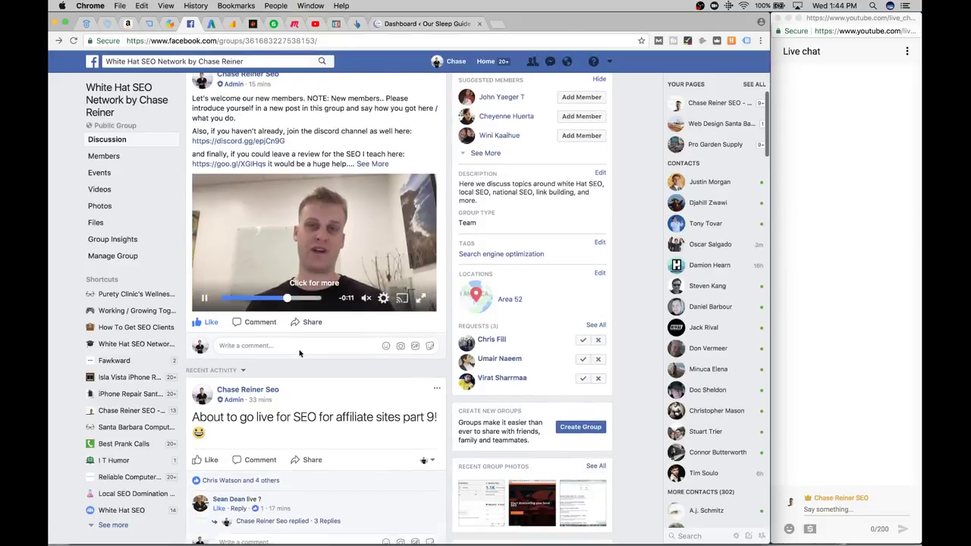
Find the 'About to go live for SEO for affiliate sites part 9!' post in the group feed
scroll(300, 354, "up", 6)
scroll(300, 345, "down", 12)
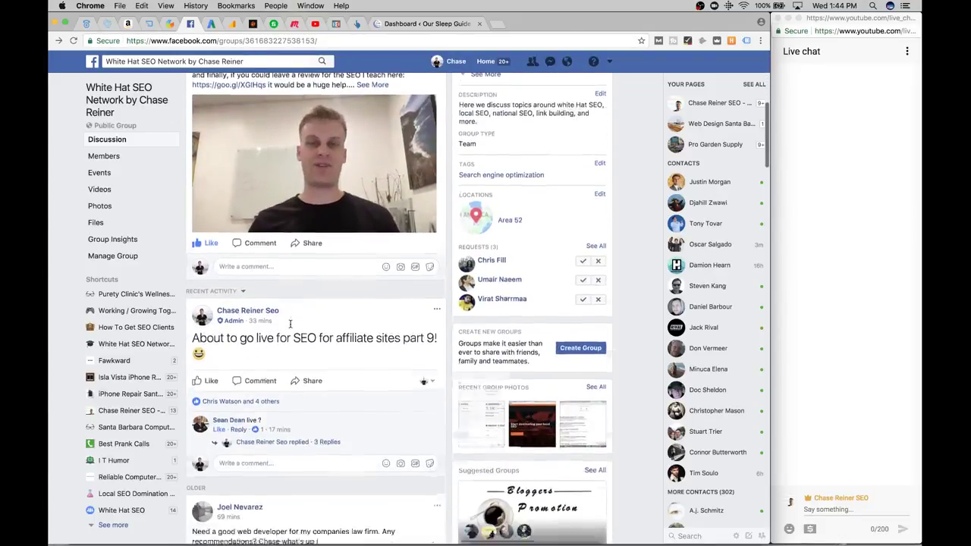
scroll(290, 324, "up", 15)
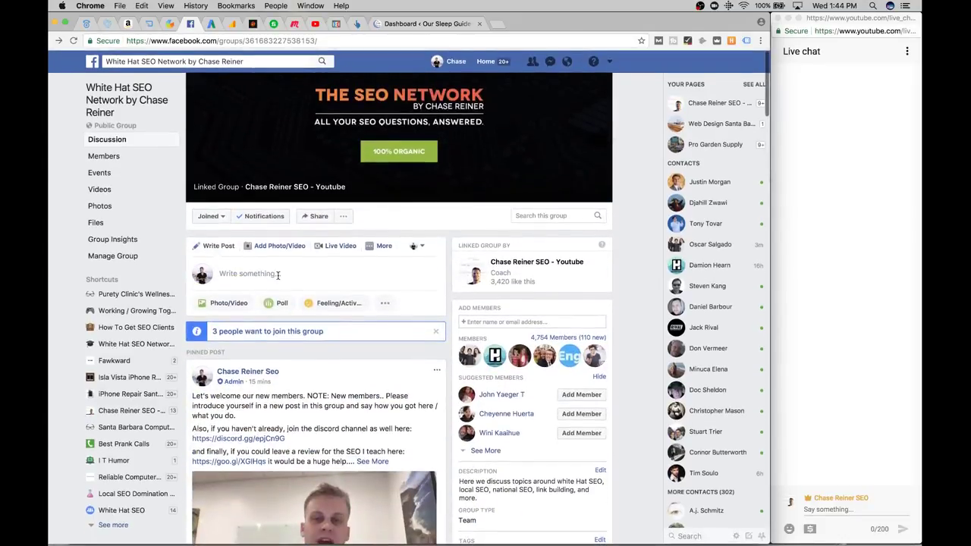
left_click(243, 274)
left_click(554, 306)
scroll(430, 303, "down", 15)
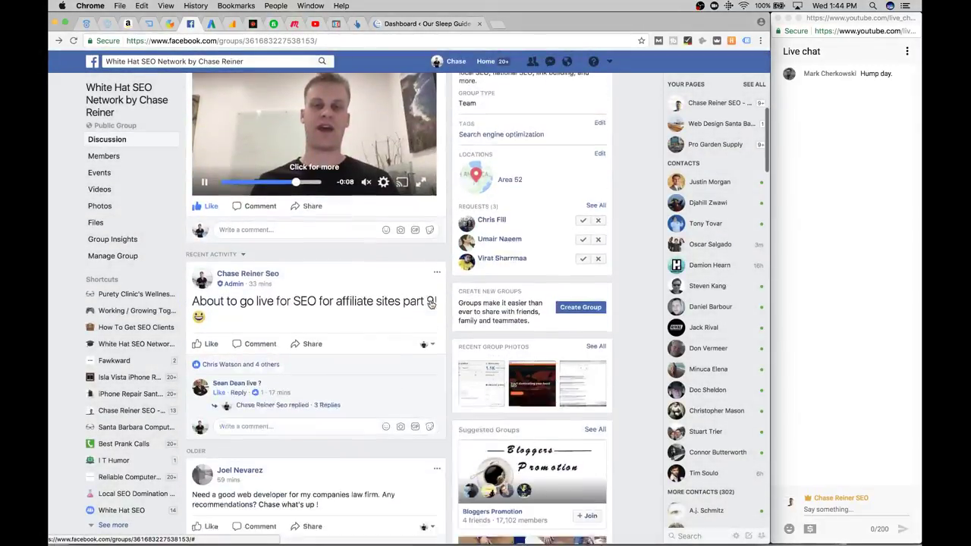
scroll(430, 303, "up", 10)
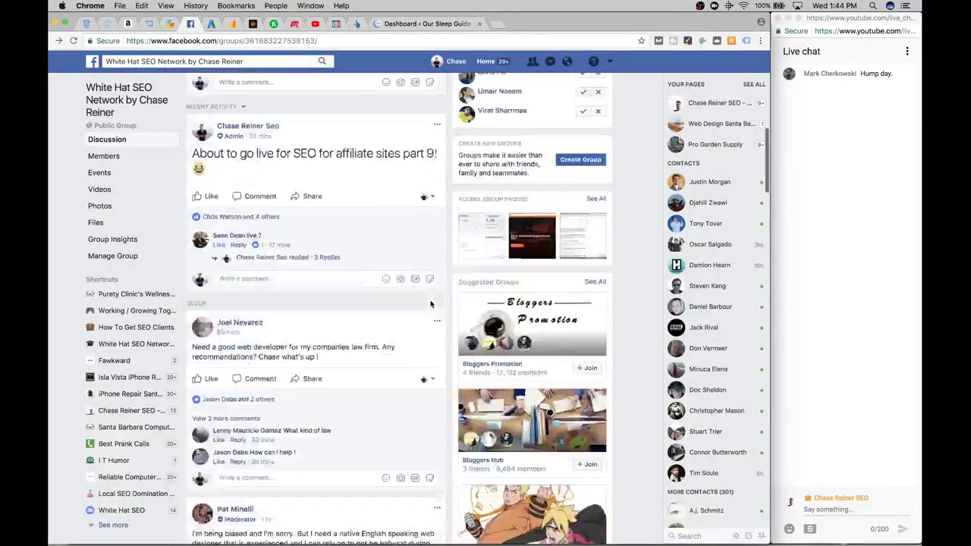
scroll(382, 305, "down", 6)
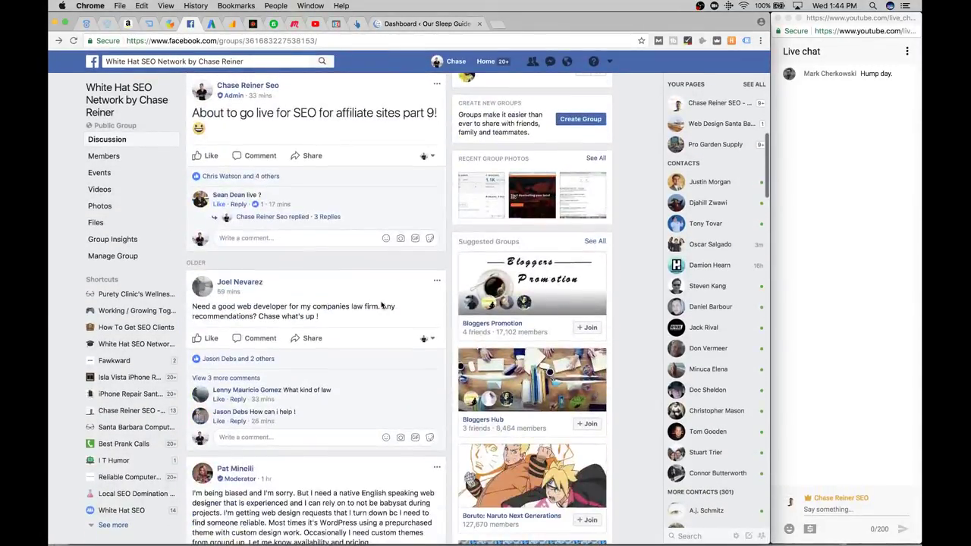
key("super+f")
left_click(348, 123)
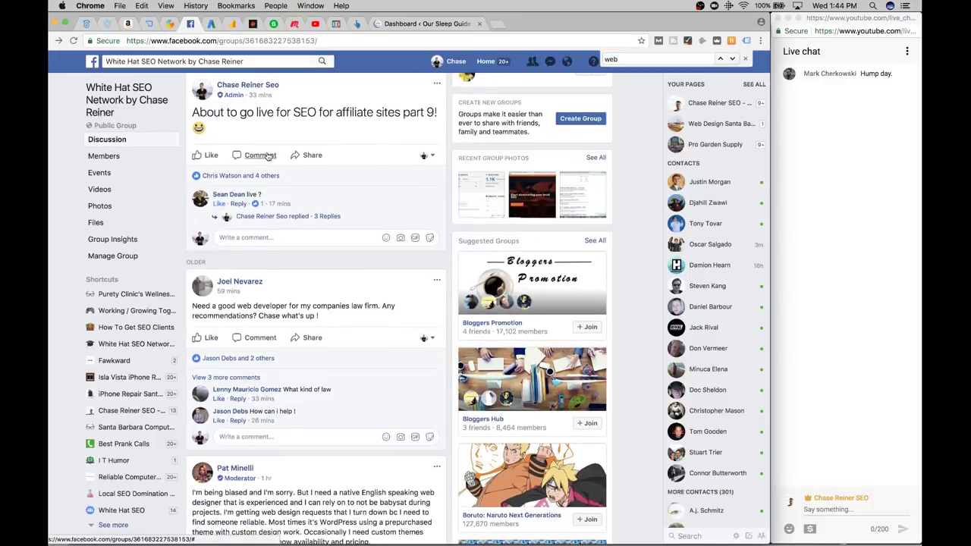
scroll(348, 123, "down", 1)
left_click(437, 83)
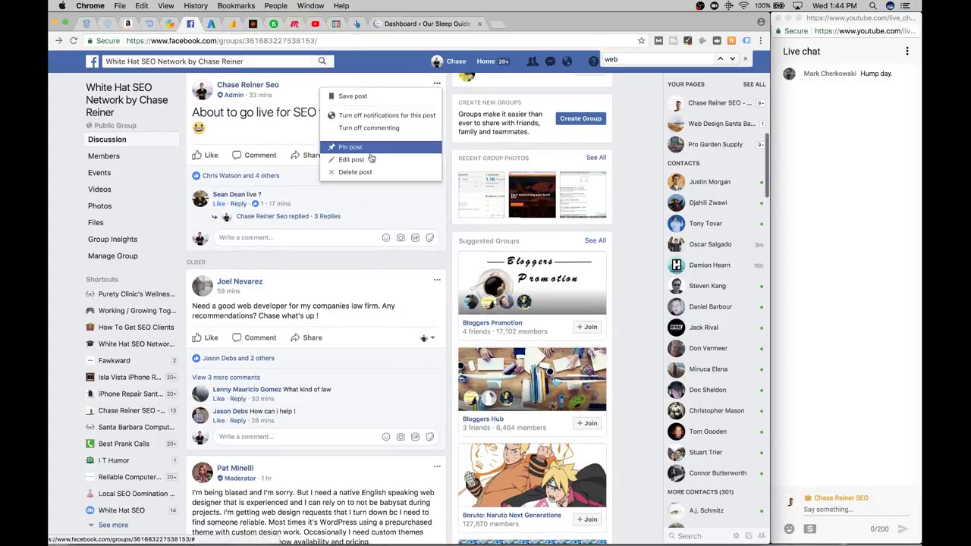
left_click(321, 157)
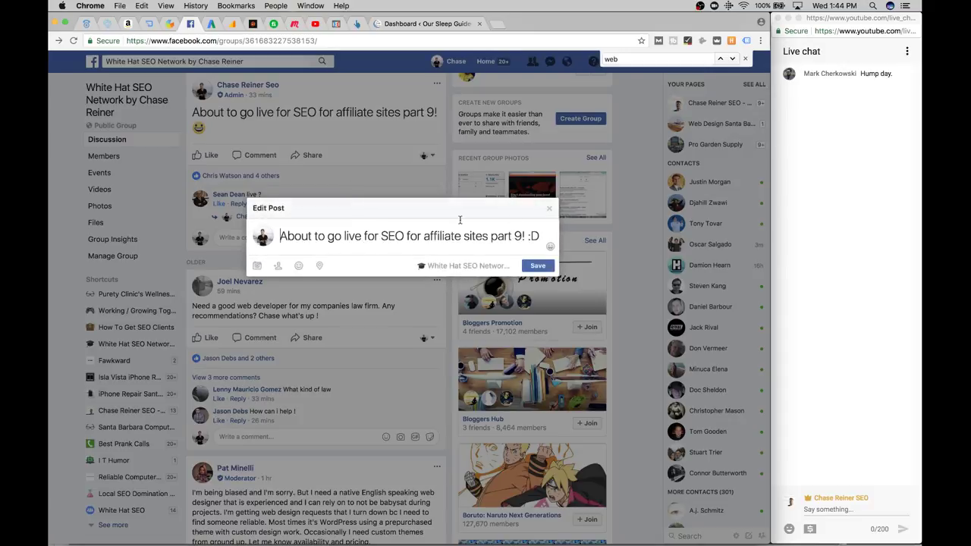
key("Return")
type("@")
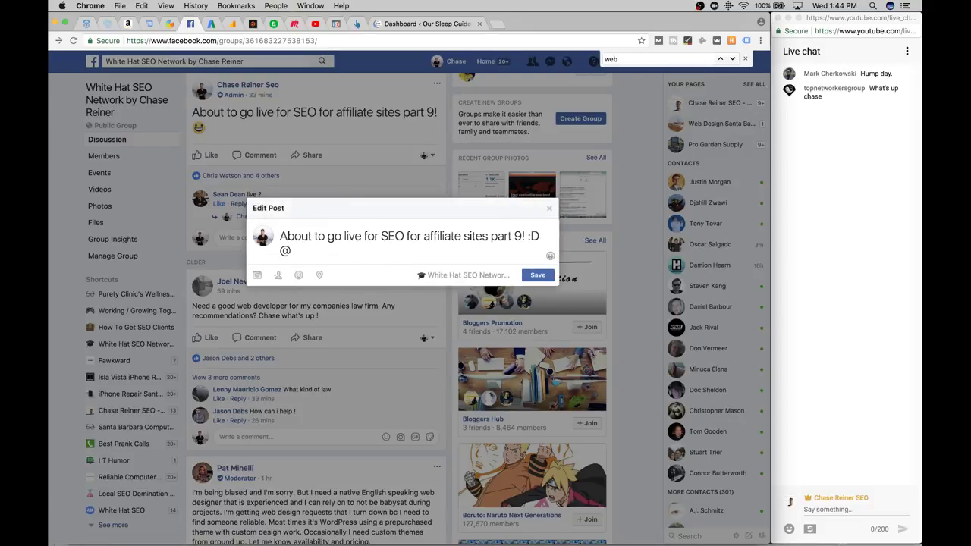
type("white hat seo")
key("BackSpace")
key("BackSpace")
key("BackSpace")
key("BackSpace")
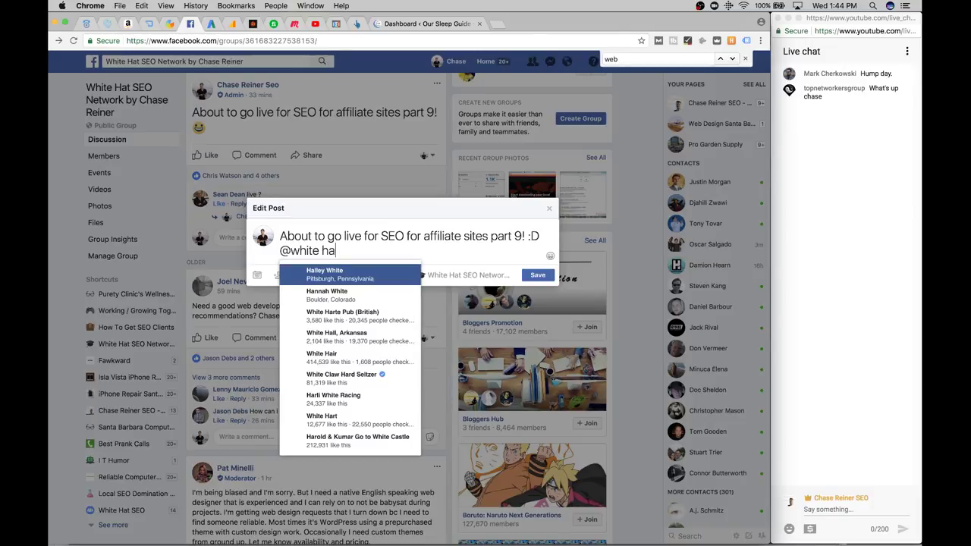
key("BackSpace")
key("BackSpace")
key("BackSpace")
type("eha")
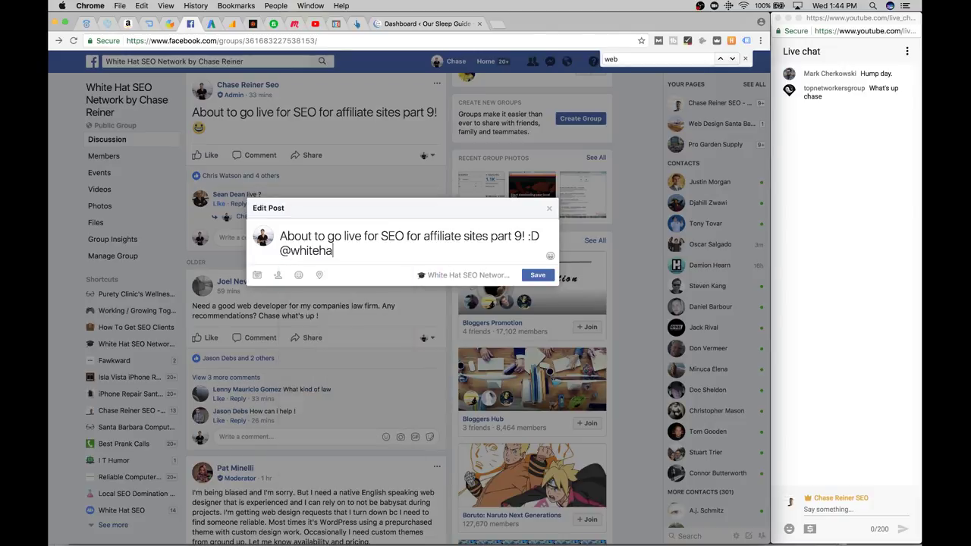
key("BackSpace")
key("BackSpace")
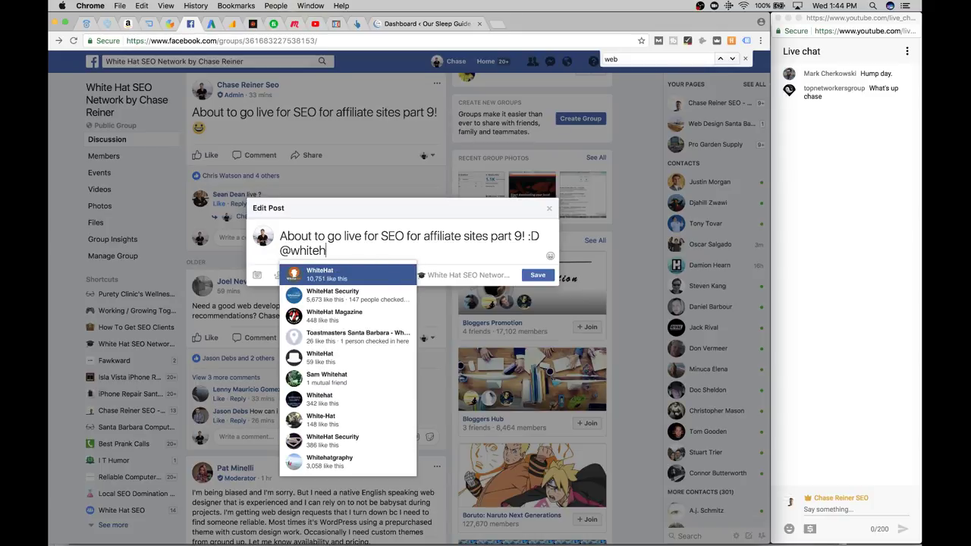
type("hat")
key("Down")
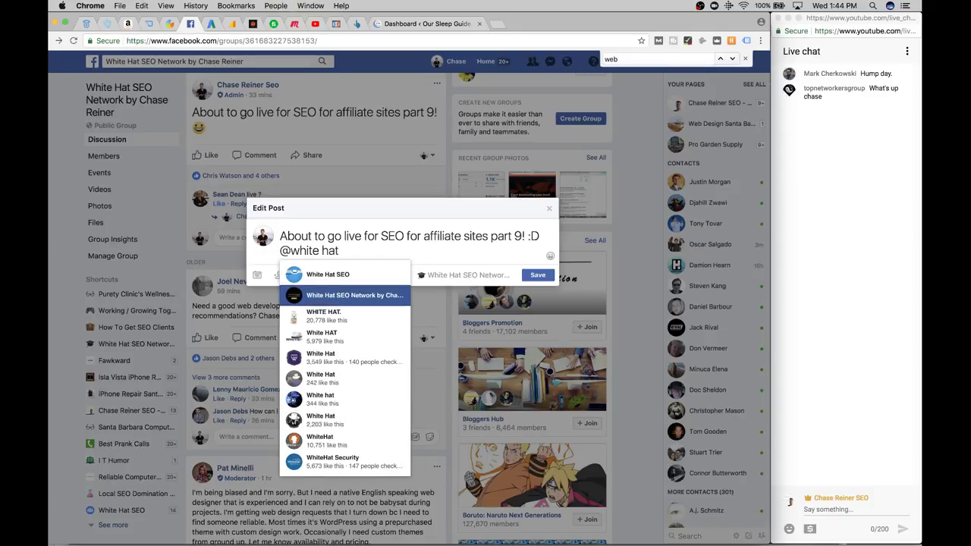
key("Return")
Paste the YouTube video link before the group mention and save the post
left_click(453, 237)
type("https://youtu.be/qWtFrH9gE4s")
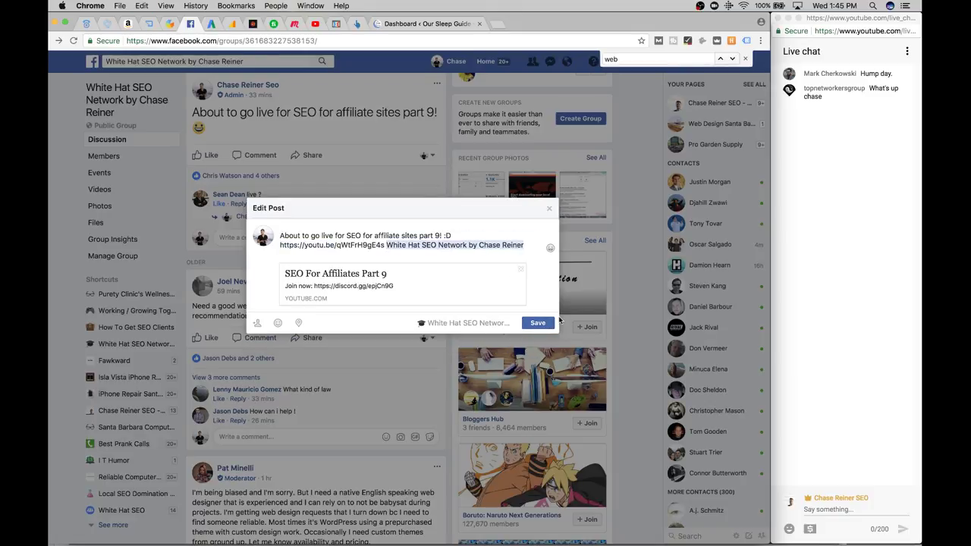
left_click(544, 322)
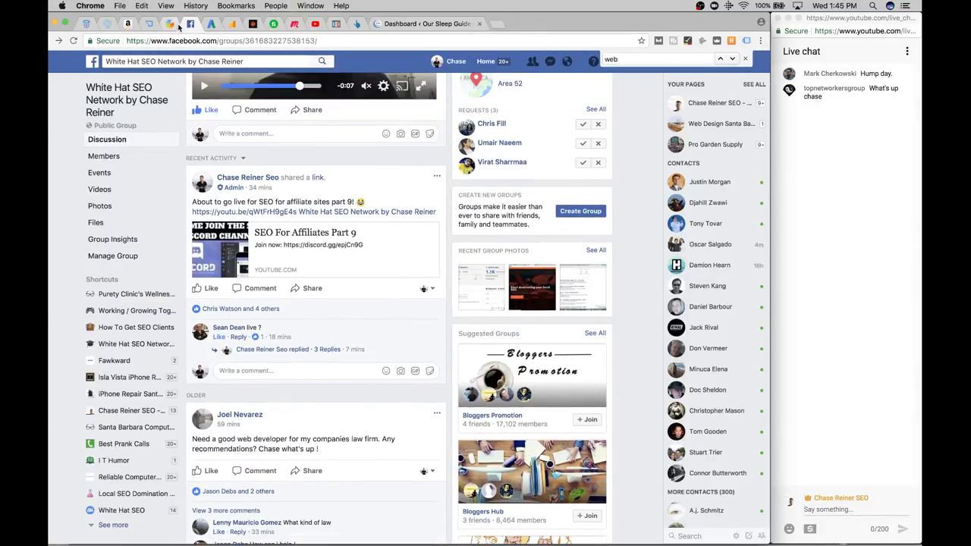
Reload the PushCrew dashboard to review its 27 subscribers, then bring up Gleam's Local SEO Course Giveaway
left_click(149, 27)
scroll(379, 233, "down", 2)
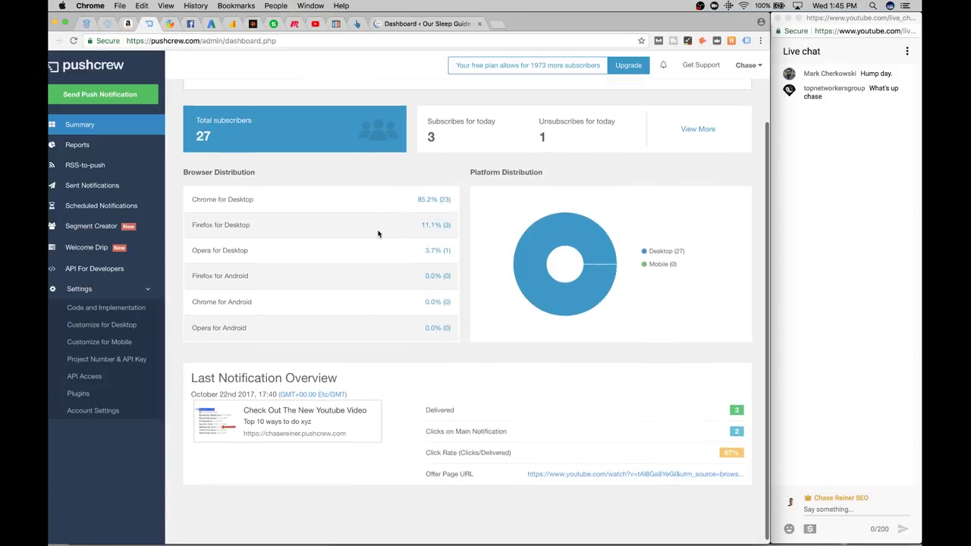
scroll(381, 195, "up", 2)
key("super+r")
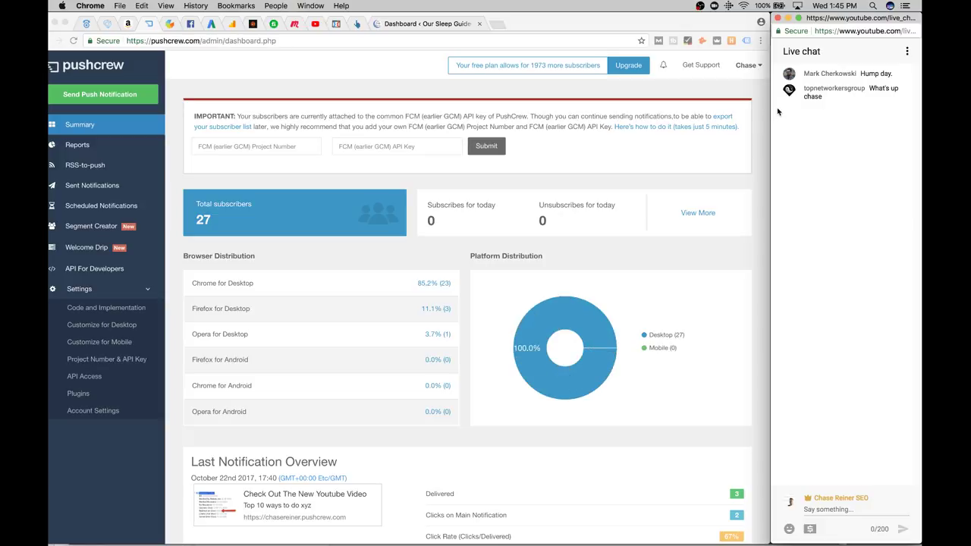
left_click_drag(771, 108, 787, 106)
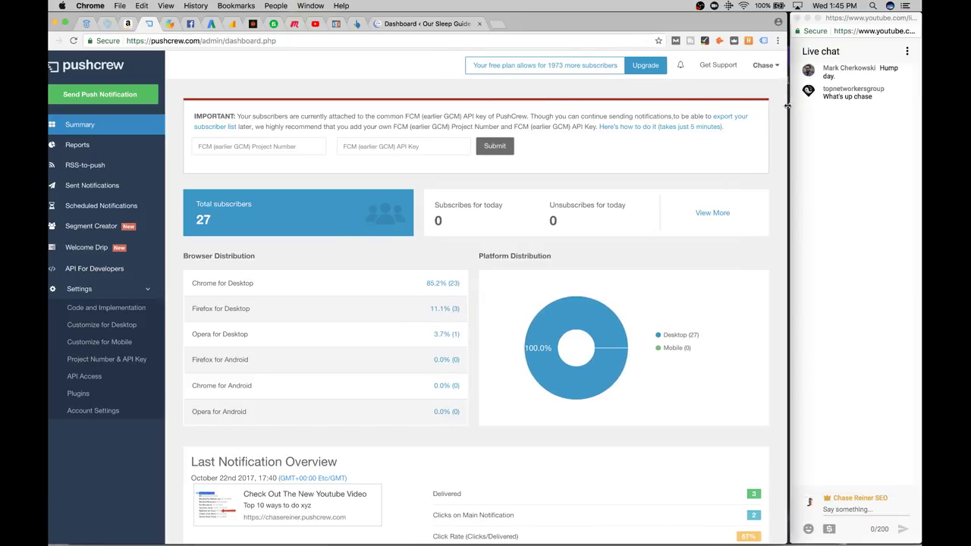
left_click(171, 28)
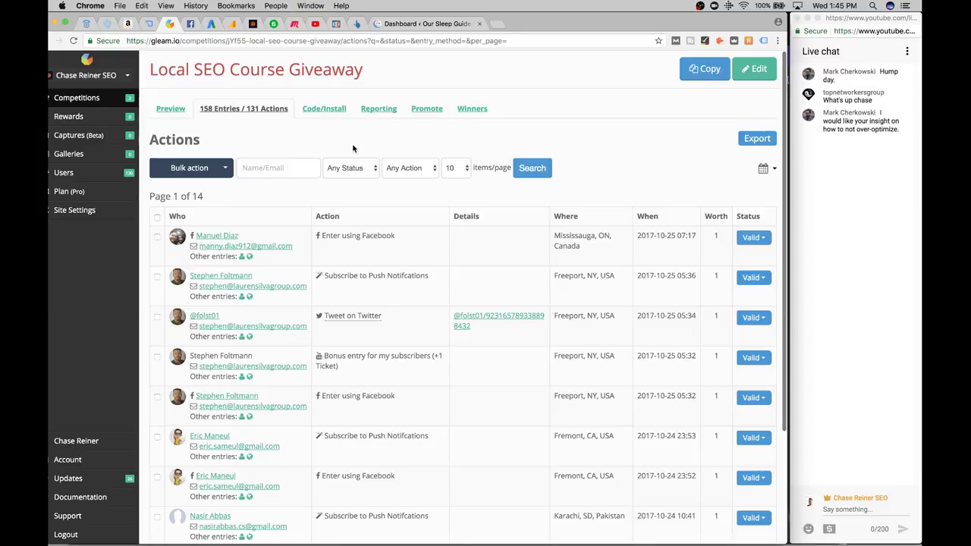
left_click(476, 113)
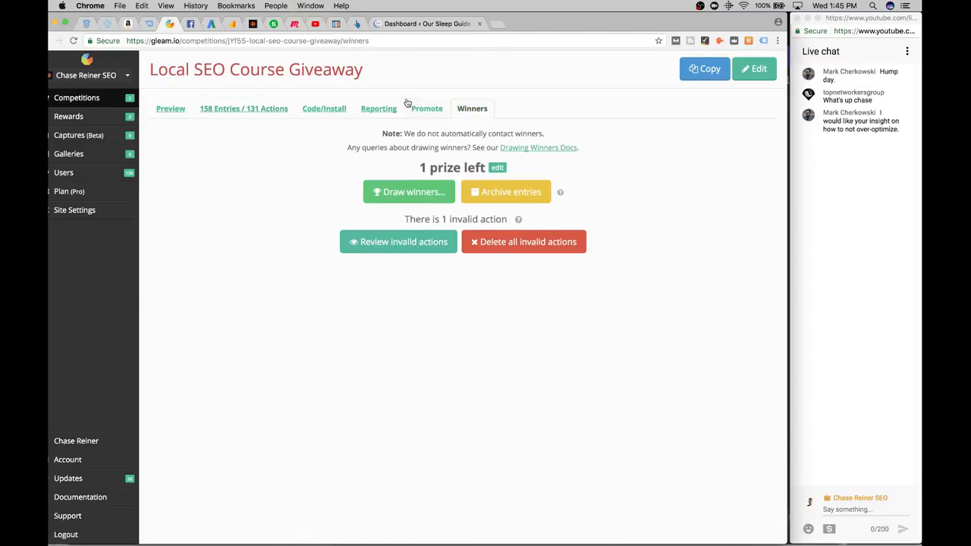
left_click(247, 108)
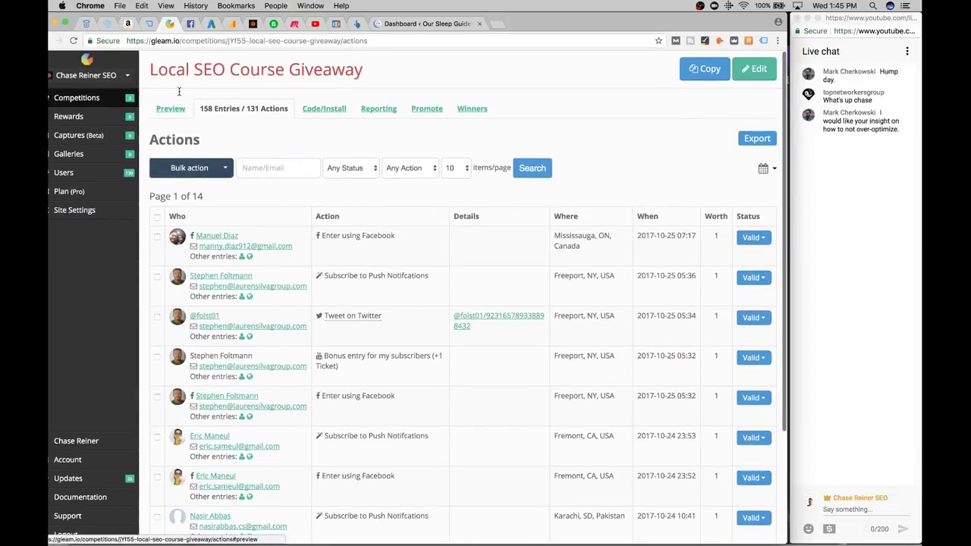
scroll(243, 129, "down", 3)
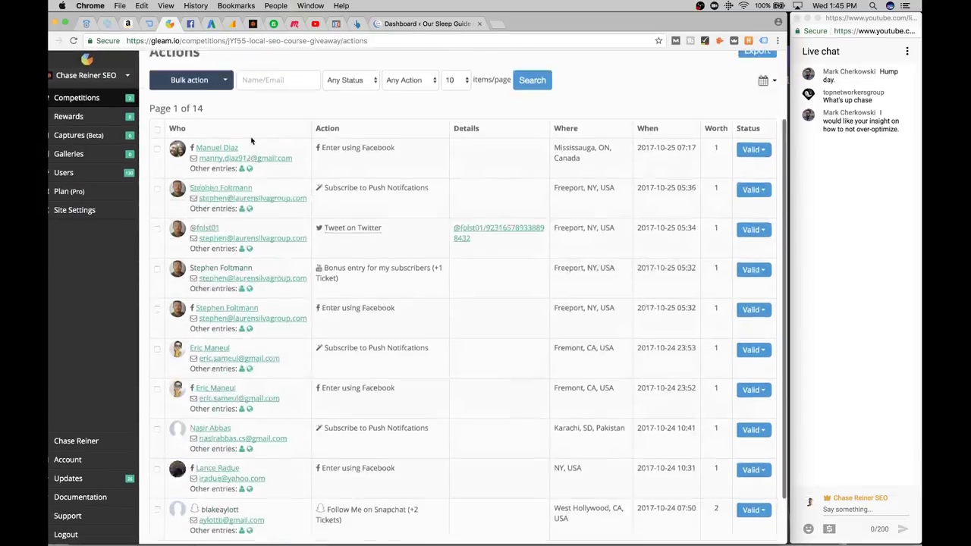
scroll(251, 141, "up", 3)
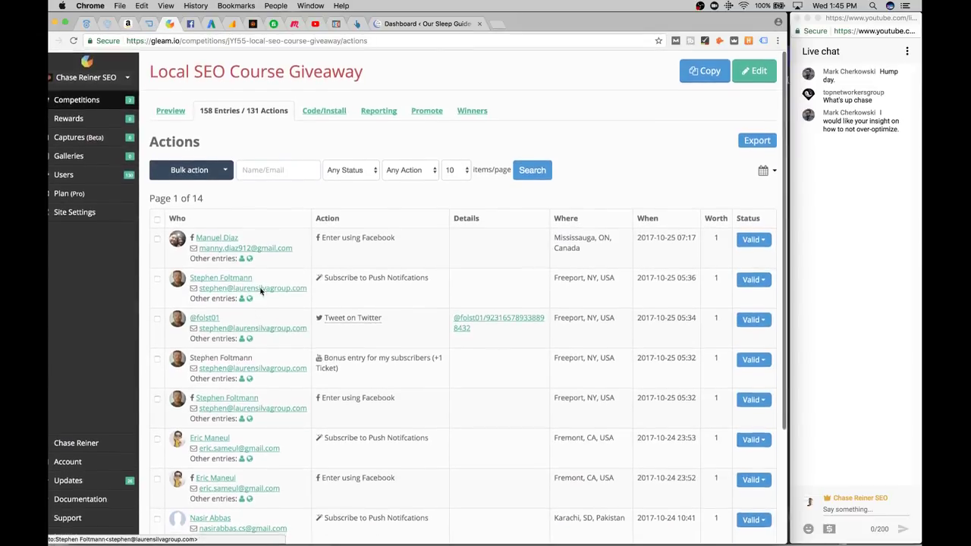
left_click_drag(589, 23, 592, 22)
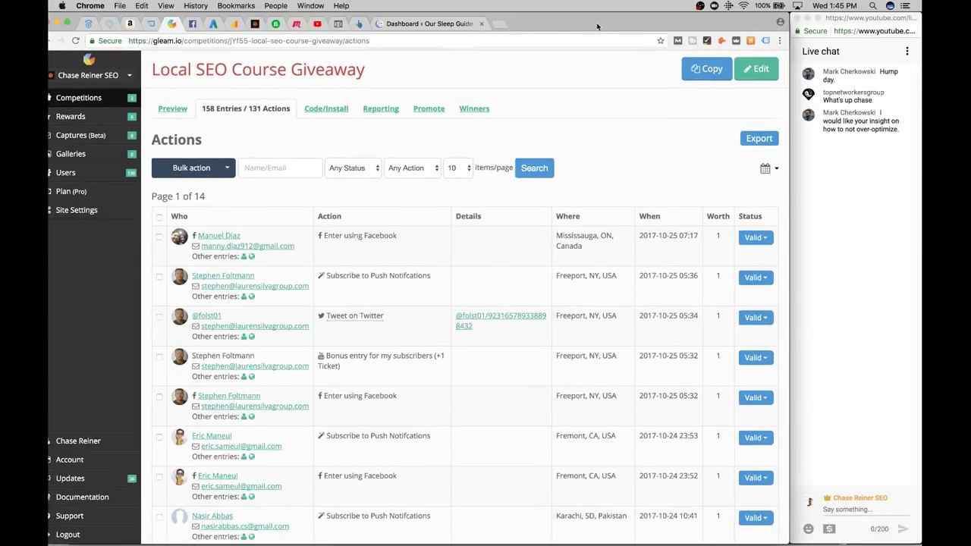
left_click(499, 24)
type("chase")
Close the chasereiner.com page and go back to the PushCrew dashboard listing 27 subscribers
key("Return")
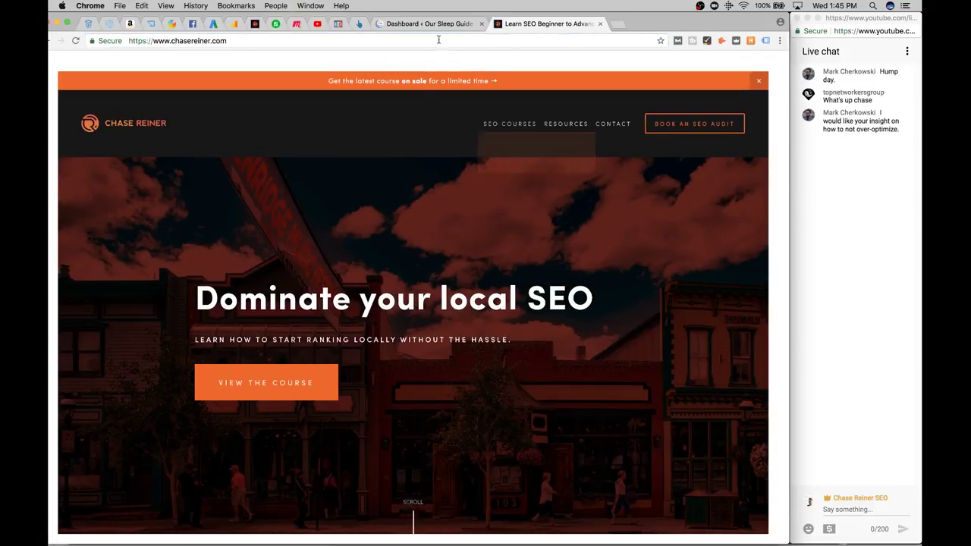
left_click(600, 24)
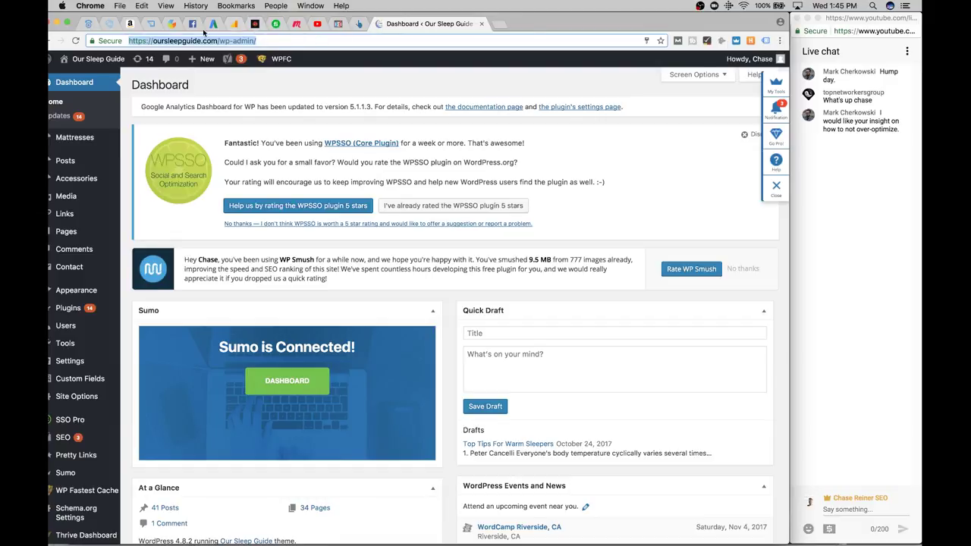
left_click(150, 24)
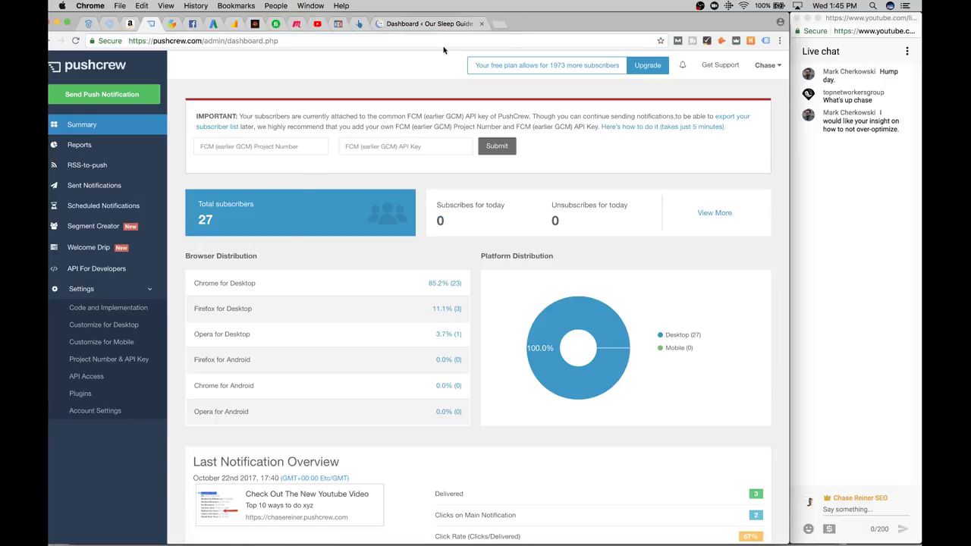
scroll(464, 337, "down", 3)
scroll(465, 337, "up", 3)
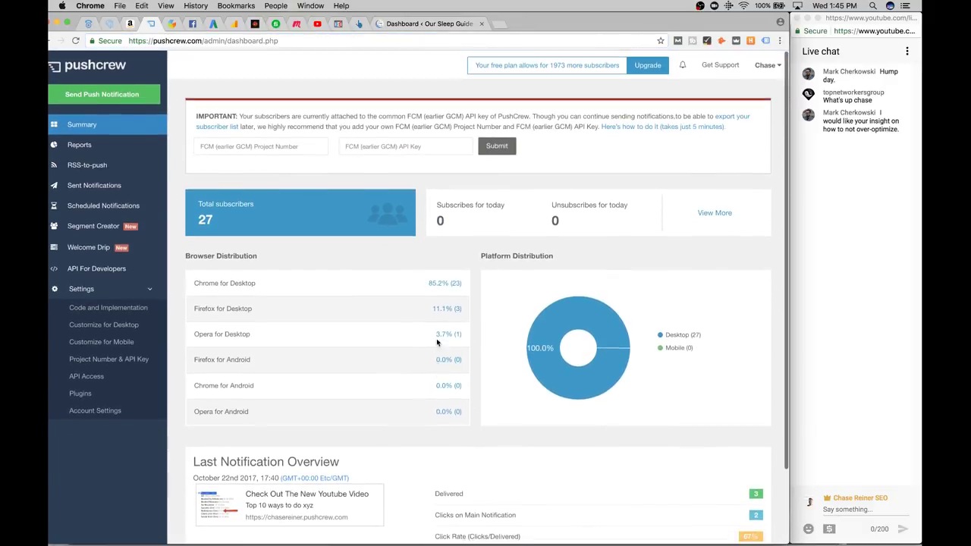
Start a new push notification and enter a title announcing the stream is live now
left_click(129, 95)
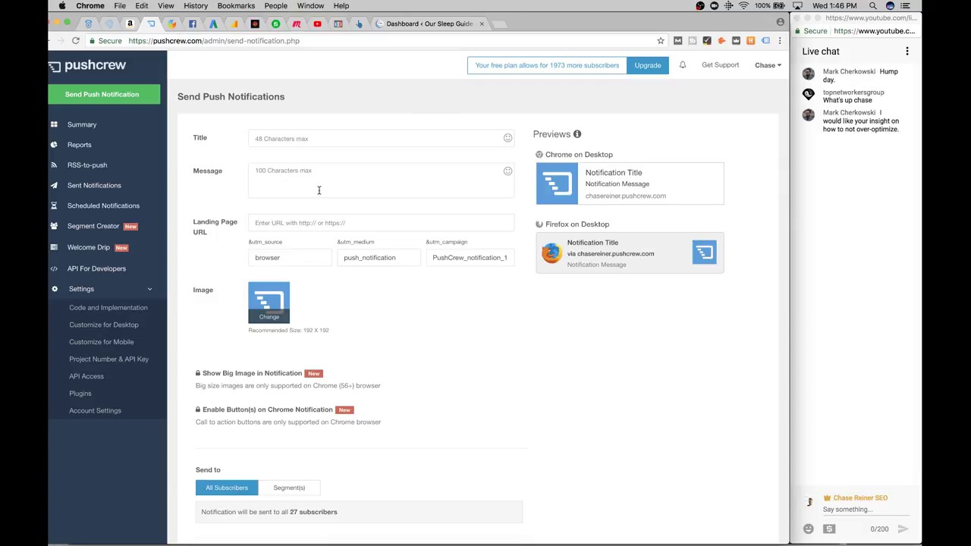
left_click(331, 135)
type("WE'r")
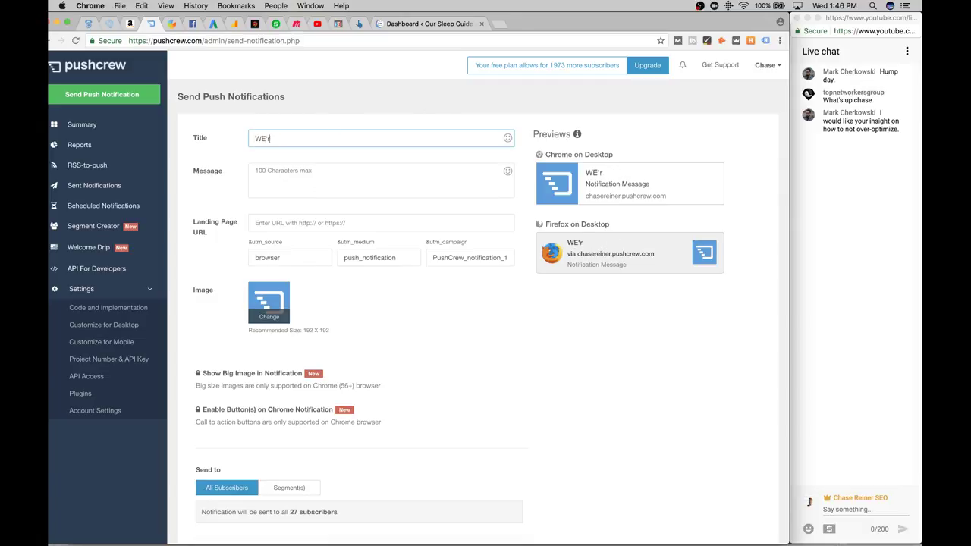
type("Chase is Live Now! Come Joi")
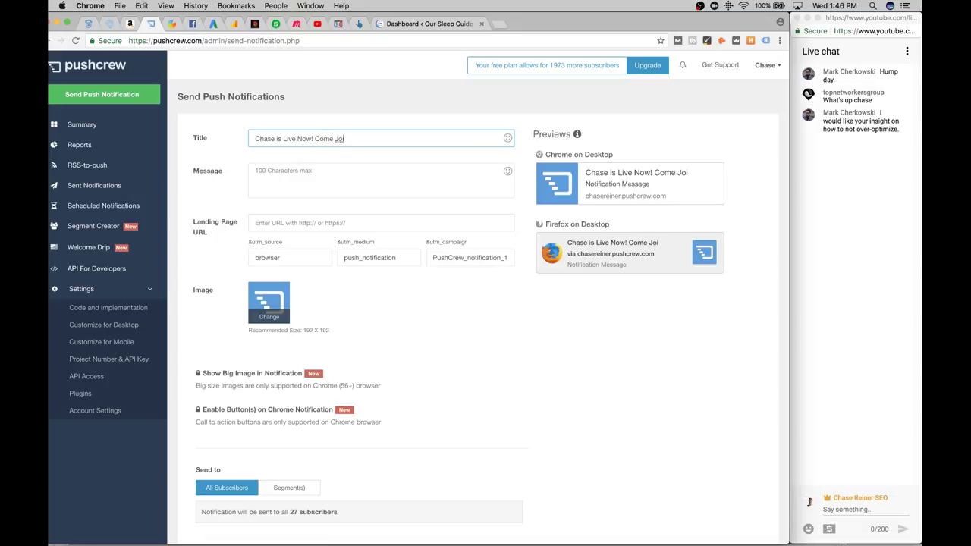
left_click(277, 139)
key("BackSpace")
type("I")
Write the message inviting subscribers to join Chase on YouTube live before it's too late
left_click(292, 173)
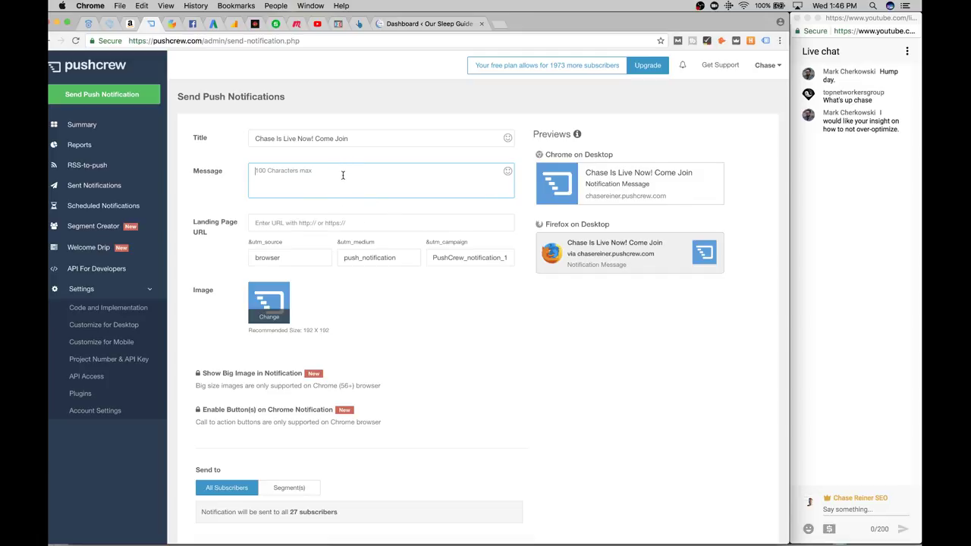
type("Co")
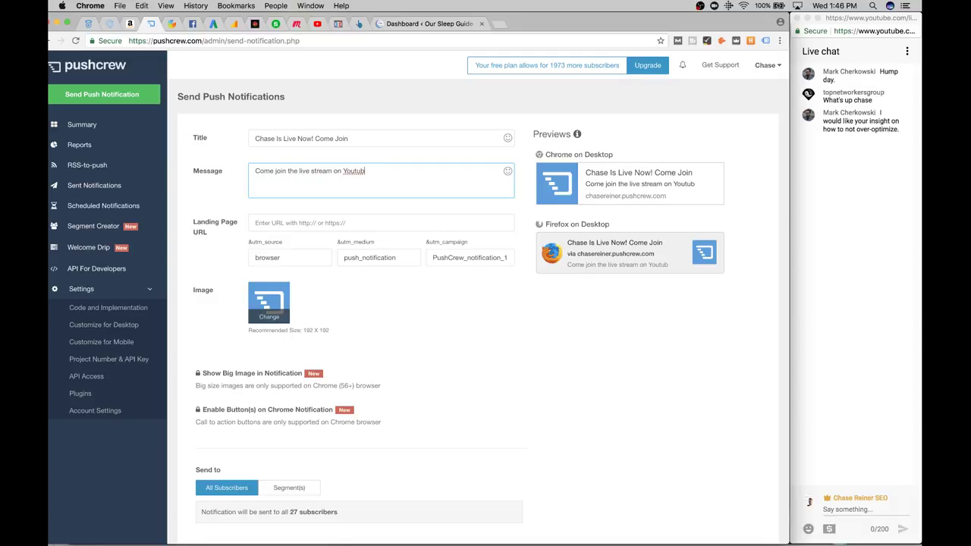
type("th Ch")
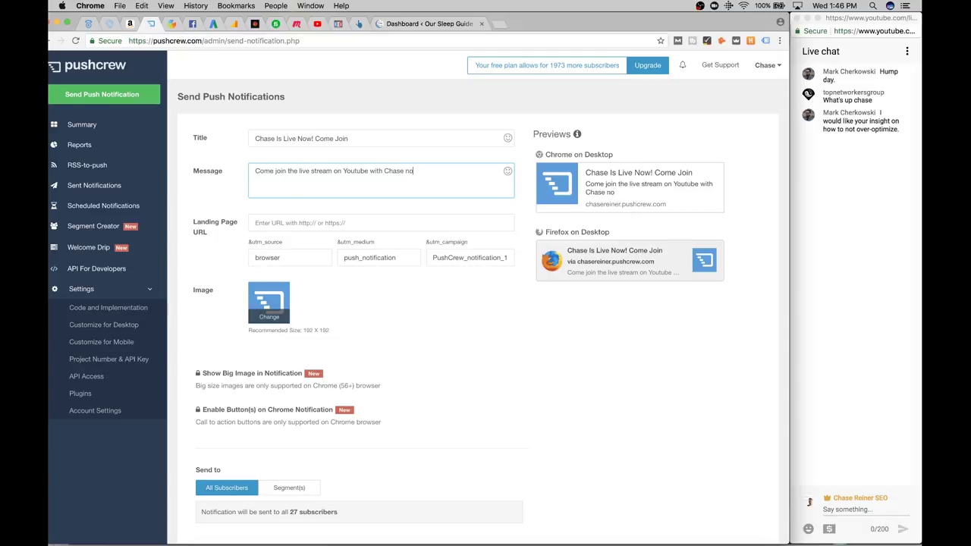
type("ase before it's too late.")
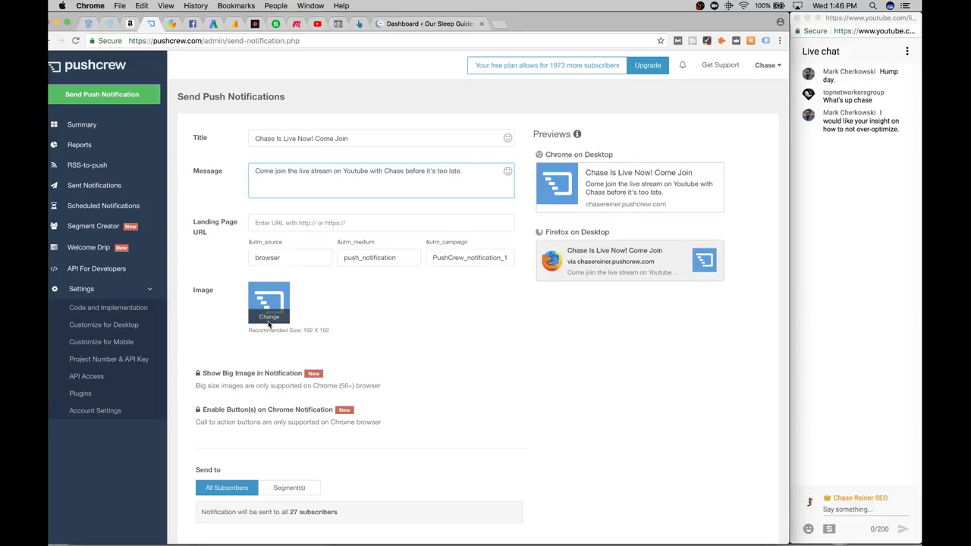
Replace the notification image with the recent video-thumbnail photo from All My Files
left_click(269, 318)
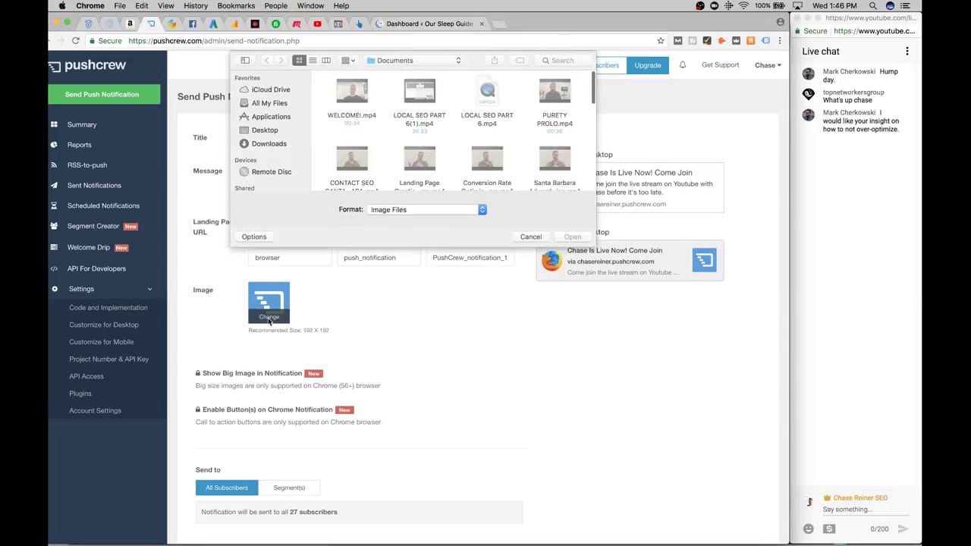
left_click(269, 104)
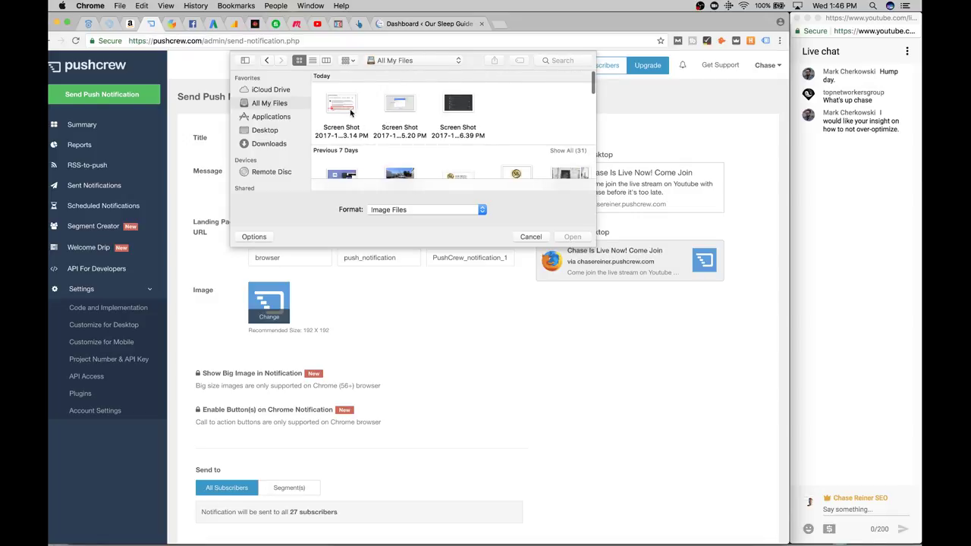
scroll(445, 123, "down", 5)
scroll(419, 102, "up", 1)
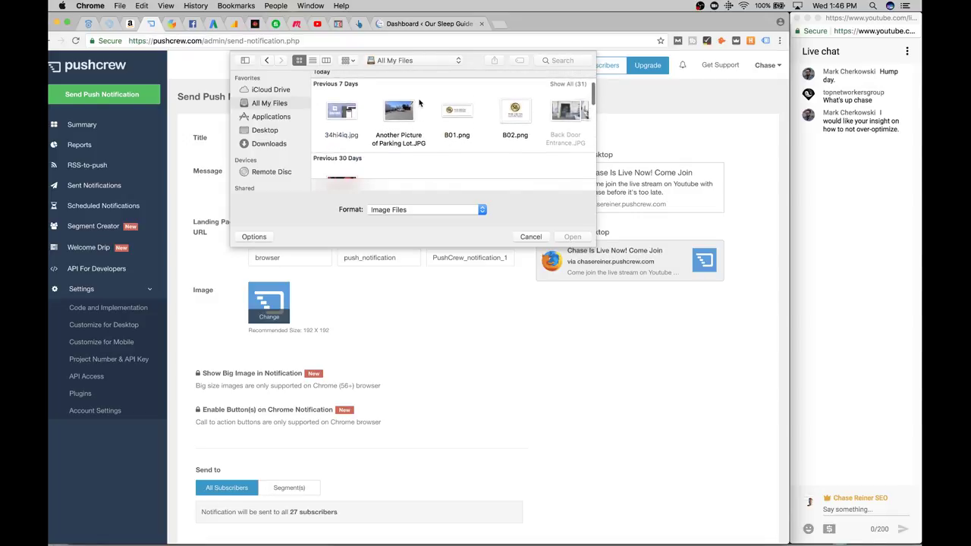
scroll(425, 125, "down", 5)
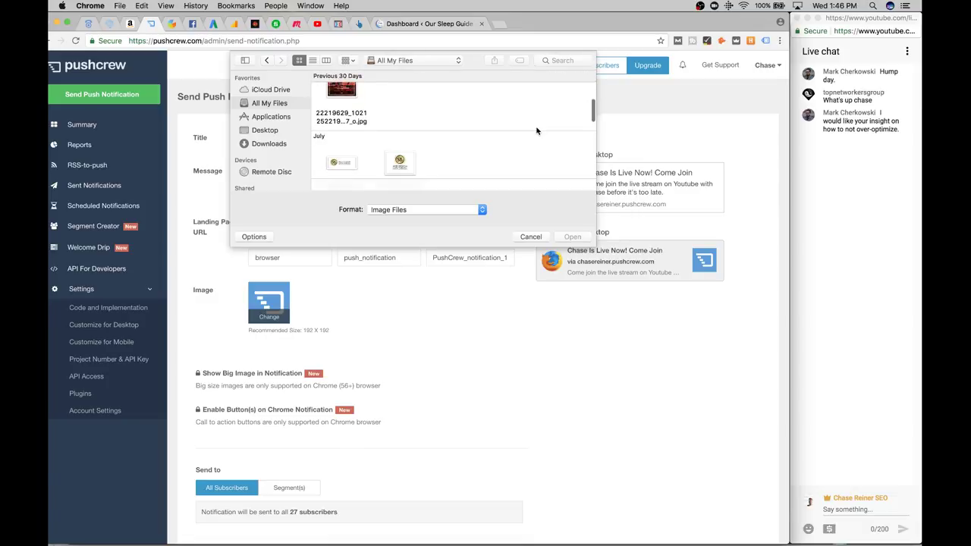
double_click(343, 118)
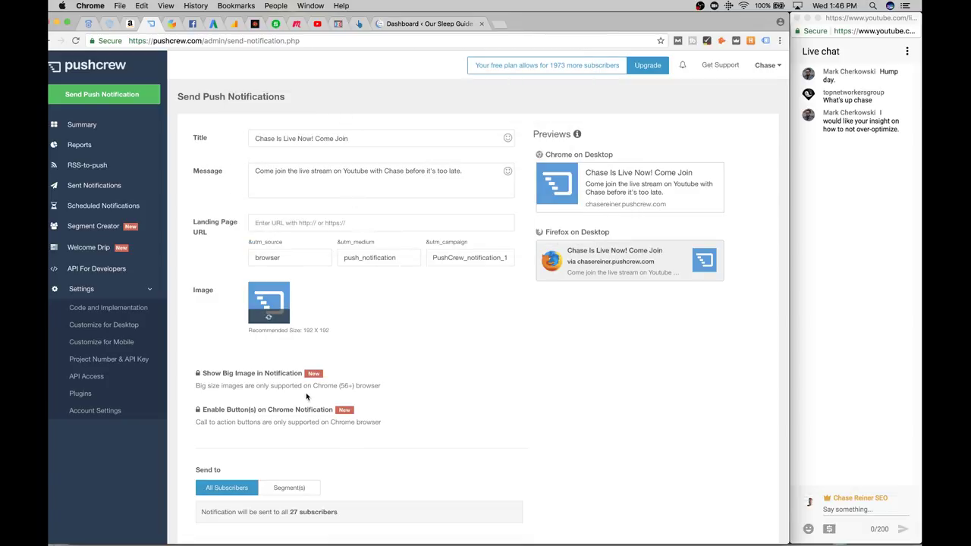
Set the Landing Page URL to the pasted youtu.be live-stream link
scroll(307, 396, "down", 5)
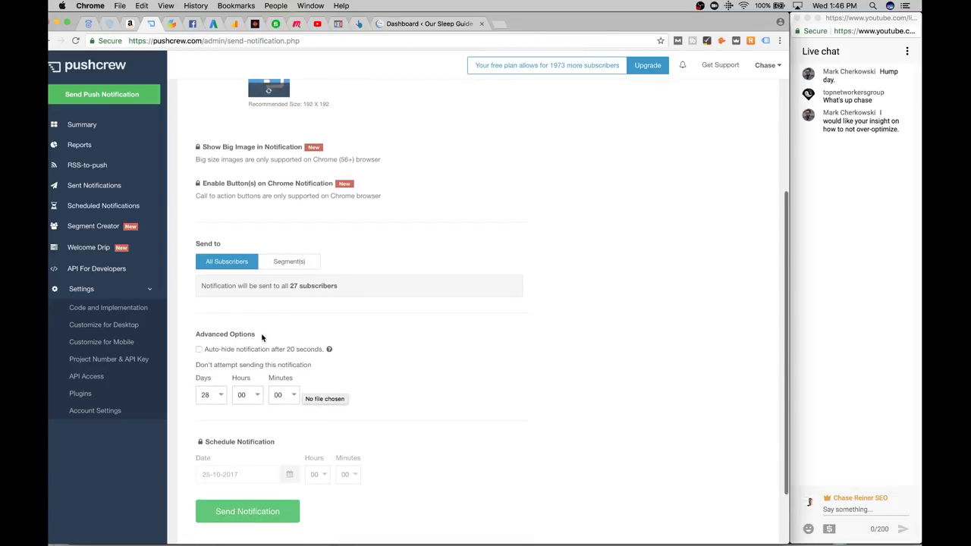
scroll(262, 338, "down", 2)
scroll(327, 379, "up", 8)
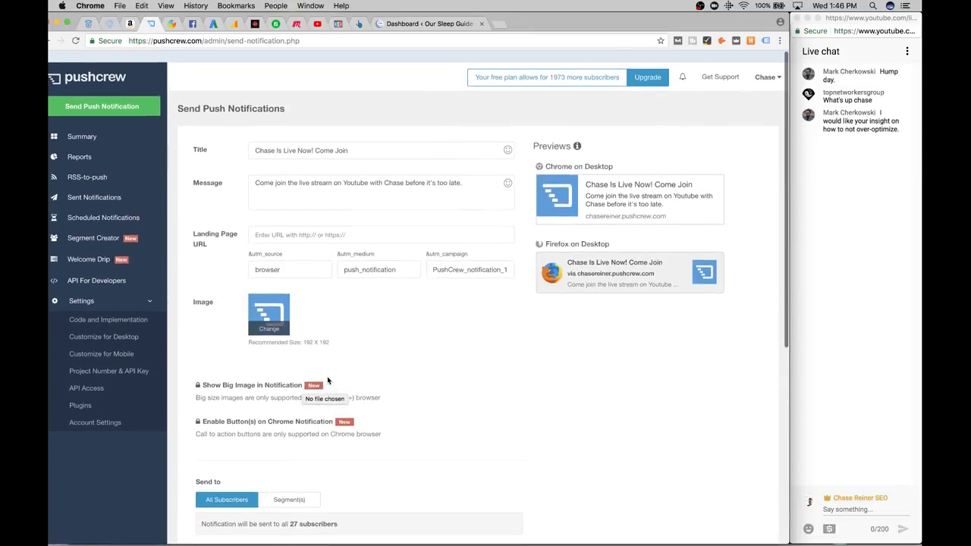
left_click(318, 224)
type("https://youtu.be/qWtFrH9gE4s")
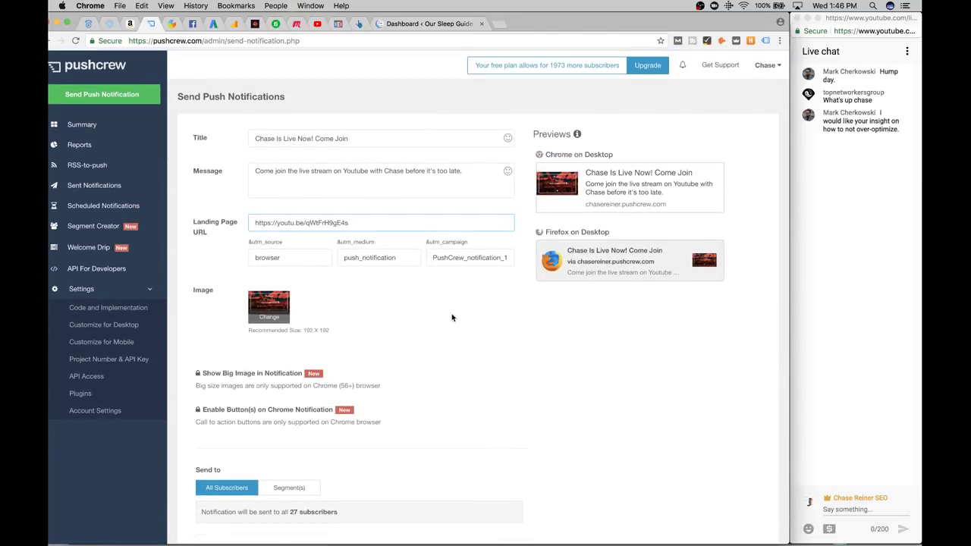
Send the notification, confirm delivery to all 27 subscribers, and dismiss the success message
left_click(452, 317)
scroll(440, 363, "down", 5)
scroll(465, 366, "up", 5)
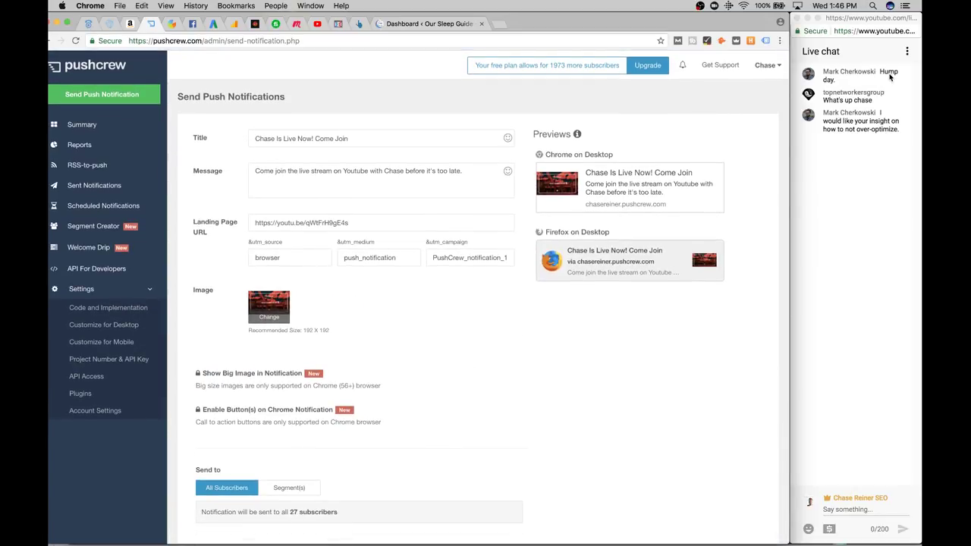
scroll(486, 304, "down", 5)
left_click(237, 431)
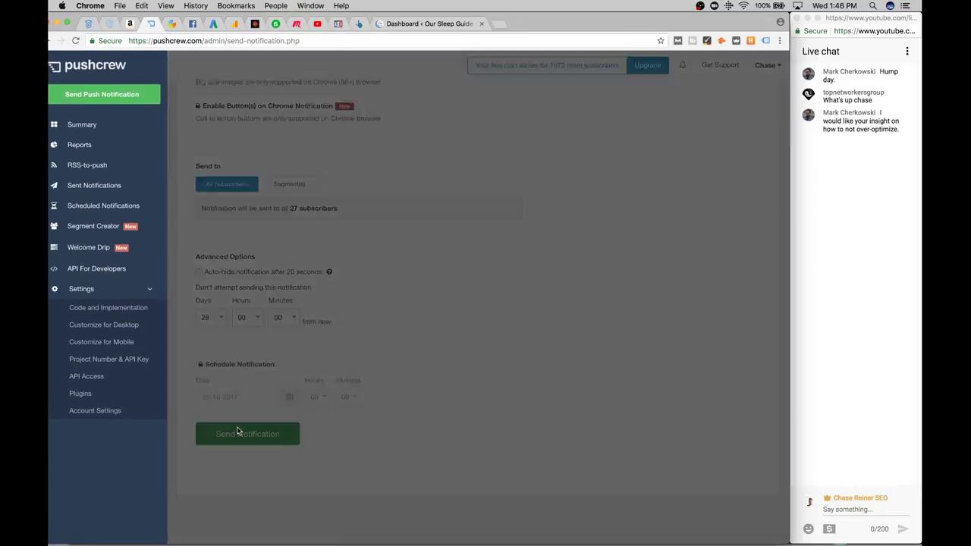
left_click(597, 358)
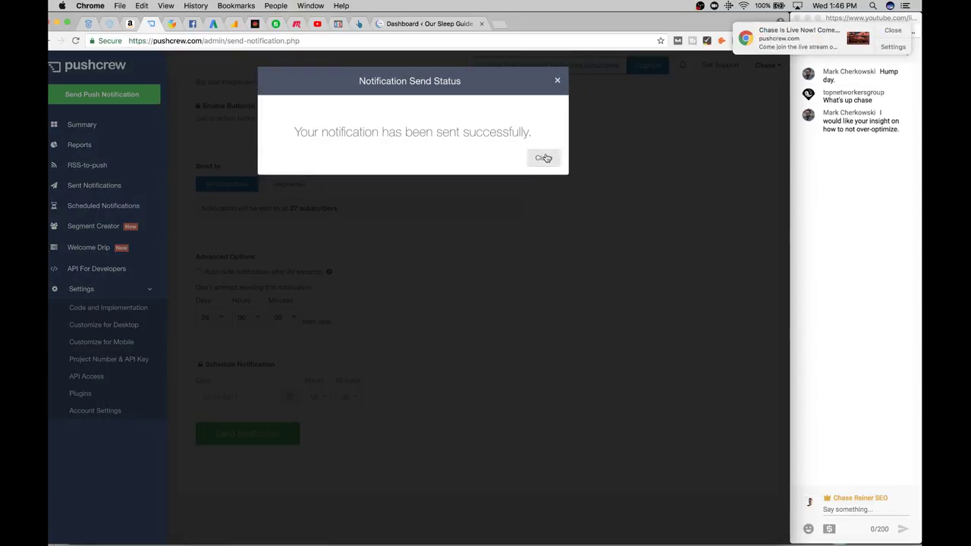
left_click(543, 158)
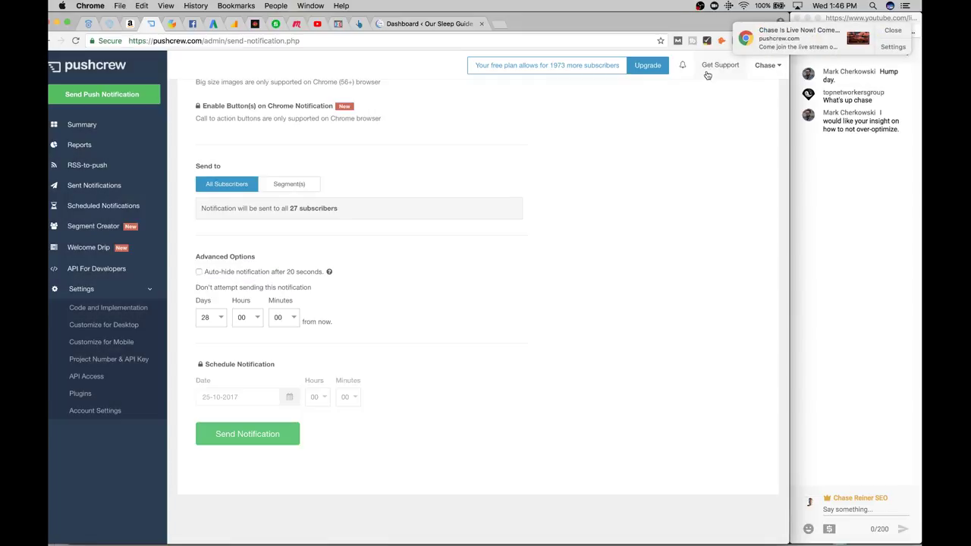
Open the received push alert to confirm it loads the live video, then return to the live dashboard
left_click(807, 44)
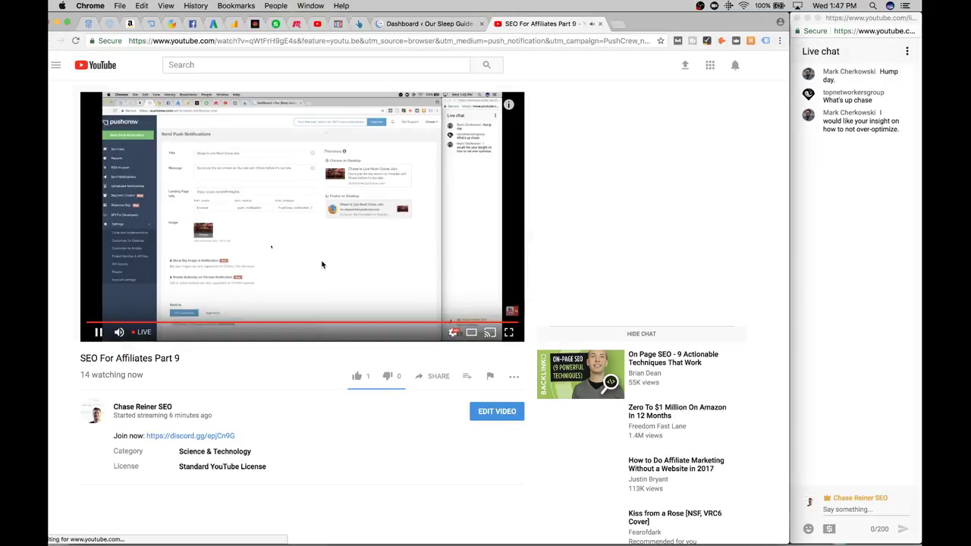
left_click(600, 24)
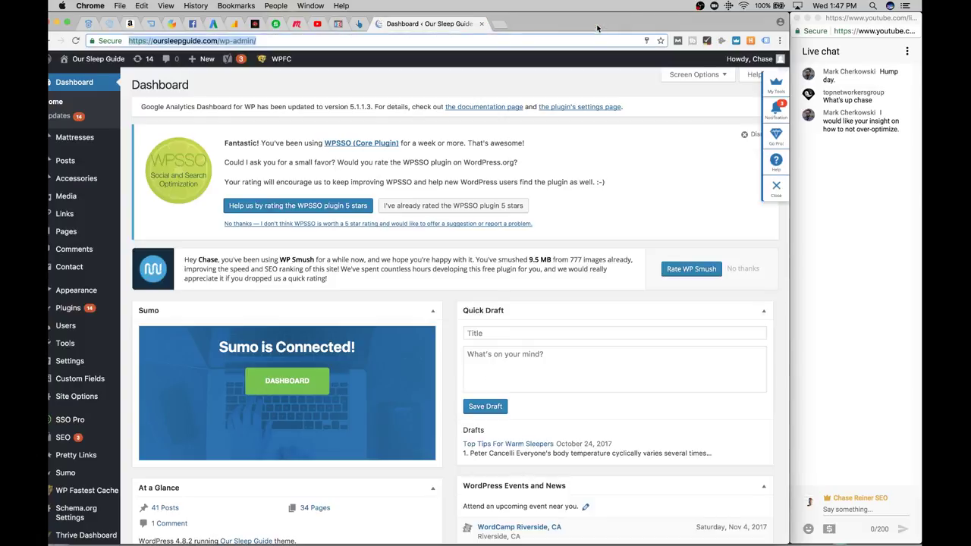
left_click(326, 23)
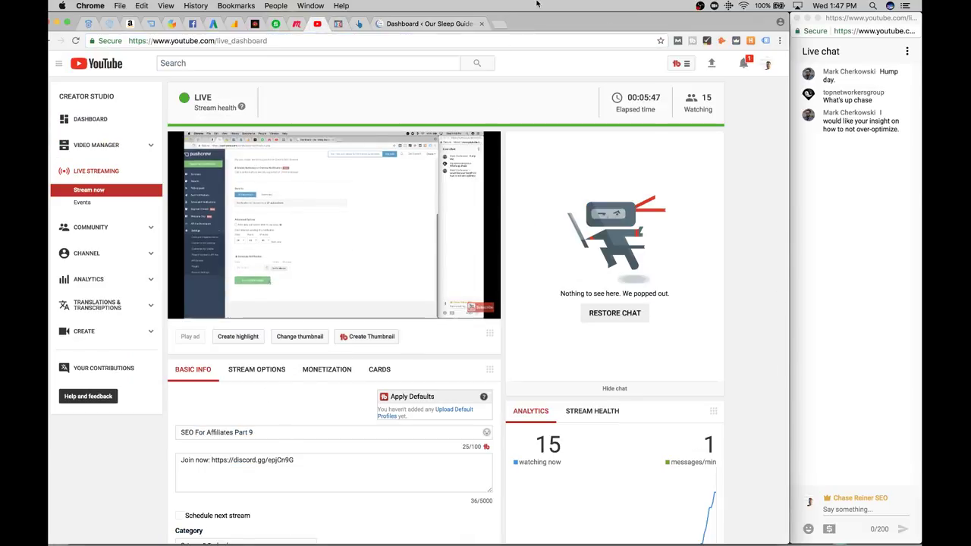
scroll(761, 97, "down", 2)
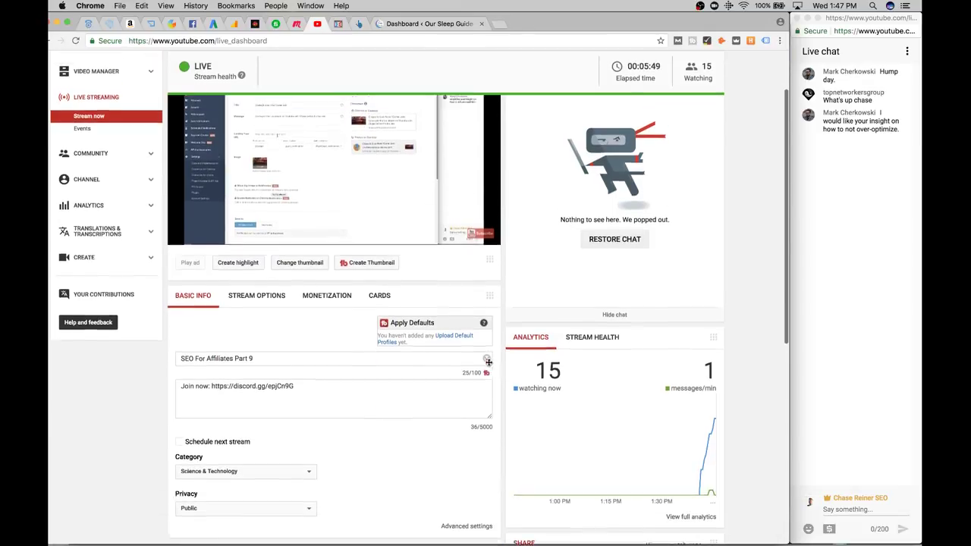
scroll(761, 97, "up", 2)
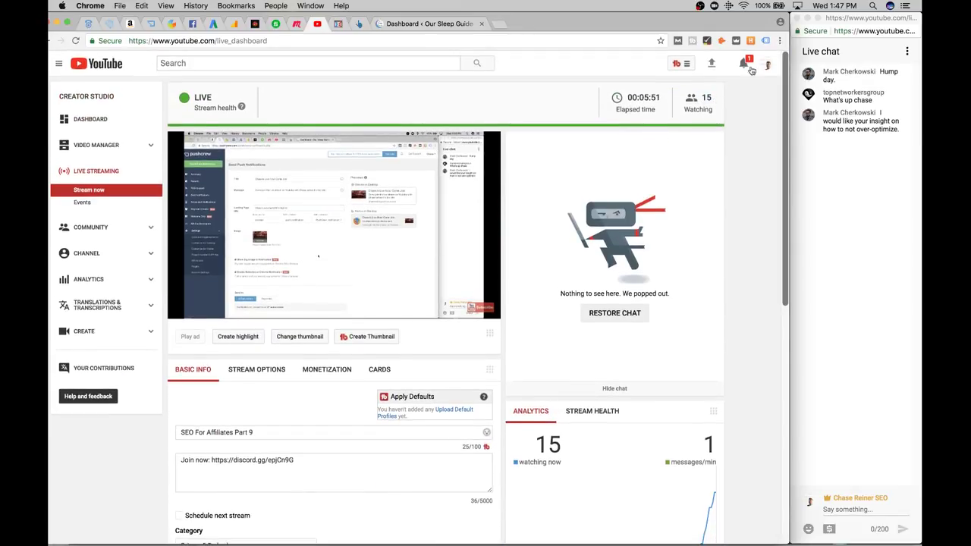
left_click(752, 67)
left_click(750, 342)
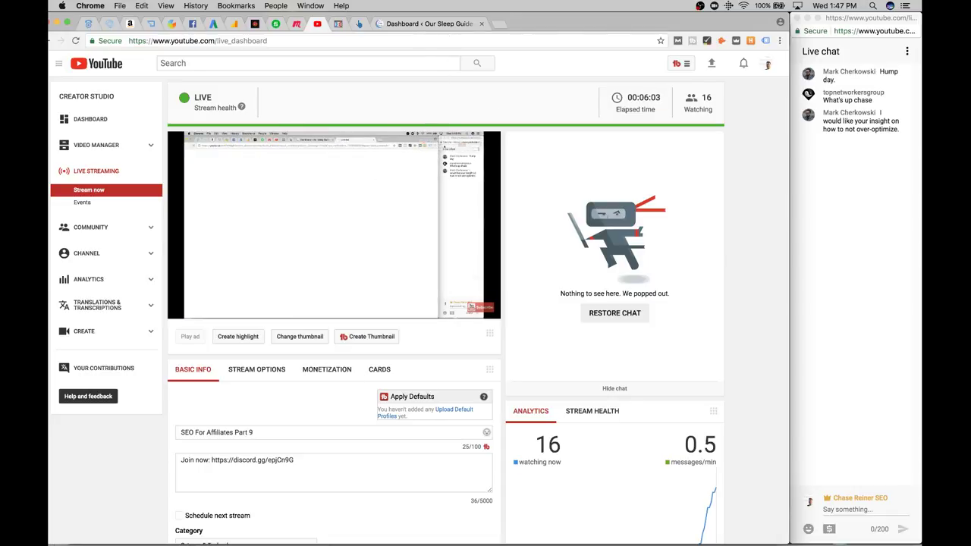
left_click(327, 531)
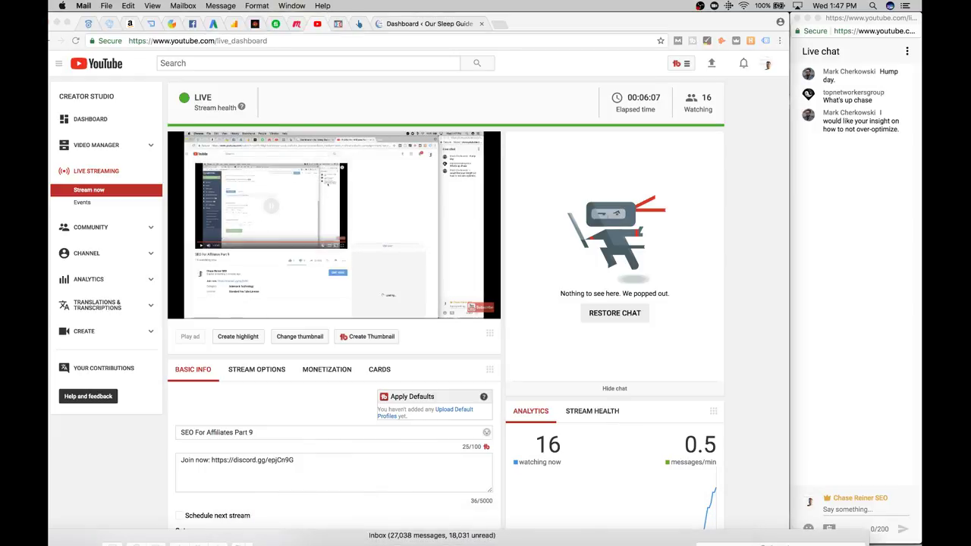
Search Mail for 'oursleep' and open the latest Our Sleep Guide email thread
mouse_move(131, 539)
left_click_drag(130, 539, 432, 123)
left_click_drag(583, 111, 406, 119)
left_click(773, 134)
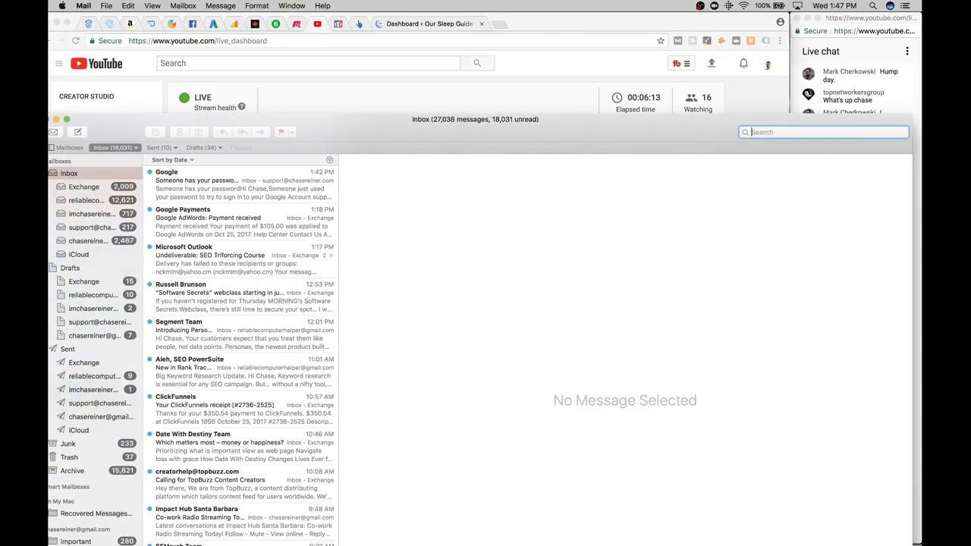
type("oursleep")
key("Return")
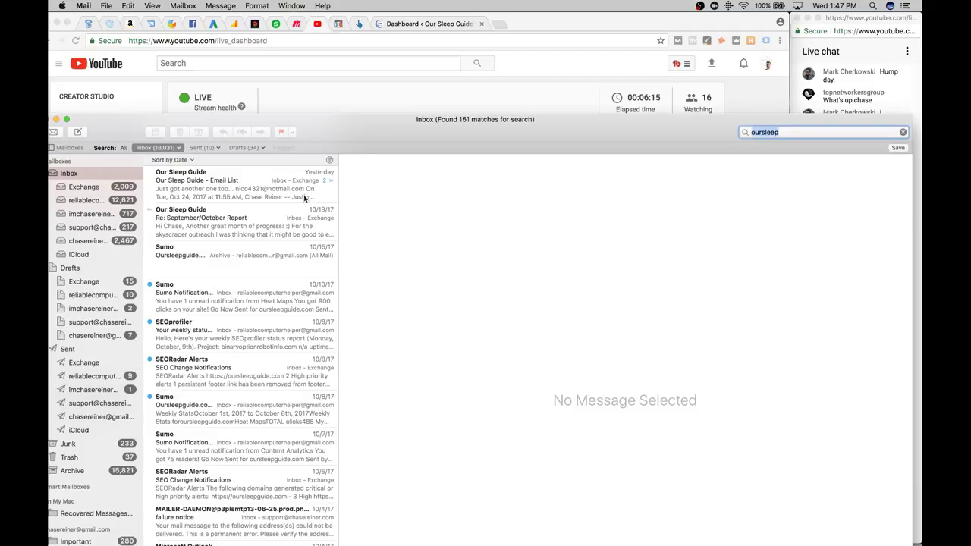
left_click(304, 198)
left_click_drag(415, 115, 412, 35)
scroll(421, 224, "up", 5)
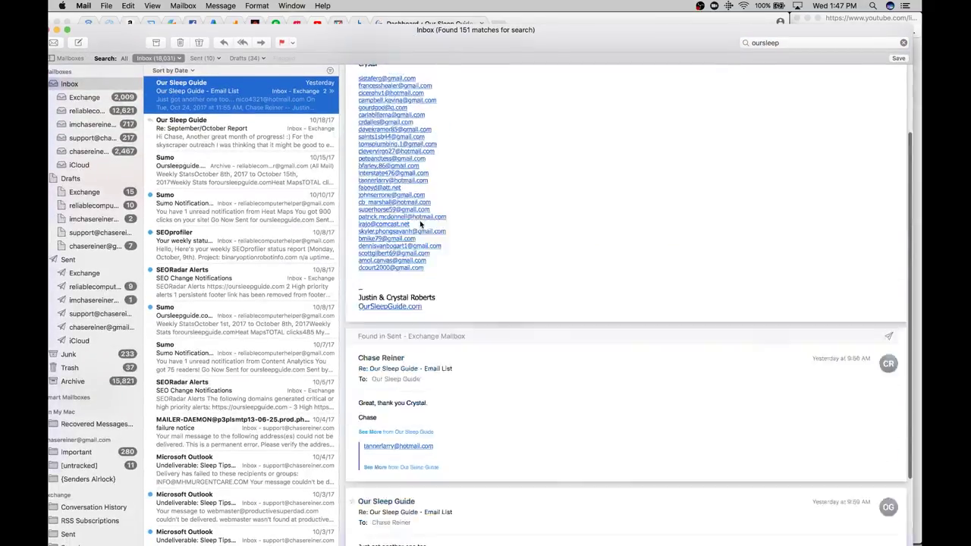
scroll(421, 224, "up", 3)
scroll(420, 223, "down", 5)
Open the September/October Report email and read through its search console and pageview analytics
left_click(254, 130)
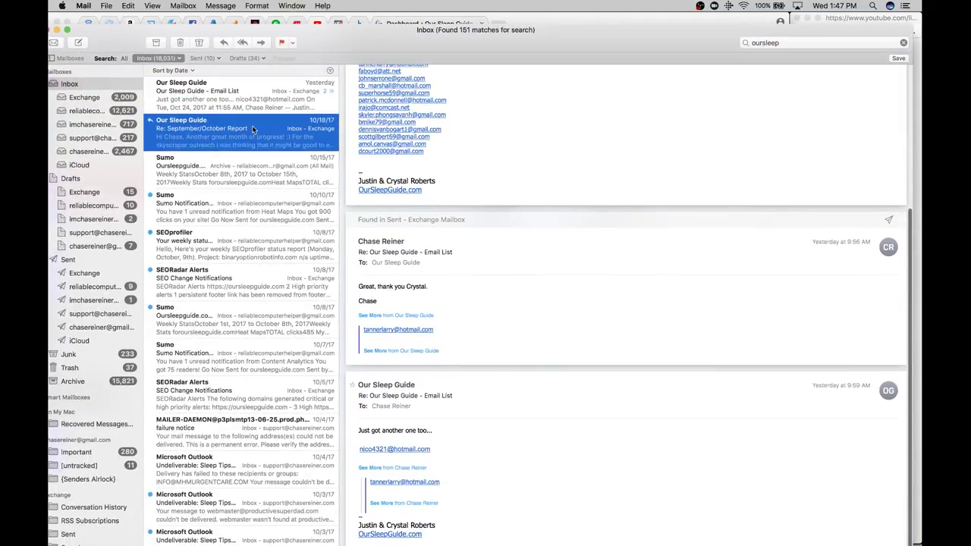
scroll(452, 198, "up", 10)
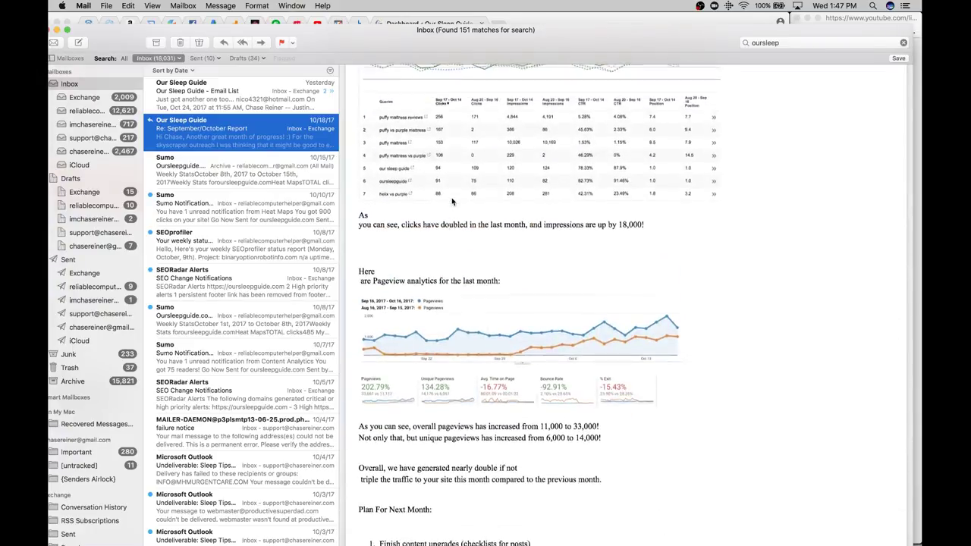
scroll(452, 201, "up", 5)
scroll(451, 198, "up", 10)
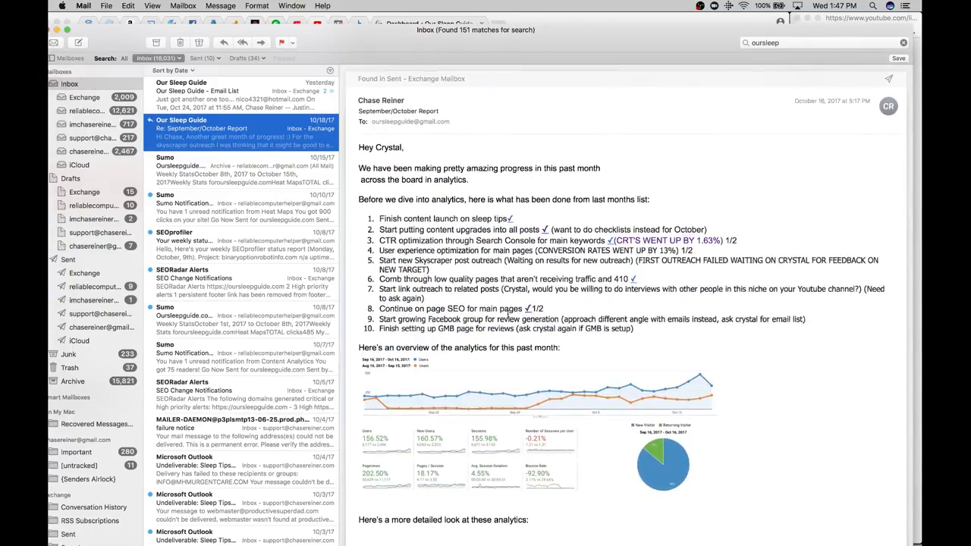
scroll(452, 199, "down", 10)
scroll(423, 268, "down", 3)
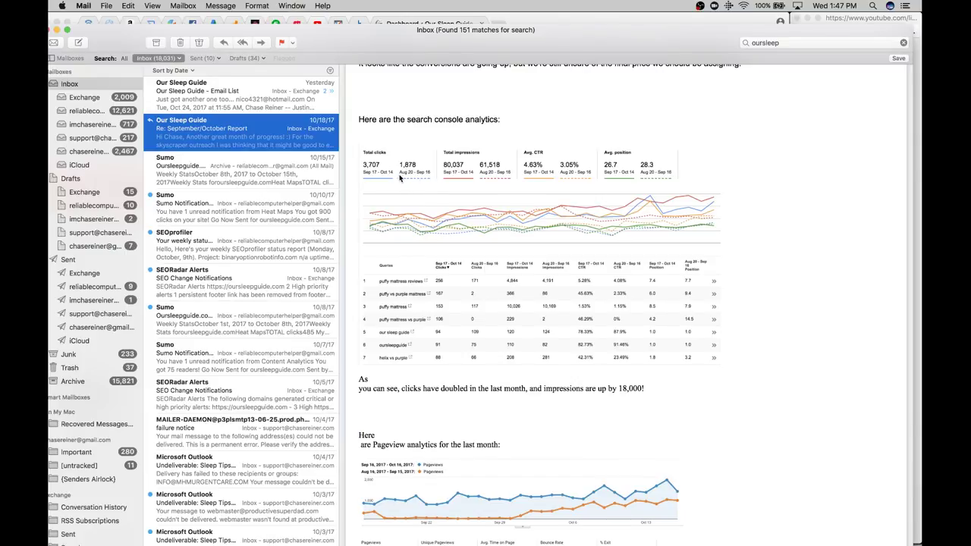
scroll(448, 163, "down", 2)
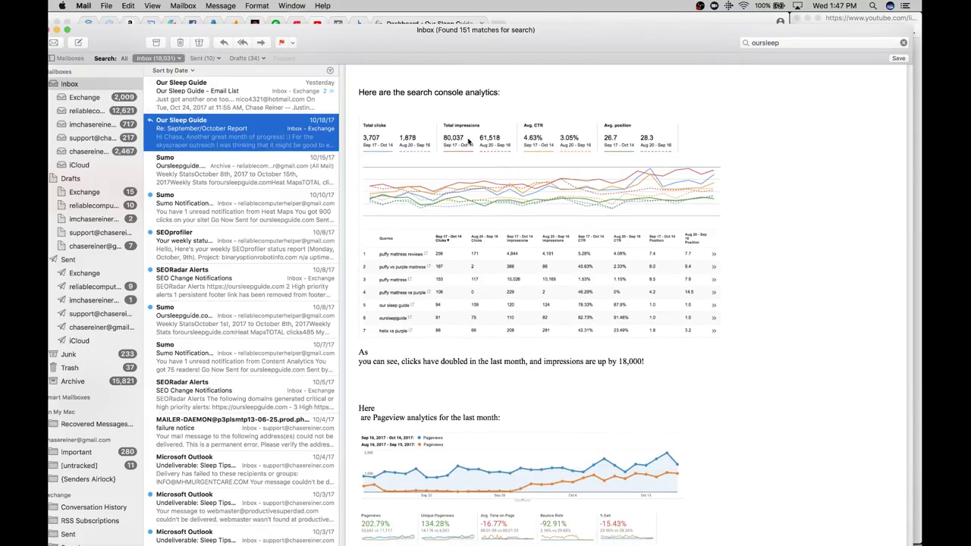
scroll(455, 216, "down", 5)
scroll(455, 286, "down", 15)
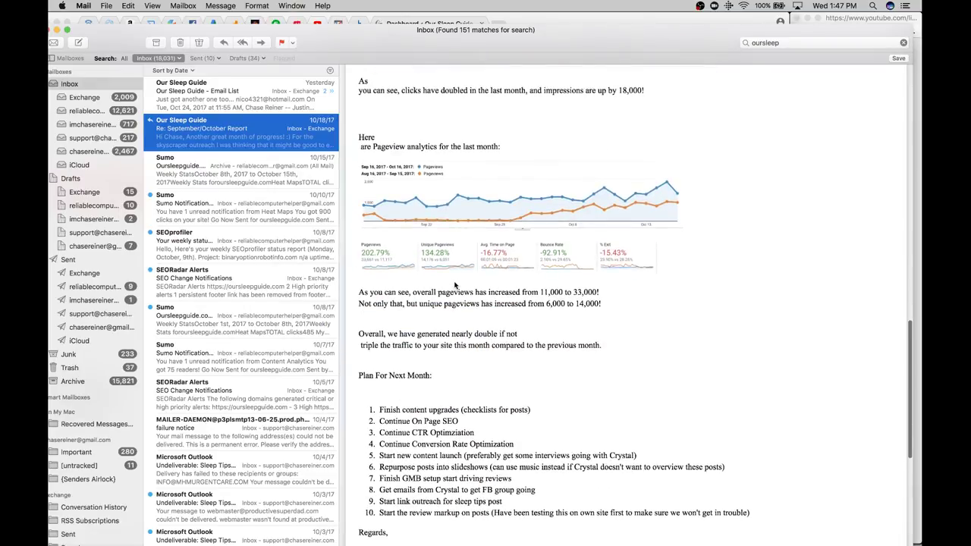
scroll(455, 286, "up", 1)
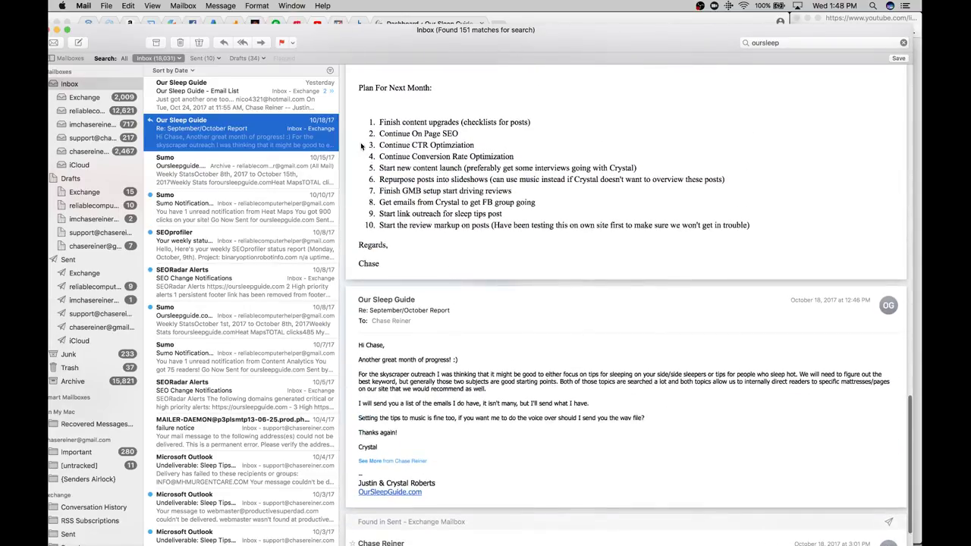
Select the ten-item Plan For Next Month list in the report for copying
left_click_drag(367, 112, 801, 233)
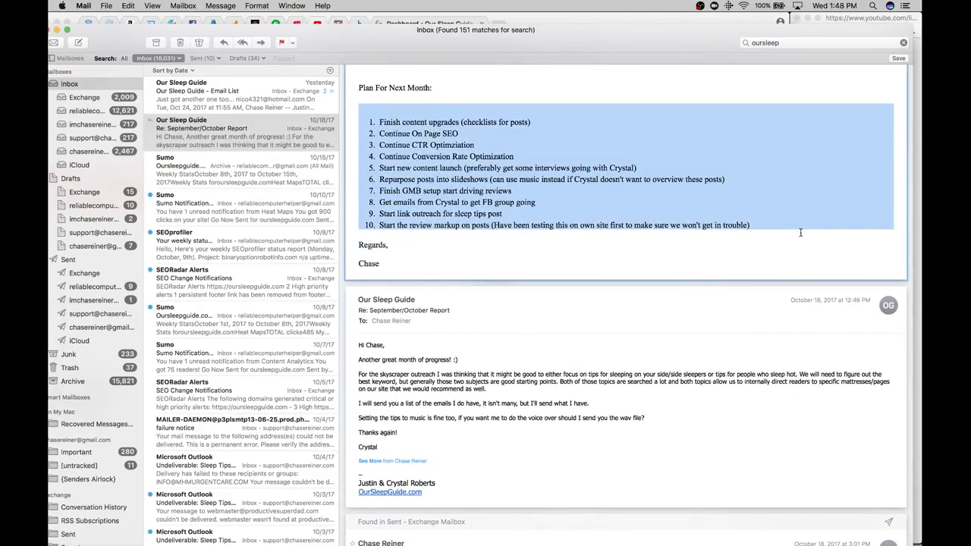
left_click_drag(486, 29, 542, 29)
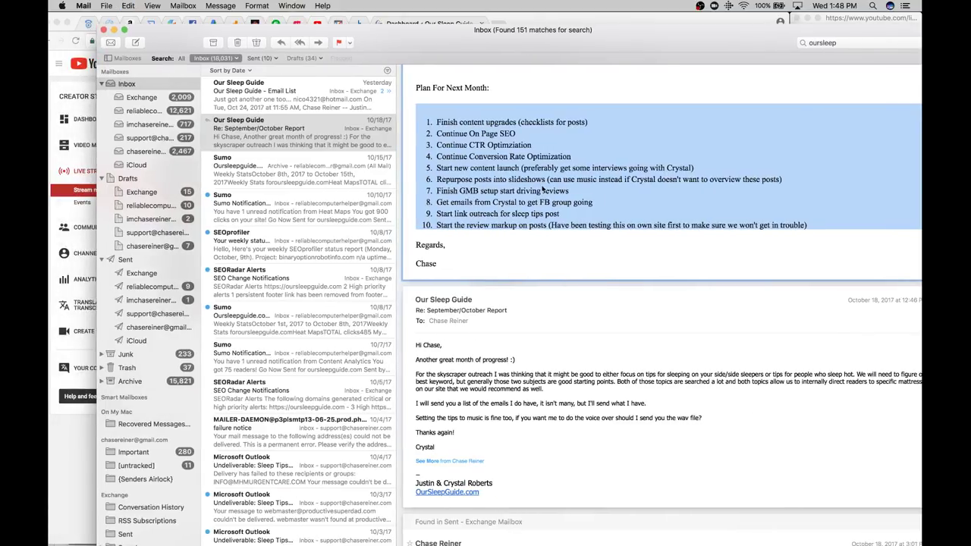
scroll(542, 190, "up", 8)
scroll(543, 189, "up", 9)
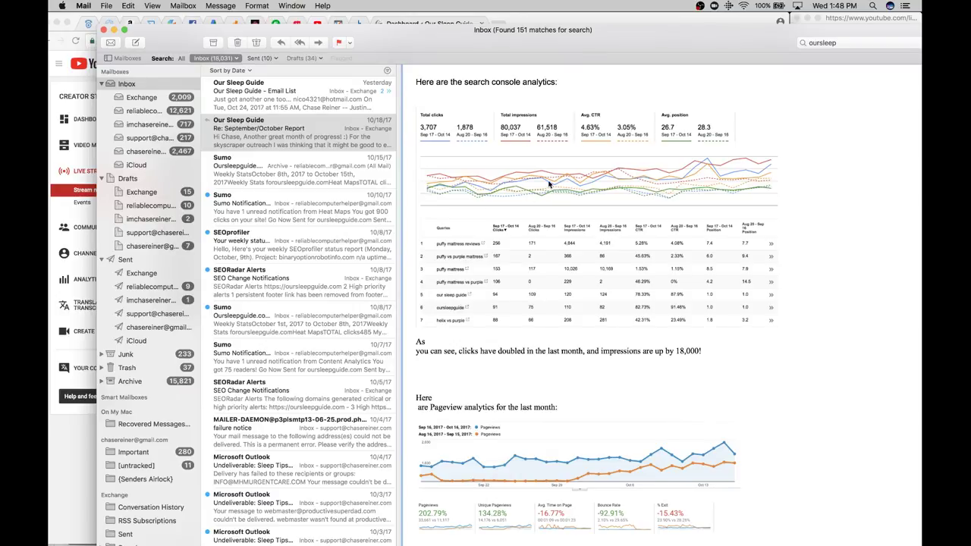
Close Mail, launch TextEdit via Spotlight, close Clyde Audit, and relaunch TextEdit
left_click(104, 30)
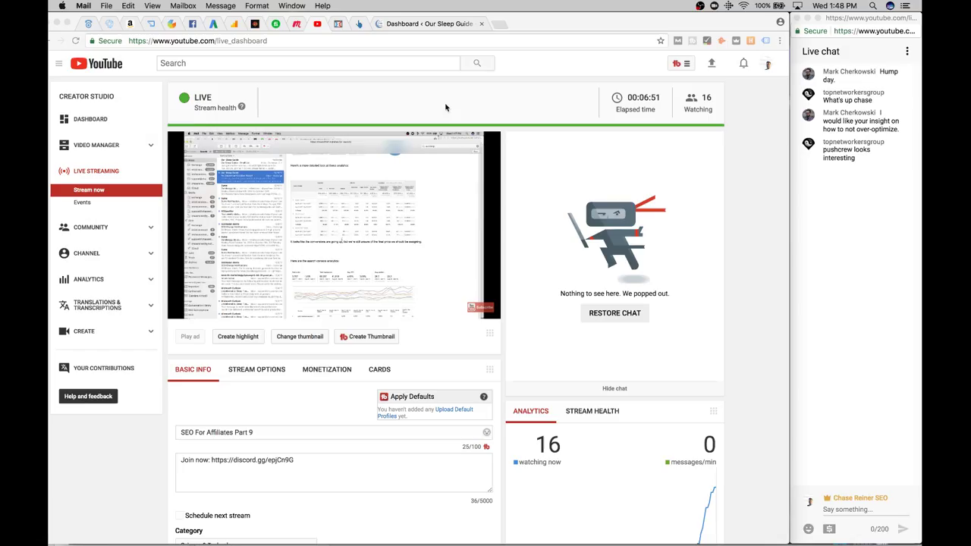
left_click(756, 230)
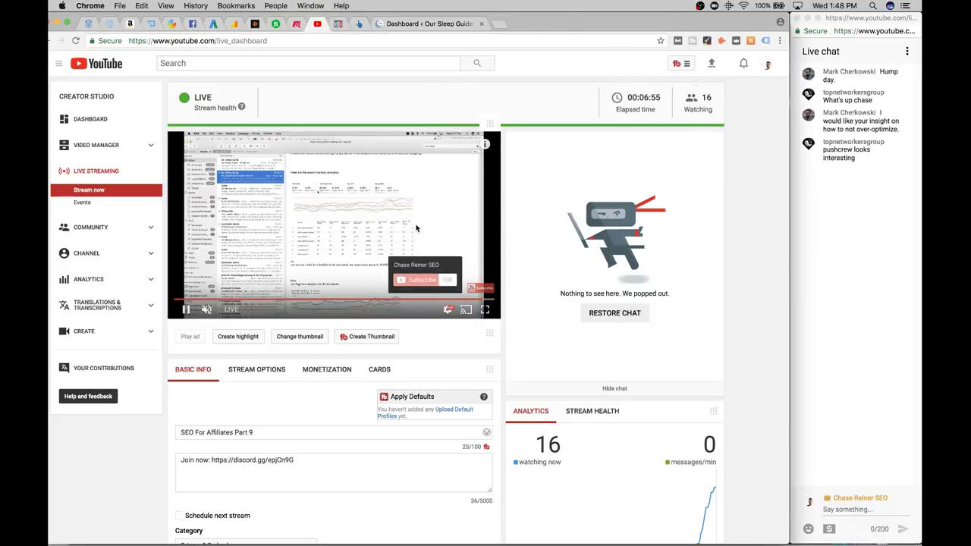
left_click(875, 6)
type("textedit")
key("Return")
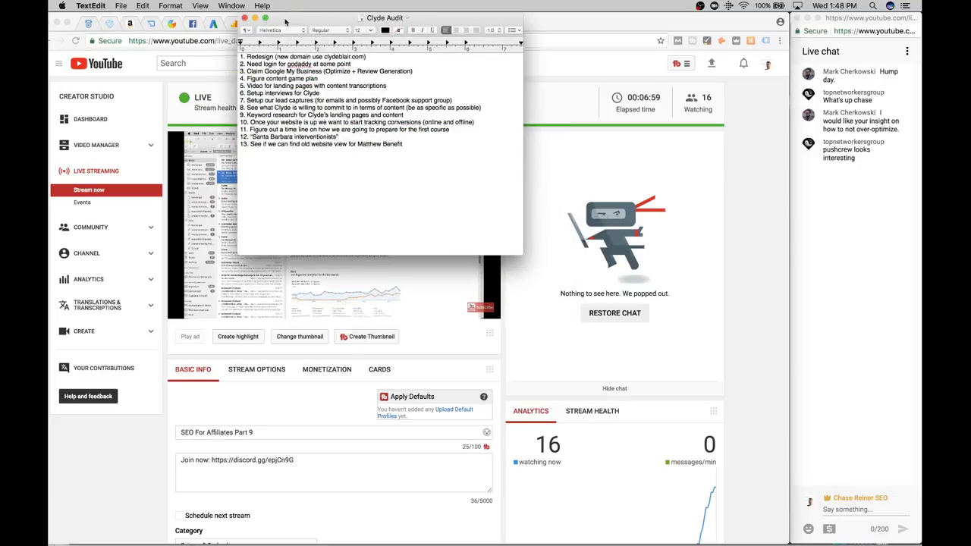
left_click(245, 17)
key("super+space")
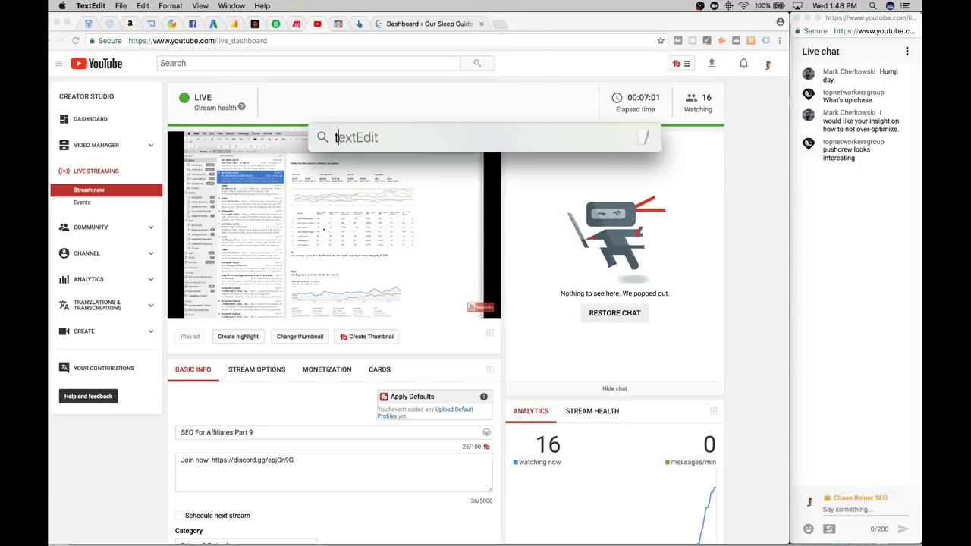
key("Return")
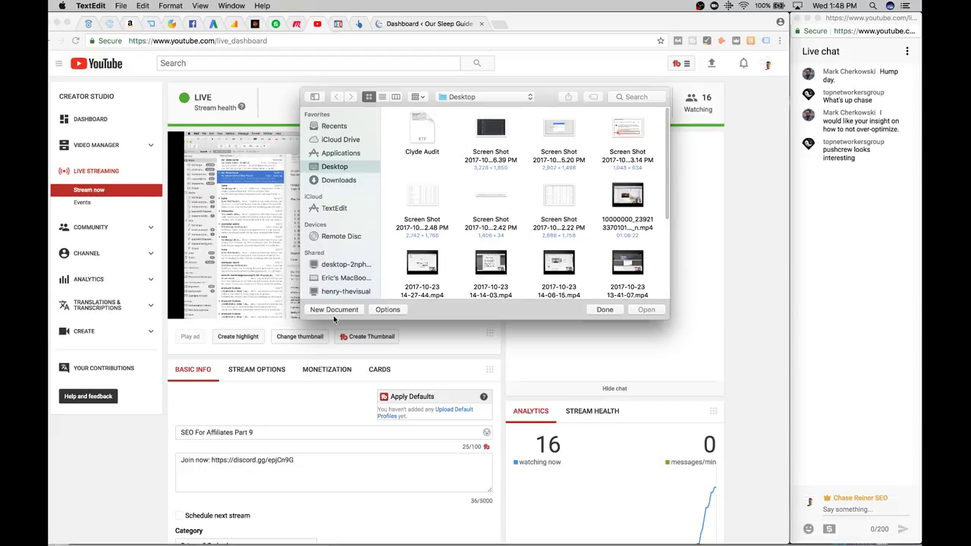
Paste the plan list into a new blank document and turn items 1 to 3 into plain numbered lines
left_click(333, 309)
type("Finish content upgrades (checklists for posts) Continue On Page SEO Continue CTR Optimziation Continue Conversion Rate Optimization Start new content launch (preferably get some interviews going with Crystal) Repurpose posts into slideshows (can use music instead if Crystal doesn't want to overview these posts) Finish GMB setup start driving reviews Get emails from Crystal to get FB group going Start link outreach for sleep tips post Start the review markup on posts (Have been testing this on own site first to make sure we won't get in trouble)")
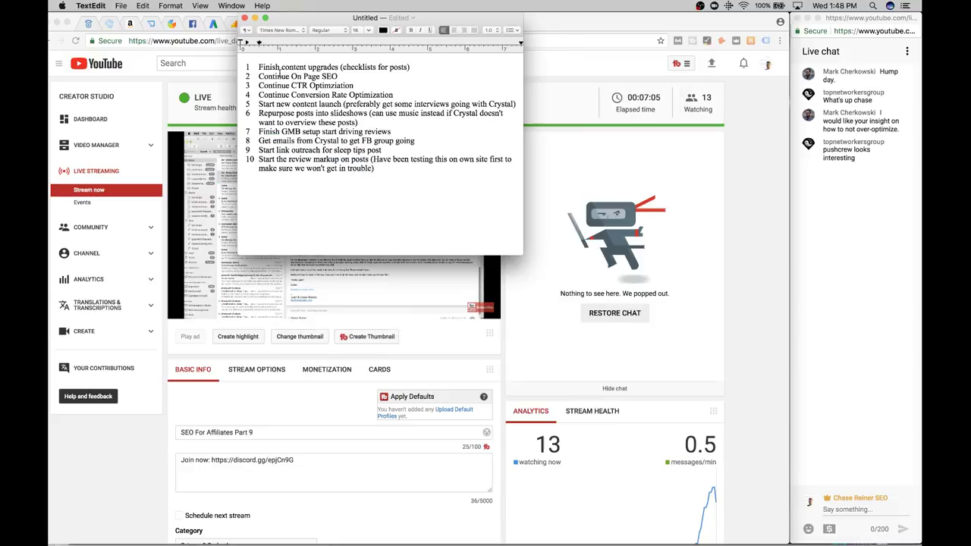
left_click(255, 71)
key("BackSpace")
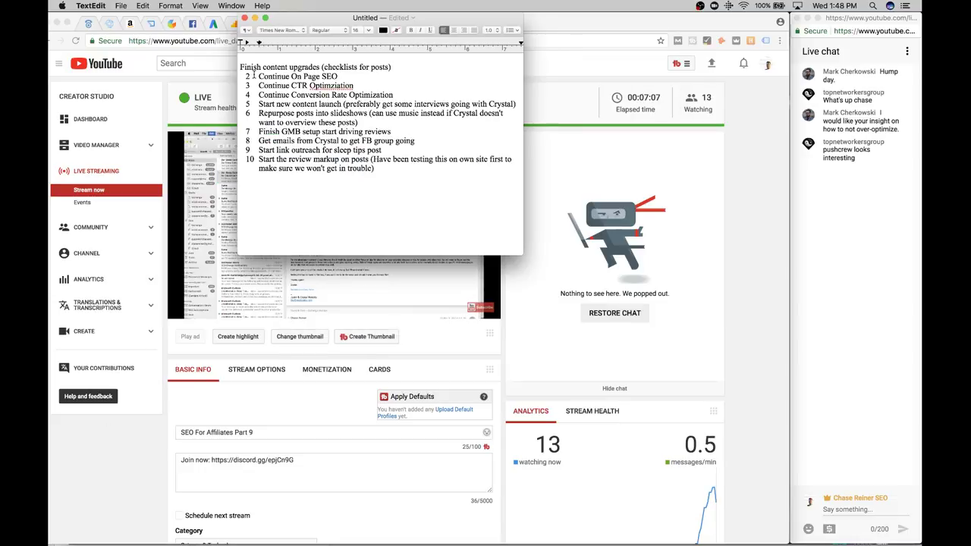
type("1.")
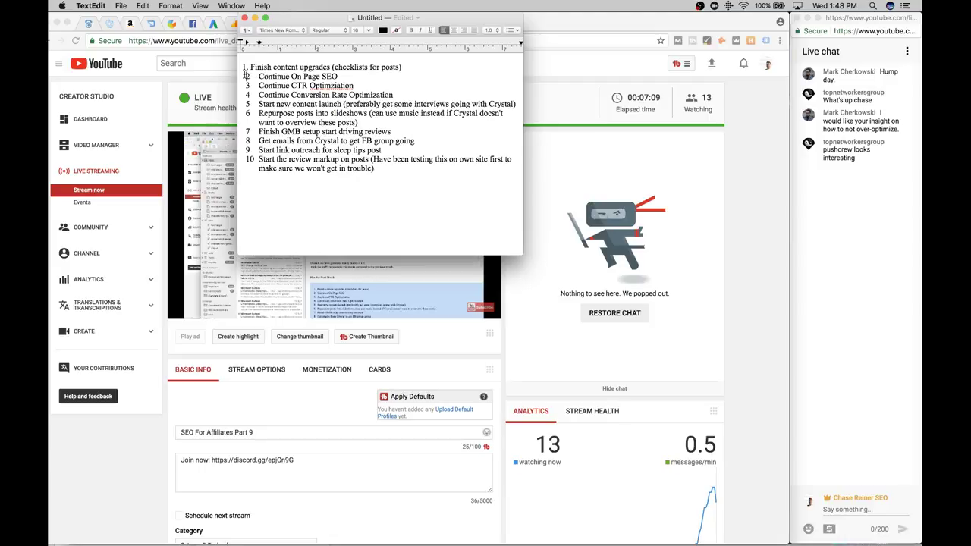
left_click(253, 77)
key("BackSpace")
type("2.")
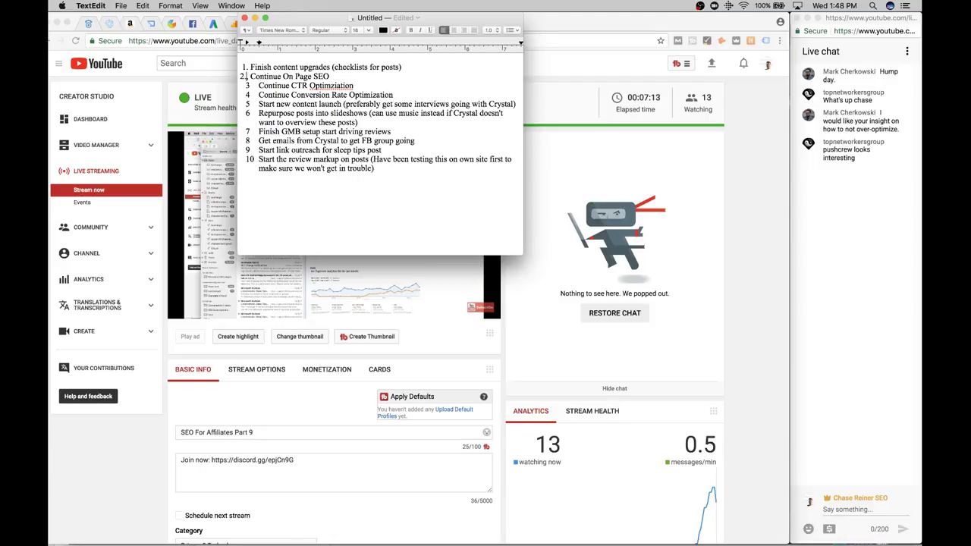
left_click(242, 76)
left_click(247, 85)
key("BackSpace")
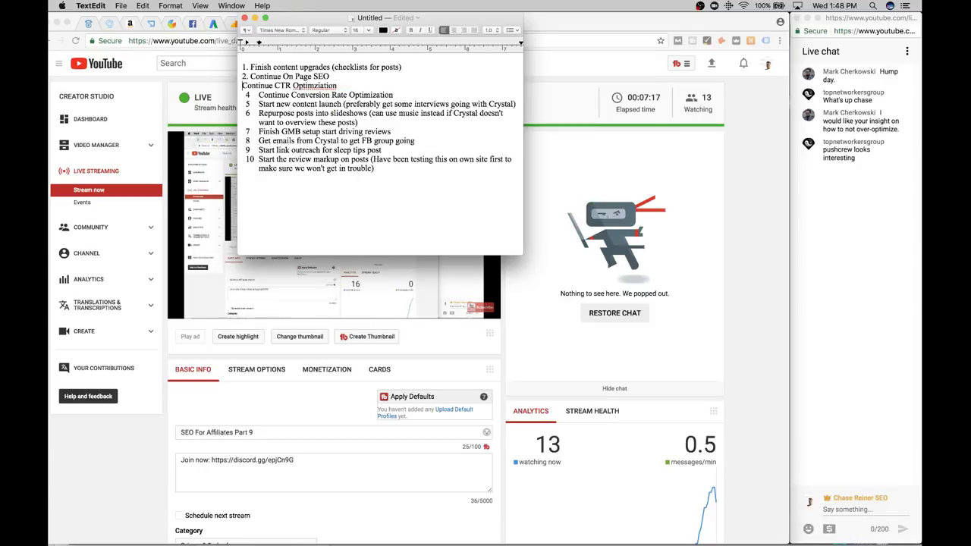
type(".")
Replace the automatic list markers on items 4 to 7 with typed numbers 4. to 7
left_click(246, 95)
key("BackSpace")
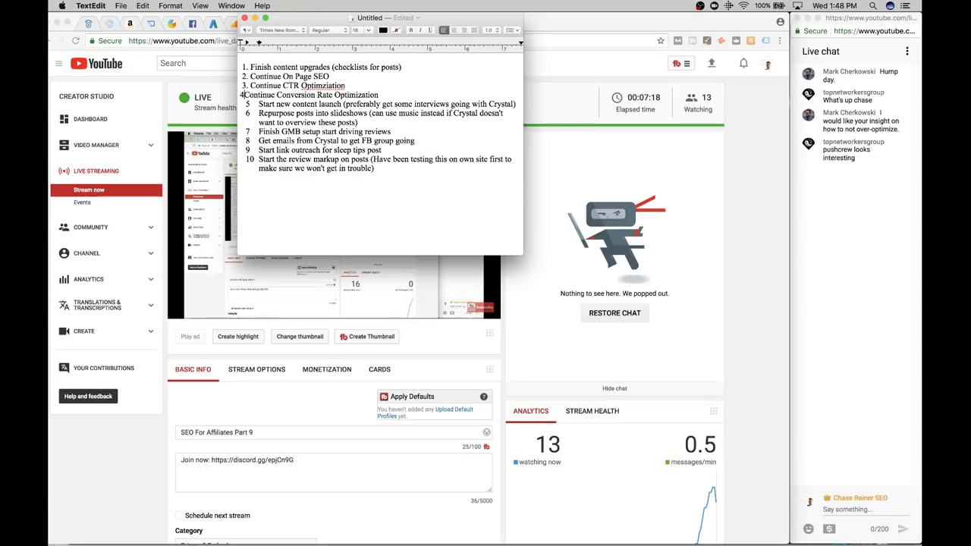
type("4.")
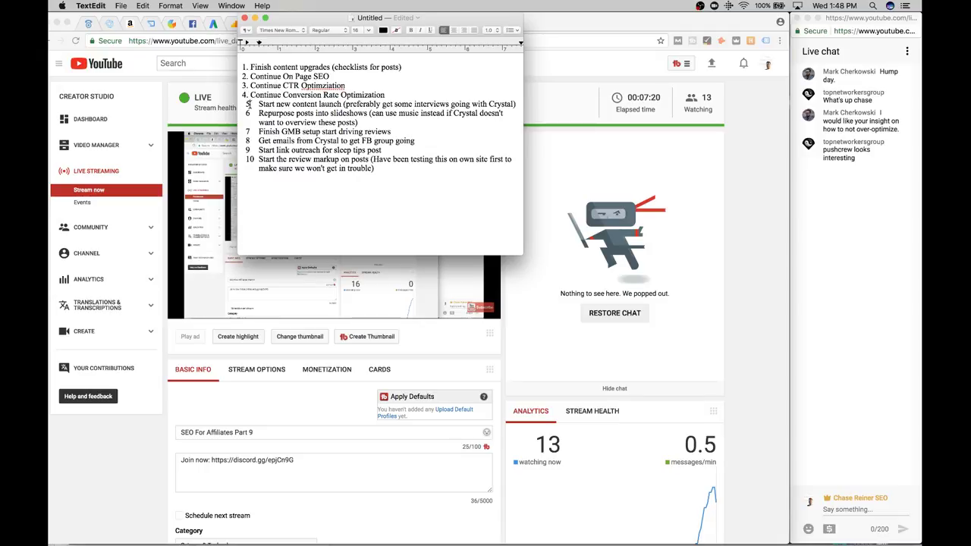
left_click(249, 104)
key("BackSpace")
type("5.")
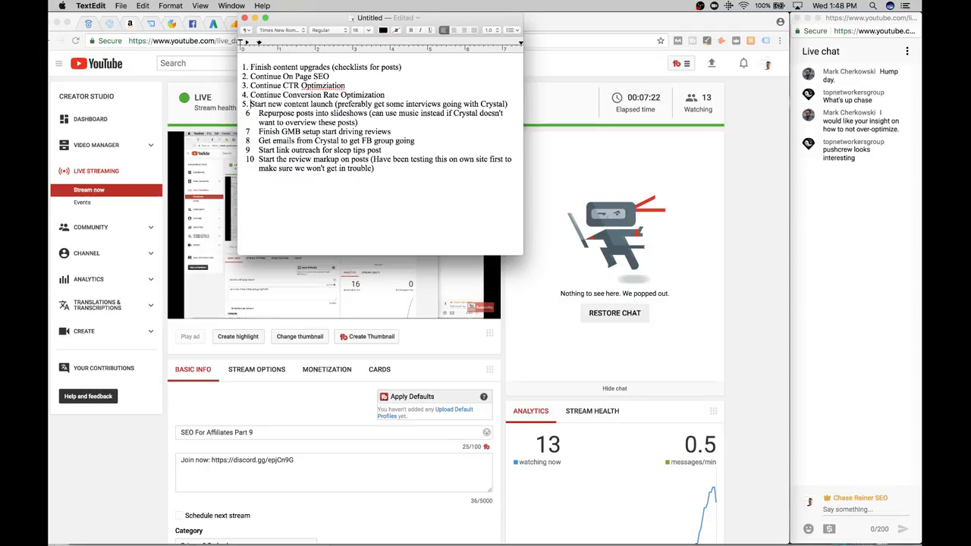
left_click(246, 113)
key("BackSpace")
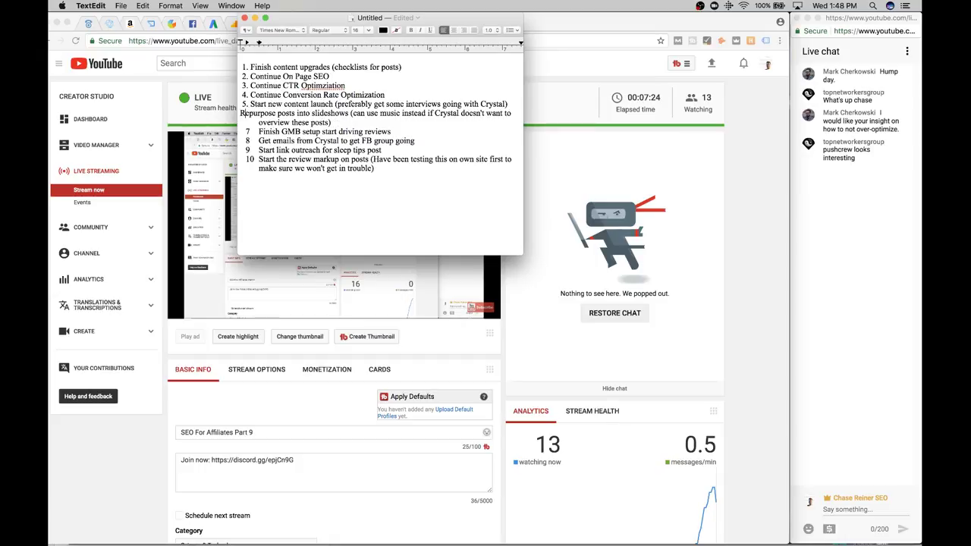
type("6.")
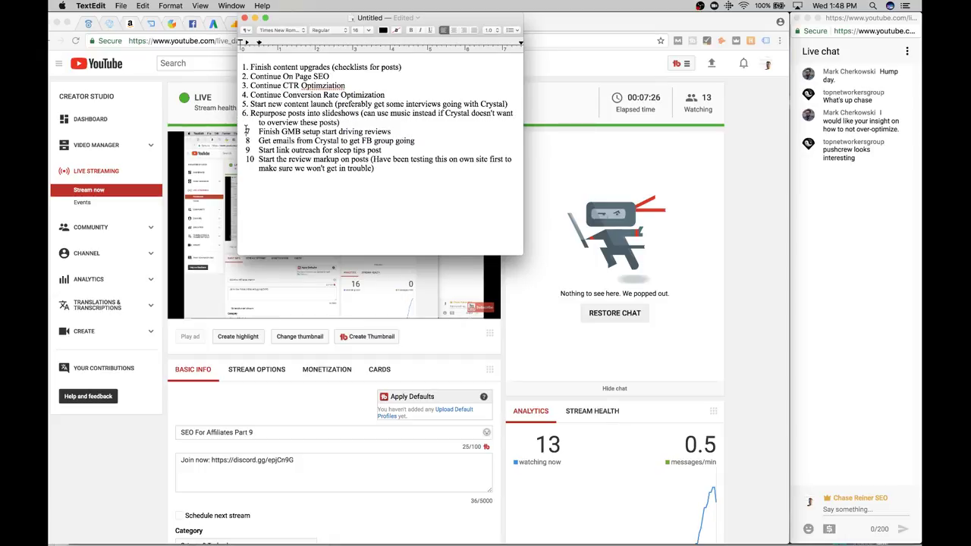
left_click(246, 131)
key("BackSpace")
type("7.")
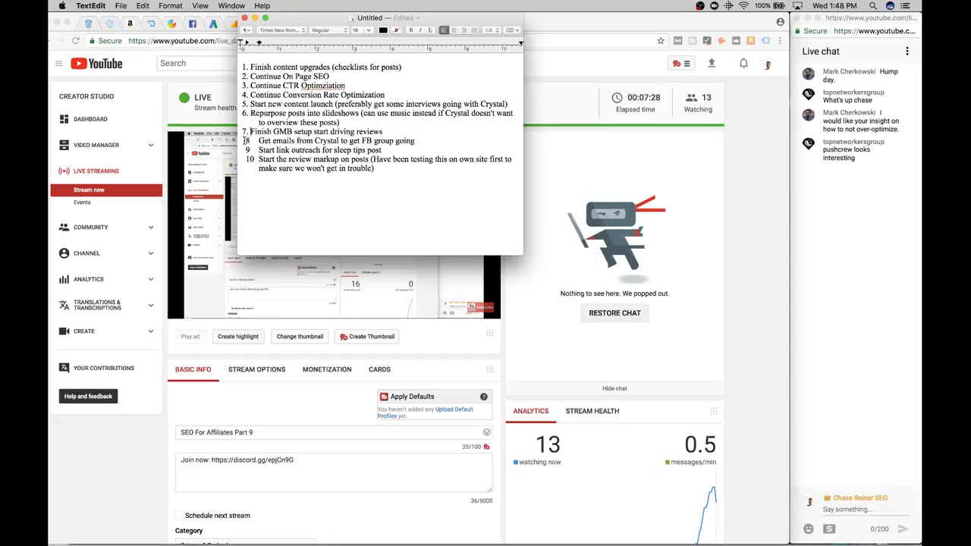
Replace the list markers on items 8 to 10 with typed numbers 8., 9. and 10
left_click(247, 141)
key("BackSpace")
key("BackSpace")
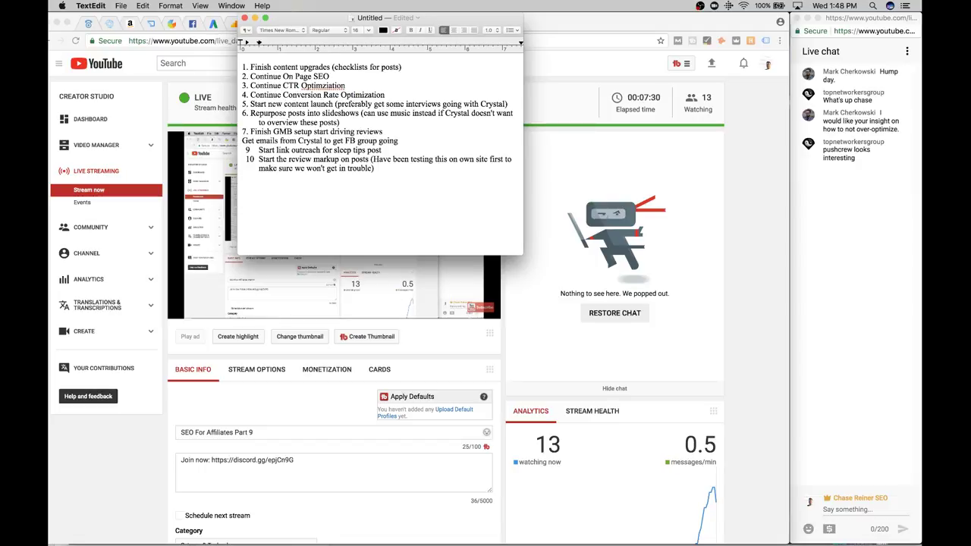
type("8.")
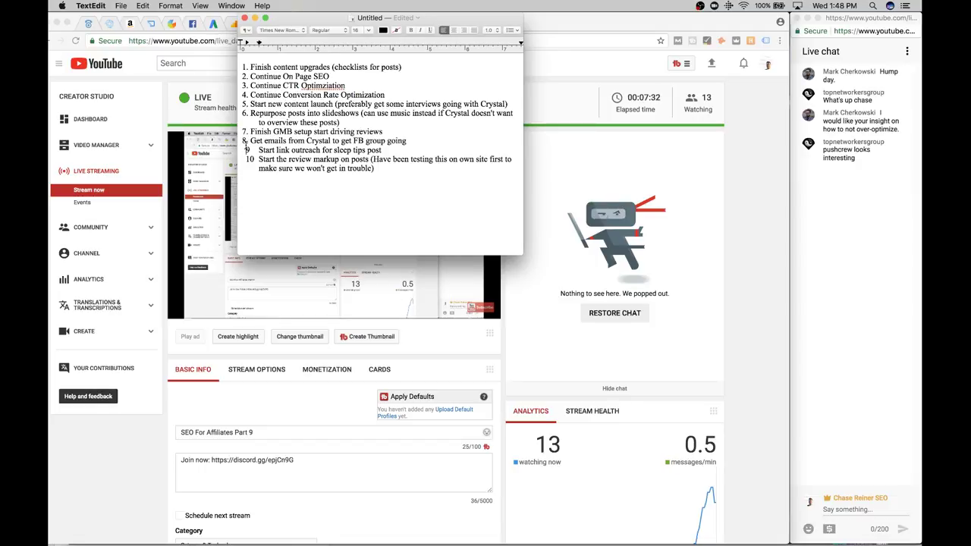
left_click(246, 149)
key("BackSpace")
key("BackSpace")
type("9.")
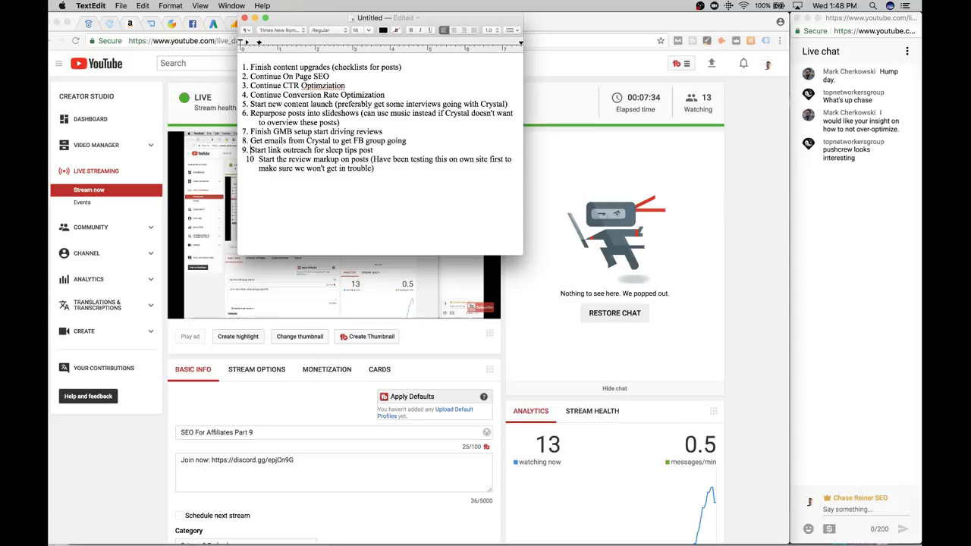
left_click(246, 160)
key("BackSpace")
key("BackSpace")
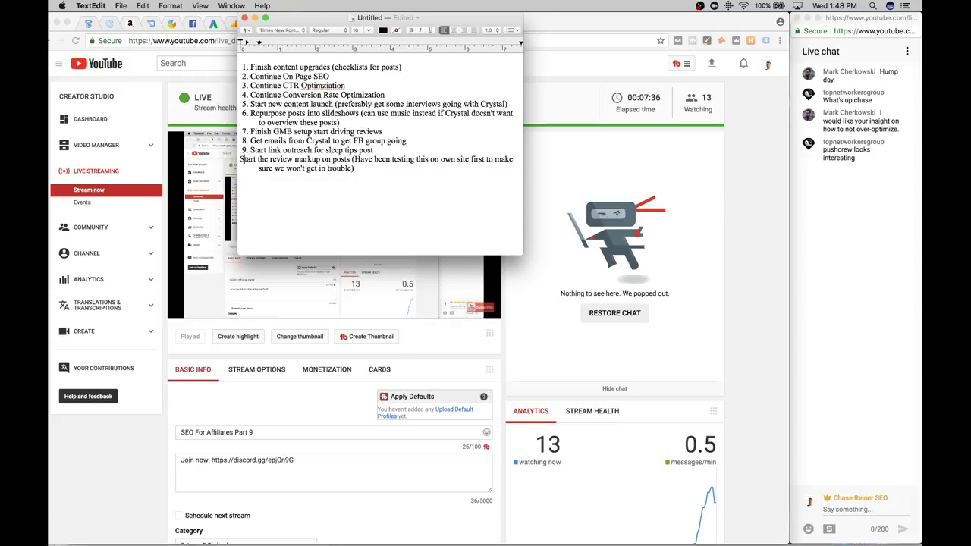
type("10.")
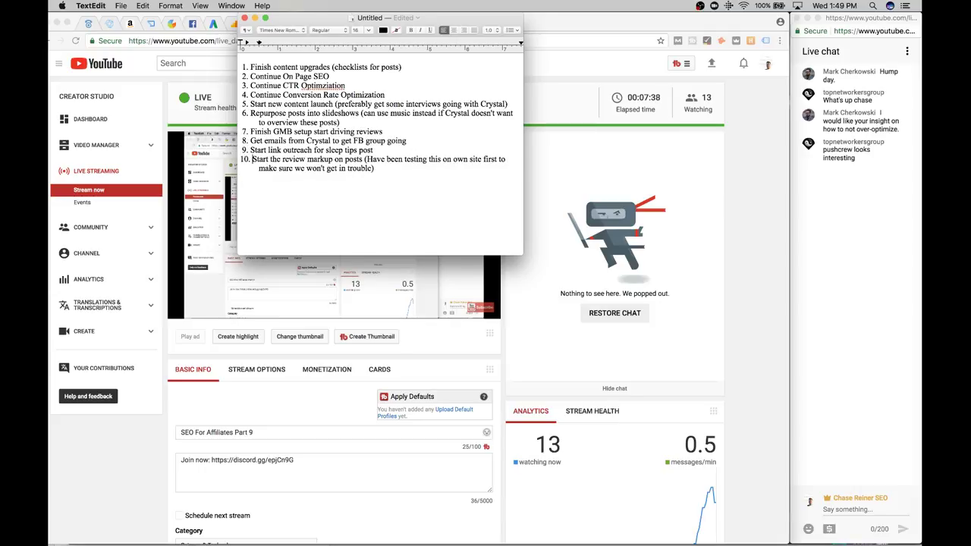
Correct item 3's misspelling so it reads 'Continue CTR Optimization'
left_click_drag(403, 68, 243, 65)
left_click(347, 86)
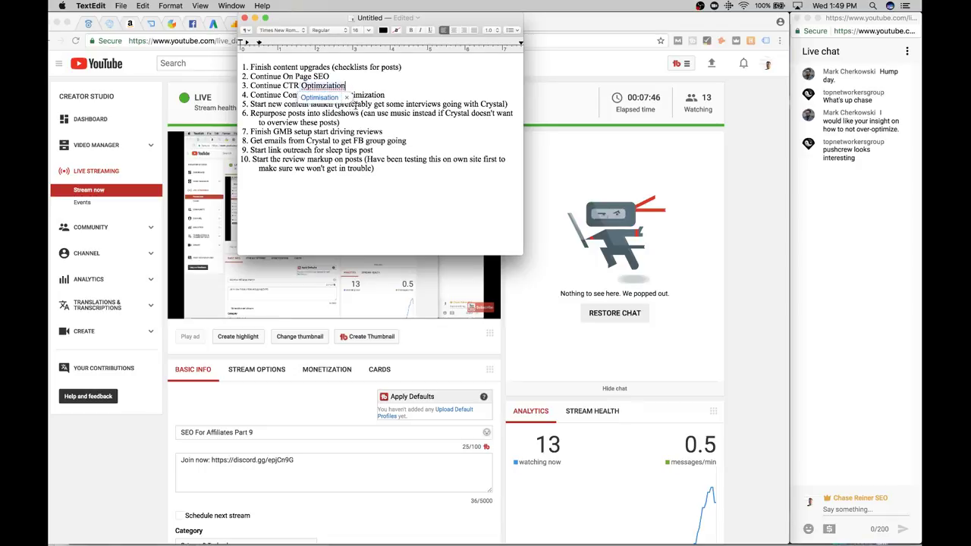
left_click(347, 98)
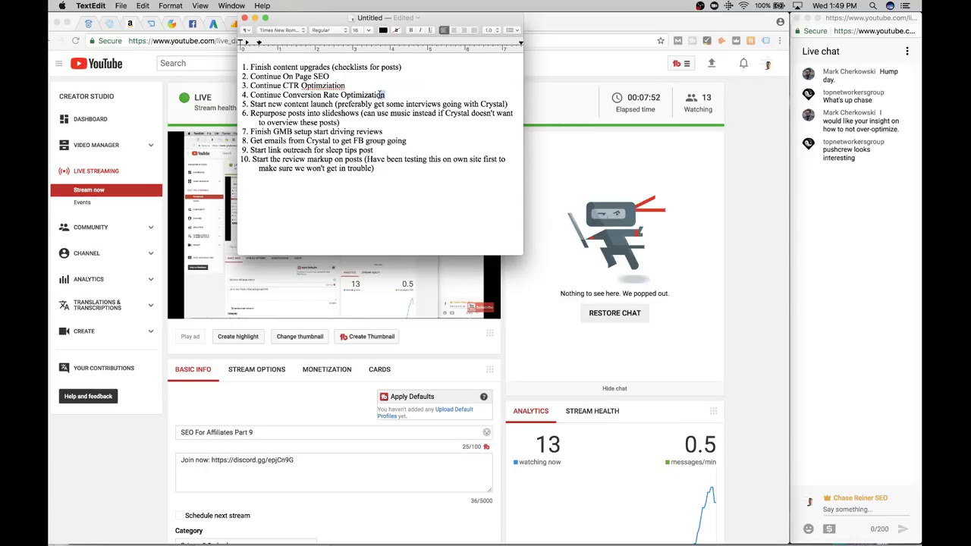
left_click_drag(382, 95, 356, 76)
left_click(355, 85)
right_click(345, 85)
left_click(315, 103)
left_click(327, 86)
type("i")
left_click(347, 195)
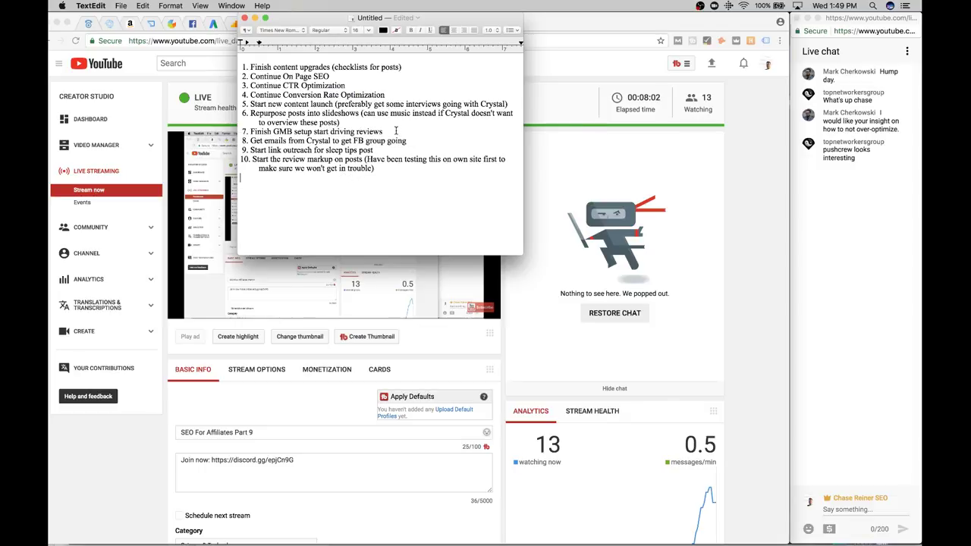
left_click_drag(509, 103, 419, 104)
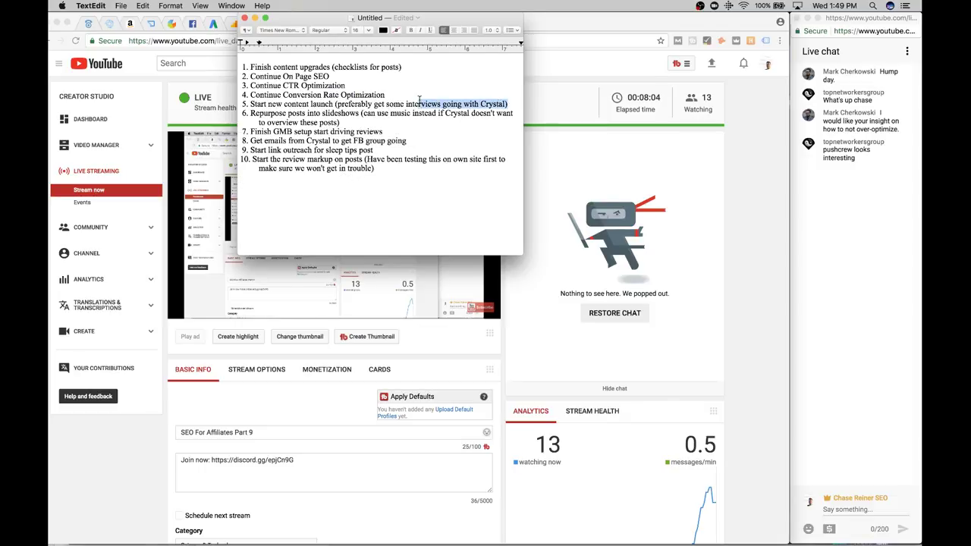
left_click(423, 101)
triple_click(419, 97)
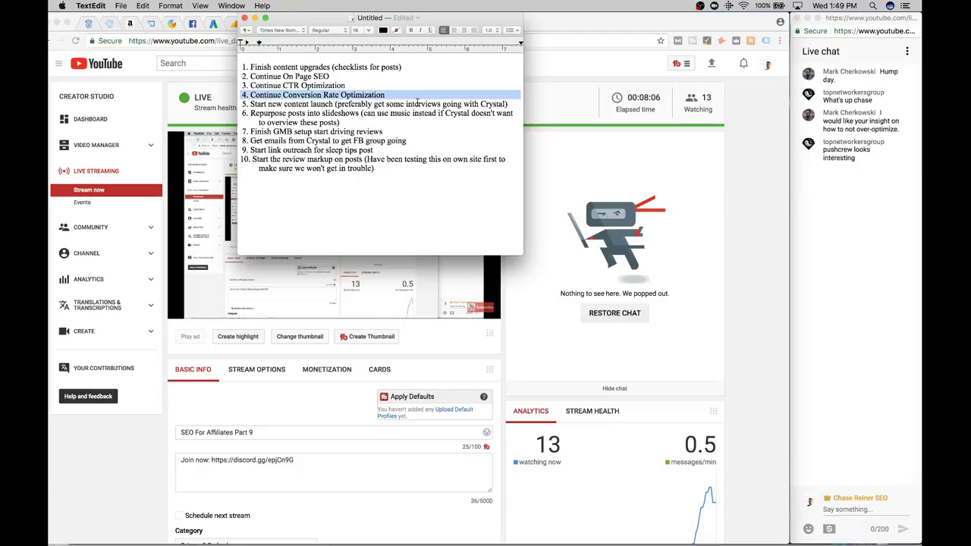
triple_click(419, 101)
left_click(417, 102)
double_click(418, 103)
left_click(382, 132)
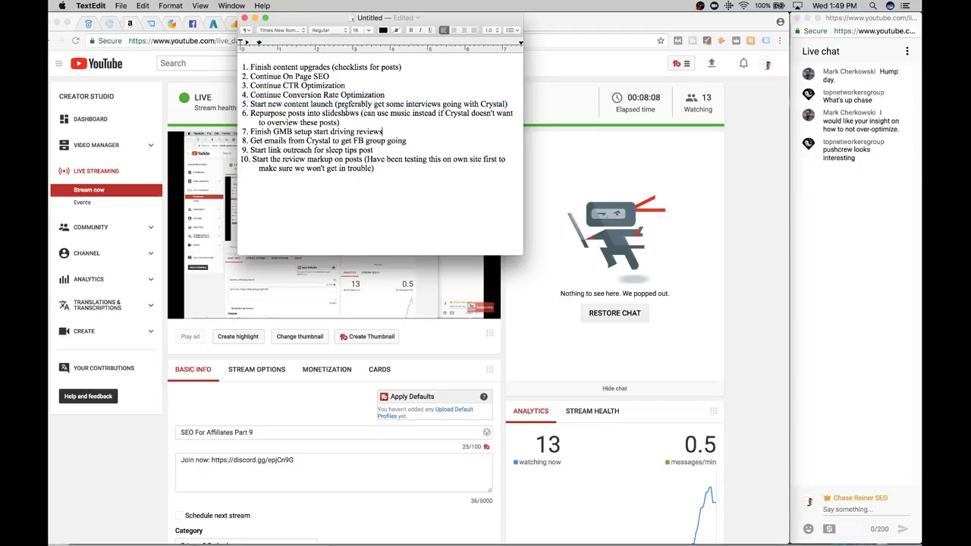
triple_click(346, 113)
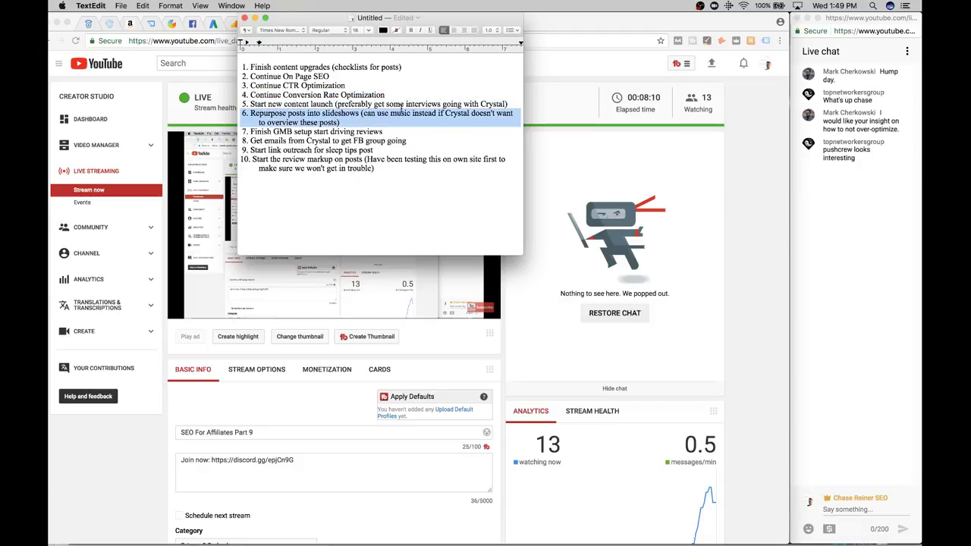
left_click(405, 105)
double_click(410, 104)
left_click(384, 140)
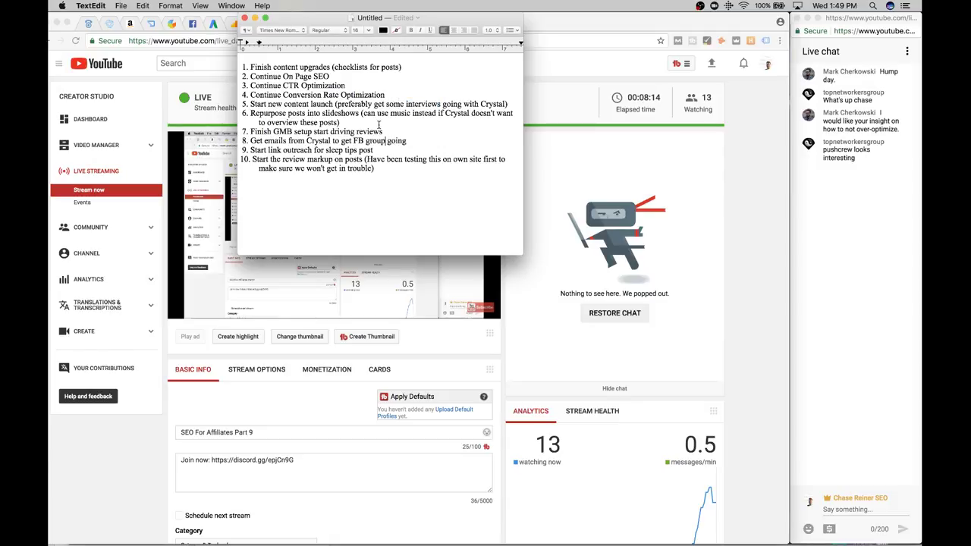
left_click(403, 129)
triple_click(392, 134)
triple_click(395, 159)
double_click(409, 144)
triple_click(409, 144)
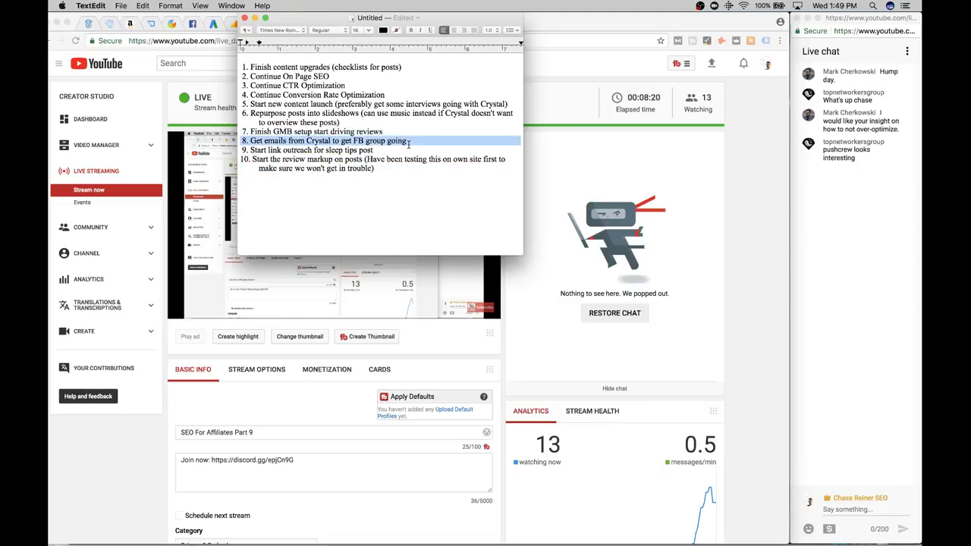
left_click(409, 143)
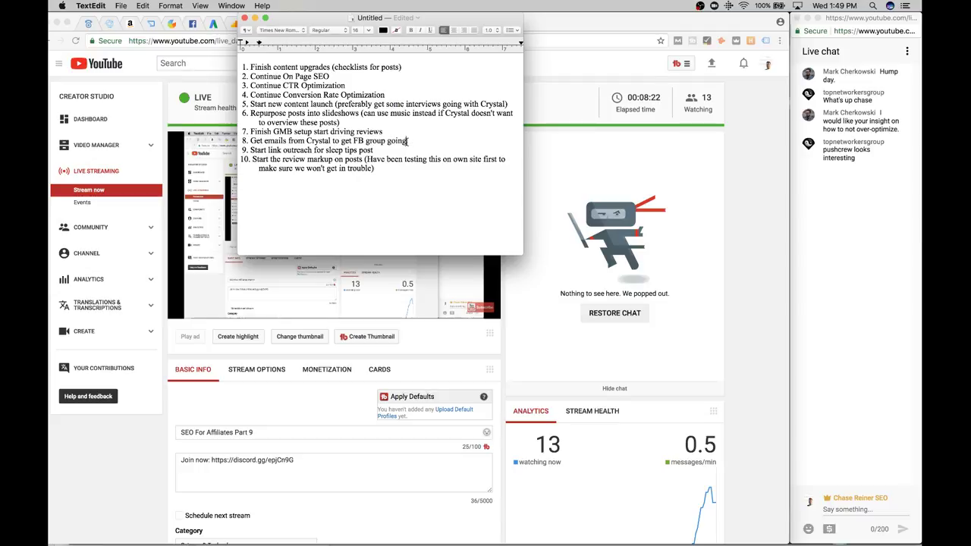
double_click(408, 141)
left_click(408, 141)
Append a parenthetical note after 'reviews' in item 7 saying it awaits a colleague who should be emailed
left_click(384, 133)
type("(Waiting on Cryst")
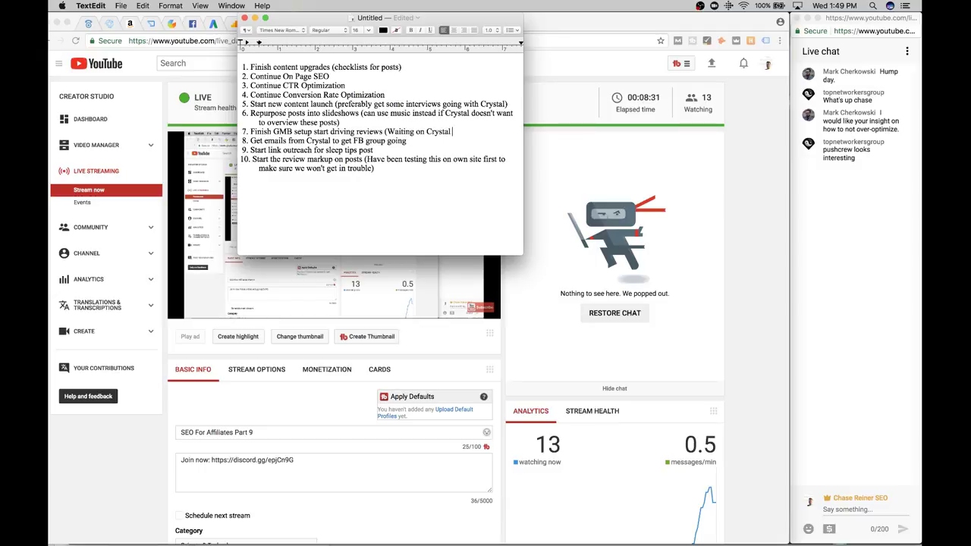
type("al, should email a")
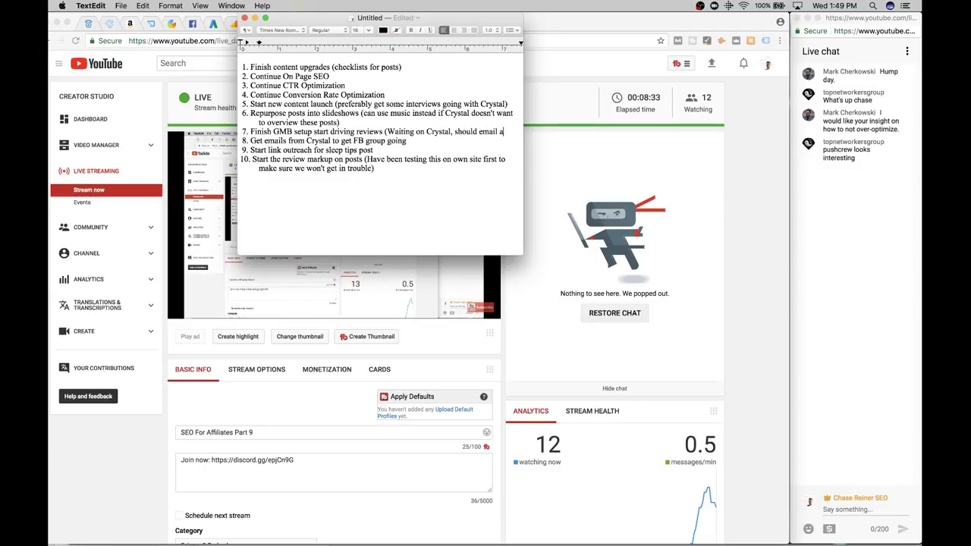
type("bout this")
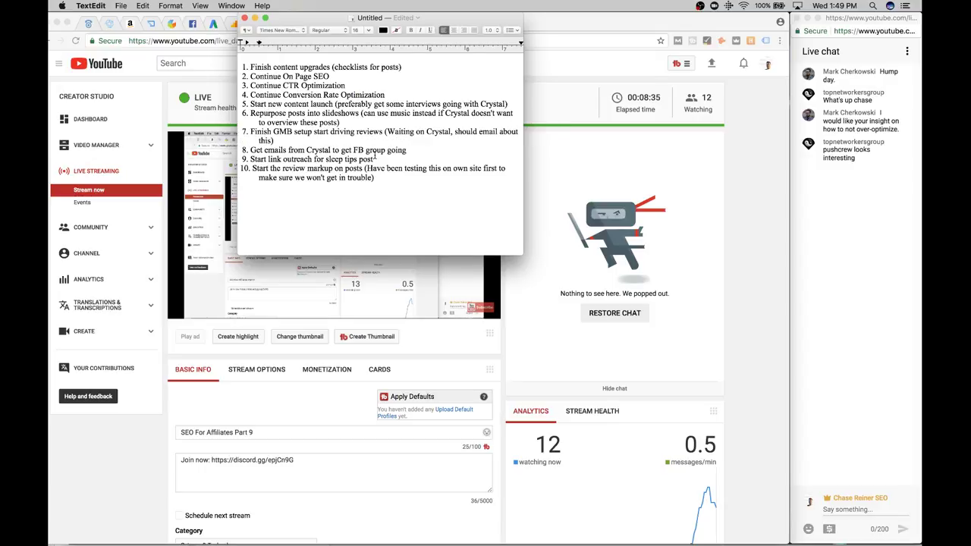
left_click(412, 150)
left_click_drag(384, 176, 245, 168)
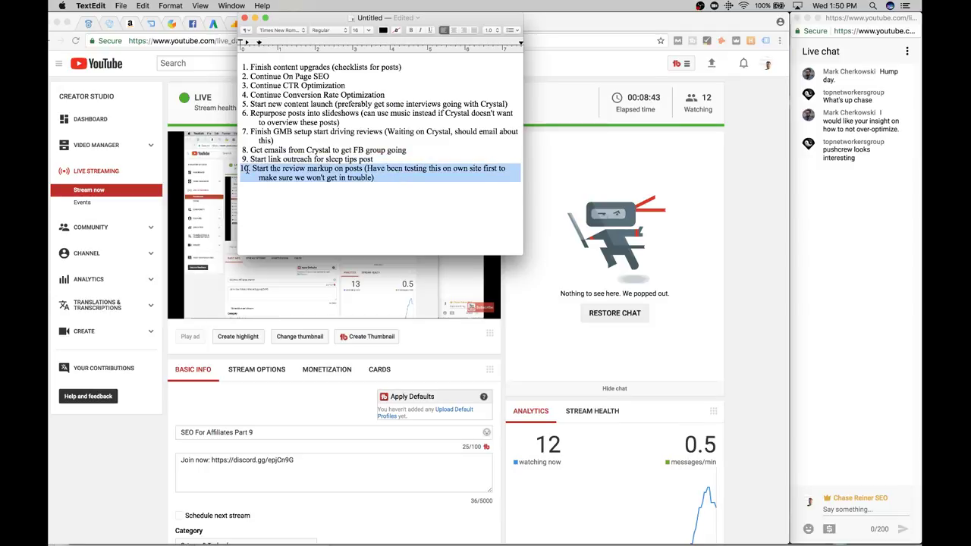
left_click(245, 168)
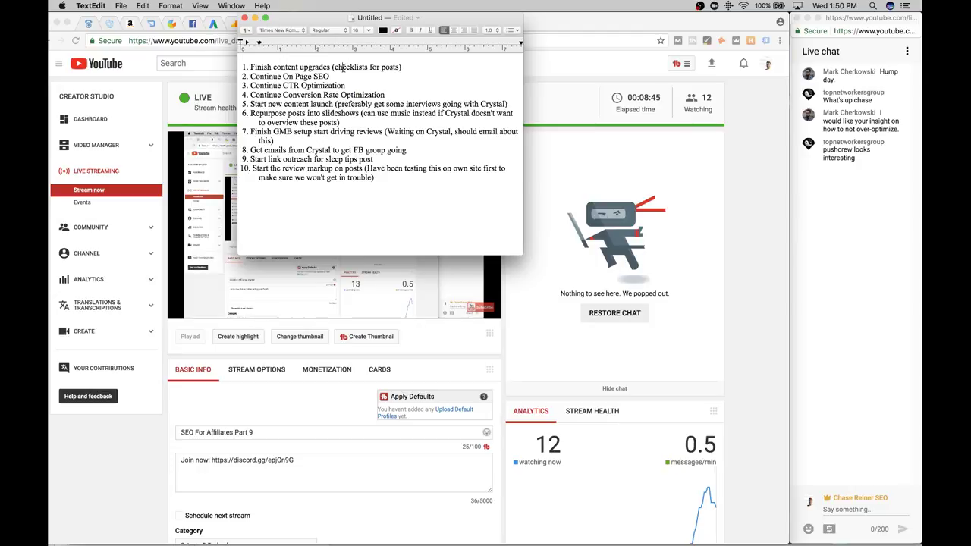
Look over item 1's text, then minimise the TextEdit notes window
triple_click(342, 67)
left_click(373, 67)
triple_click(372, 67)
left_click(372, 66)
triple_click(373, 67)
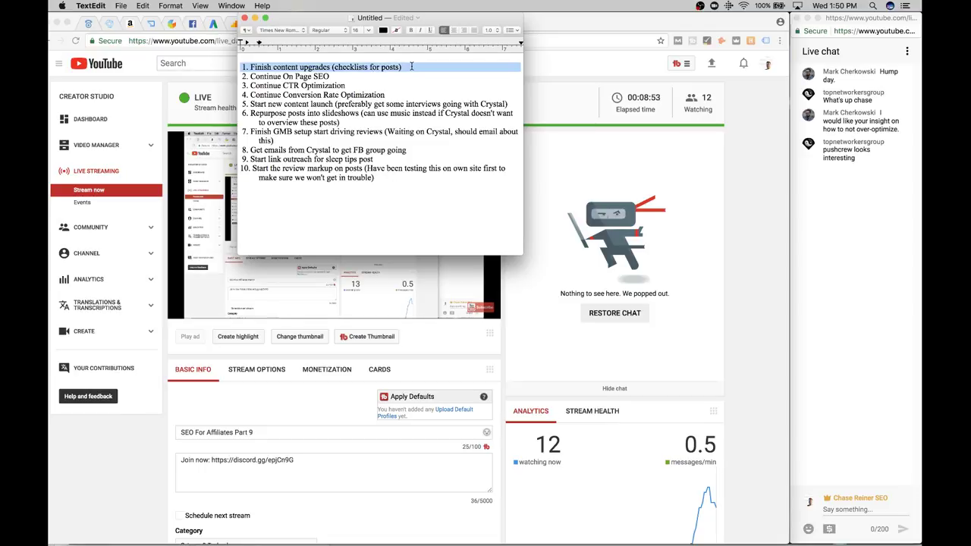
triple_click(412, 67)
left_click(417, 65)
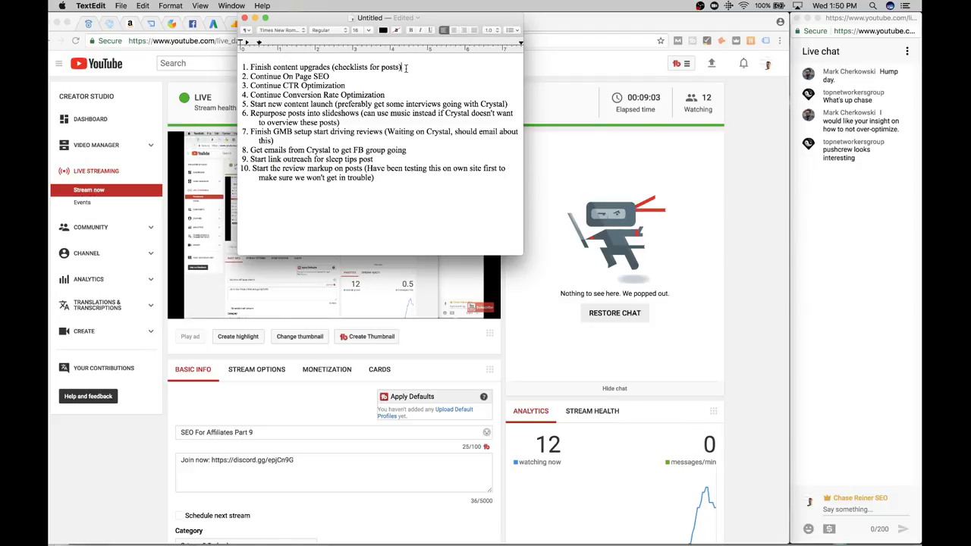
left_click_drag(405, 68, 341, 66)
triple_click(341, 67)
left_click(347, 76)
right_click(374, 67)
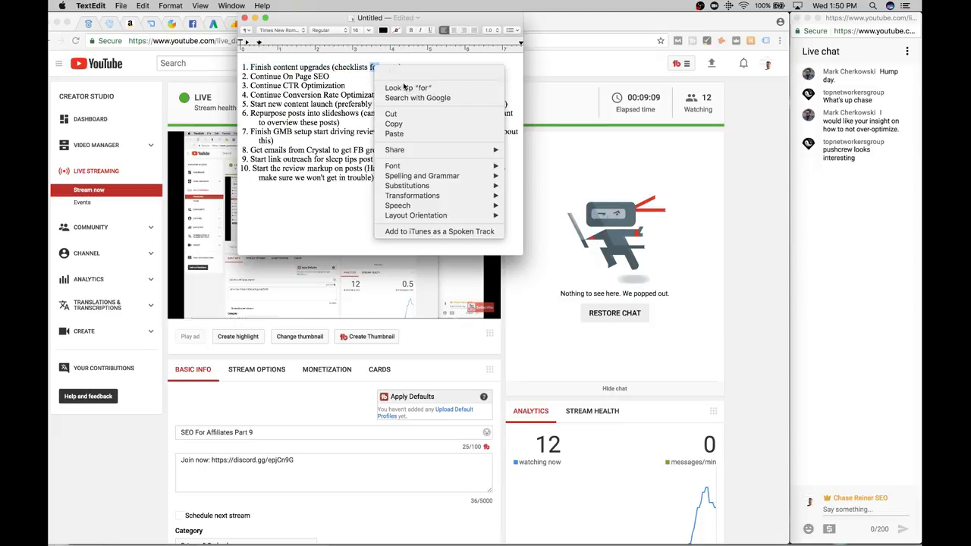
left_click(342, 92)
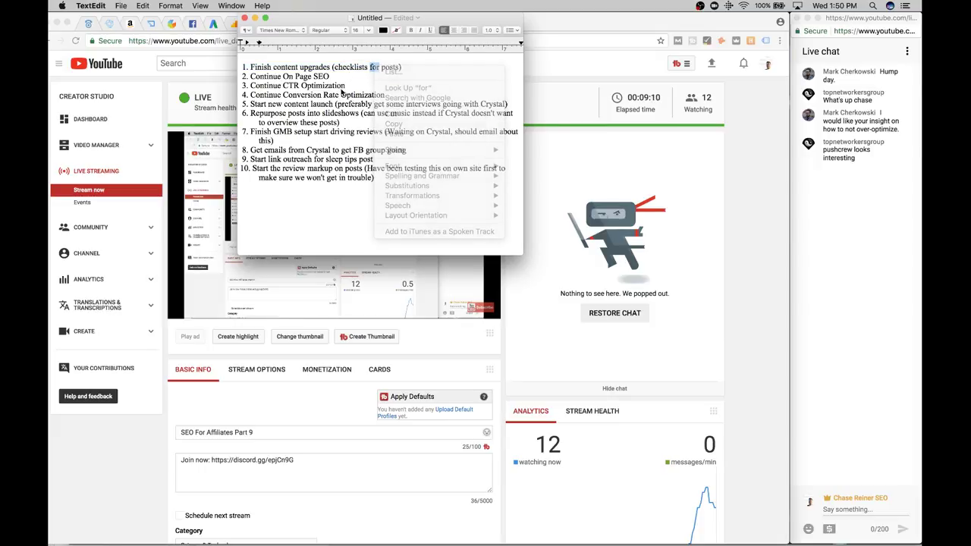
left_click(255, 17)
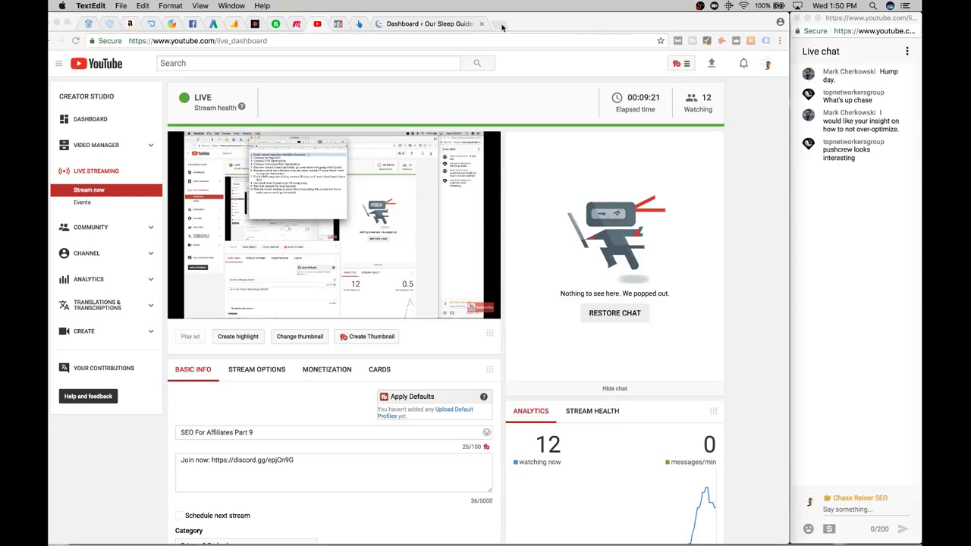
Bring Chrome forward and go to the pinned Google Analytics tab showing the All Traffic report
key("super+Tab")
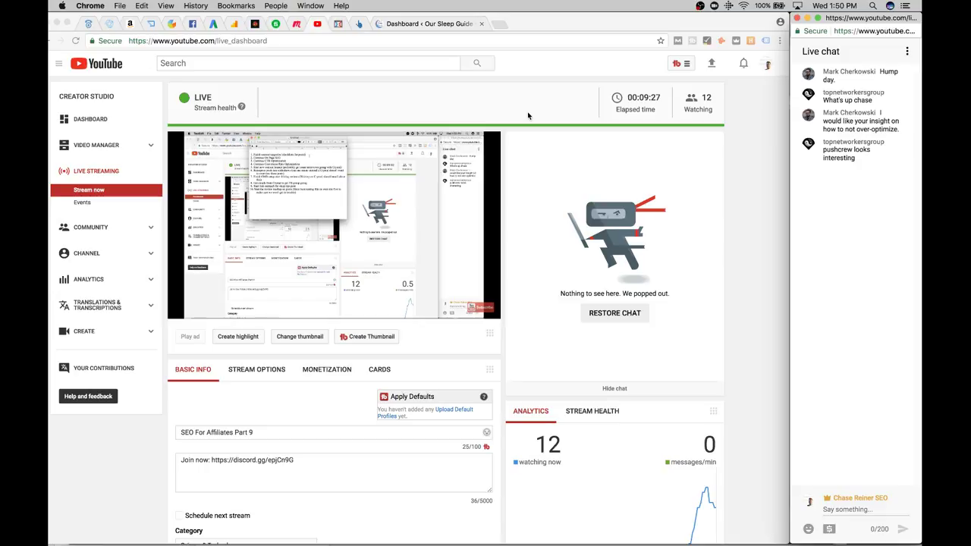
left_click(156, 24)
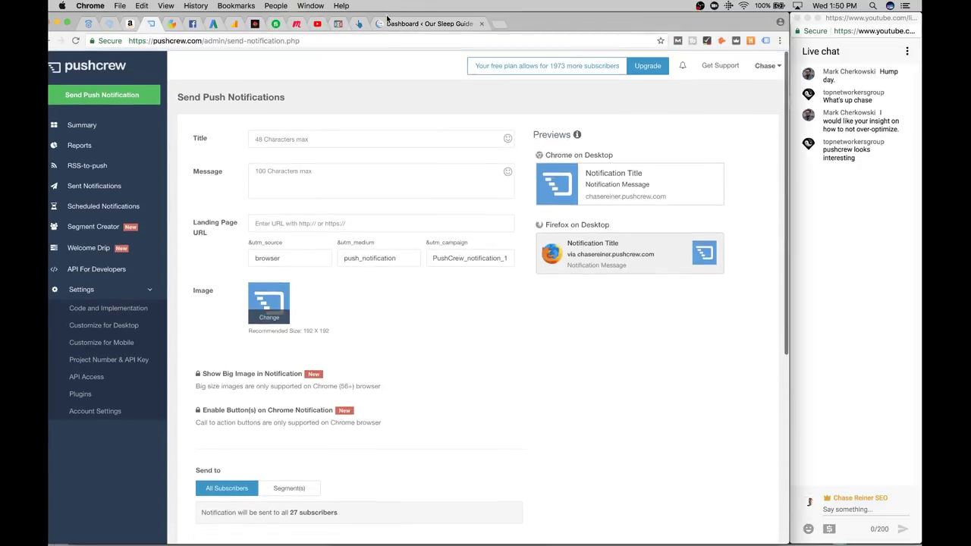
left_click(359, 24)
left_click(396, 23)
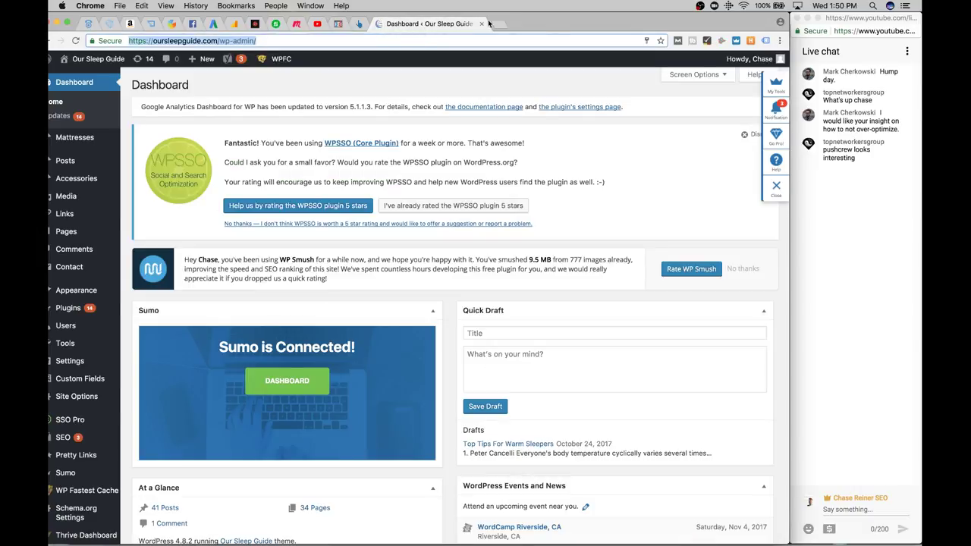
right_click(224, 24)
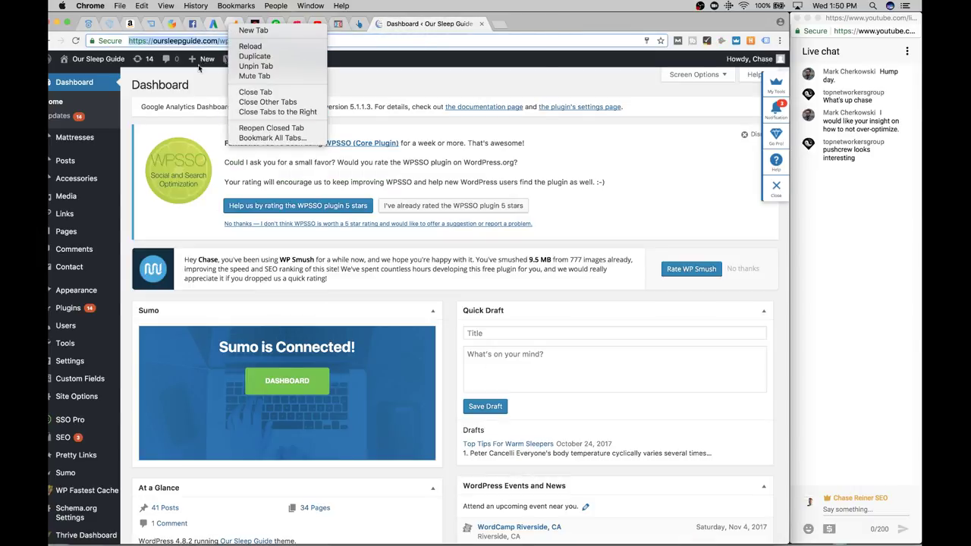
left_click(201, 68)
left_click(242, 25)
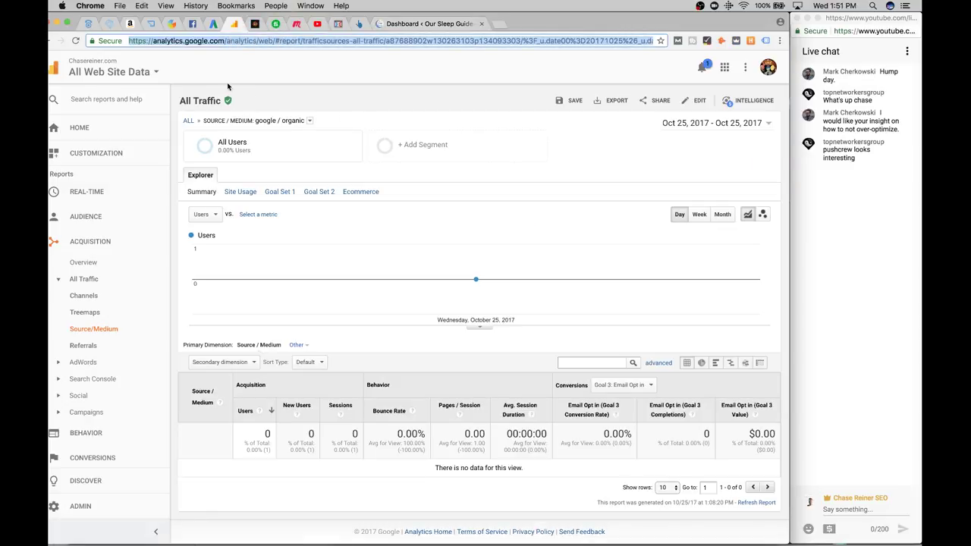
Adjust the browser and live chat windows, then switch Google Analytics to another signed-in account
left_click_drag(620, 12, 629, 12)
mouse_move(497, 277)
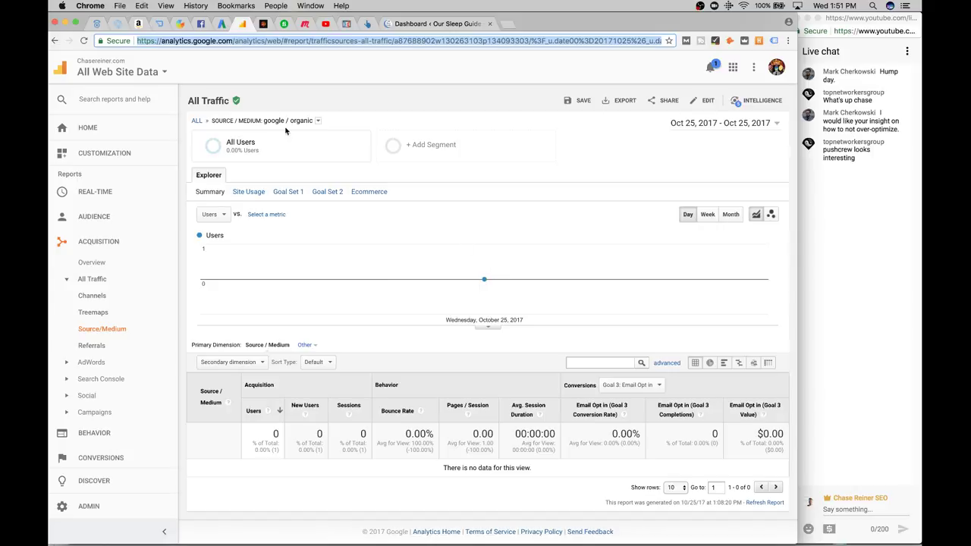
left_click(146, 85)
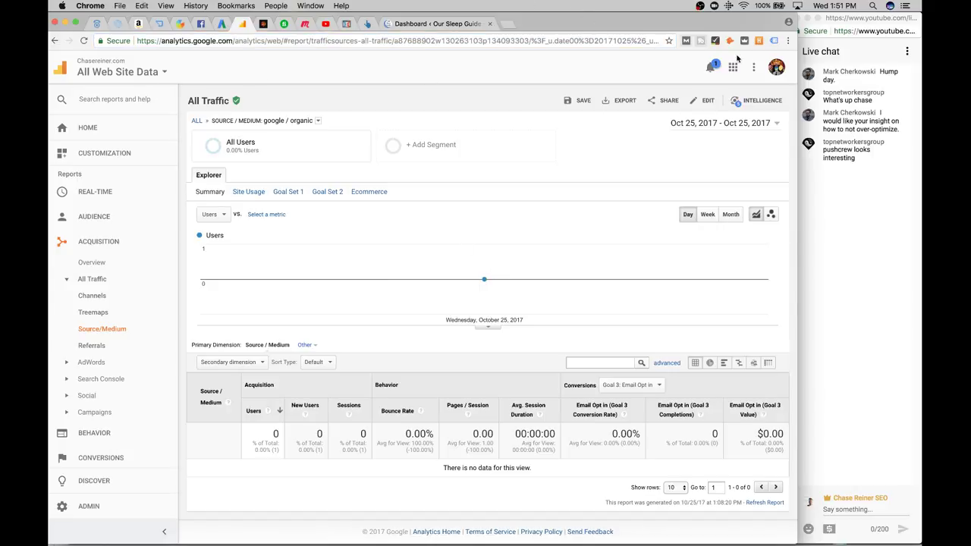
left_click(794, 171)
left_click_drag(791, 167, 799, 167)
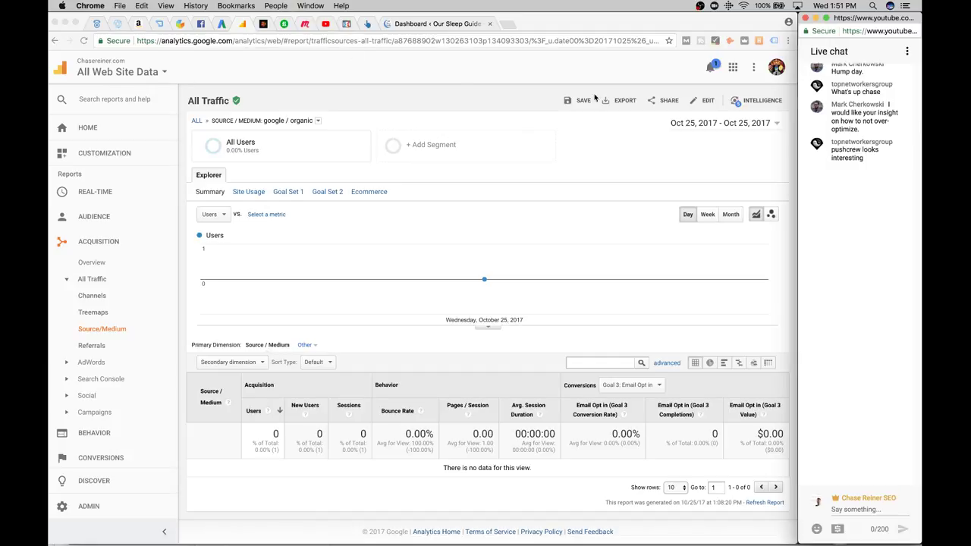
left_click(776, 68)
left_click(776, 68)
left_click(728, 128)
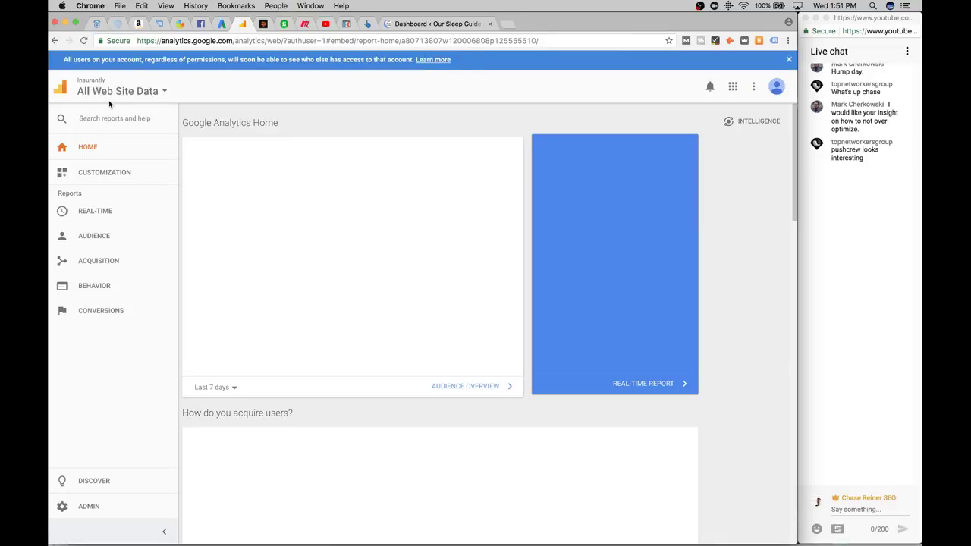
Search 'ourslee' to open the Our Sleep Guide All Web Site Data view and expand Acquisition > All Traffic
left_click(118, 91)
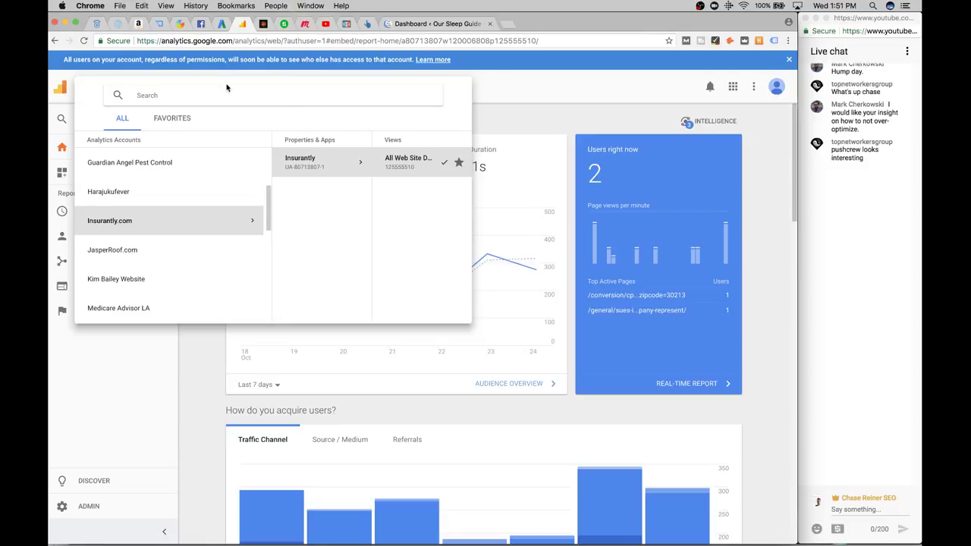
type("ourslee")
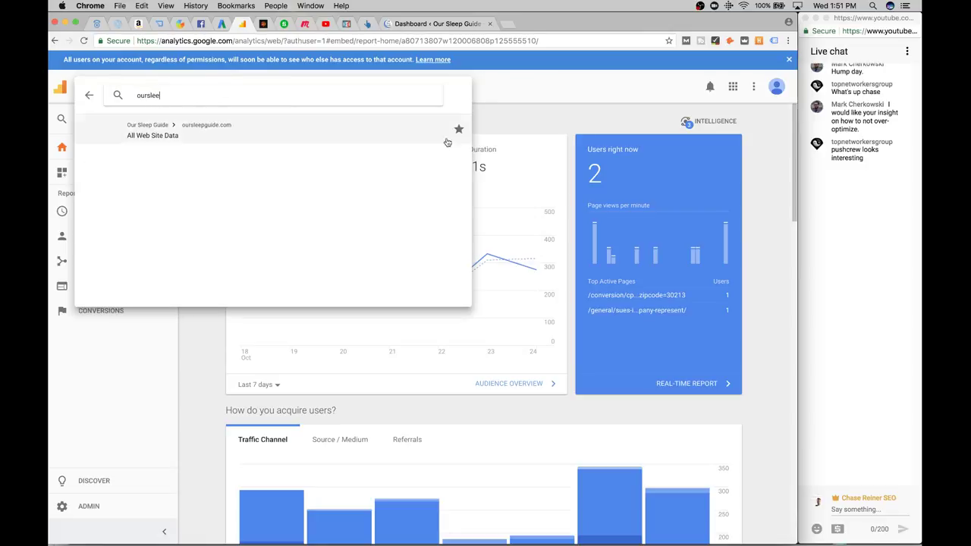
left_click(548, 91)
left_click(155, 89)
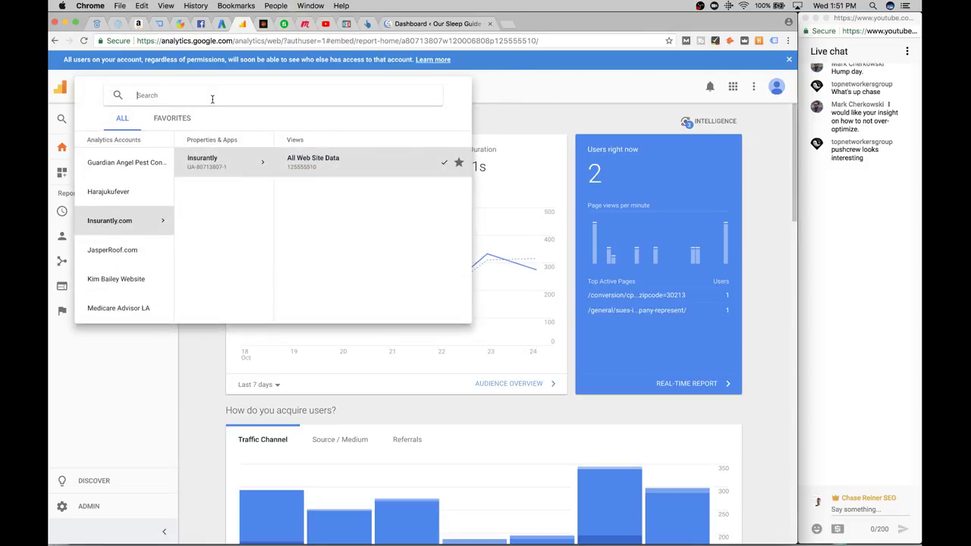
type("ourslee")
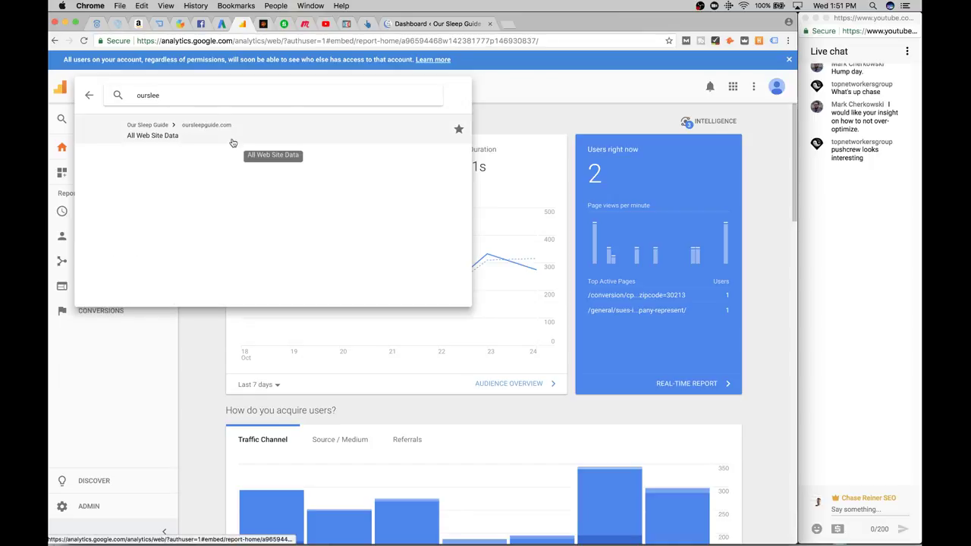
left_click(292, 138)
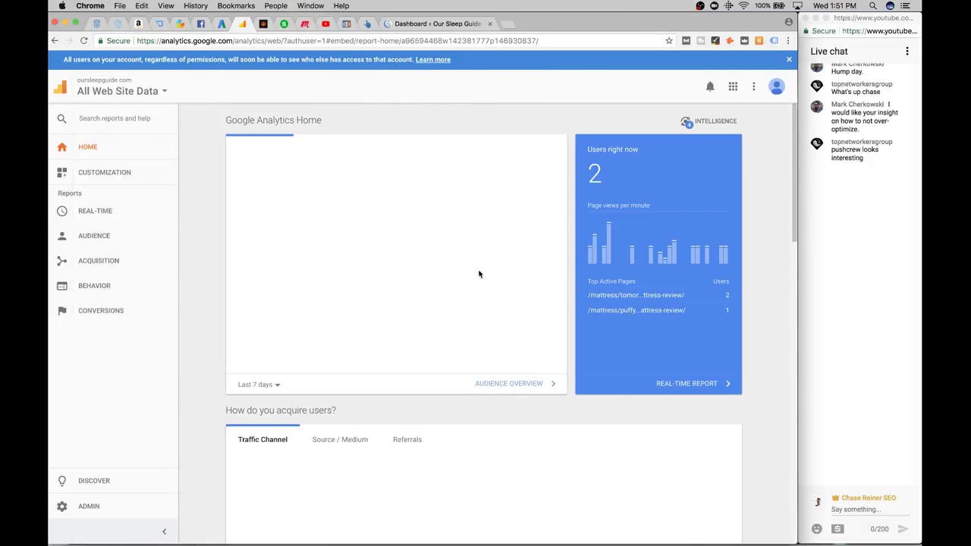
scroll(238, 184, "down", 1)
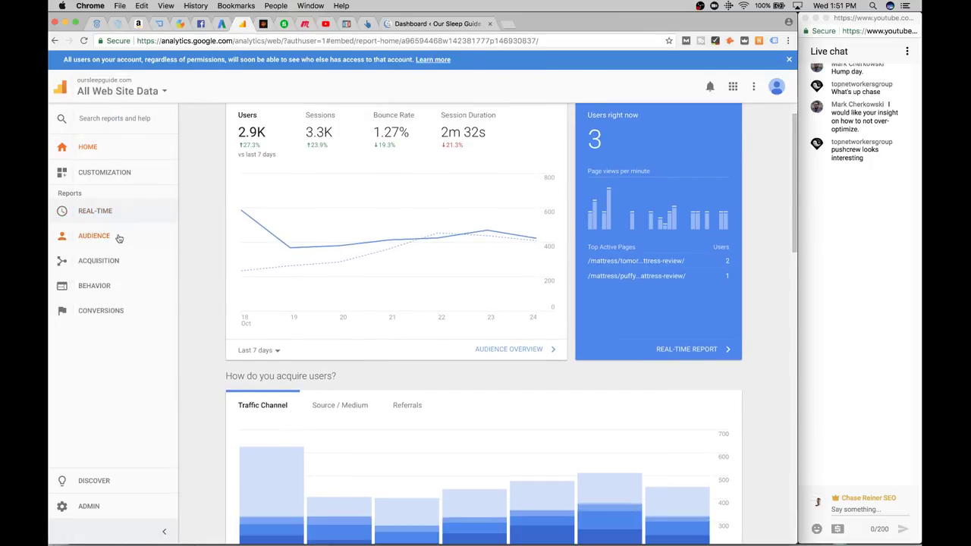
left_click(116, 255)
left_click(92, 298)
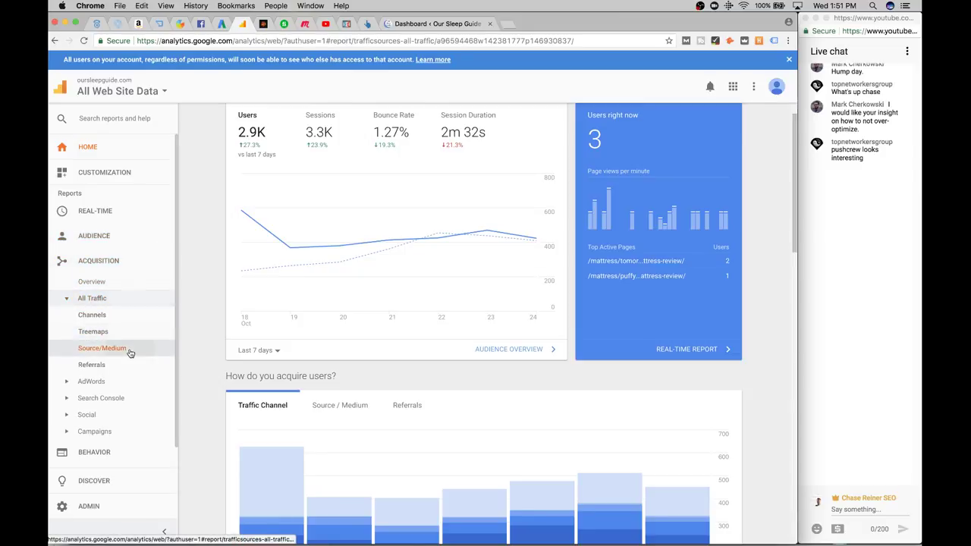
Open the Source/Medium report for Oct 1 – Oct 24 and drill into google / organic traffic
left_click(102, 347)
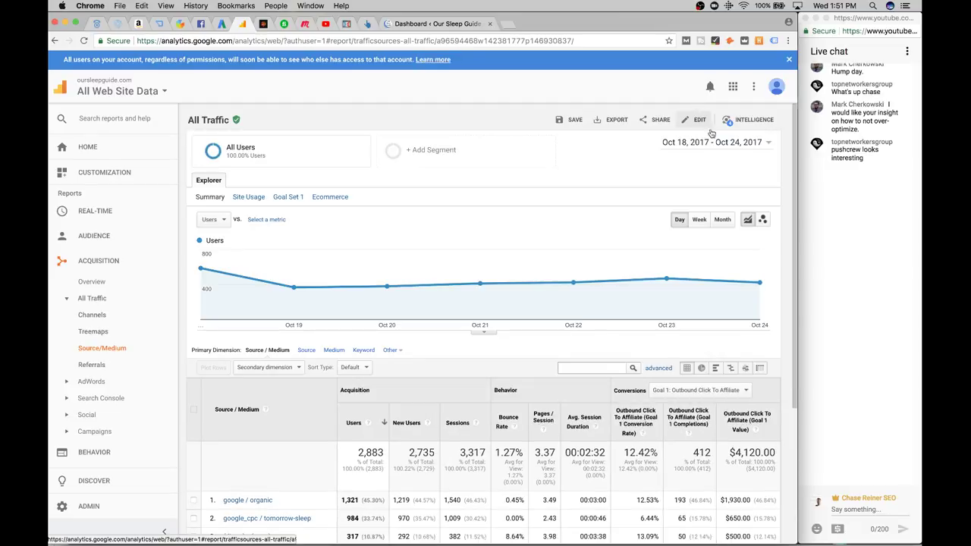
left_click(711, 143)
left_click(576, 175)
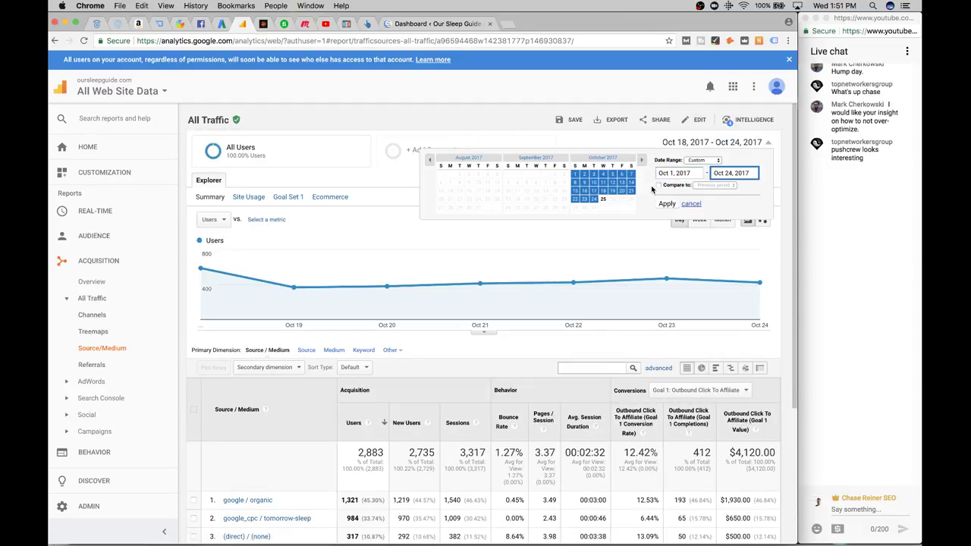
left_click(666, 204)
scroll(507, 136, "down", 2)
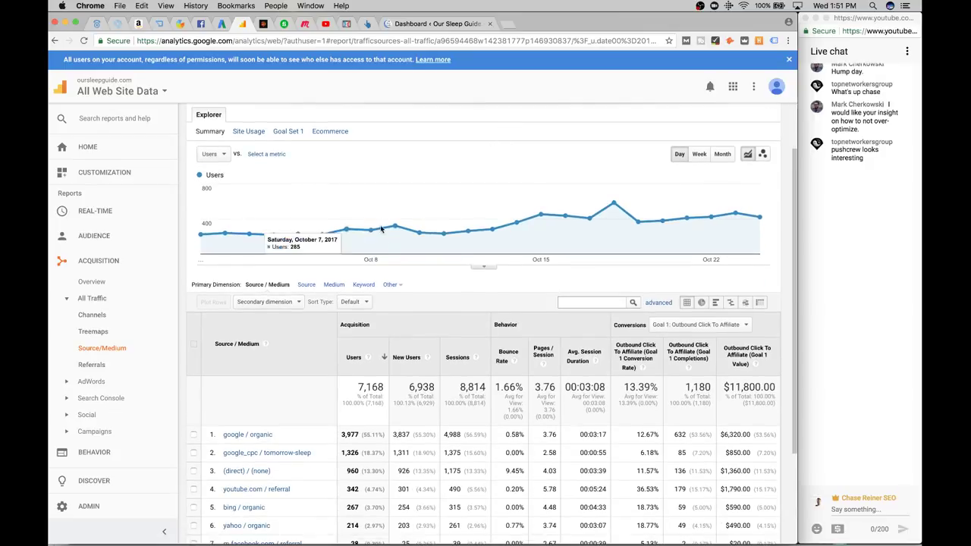
left_click(248, 434)
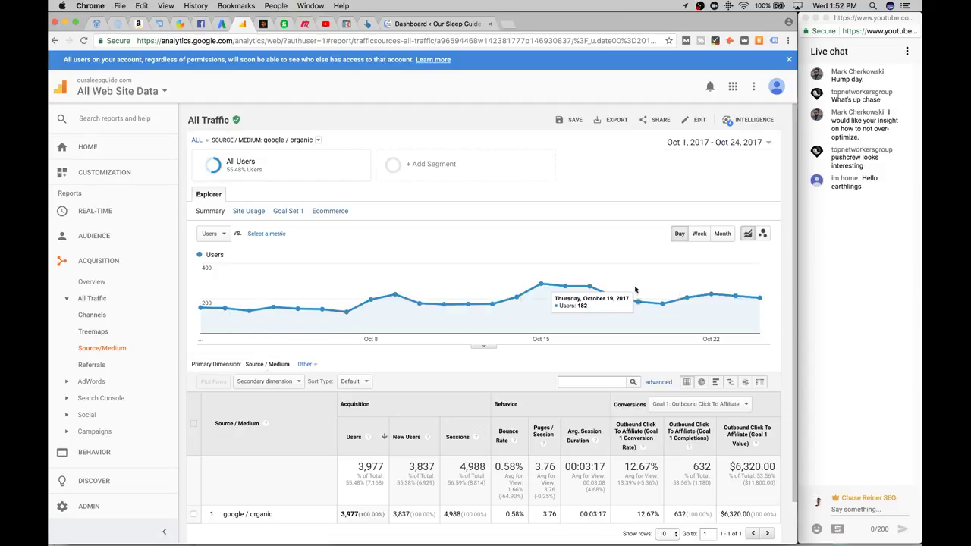
Return to the full Source/Medium table and drill into the google_cpc / tomorrow-sleep row instead
scroll(357, 230, "down", 2)
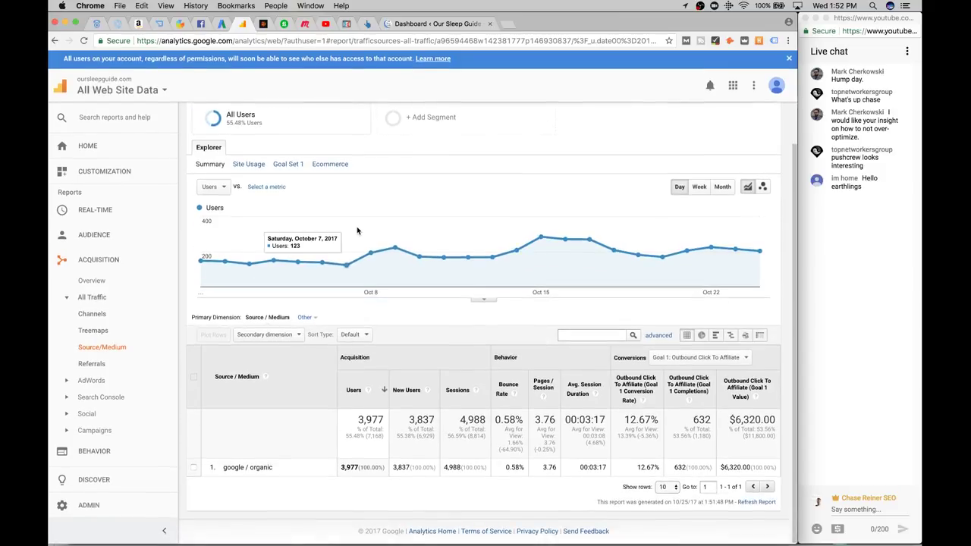
left_click(59, 42)
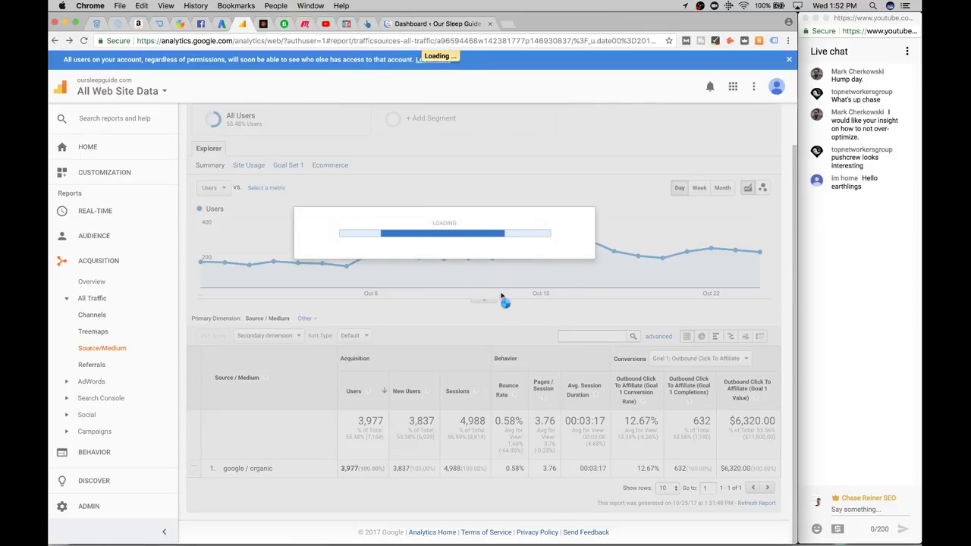
scroll(348, 265, "down", 3)
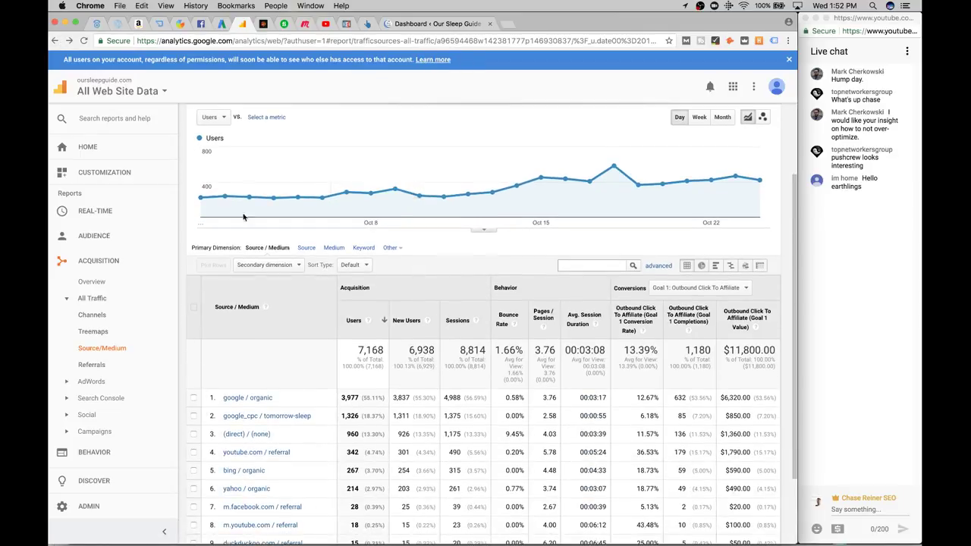
scroll(243, 217, "down", 5)
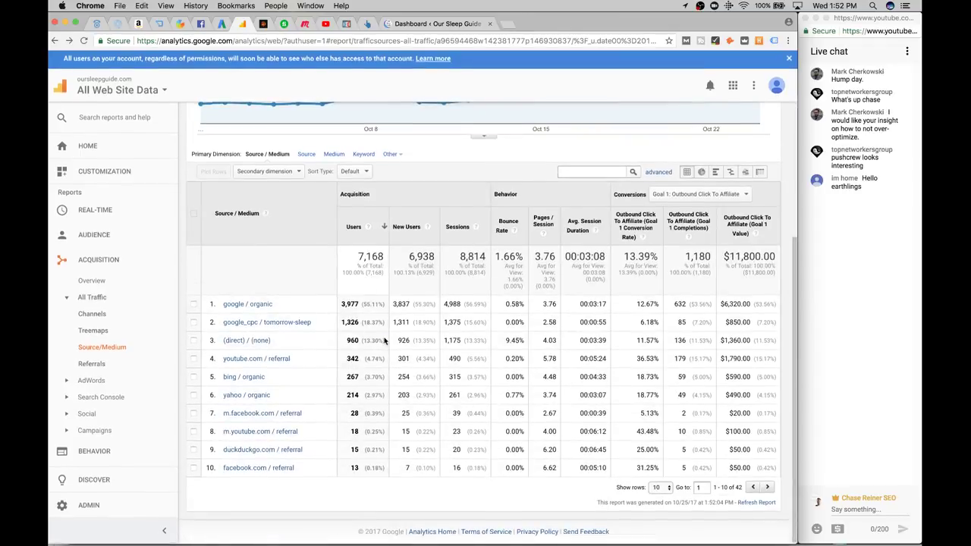
scroll(379, 228, "up", 4)
scroll(378, 184, "down", 4)
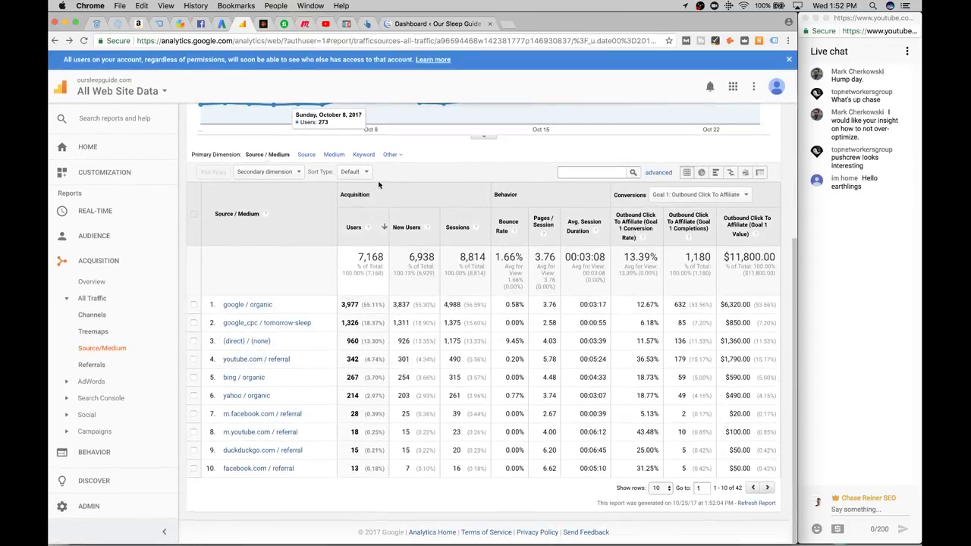
left_click(282, 327)
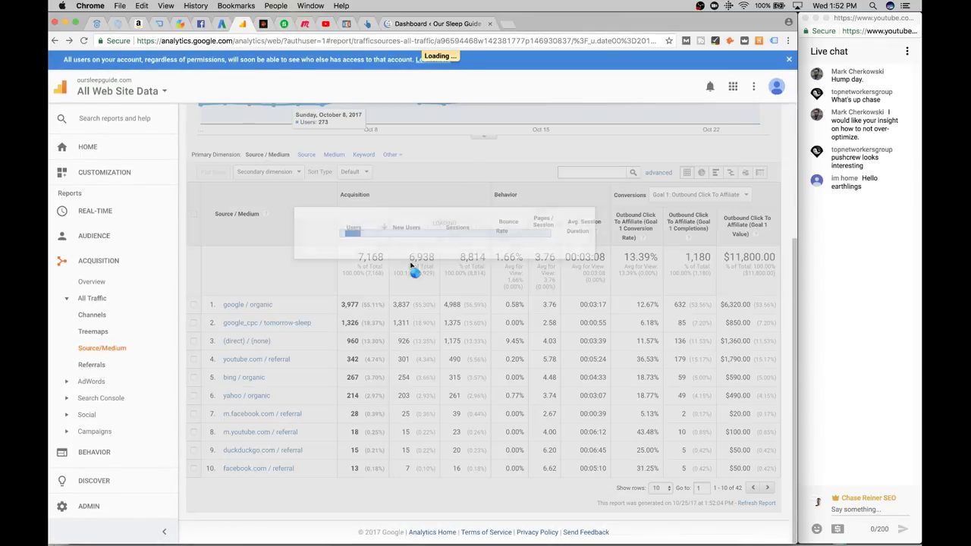
scroll(471, 273, "down", 2)
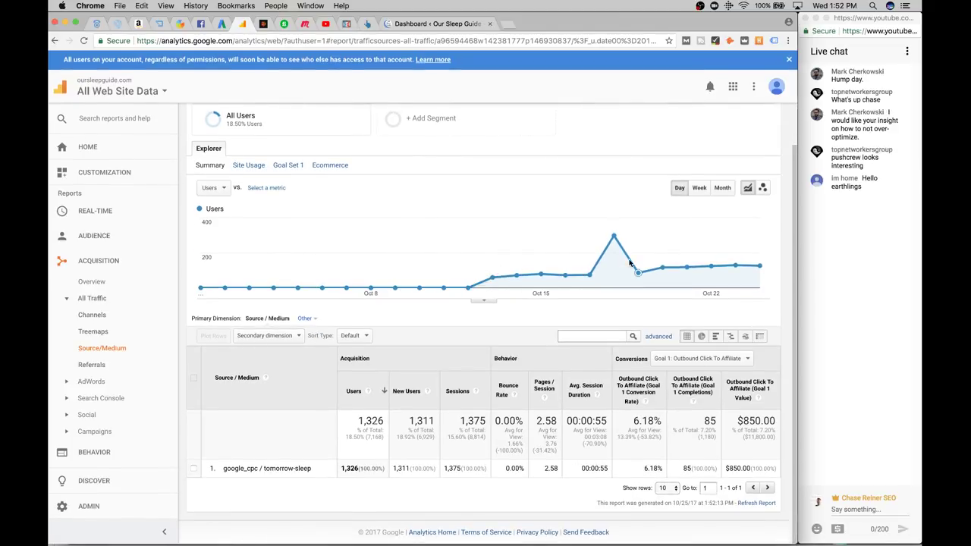
key("super+Tab")
scroll(125, 414, "down", 1)
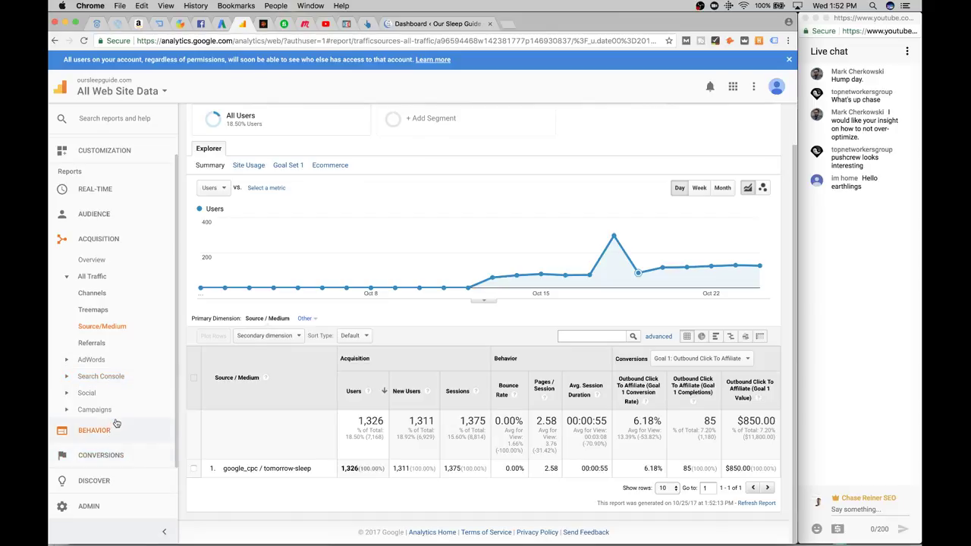
Open Behavior > Site Content > All Pages and apply the Paid Traffic segment in place of All Users
left_click(94, 430)
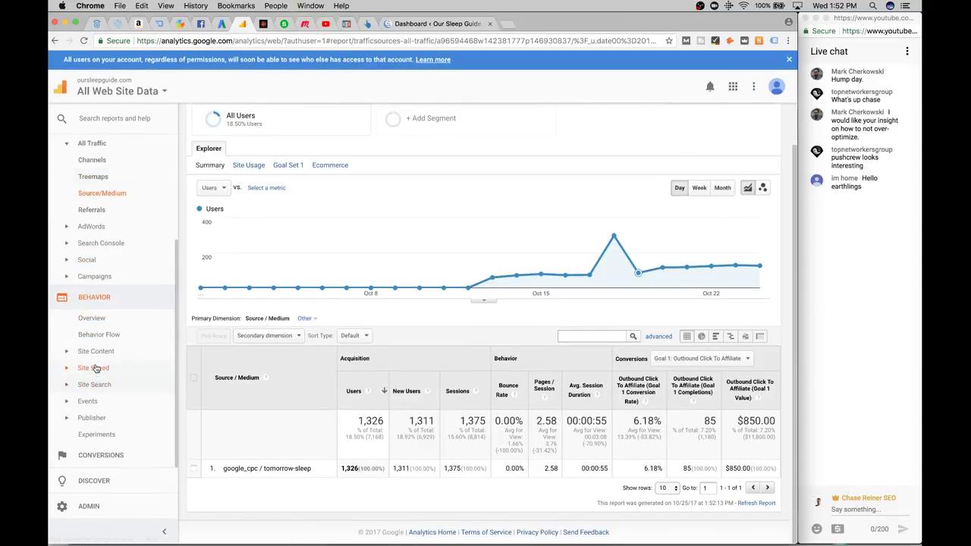
left_click(97, 359)
left_click(106, 302)
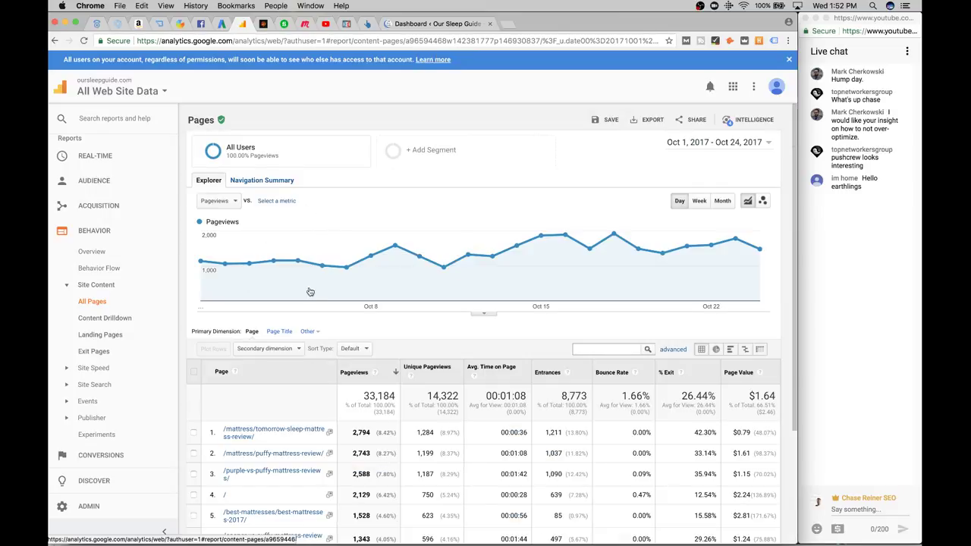
scroll(318, 335, "down", 3)
scroll(250, 145, "up", 3)
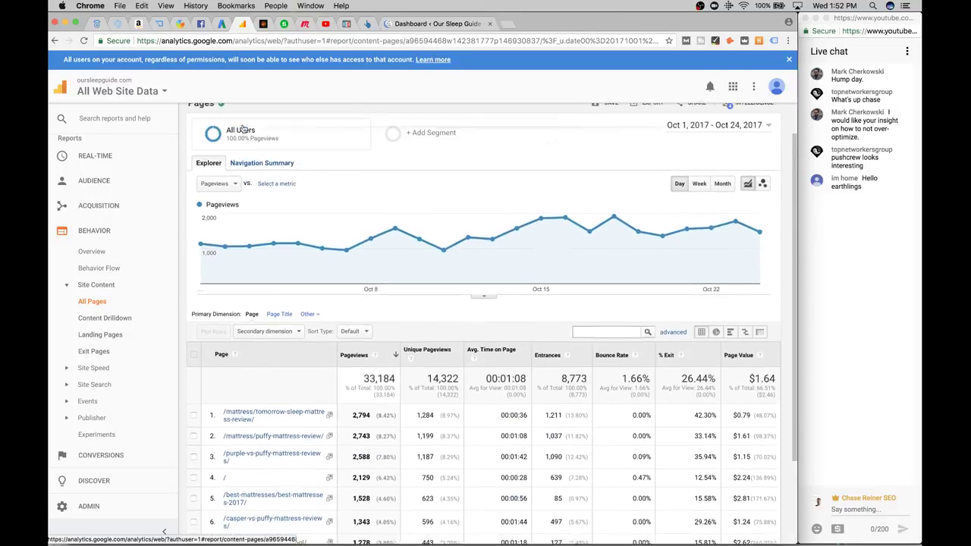
left_click(249, 147)
scroll(434, 351, "down", 1)
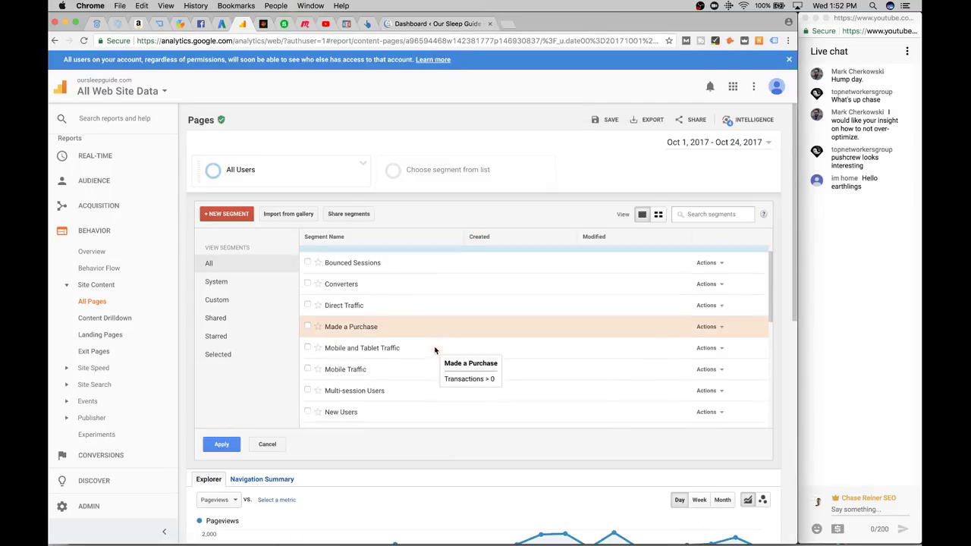
scroll(338, 273, "up", 1)
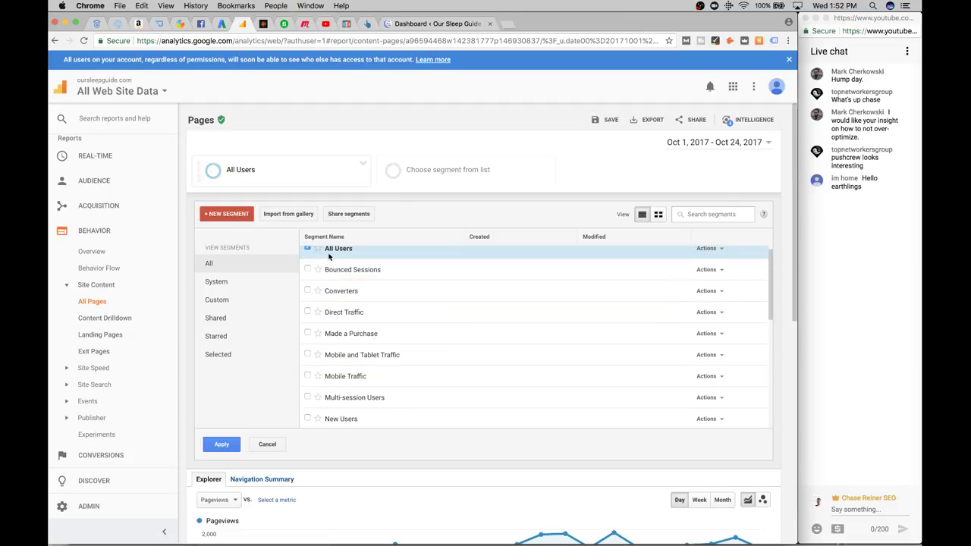
left_click(334, 252)
scroll(341, 296, "down", 5)
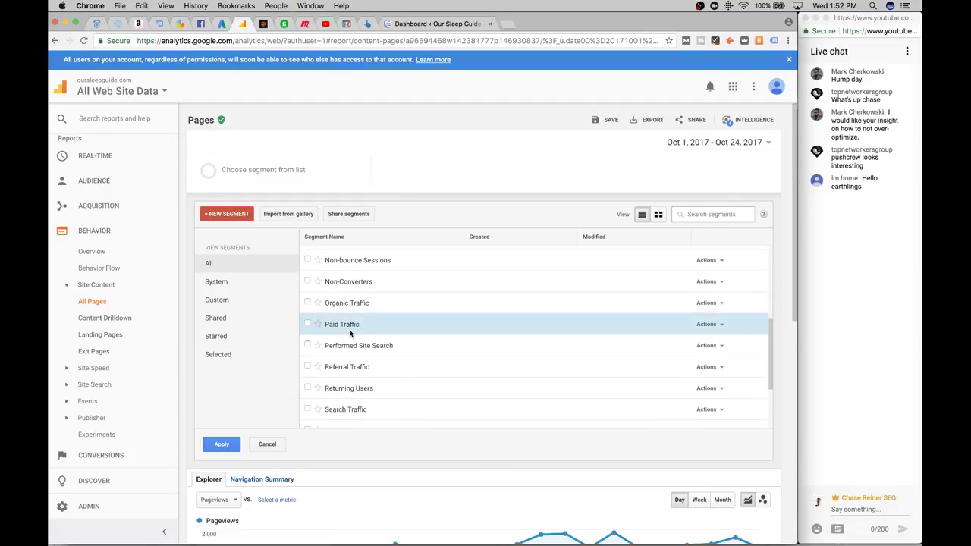
left_click(347, 326)
left_click(221, 450)
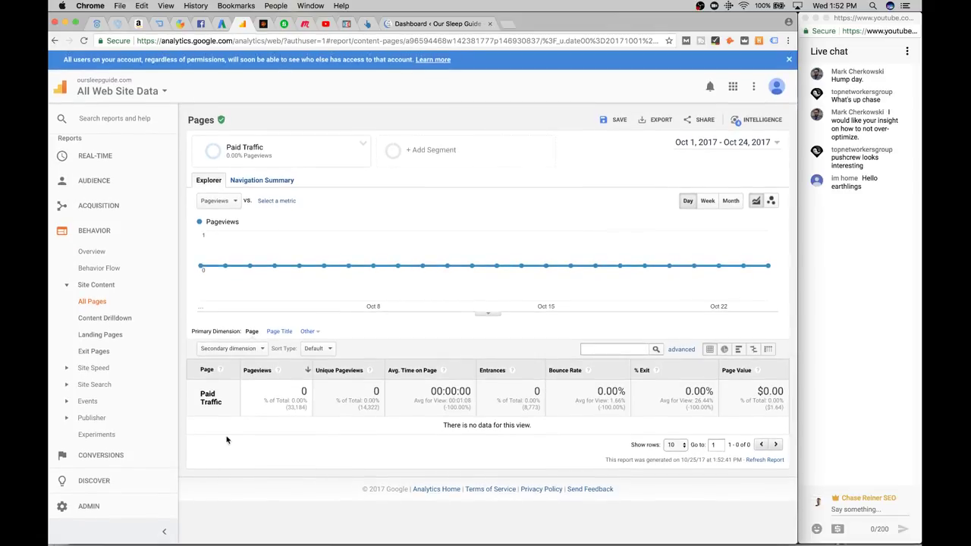
Swap the Paid Traffic segment back to All Users on the All Pages report
left_click(243, 148)
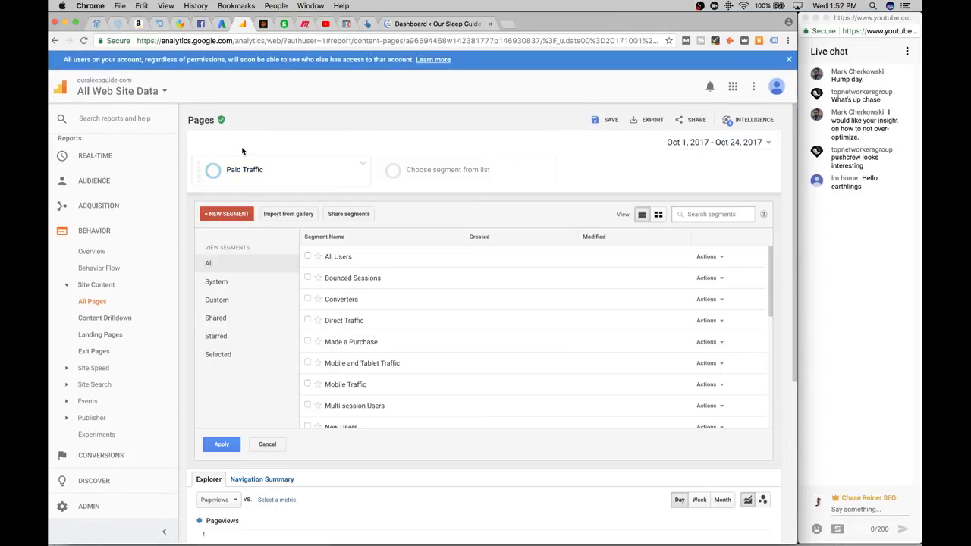
scroll(387, 262, "down", 6)
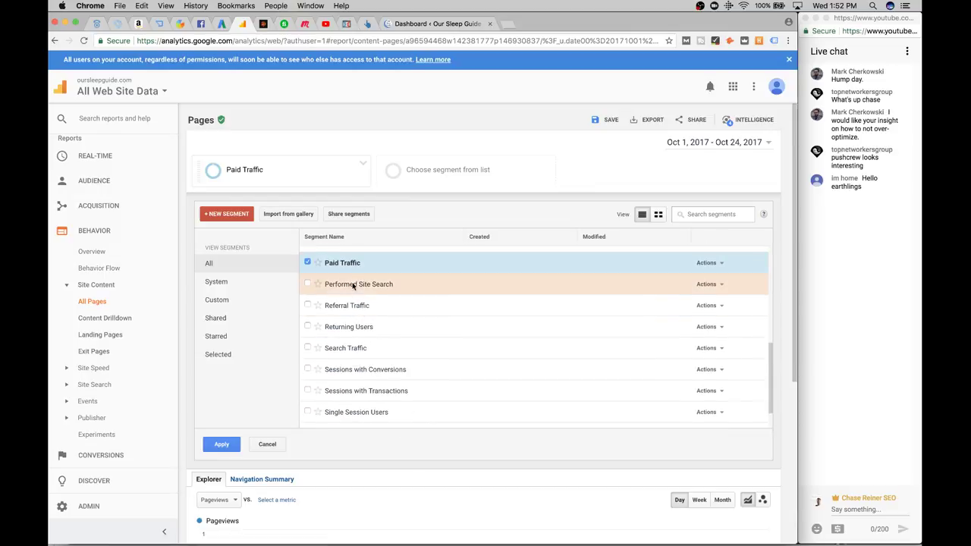
left_click(345, 266)
scroll(363, 334, "down", 5)
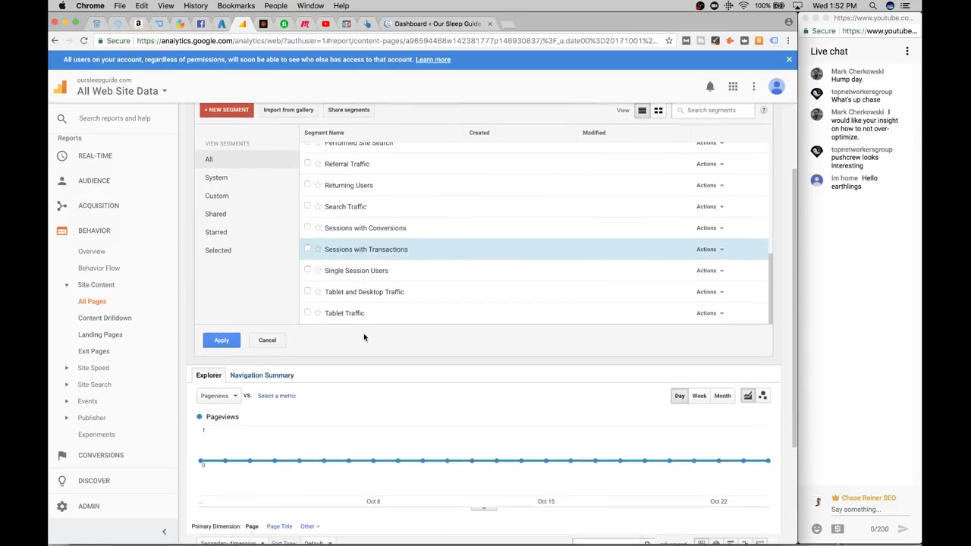
scroll(364, 336, "up", 8)
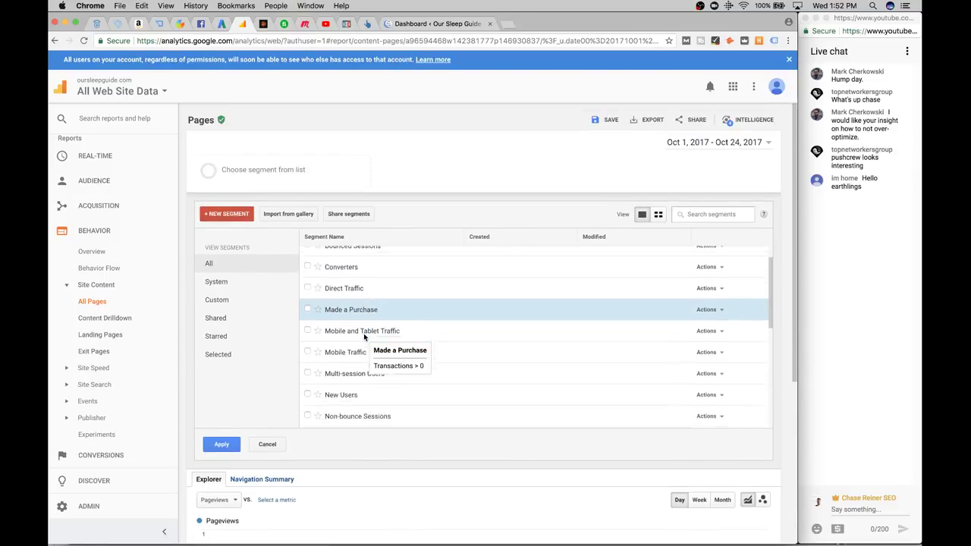
scroll(368, 310, "up", 2)
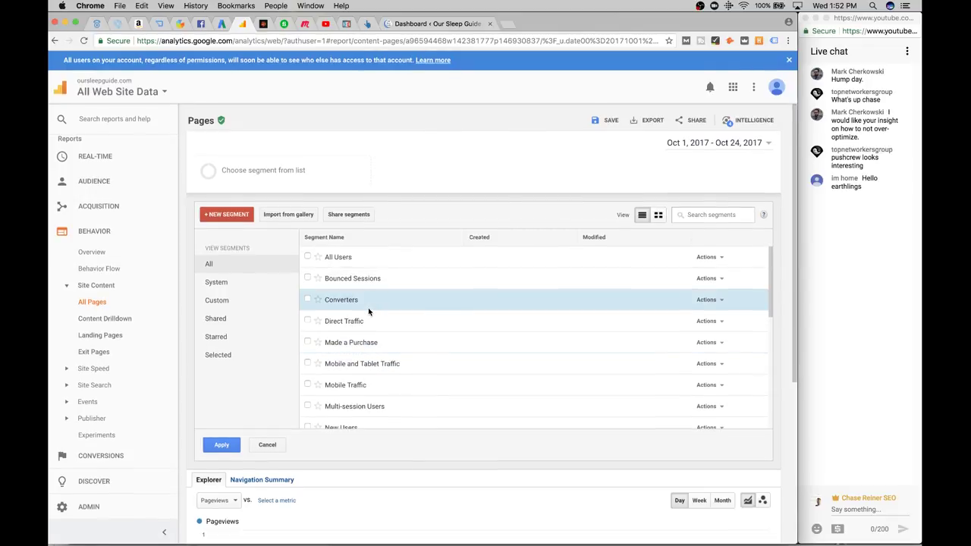
scroll(358, 273, "down", 5)
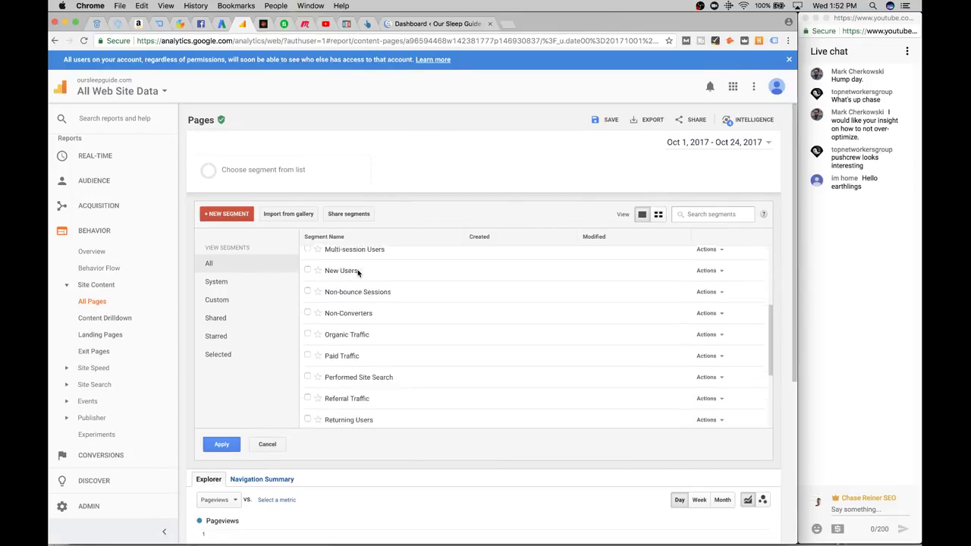
scroll(358, 273, "down", 4)
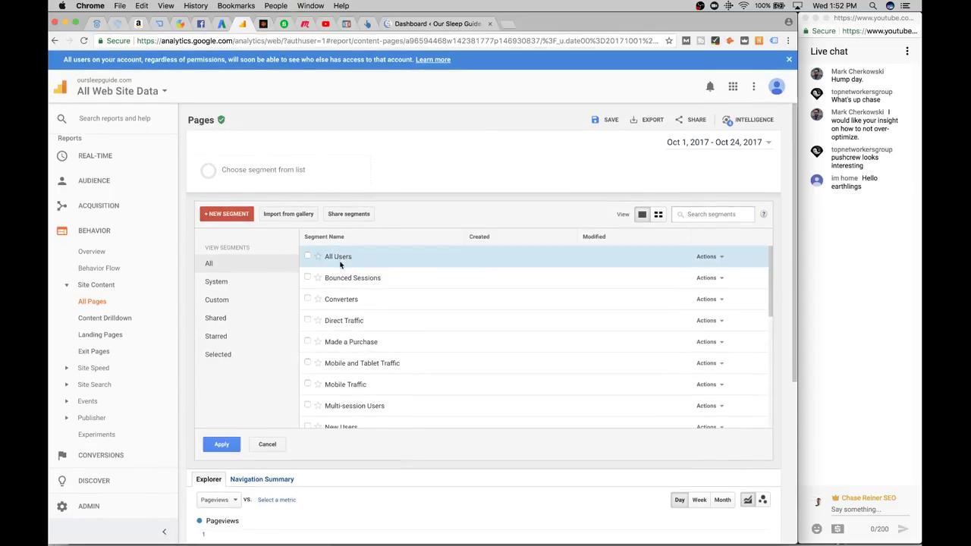
left_click(222, 444)
key("super+Tab")
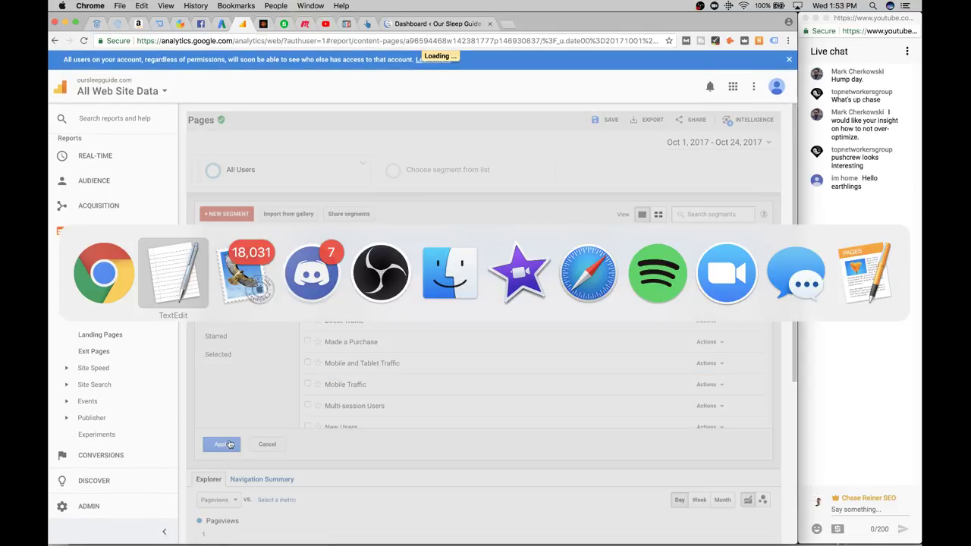
key("super+Tab")
key("super+Tab")
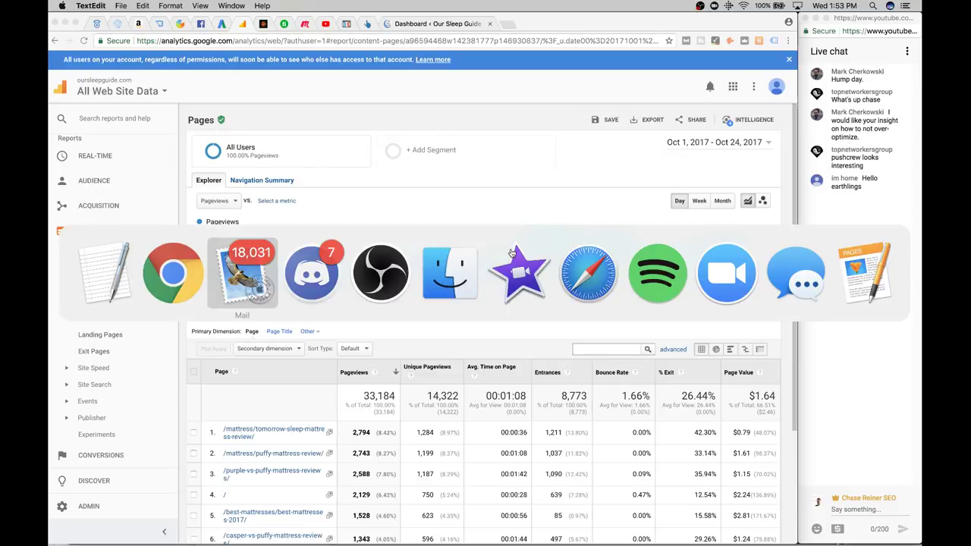
key("super+Tab")
key("super+Tab")
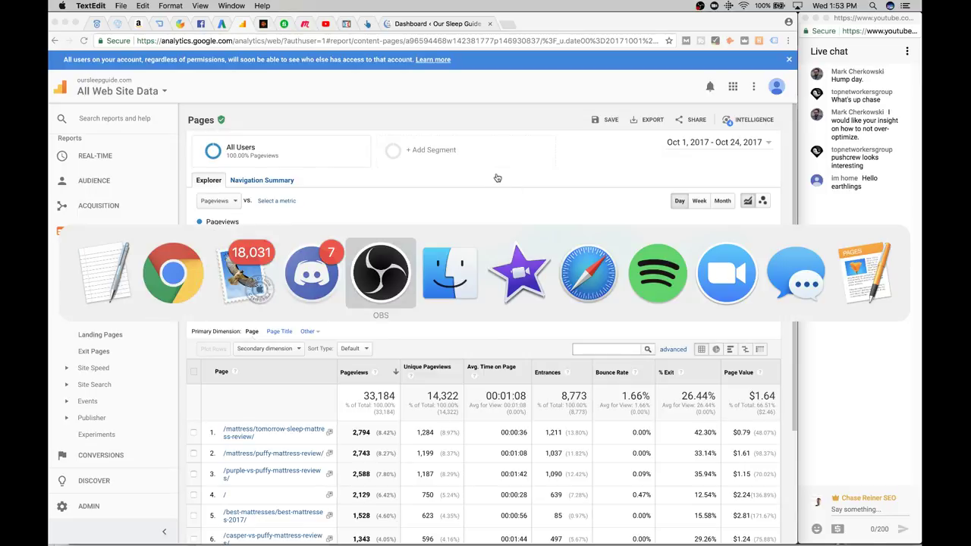
key("super+Tab")
key("super+Tab")
key("super+Tab")
key("super+Tab")
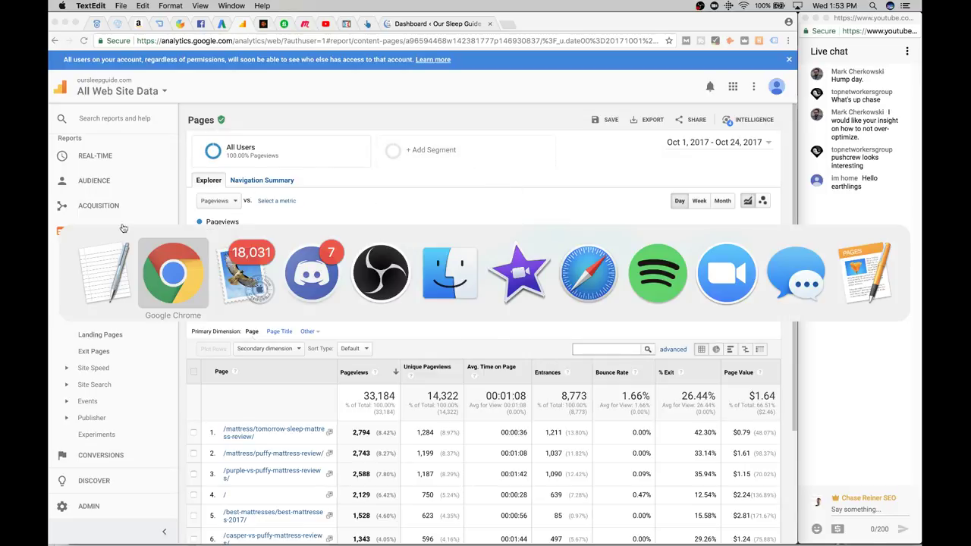
key("super+space")
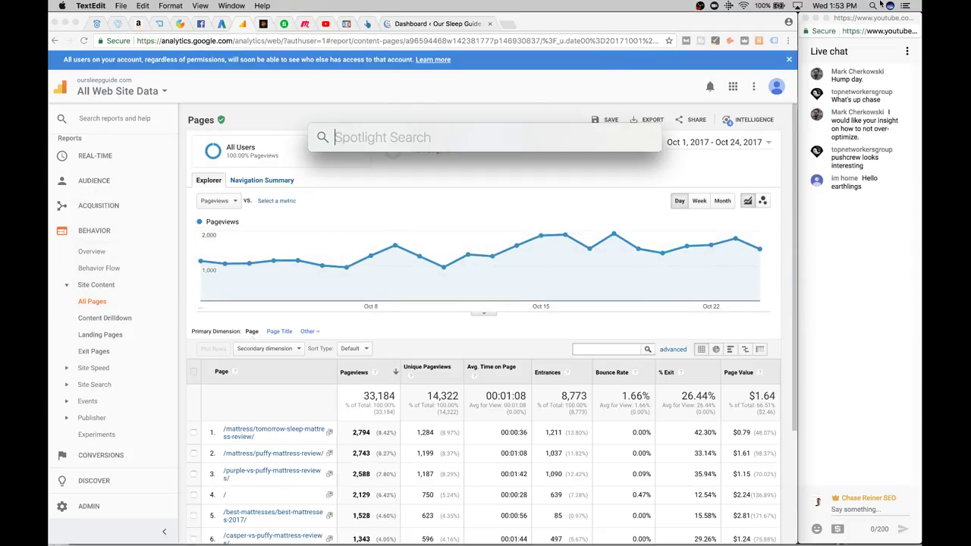
type("textedit")
key("Return")
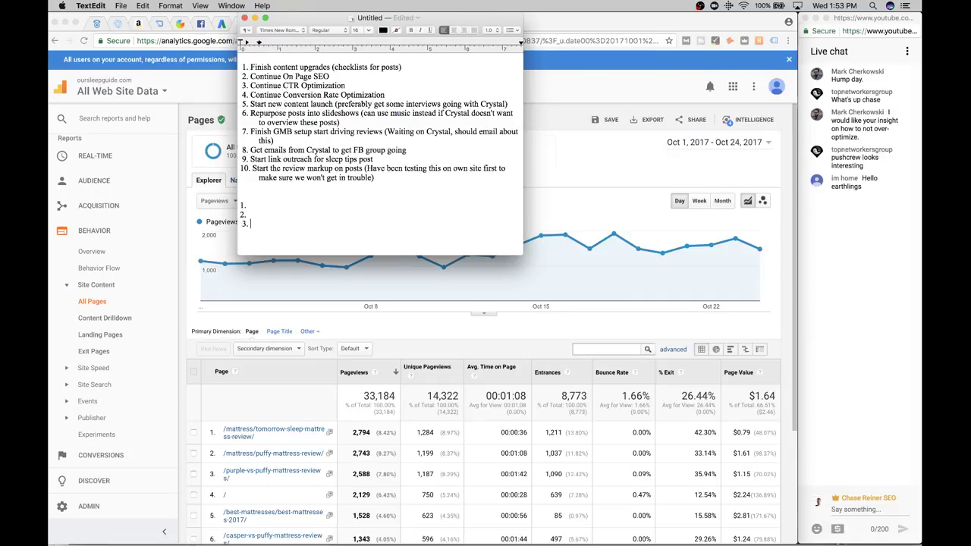
left_click(562, 162)
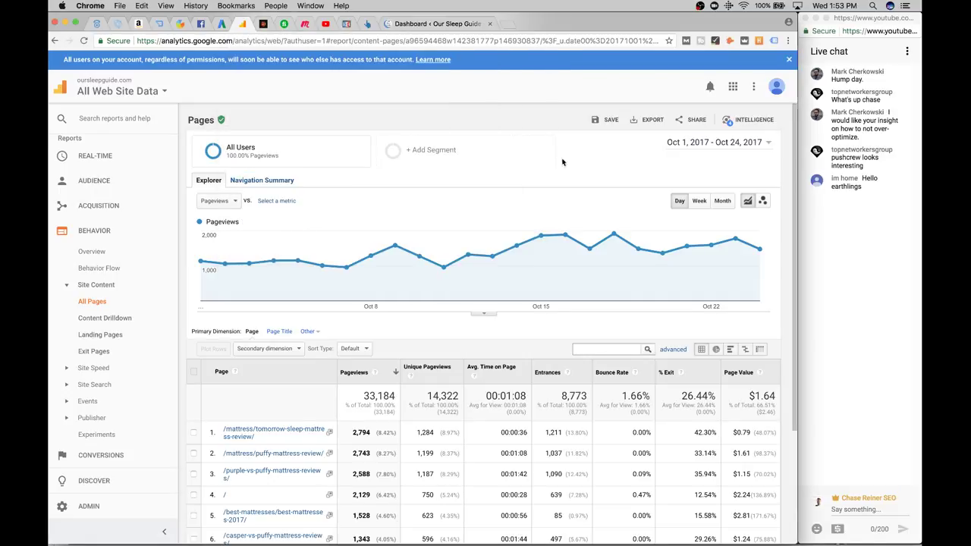
Load Google Drive in a new tab and open the Sleep Guide Notes document from My Drive
left_click(507, 24)
type("drive")
key("Return")
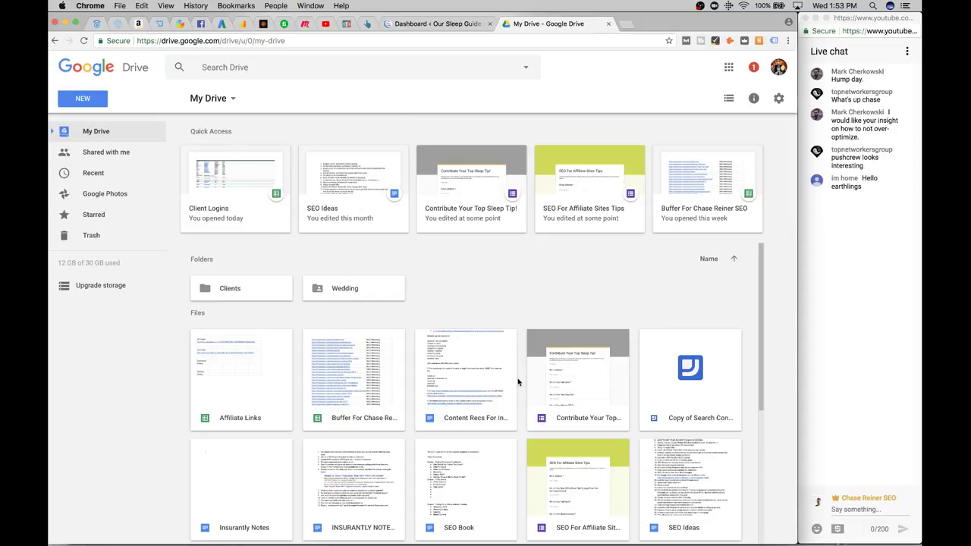
scroll(690, 367, "down", 5)
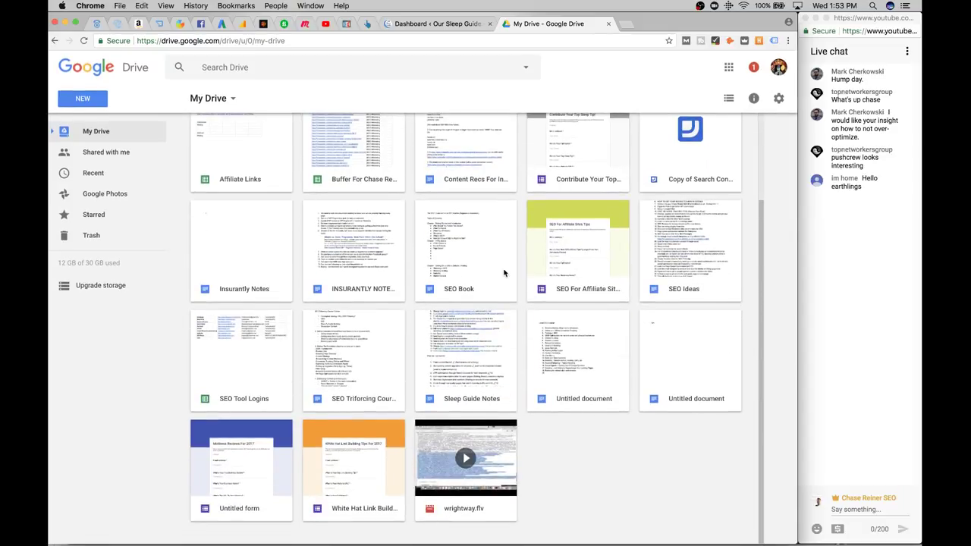
double_click(476, 376)
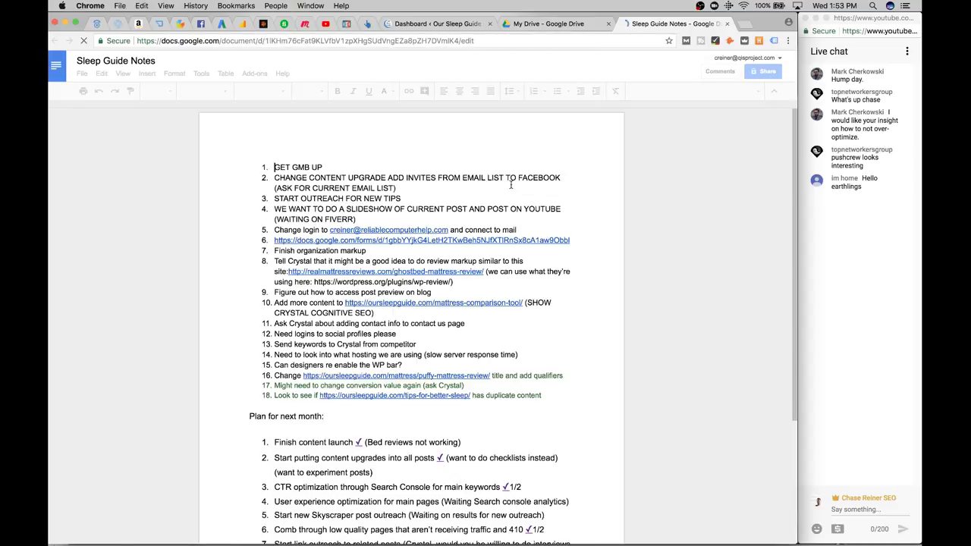
Add a new numbered line at the end of Sleep Guide Notes for the push-notification item, and close the My Drive tab
scroll(504, 197, "down", 2)
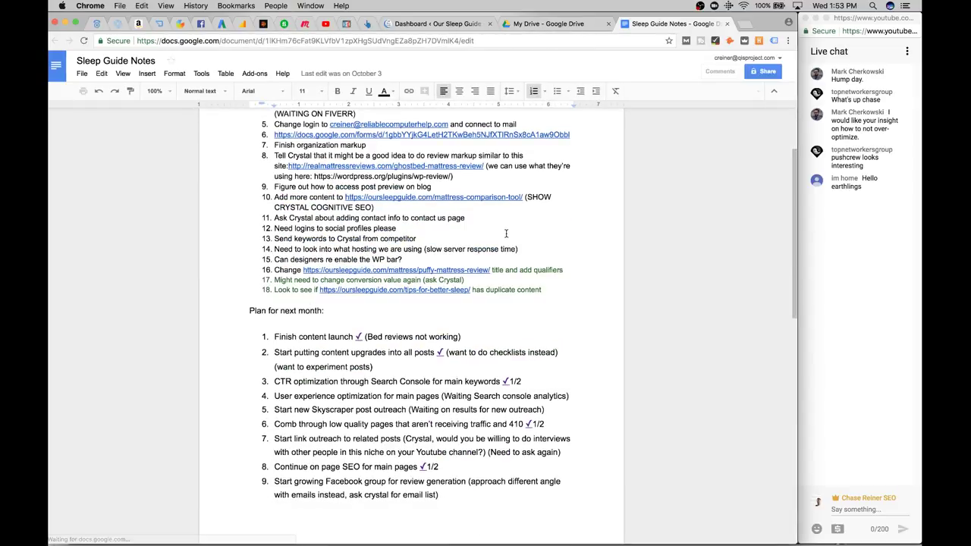
scroll(506, 232, "down", 15)
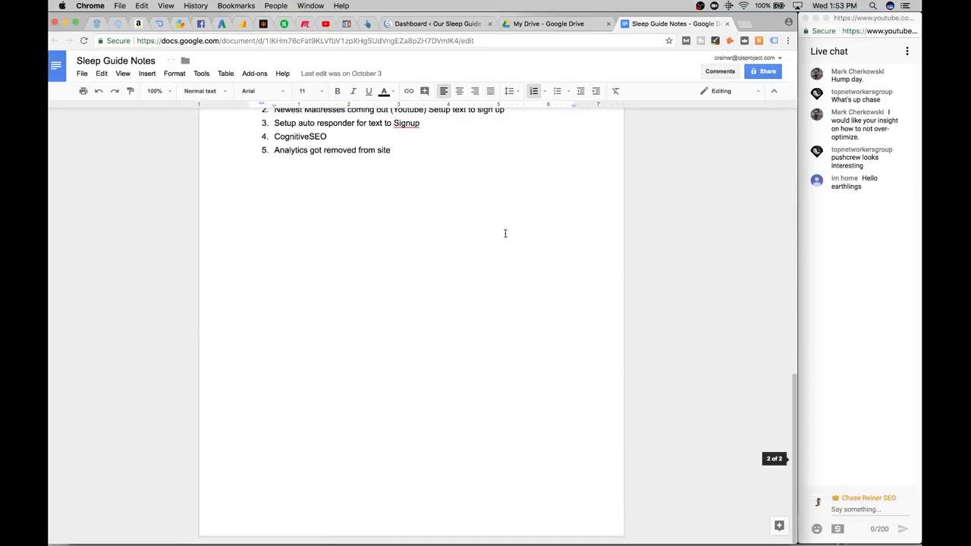
left_click(483, 279)
key("Return")
key("Return")
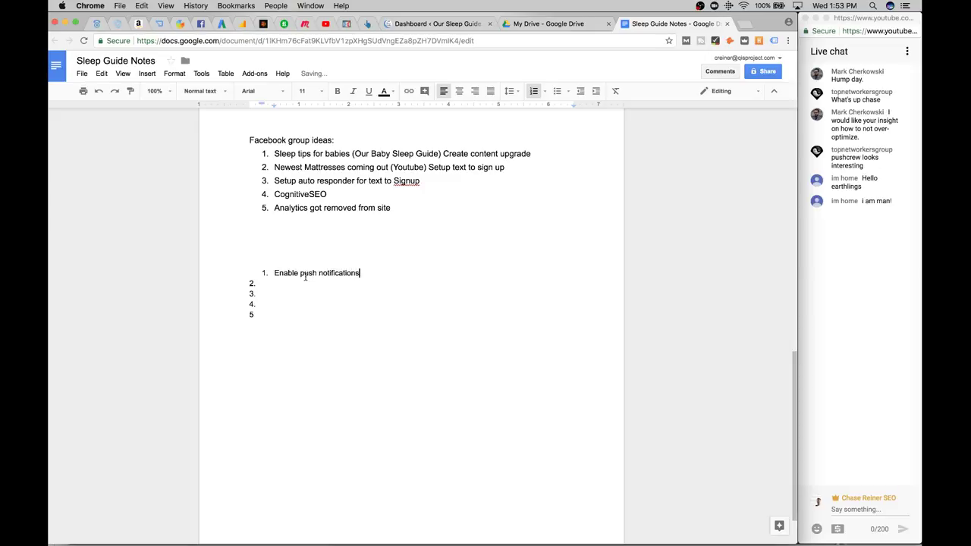
key("super+Tab")
key("Escape")
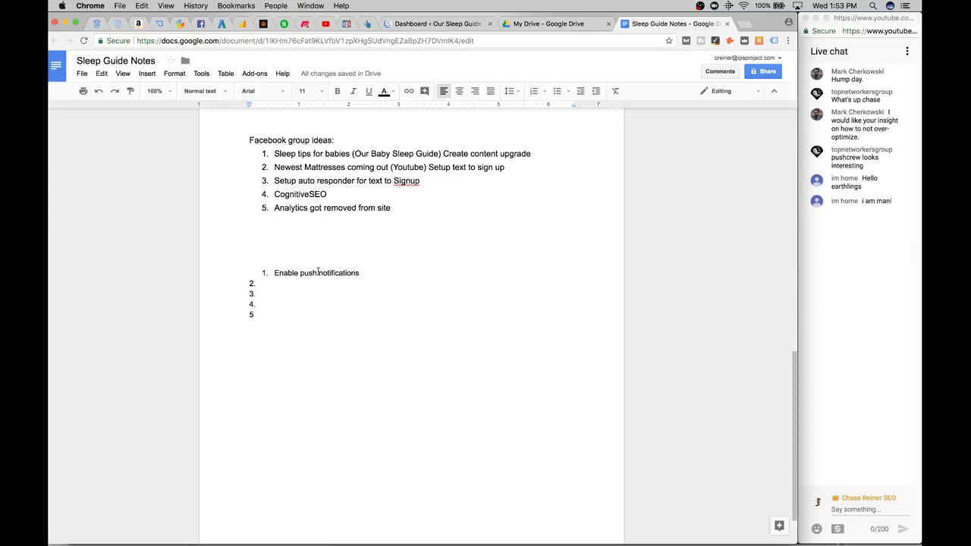
type("Cre")
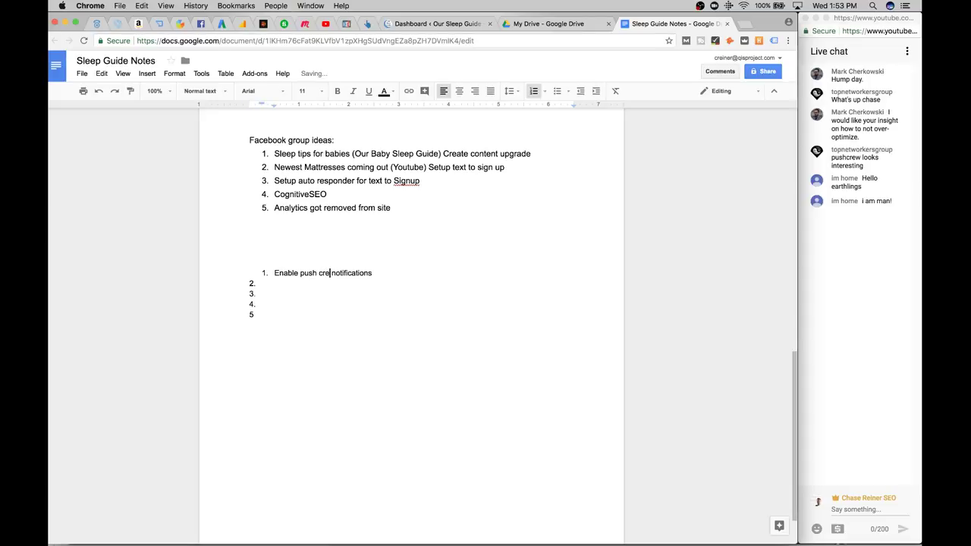
key("super+Tab")
key("super+Tab")
key("Escape")
left_click(577, 24)
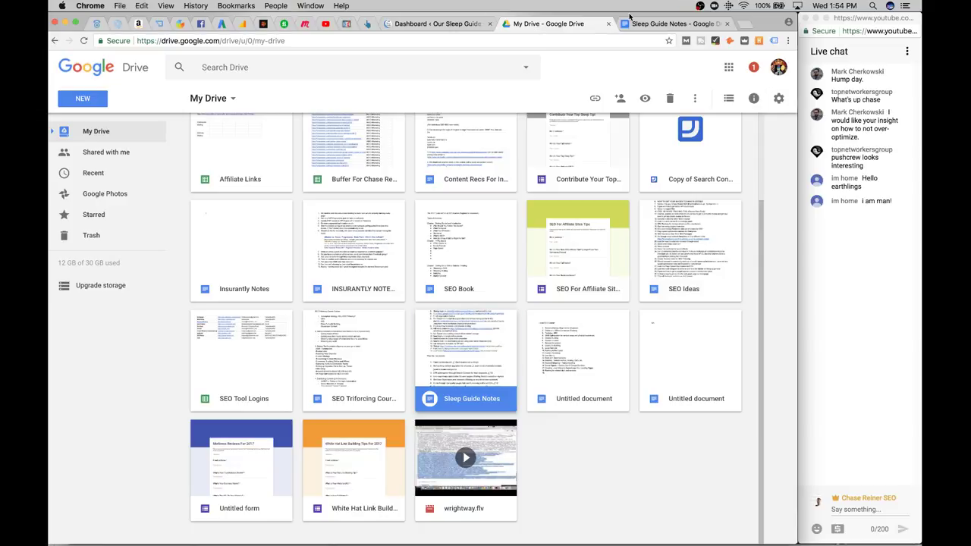
left_click(608, 23)
Copy the ten-item task list from TextEdit and paste it below the new short list in the doc
key("super+Tab")
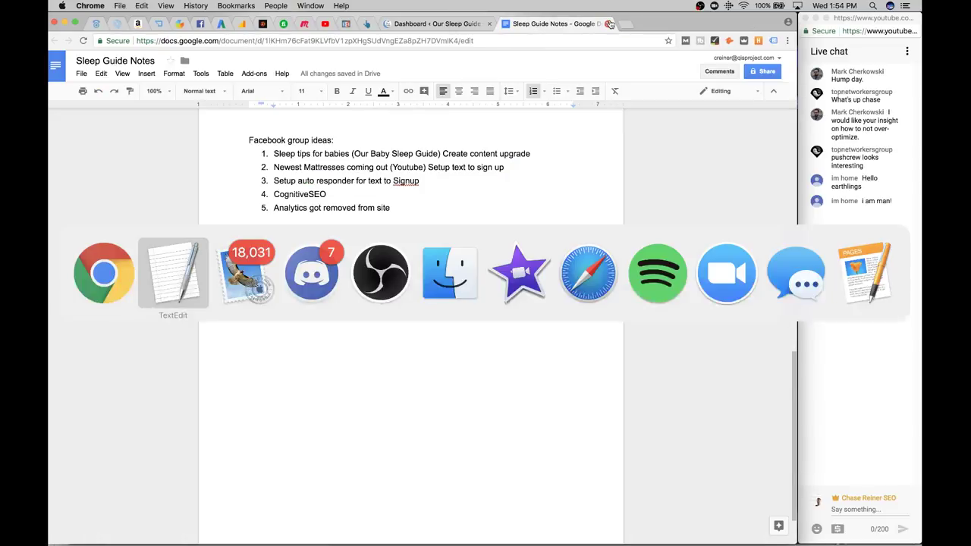
left_click_drag(286, 222, 198, 9)
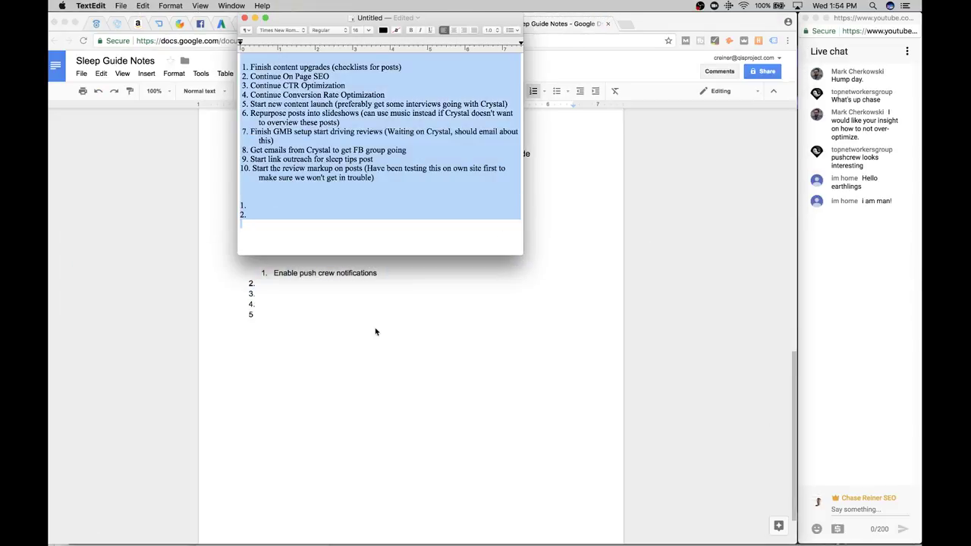
key("super+c")
key("super+Tab")
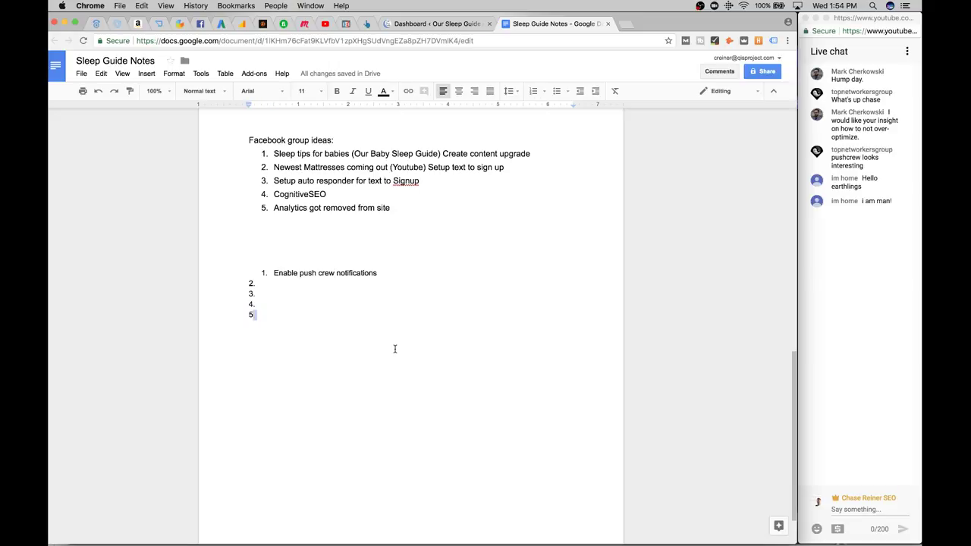
left_click(395, 347)
key("super+v")
Type 'QUESTIONS' on the empty line above the short list to begin its heading
scroll(277, 182, "up", 1)
left_click(269, 193)
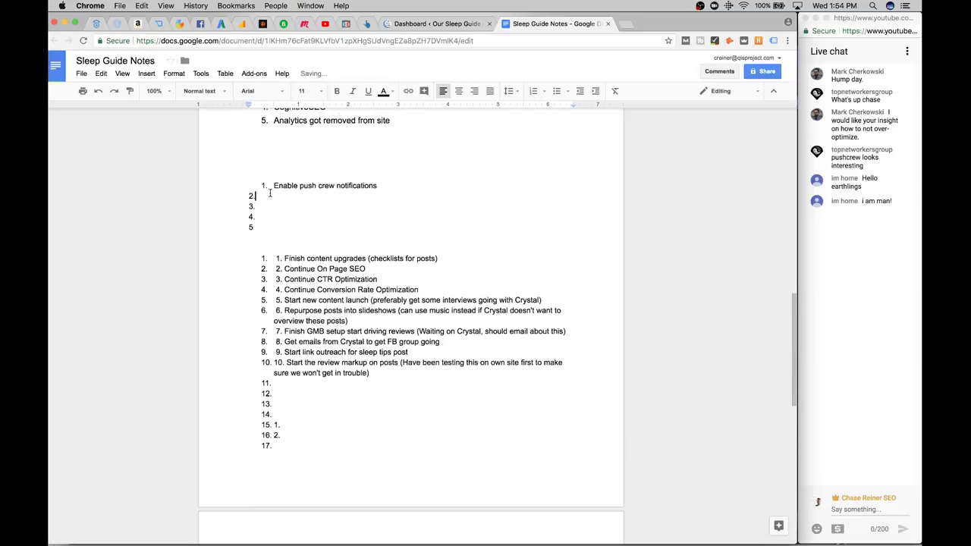
type("QUESTIONS FOR")
left_click(844, 5)
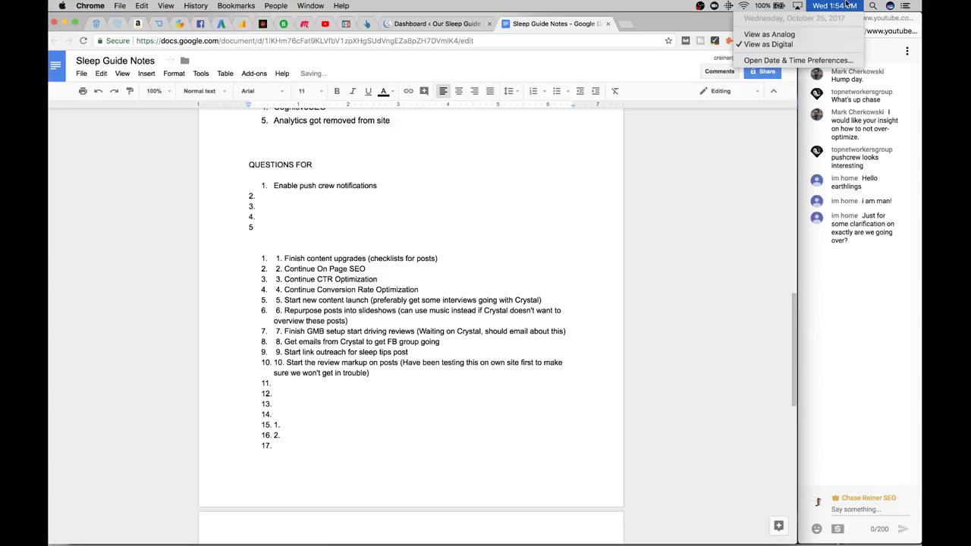
left_click(341, 165)
Complete the heading as 'QUESTIONS FOR OCTOBER', start item 1 with 'Can we e…', and indent item 2
type("FOR ")
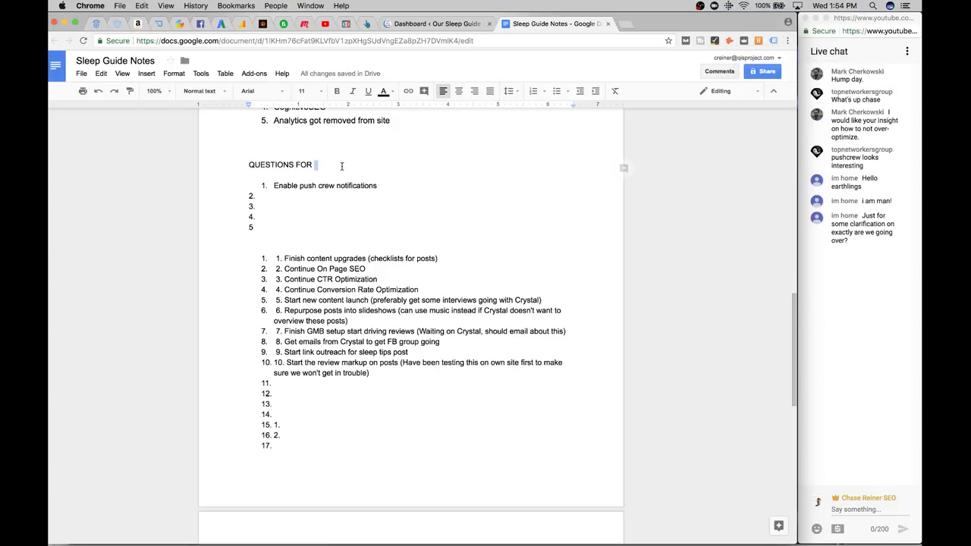
type("O")
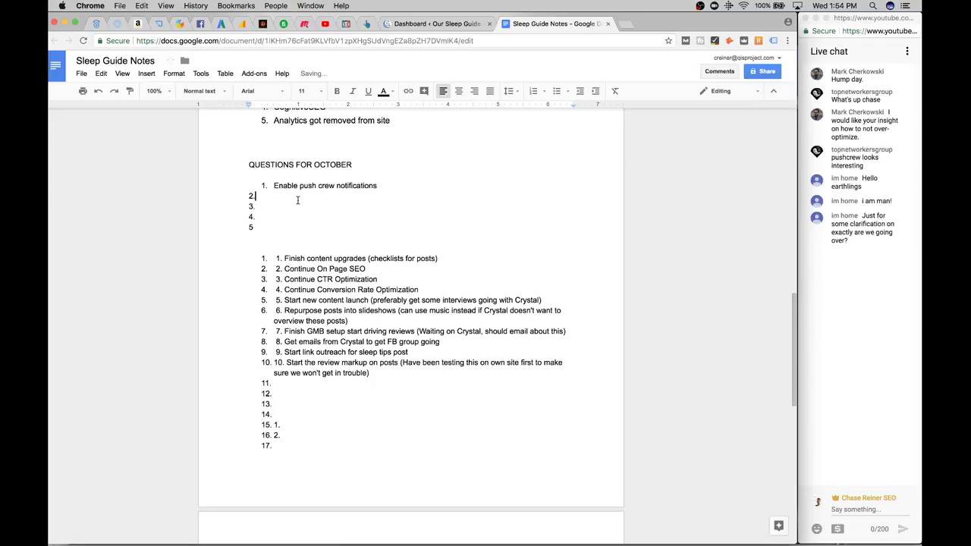
type("CTOBER Can we e")
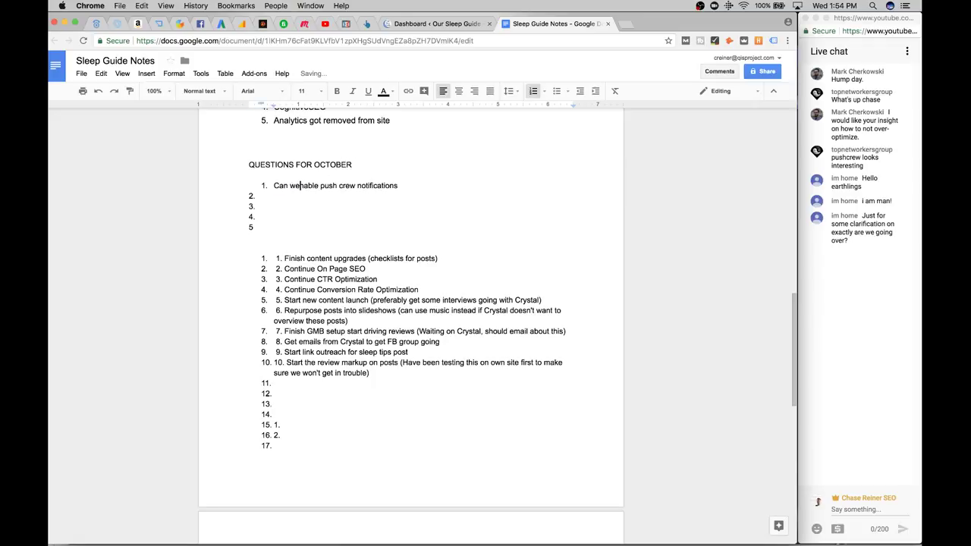
left_click(263, 195)
key("Tab")
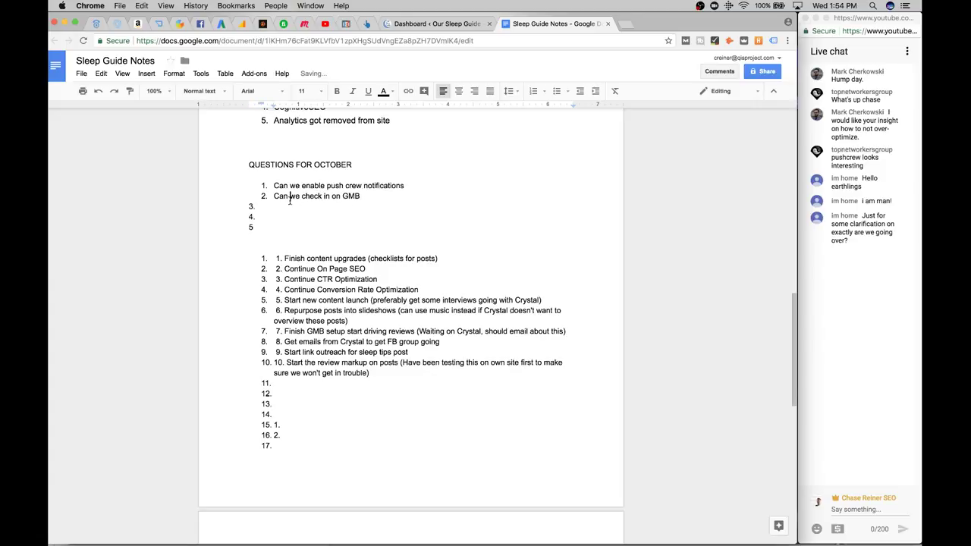
left_click(289, 196)
left_click(284, 210)
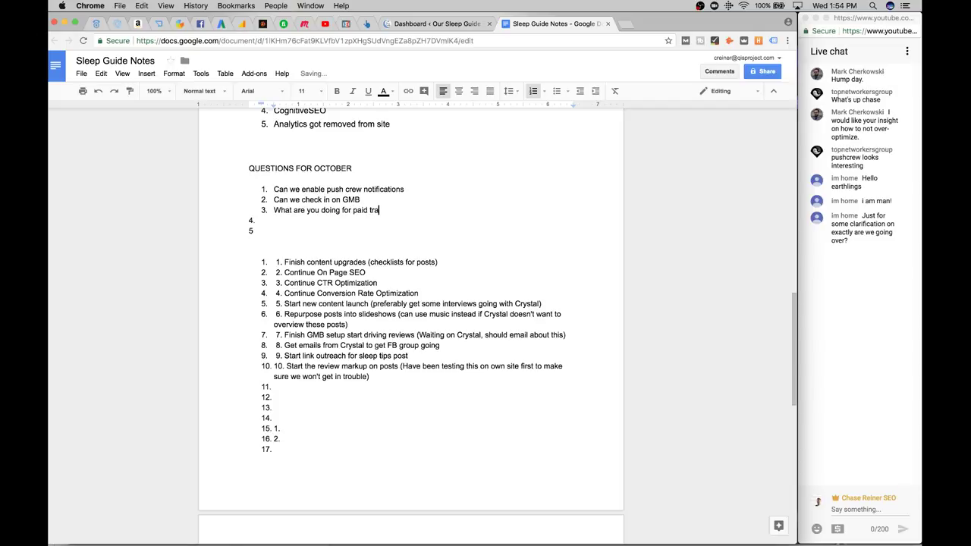
left_click(437, 23)
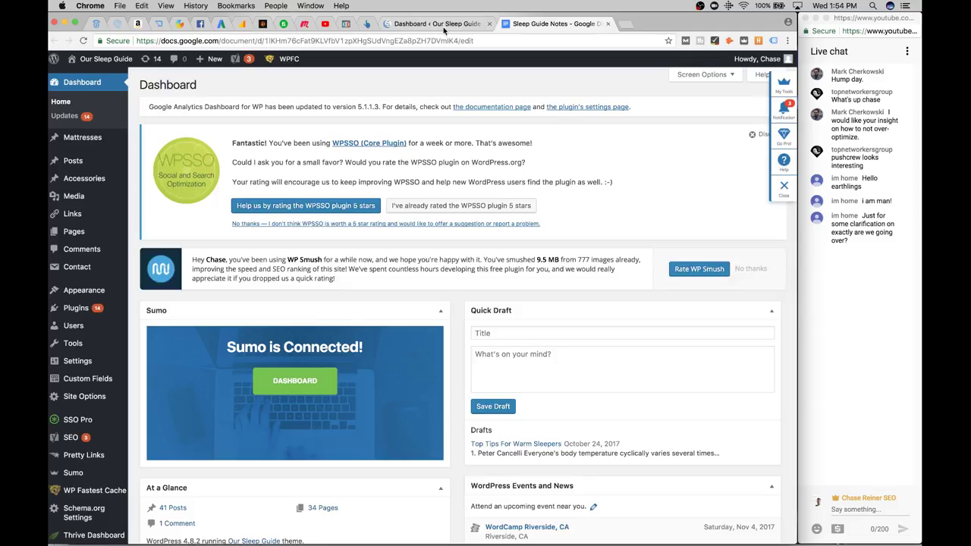
left_click(213, 41)
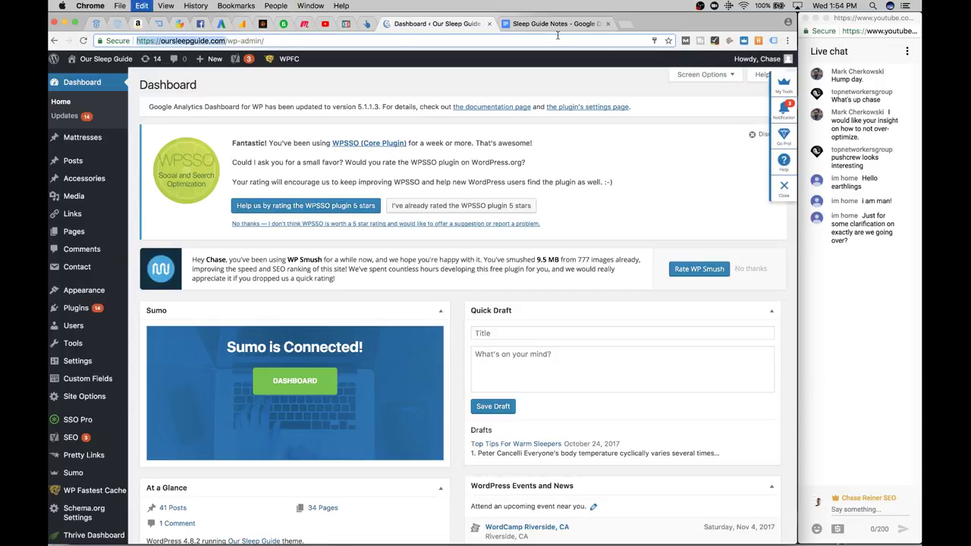
left_click(628, 25)
type("semrush.com")
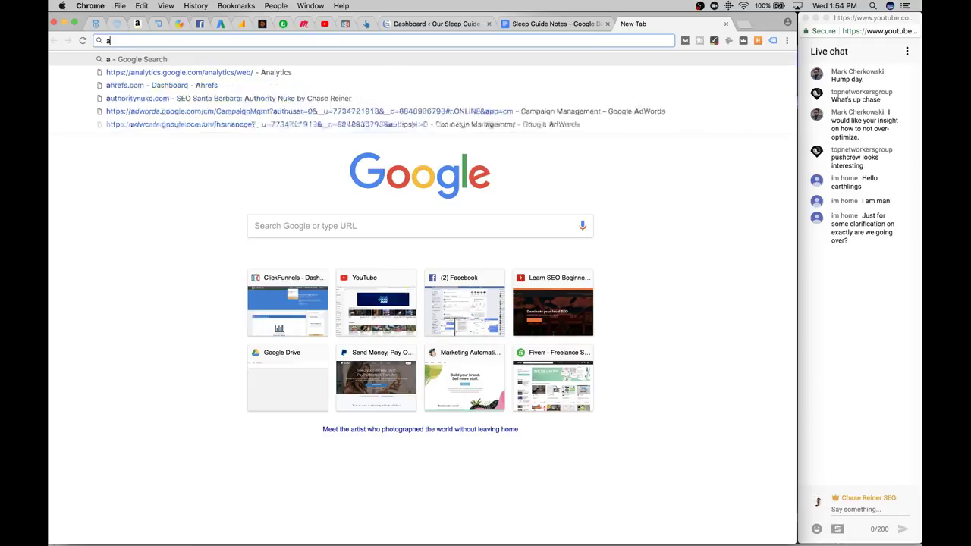
key("Return")
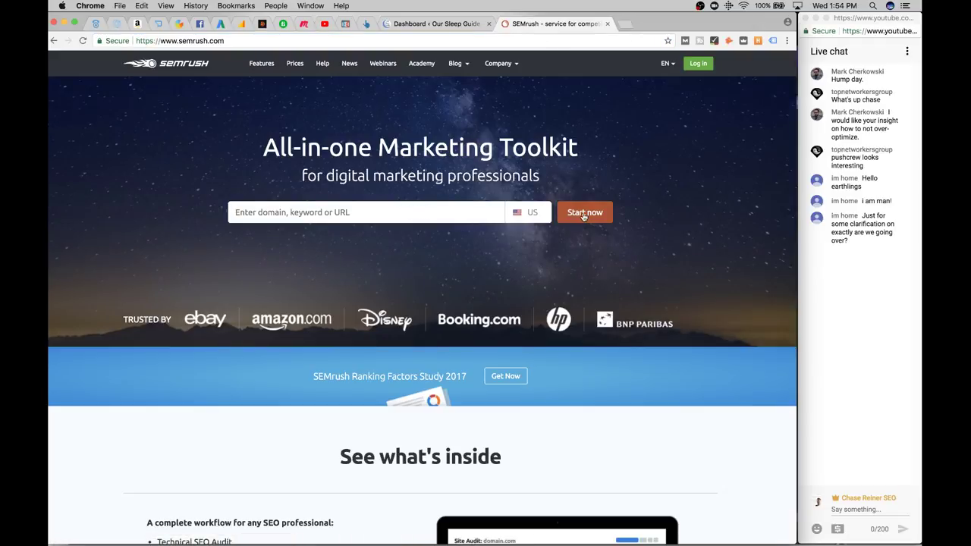
key("super+v")
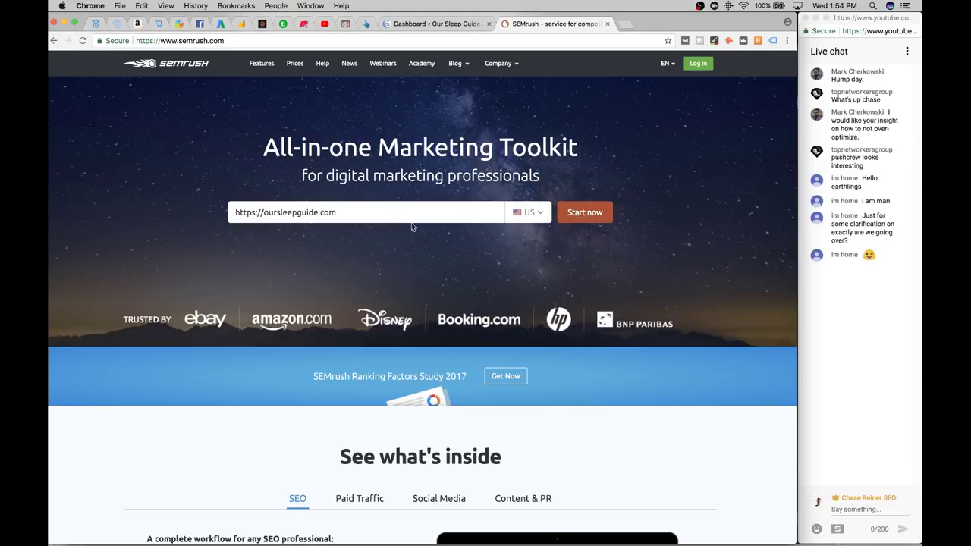
left_click(585, 212)
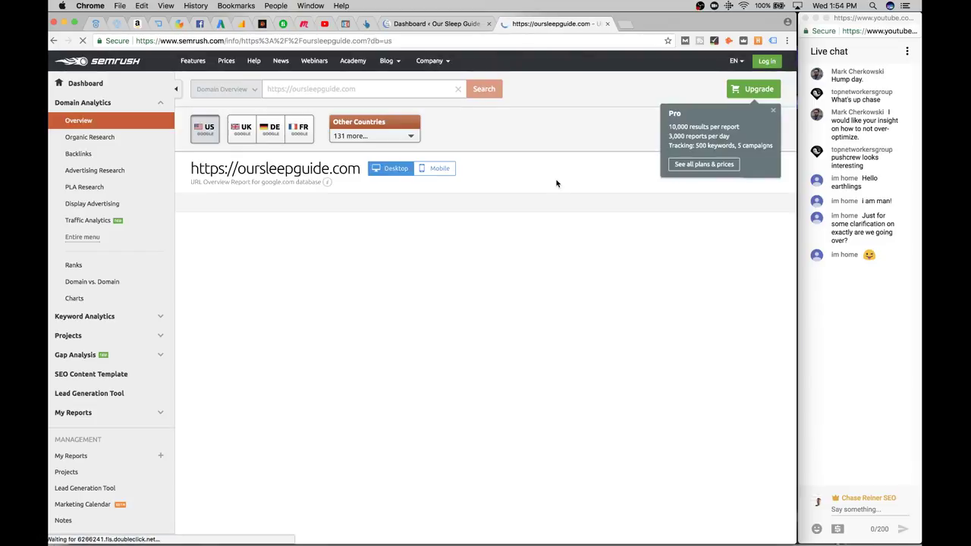
left_click(774, 112)
scroll(574, 135, "down", 1)
scroll(575, 135, "up", 1)
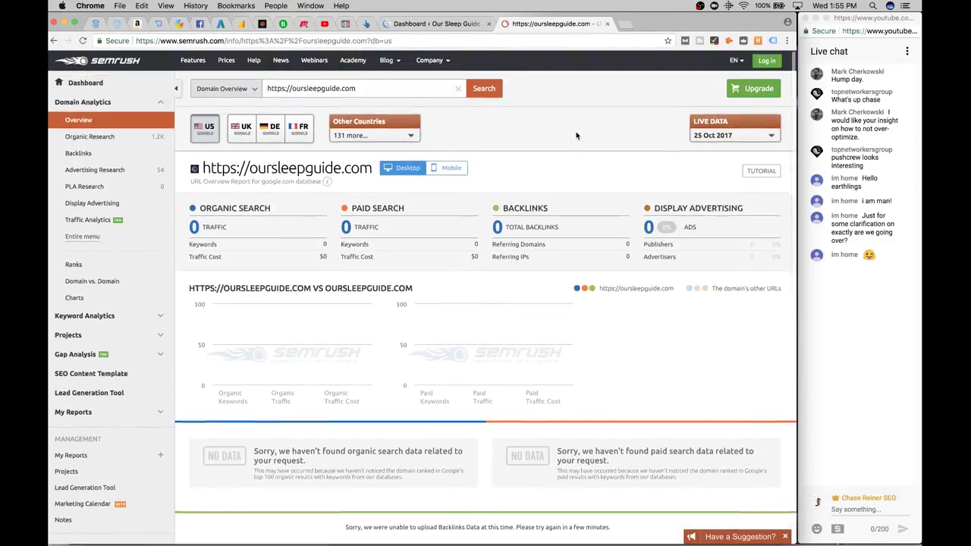
left_click(90, 137)
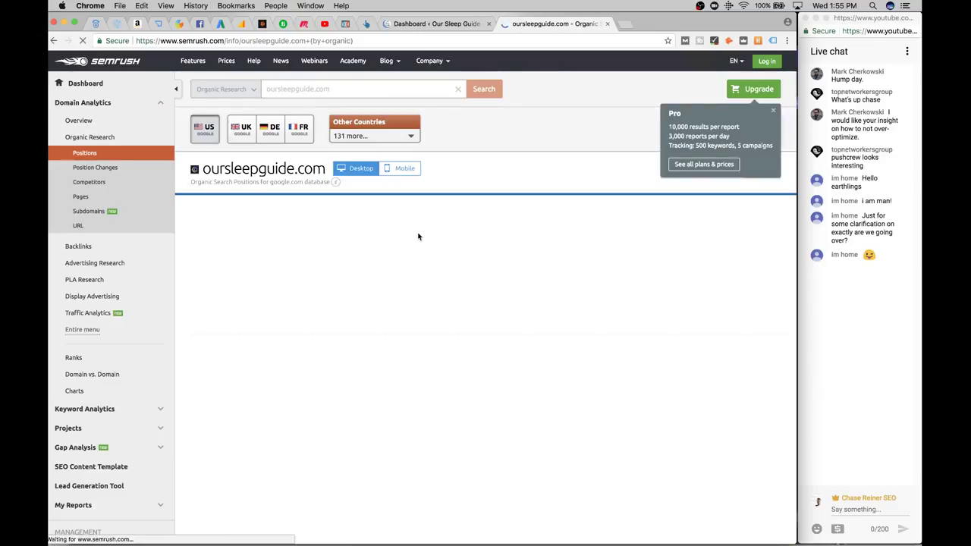
scroll(527, 149, "down", 2)
scroll(682, 128, "up", 2)
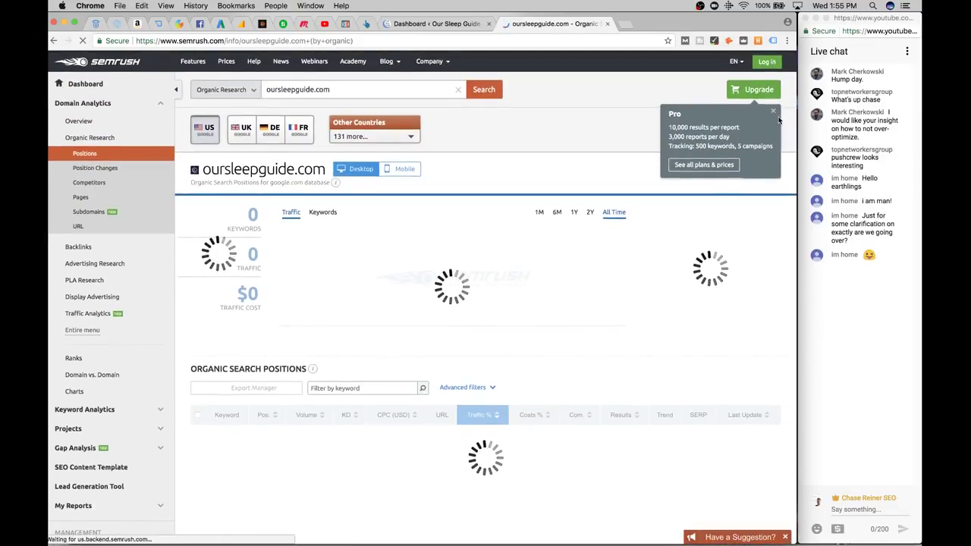
scroll(531, 182, "down", 1)
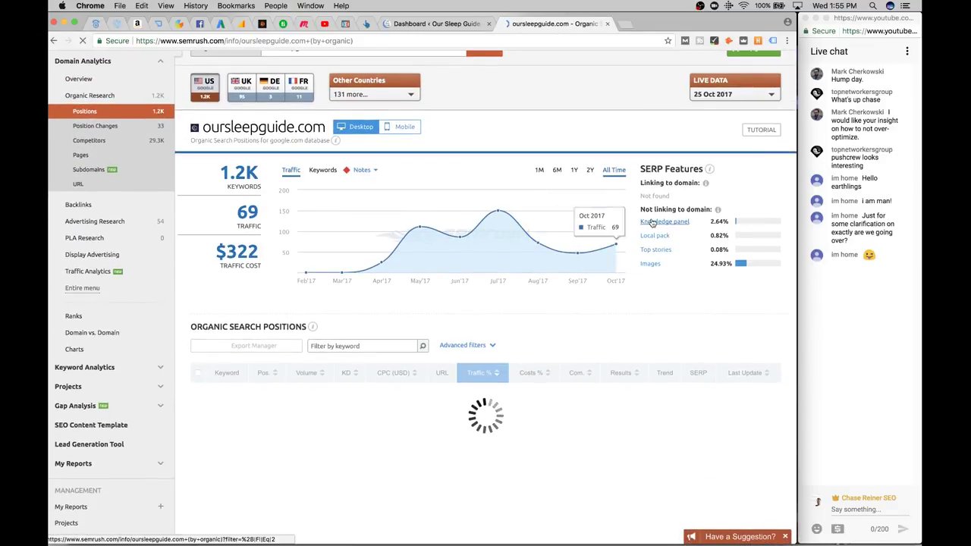
scroll(291, 189, "down", 1)
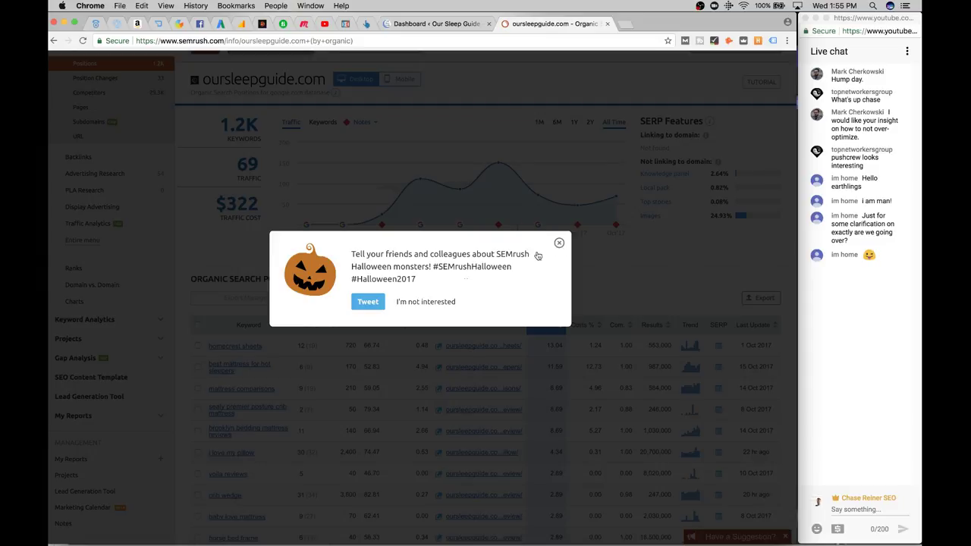
left_click(559, 241)
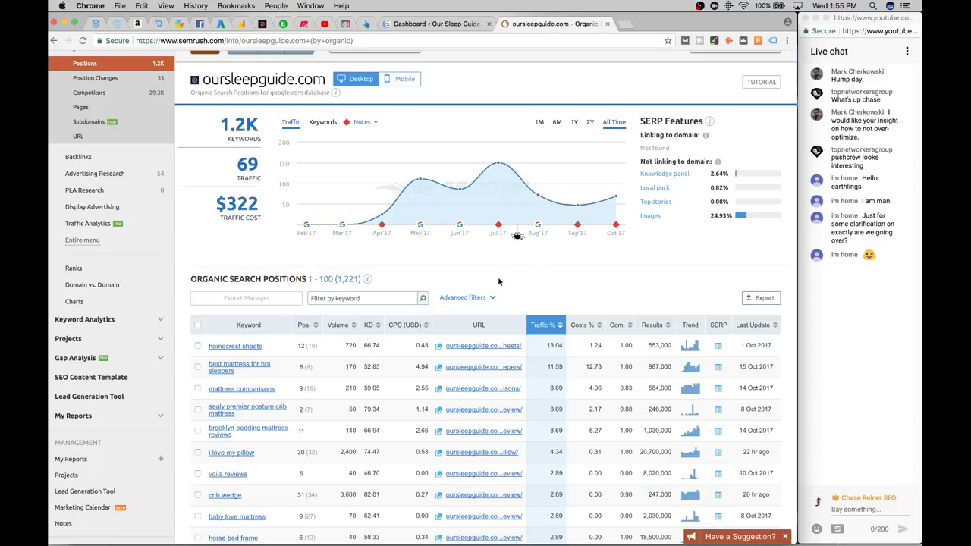
scroll(481, 285, "down", 3)
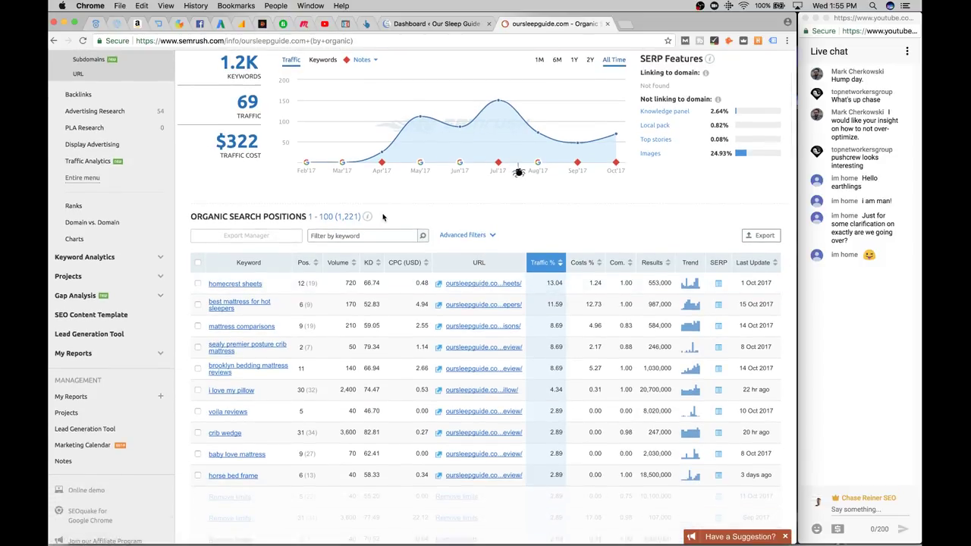
scroll(327, 250, "up", 6)
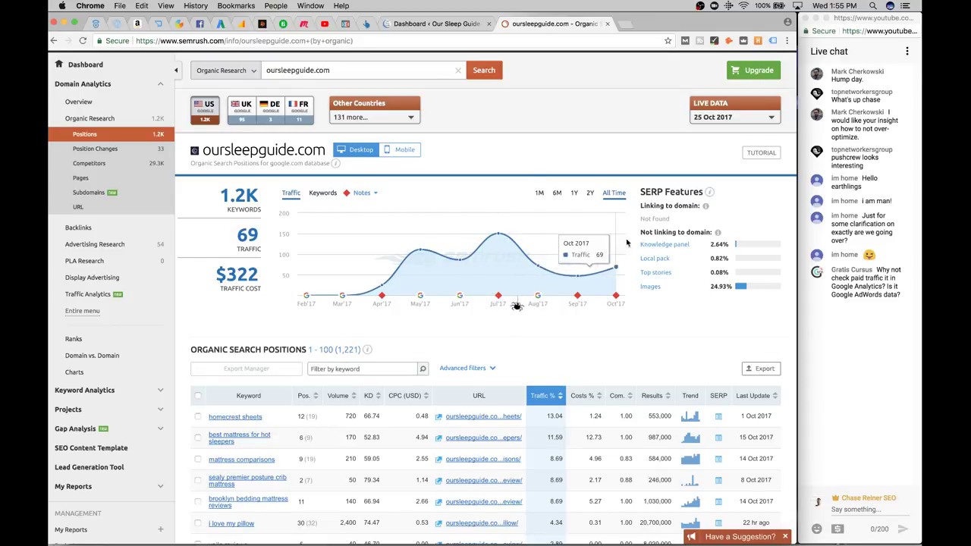
left_click(499, 296)
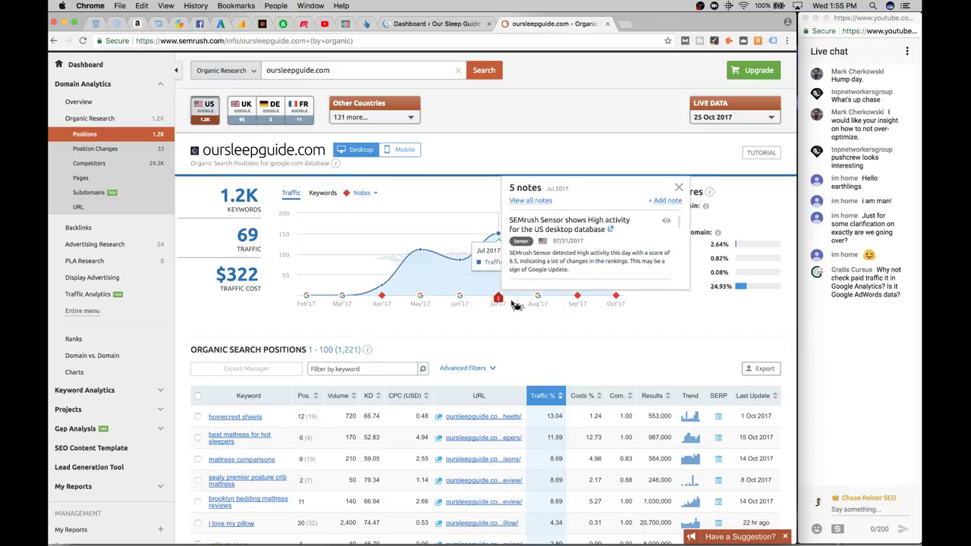
scroll(603, 221, "down", 3)
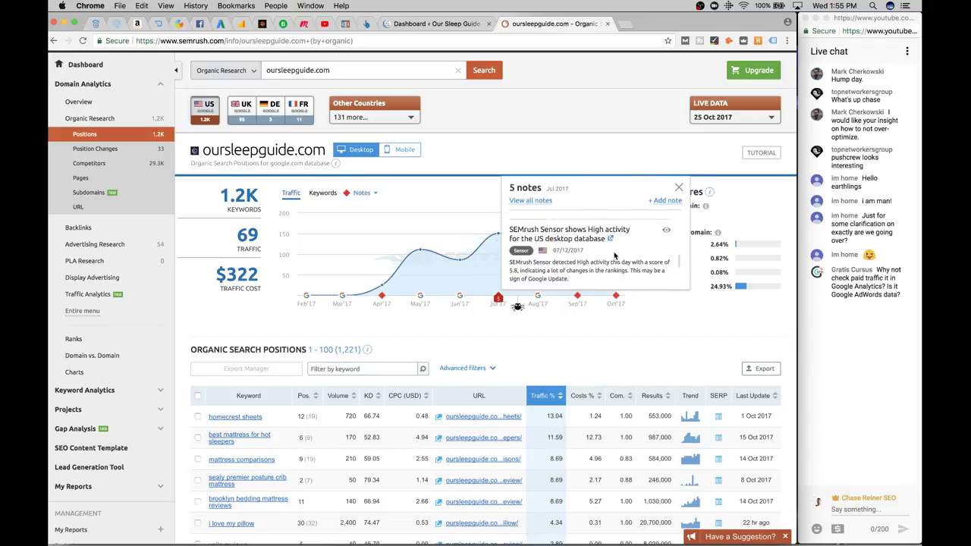
scroll(638, 259, "down", 2)
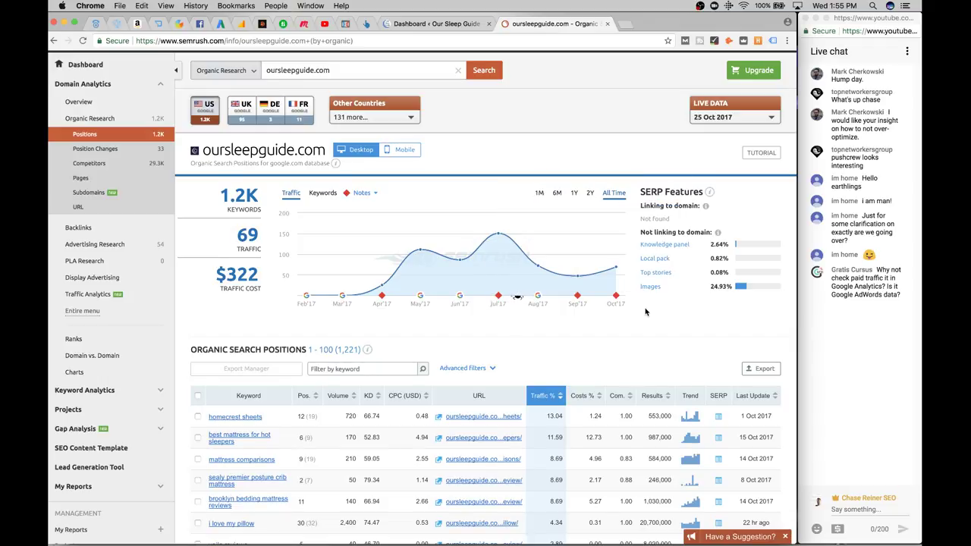
scroll(542, 277, "down", 1)
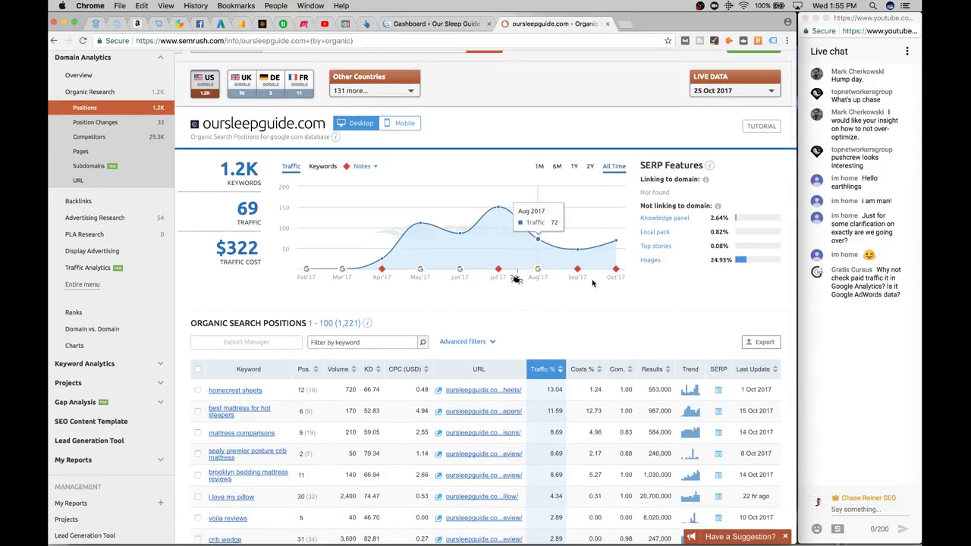
scroll(537, 268, "up", 2)
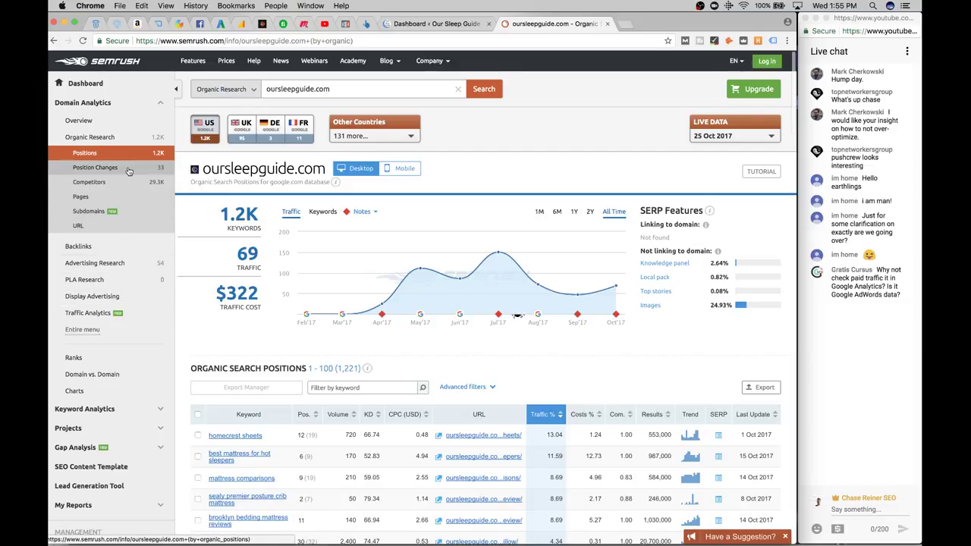
scroll(114, 361, "down", 5)
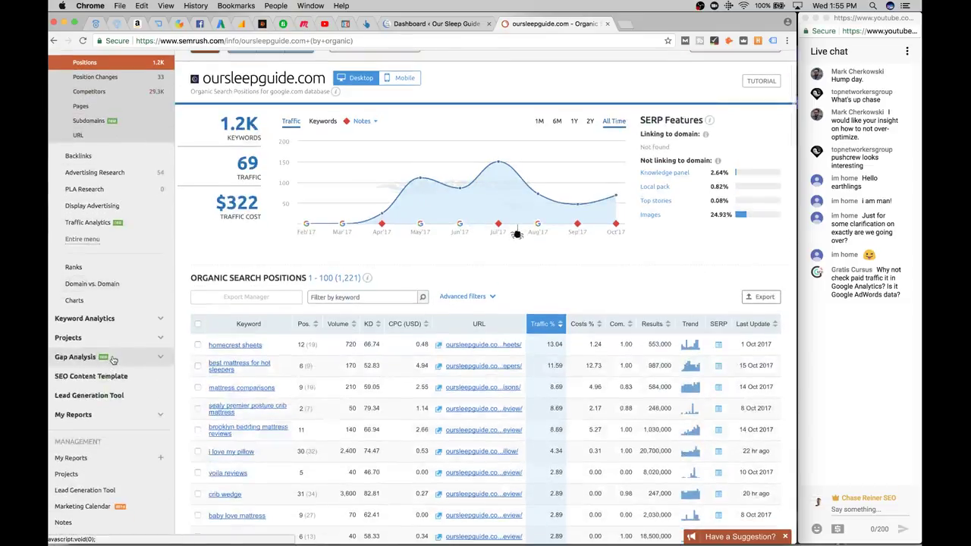
scroll(115, 359, "up", 5)
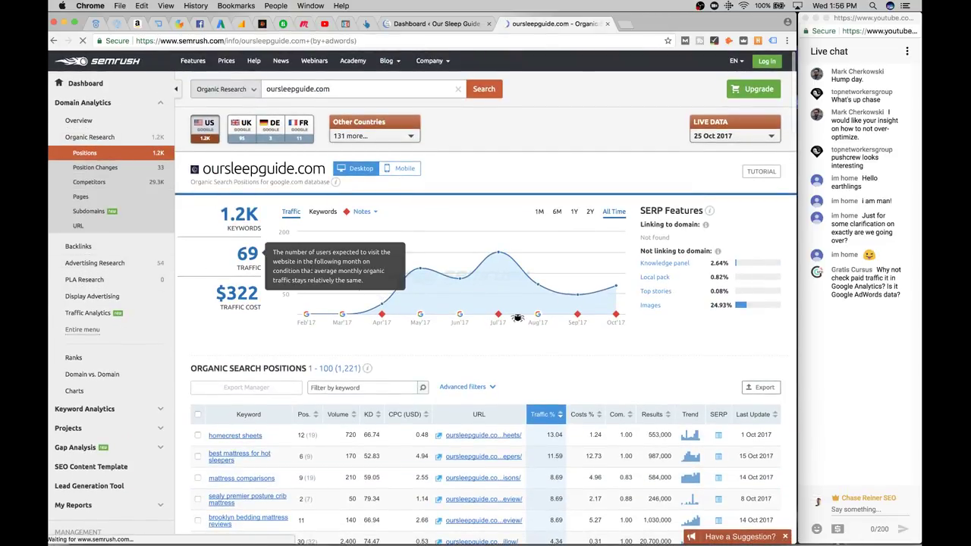
Open Advertising Research > Positions and scroll through oursleepguide.com's 54 paid keywords
left_click(112, 263)
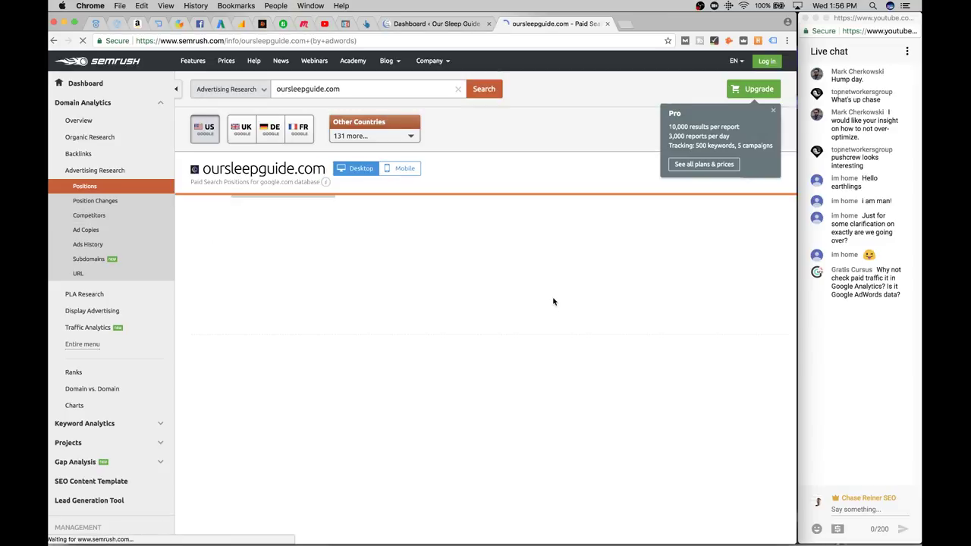
scroll(563, 342, "down", 1)
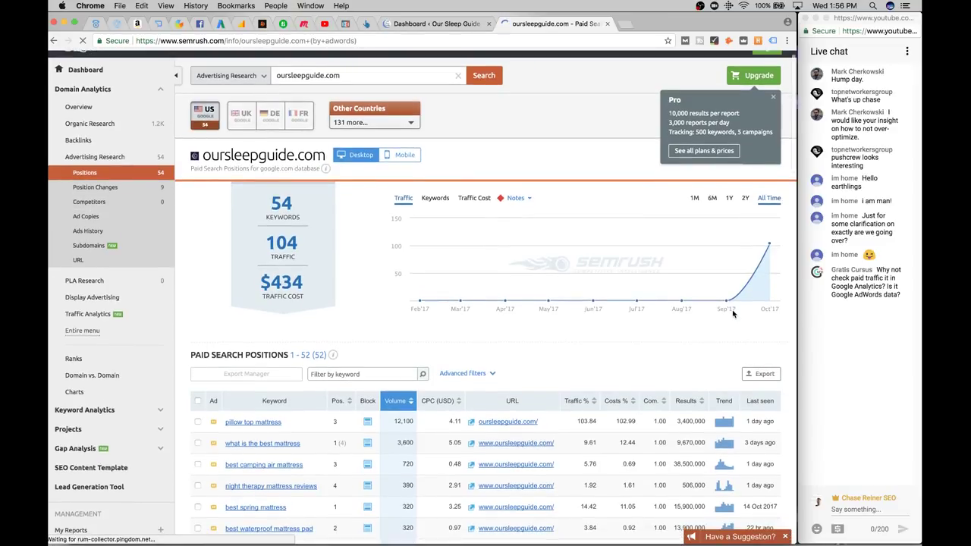
mouse_move(756, 270)
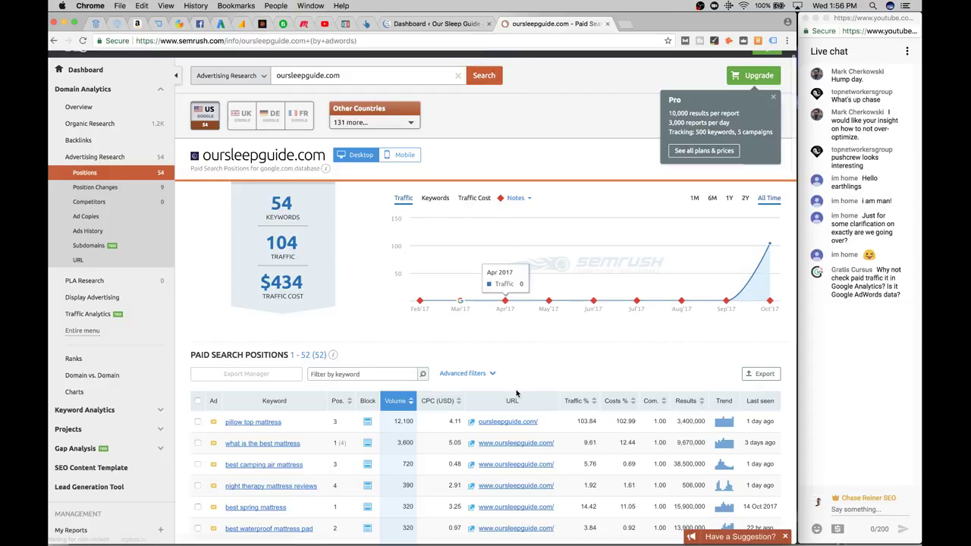
scroll(425, 319, "down", 3)
scroll(338, 342, "down", 3)
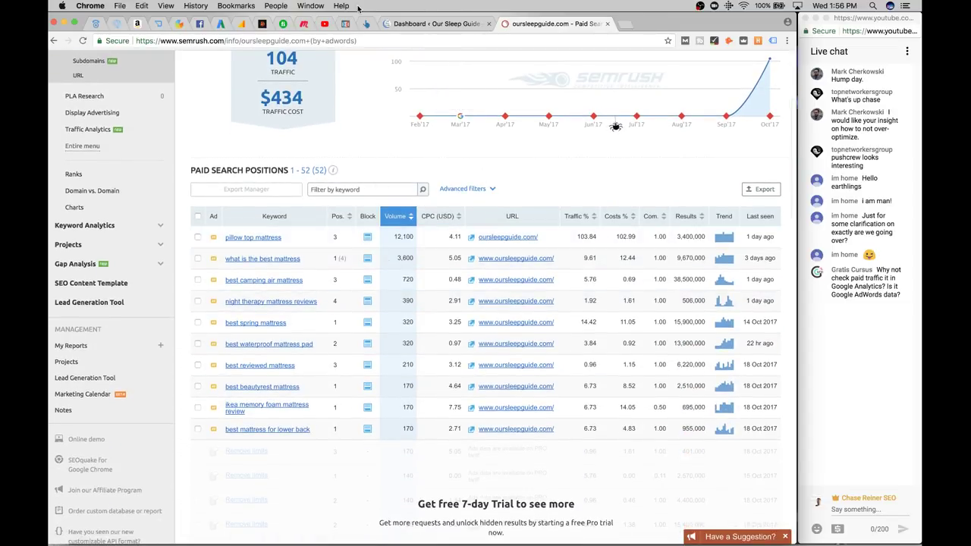
scroll(581, 186, "up", 5)
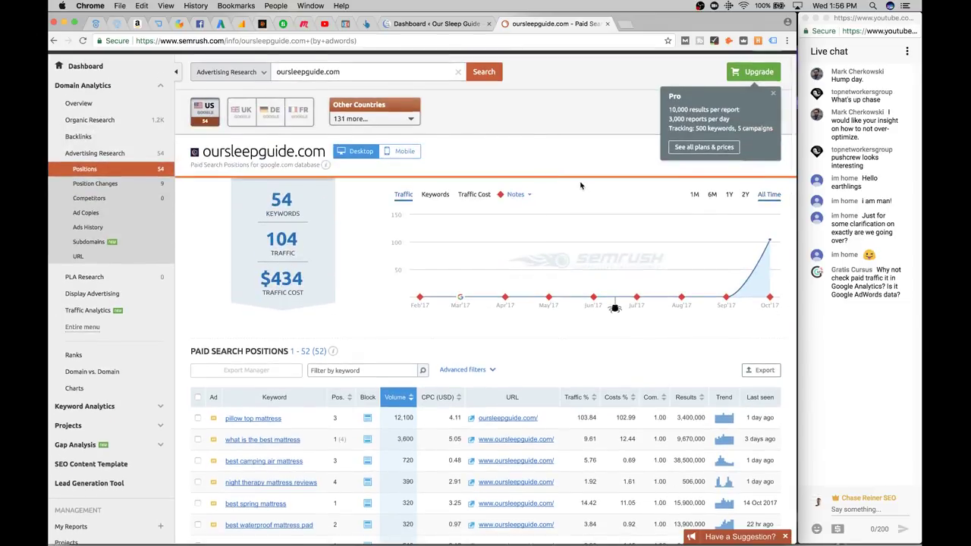
scroll(580, 185, "down", 3)
scroll(607, 197, "up", 3)
scroll(657, 249, "down", 1)
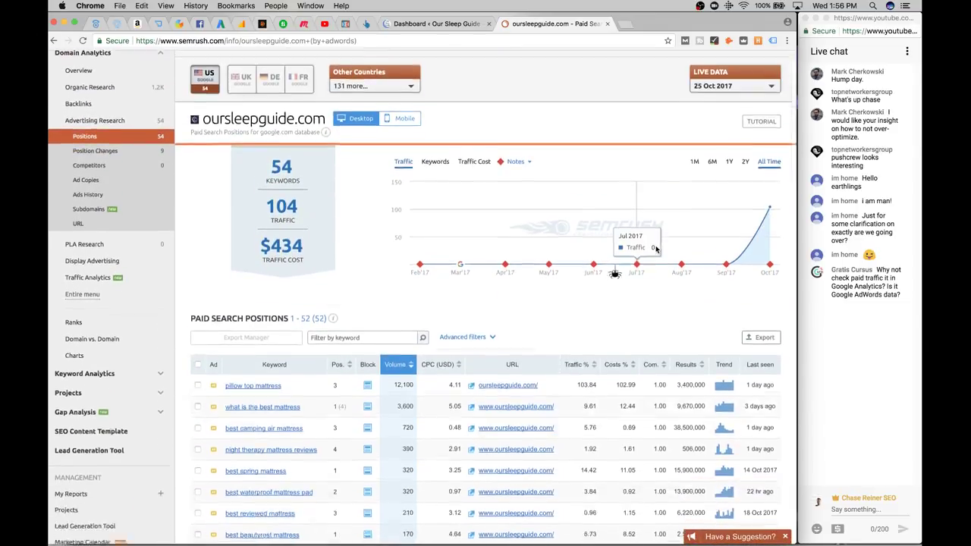
scroll(656, 249, "down", 3)
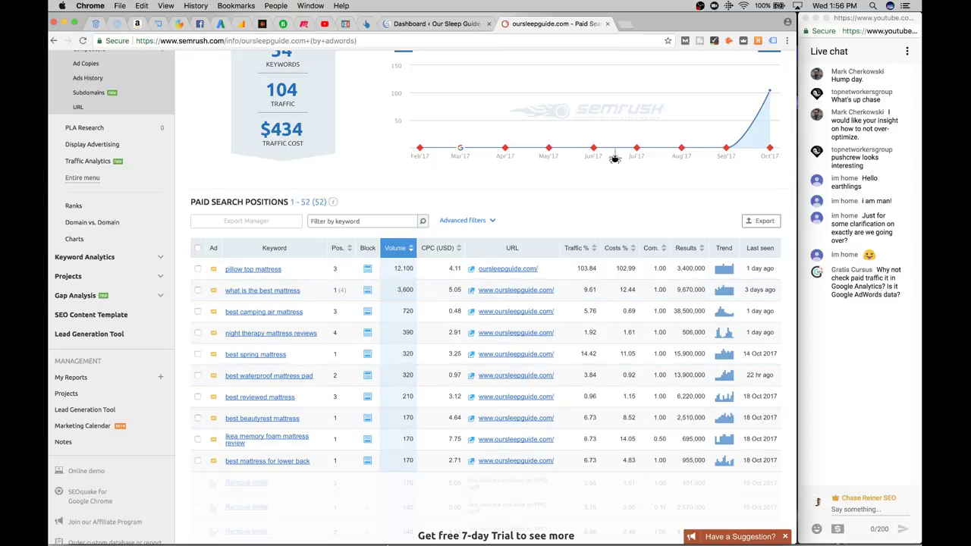
Close the untitled TextEdit to-do list and delete it without saving
key("super+Tab")
left_click(373, 179)
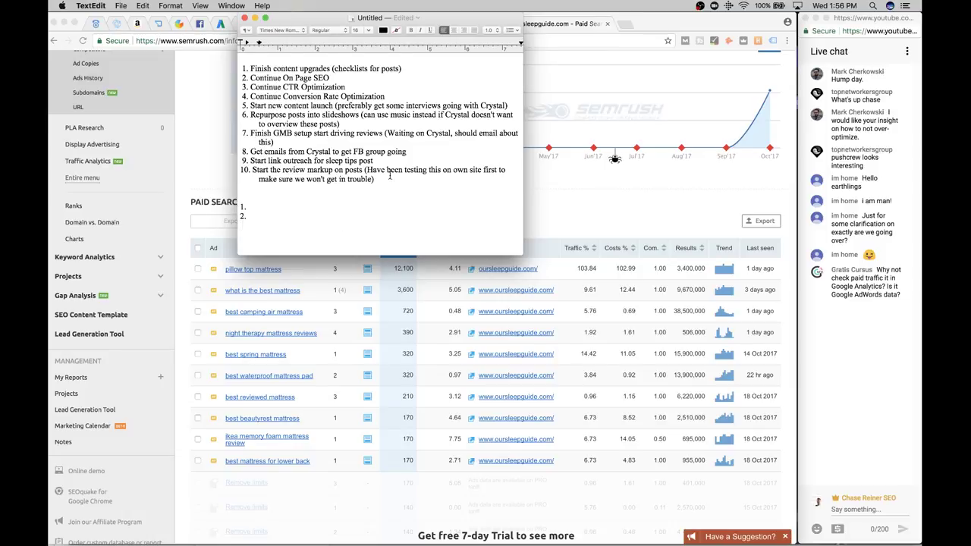
key("super+Tab")
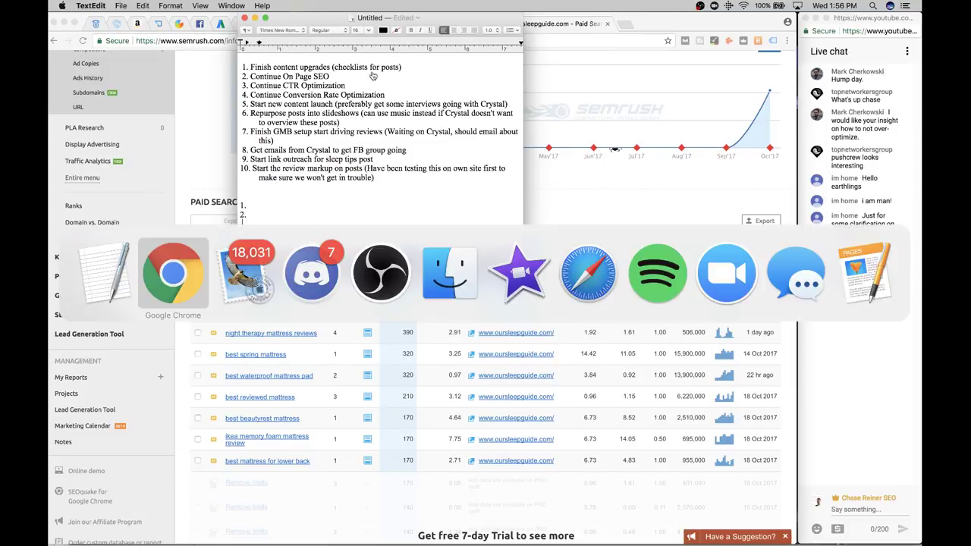
left_click(244, 17)
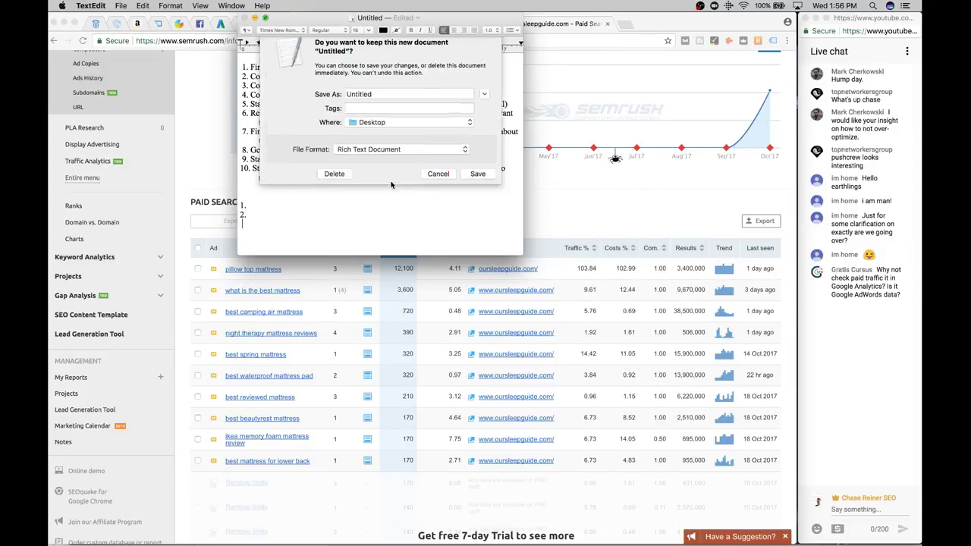
left_click(339, 186)
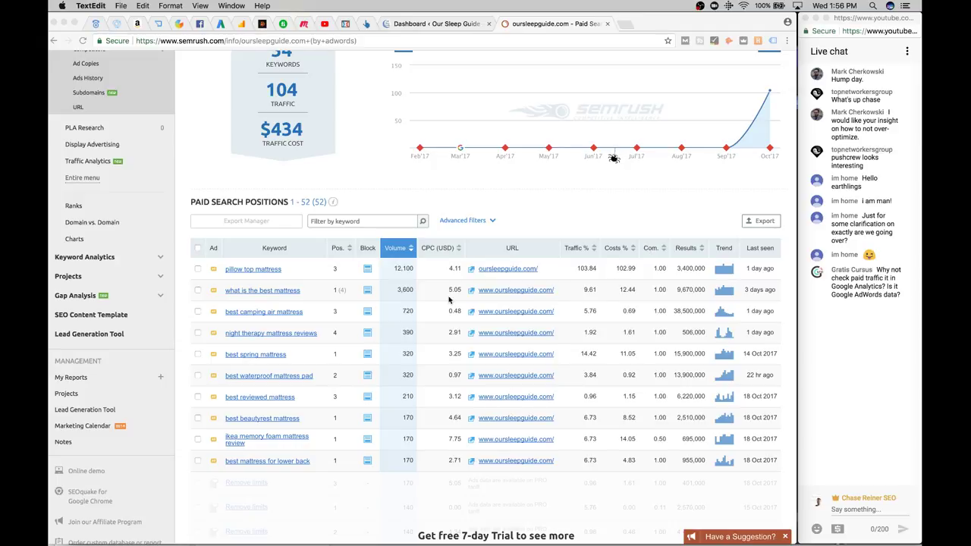
Return to the SEMrush paid search report tab and select its address bar
scroll(449, 301, "up", 3)
scroll(444, 277, "down", 2)
left_click(434, 21)
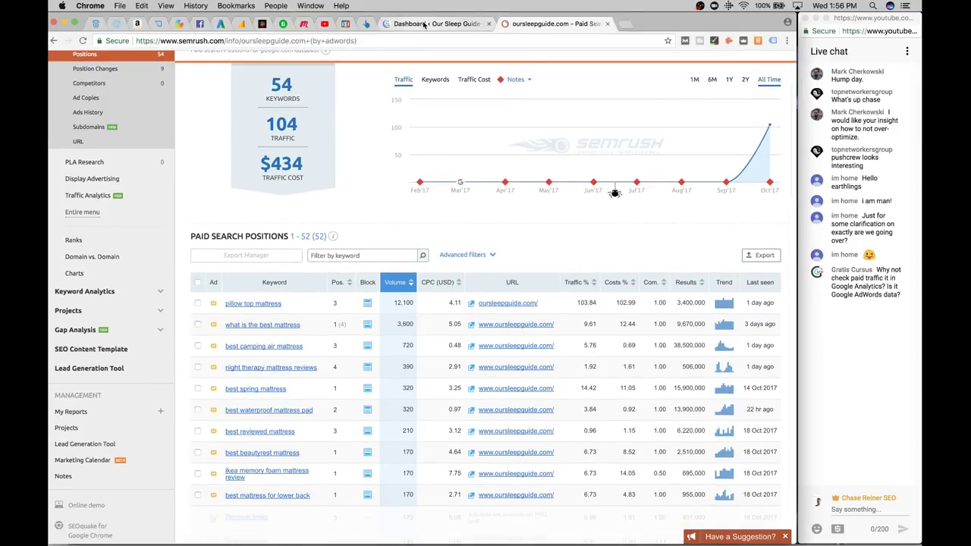
left_click(538, 27)
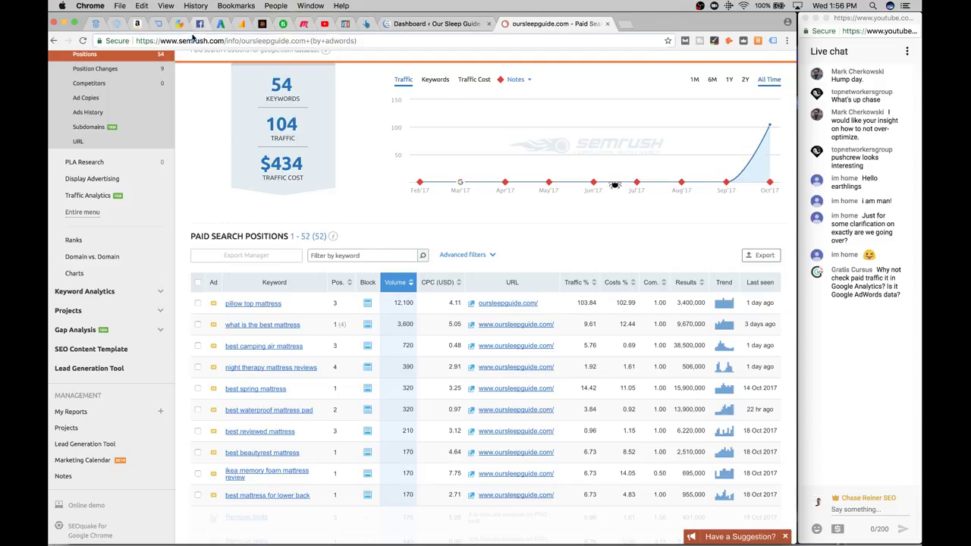
key("super+l")
Go to Google Drive in a new tab and open the Sleep Guide Notes document
left_click(627, 28)
type("drive.google.com")
key("Return")
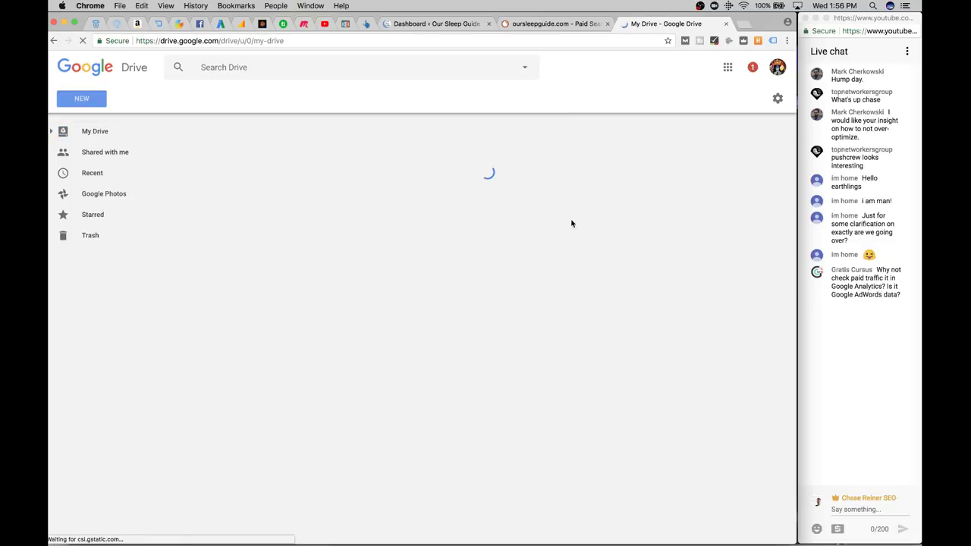
scroll(531, 304, "down", 5)
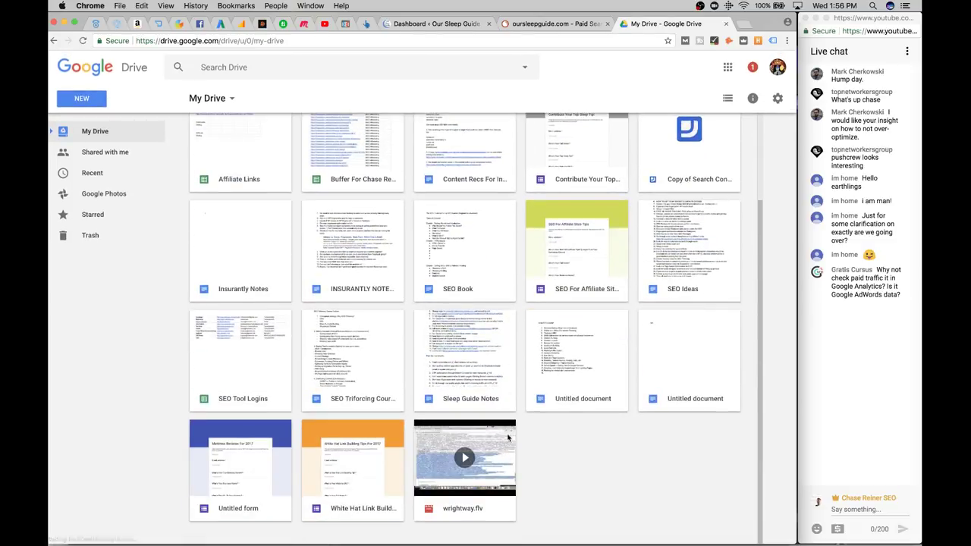
left_click(485, 383)
double_click(484, 383)
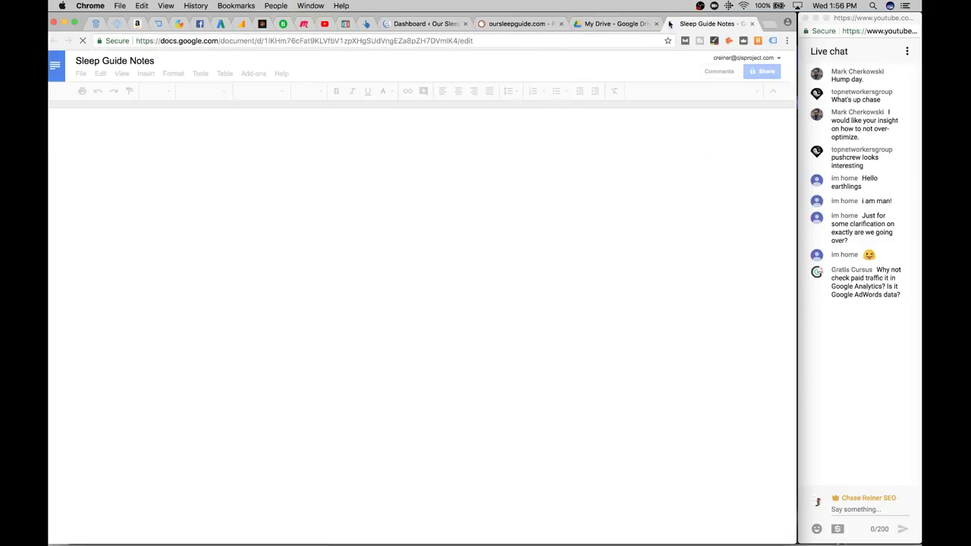
Append 'Should really create optimized landing pages for ad ca…' to item 3 and close the SEMrush tab
scroll(446, 383, "down", 6)
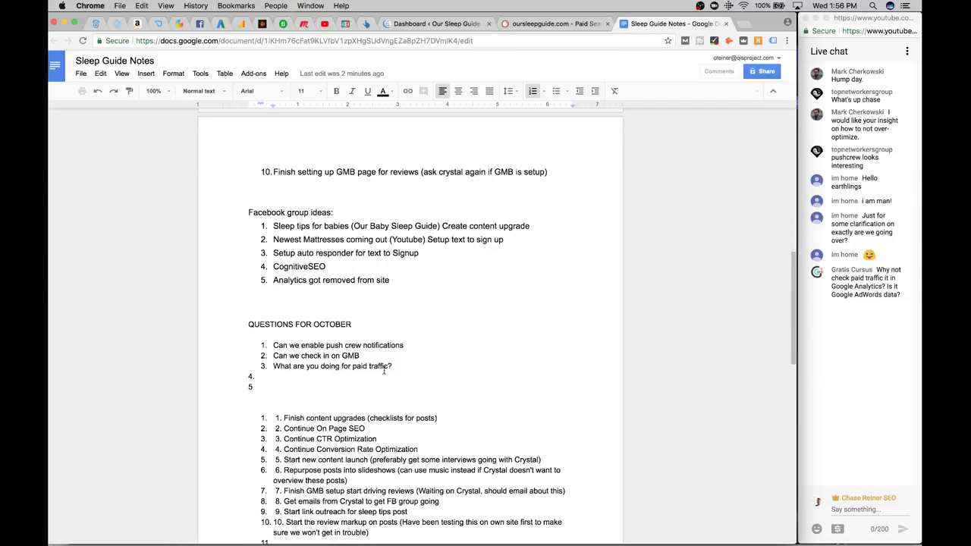
scroll(408, 364, "down", 5)
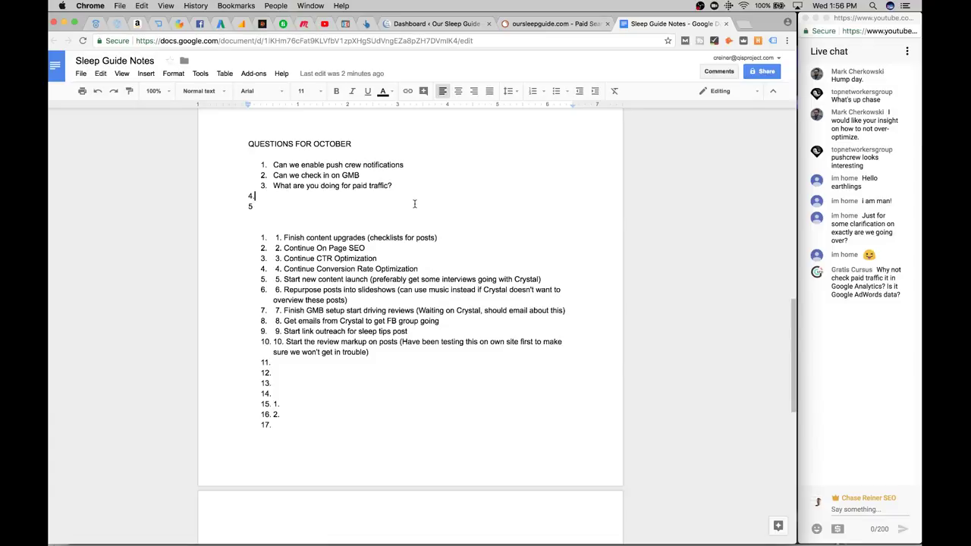
left_click(402, 185)
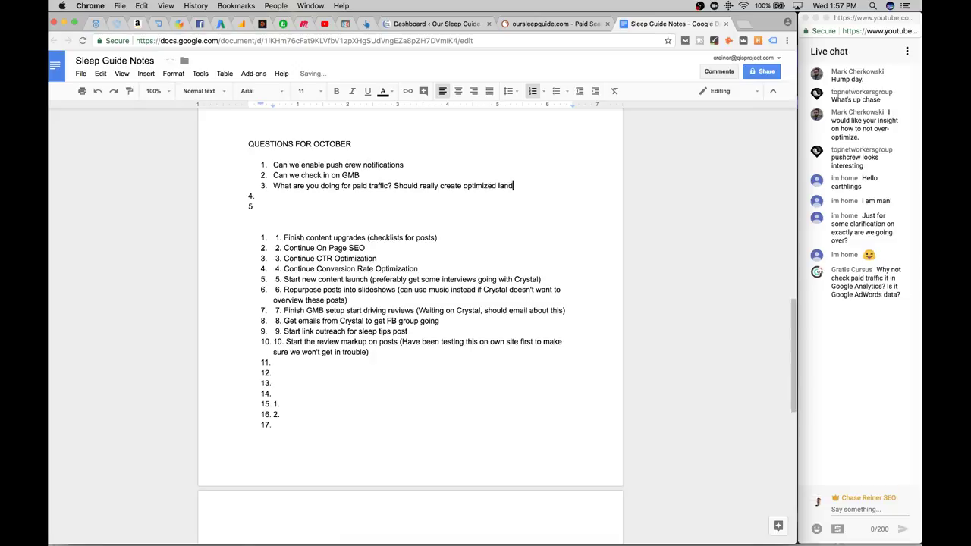
type("Should really create optimized landing pages for ad campaigns")
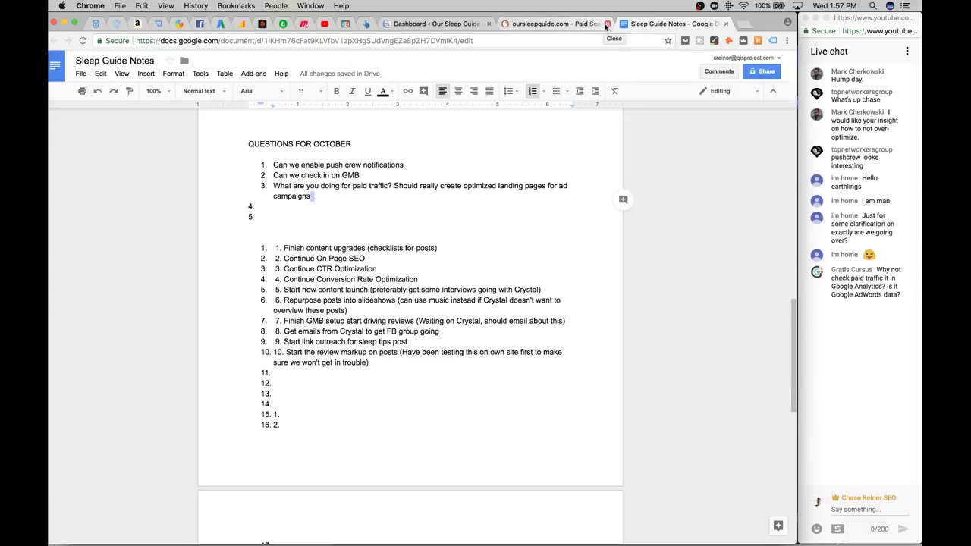
left_click(607, 24)
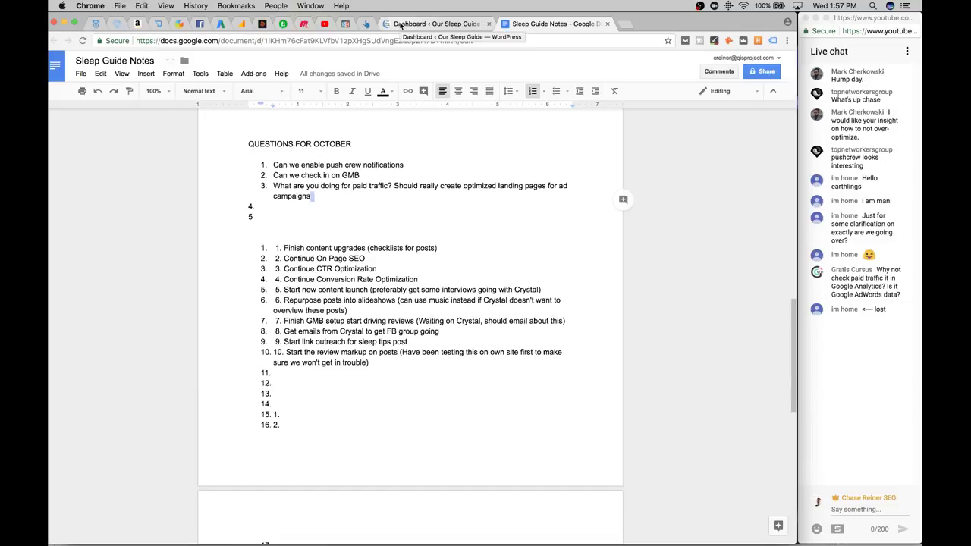
Return to the Google Analytics Pages report and collapse the Behavior section
left_click(241, 24)
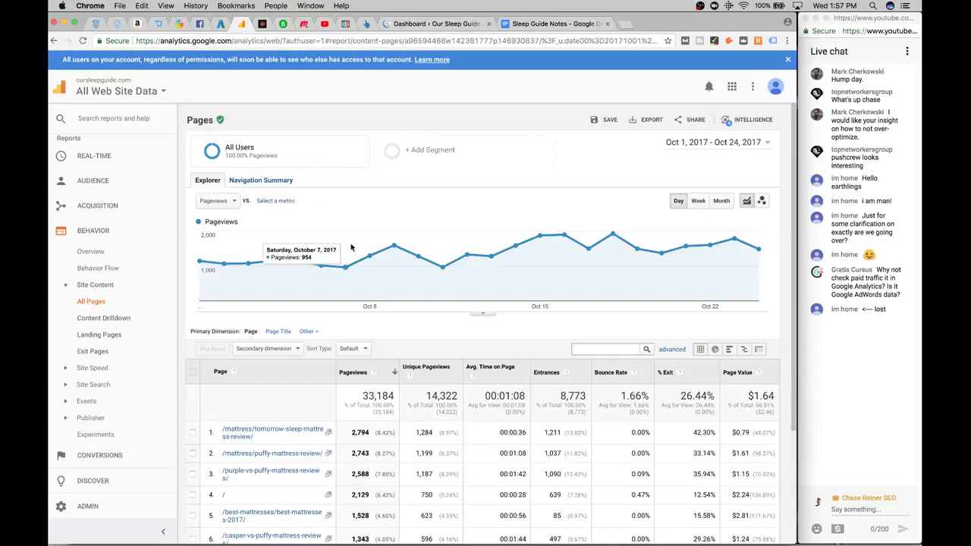
scroll(349, 250, "down", 4)
scroll(381, 158, "up", 5)
scroll(382, 159, "down", 5)
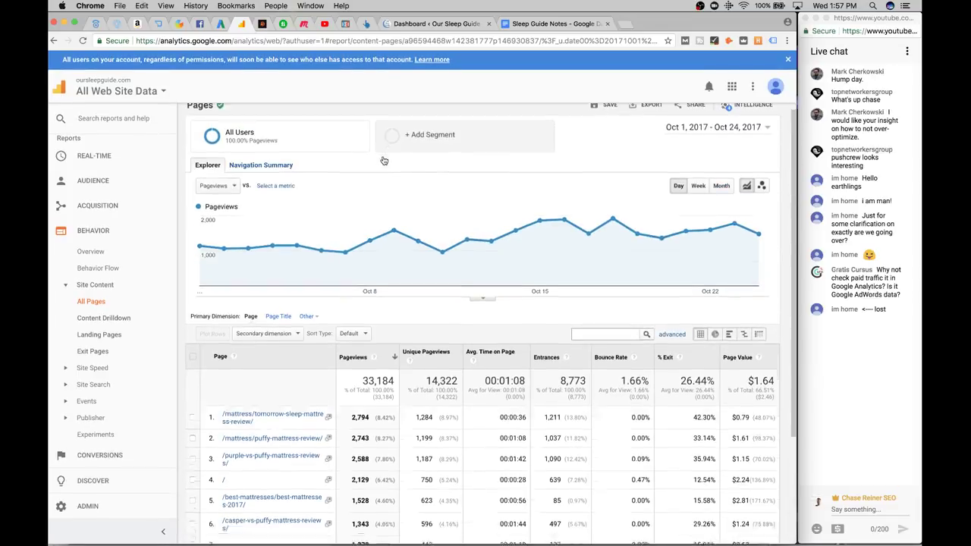
left_click(102, 231)
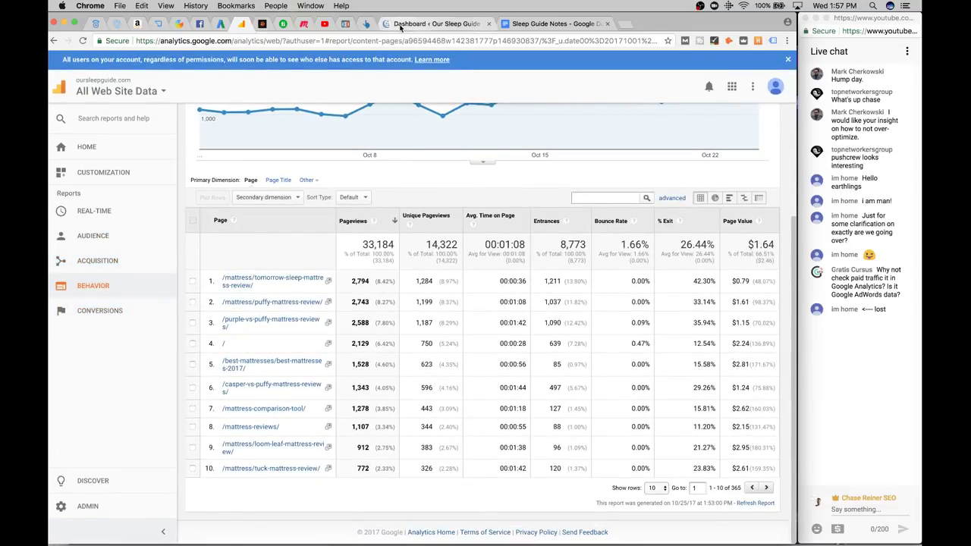
left_click(433, 23)
left_click(241, 23)
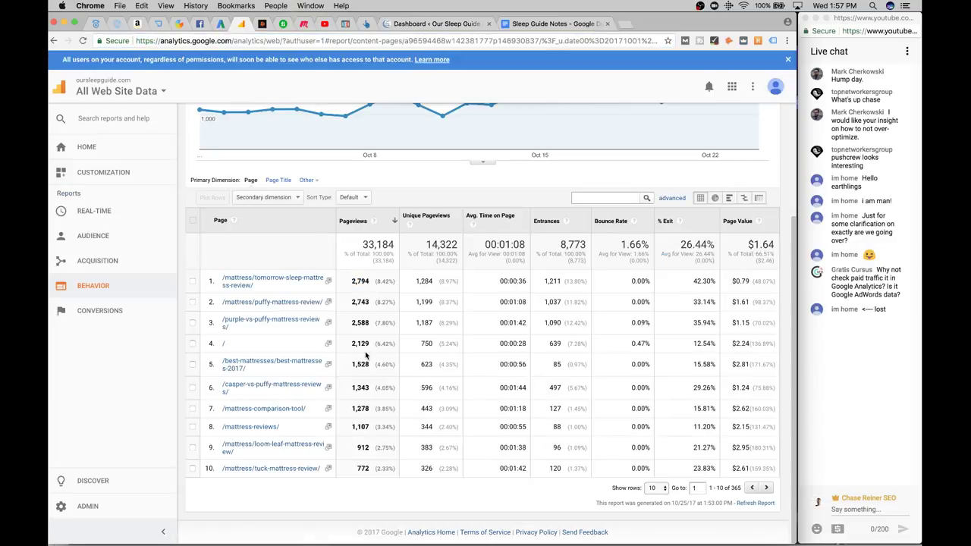
scroll(295, 302, "up", 3)
scroll(296, 302, "down", 2)
scroll(565, 208, "up", 4)
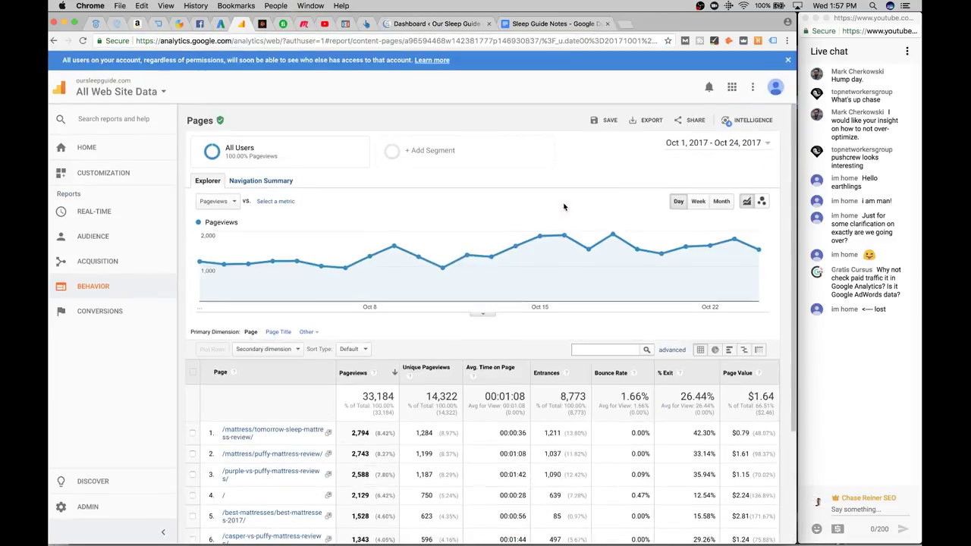
Widen the report's date range to Sep 1 – Oct 24, 2017
left_click(717, 142)
left_click(553, 174)
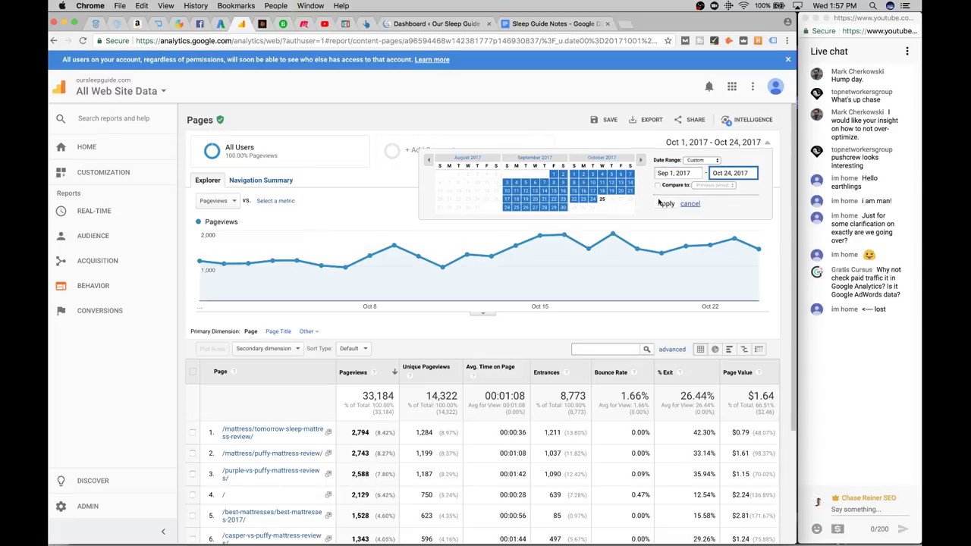
left_click(666, 204)
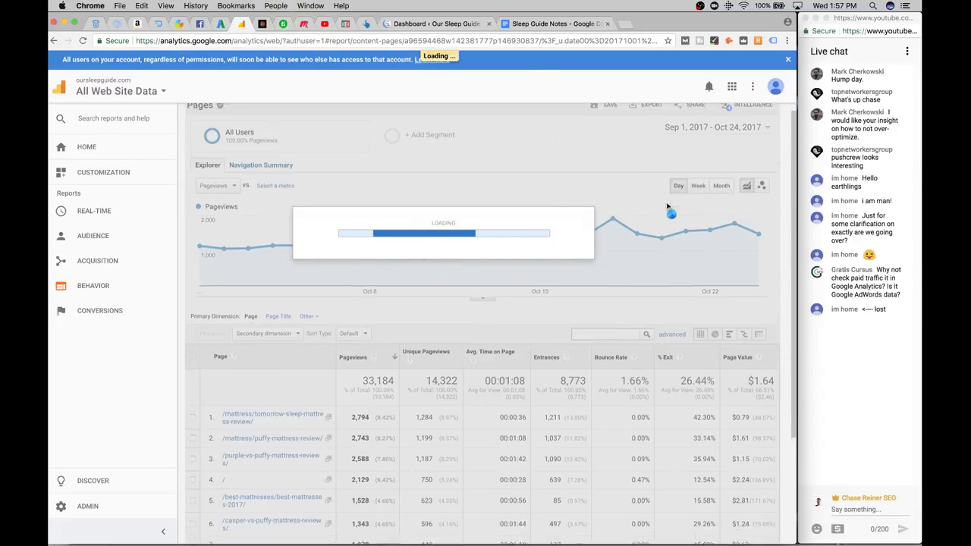
scroll(669, 209, "down", 2)
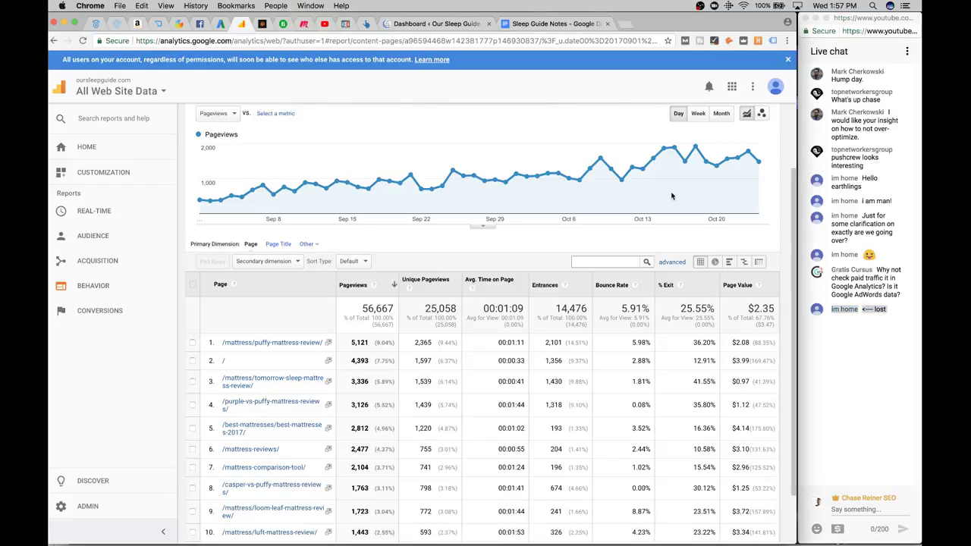
scroll(303, 228, "down", 2)
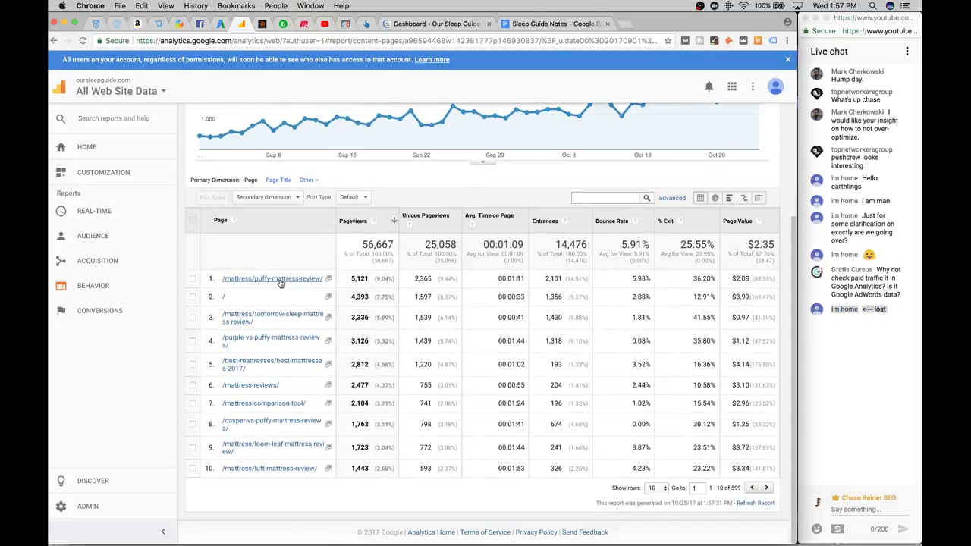
Drill into /mattress/puffy-mattress-review/ and open the live page in a new window
right_click(320, 283)
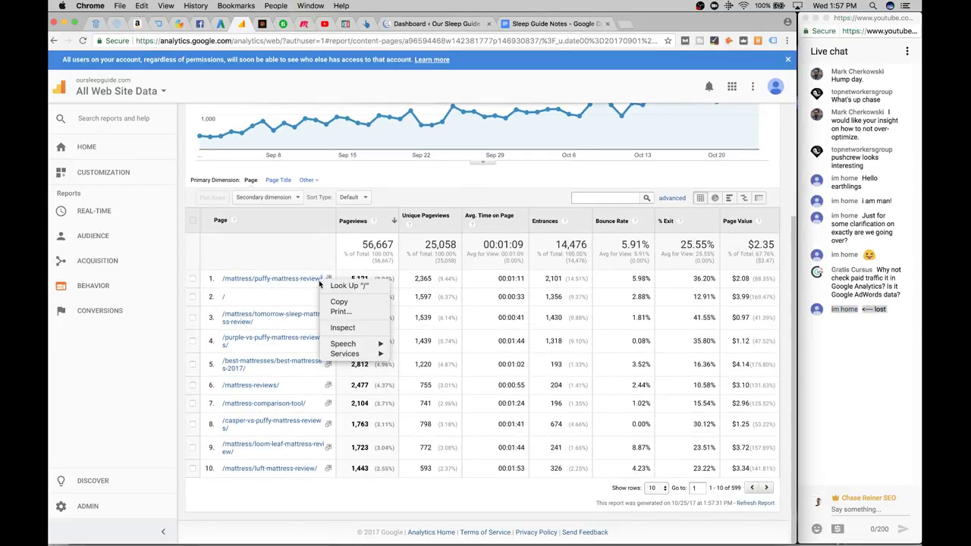
left_click(297, 278)
left_click(302, 281)
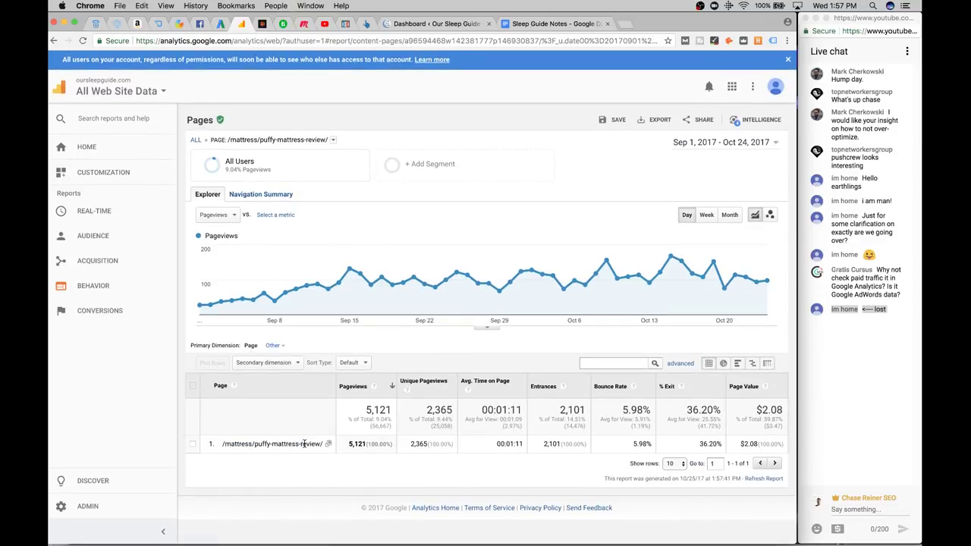
triple_click(304, 444)
left_click(329, 445)
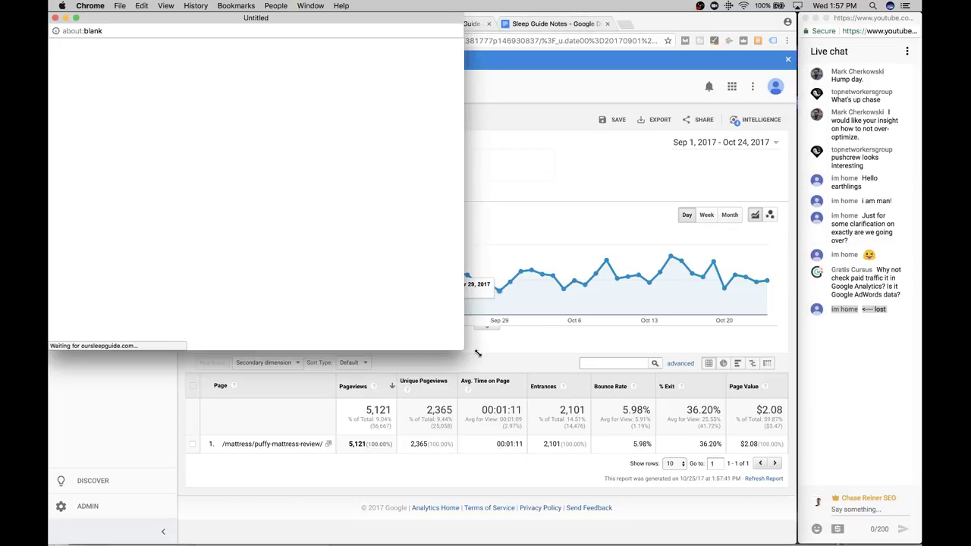
Enlarge the Puffy review window and scroll through the review
left_click_drag(478, 352, 778, 523)
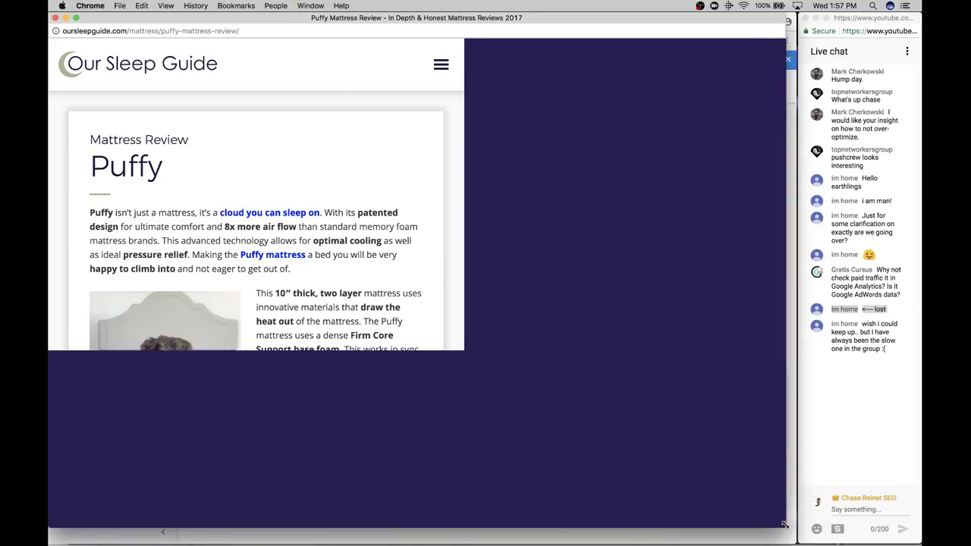
scroll(565, 335, "down", 10)
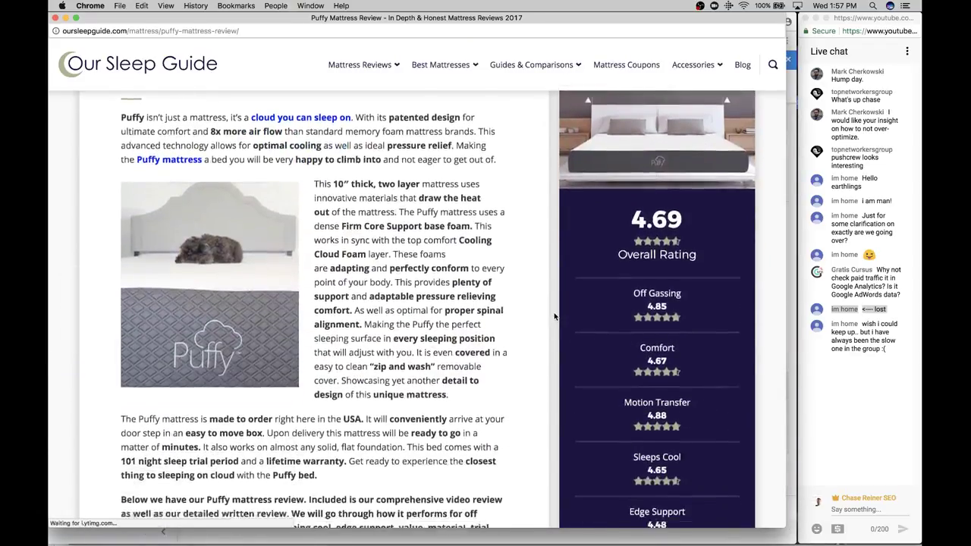
scroll(554, 313, "down", 10)
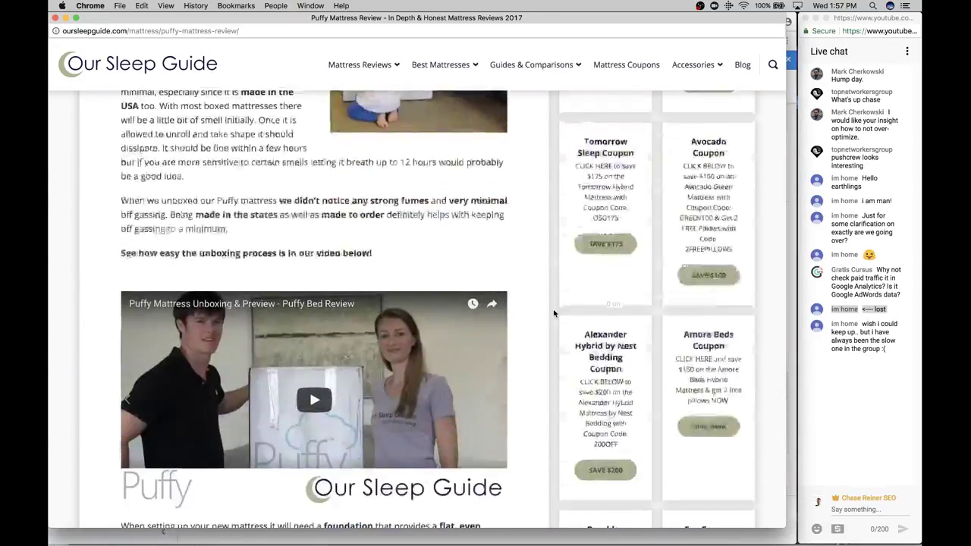
scroll(553, 314, "up", 20)
scroll(553, 313, "down", 1)
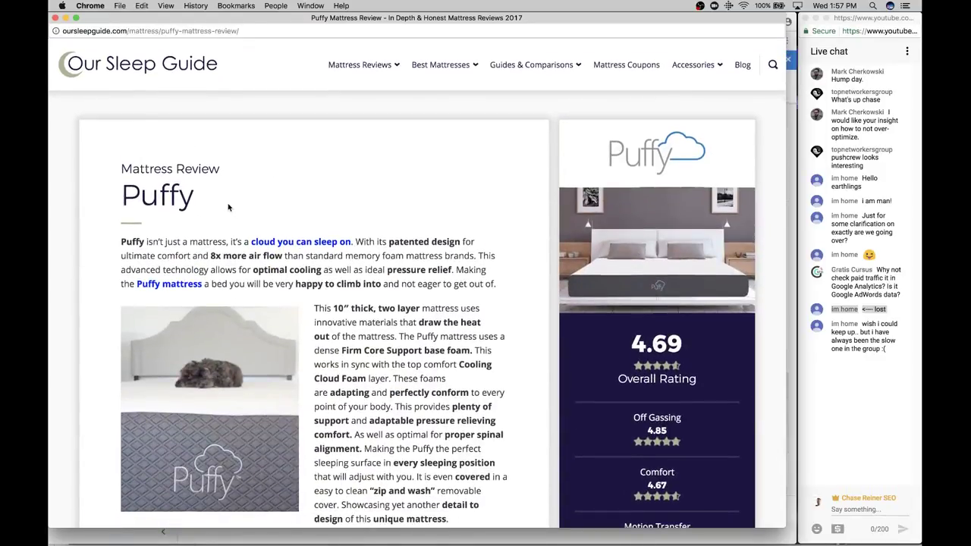
scroll(208, 152, "down", 1)
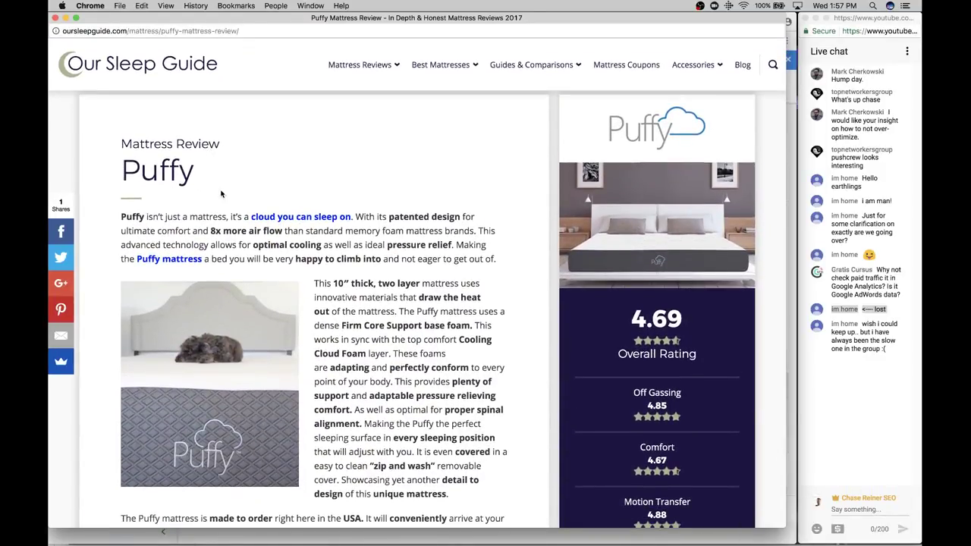
scroll(190, 235, "down", 1)
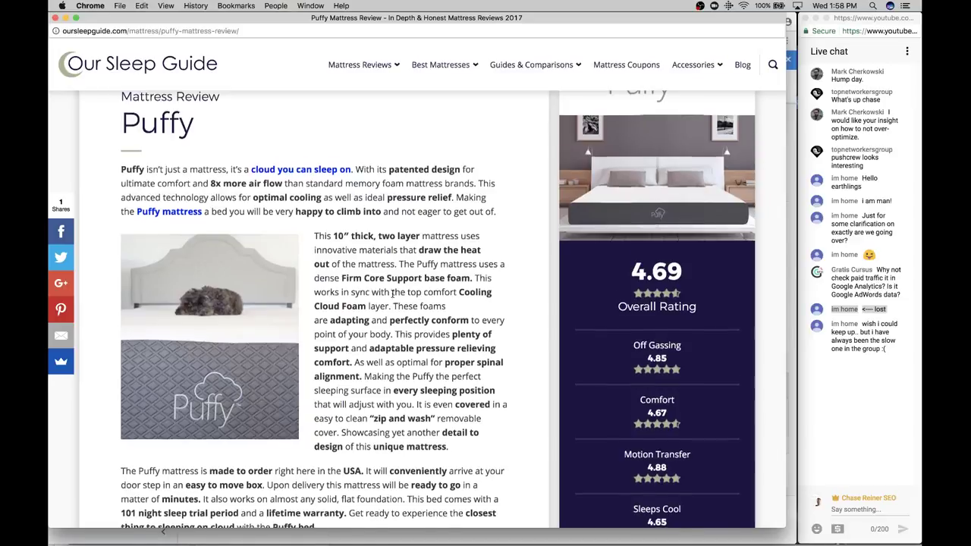
scroll(317, 341, "down", 10)
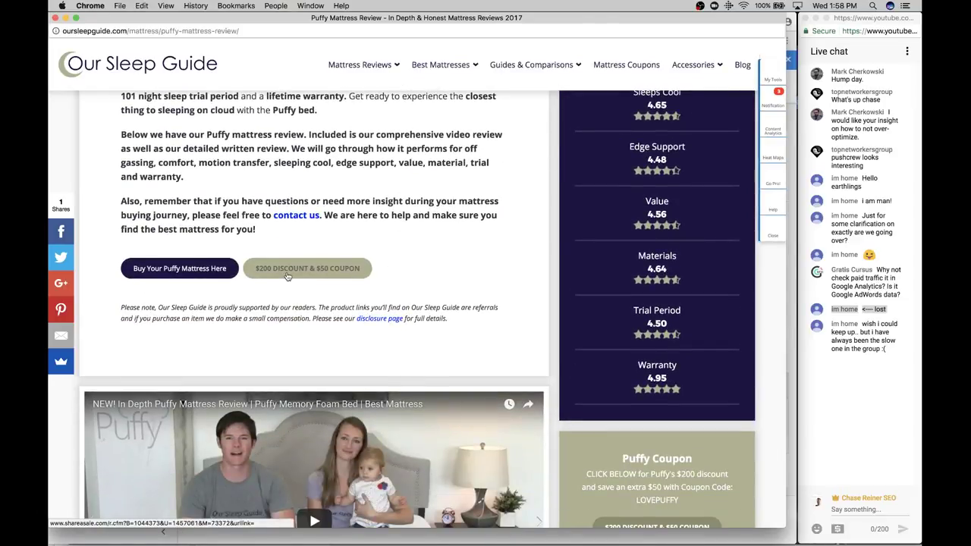
Follow the $200 DISCOUNT & $50 COUPON link, close that tab, then reopen it
left_click(287, 276)
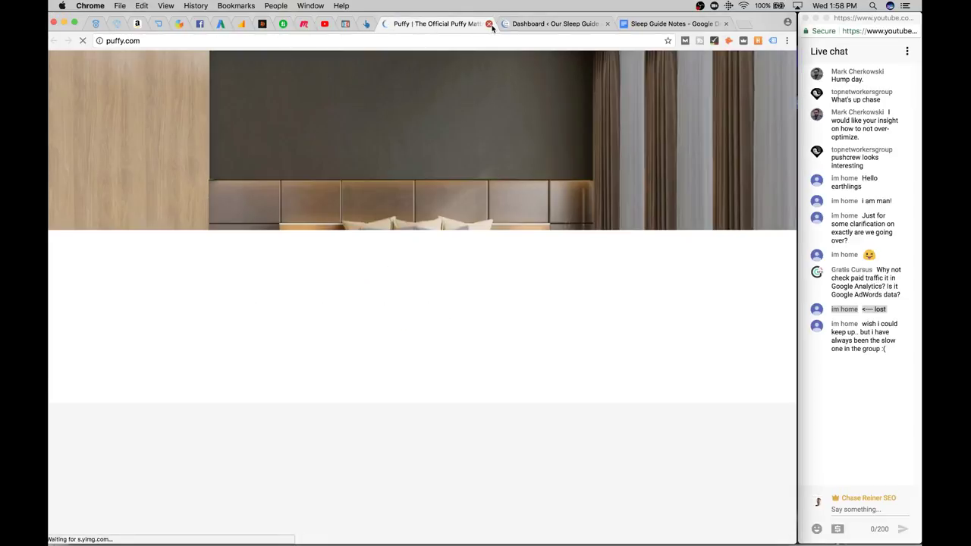
left_click(490, 23)
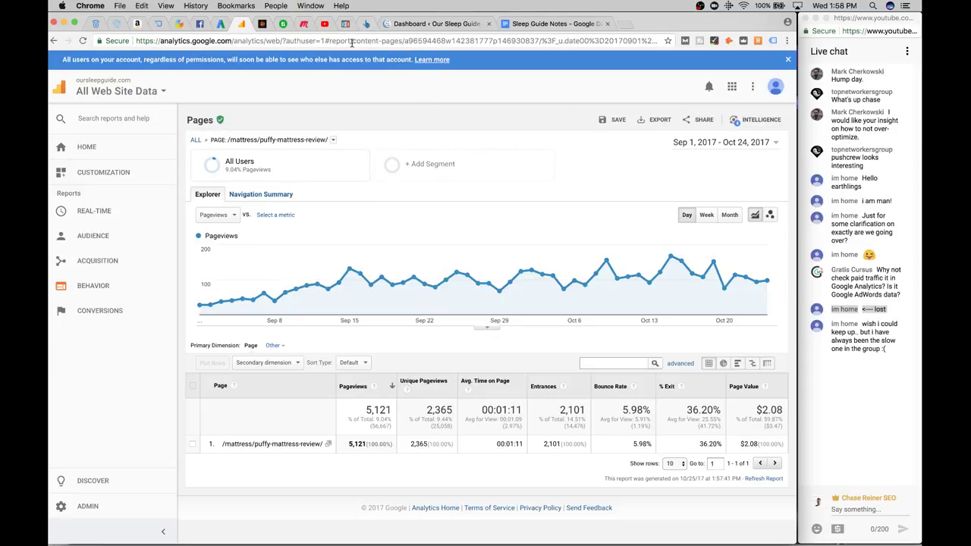
key("super+shift+t")
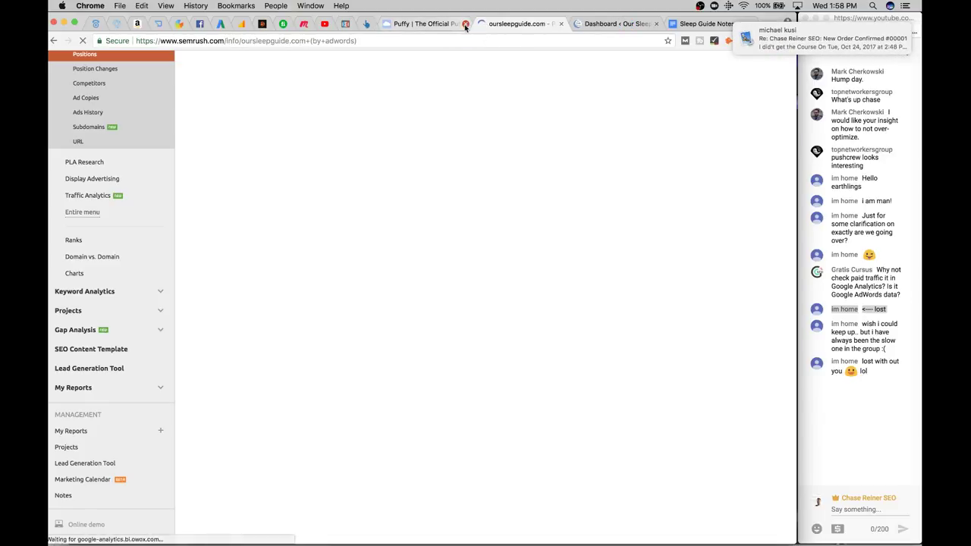
Close the Puffy and SEMrush tabs and bring the Puffy review window back from Google Analytics
left_click(465, 24)
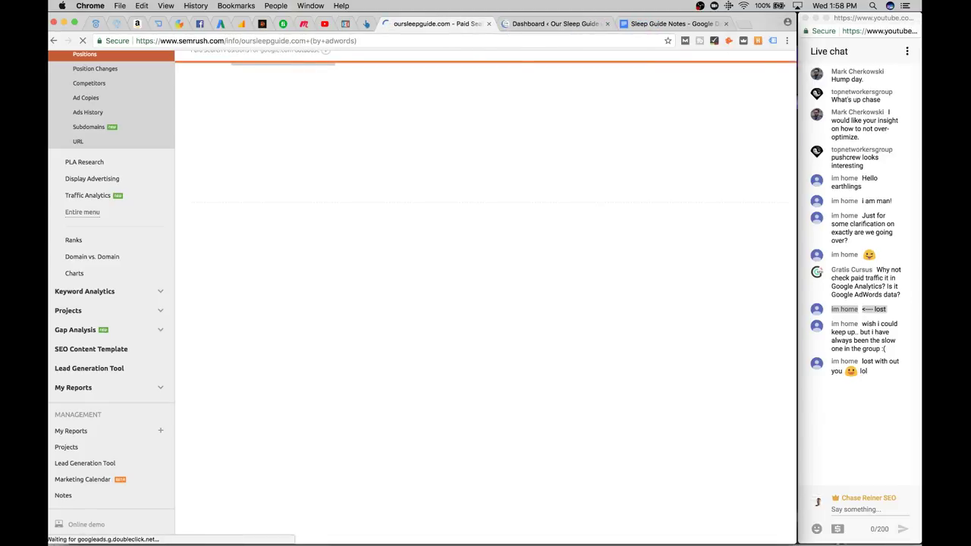
left_click(488, 24)
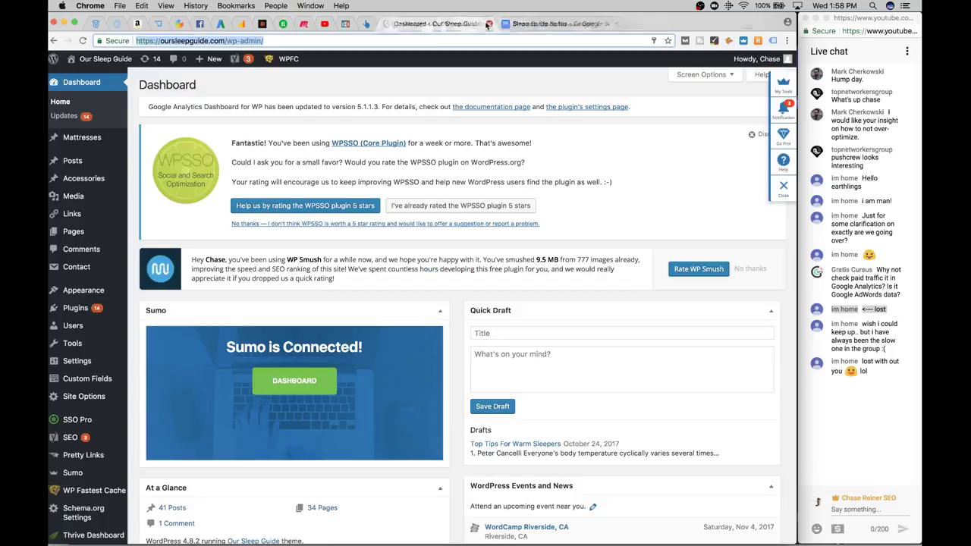
left_click(242, 24)
left_click(330, 445)
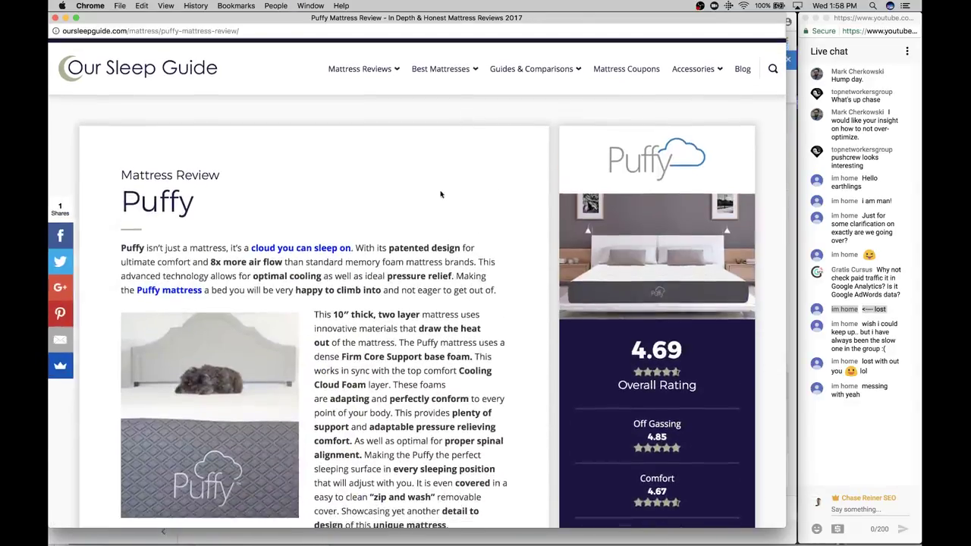
Scroll through the Puffy mattress review page
scroll(394, 332, "down", 3)
scroll(394, 331, "up", 3)
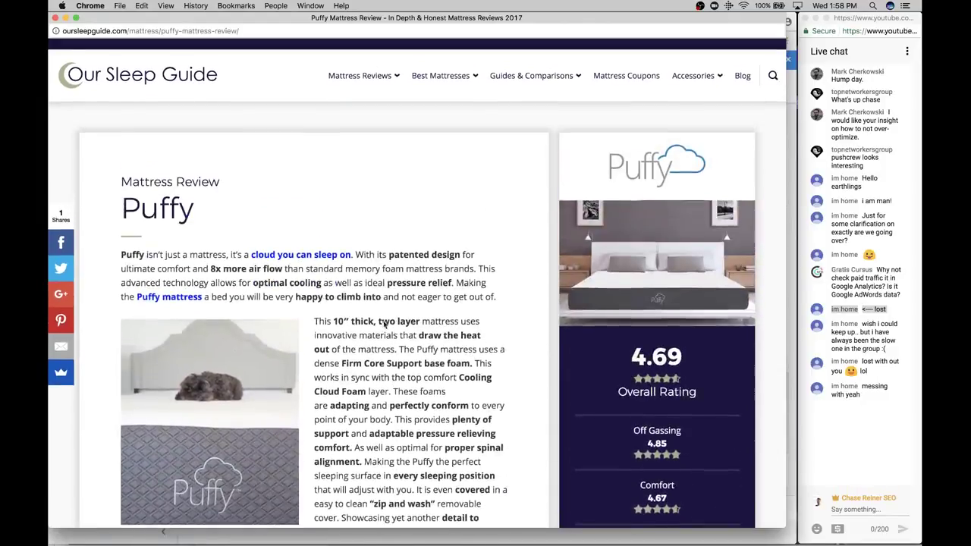
scroll(359, 273, "down", 6)
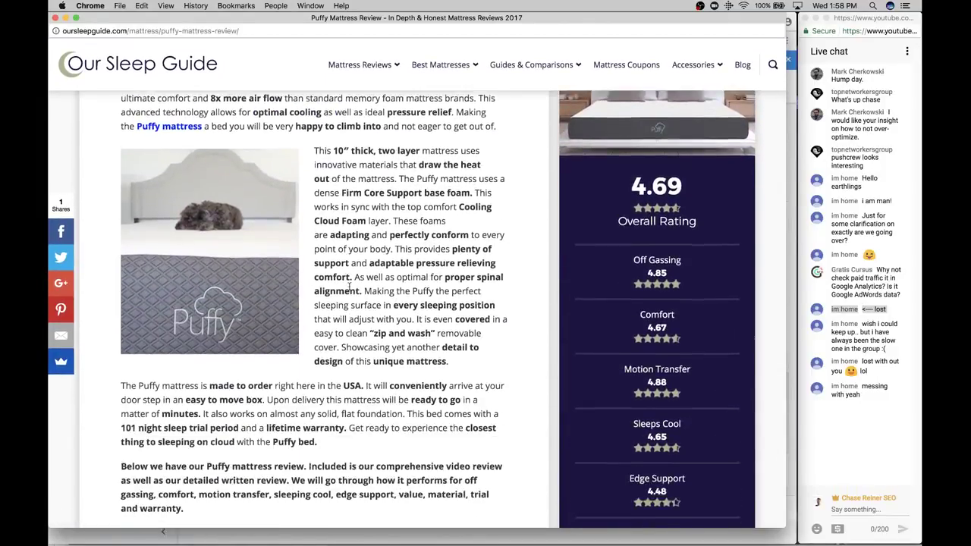
scroll(350, 290, "down", 15)
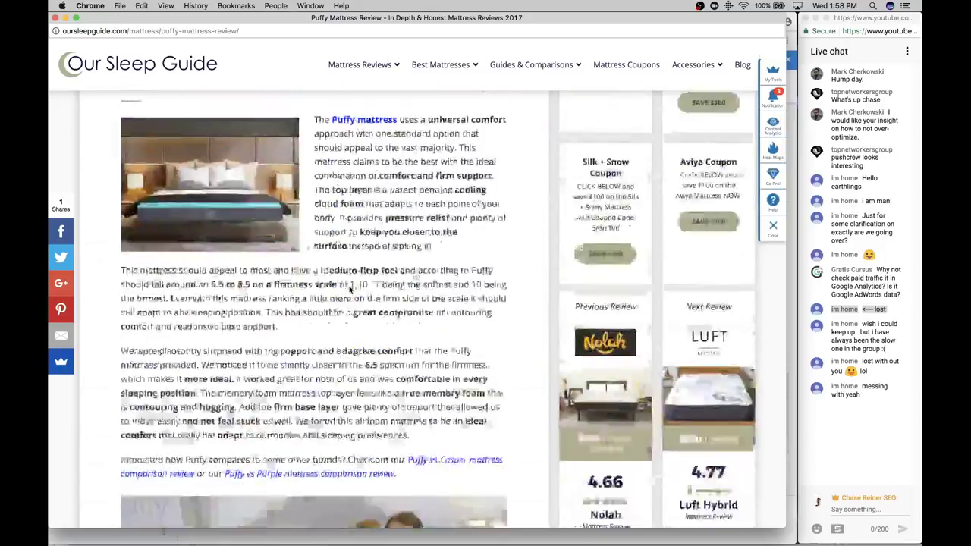
scroll(349, 290, "down", 12)
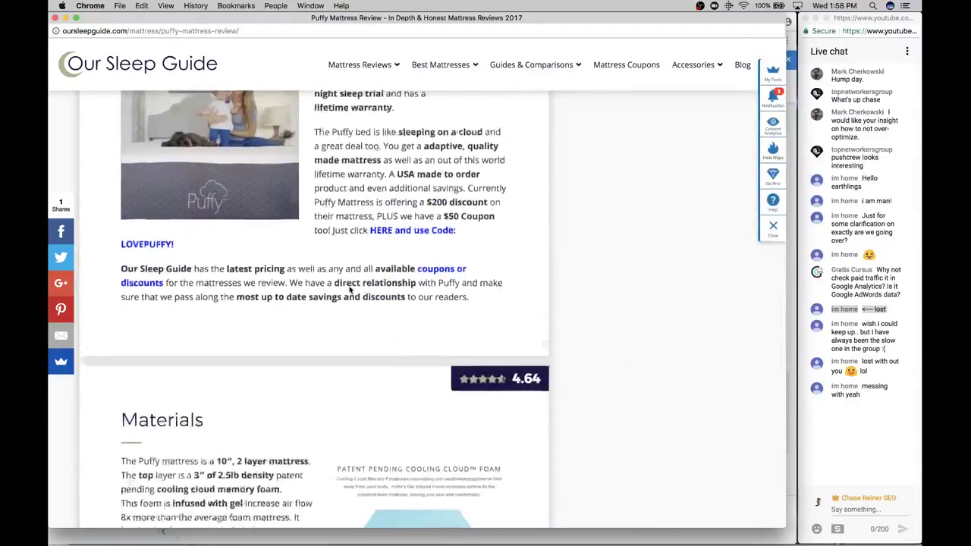
scroll(350, 289, "up", 7)
scroll(350, 290, "up", 20)
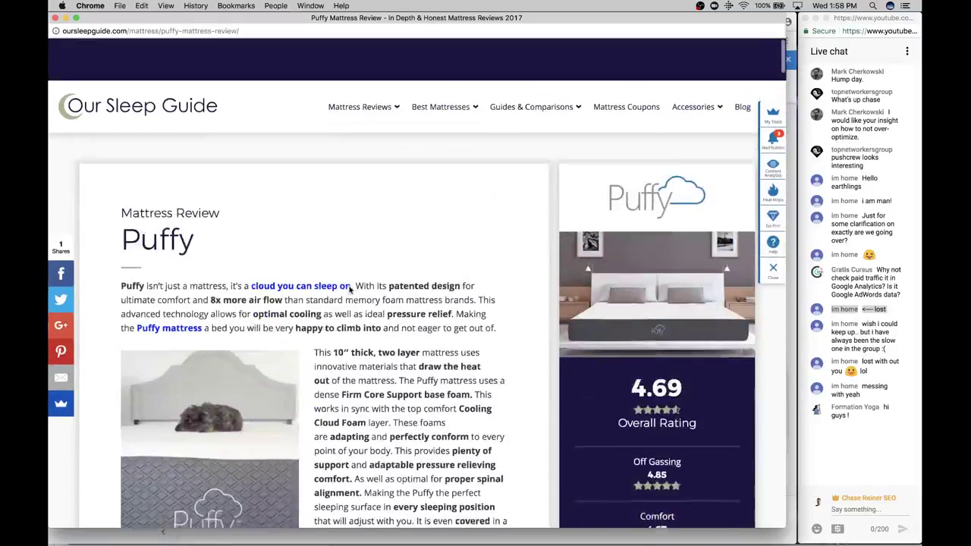
Visit the Best Mattresses 2017 and Mattress Coupons pages, then close the Our Sleep Guide window
mouse_move(440, 65)
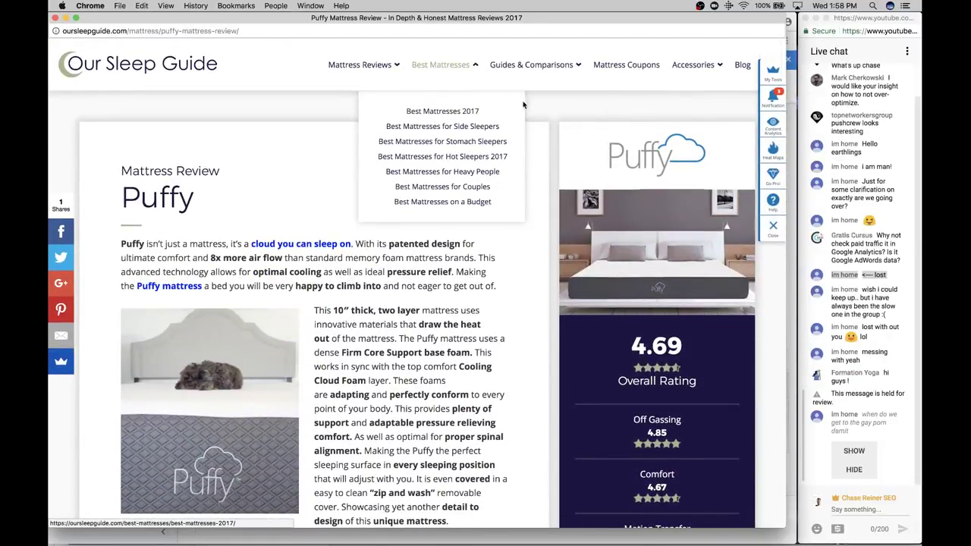
left_click(475, 115)
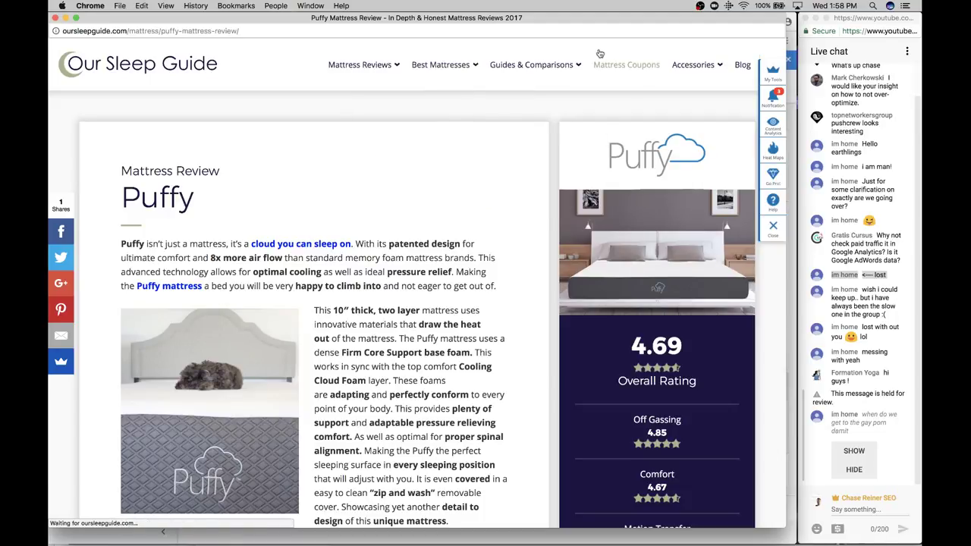
mouse_move(561, 81)
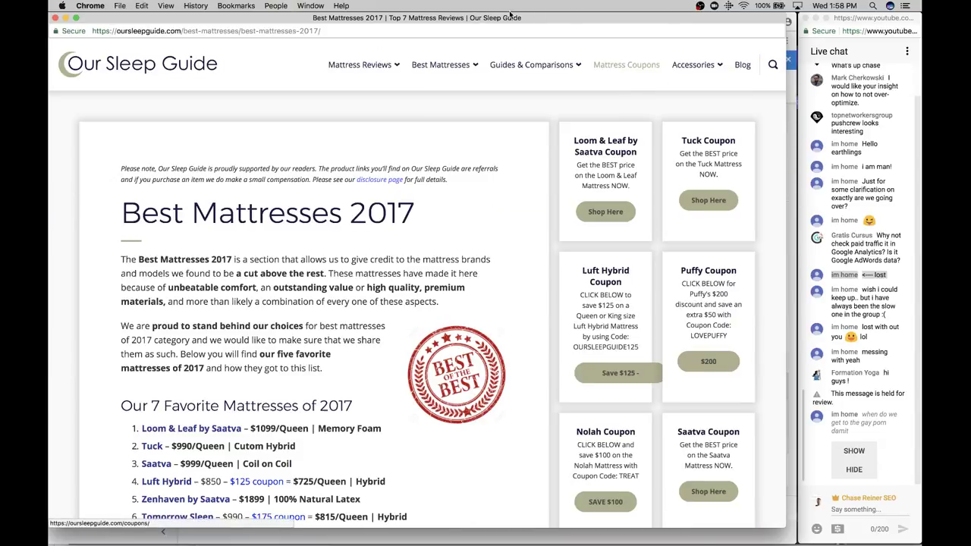
left_click(628, 68)
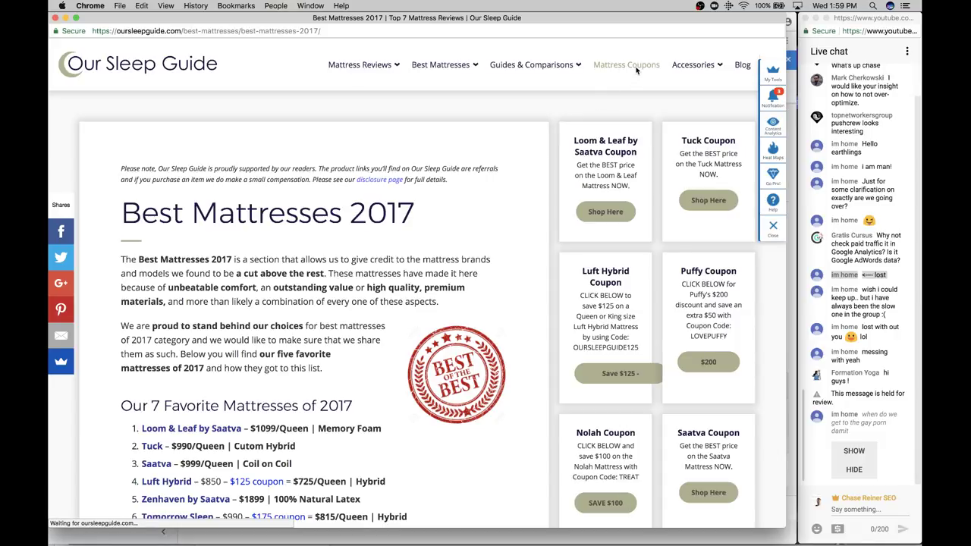
left_click(55, 19)
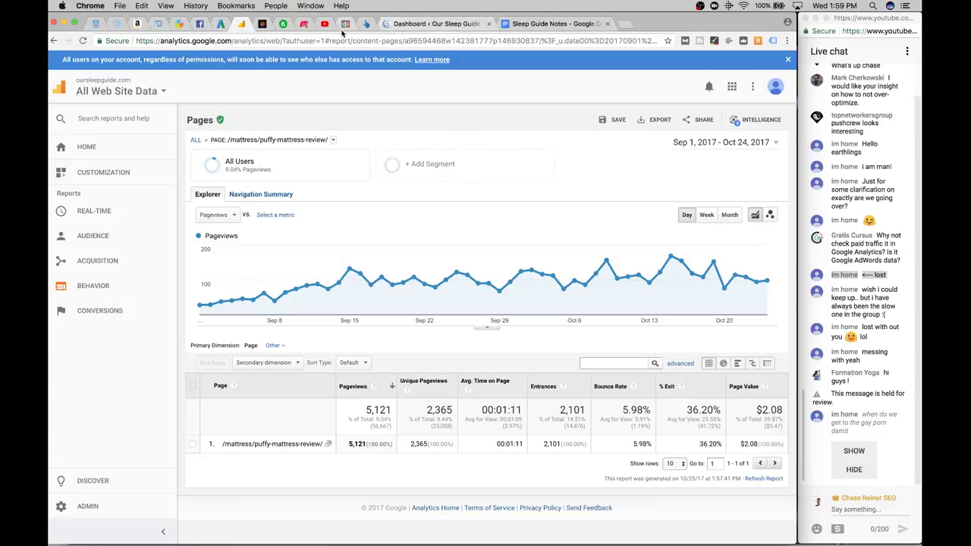
Back in Sleep Guide Notes, indent the empty item 4 under the October questions
left_click(549, 23)
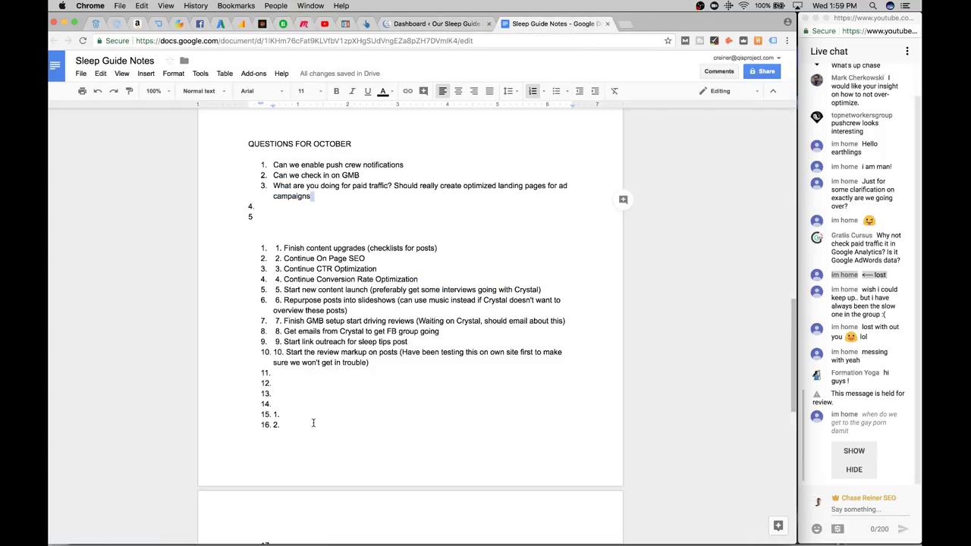
left_click(311, 206)
key("Tab")
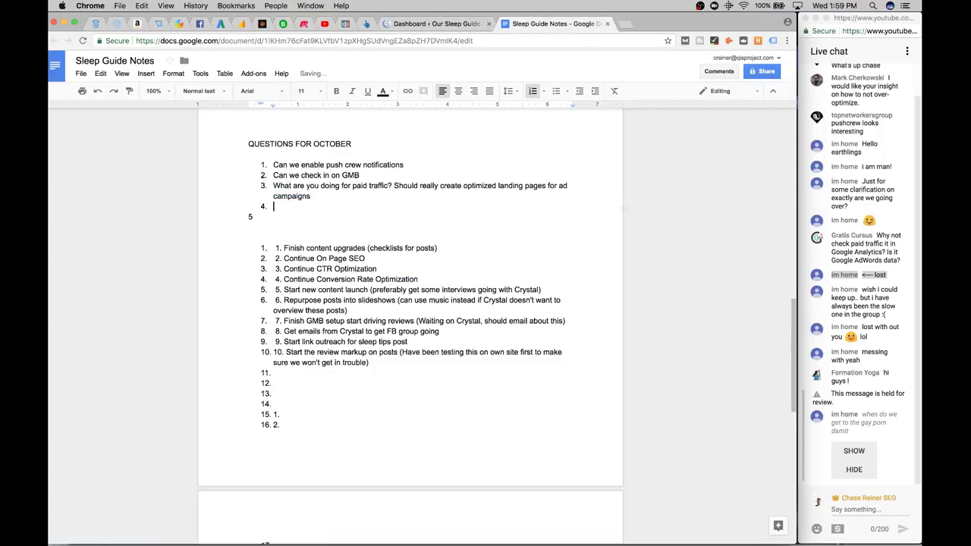
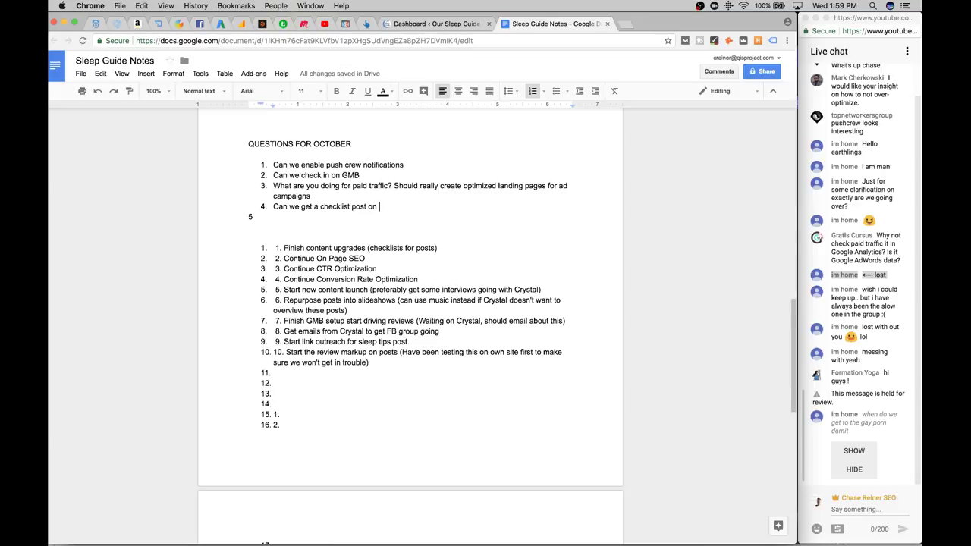
Briefly reopen and close the SEMrush paid search report, then return to the Sleep Guide Notes
key("super+shift+t")
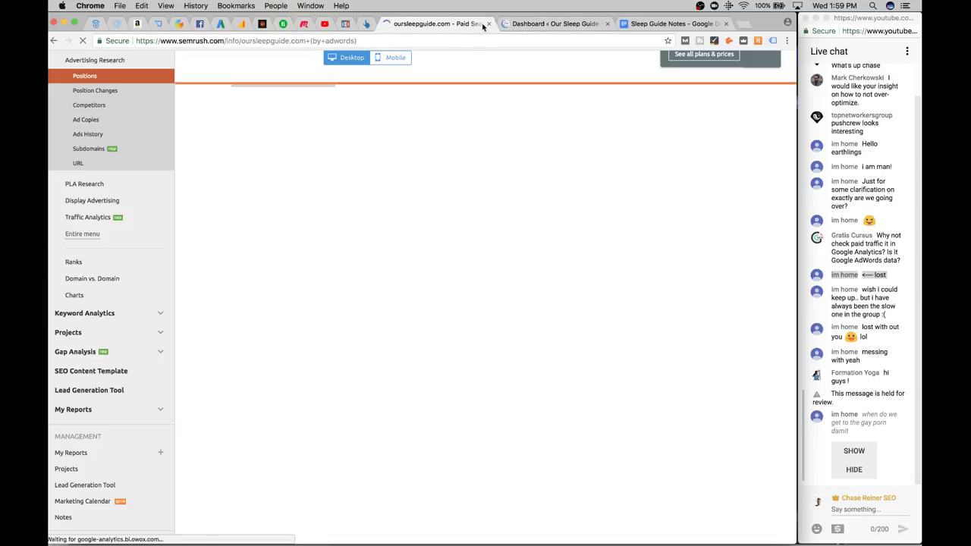
key("super+w")
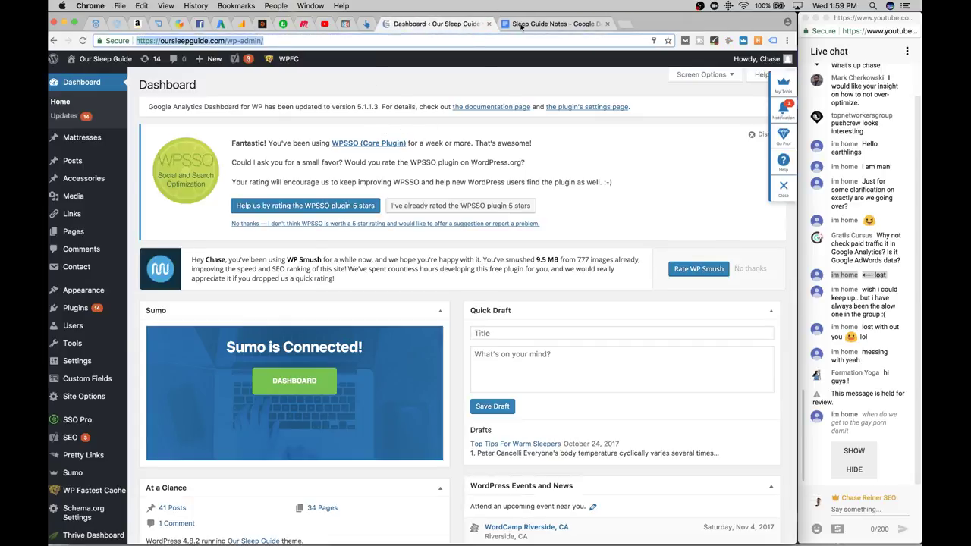
left_click(520, 24)
key("super+Tab")
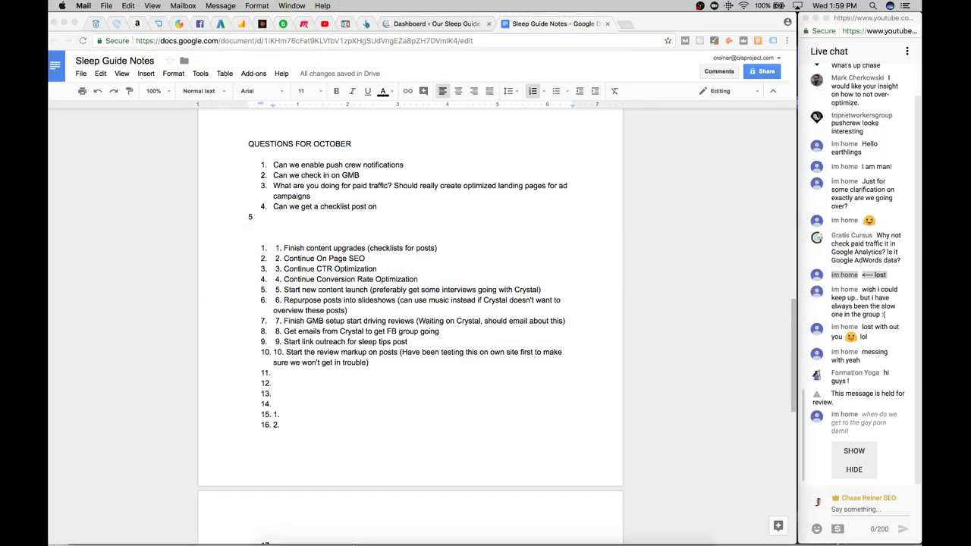
Open the Puffy mattress review page from the Google Analytics Pages report
left_click(242, 26)
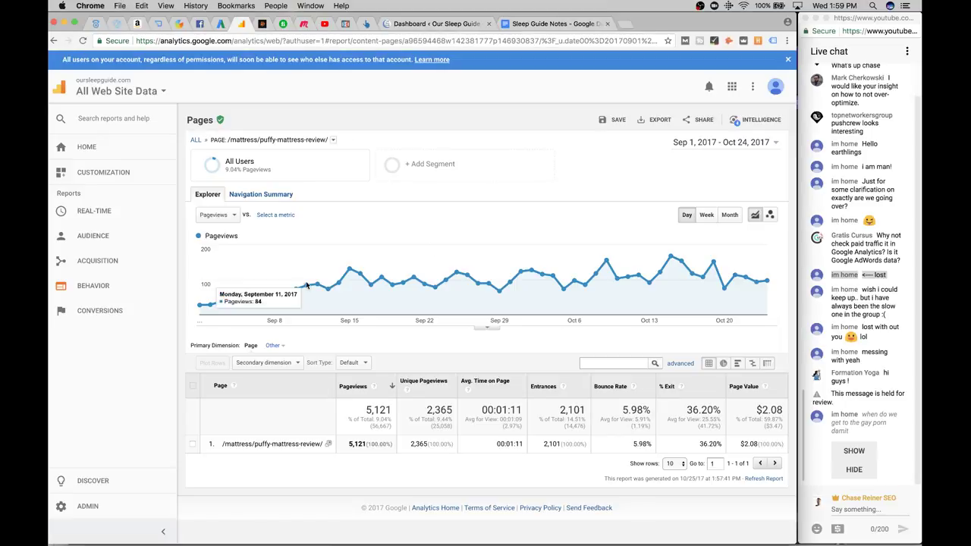
left_click(328, 444)
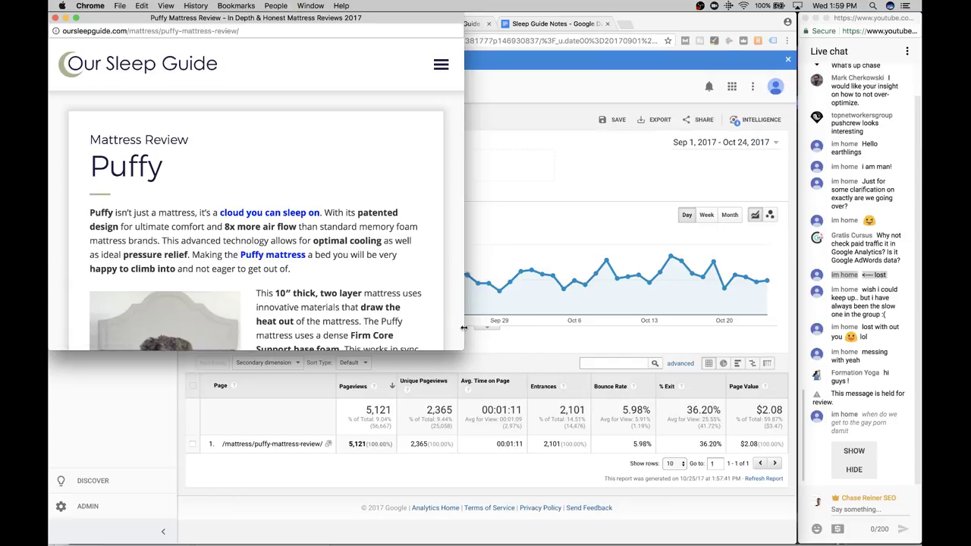
left_click(854, 469)
left_click(383, 224)
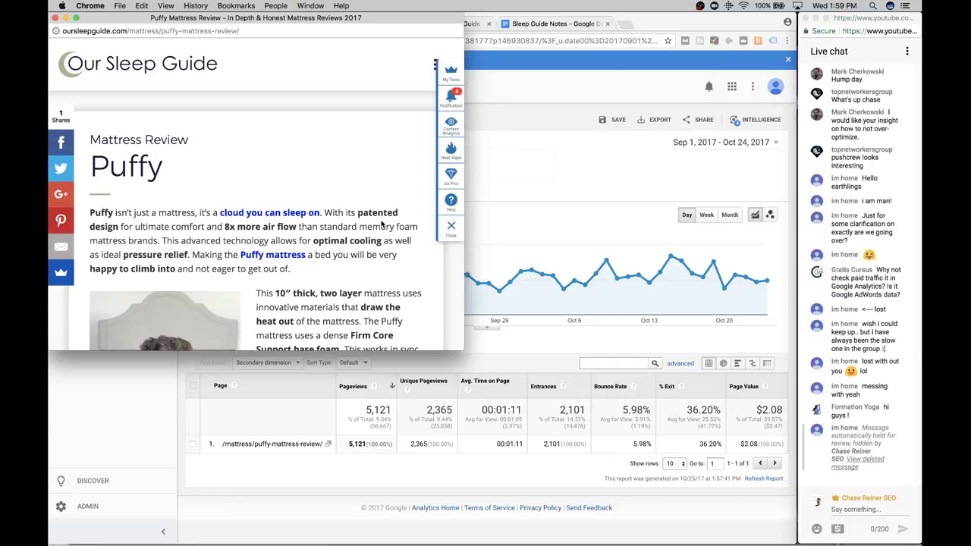
Resize the Puffy review window, scroll through its ratings, and close it
left_click_drag(461, 350, 727, 472)
scroll(517, 391, "down", 5)
scroll(517, 390, "down", 5)
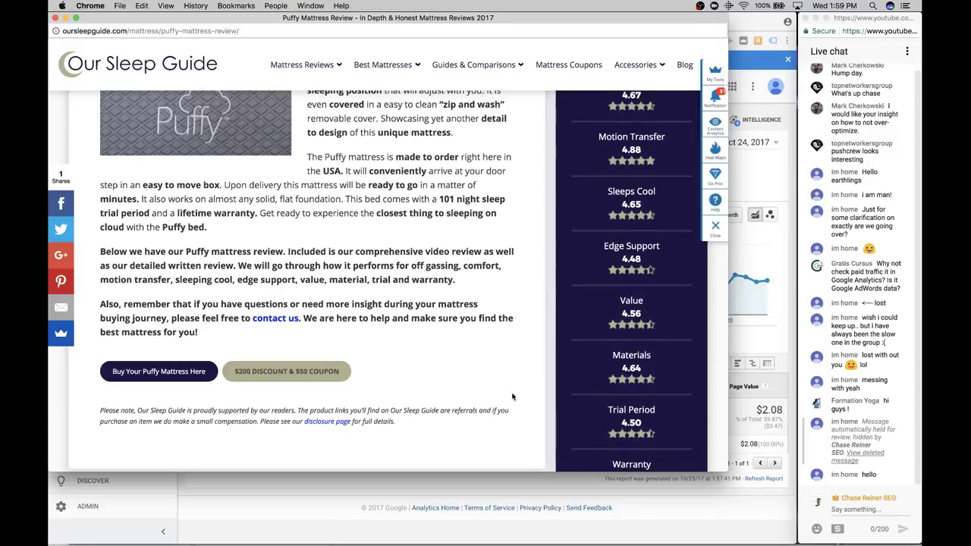
scroll(491, 401, "up", 3)
scroll(489, 402, "up", 5)
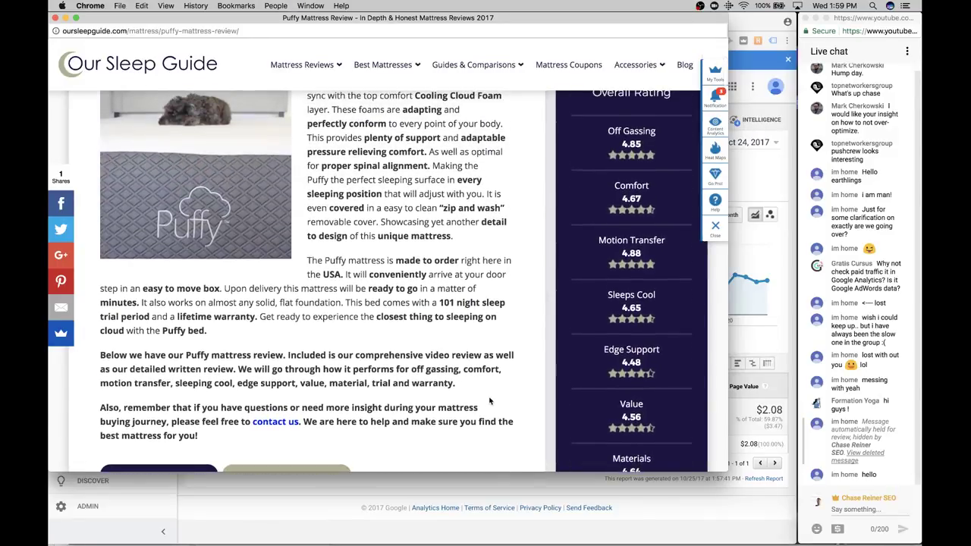
scroll(344, 196, "up", 3)
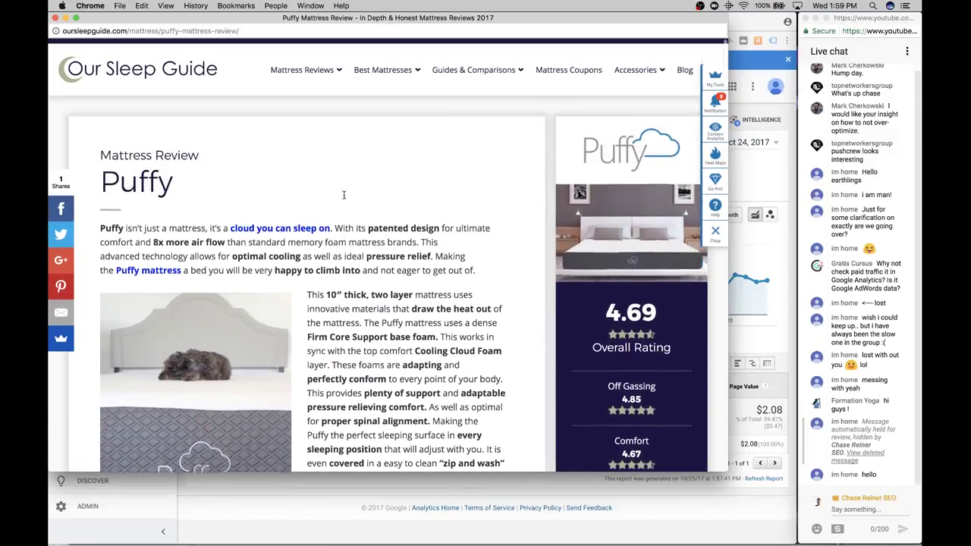
left_click(54, 17)
Extend question 4 to ask what the target audience would be interested in
left_click(525, 25)
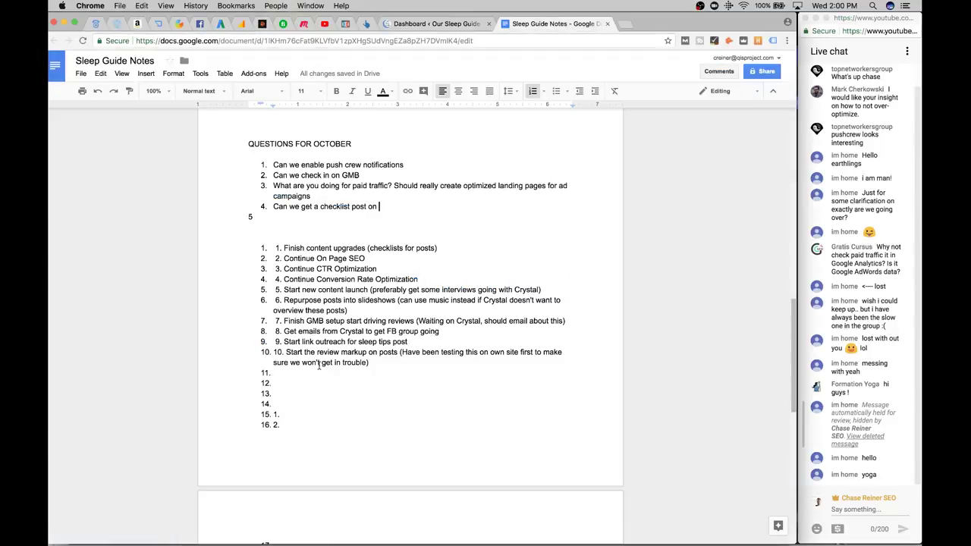
type("wha")
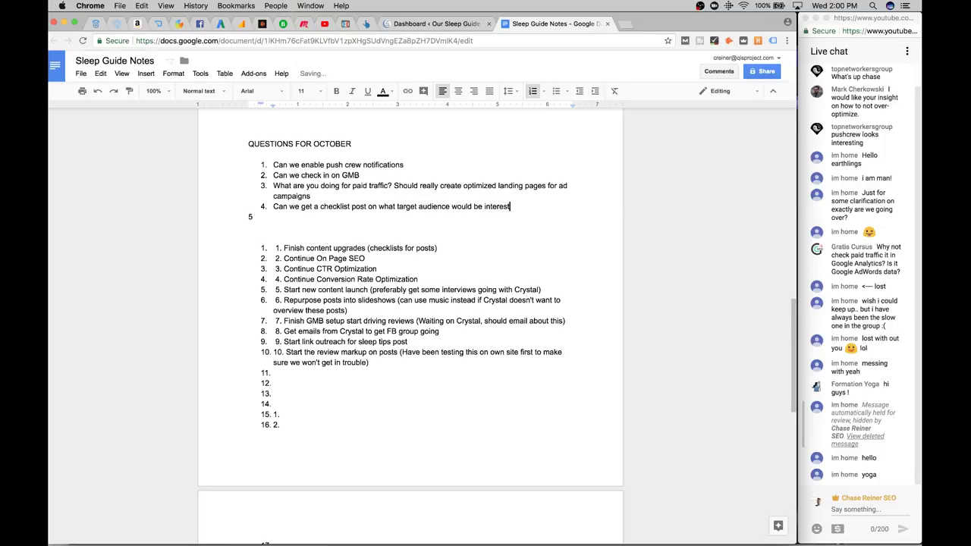
left_click(362, 219)
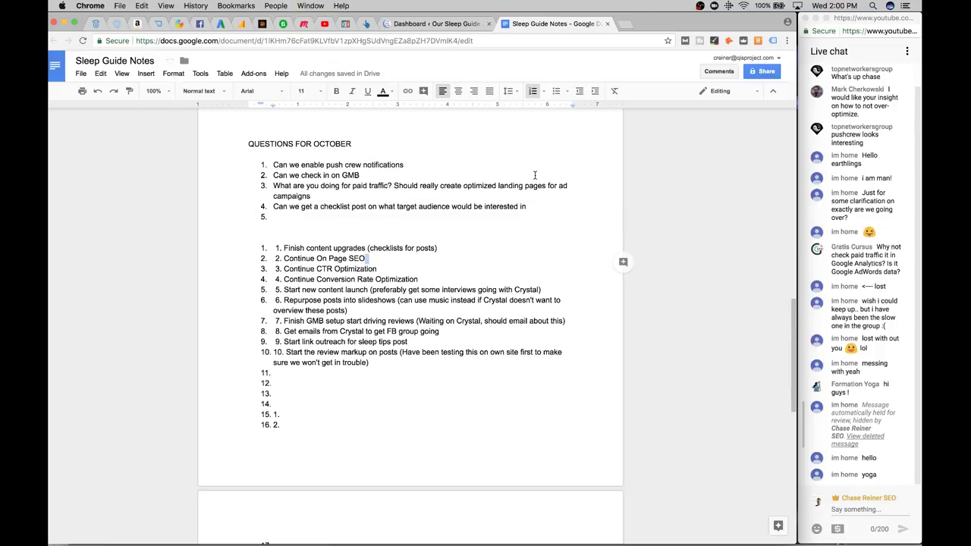
left_click(457, 24)
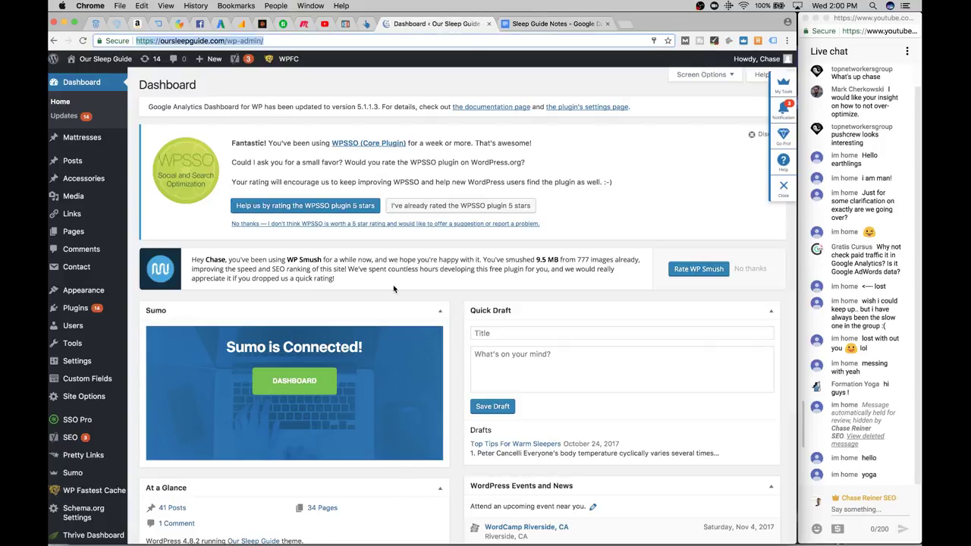
scroll(393, 287, "down", 3)
left_click(552, 24)
left_click(450, 24)
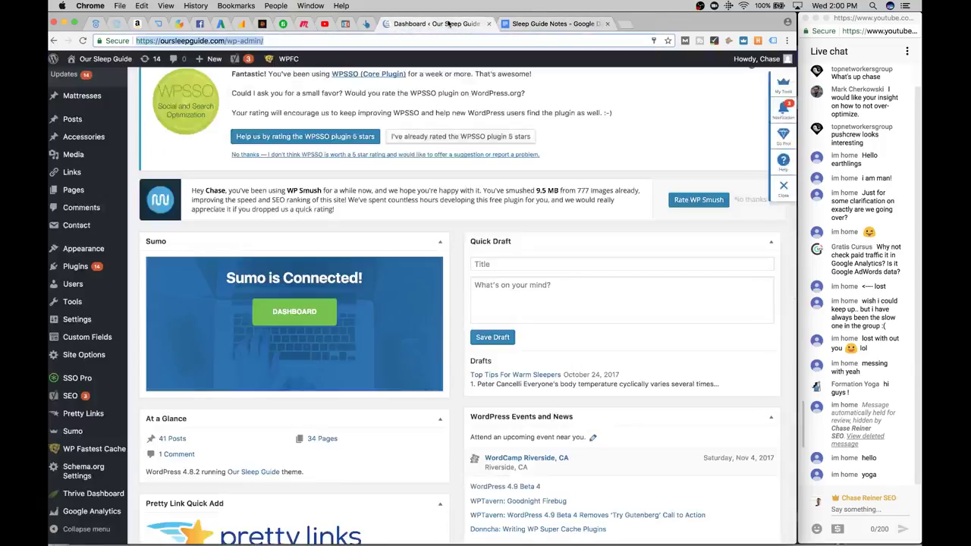
scroll(251, 260, "down", 4)
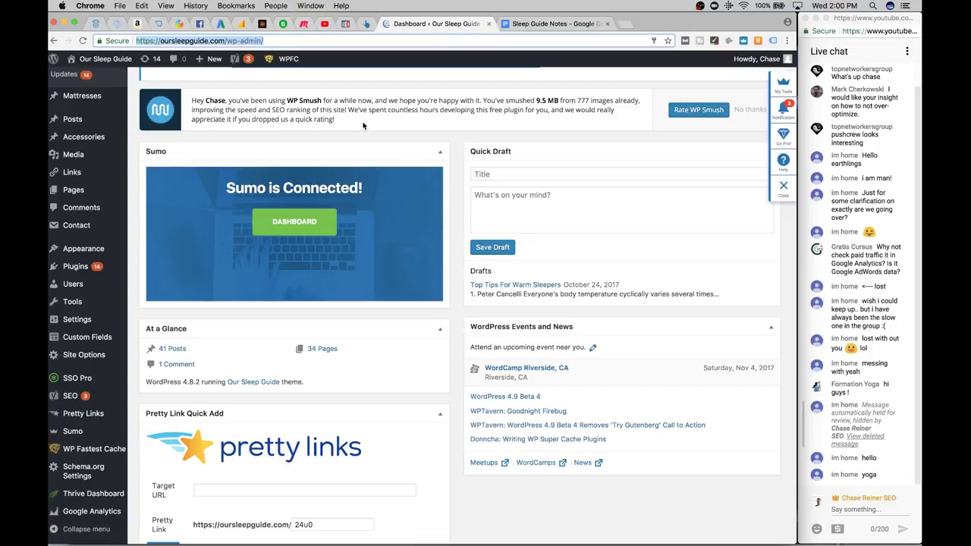
scroll(118, 281, "up", 1)
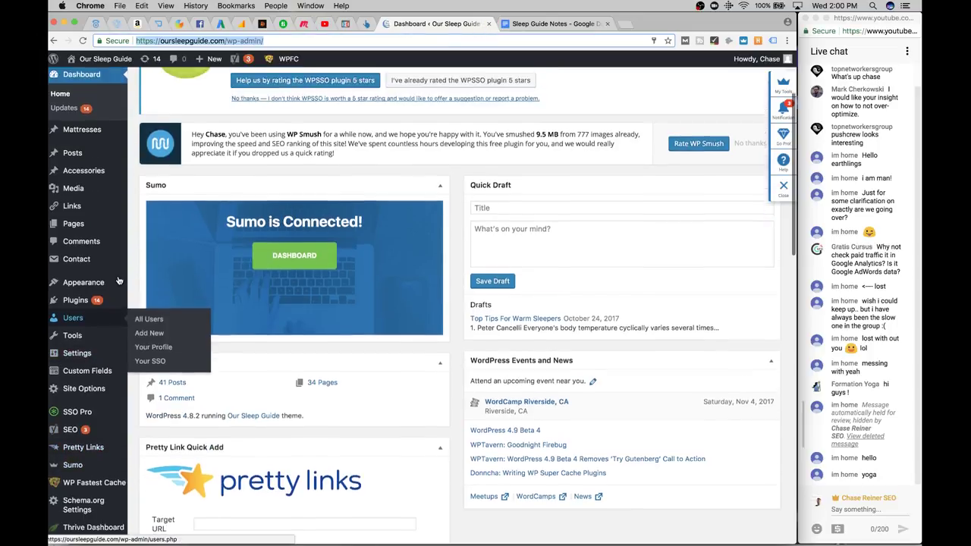
scroll(114, 319, "up", 3)
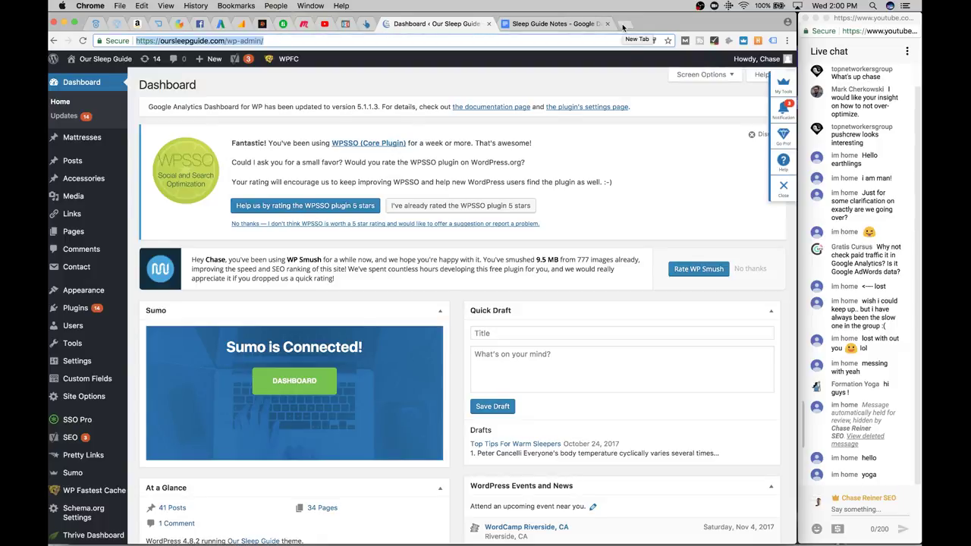
Load chasereiner.com and open the Best SEO Tools For 2018 article from SEO Guides
left_click(623, 27)
type("cha")
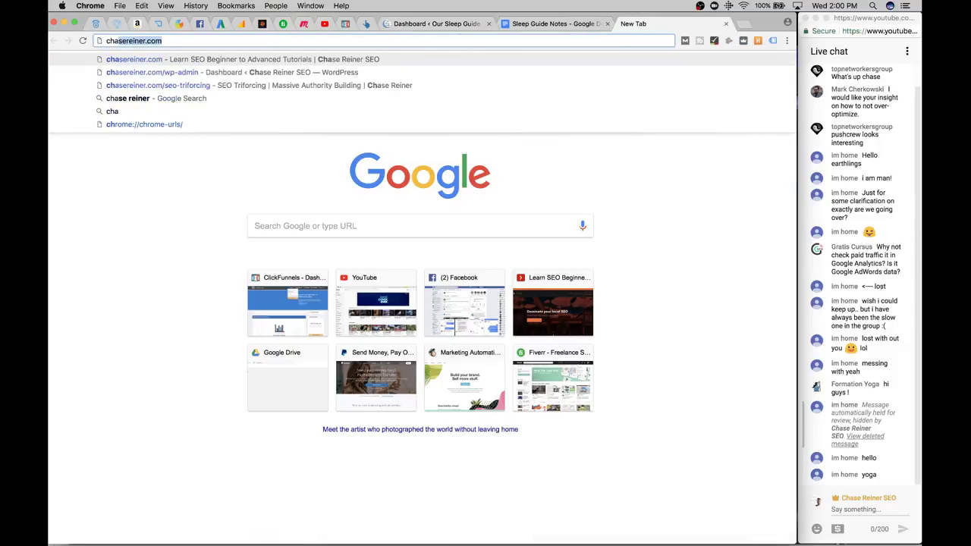
key("Return")
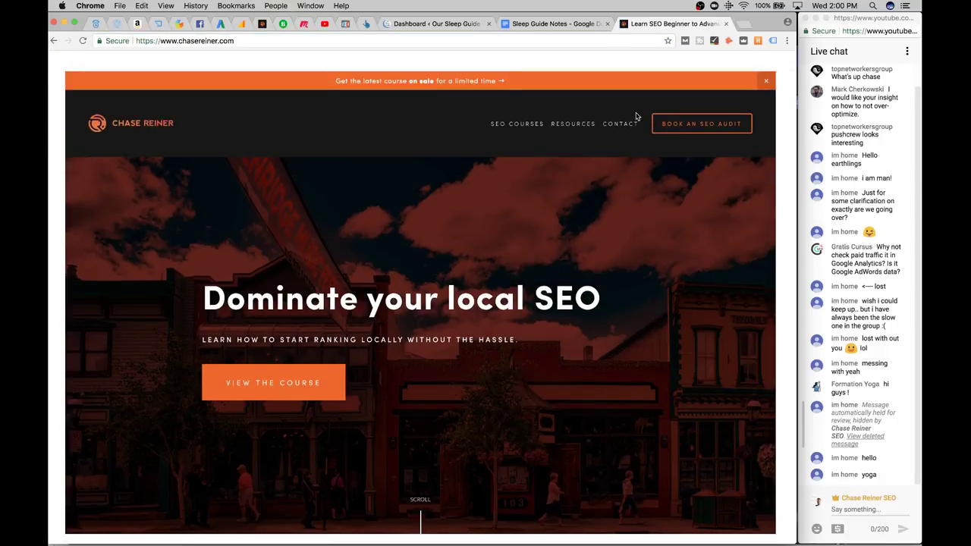
mouse_move(566, 122)
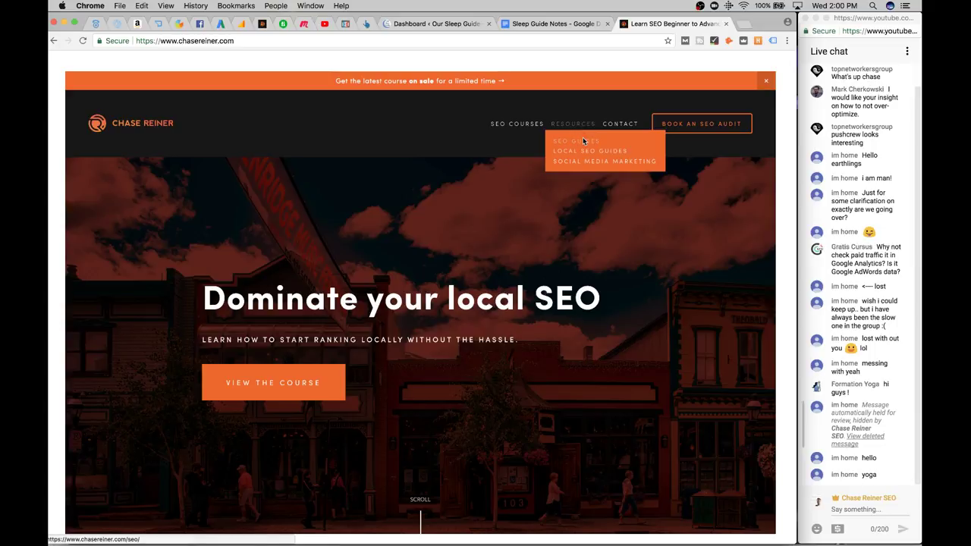
left_click(583, 140)
scroll(385, 223, "down", 7)
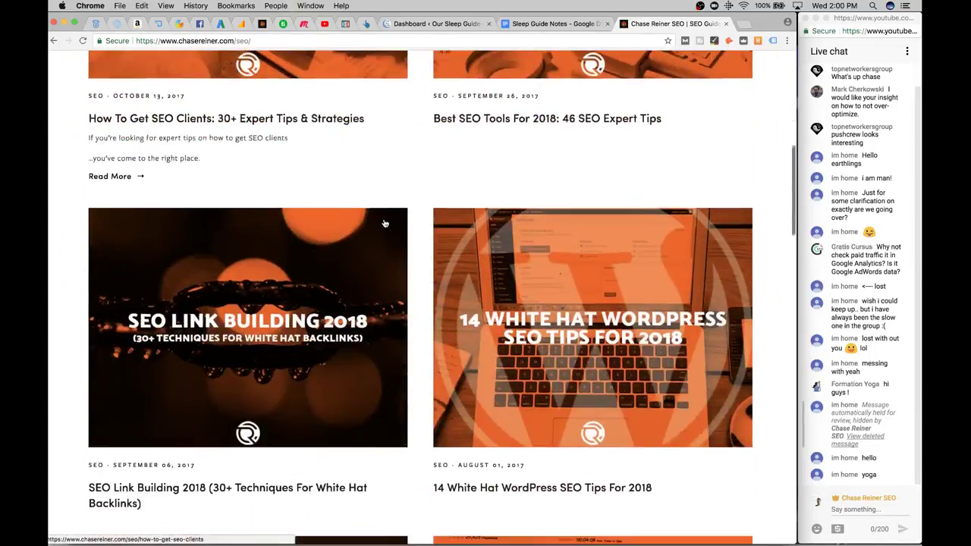
scroll(385, 223, "up", 2)
left_click(518, 148)
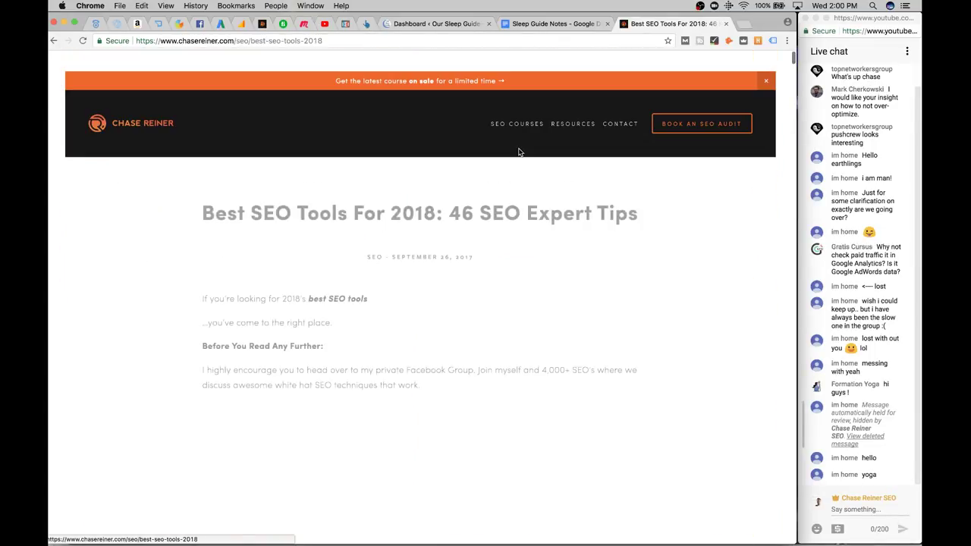
scroll(519, 152, "down", 10)
Search that article for 'review' and step through the matches
key("super+f")
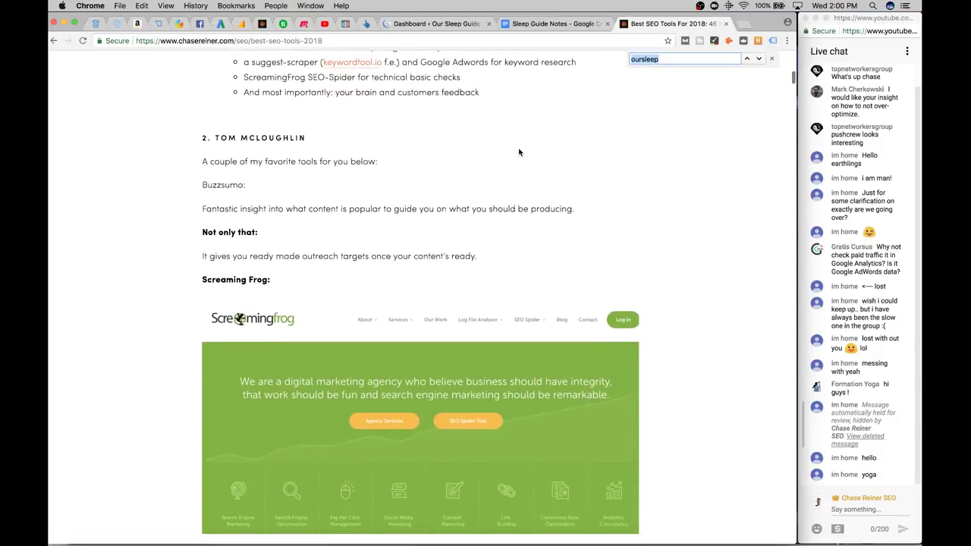
type("review")
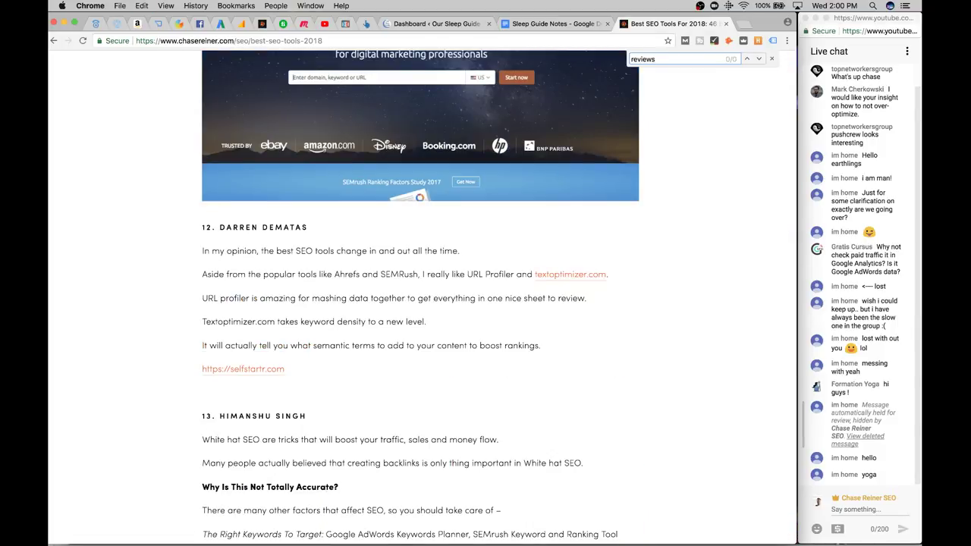
type("s")
key("BackSpace")
key("Return")
key("Return")
key("Return")
key("Return")
key("Return")
key("Return")
scroll(443, 320, "down", 20)
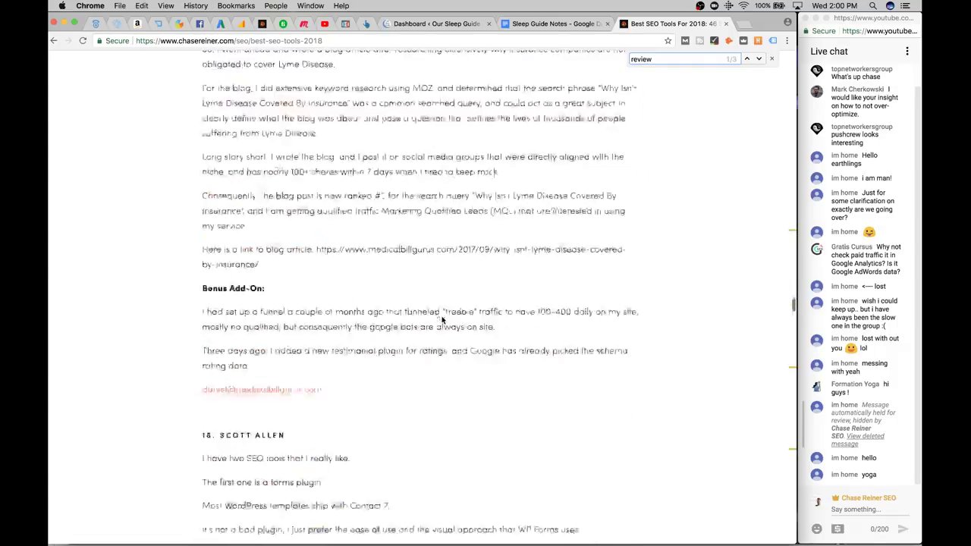
scroll(443, 321, "down", 20)
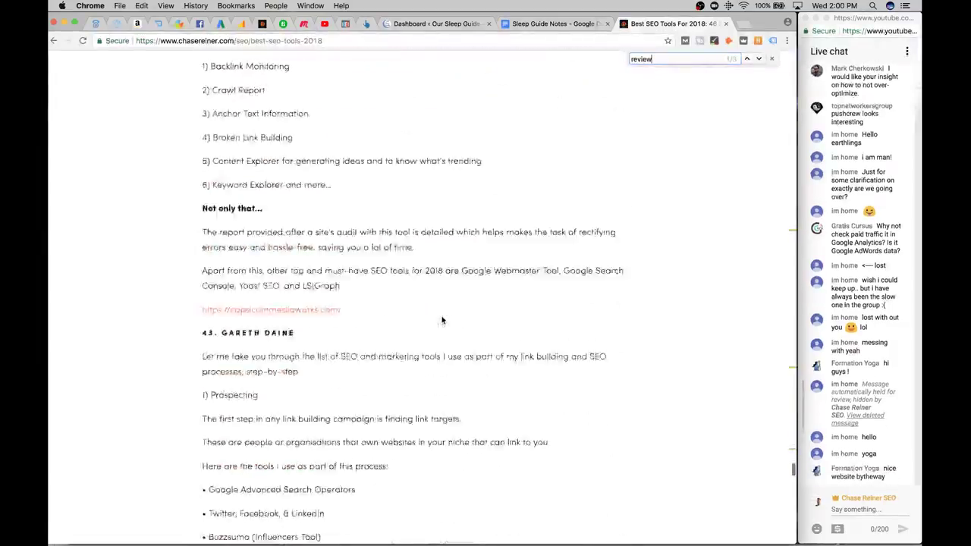
scroll(442, 320, "down", 20)
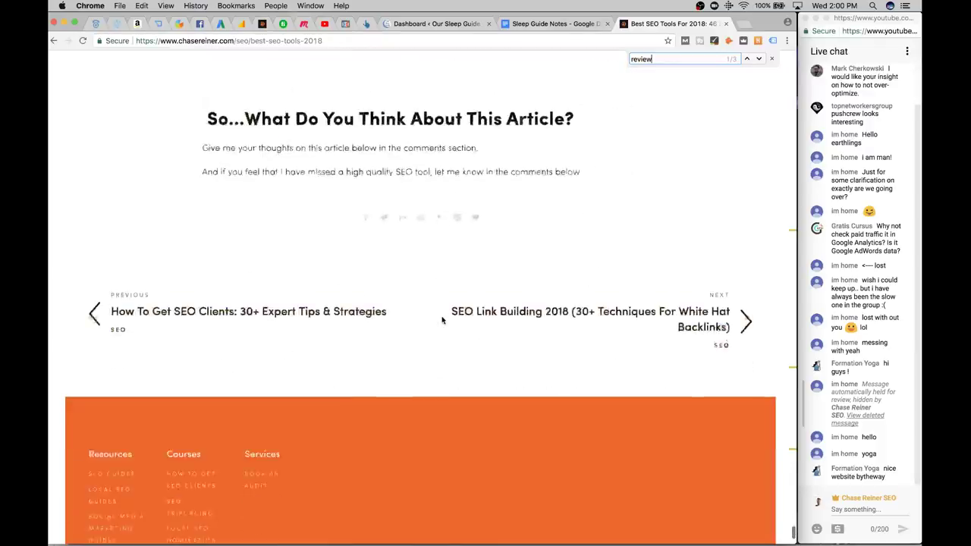
scroll(442, 320, "up", 5)
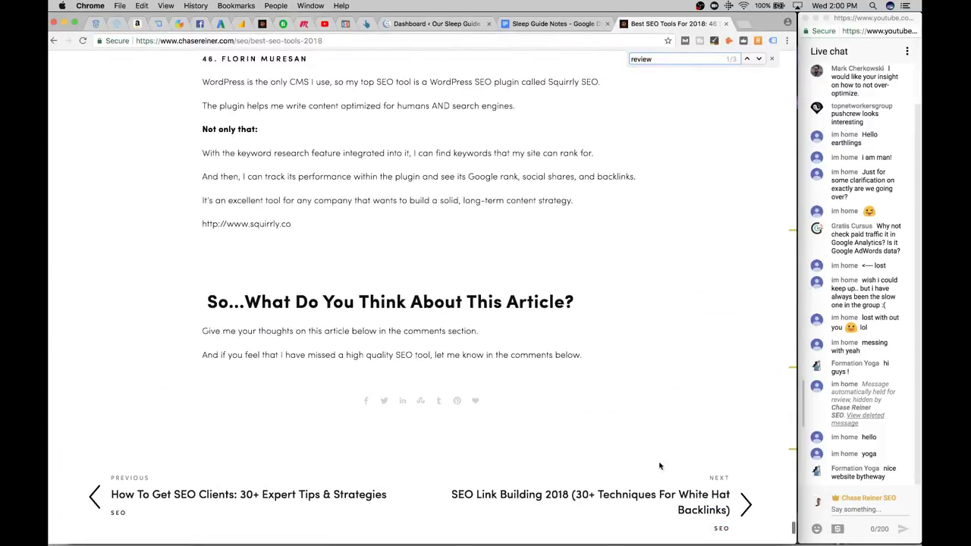
scroll(334, 452, "up", 5)
scroll(258, 425, "down", 7)
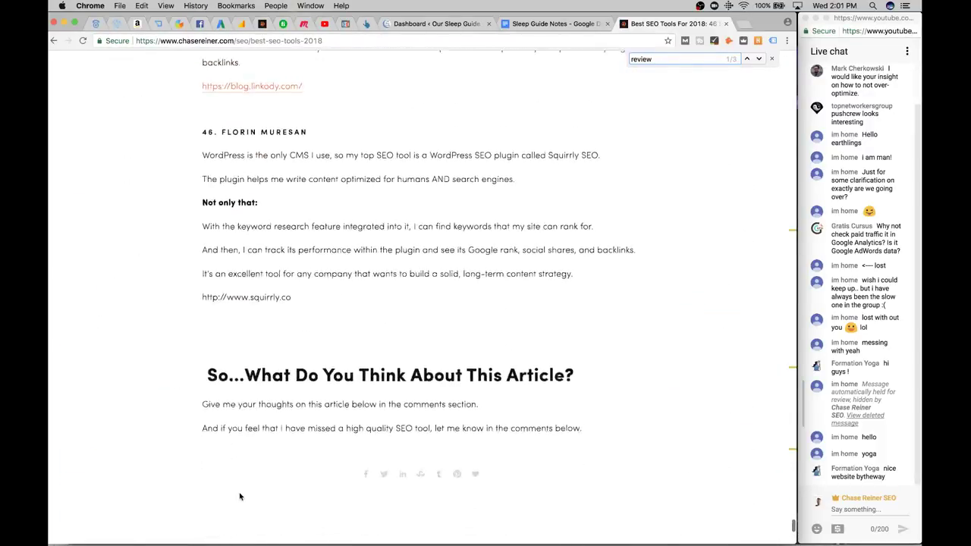
Check the How To Get SEO Clients article for 'review' mentions, then close it
left_click(239, 320)
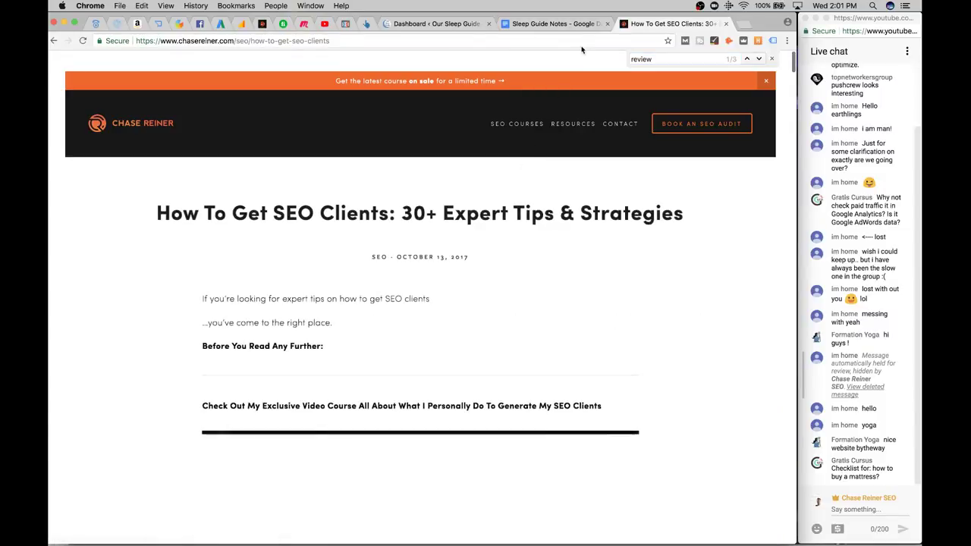
scroll(501, 312, "down", 10)
scroll(501, 311, "down", 5)
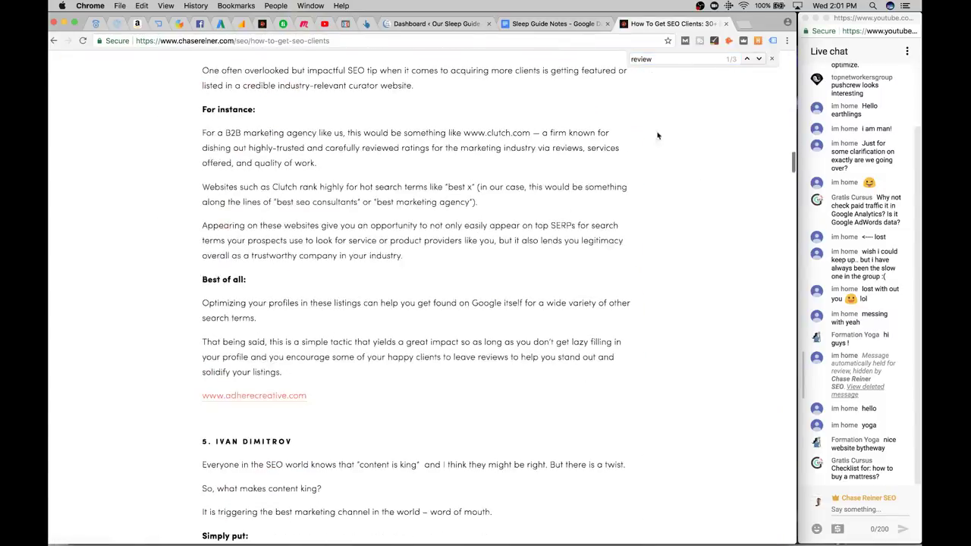
key("super+f")
key("Return")
key("Return")
key("Return")
key("Return")
key("Return")
key("Return")
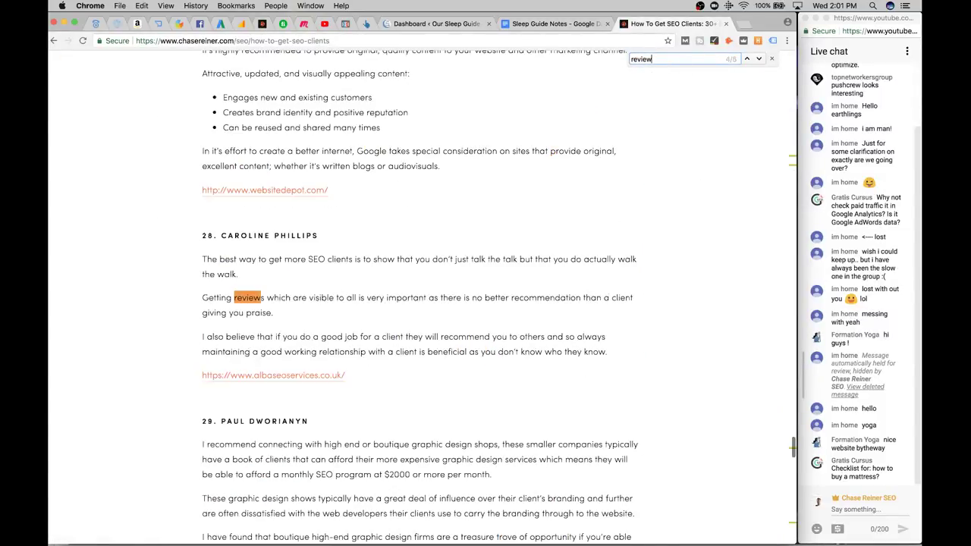
scroll(556, 264, "up", 5)
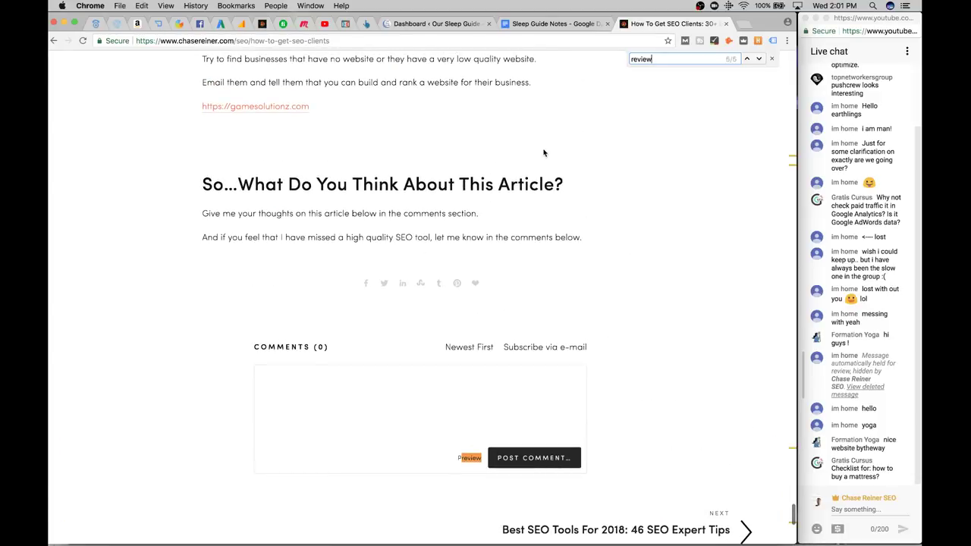
scroll(540, 178, "up", 5)
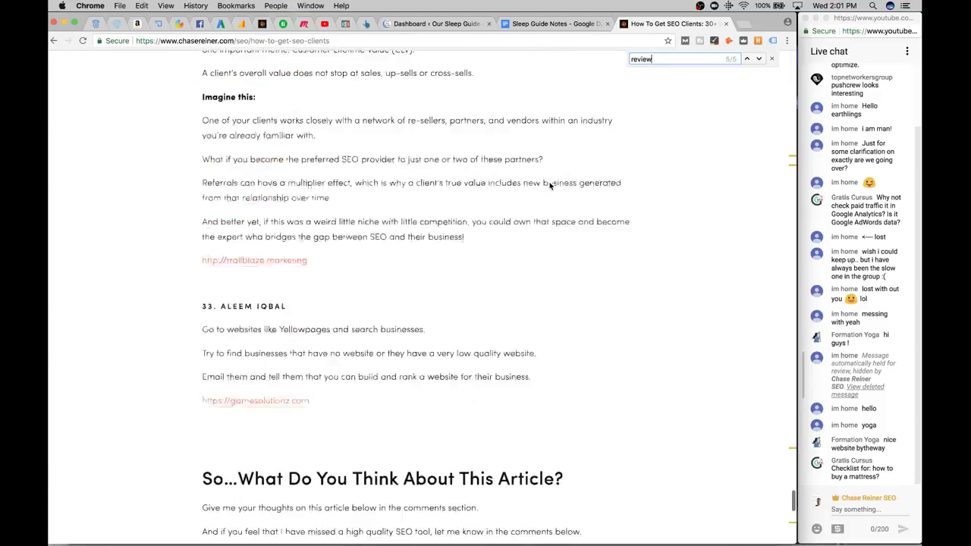
left_click(726, 23)
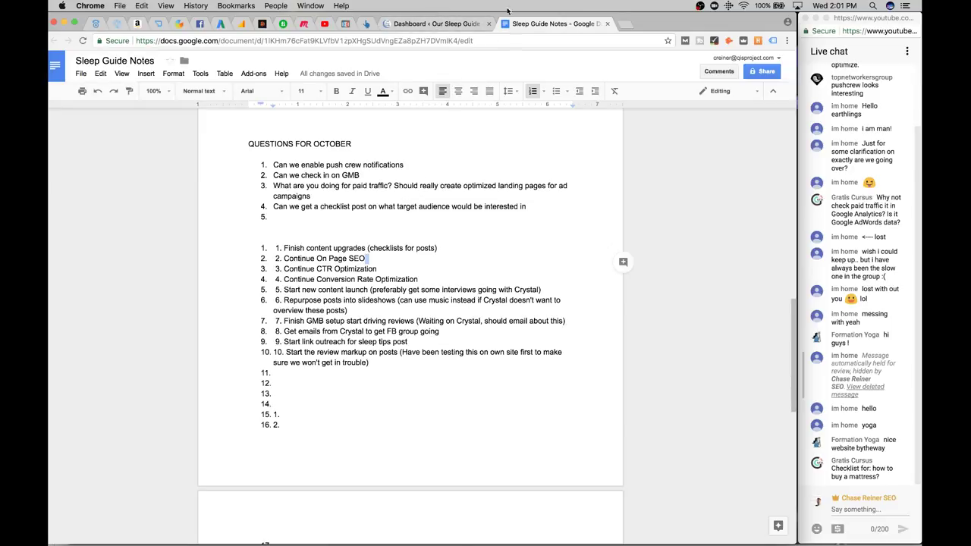
Go to Plugins > Add New in the WordPress dashboard
left_click(452, 23)
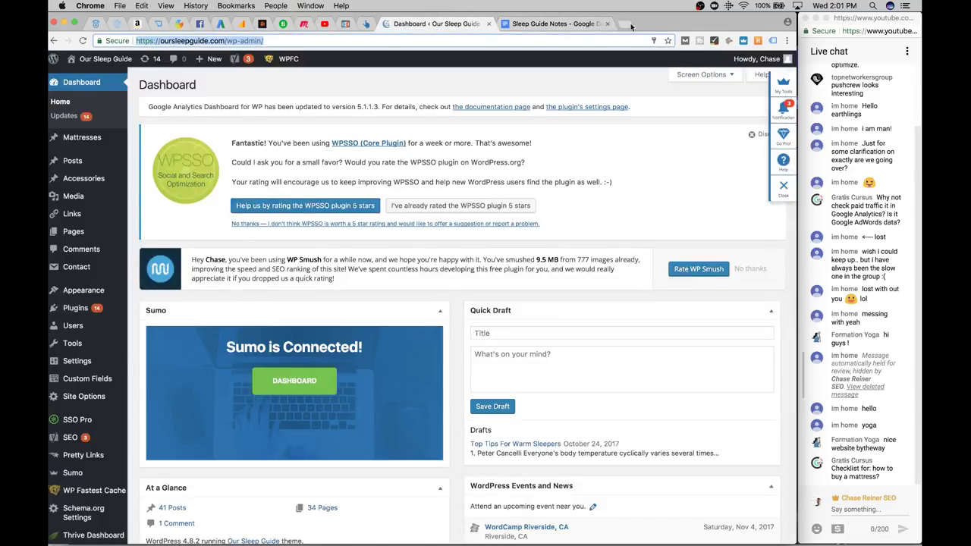
mouse_move(76, 311)
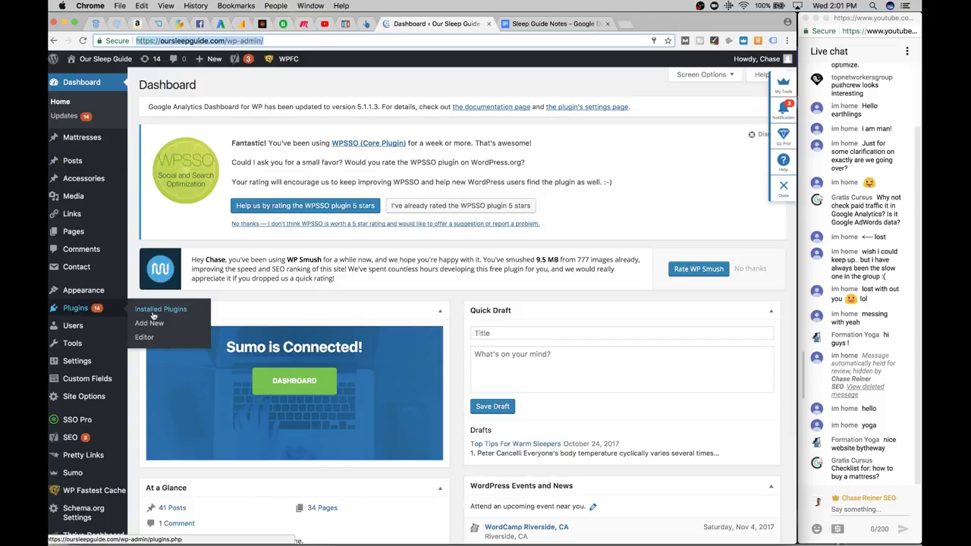
left_click(152, 324)
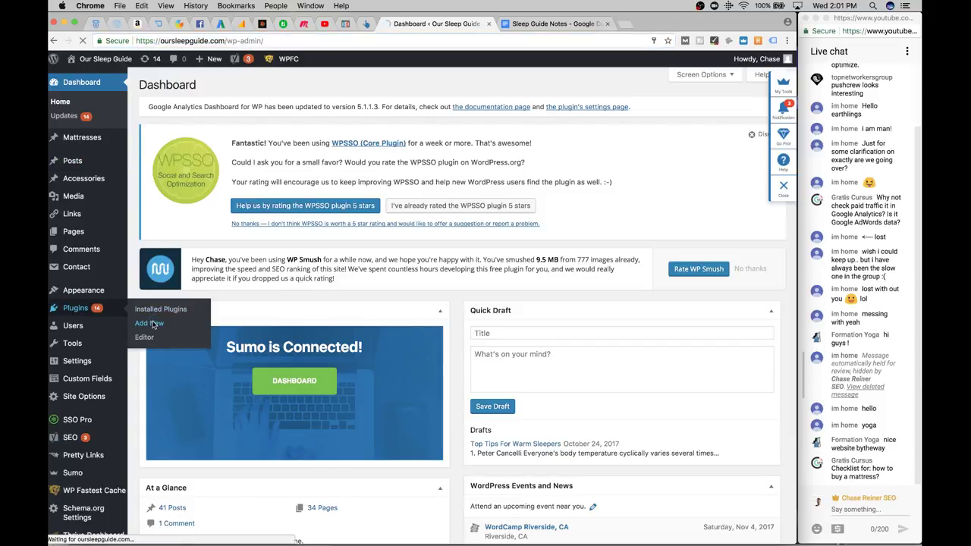
Copy the puffy-mattress-review link from item 16 of the Sleep Guide Notes
left_click(543, 24)
scroll(463, 260, "up", 10)
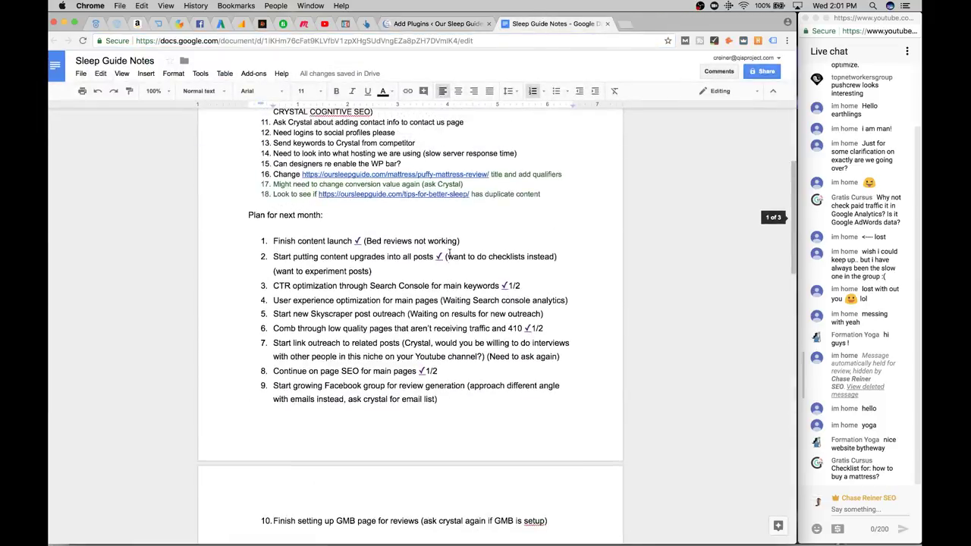
left_click_drag(489, 200, 302, 202)
key("super+c")
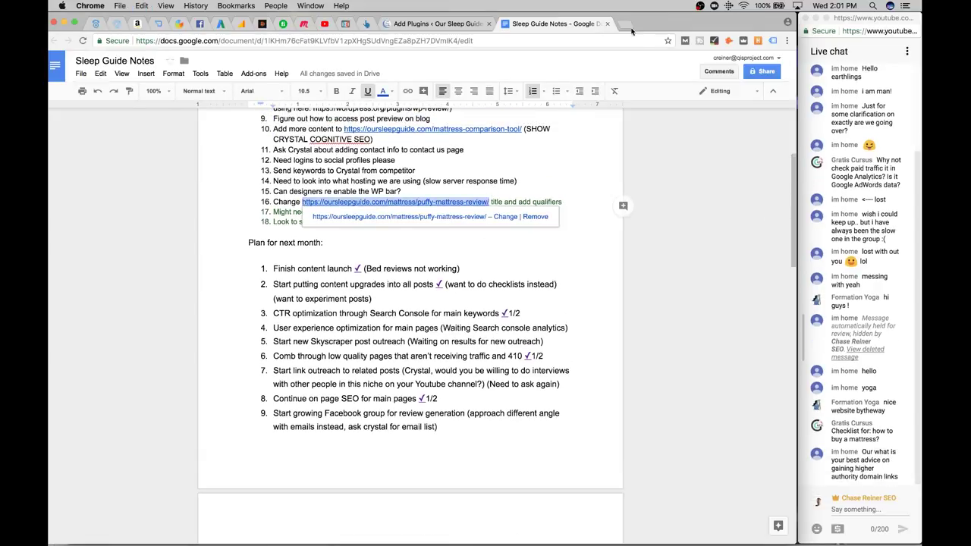
left_click(624, 24)
Search Google for 'theme scanner' and open the Scan WP theme detector result in a new tab
type("wo")
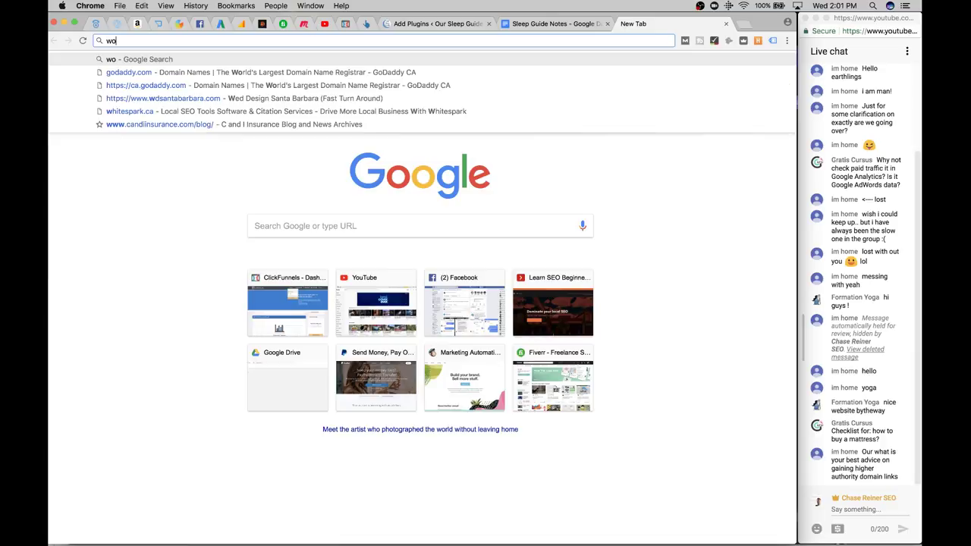
type("rdpress s")
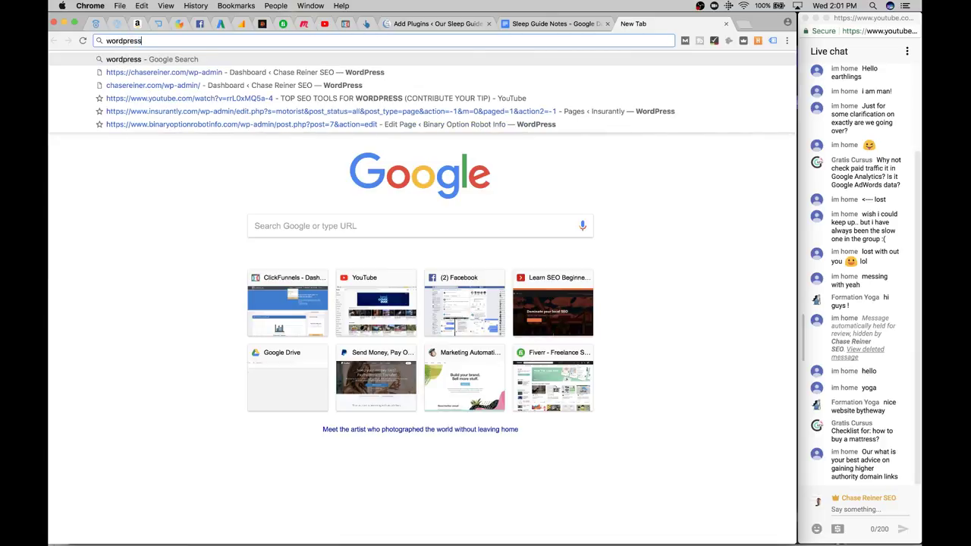
key("BackSpace")
type("t")
key("BackSpace")
key("BackSpace")
key("BackSpace")
key("BackSpace")
key("BackSpace")
key("BackSpace")
key("BackSpace")
key("BackSpace")
key("BackSpace")
key("BackSpace")
key("BackSpace")
type("th")
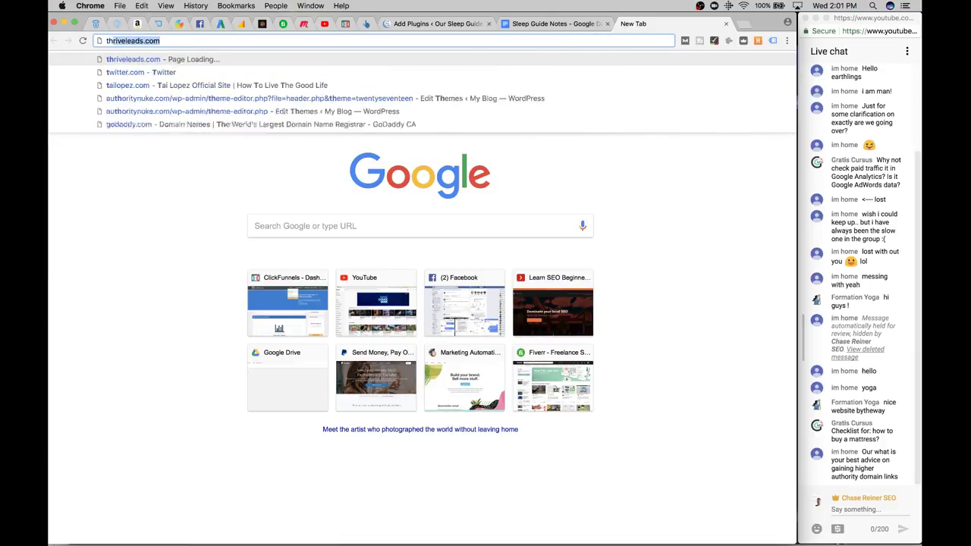
type("eme scanner")
key("Return")
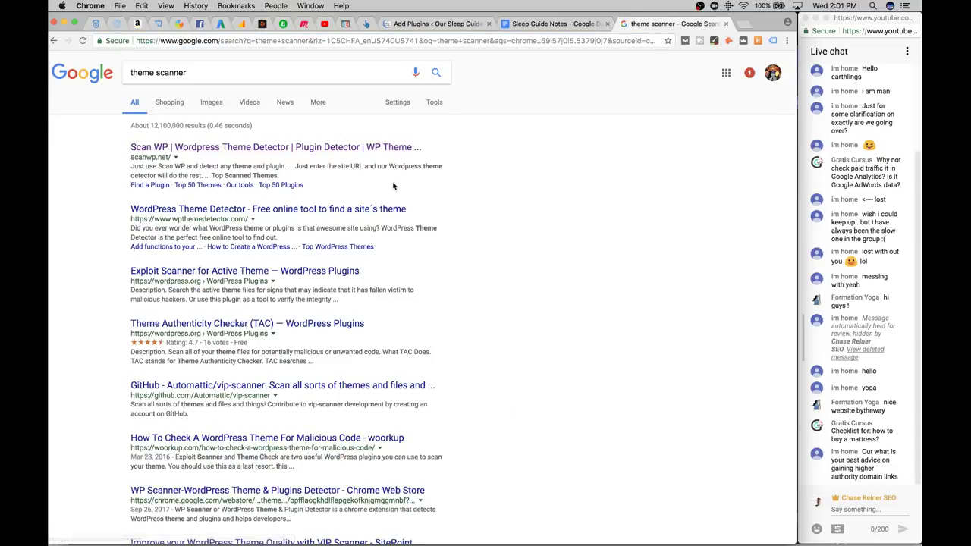
left_click(292, 149)
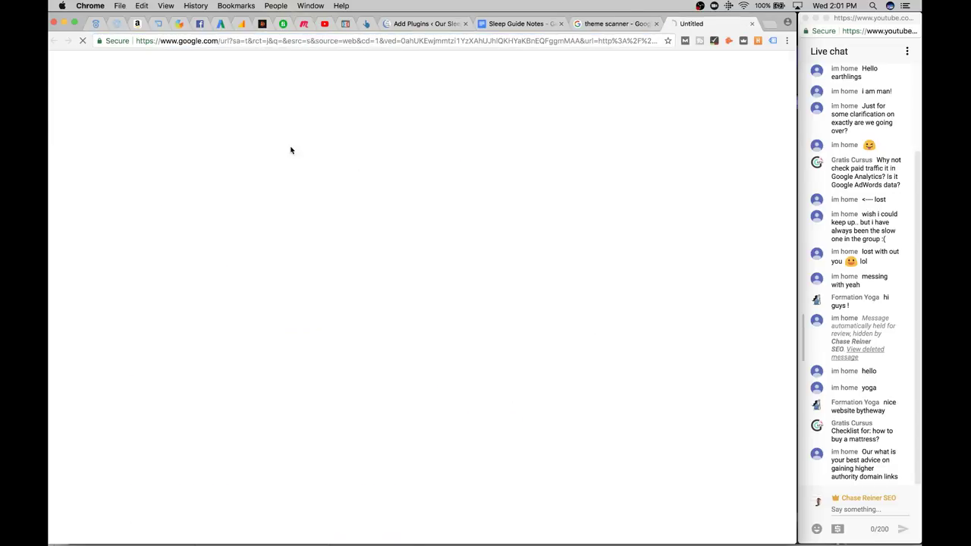
left_click(531, 24)
left_click(417, 255)
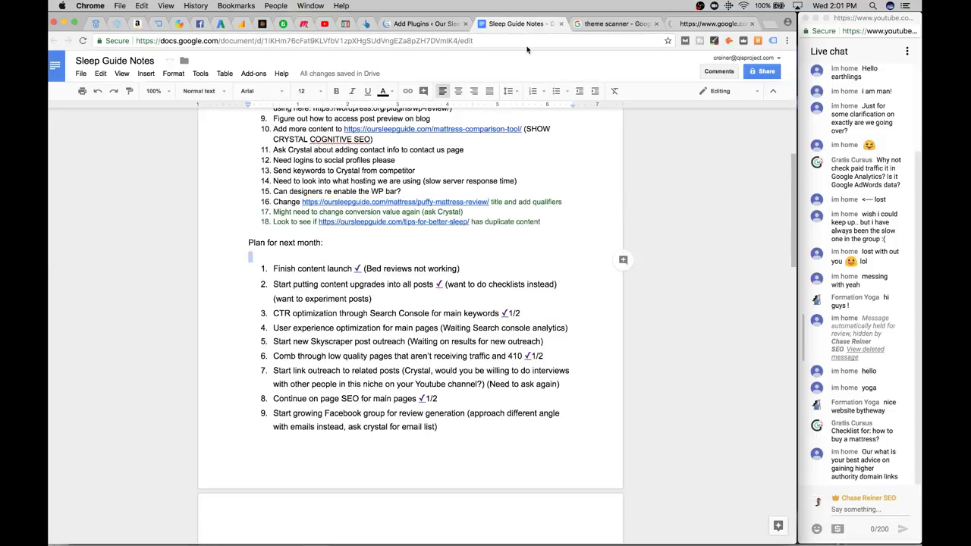
Append 'perhaps something a…' to question 4 and close the theme scanner results tab
scroll(403, 157, "down", 10)
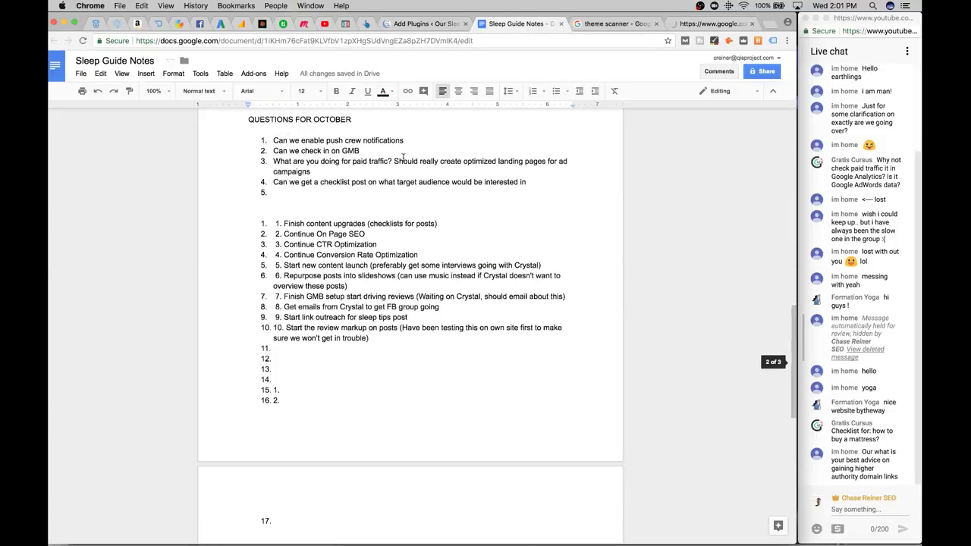
left_click(544, 178)
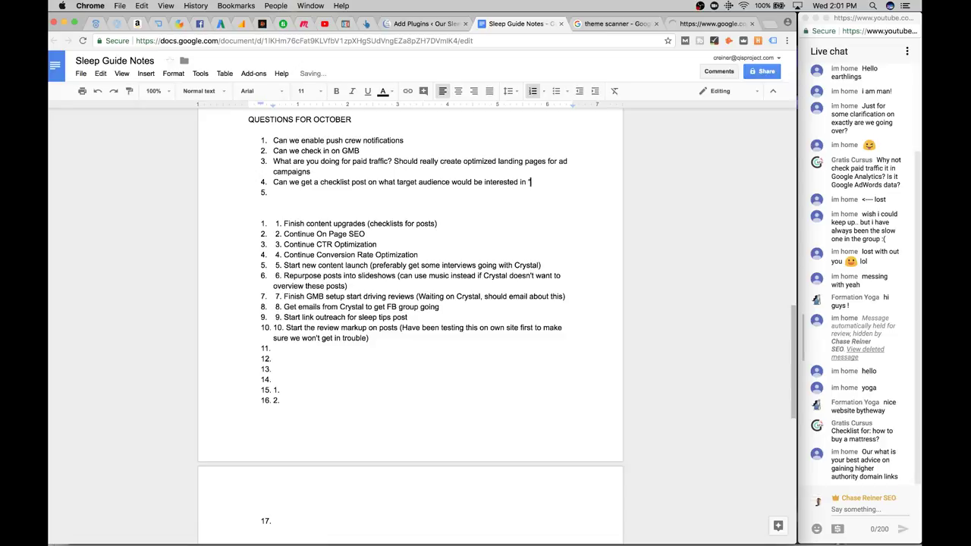
type("\"perhaps something around checklist to buy a mattress”")
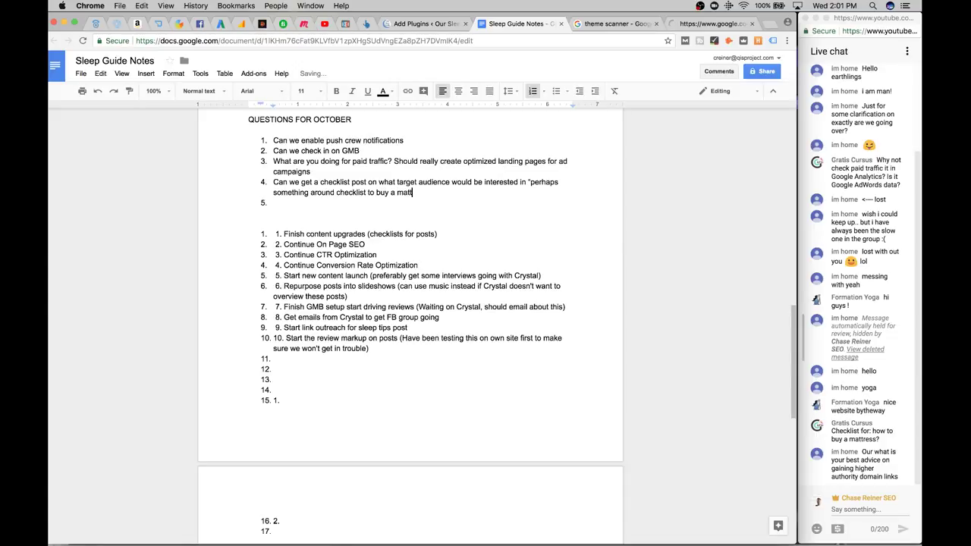
left_click(671, 23)
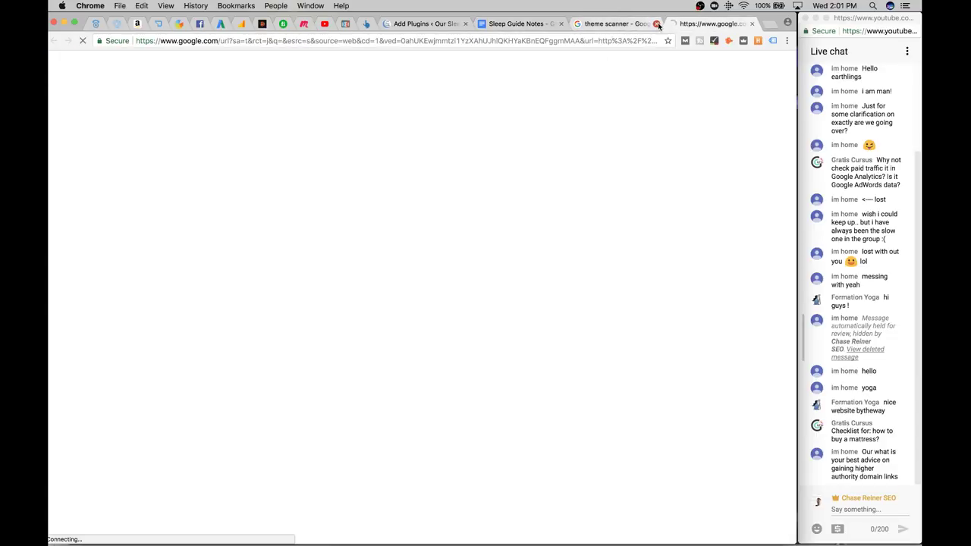
left_click(657, 24)
left_click(556, 23)
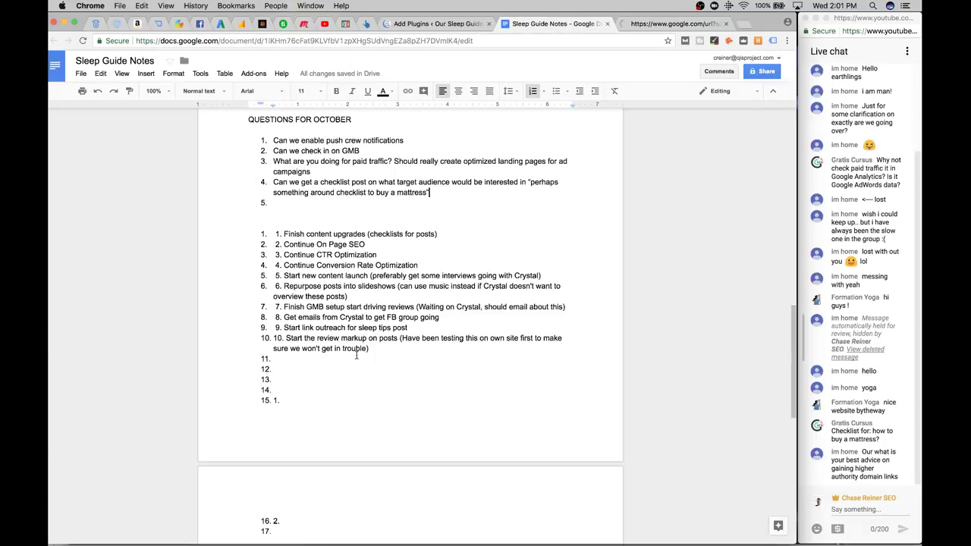
Write question 5: 'Should setup text to sign up in Youtube videos'
left_click(325, 194)
type("Should setup text to sign up i")
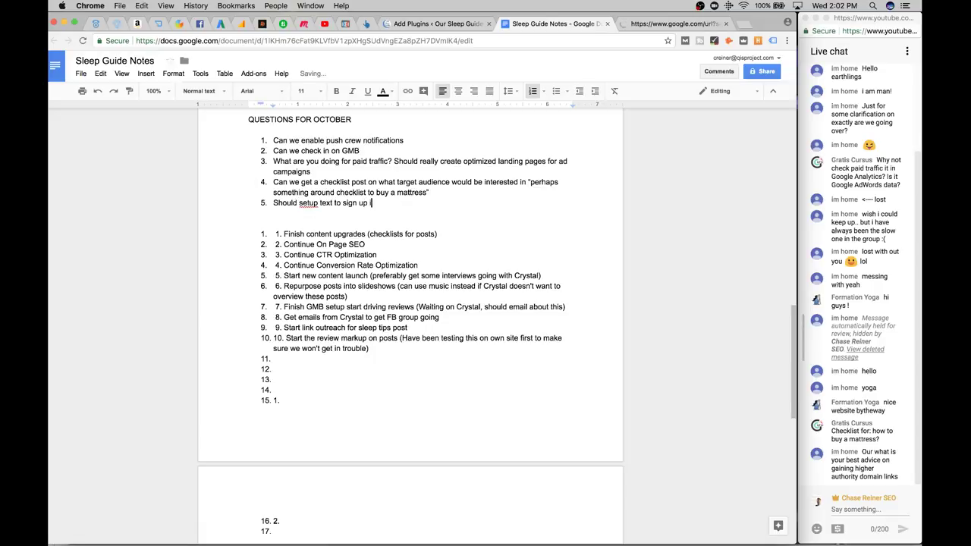
type("n")
key("Return")
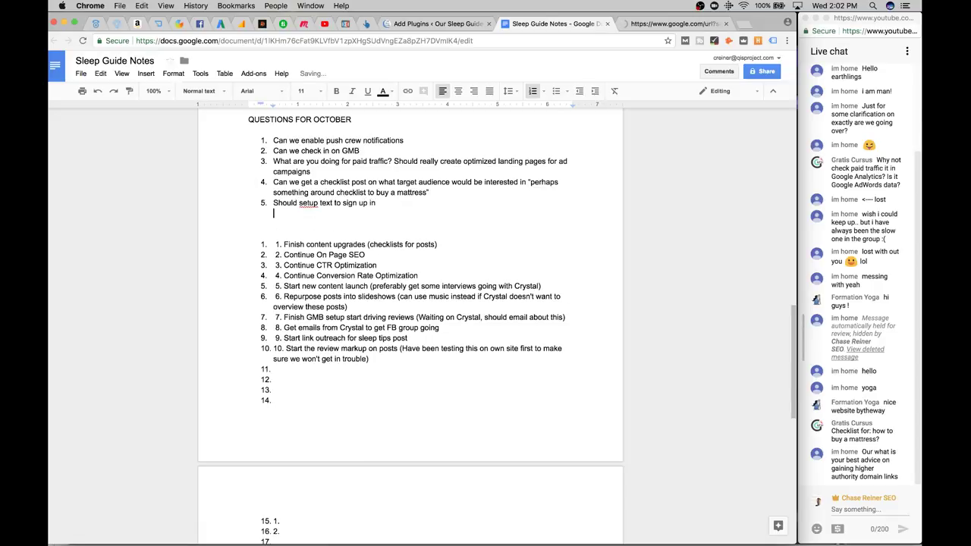
key("BackSpace")
type("Youtub")
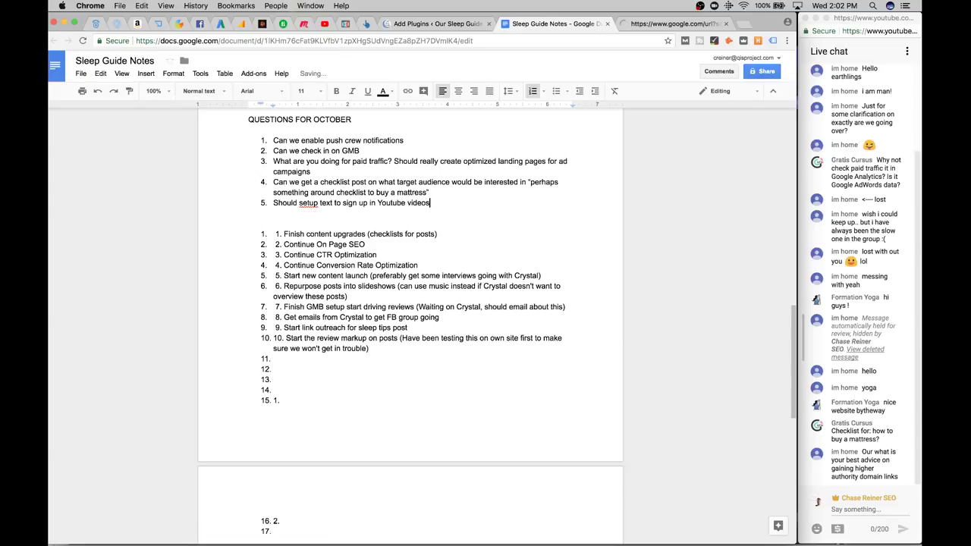
type("e videos")
key("Return")
key("Return")
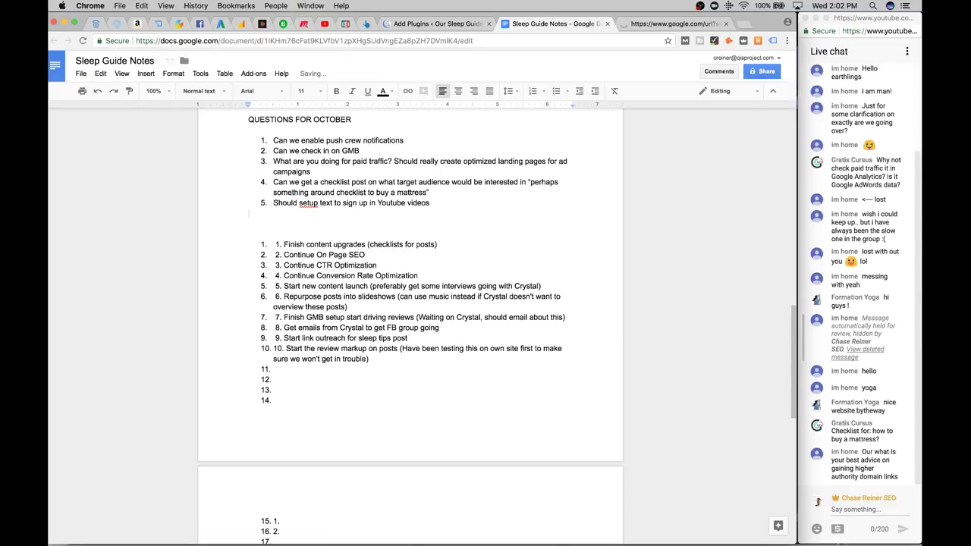
key("BackSpace")
Delete the empty list items 12–15 at the bottom of the notes
left_click(300, 399)
key("BackSpace")
key("BackSpace")
key("BackSpace")
key("BackSpace")
key("BackSpace")
key("BackSpace")
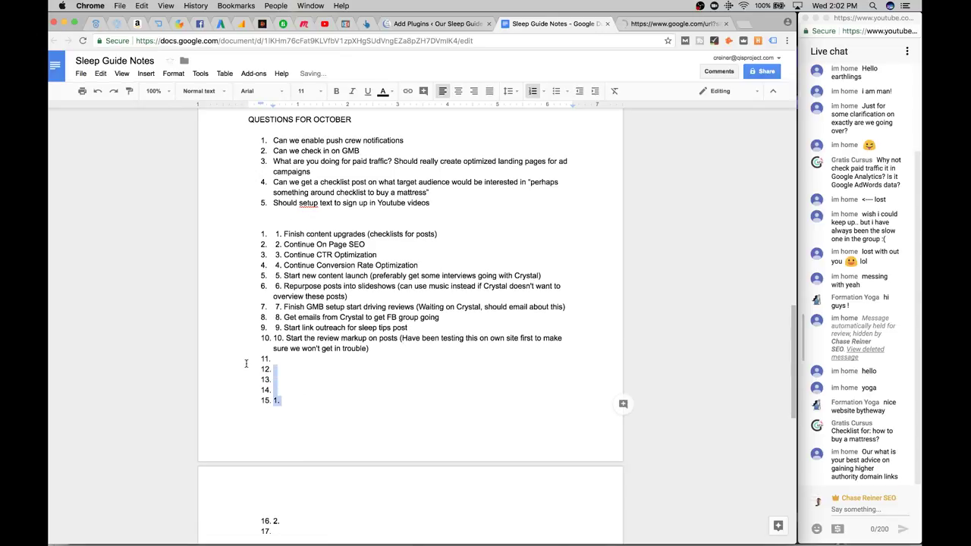
scroll(334, 394, "up", 2)
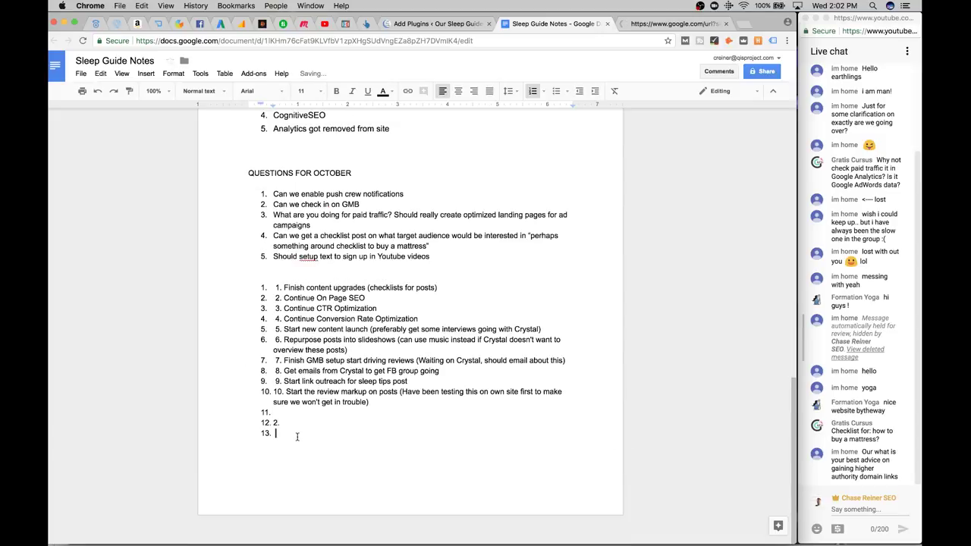
scroll(296, 437, "up", 1)
left_click_drag(282, 454, 245, 437)
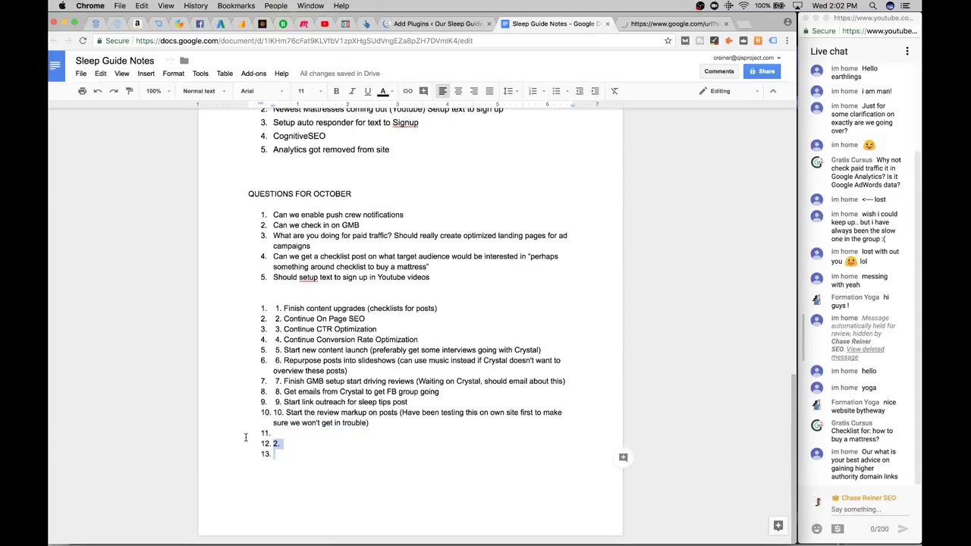
key("BackSpace")
key("BackSpace")
key("BackSpace")
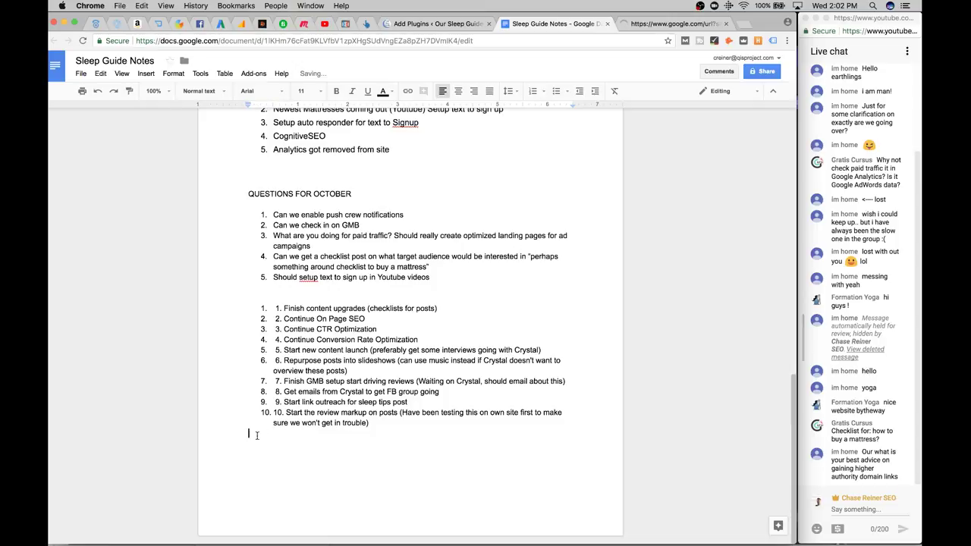
Add the heading '----> TASKS FOR OCTOBER' above the numbered task list
left_click(317, 292)
key("Return")
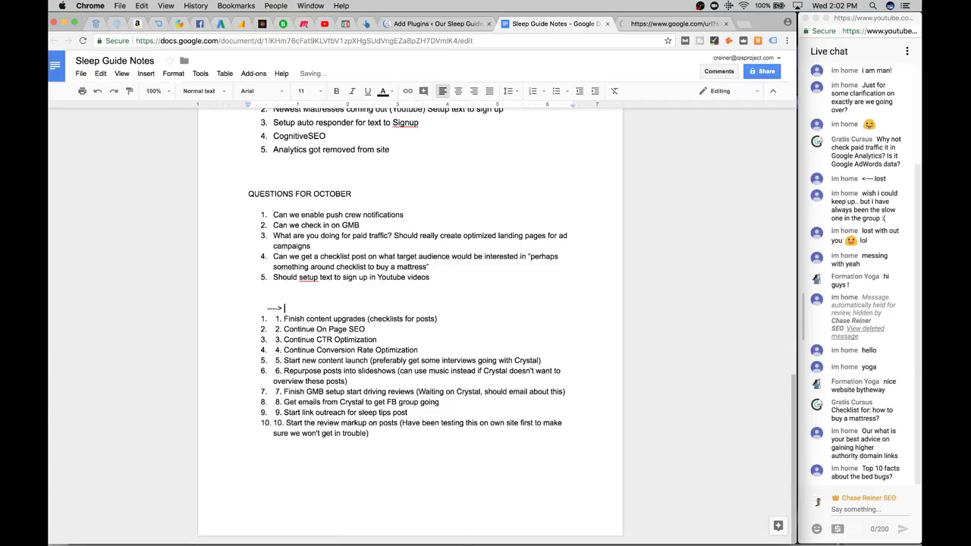
type("----> TASKS FOR OCTOBE")
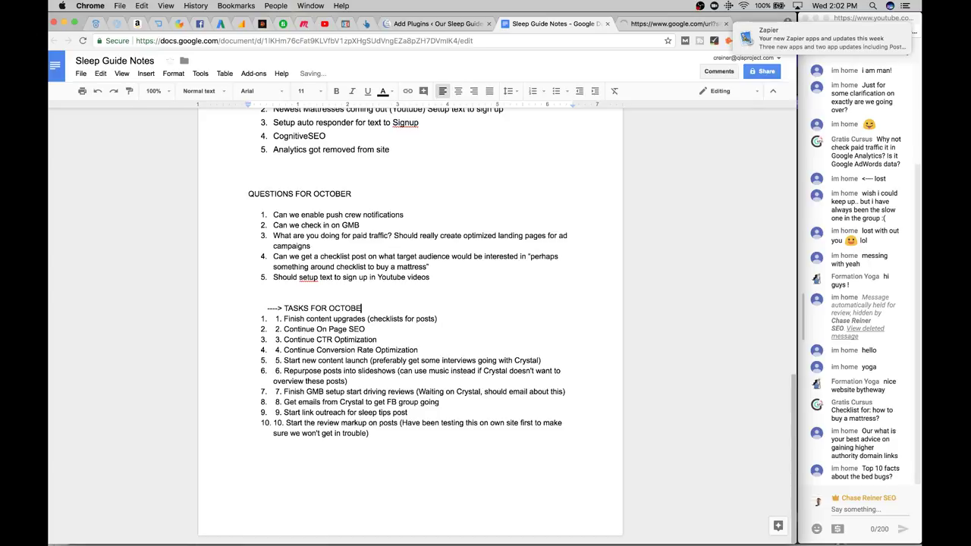
type("R")
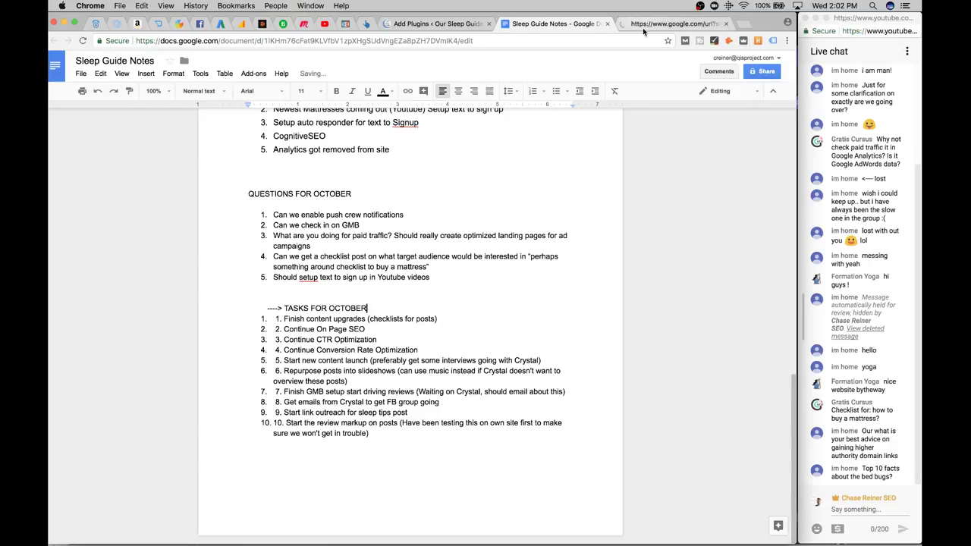
left_click(658, 24)
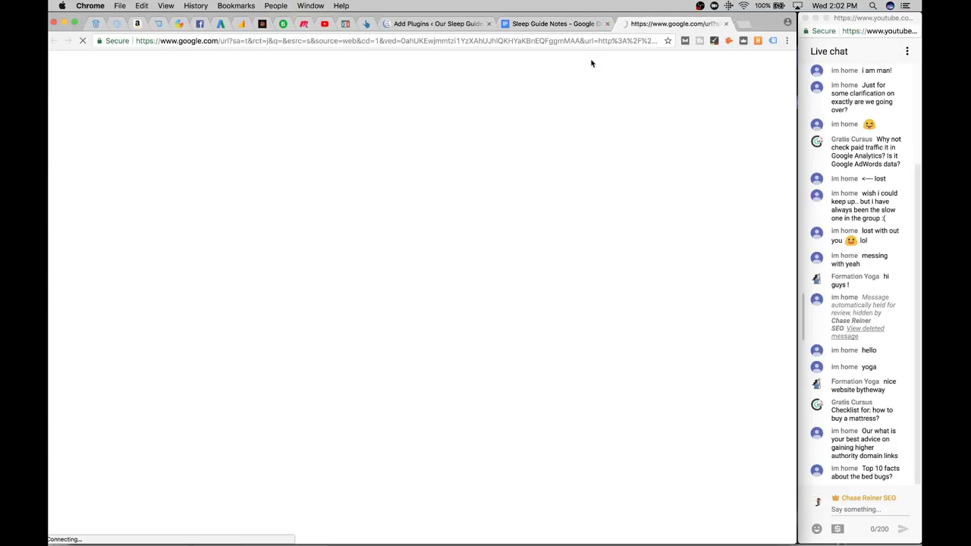
Search 'theme scanner' and open the Scan WP and WordPress Theme Detector results
key("super+l")
type("theme scanner")
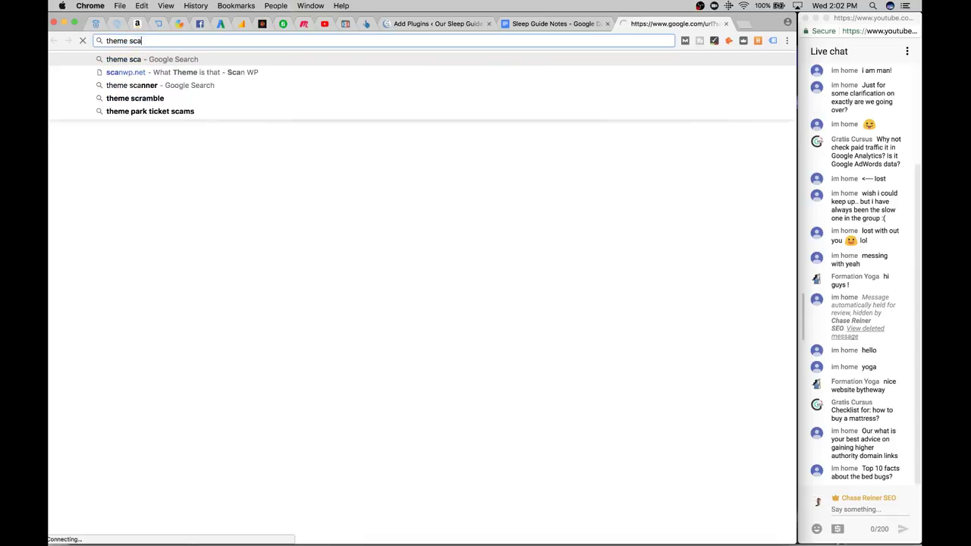
key("Return")
left_click(325, 24)
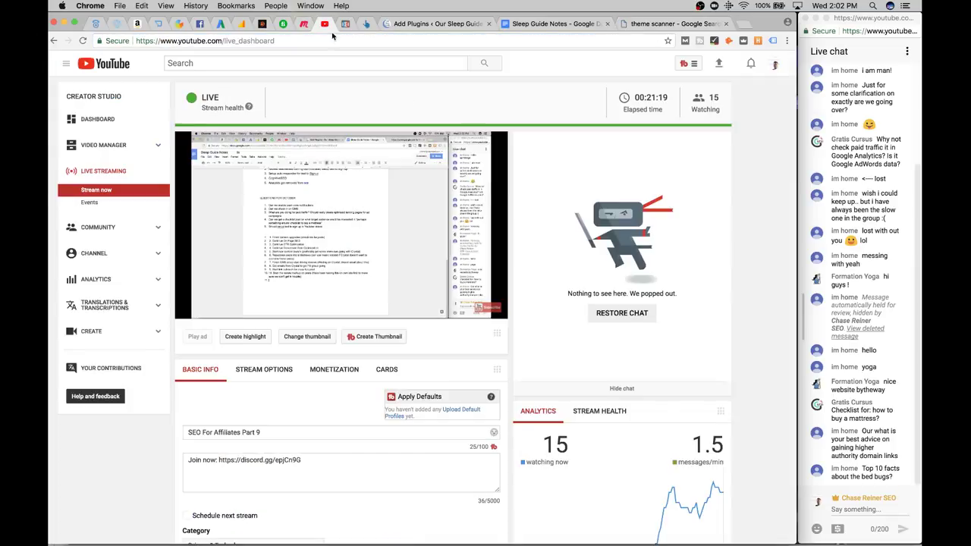
left_click(672, 24)
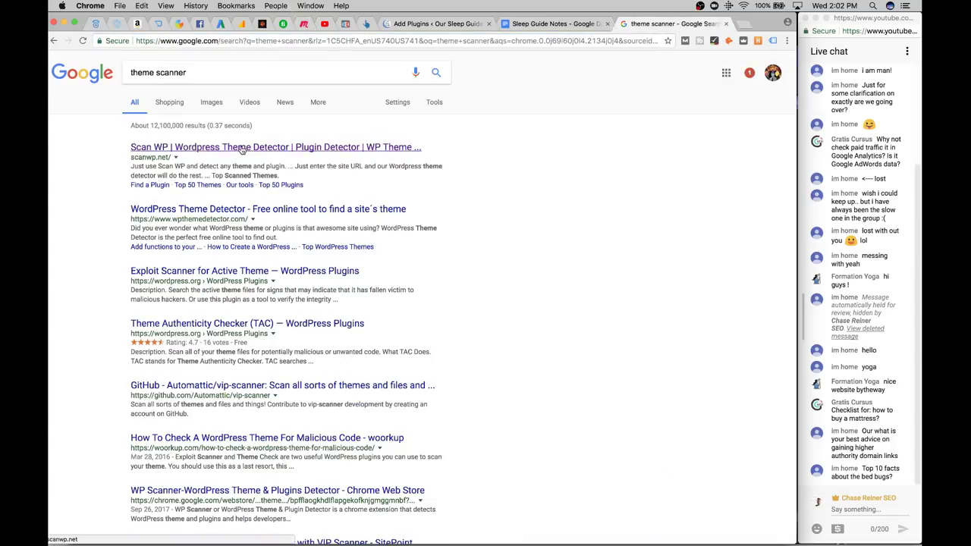
left_click(197, 147)
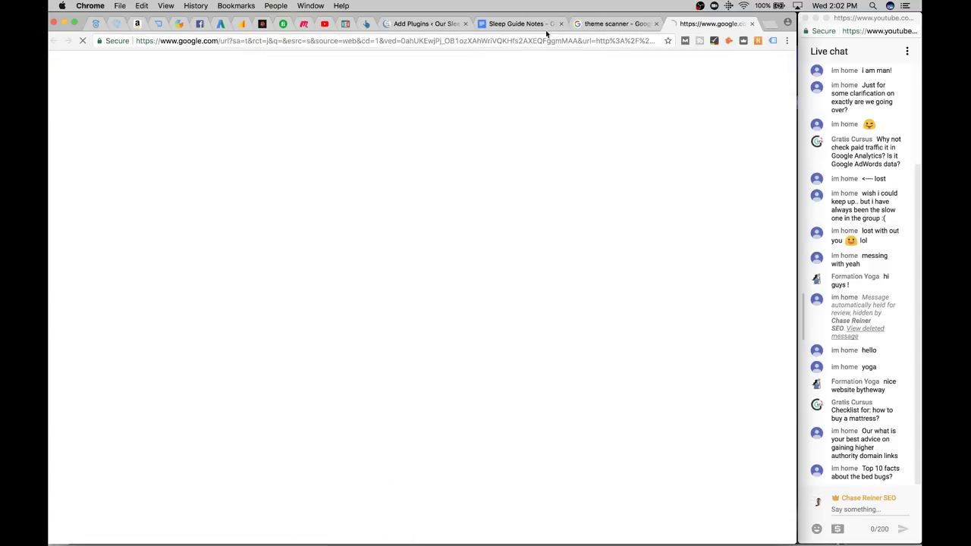
left_click(628, 24)
left_click(305, 211)
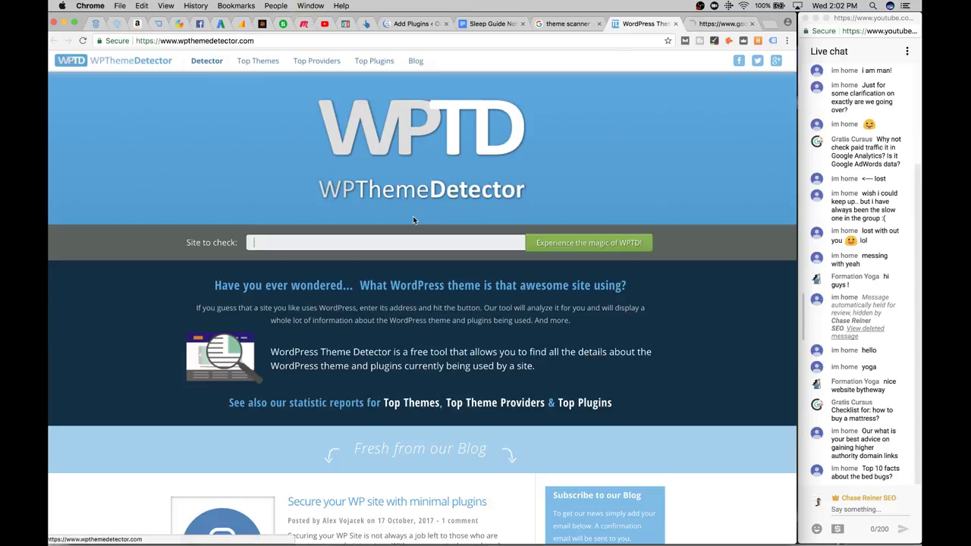
Paste the Puffy mattress review URL into WordPress Theme Detector and run the check
left_click(422, 243)
type("https://oursleepguide.com/mattress/puffy-mattress-review/")
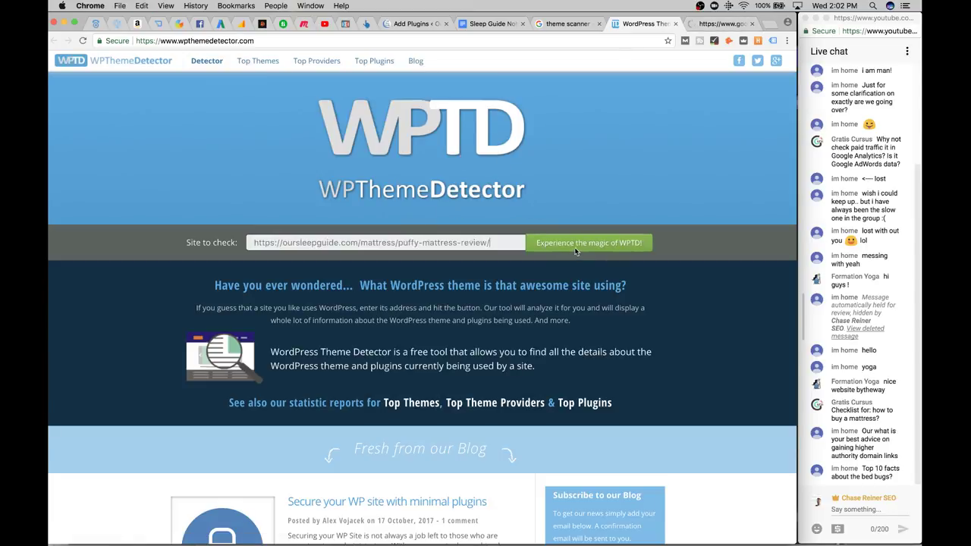
left_click(576, 244)
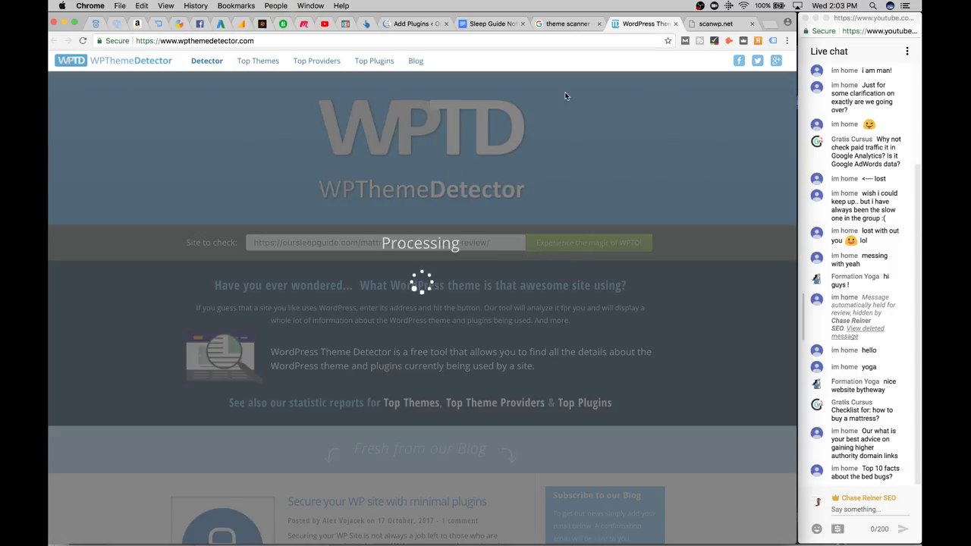
Close the Scan WP and Theme Detector tabs and return to the Add Plugins search
left_click(714, 23)
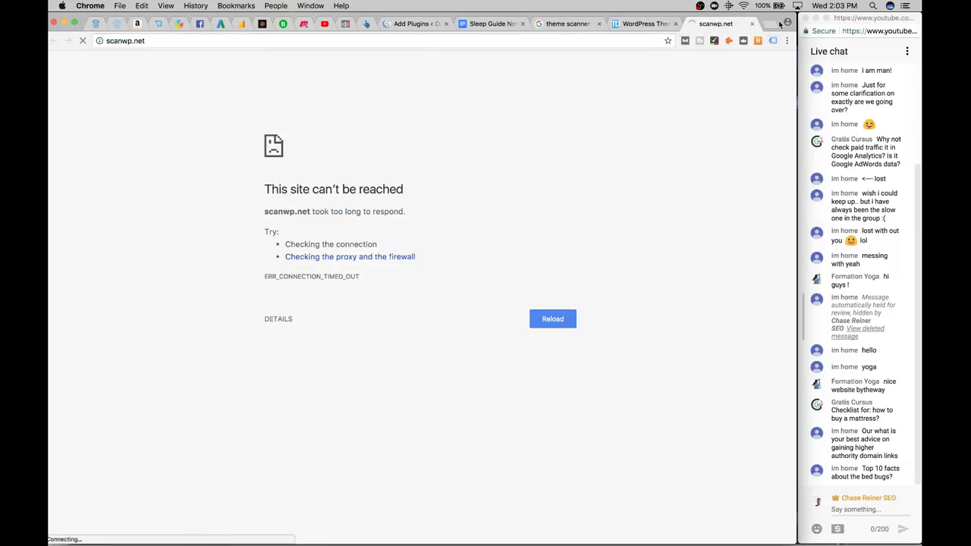
left_click(752, 23)
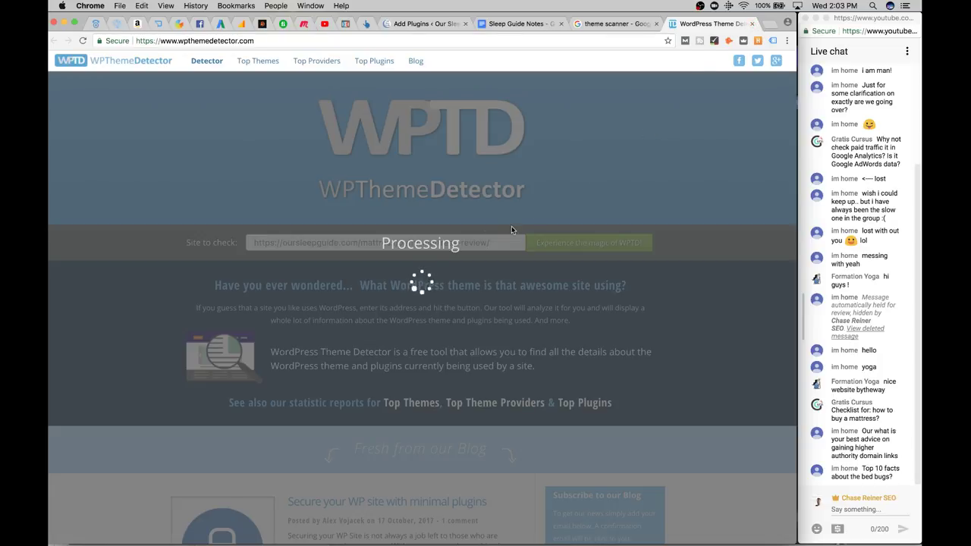
left_click(467, 42)
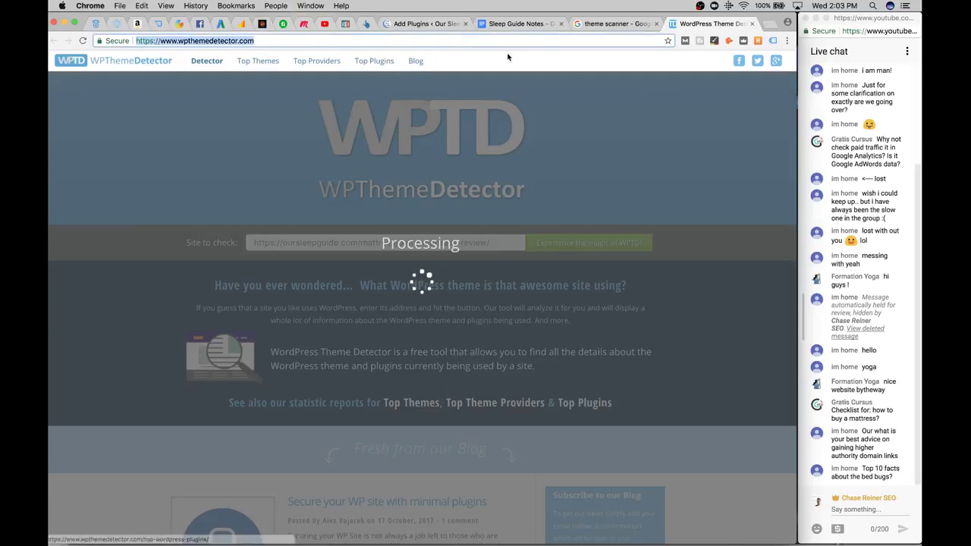
left_click(752, 24)
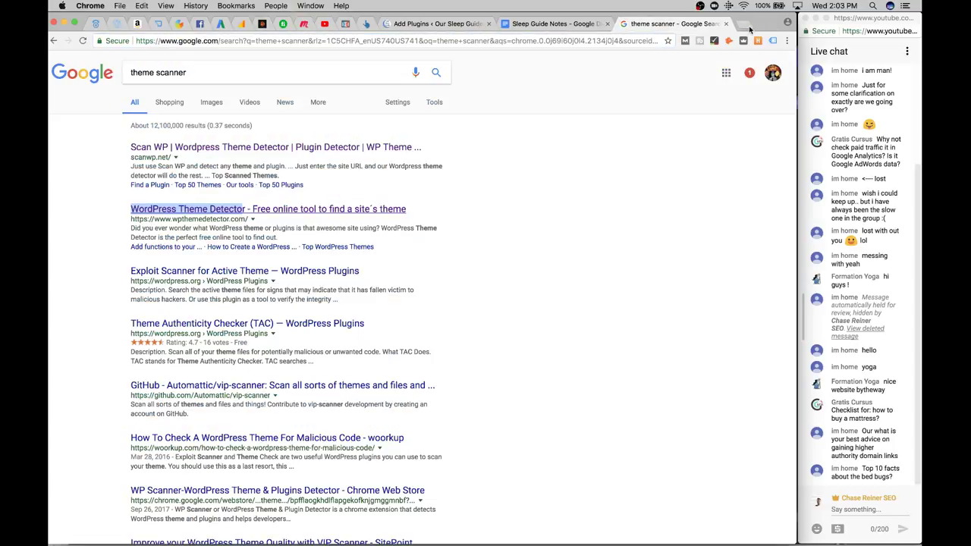
left_click(437, 25)
left_click(668, 115)
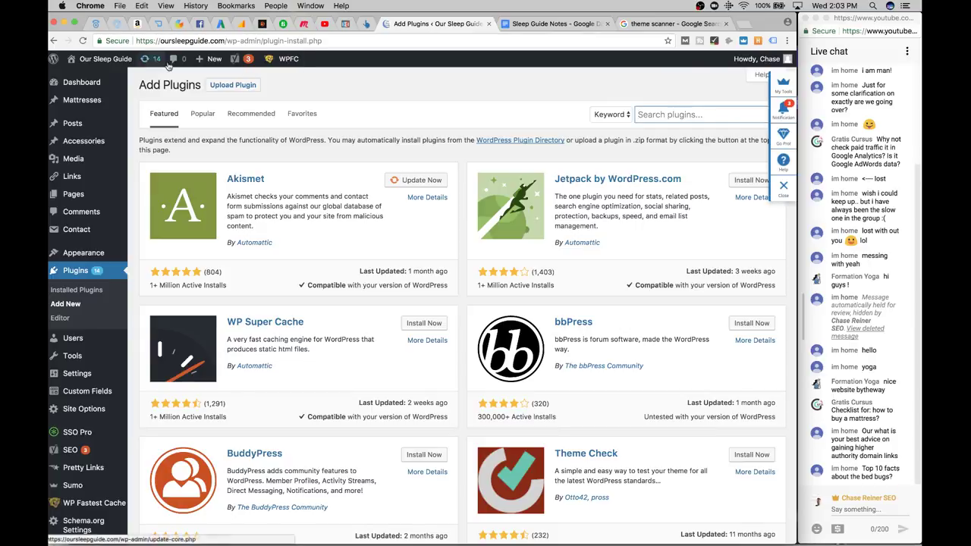
Replace the 'affilaite' plugin search with 'schema review' and browse the results
type("affilaite")
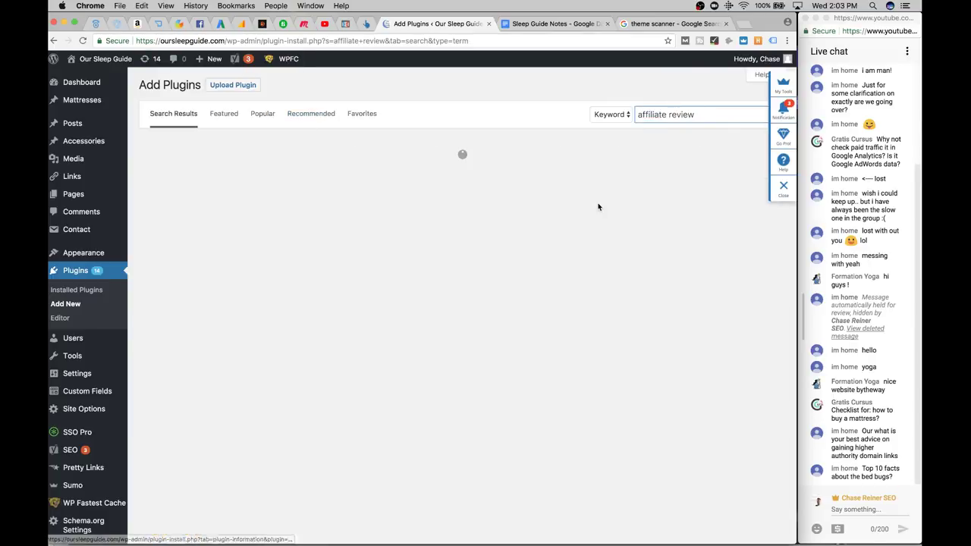
triple_click(710, 111)
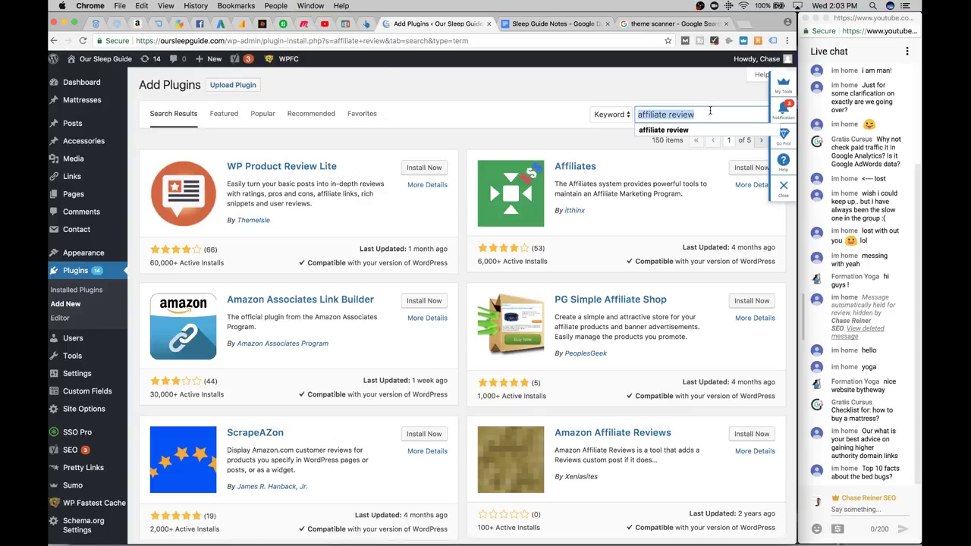
key("BackSpace")
type("schem")
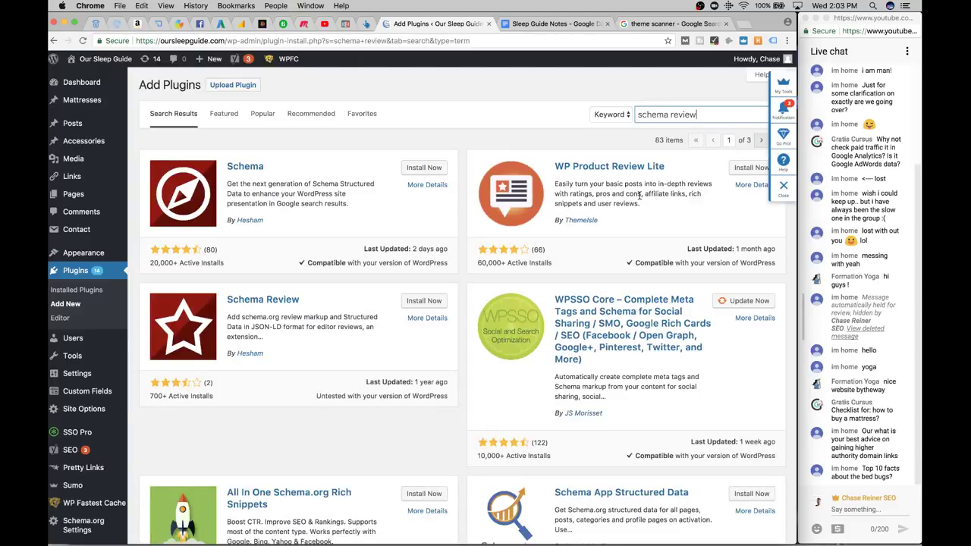
scroll(636, 224, "down", 1)
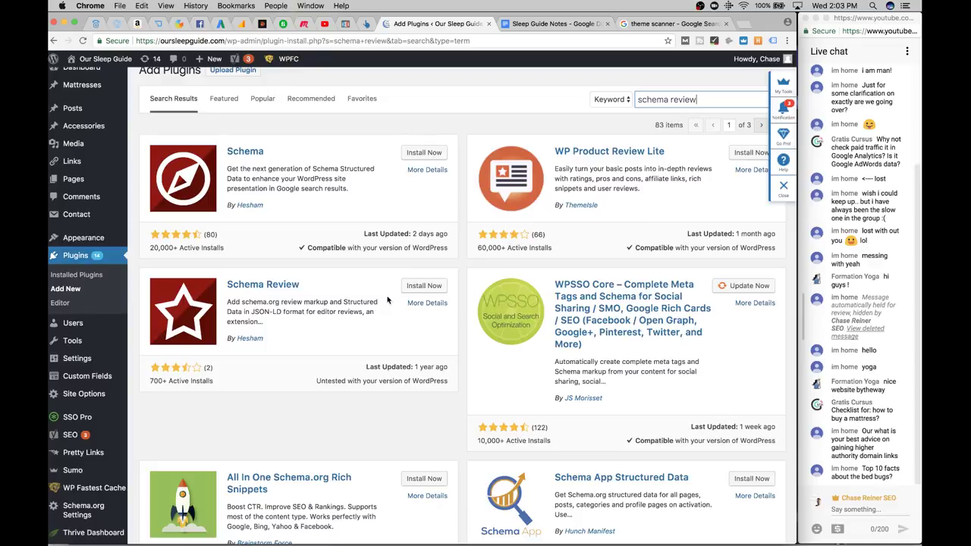
scroll(387, 306, "down", 1)
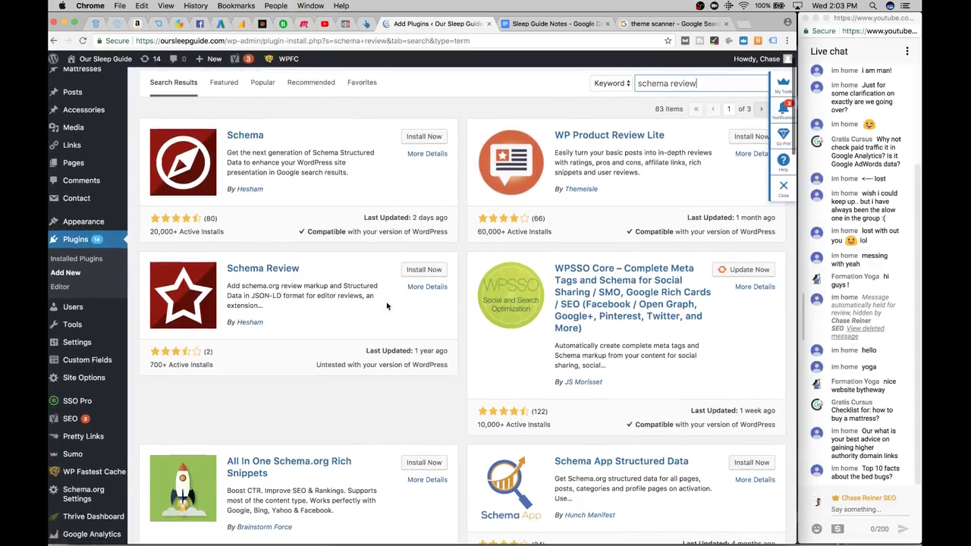
scroll(414, 275, "down", 1)
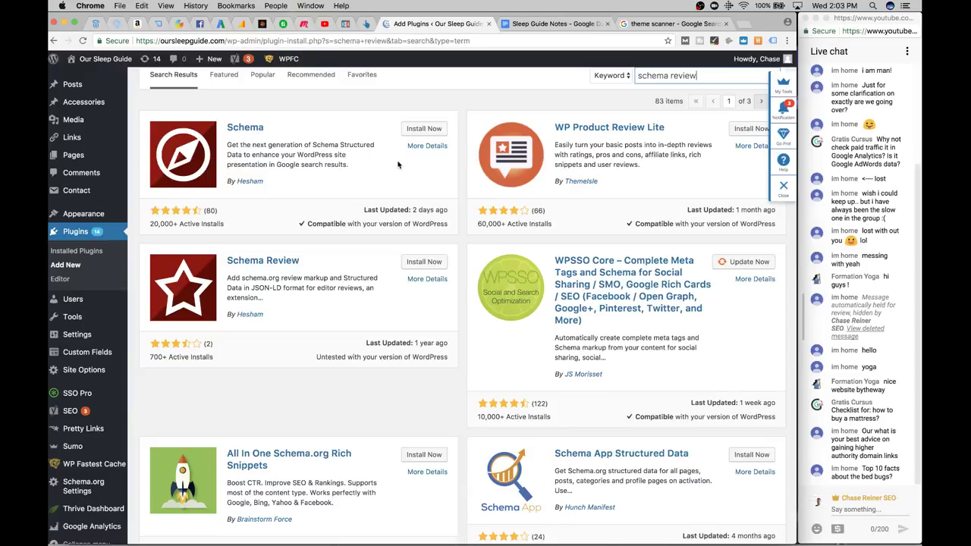
scroll(387, 170, "down", 3)
scroll(387, 170, "down", 6)
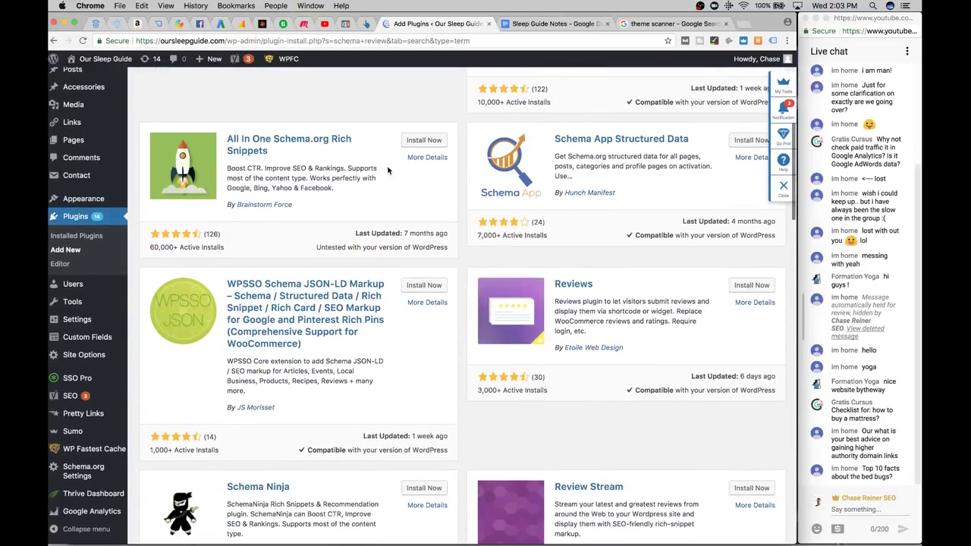
scroll(388, 170, "down", 3)
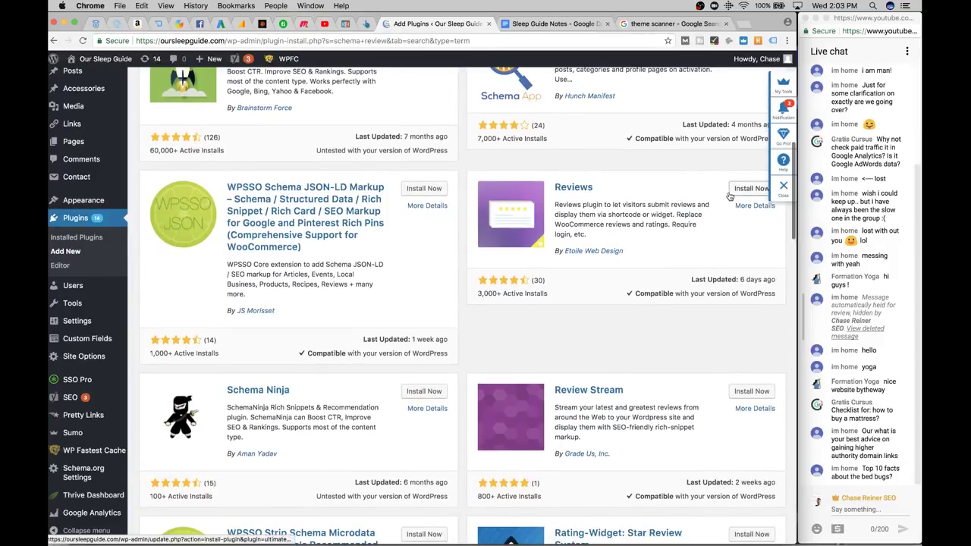
scroll(743, 203, "down", 1)
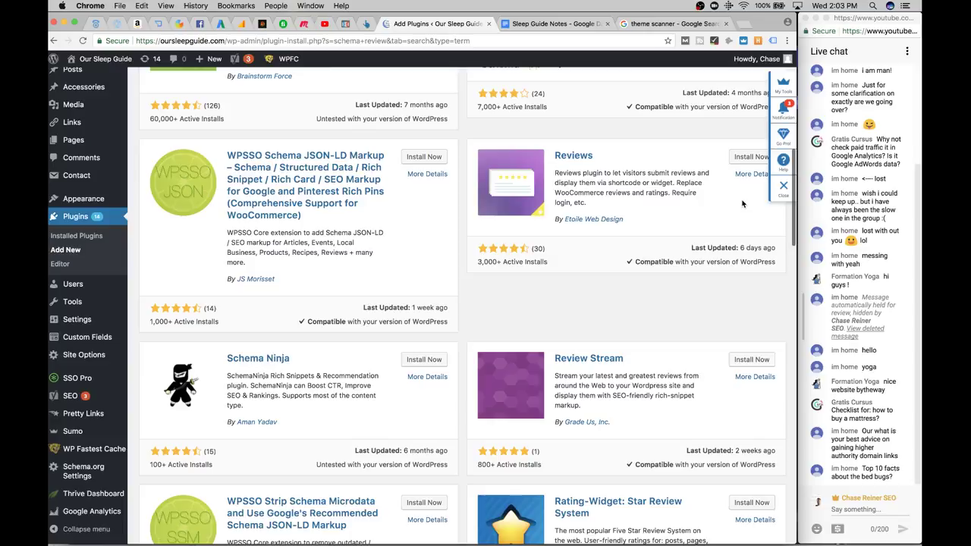
Install the Reviews plugin by Etoile Web Design
left_click(748, 157)
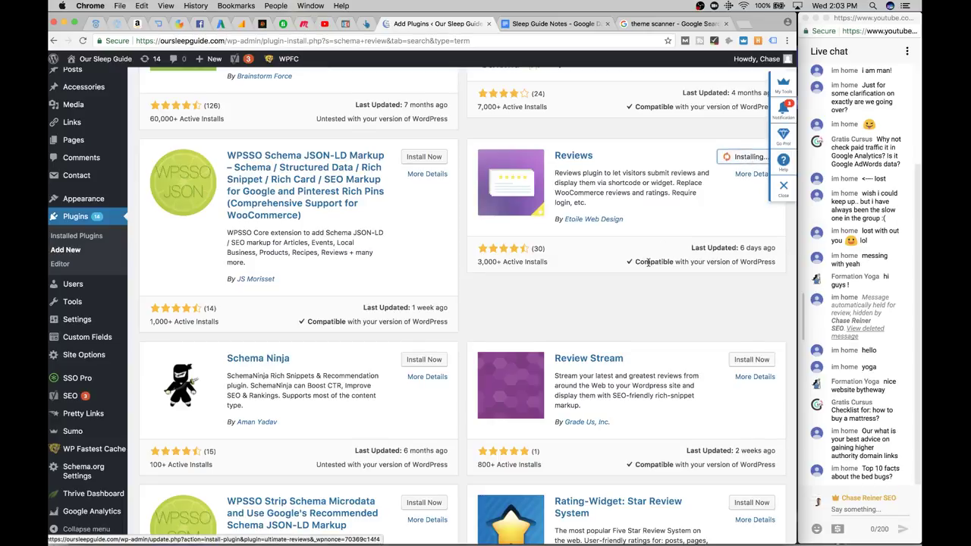
scroll(649, 265, "down", 3)
scroll(649, 265, "up", 1)
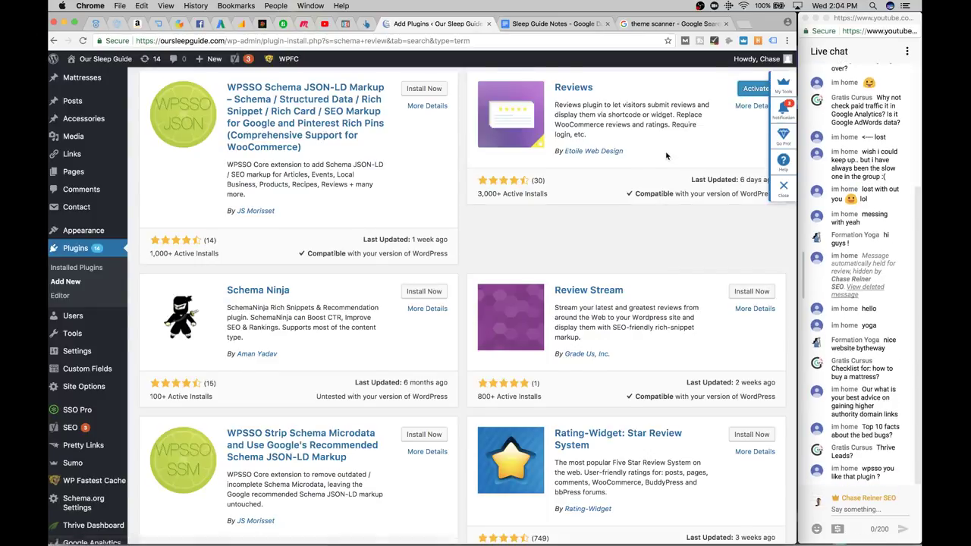
scroll(119, 286, "down", 2)
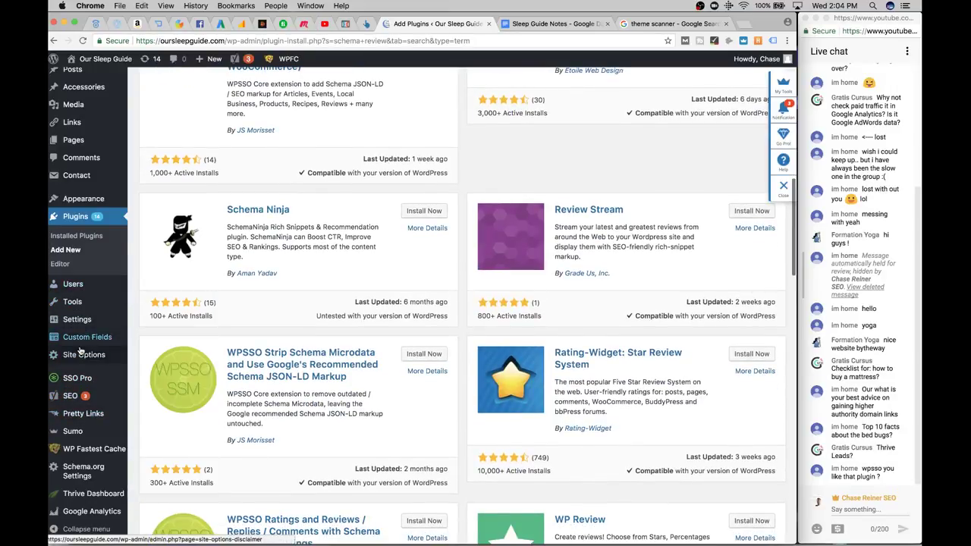
left_click(97, 217)
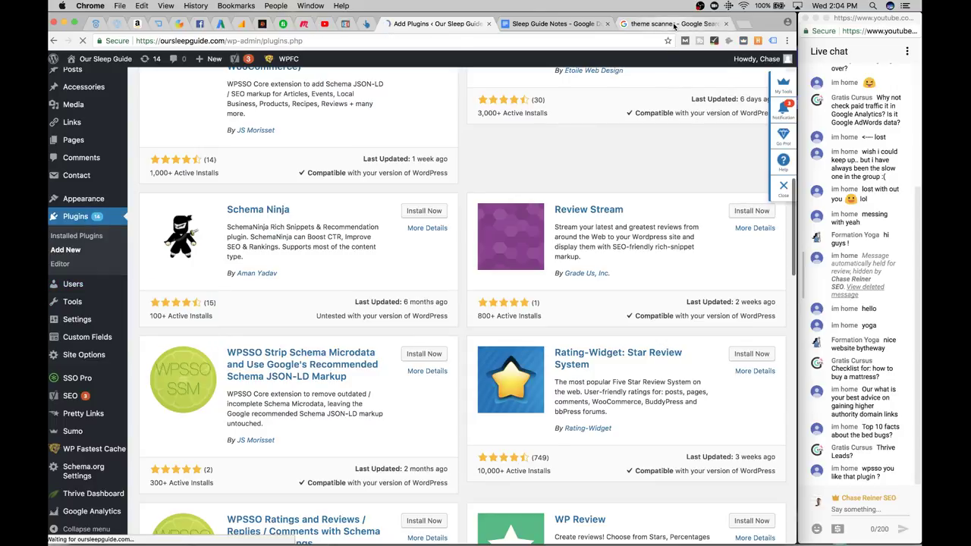
Find the Product Reviews plugin in the installed list and activate it
key("super+f")
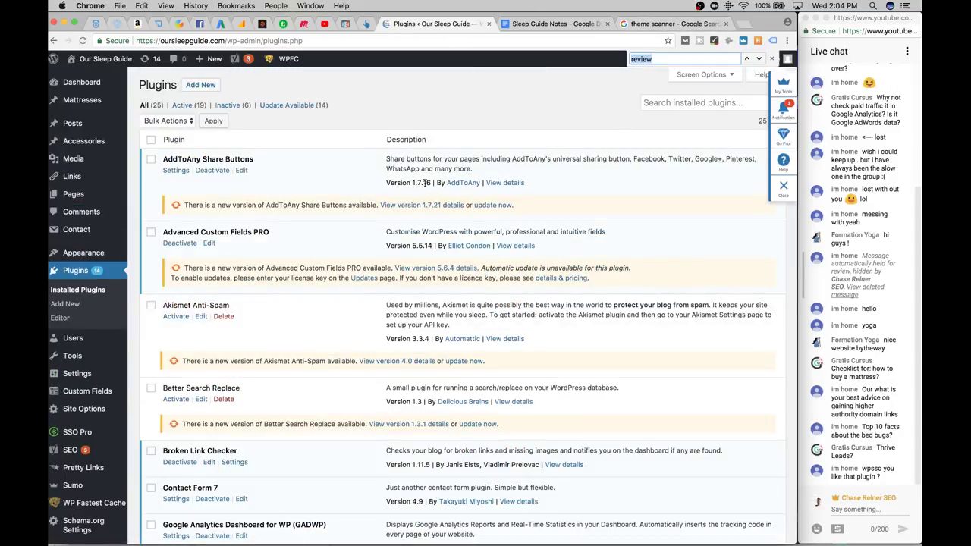
type("schema")
key("super+a")
type("review")
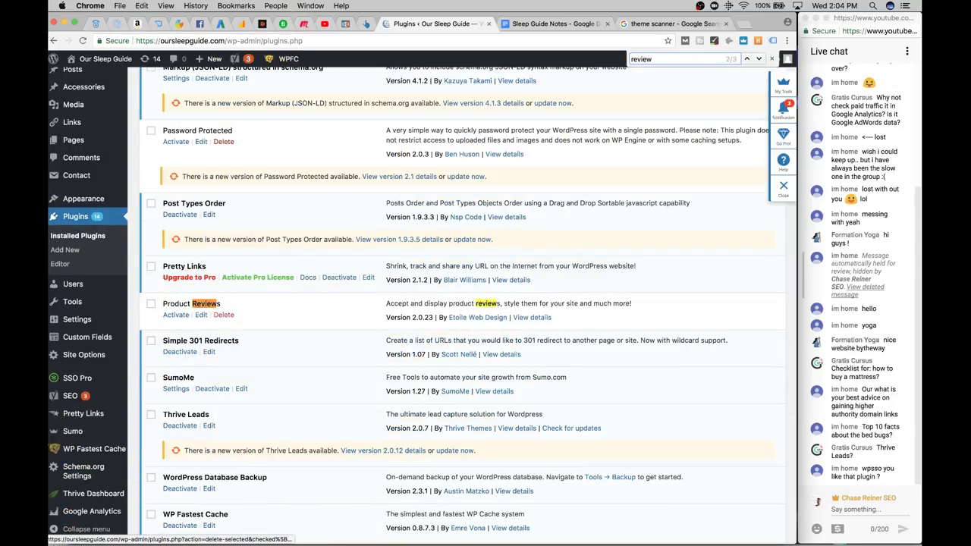
key("Return")
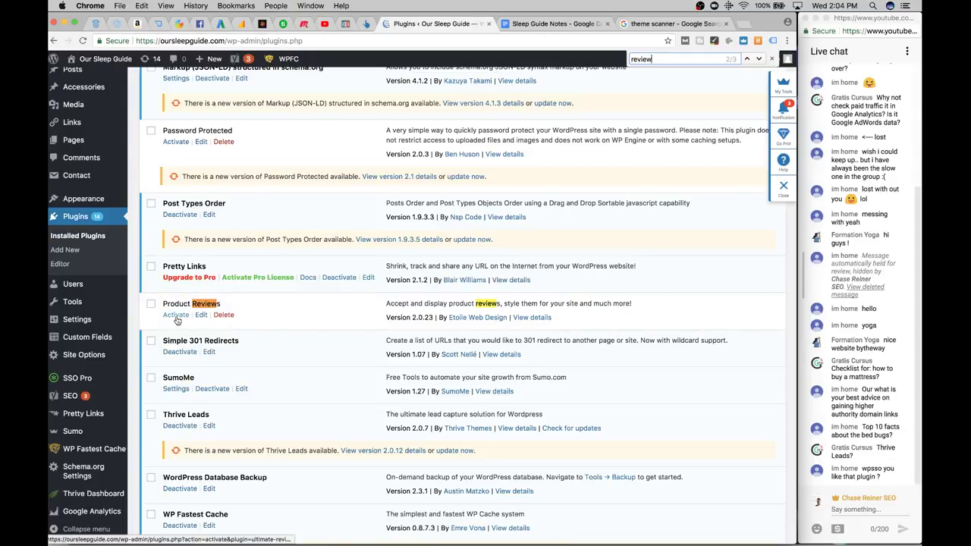
left_click(176, 317)
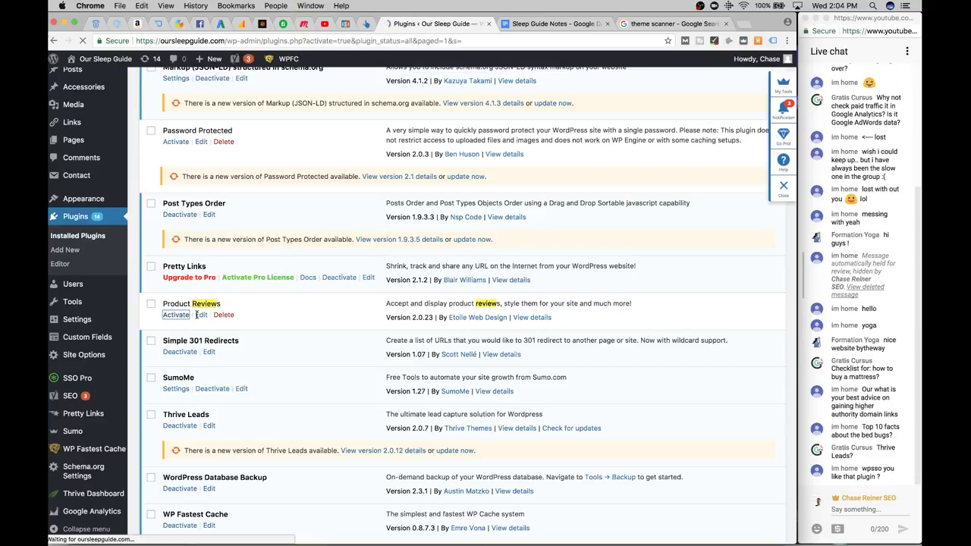
Check the Reviews dashboard and the live oursleepguide.com homepage, then open Pages
scroll(211, 366, "down", 10)
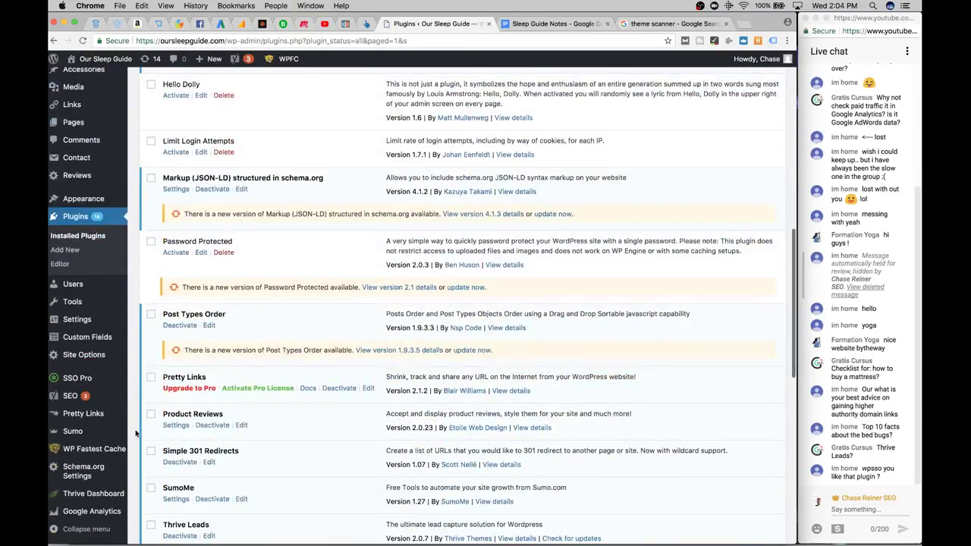
mouse_move(96, 175)
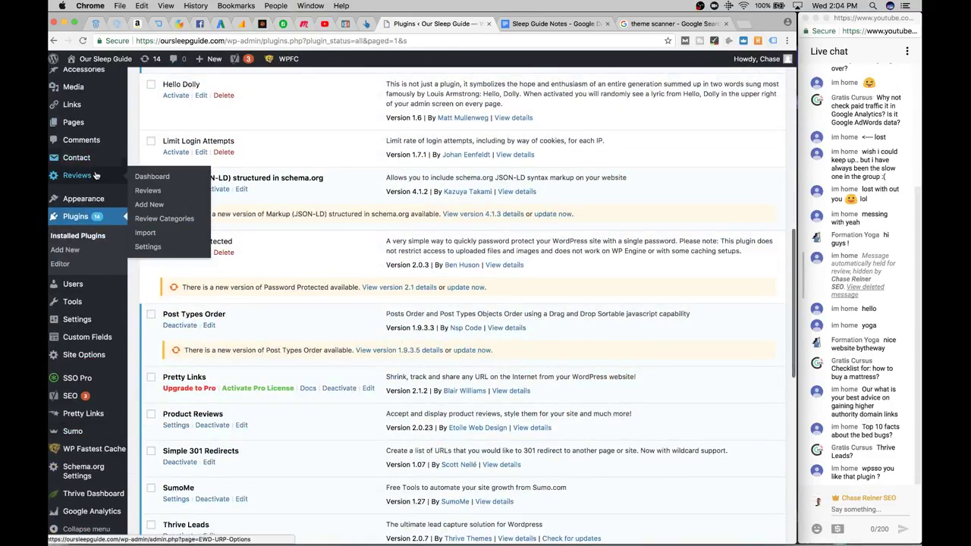
left_click(148, 176)
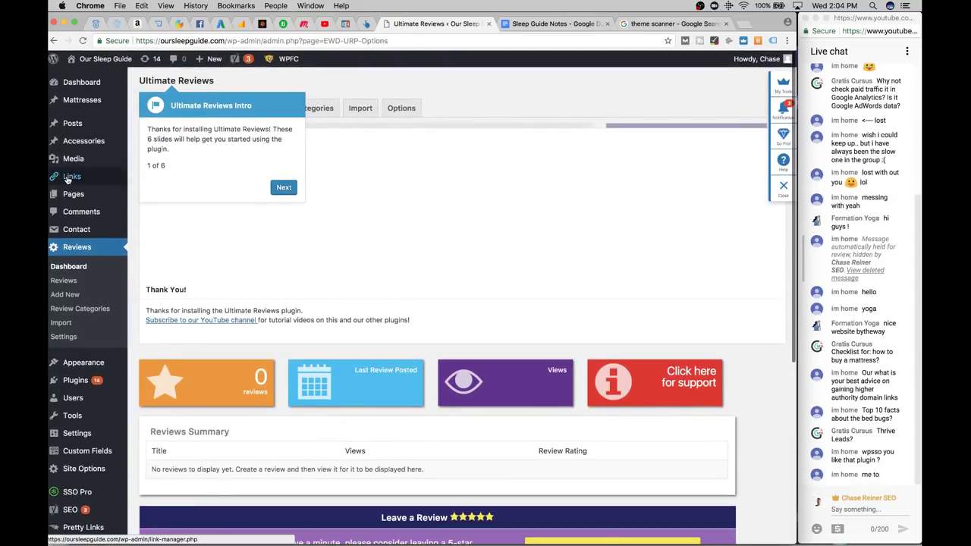
left_click(434, 36)
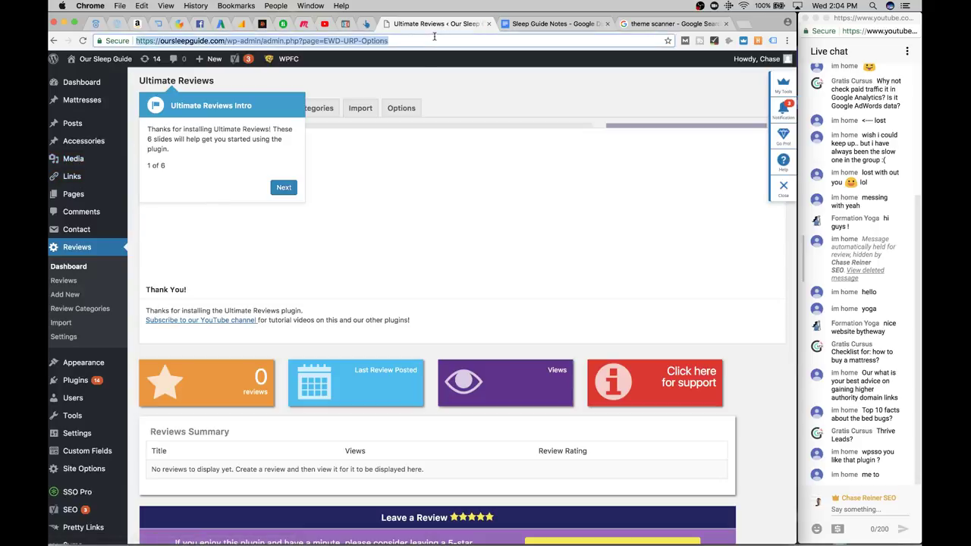
type("oursleepguide.com")
key("Return")
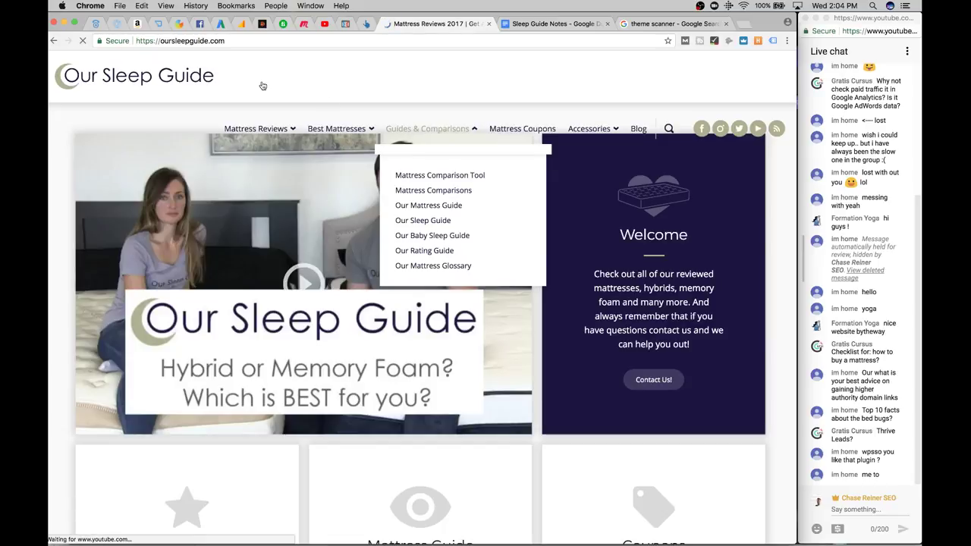
left_click(53, 40)
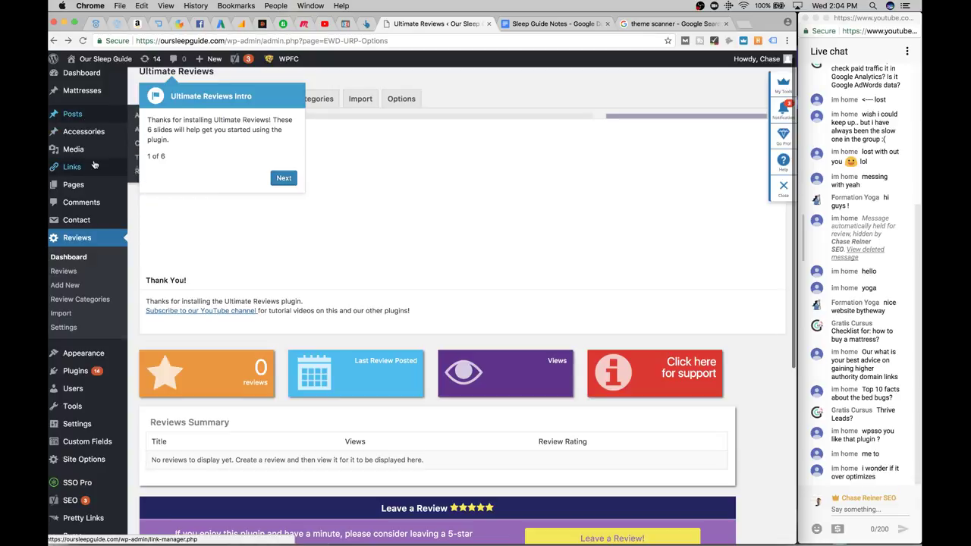
left_click(94, 189)
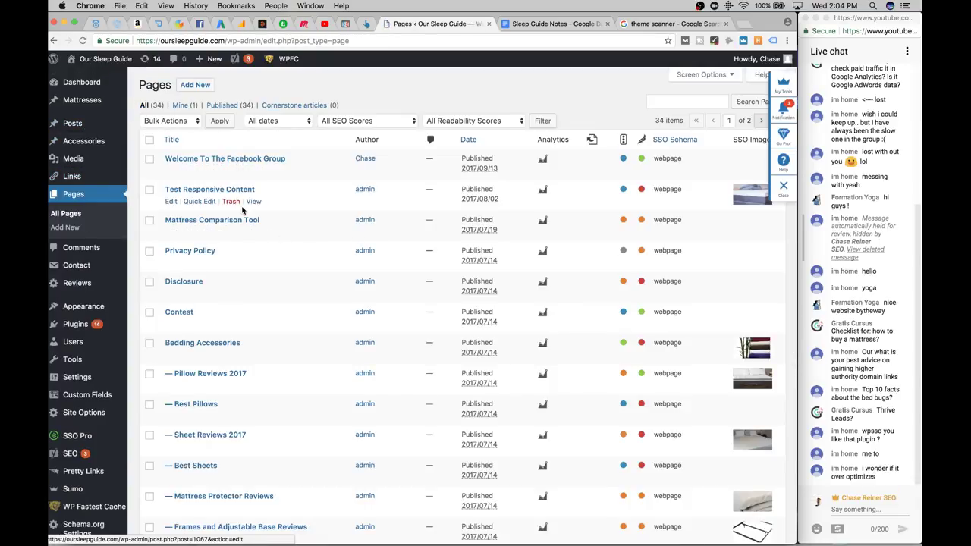
Open the Pillow Reviews 2017 page and look over its Yoast SEO and Social and Search Optimization boxes
scroll(228, 196, "down", 3)
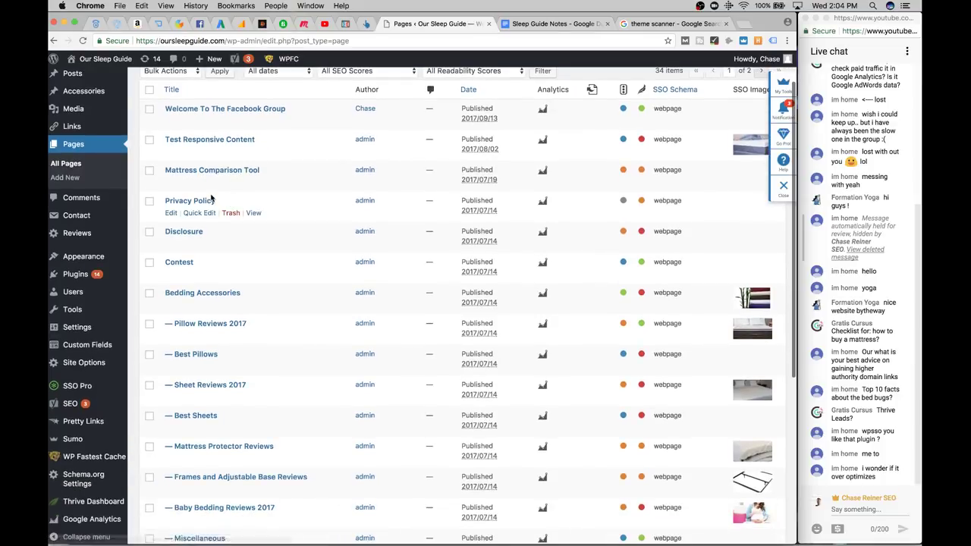
left_click(206, 262)
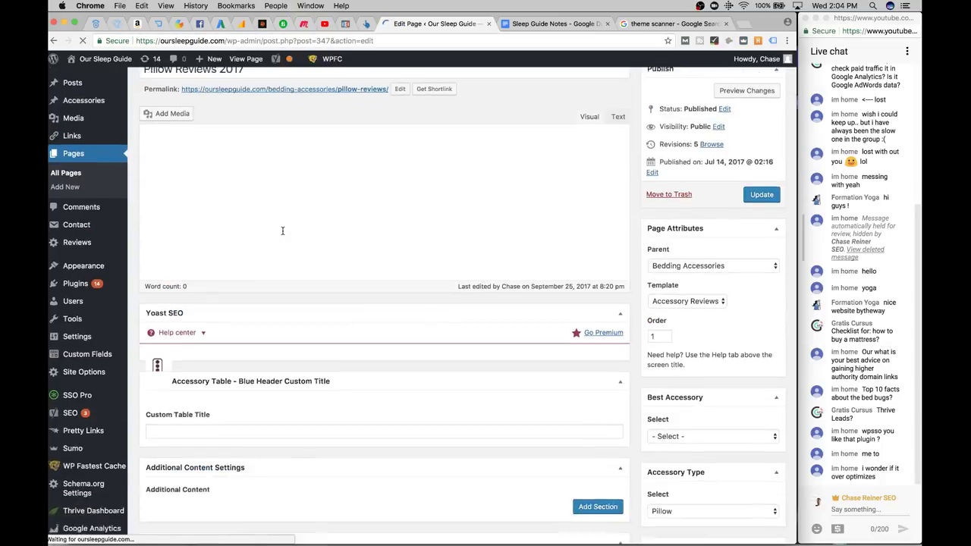
scroll(289, 254, "down", 10)
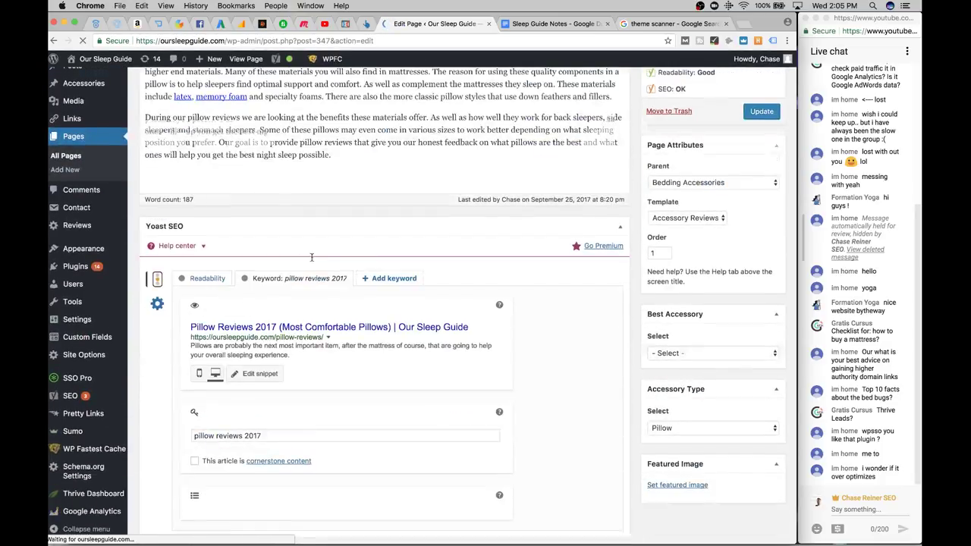
scroll(372, 293, "down", 10)
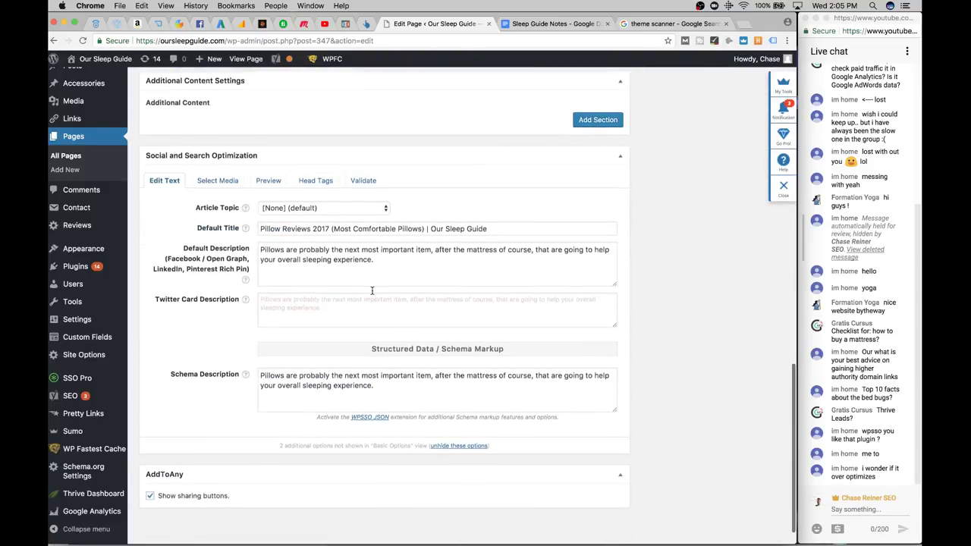
scroll(275, 243, "up", 6)
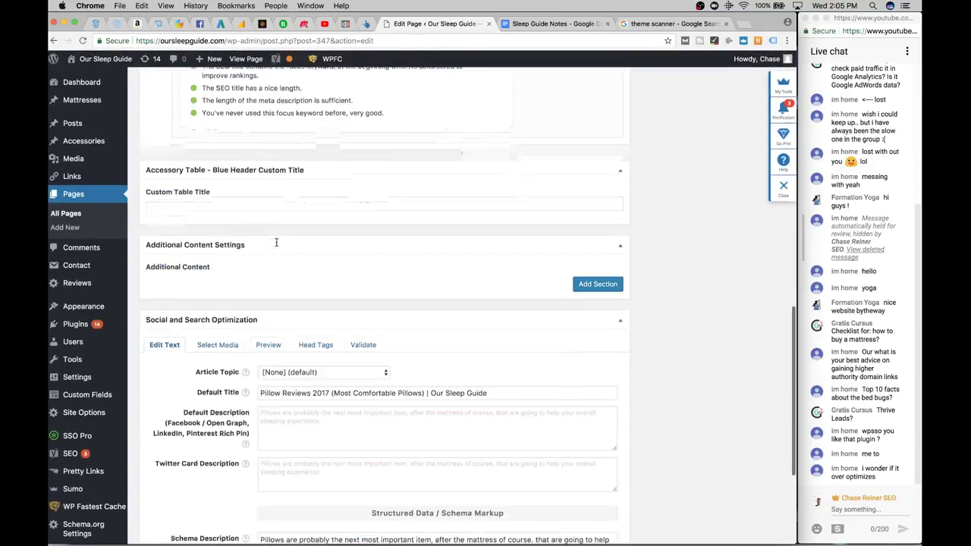
scroll(270, 435, "down", 2)
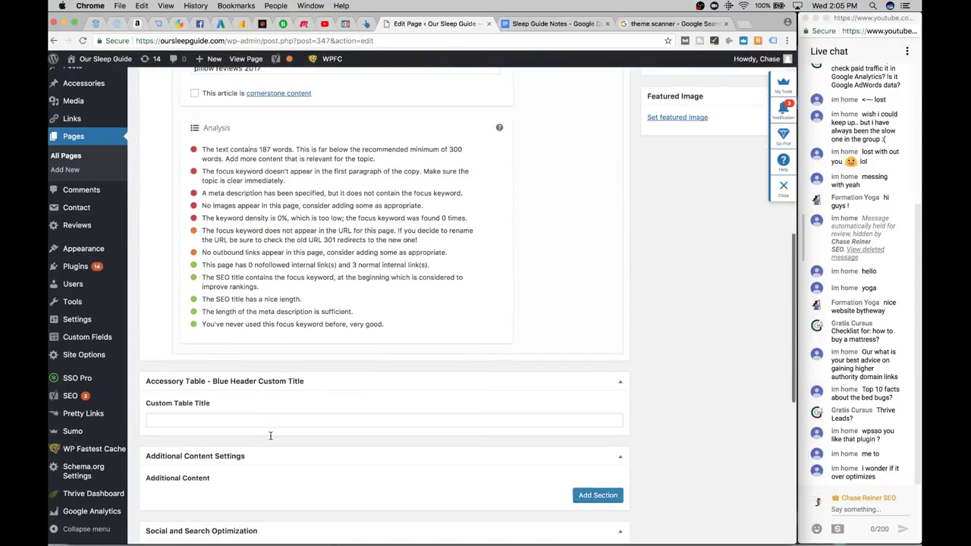
scroll(538, 397, "up", 10)
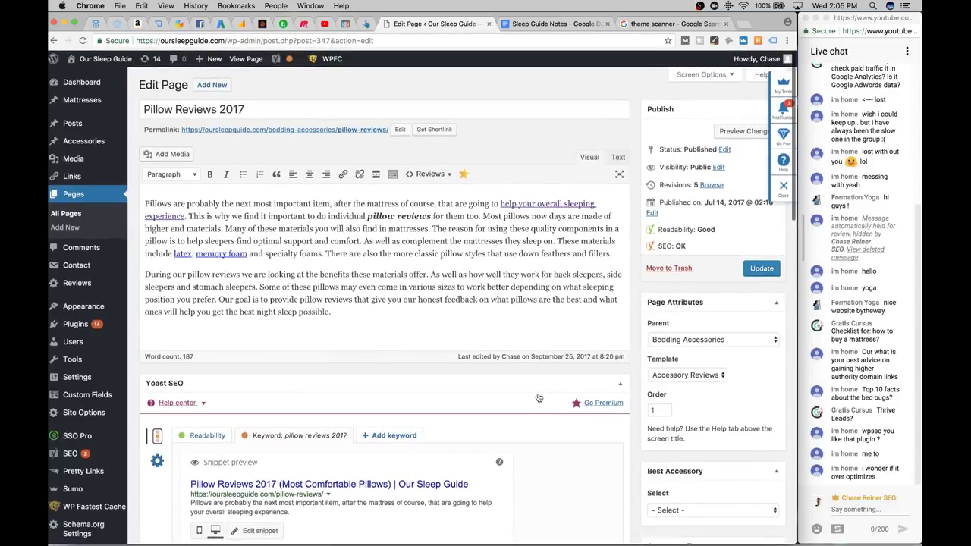
scroll(743, 309, "down", 8)
scroll(744, 310, "up", 4)
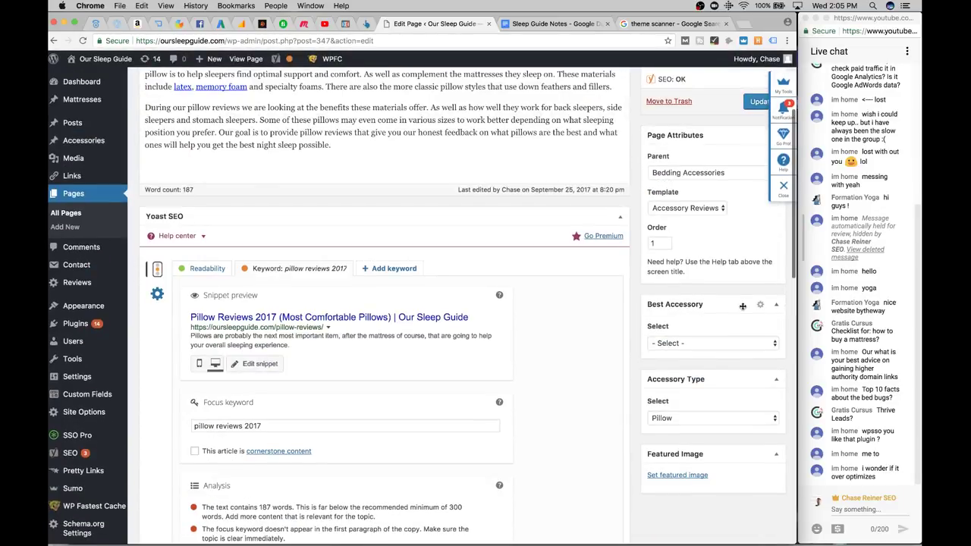
scroll(589, 365, "down", 4)
scroll(588, 365, "down", 14)
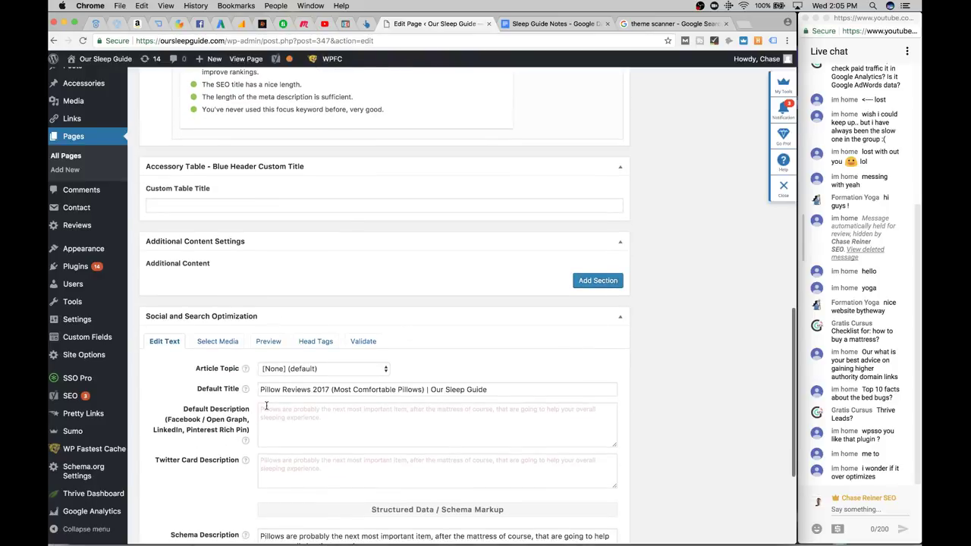
scroll(266, 406, "down", 2)
scroll(251, 380, "down", 3)
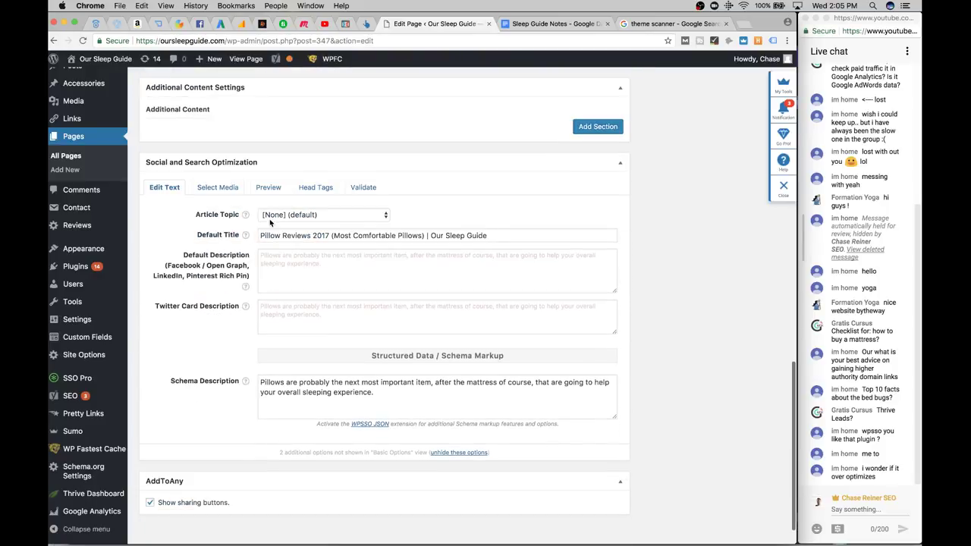
Search installed plugins for 'review', then deactivate and delete Product Reviews with its data
left_click(75, 266)
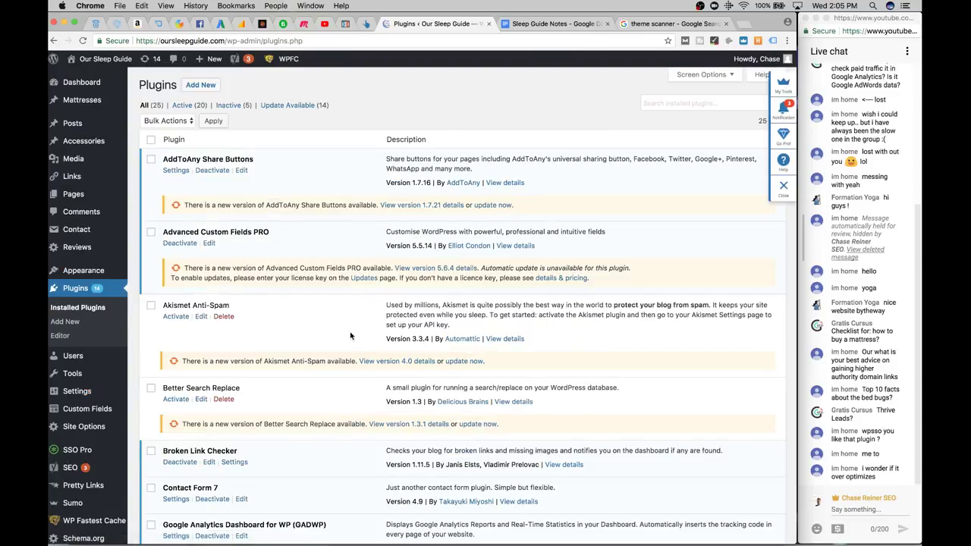
scroll(240, 289, "down", 3)
scroll(337, 284, "up", 4)
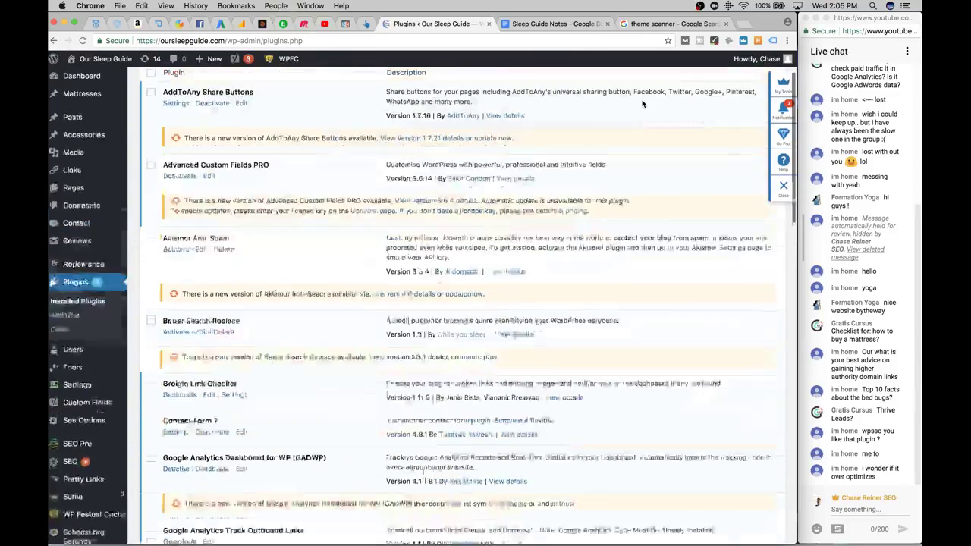
left_click(668, 103)
type("review")
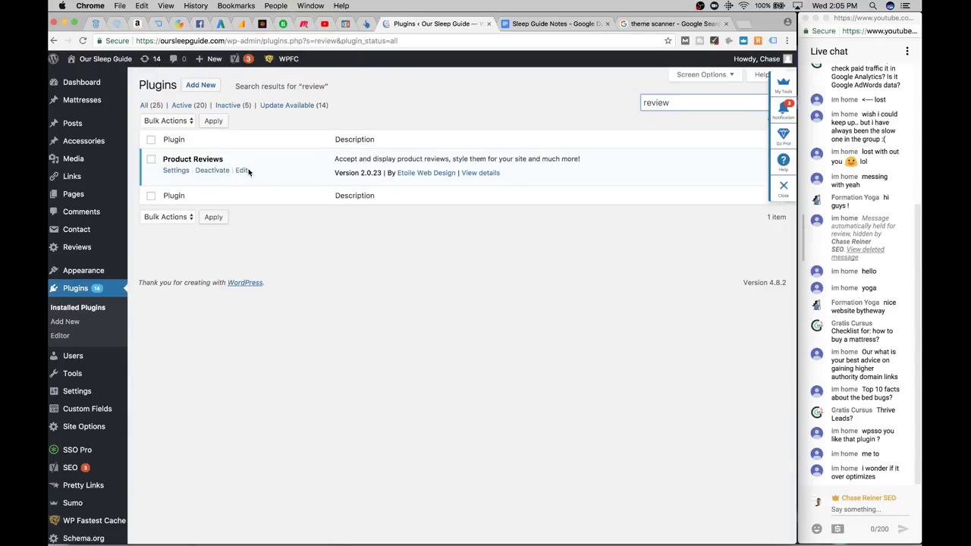
left_click(226, 171)
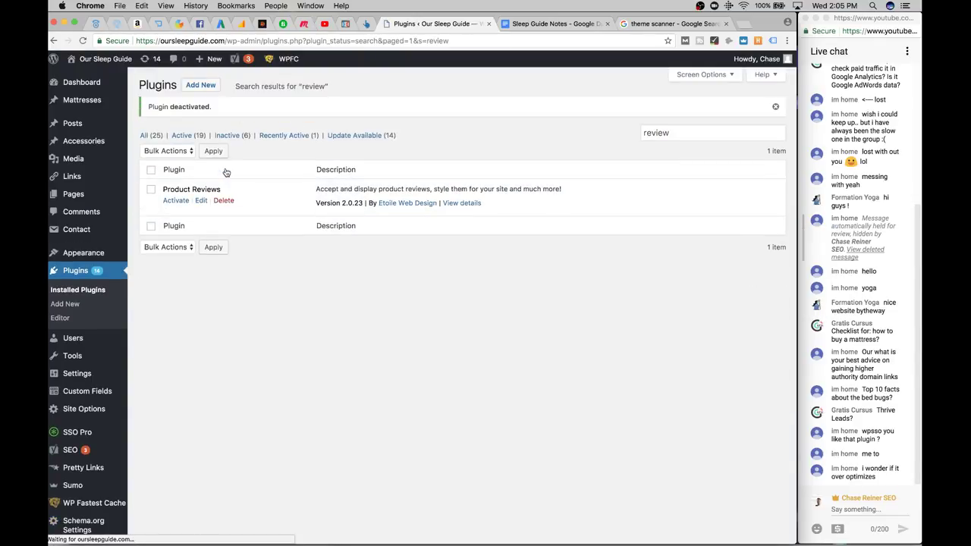
left_click(224, 200)
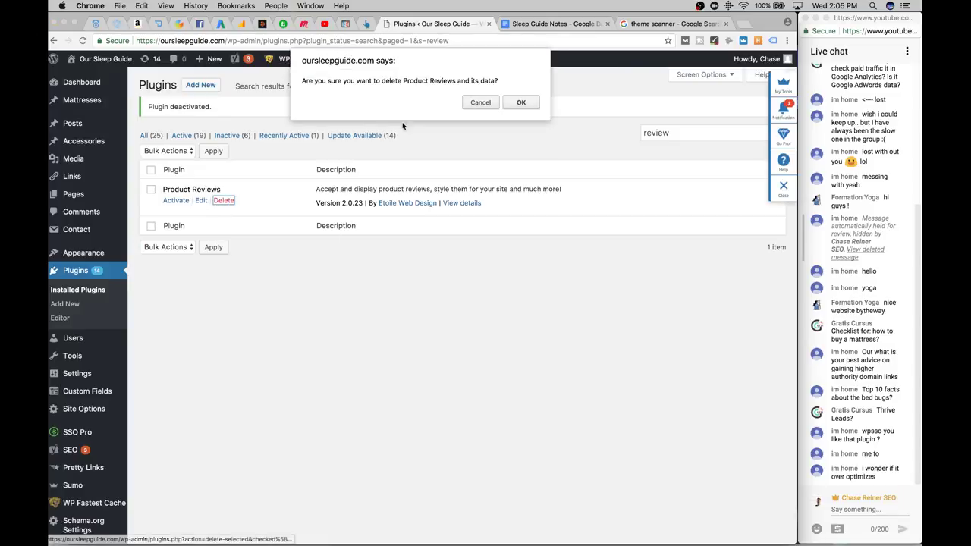
left_click(519, 102)
left_click(679, 24)
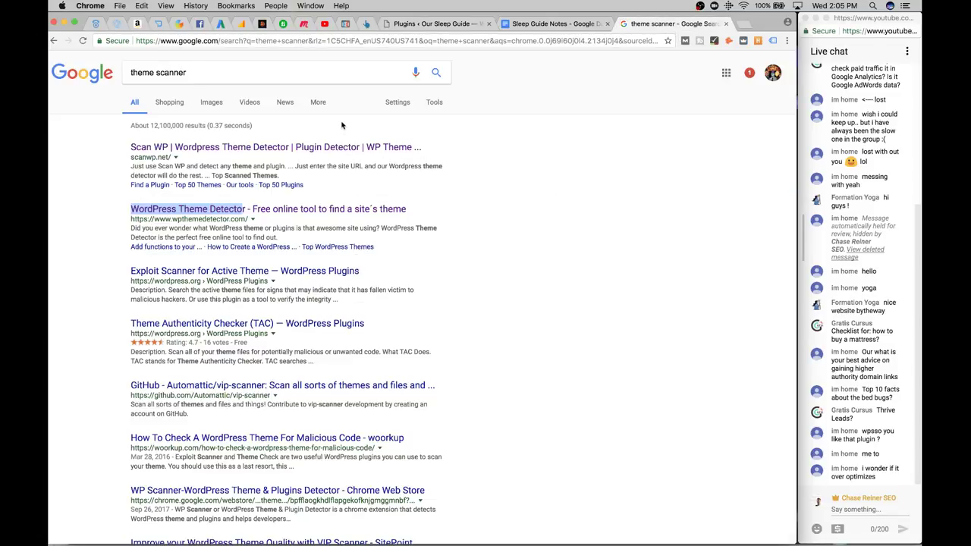
Check the WordPress Theme Detector result and try loading the mattress review address
left_click(338, 146)
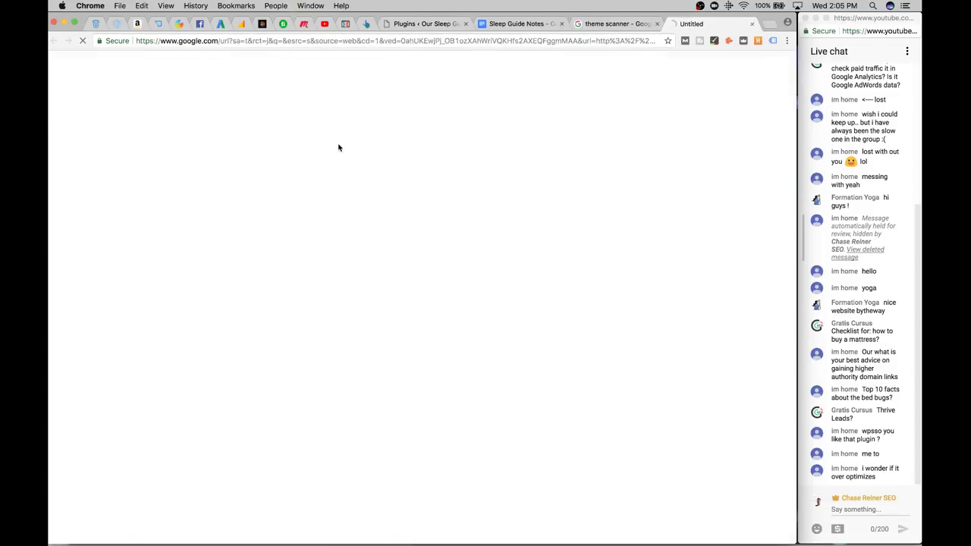
left_click(641, 24)
key("super+l")
type("https://oursleepguide.com/mattress/puffy-mattress-review/")
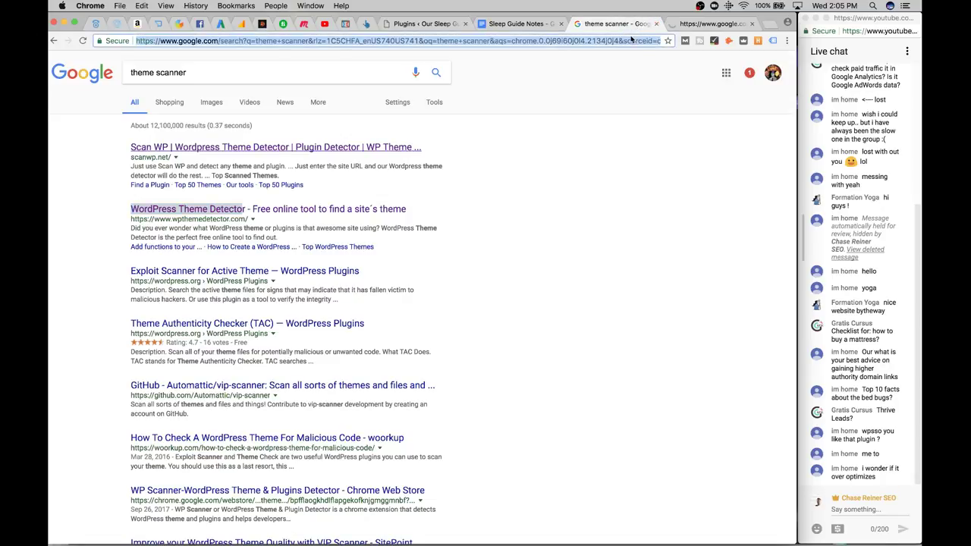
key("Return")
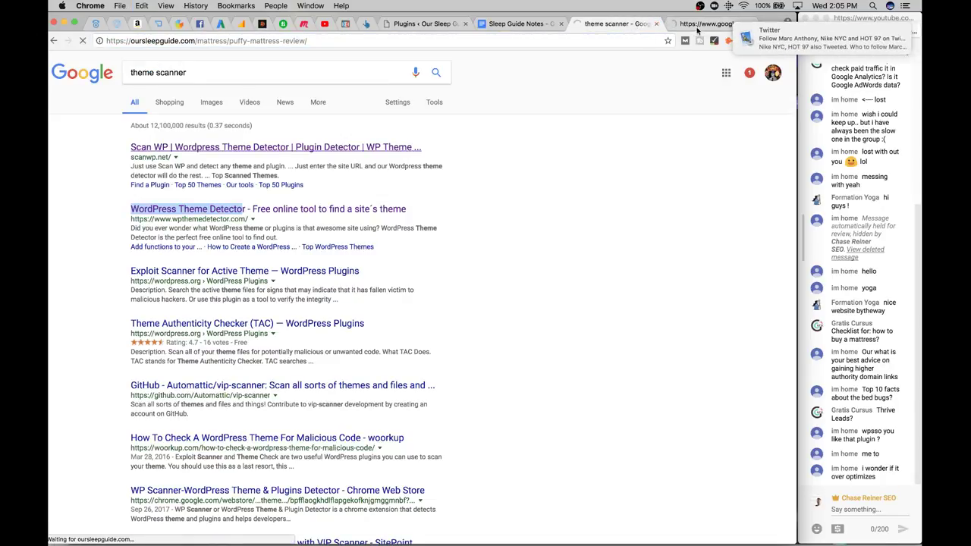
left_click(657, 23)
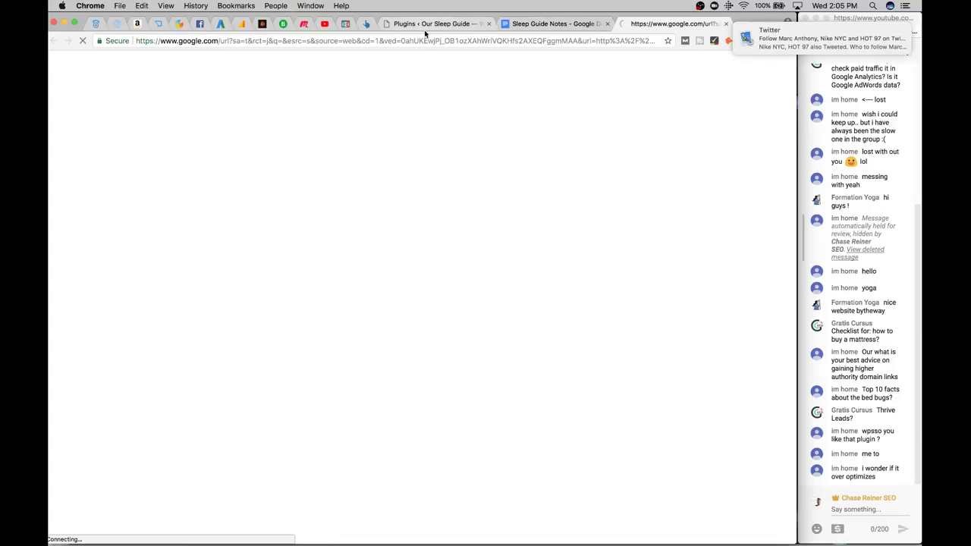
Take the GhostBed review link from item 8 of the Sleep Guide Notes and load it in a new window
left_click(538, 24)
scroll(335, 291, "up", 10)
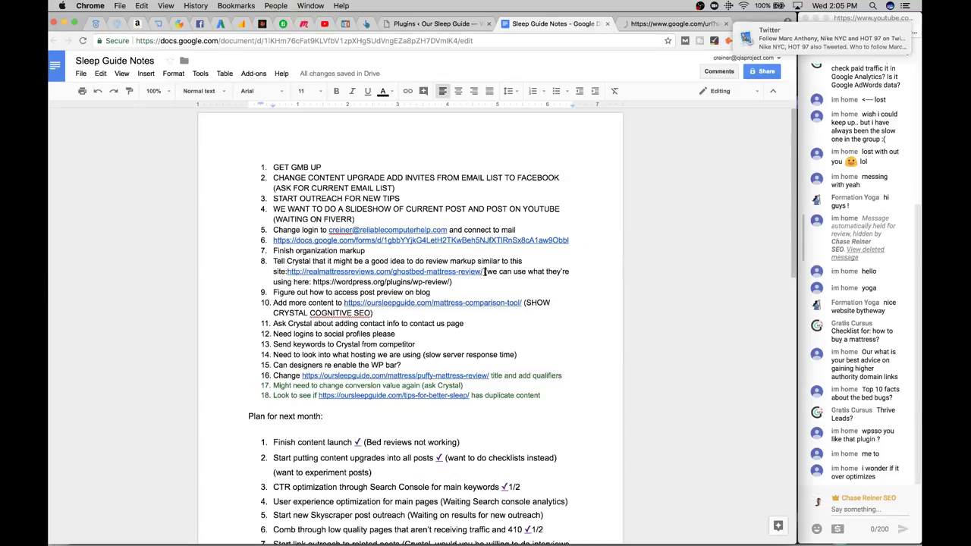
left_click_drag(485, 271, 282, 275)
key("cmd+c")
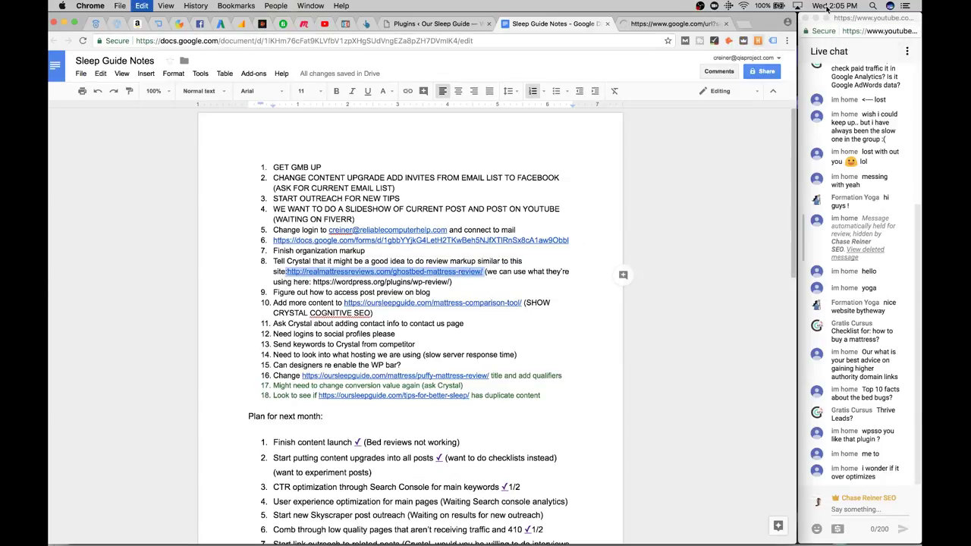
left_click(675, 24)
left_click(519, 41)
key("cmd+v")
key("Return")
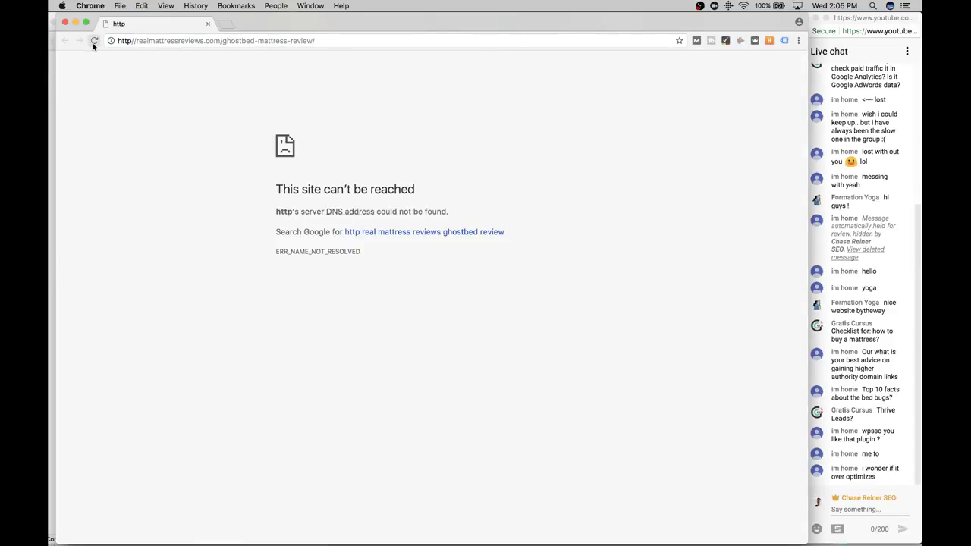
Remove the malformed http// prefix from the address and reload the GhostBed review page
left_click(132, 41)
key("Left")
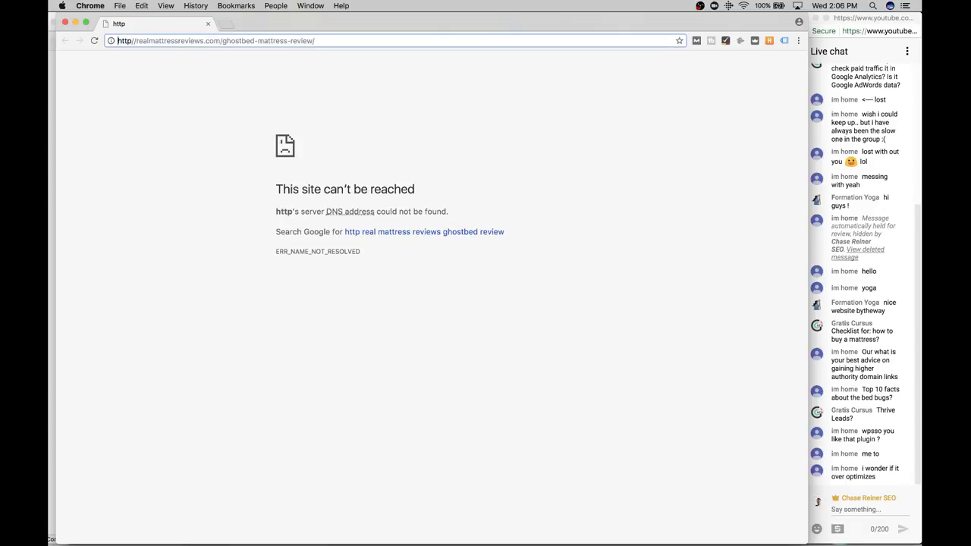
key("Delete")
key("Delete")
key("Delete")
key("Delete")
key("Delete")
key("Delete")
key("Return")
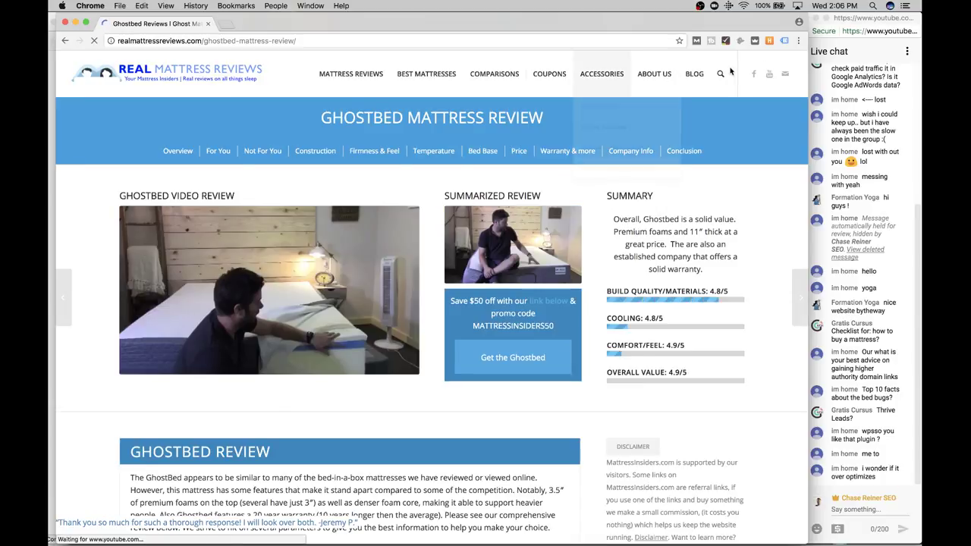
Scroll to the rating summary and view the review page's source code
scroll(574, 199, "down", 1)
scroll(575, 198, "down", 15)
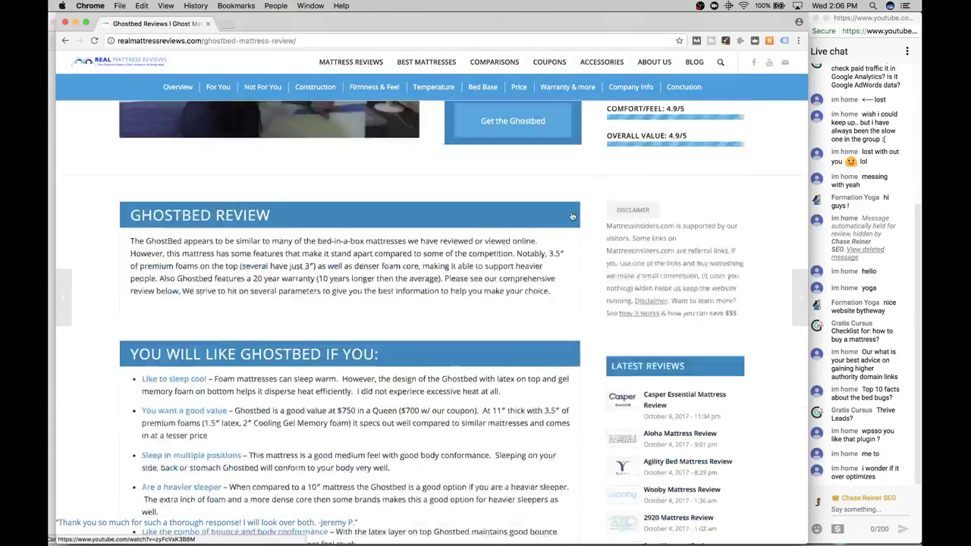
scroll(572, 217, "down", 20)
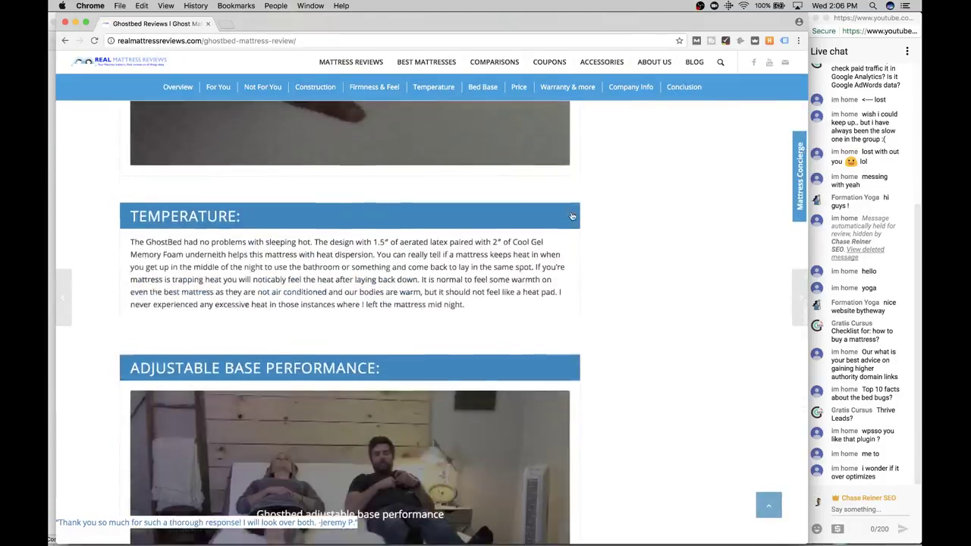
scroll(572, 217, "up", 5)
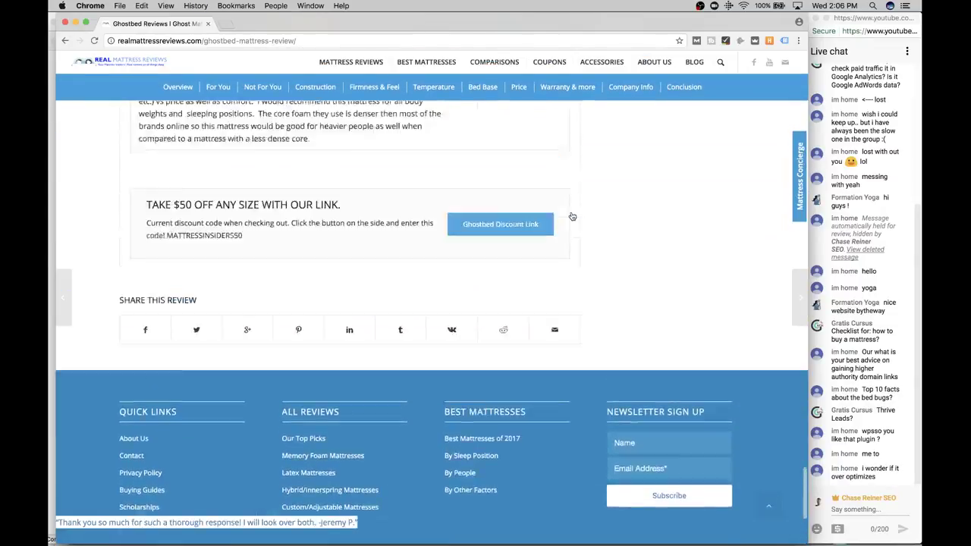
right_click(462, 285)
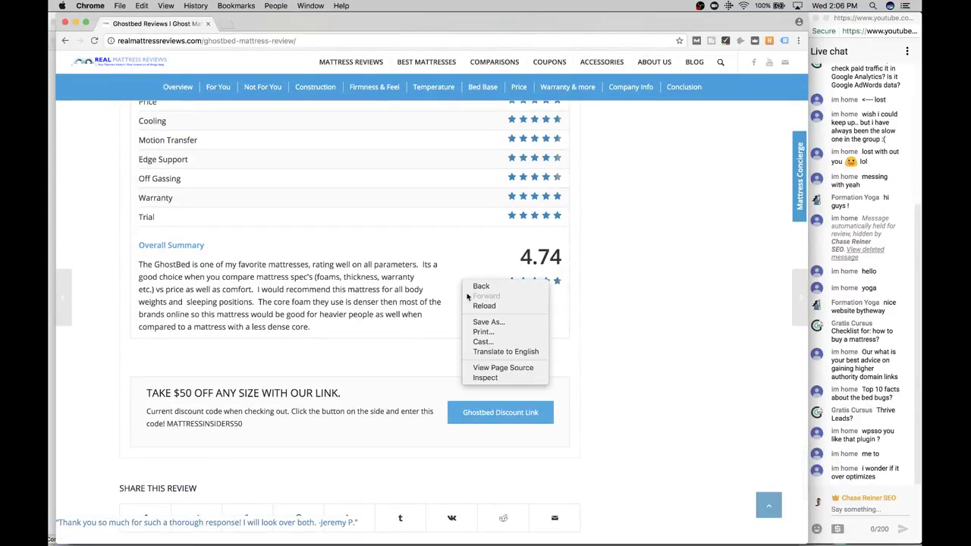
left_click(496, 370)
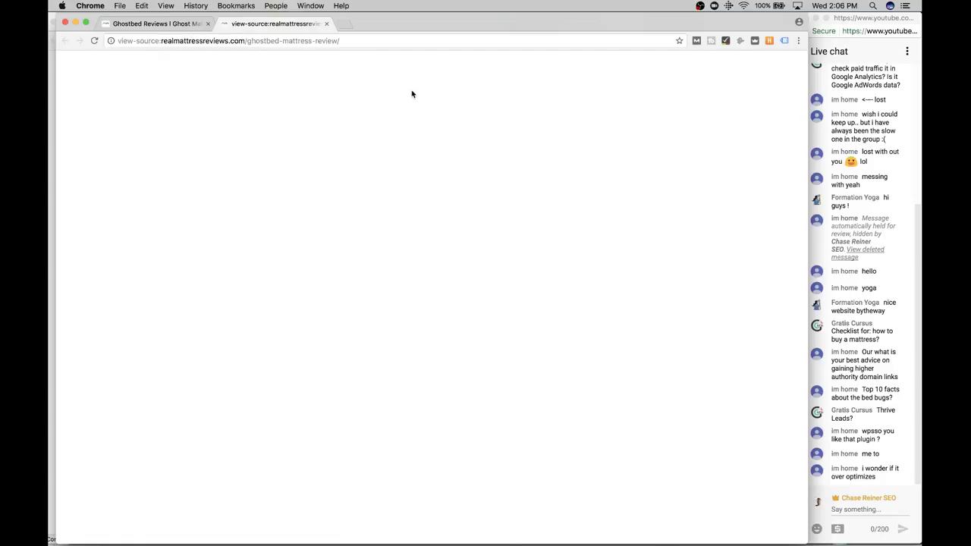
Start a 'rev' search in the source, then reopen the GhostBed page's source
key("super+f")
type("review")
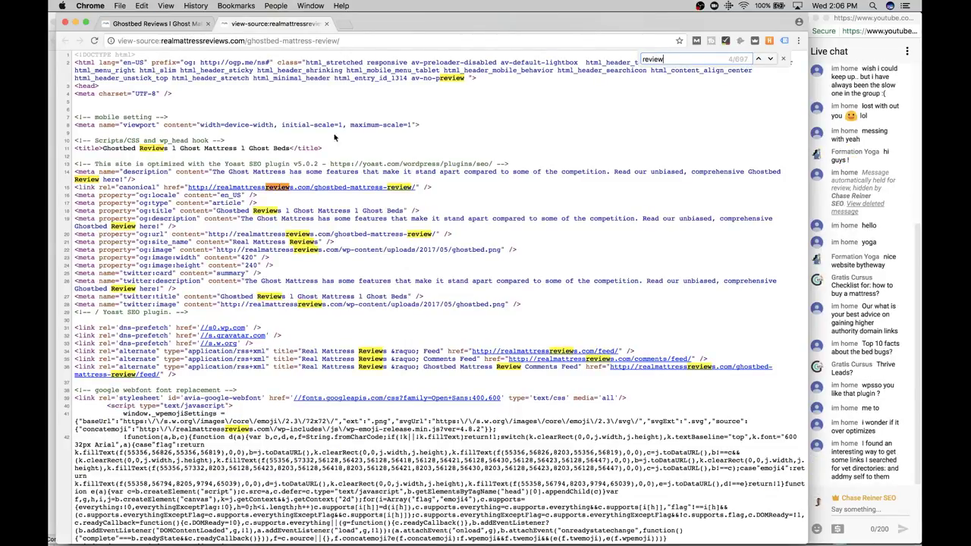
left_click(327, 24)
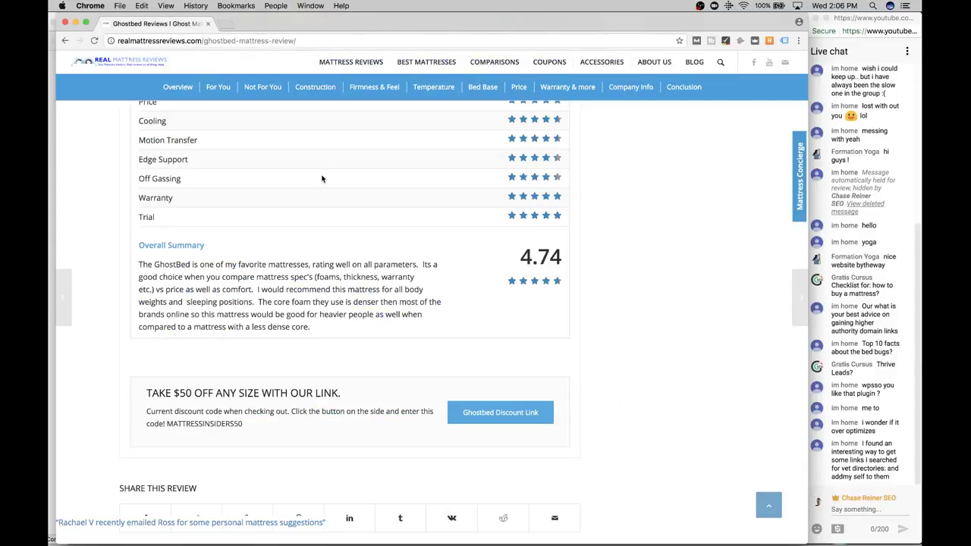
right_click(310, 258)
left_click(354, 333)
Search the source for 'overall summa' and scroll through the Overall Summary rating markup
key("super+f")
type("overall u")
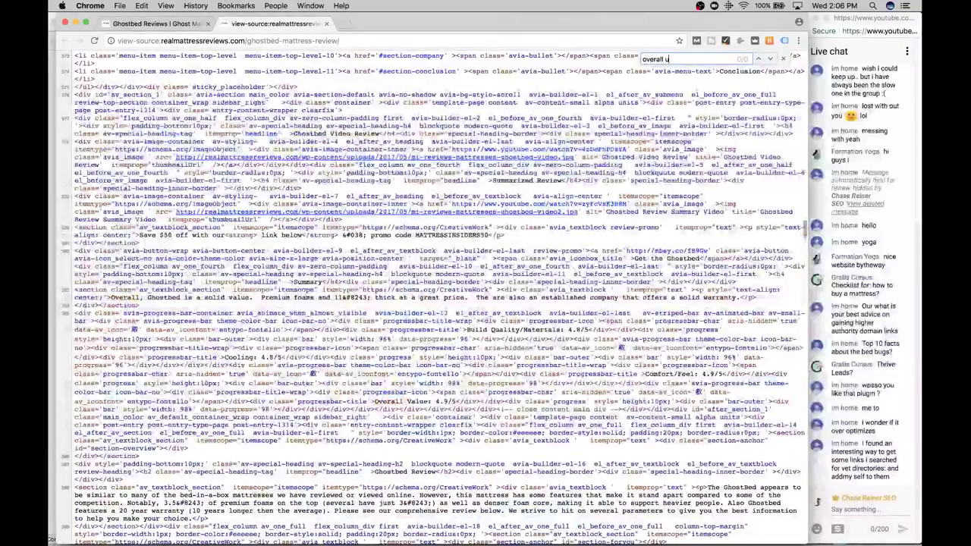
key("BackSpace")
type("su")
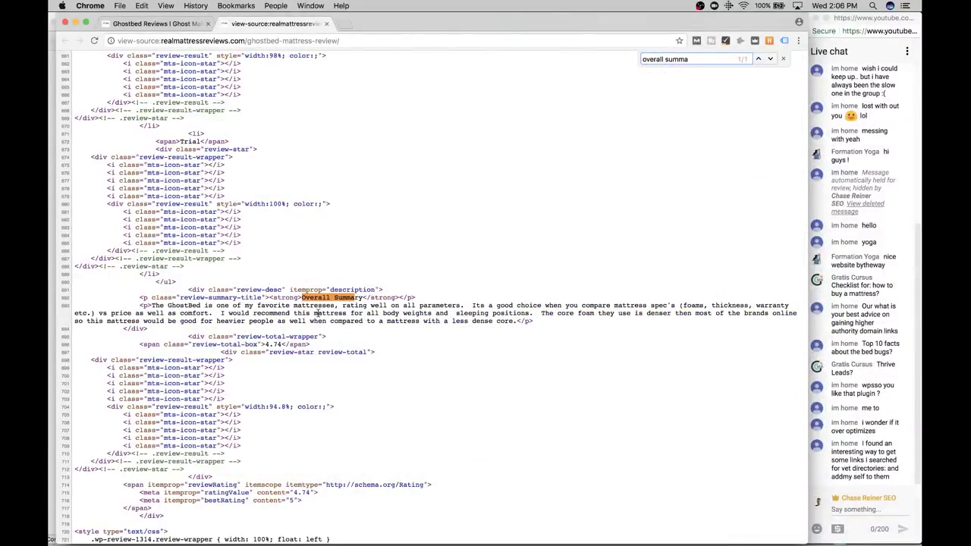
type("mma")
scroll(319, 321, "down", 1)
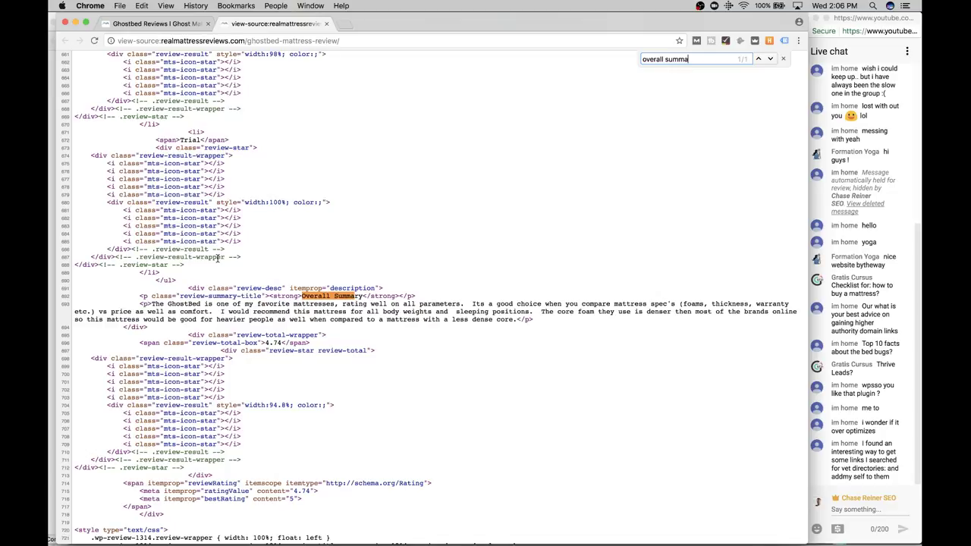
scroll(218, 258, "up", 6)
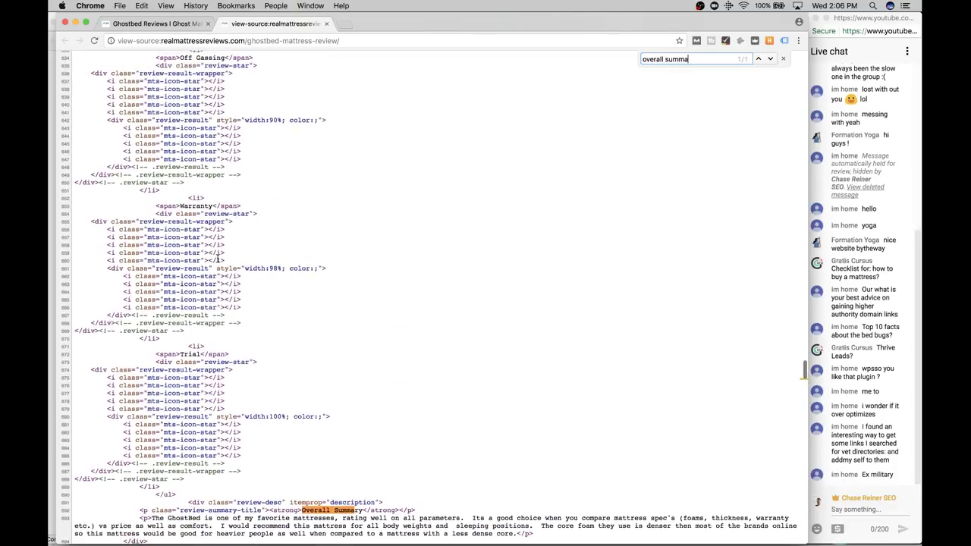
scroll(218, 259, "down", 10)
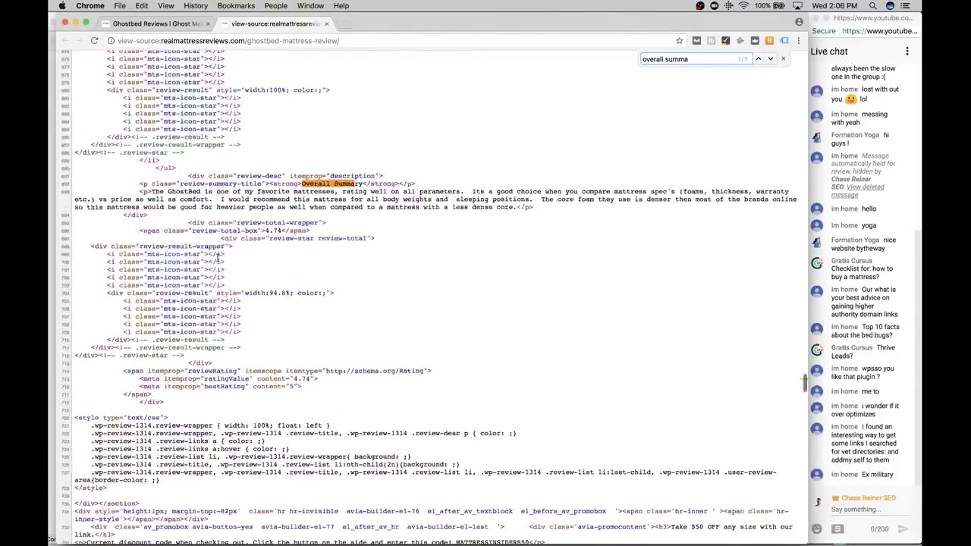
scroll(217, 259, "down", 3)
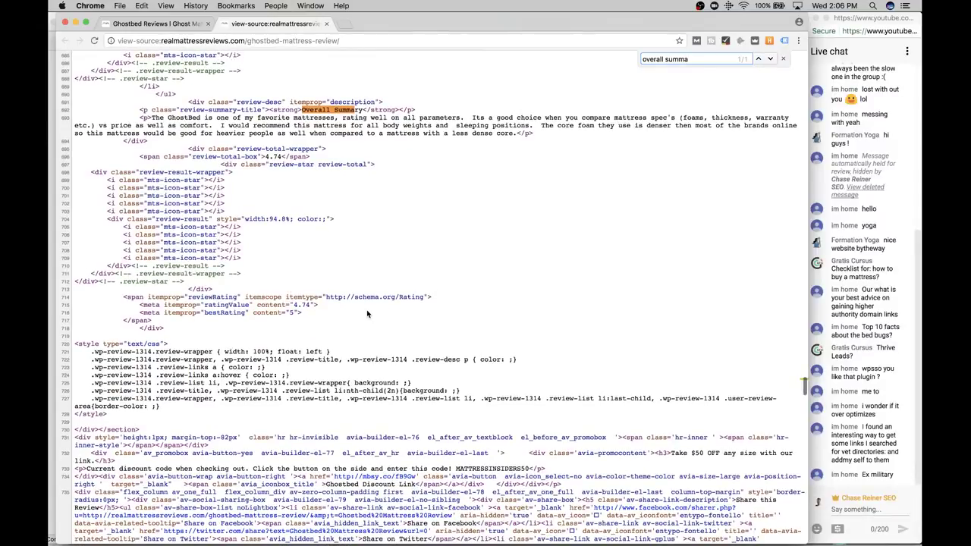
scroll(367, 309, "down", 8)
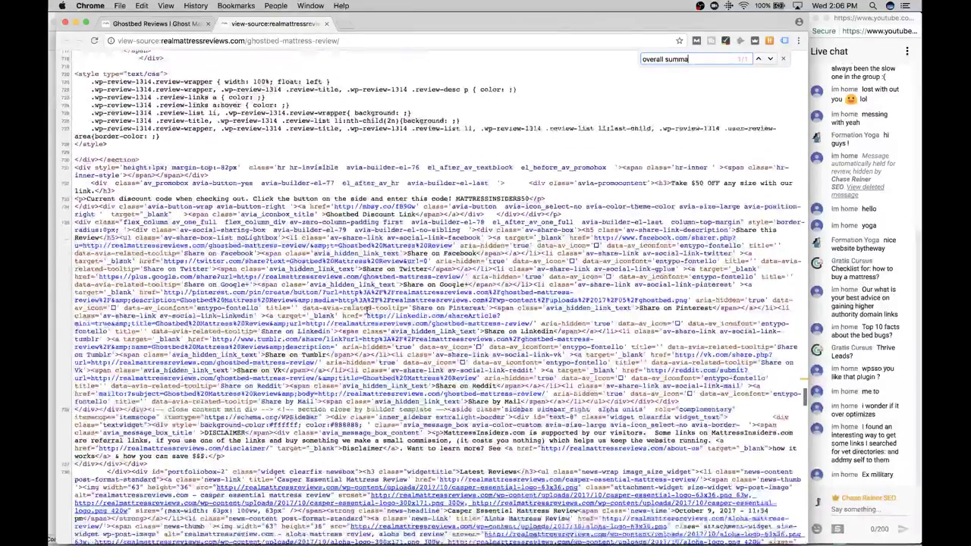
scroll(366, 310, "down", 1)
scroll(280, 263, "up", 3)
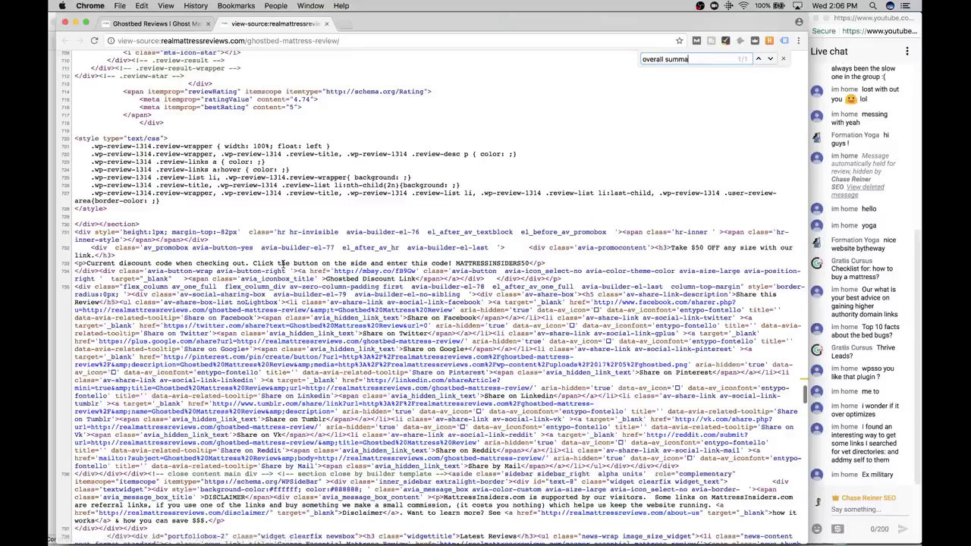
scroll(281, 70, "up", 6)
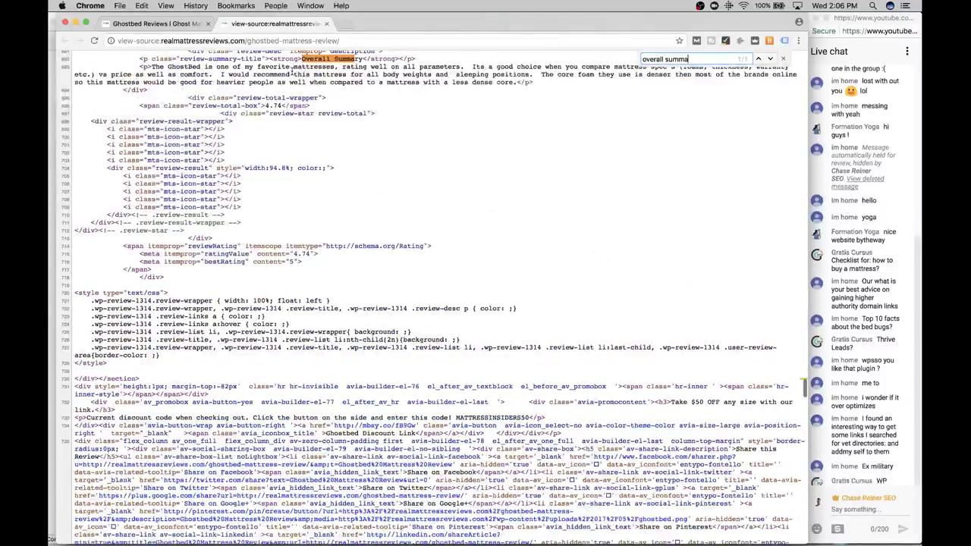
Select the site's domain and path, and search Google for 'plugin scanner review'
left_click(300, 41)
left_click(211, 38)
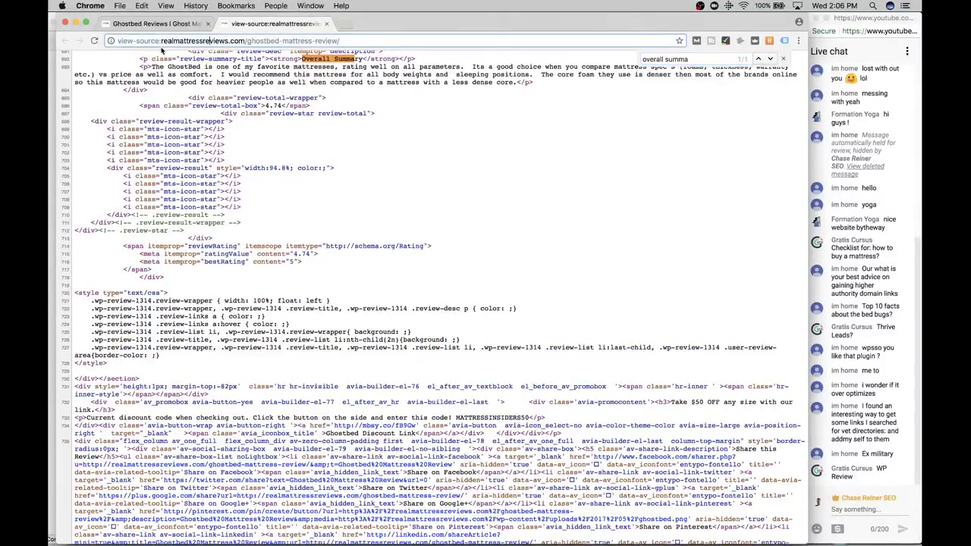
left_click_drag(161, 41, 494, 67)
left_click(347, 23)
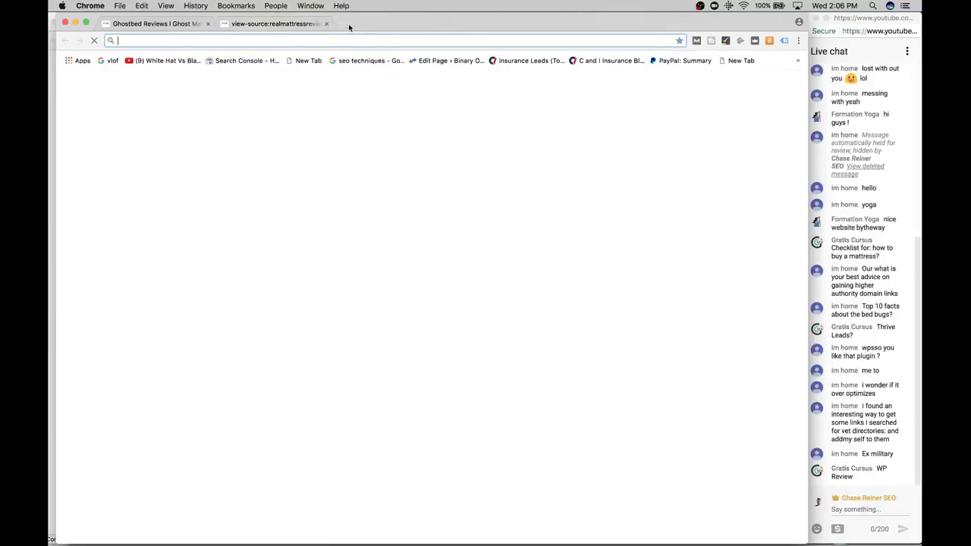
type("plugin s")
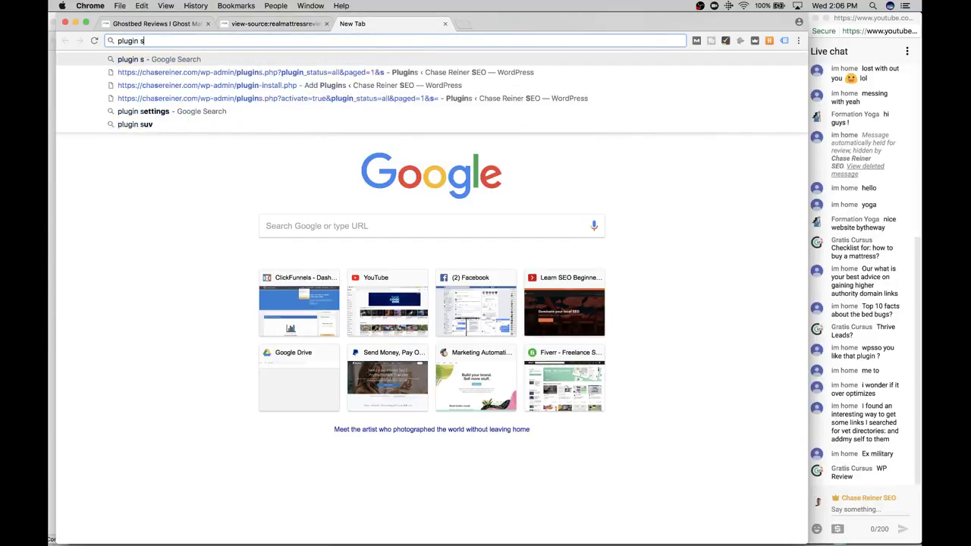
type("canner review")
key("Return")
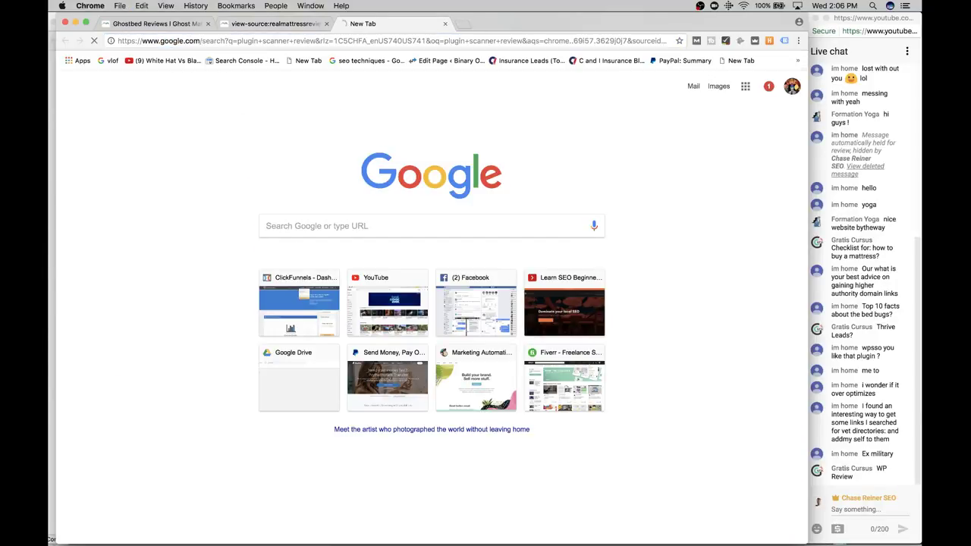
Search the source for 'wp revi' to find the wp-review plugin
key("ctrl+shift+Tab")
key("ctrl+f")
type("wp")
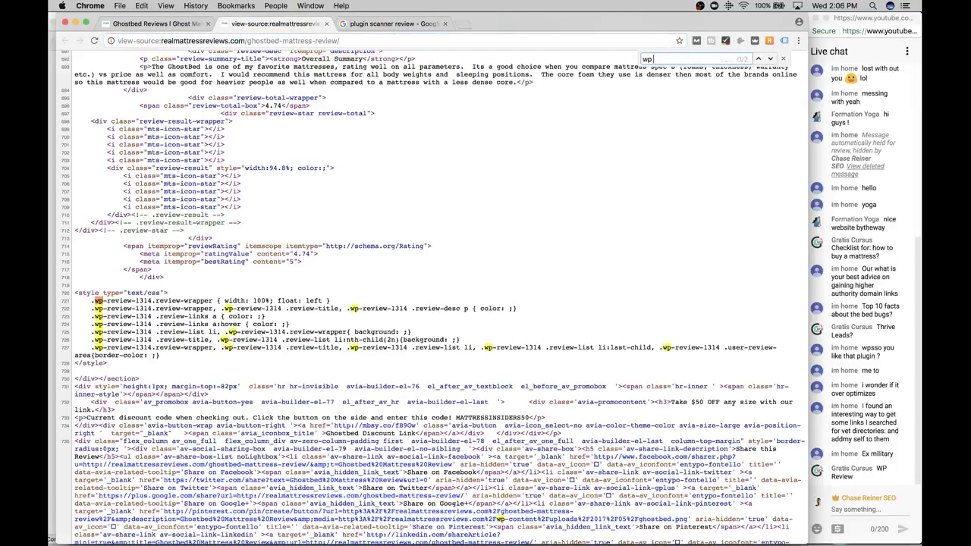
type(" r")
key("BackSpace")
key("BackSpace")
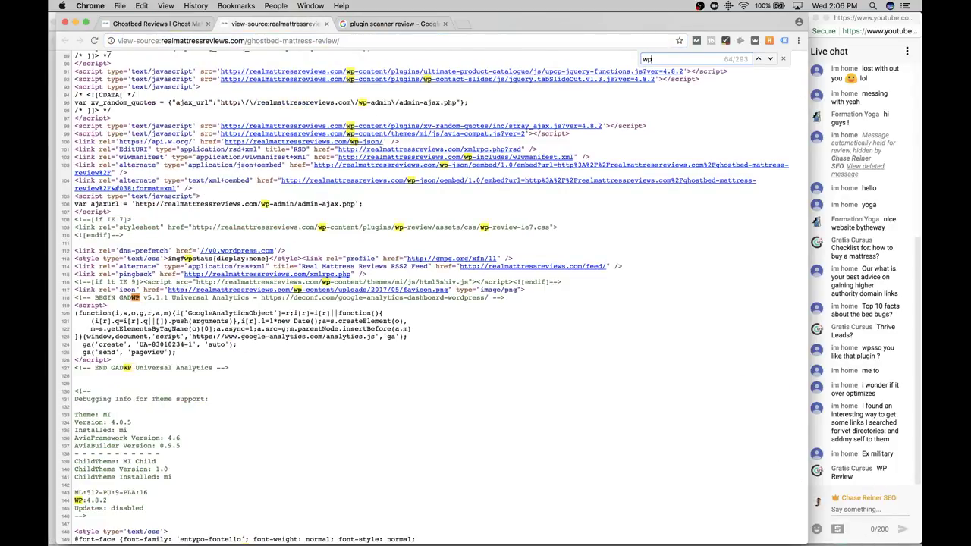
type("review")
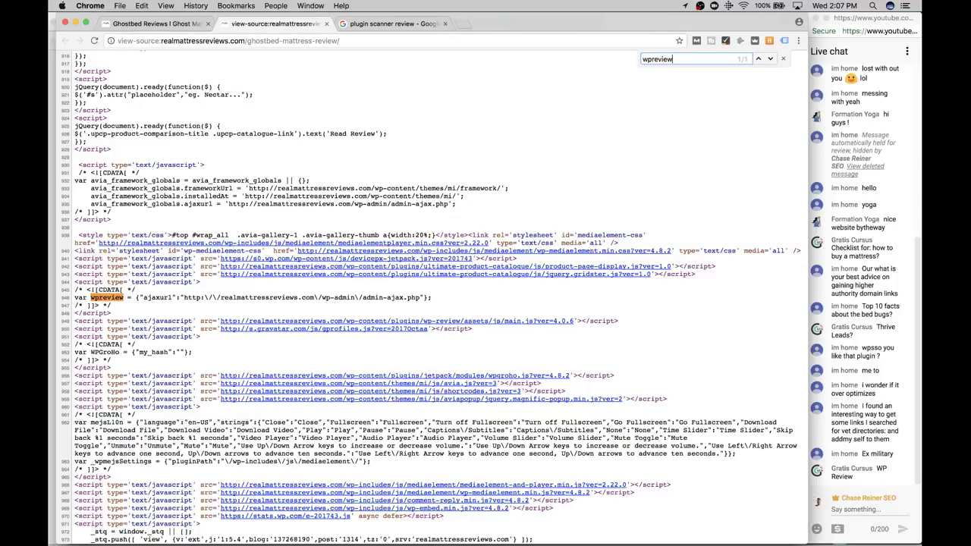
Close the source tab, GhostBed window and scanwp.net tab, returning to WordPress plugin results
left_click(328, 23)
left_click(66, 22)
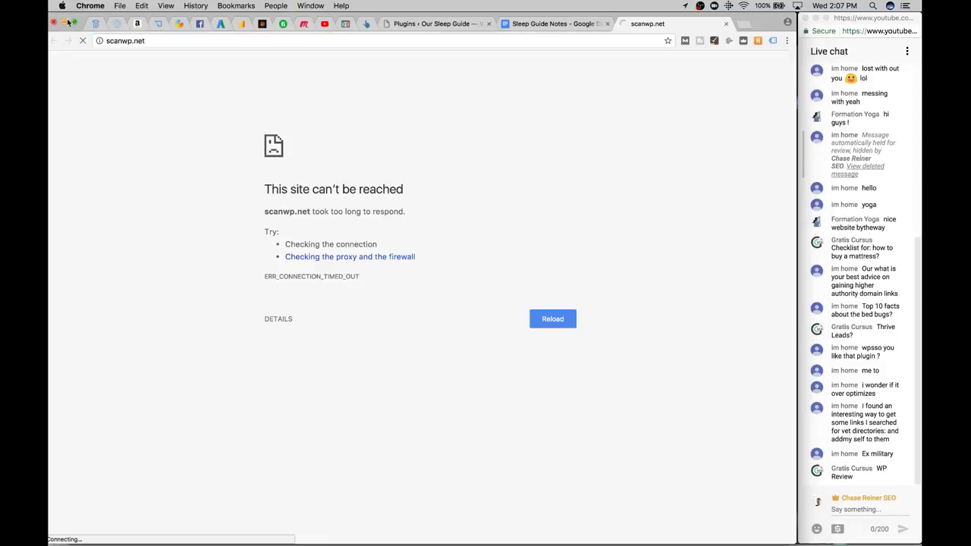
left_click(726, 24)
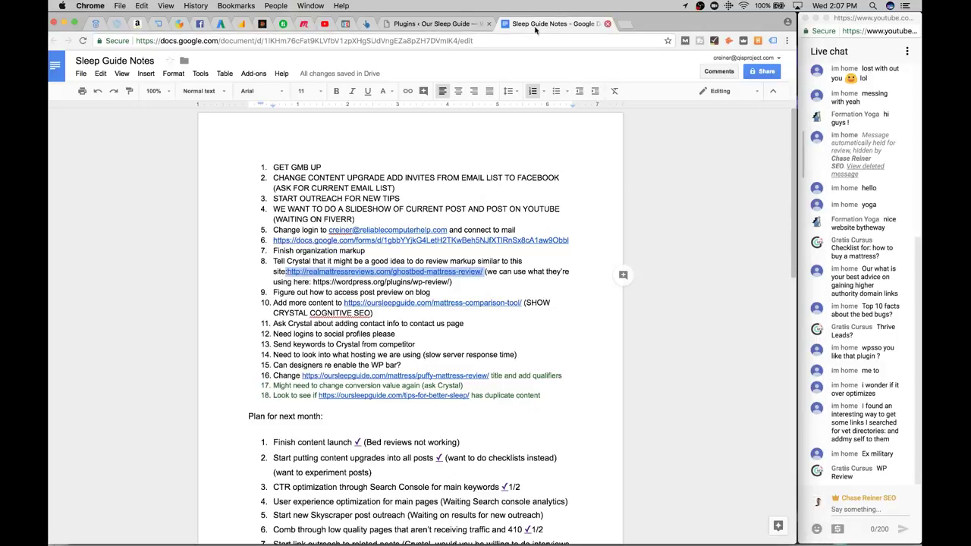
left_click(436, 24)
Search the plugin directory under Plugins > Add New for 'wp review'
double_click(702, 137)
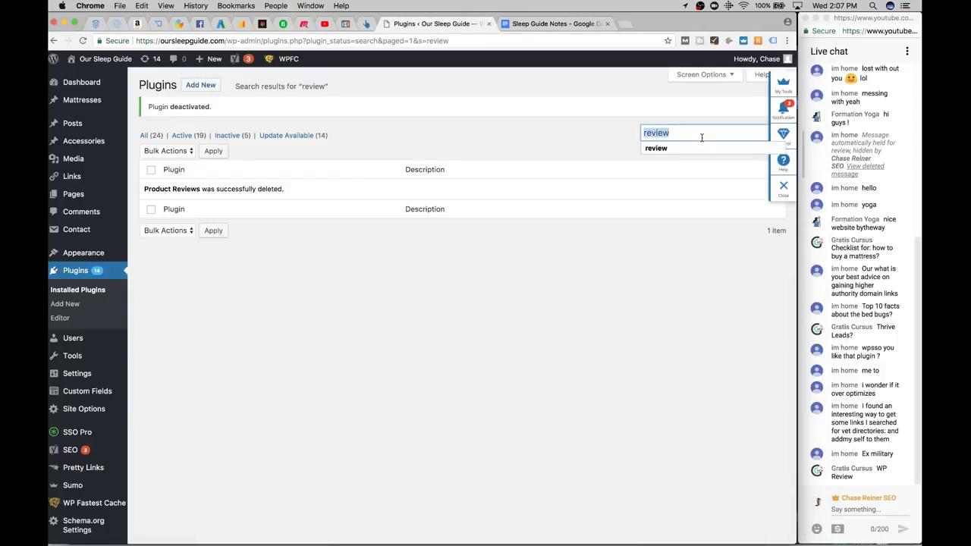
type("wp")
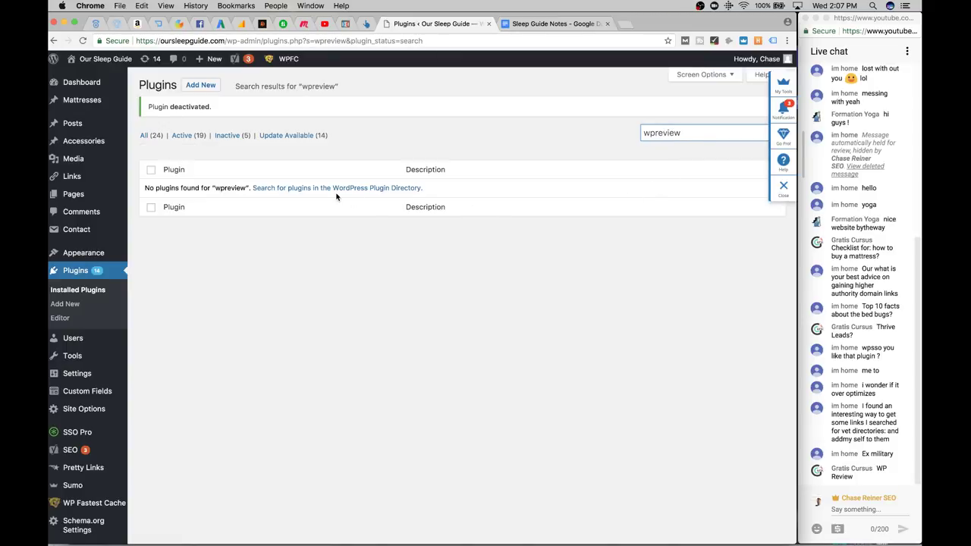
left_click(200, 85)
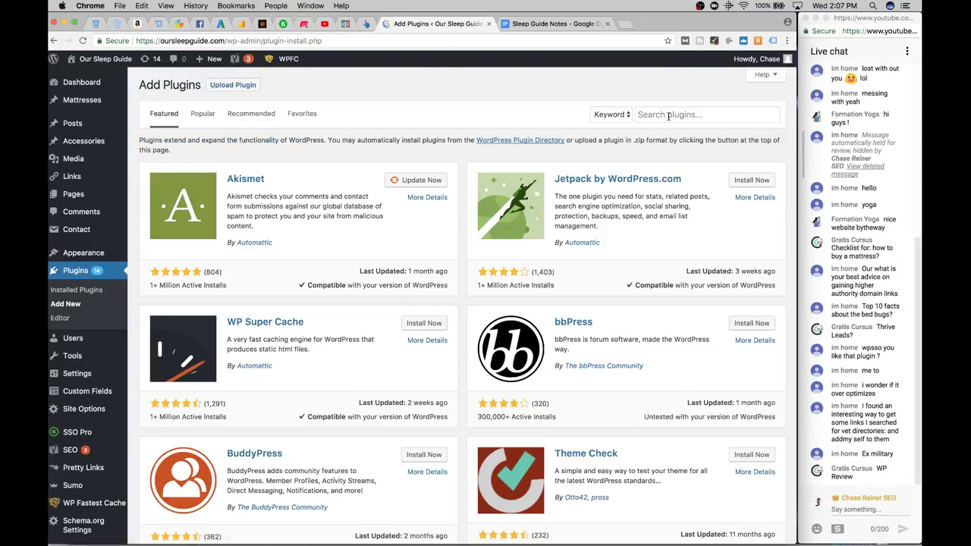
left_click(669, 115)
type("wpreview")
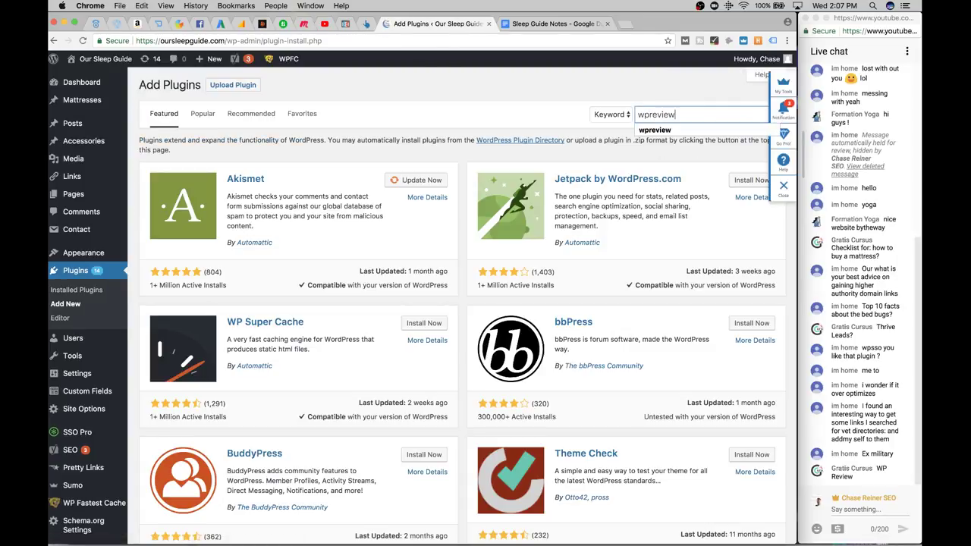
key("Return")
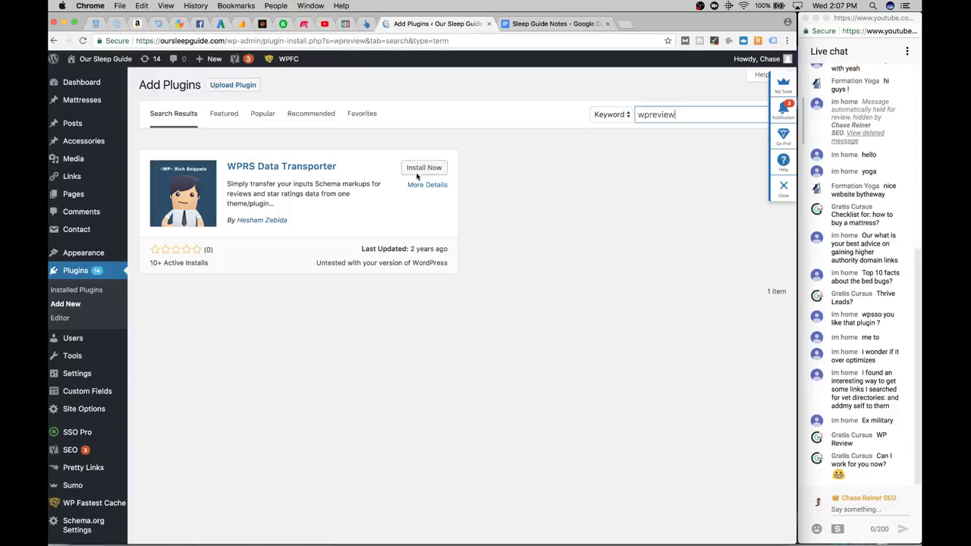
left_click(649, 115)
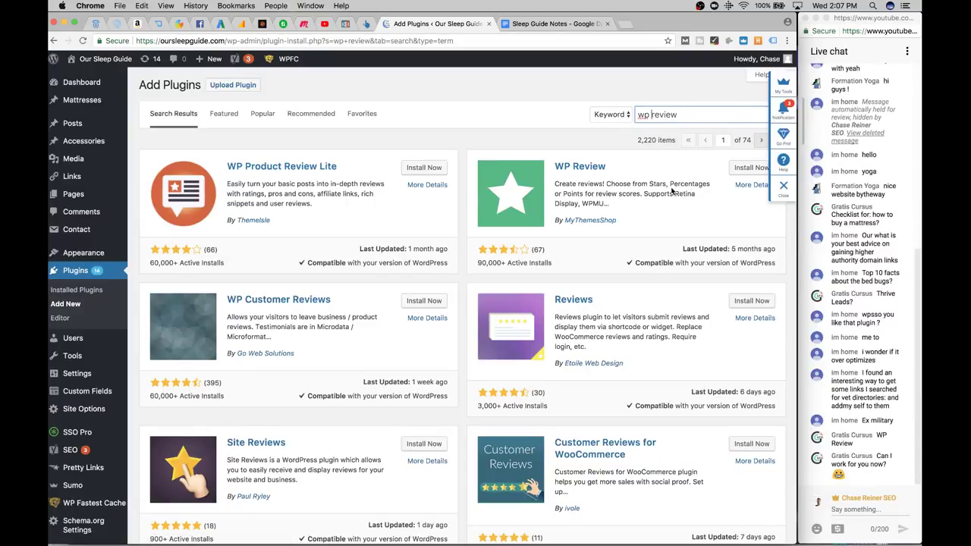
Install and activate the WP Review plugin
scroll(720, 218, "down", 2)
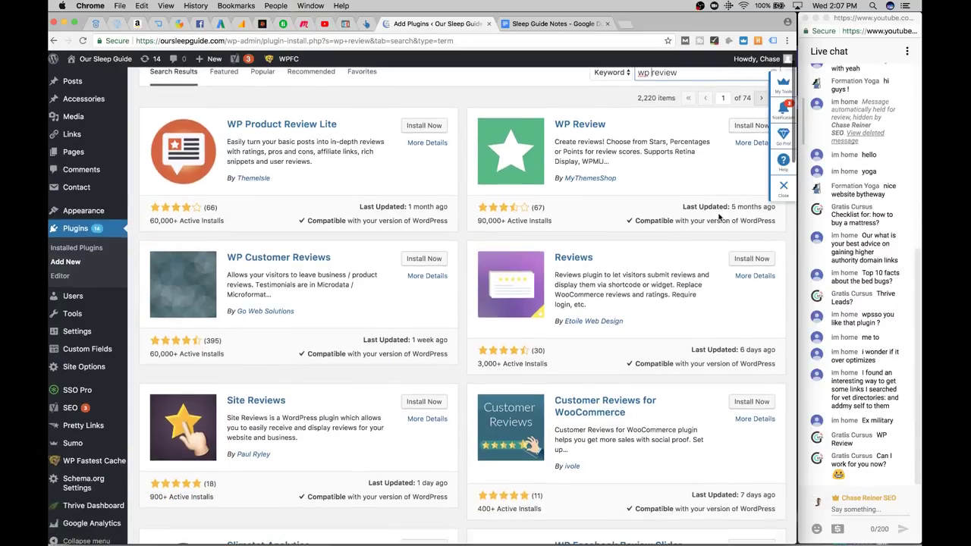
scroll(720, 218, "down", 3)
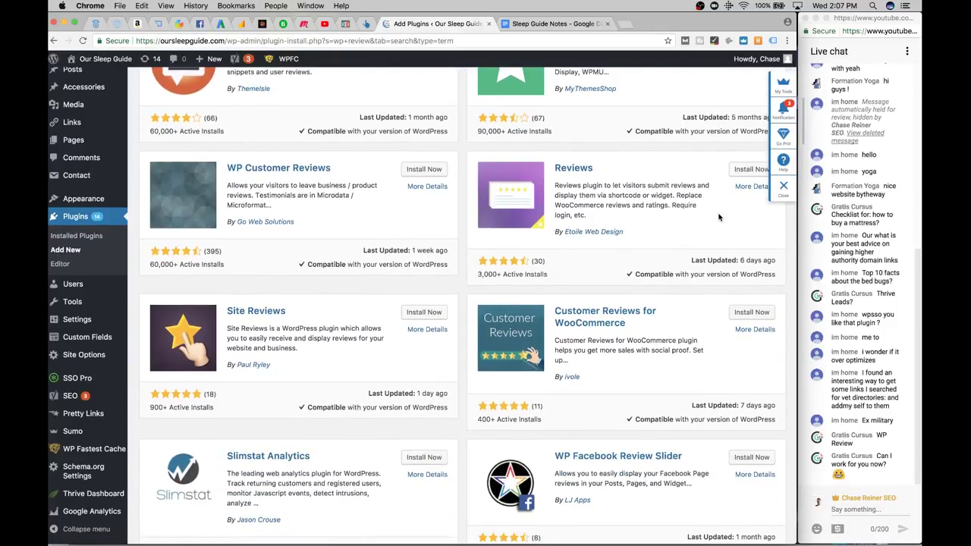
scroll(720, 218, "up", 4)
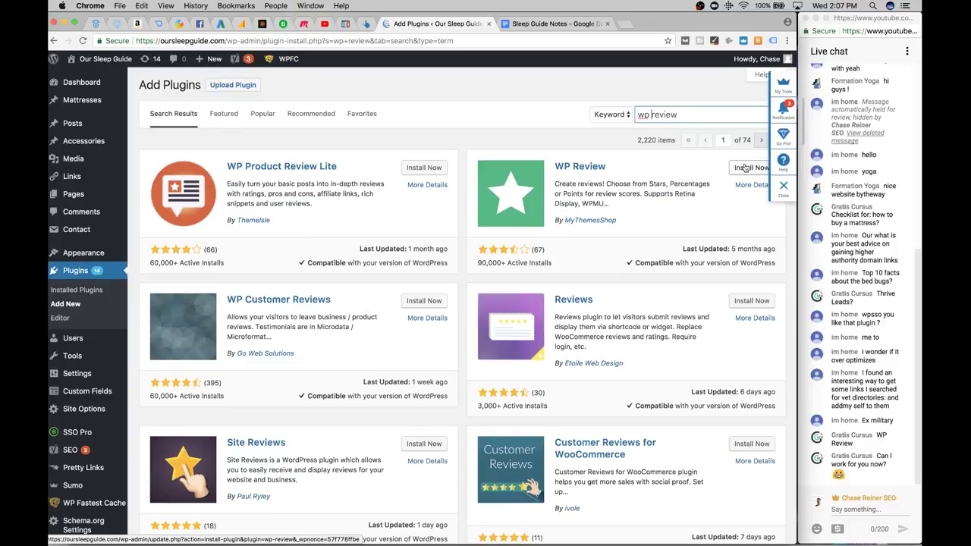
left_click(746, 168)
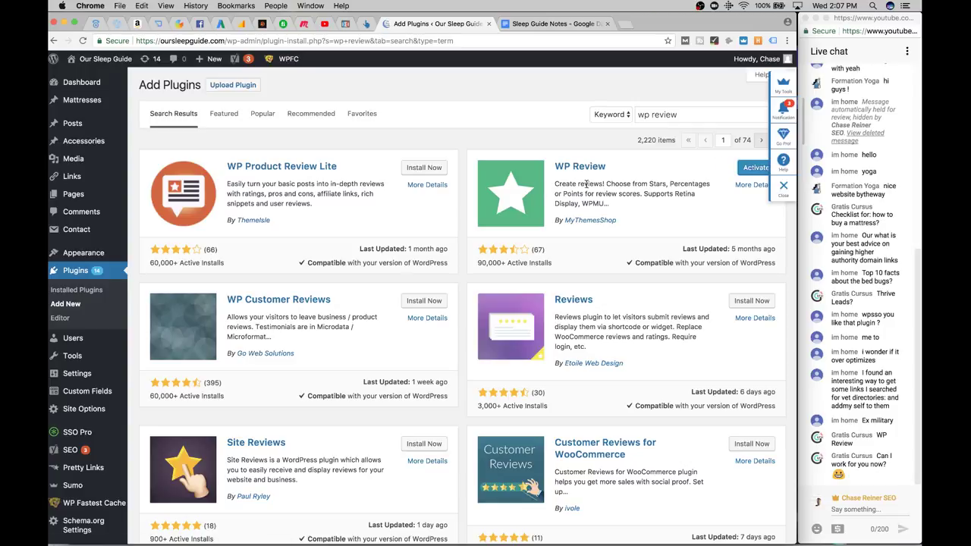
left_click(751, 168)
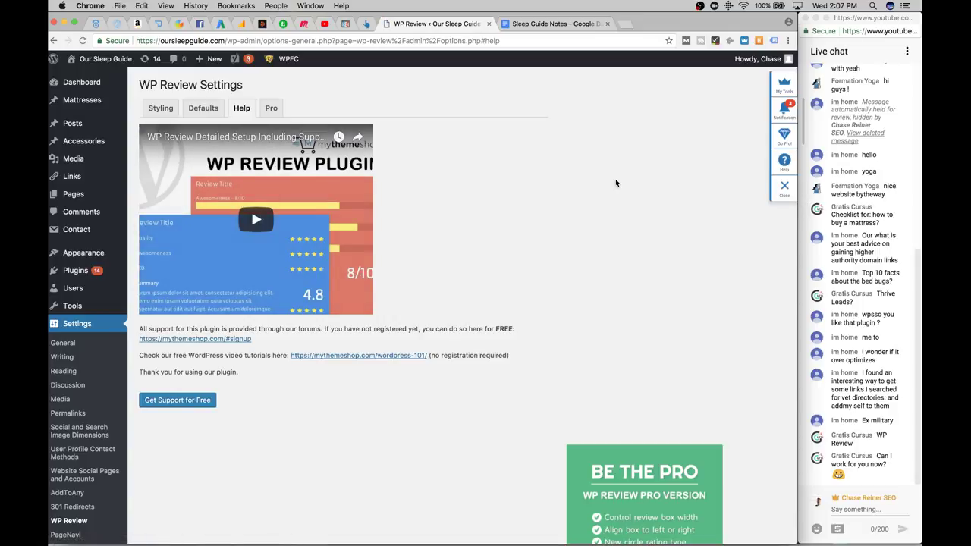
Keep WP Review's default review location as After Content and save the settings
scroll(648, 322, "down", 5)
scroll(646, 300, "up", 5)
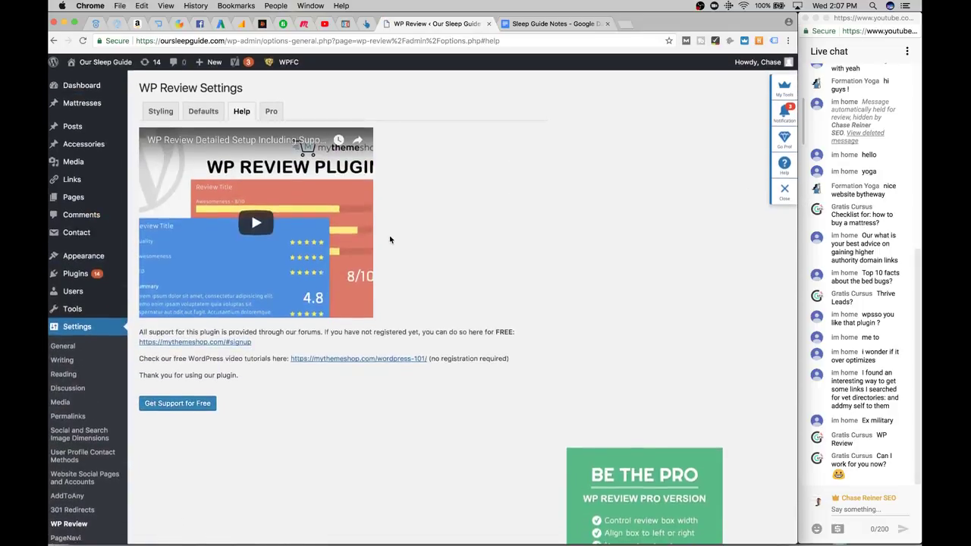
left_click(202, 110)
left_click(161, 109)
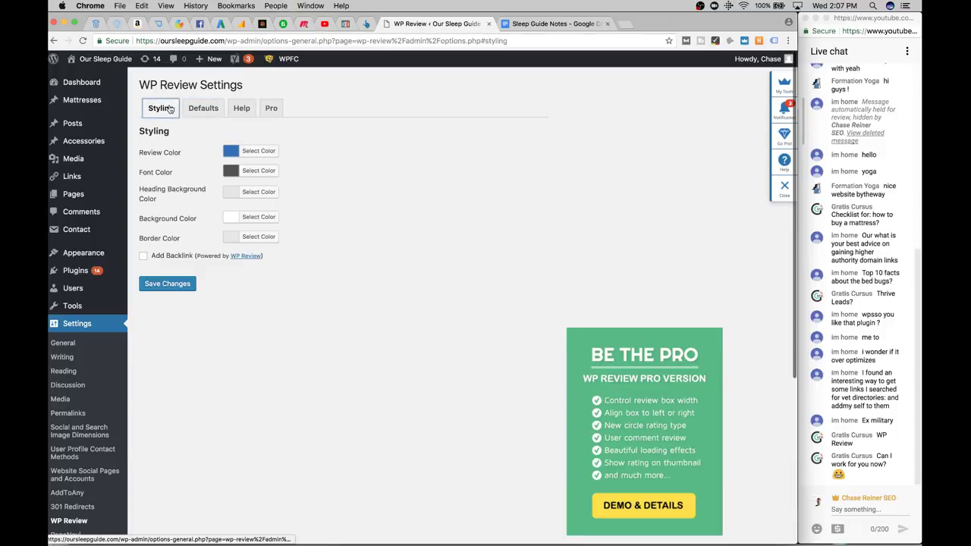
left_click(205, 111)
left_click(325, 161)
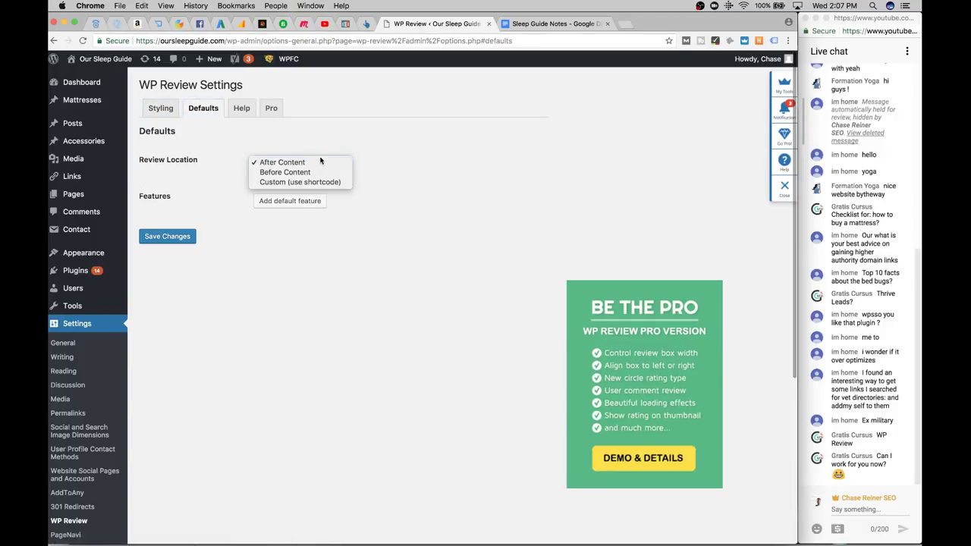
left_click(228, 201)
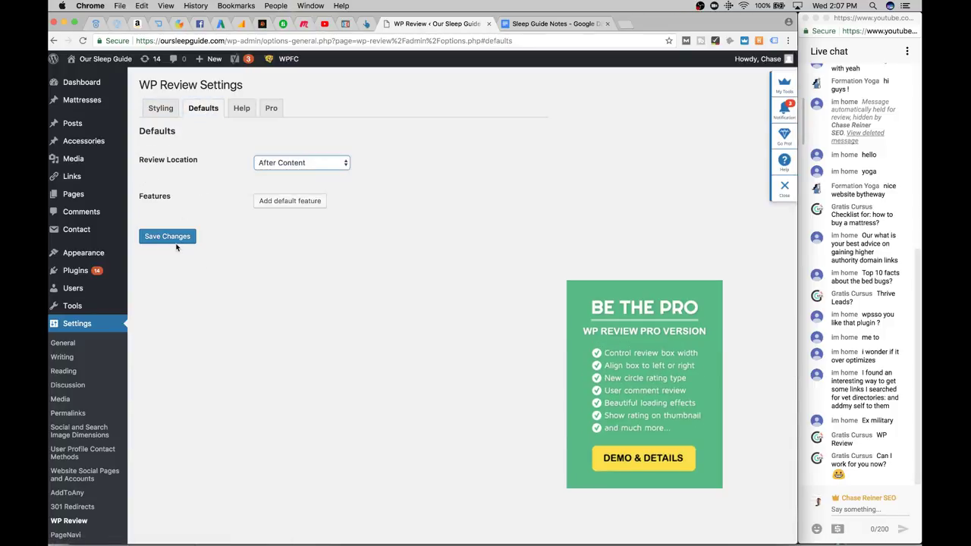
left_click(172, 238)
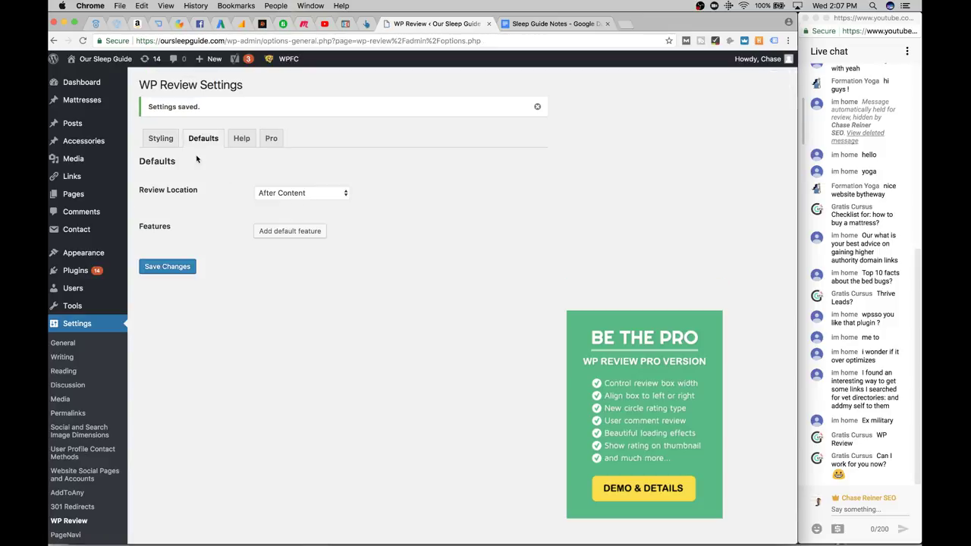
left_click(94, 198)
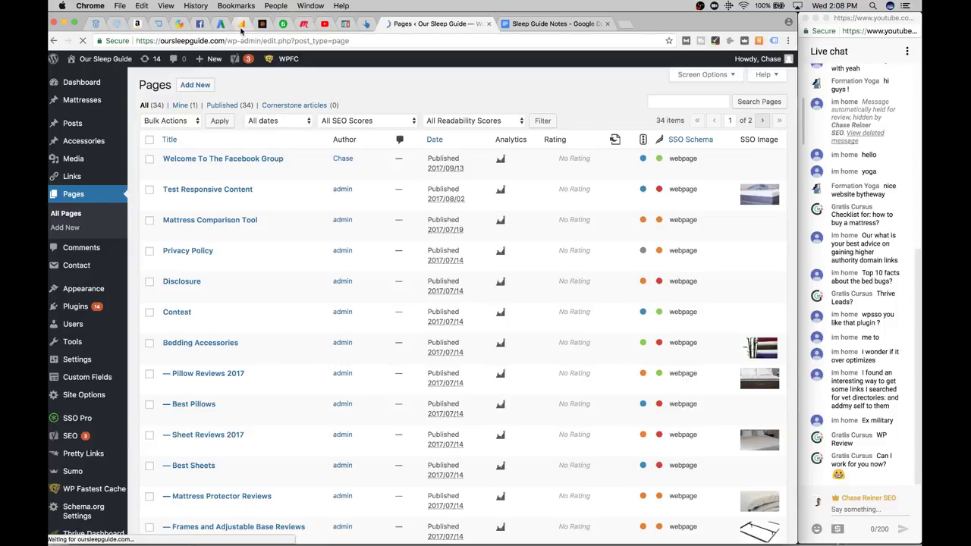
Check the Analytics pages report, AdWords opportunities and Sleep Guide Notes, then return to Pages
left_click(241, 25)
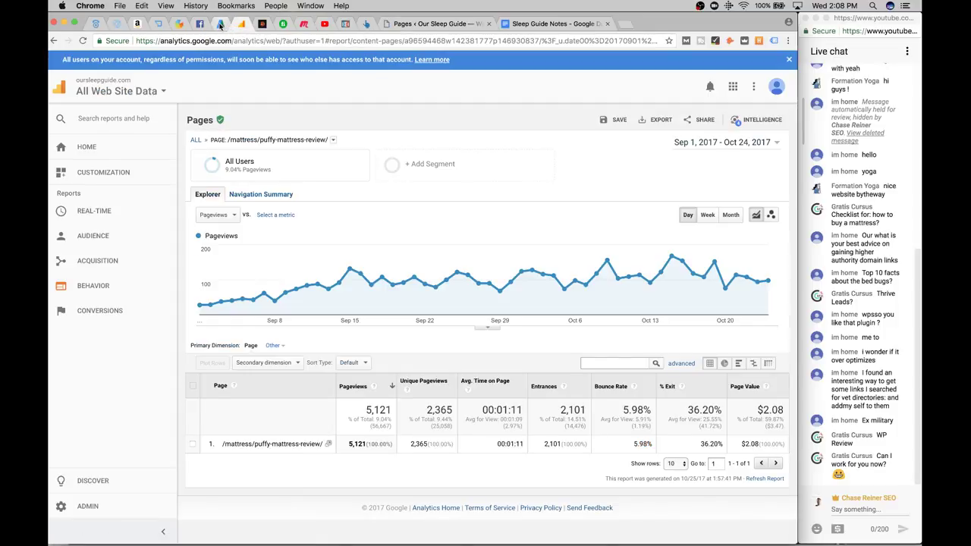
left_click(219, 25)
left_click(242, 25)
left_click(402, 25)
left_click(519, 24)
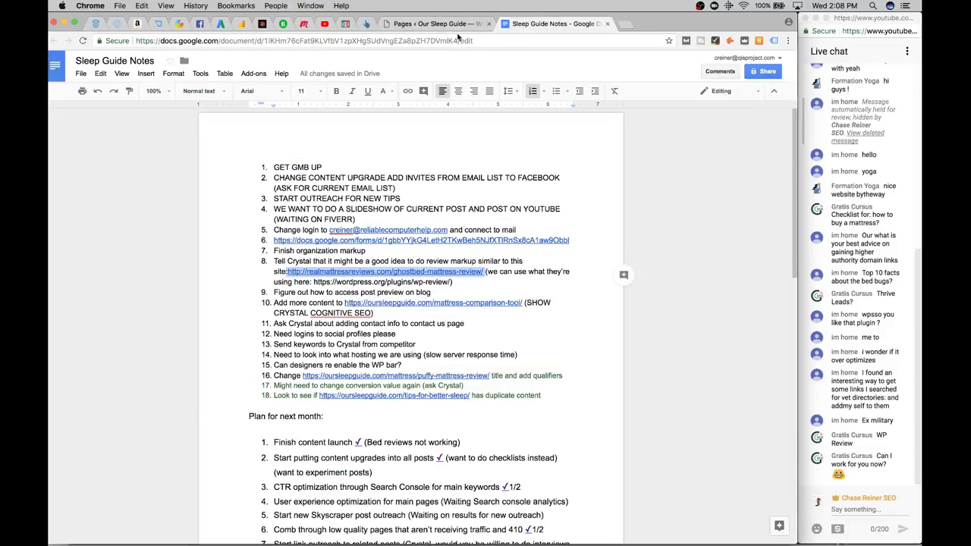
left_click(458, 29)
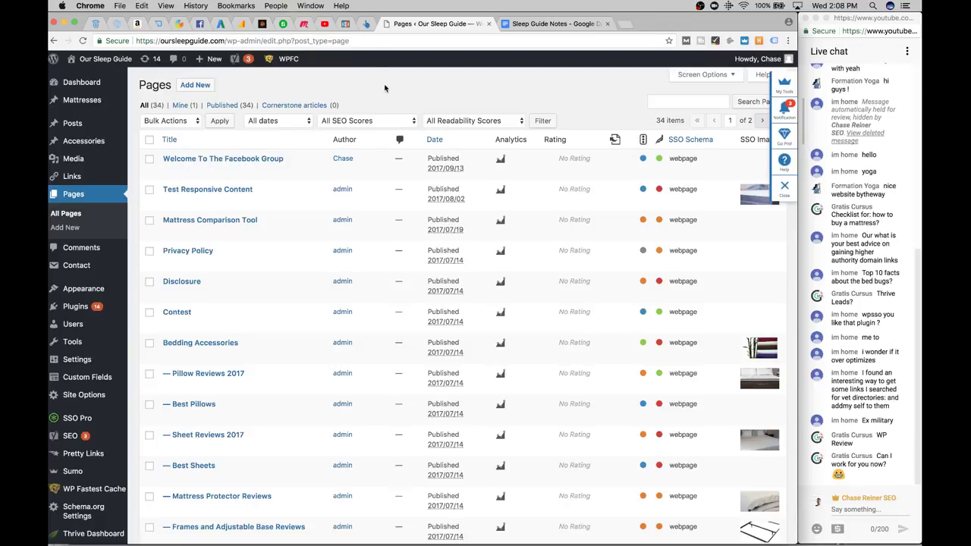
Scroll through the Pages list and go to its second page
scroll(354, 116, "down", 1)
scroll(355, 117, "up", 3)
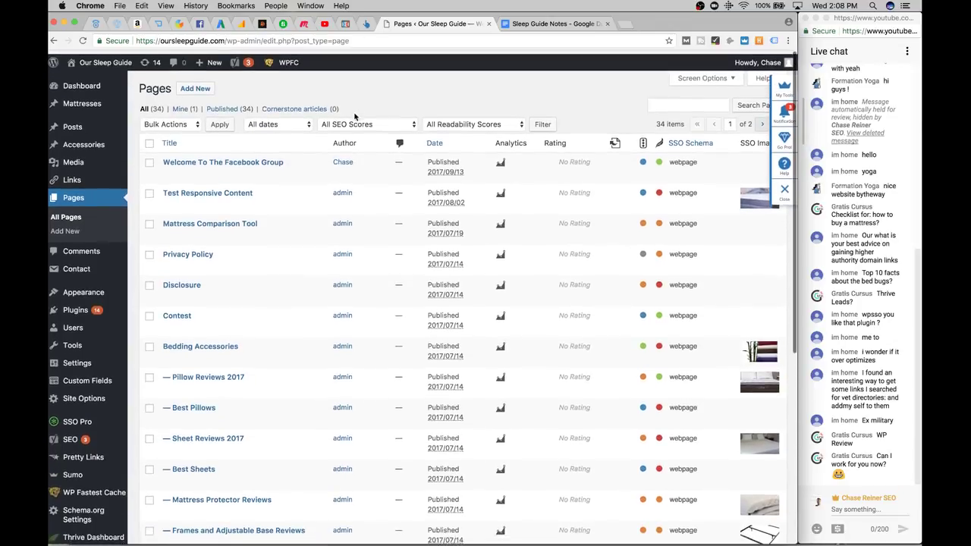
scroll(303, 190, "down", 5)
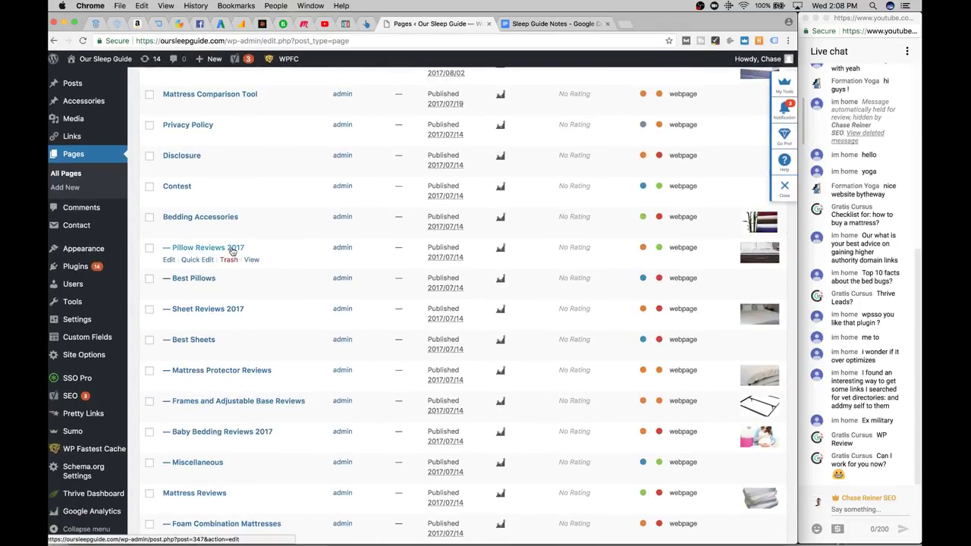
scroll(232, 251, "down", 3)
scroll(341, 152, "up", 4)
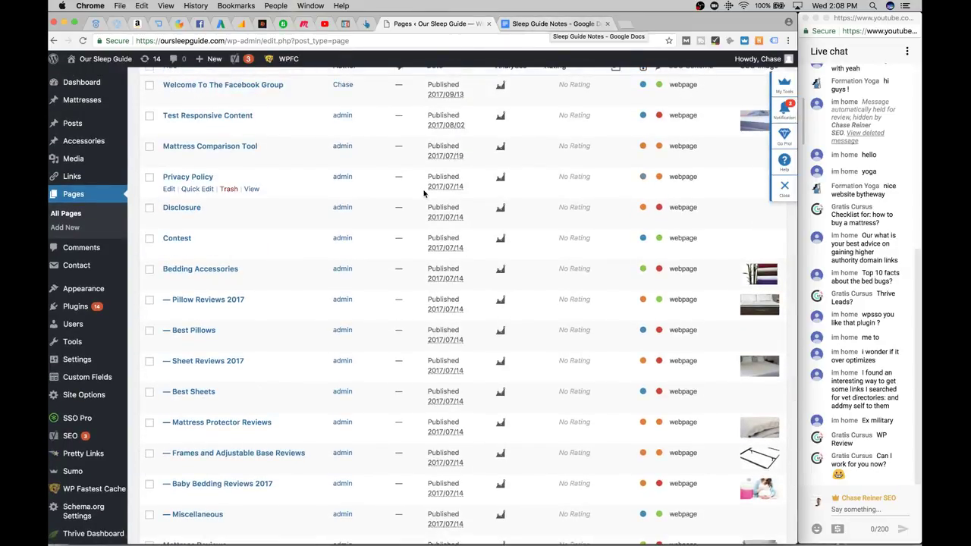
scroll(427, 191, "down", 6)
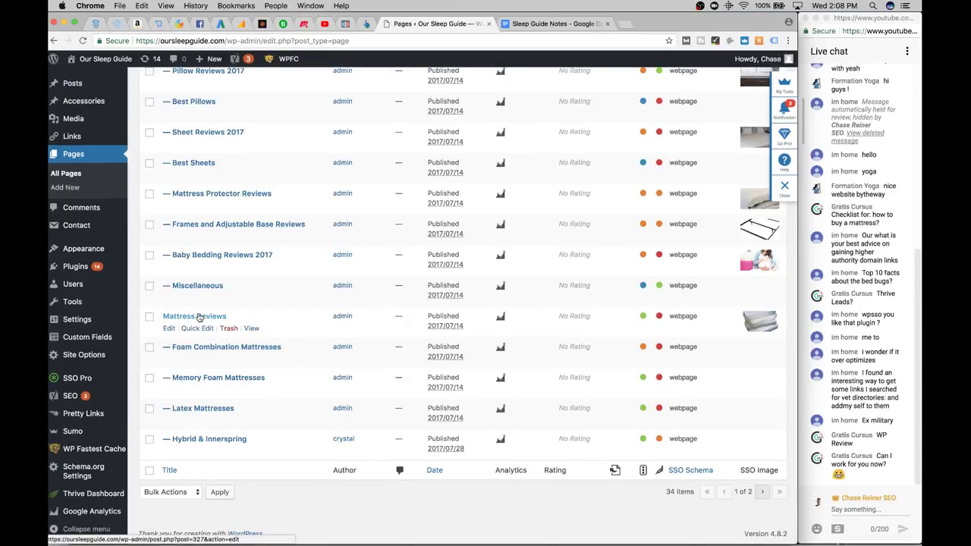
scroll(199, 317, "up", 4)
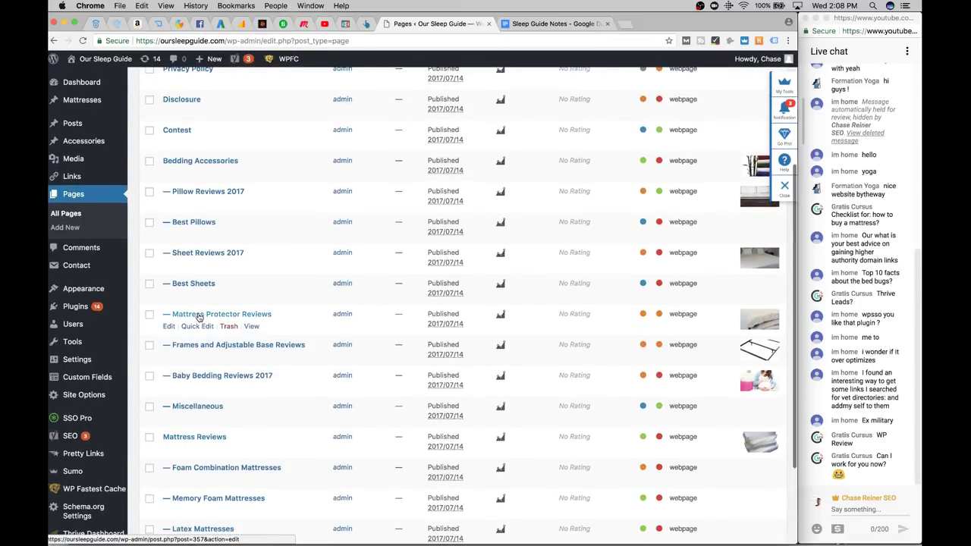
scroll(199, 317, "down", 4)
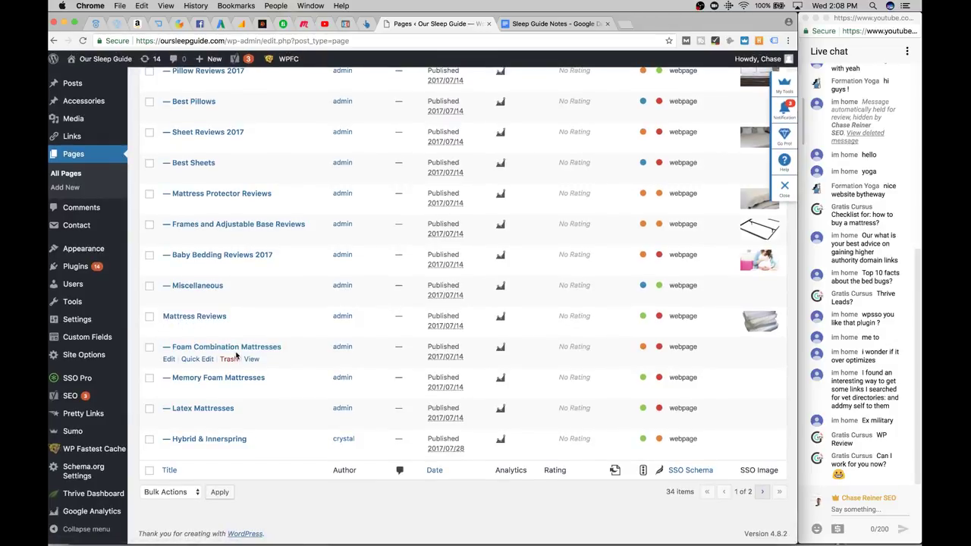
left_click(762, 494)
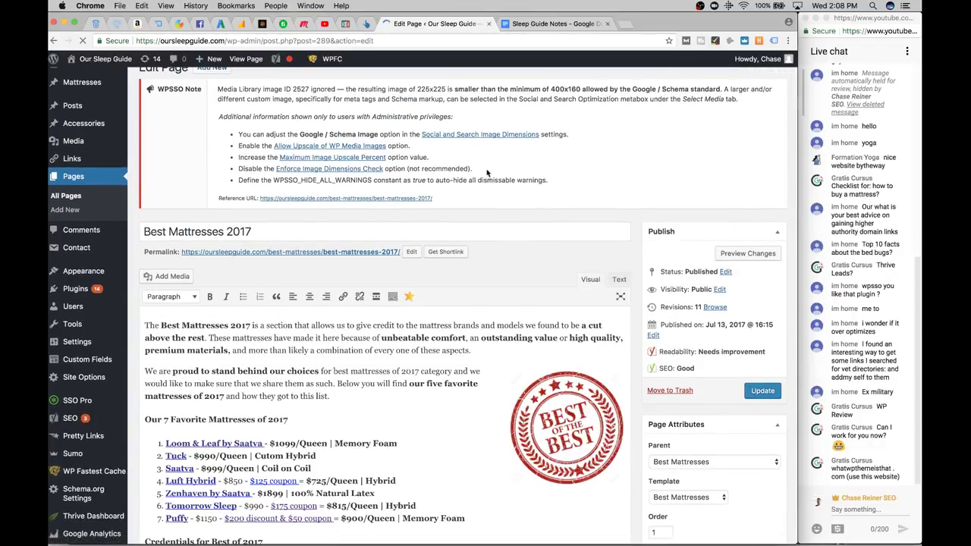
Enable WPSSO's image upscaling option and save all plugin settings
left_click(336, 124)
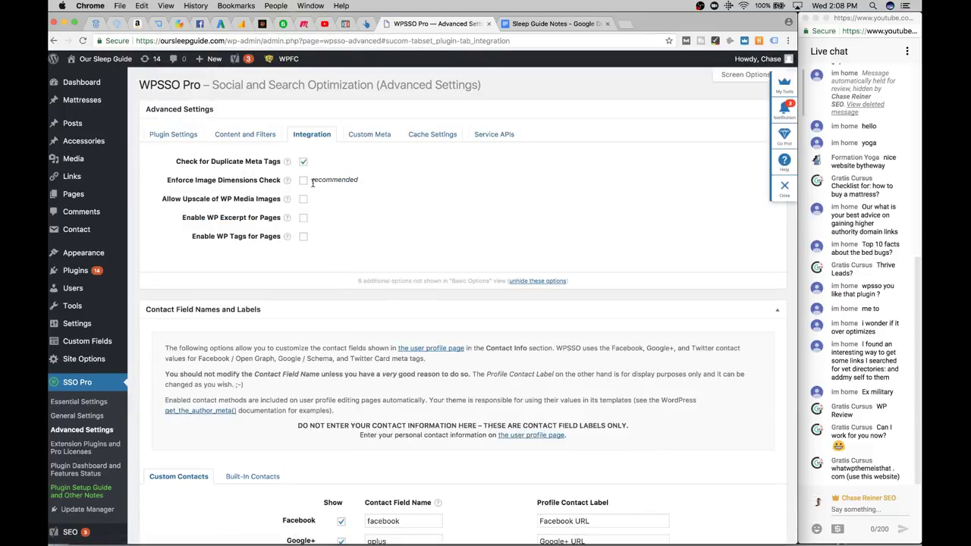
scroll(341, 341, "down", 10)
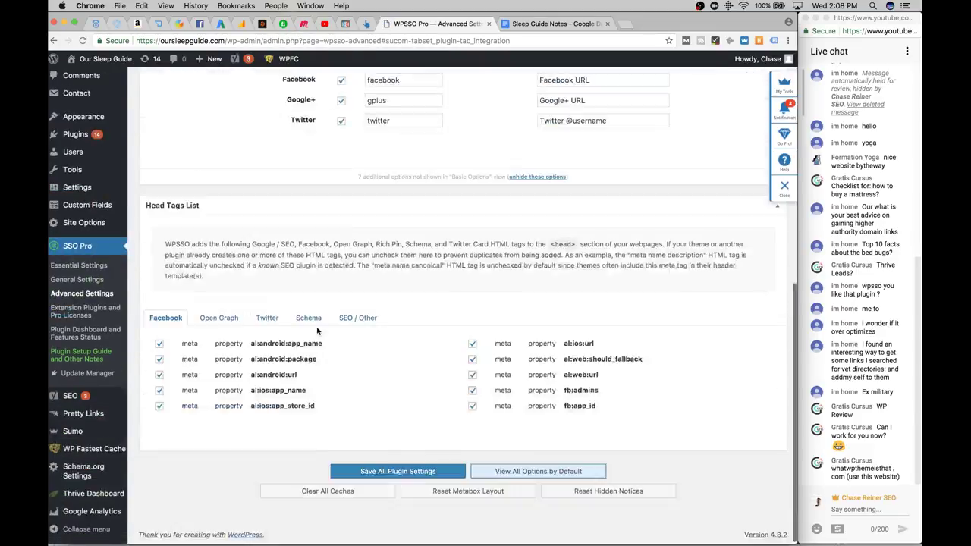
left_click(379, 471)
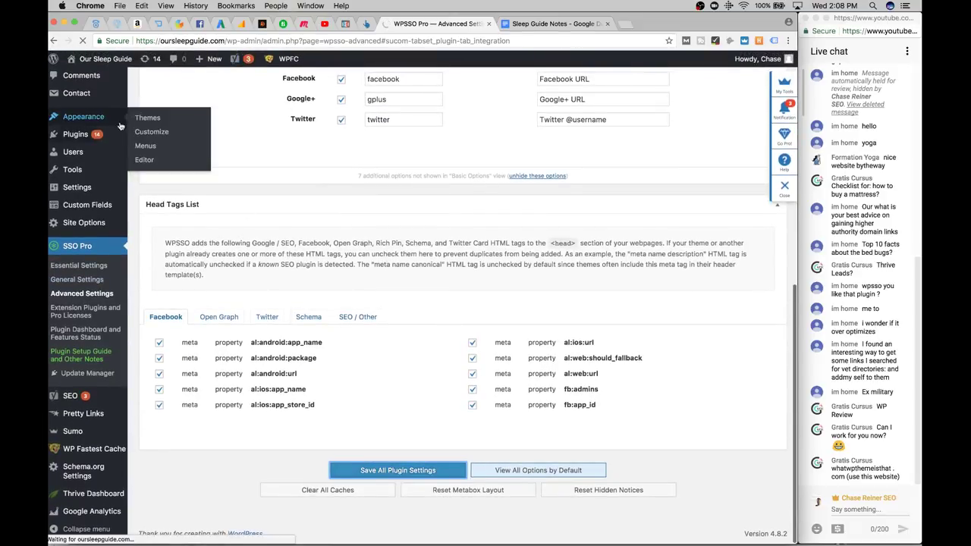
Have WPSSO update header templates automatically, save all settings, and go back to the page editor
mouse_move(115, 135)
mouse_move(91, 176)
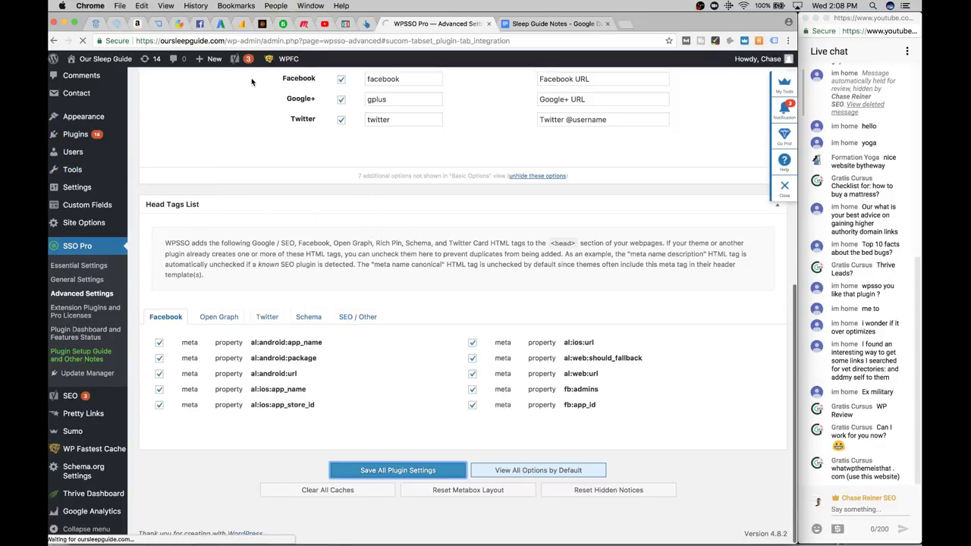
left_click(326, 25)
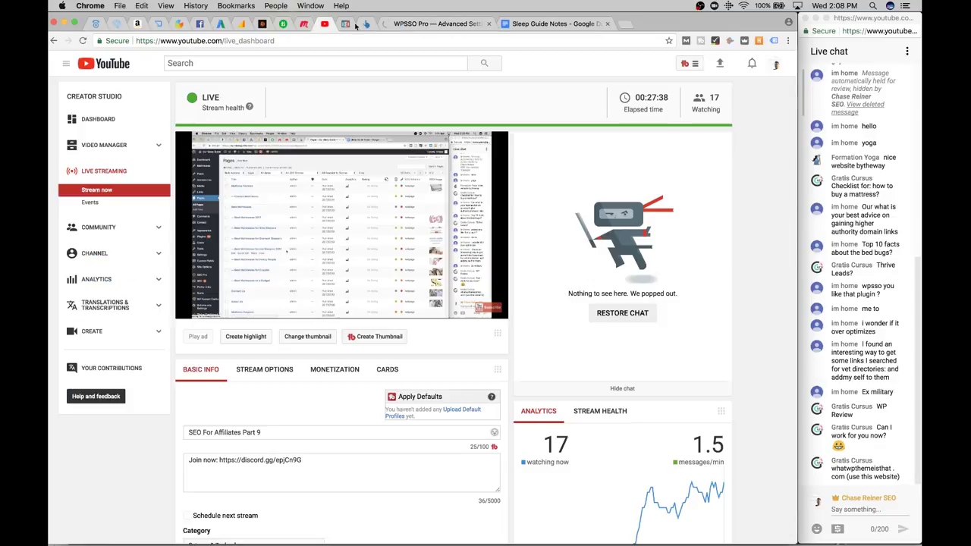
left_click(418, 25)
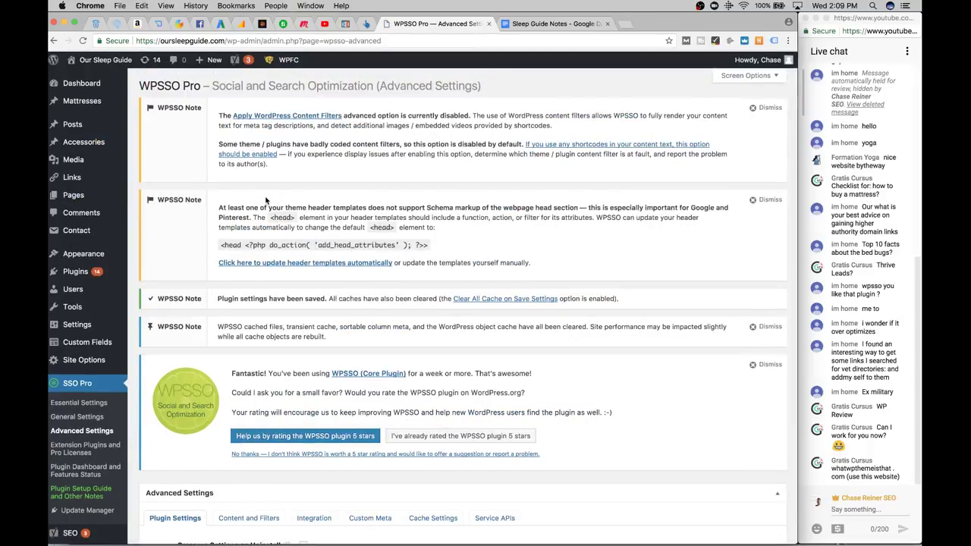
scroll(289, 227, "down", 3)
left_click(289, 218)
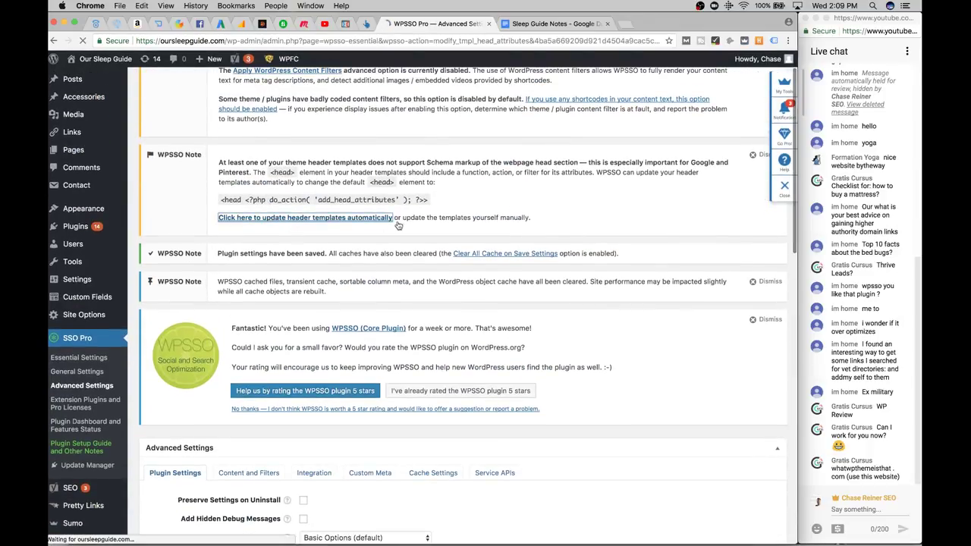
scroll(446, 284, "down", 15)
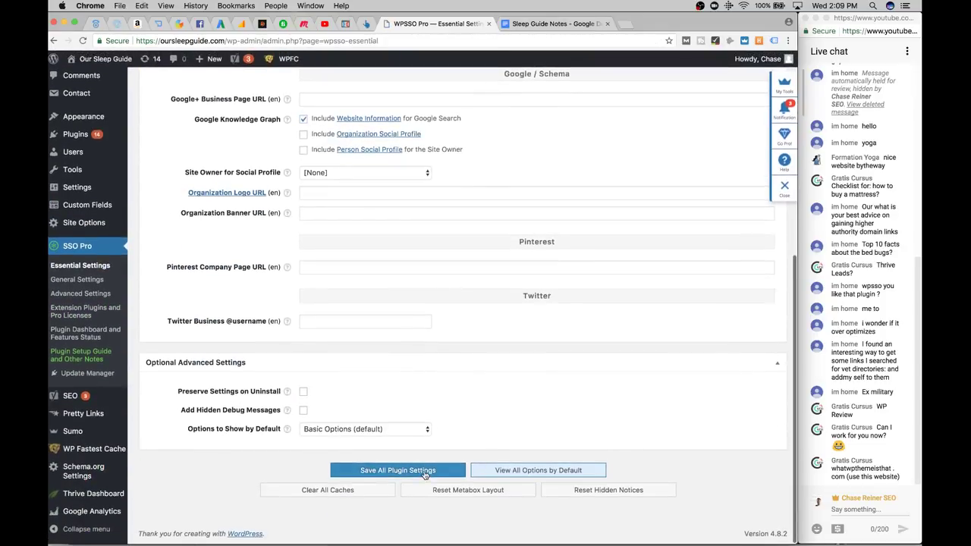
left_click(424, 467)
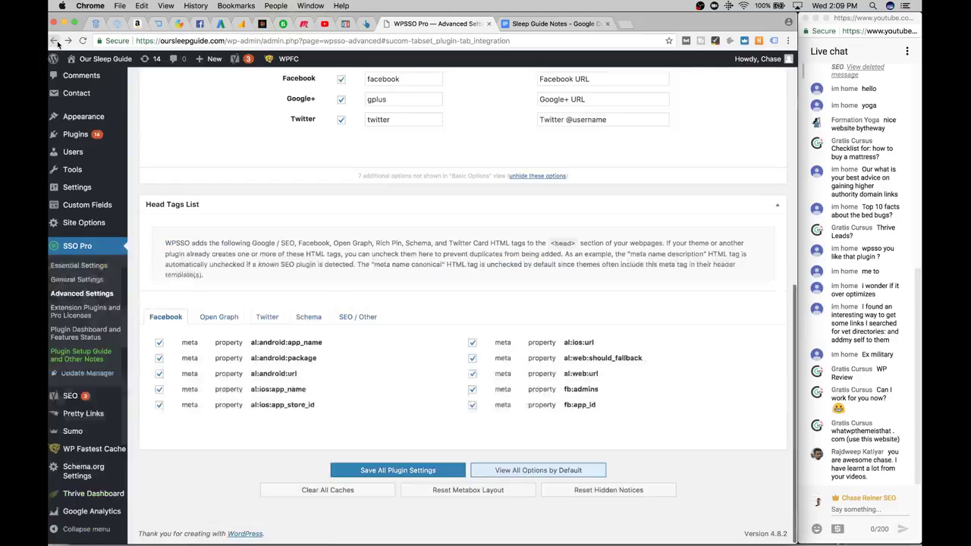
left_click(58, 43)
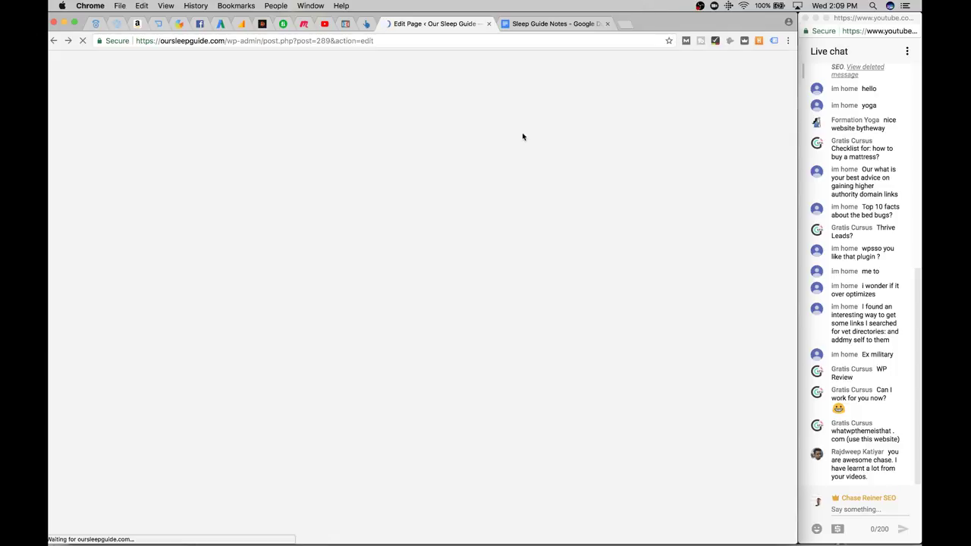
left_click(429, 43)
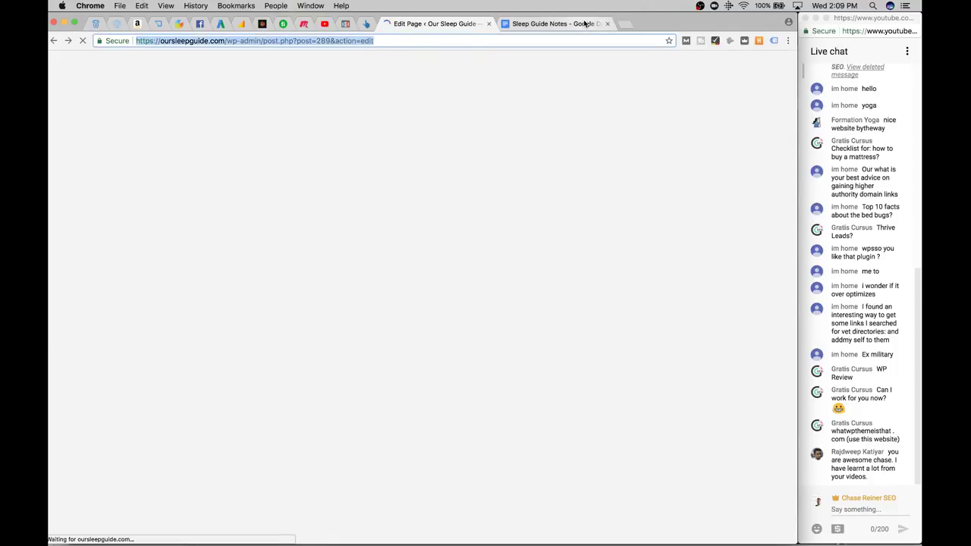
left_click(557, 23)
left_click(495, 27)
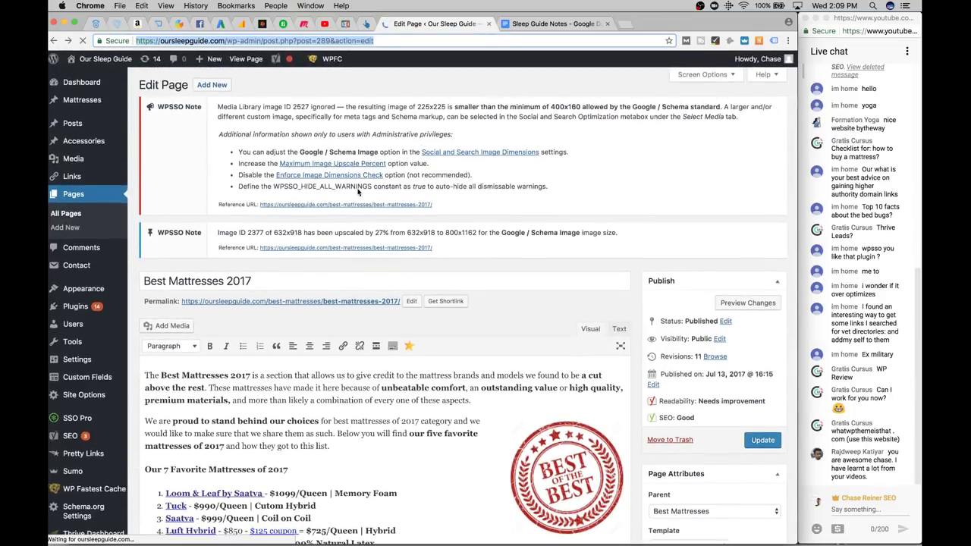
left_click(371, 165)
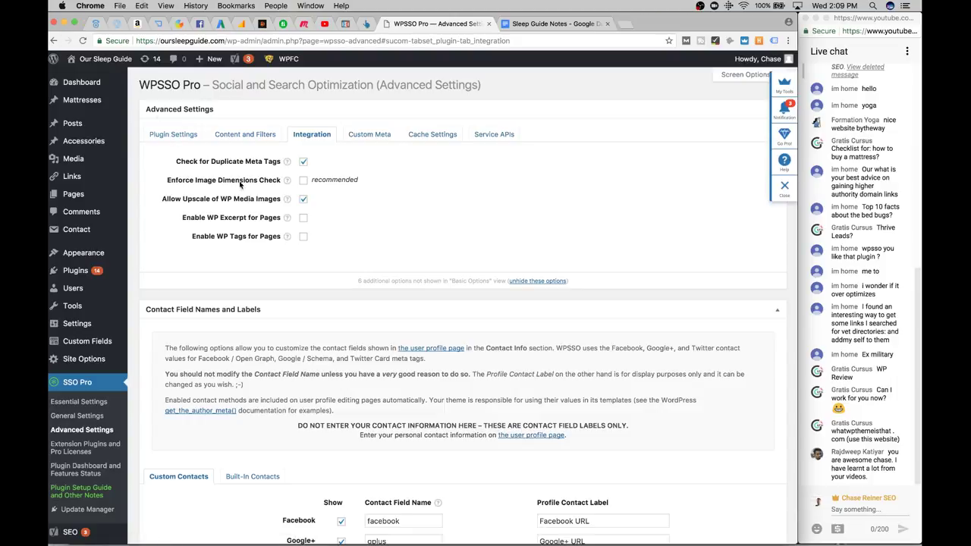
scroll(140, 87, "up", 2)
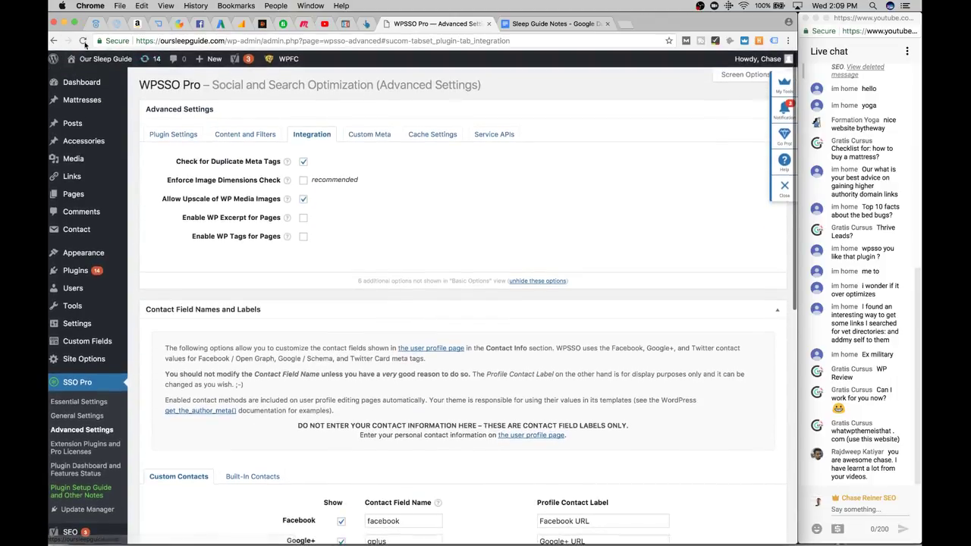
left_click(54, 41)
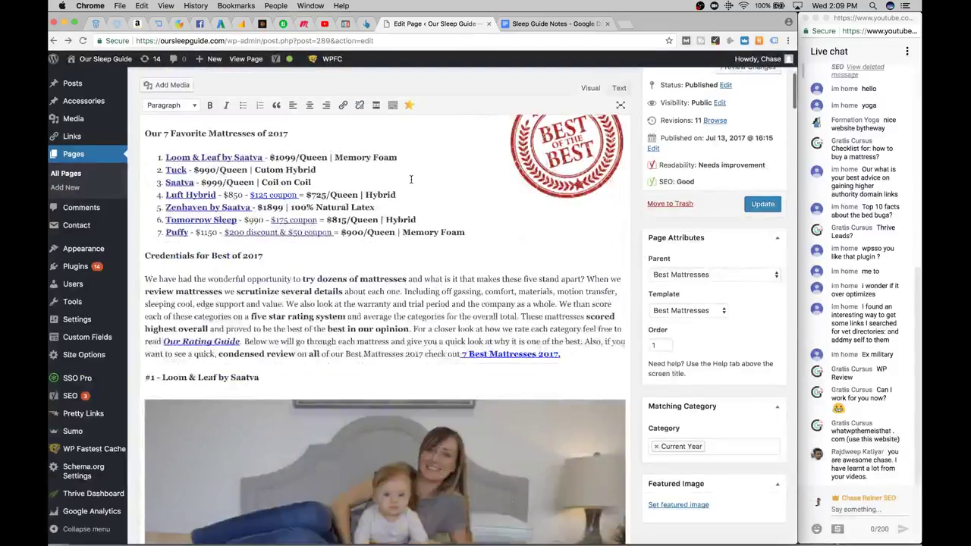
Set the Best Mattresses 2017 page's Review Type to Star
scroll(412, 179, "down", 15)
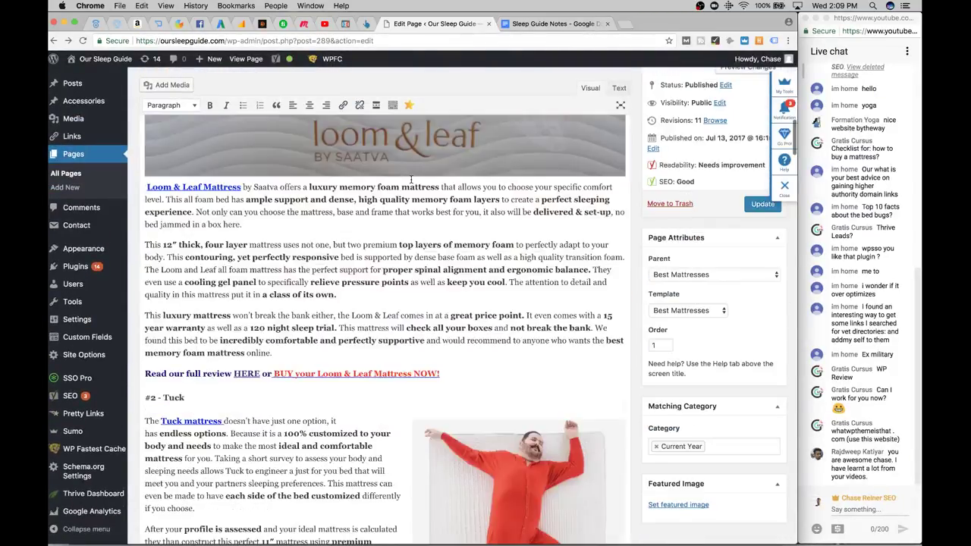
scroll(411, 179, "down", 20)
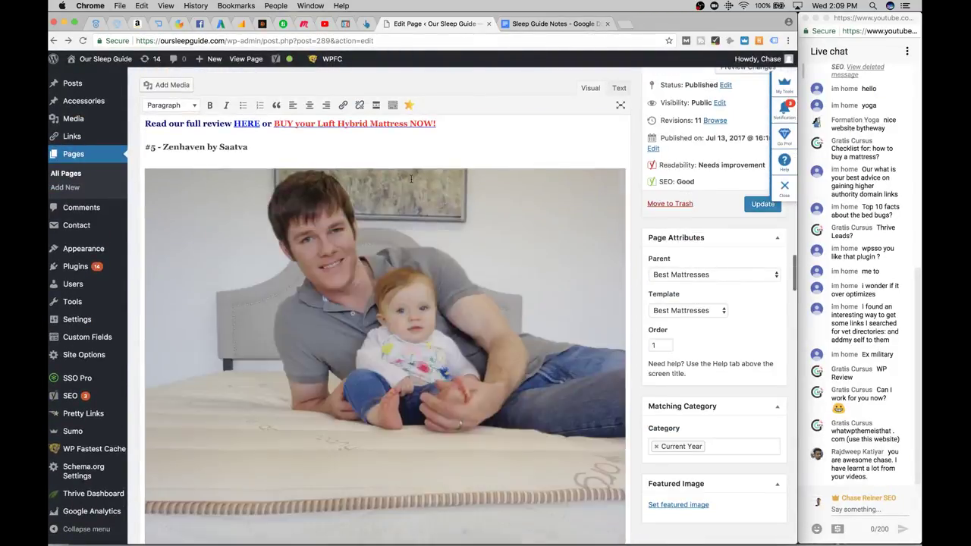
scroll(411, 179, "down", 20)
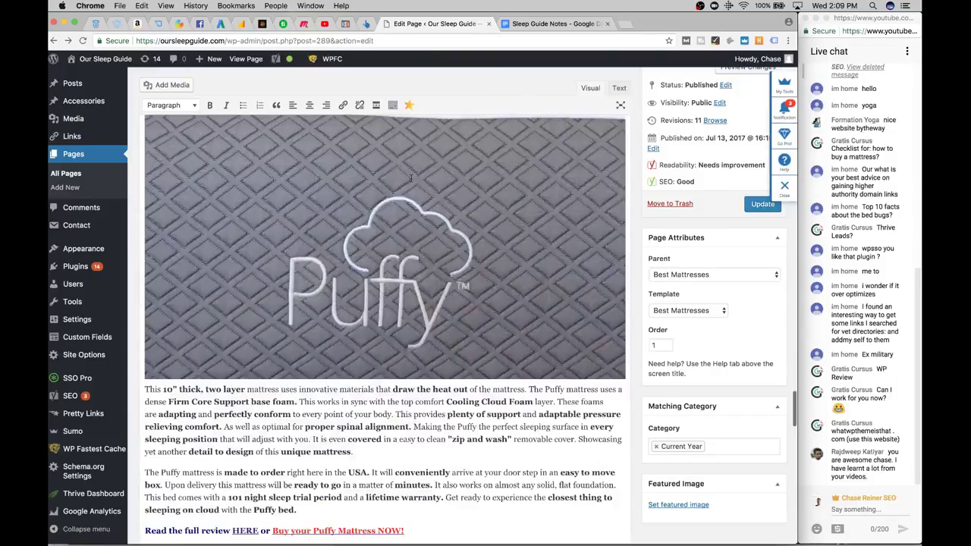
scroll(411, 179, "down", 3)
scroll(411, 180, "up", 3)
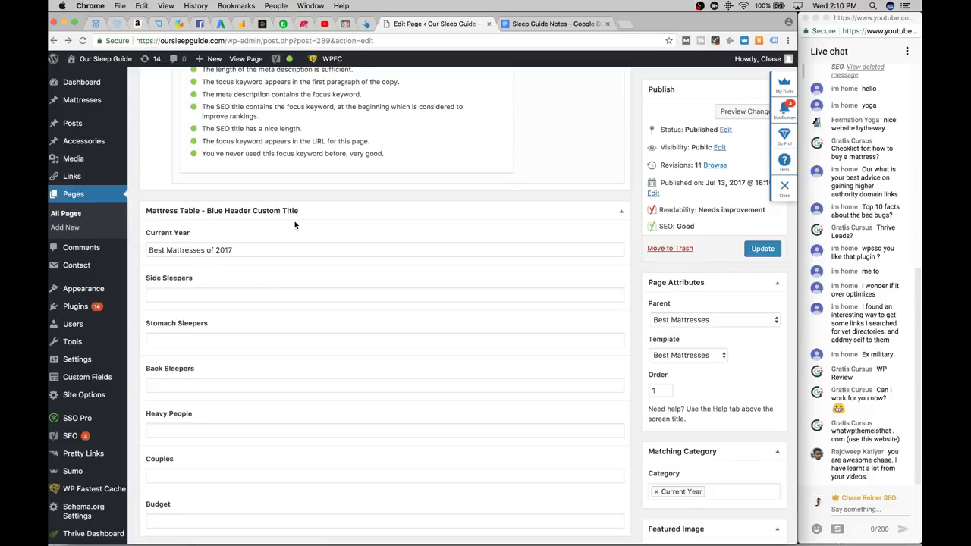
scroll(295, 225, "down", 8)
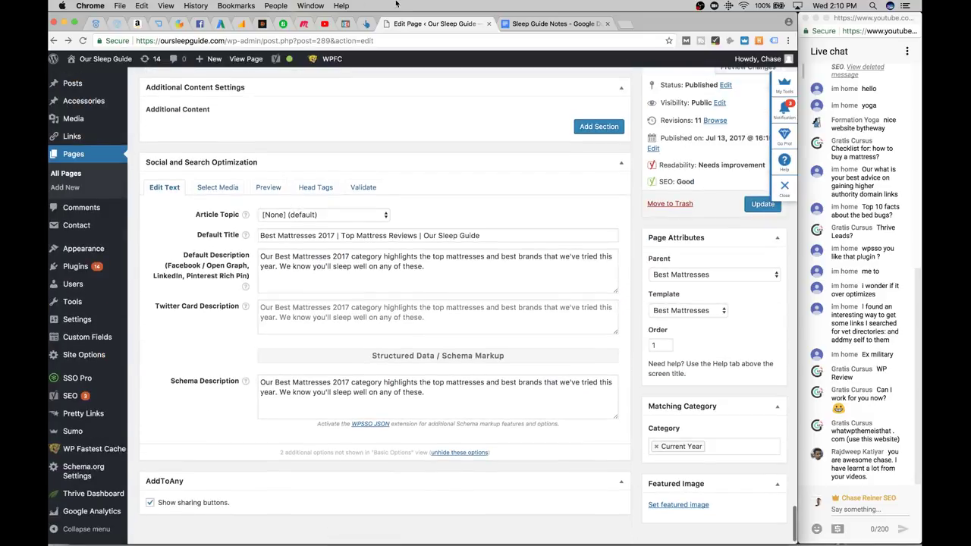
scroll(368, 192, "up", 6)
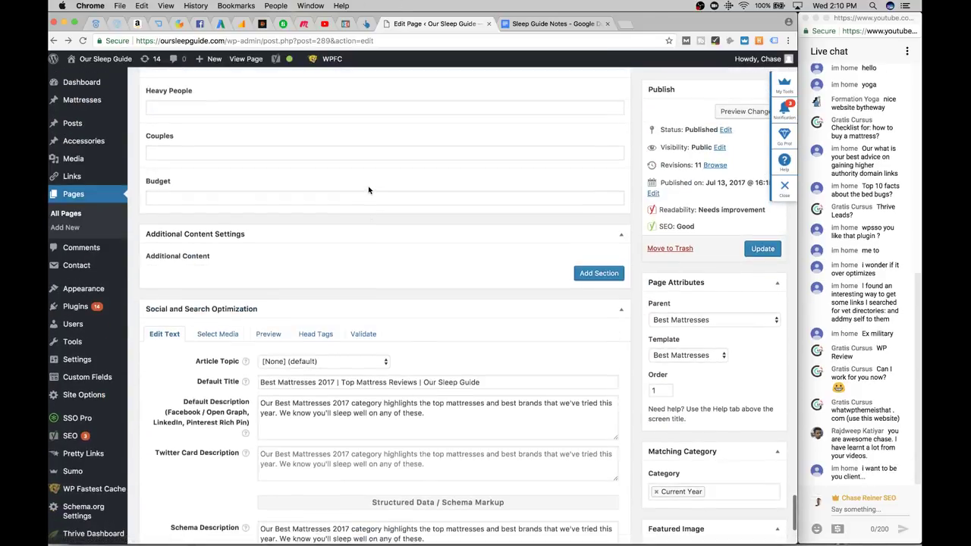
scroll(368, 191, "up", 10)
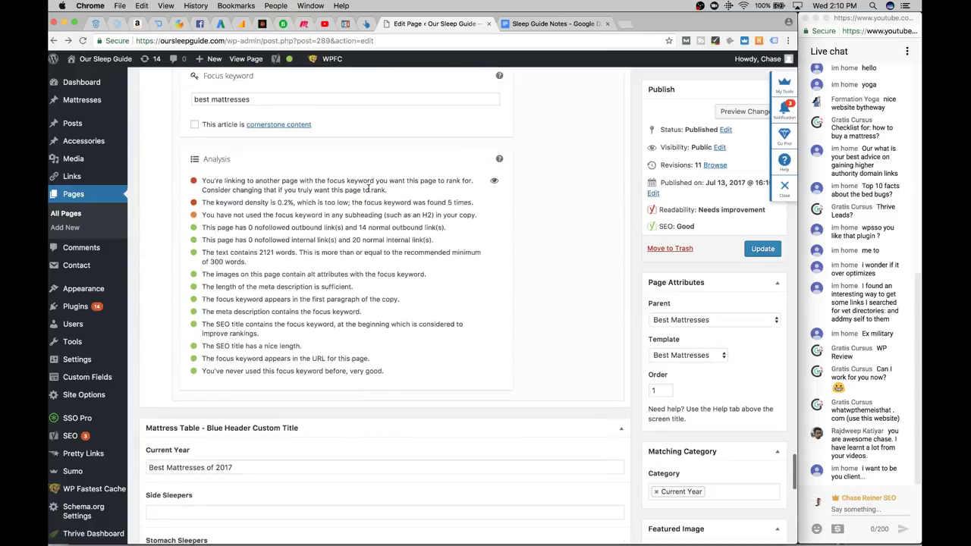
scroll(369, 191, "up", 4)
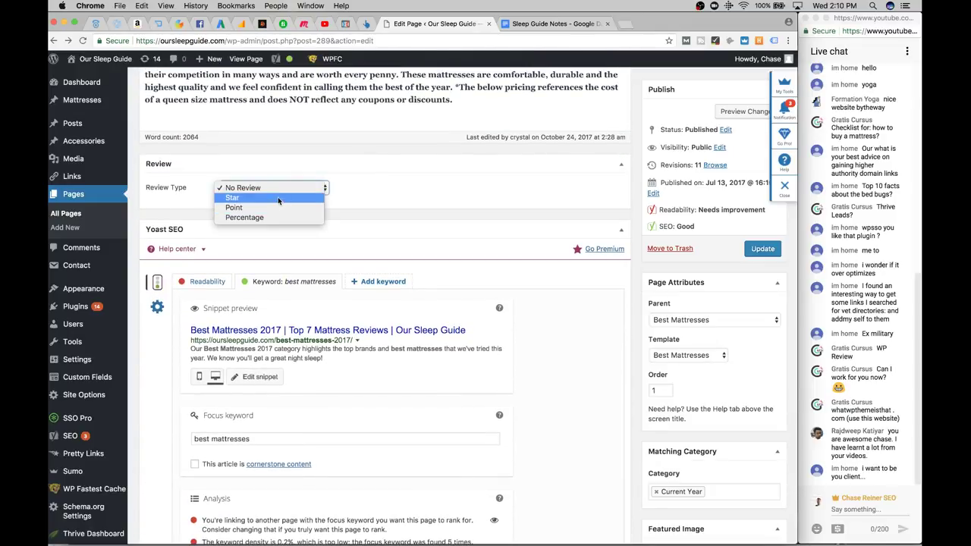
left_click(304, 203)
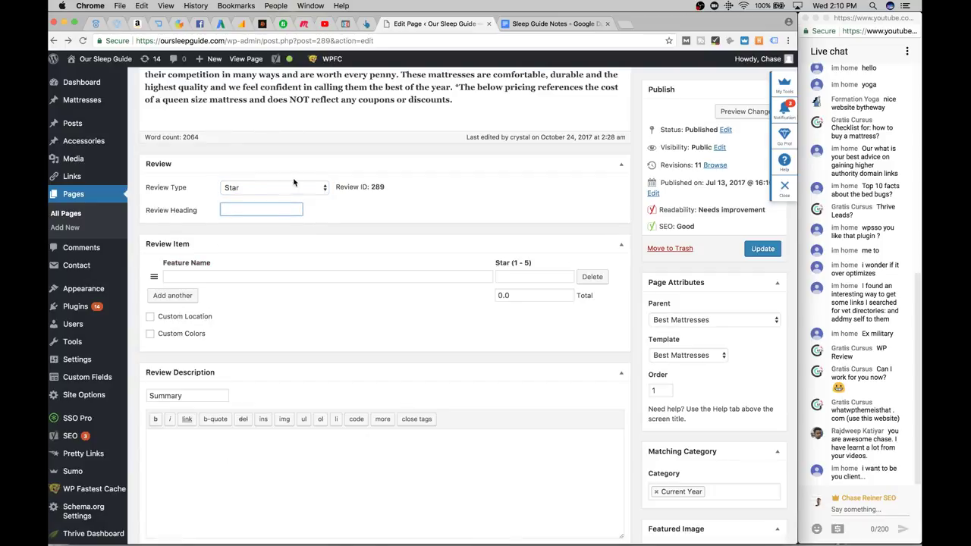
scroll(293, 279, "down", 5)
scroll(293, 277, "up", 7)
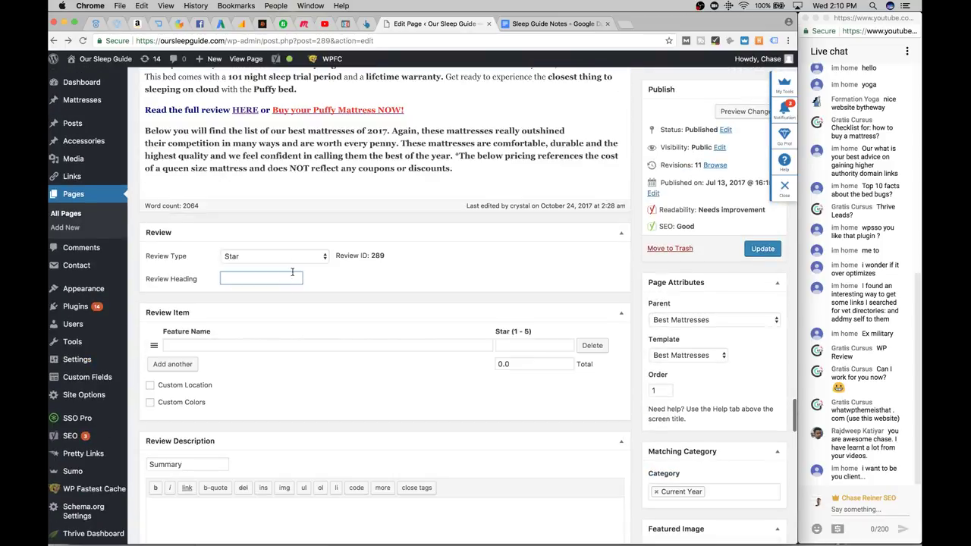
Open the Ghostbed mattress review link from the Sleep Guide Notes in a new tab
left_click(558, 23)
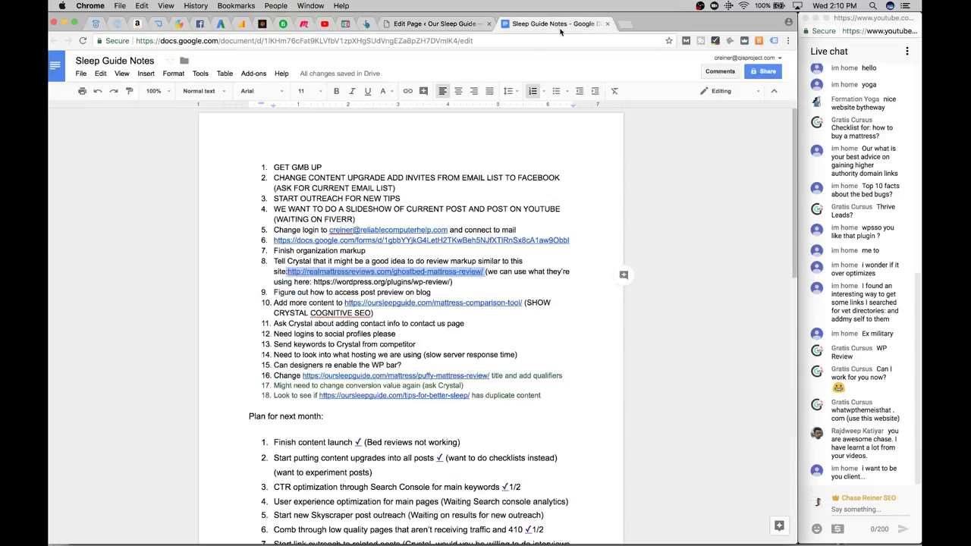
left_click(361, 273)
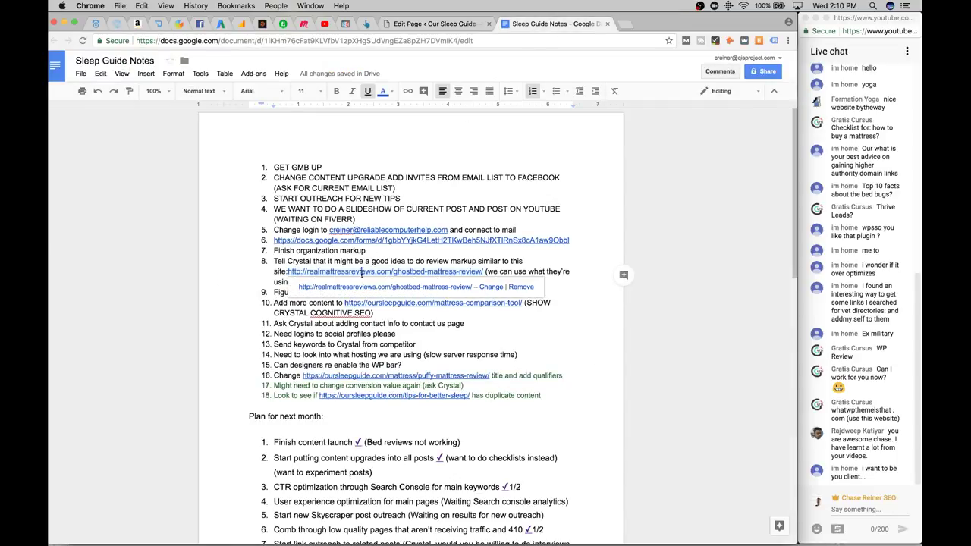
left_click(421, 288)
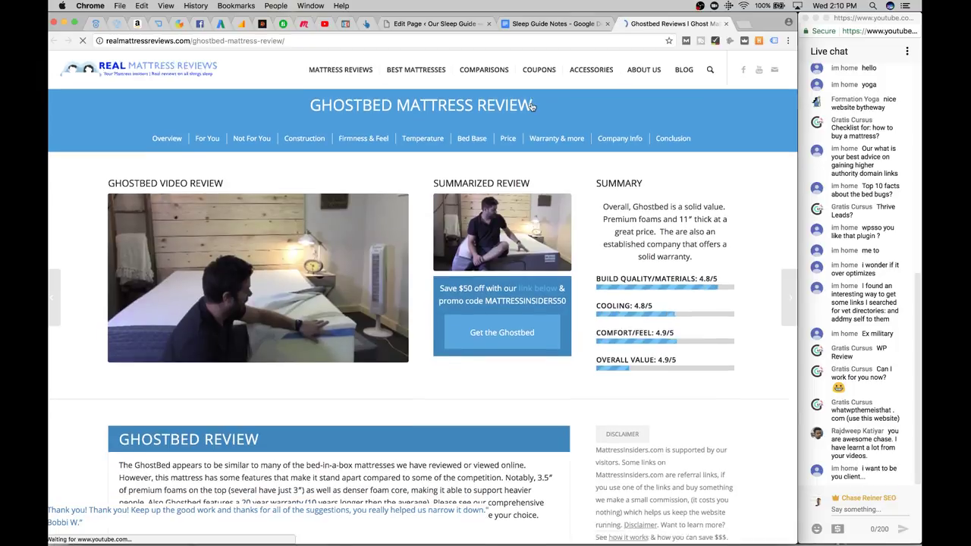
Scan the Ghostbed review's star ratings and 4.74 overall score, then return to the Sleep Guide editor
scroll(531, 106, "down", 1)
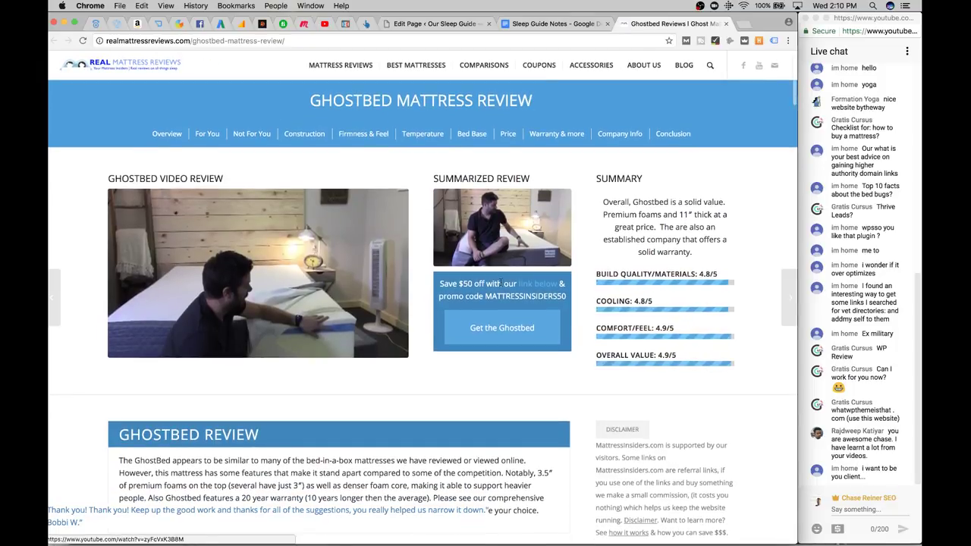
scroll(696, 244, "down", 20)
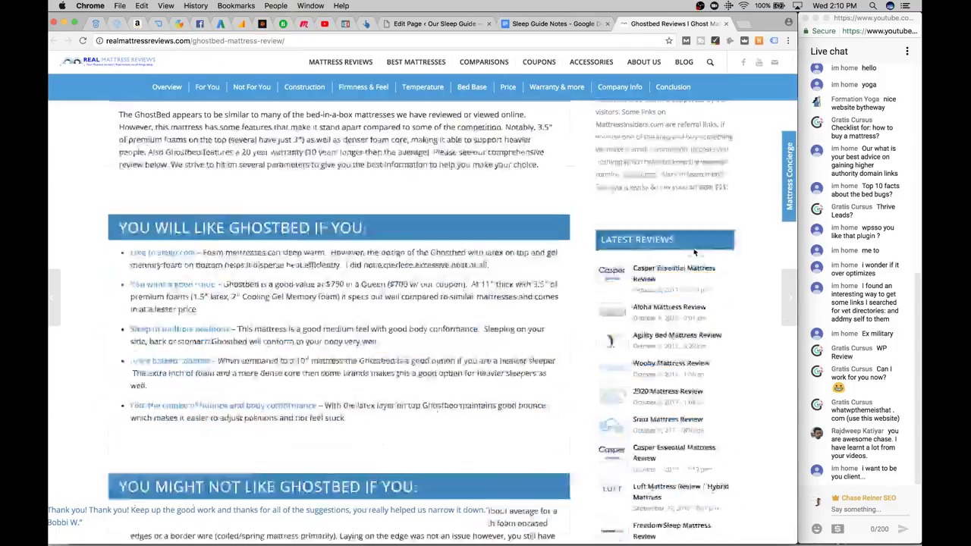
scroll(694, 249, "up", 5)
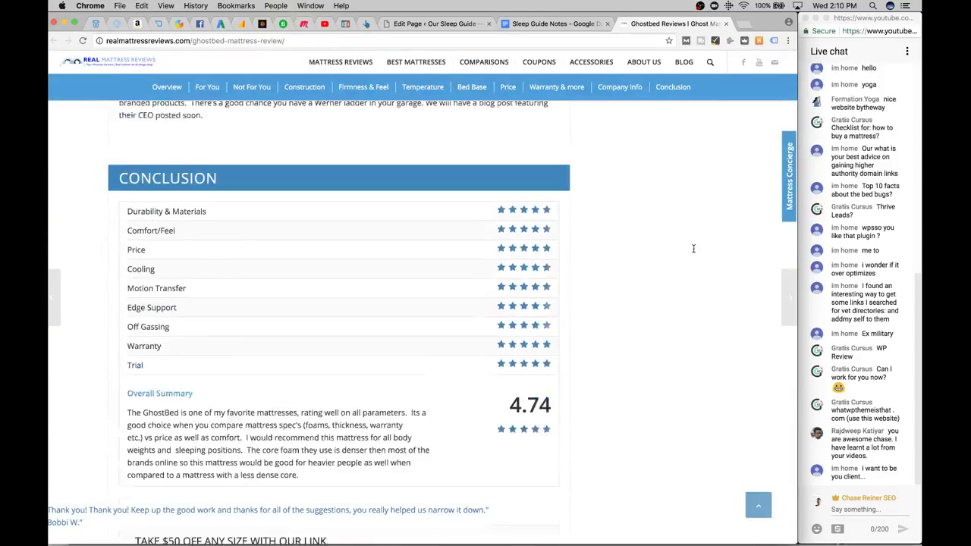
scroll(694, 252, "down", 1)
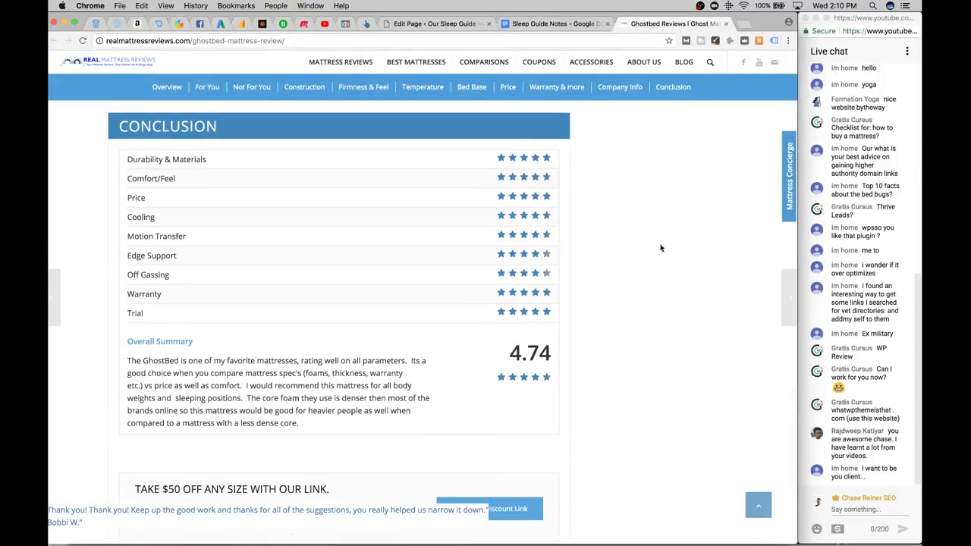
scroll(323, 292, "down", 3)
scroll(455, 190, "up", 3)
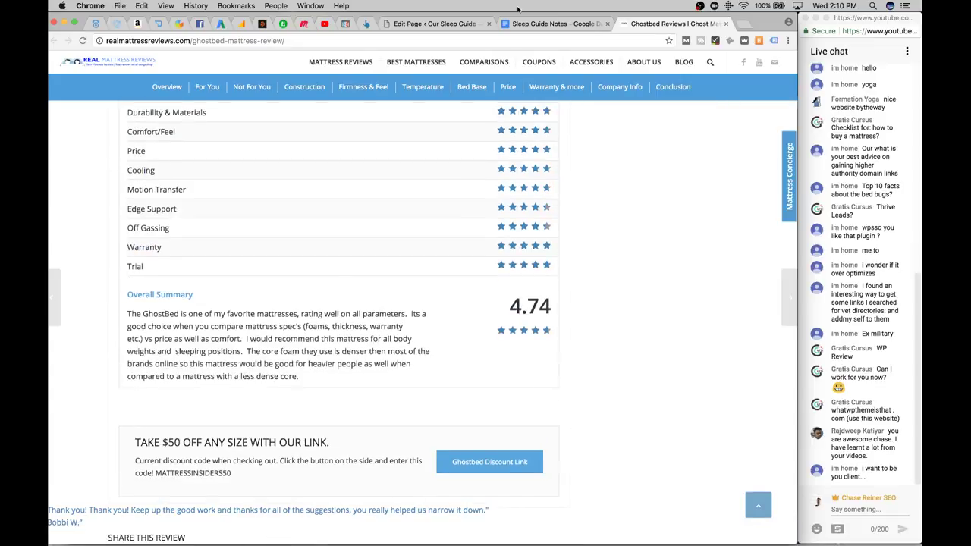
scroll(531, 121, "down", 1)
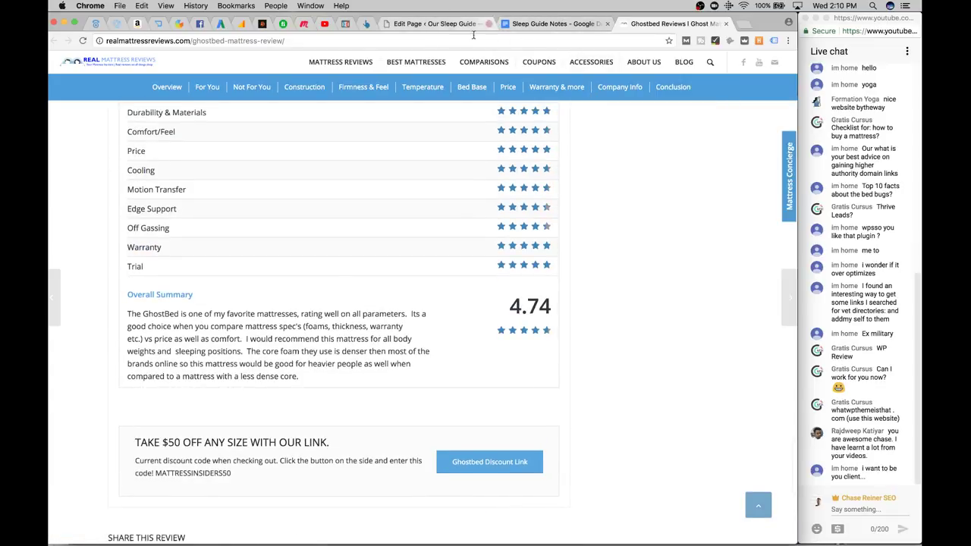
left_click(429, 26)
Check the URL that the HERE link points to in the page editor
scroll(599, 159, "up", 1)
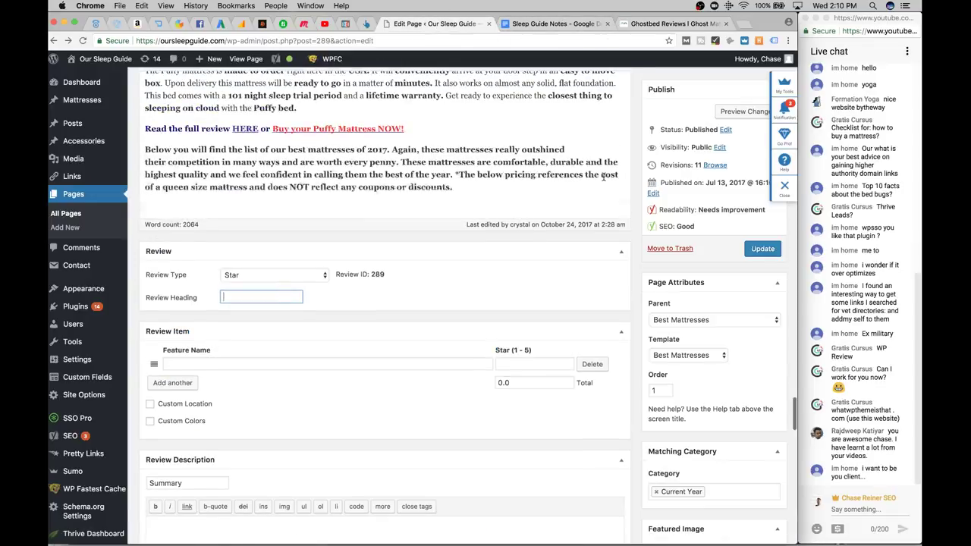
scroll(532, 148, "up", 1)
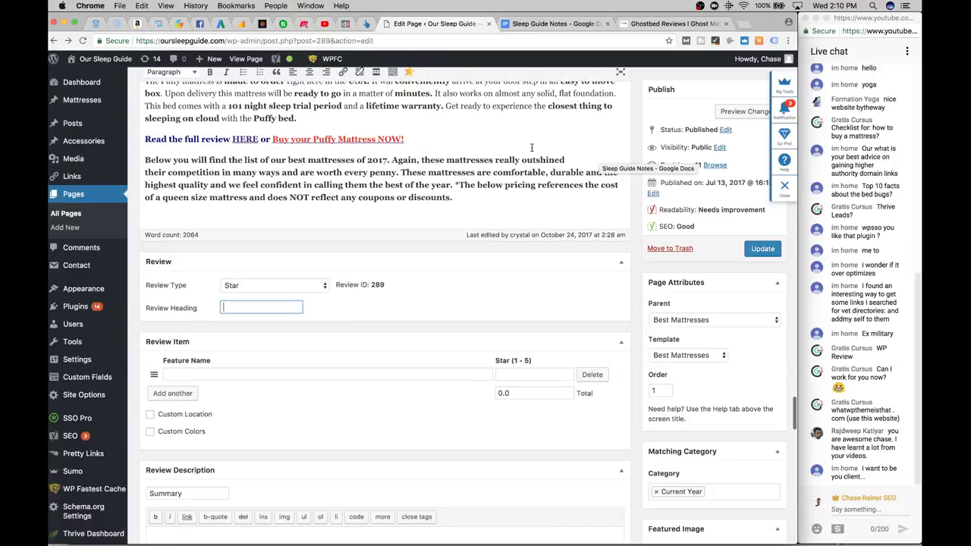
left_click(251, 138)
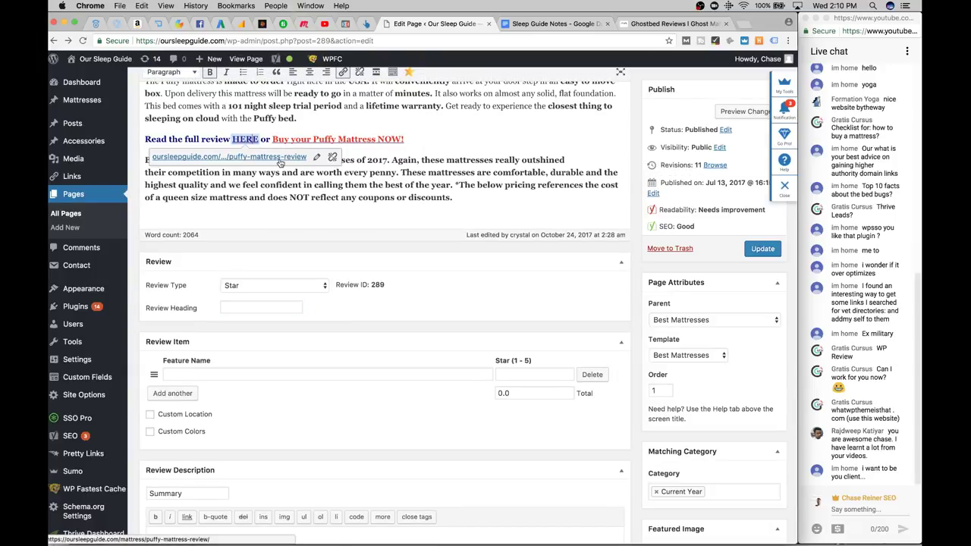
Close the competitor's Ghostbed review tab and reopen it with Cmd+Shift+T
left_click(726, 23)
scroll(496, 76, "up", 1)
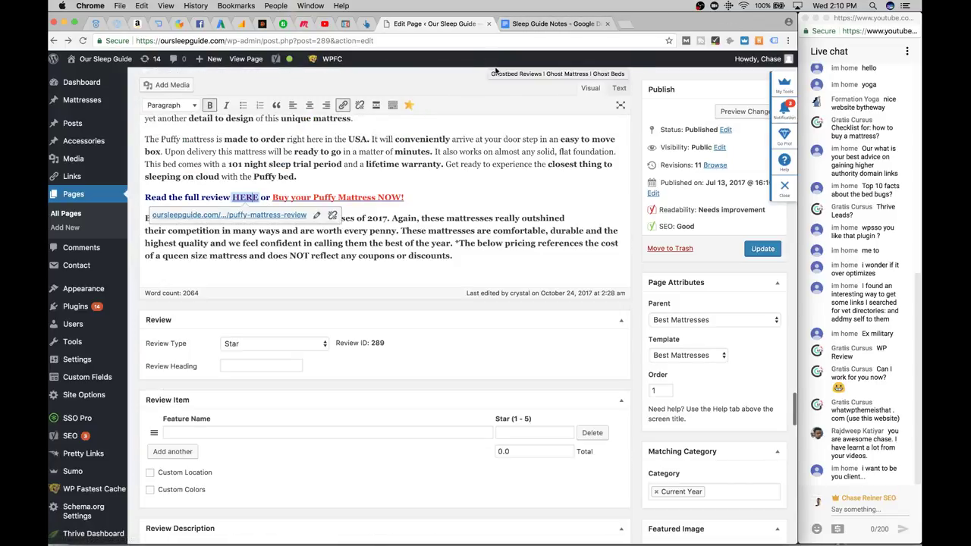
key("super+shift+t")
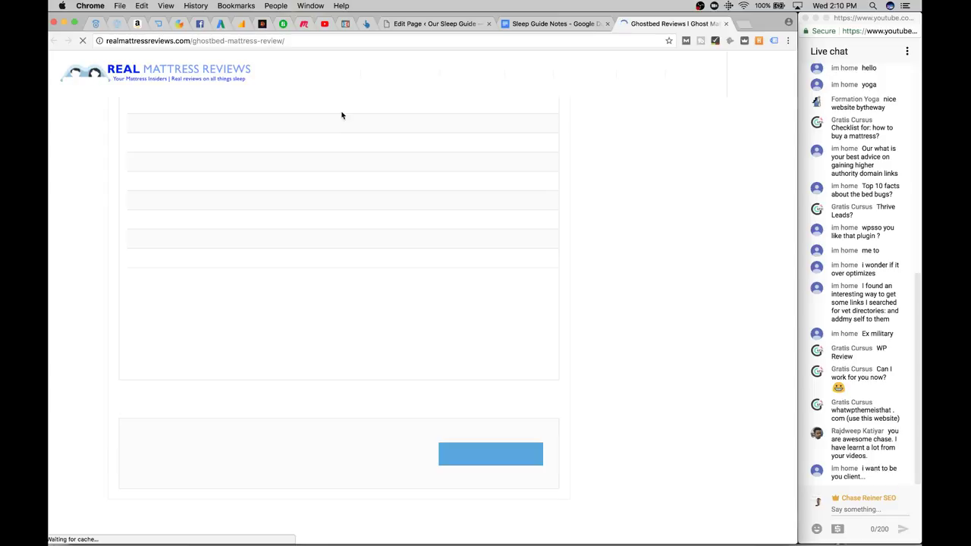
Open the competitor's Best Mattresses 2017 page and scroll its comparison table down to the footer
left_click(402, 67)
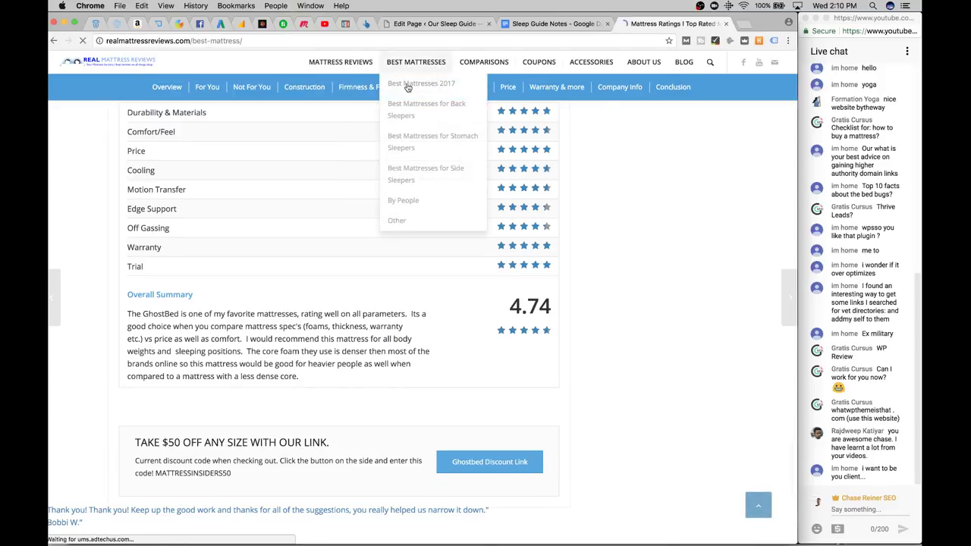
mouse_move(427, 99)
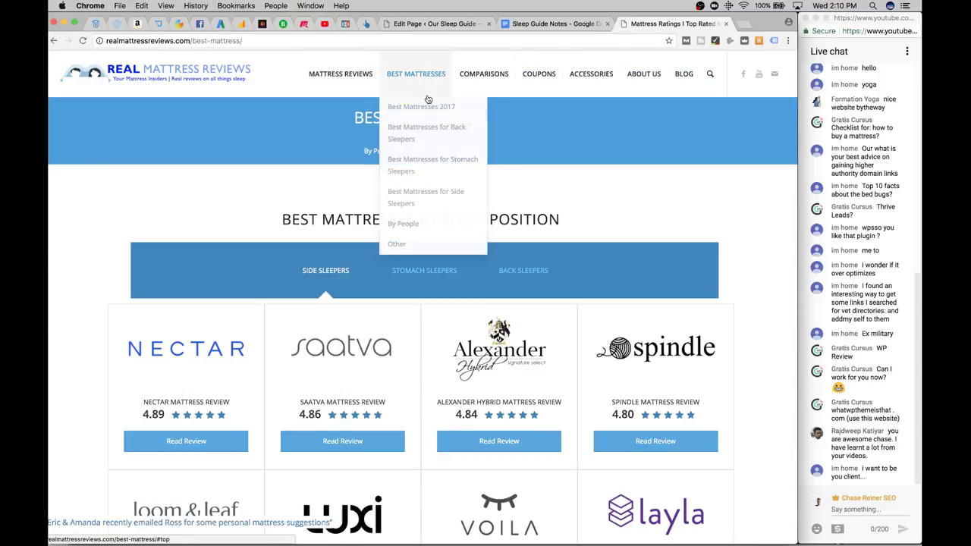
scroll(422, 181, "down", 15)
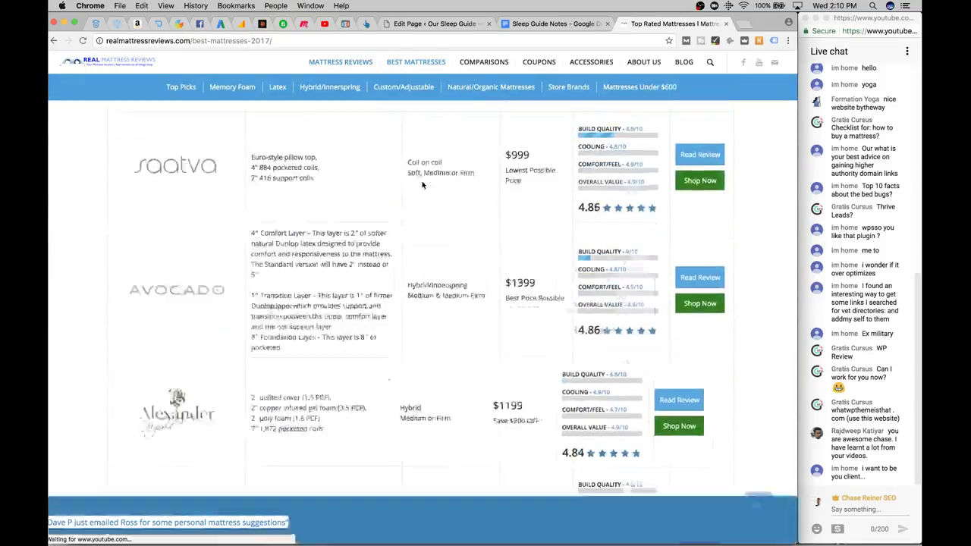
scroll(422, 181, "up", 3)
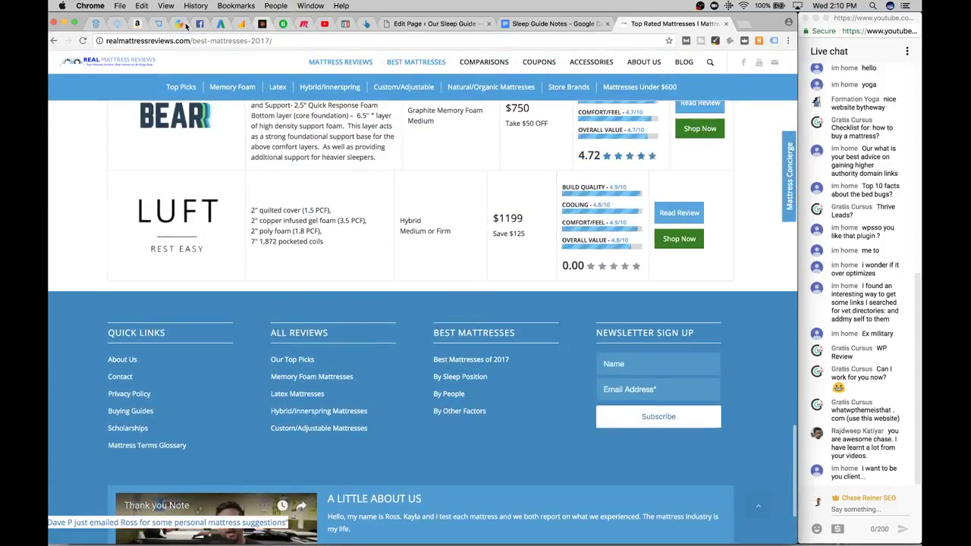
left_click(107, 40)
Search Google for site:realmattressreviews.com/ to list all the competitor's indexed pages
left_click(107, 40)
type("site")
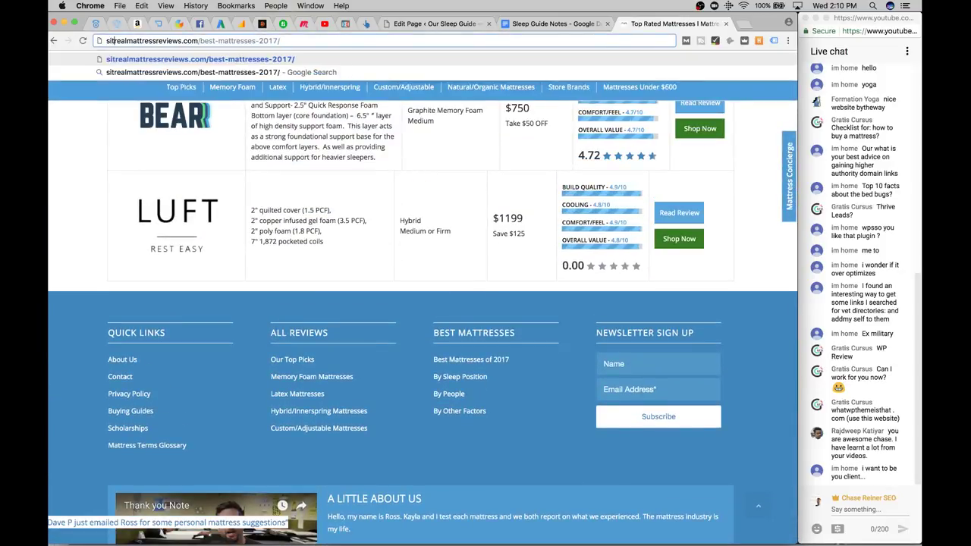
type(":")
key("Return")
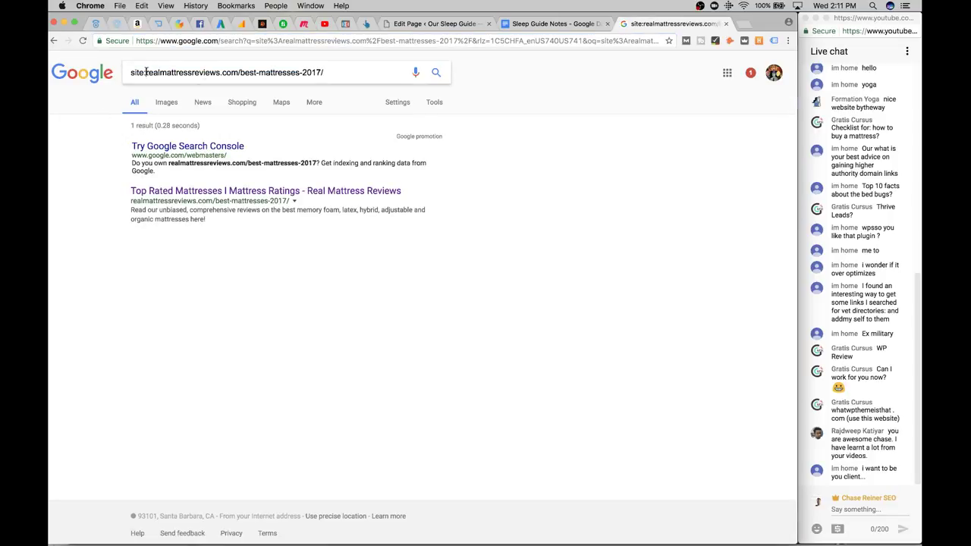
left_click_drag(145, 72, 112, 75)
key("BackSpace")
type("site:")
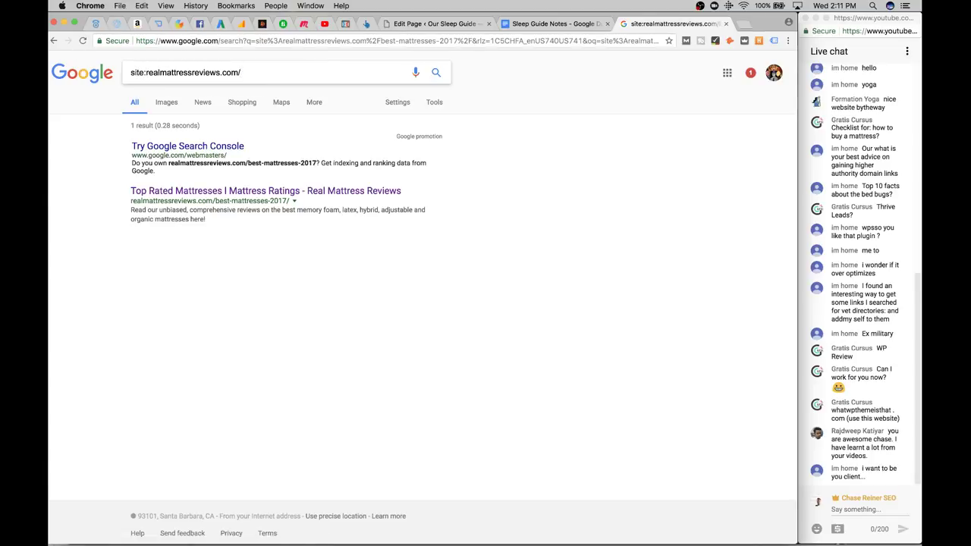
key("Return")
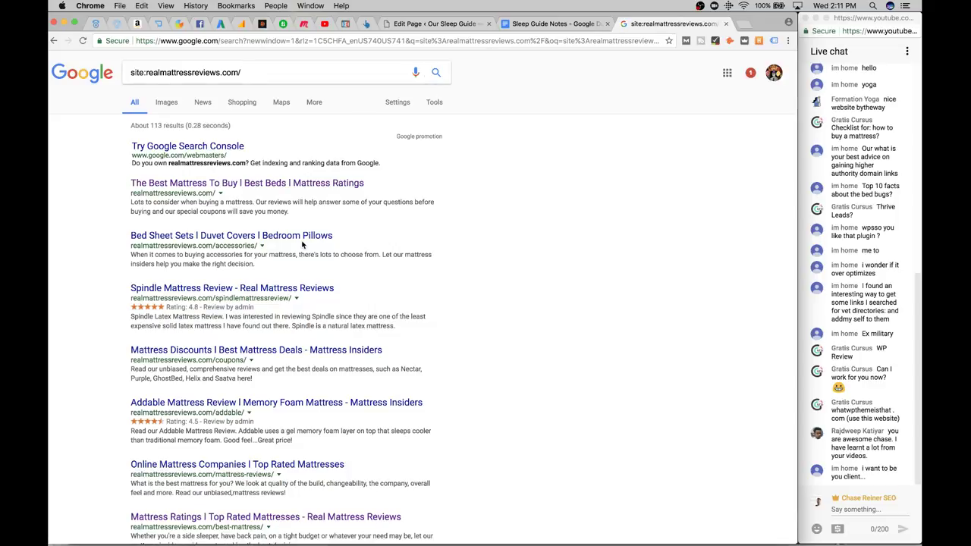
Check result pages 2–5 for star-rating snippets, then return to the WordPress page editor
scroll(262, 287, "down", 10)
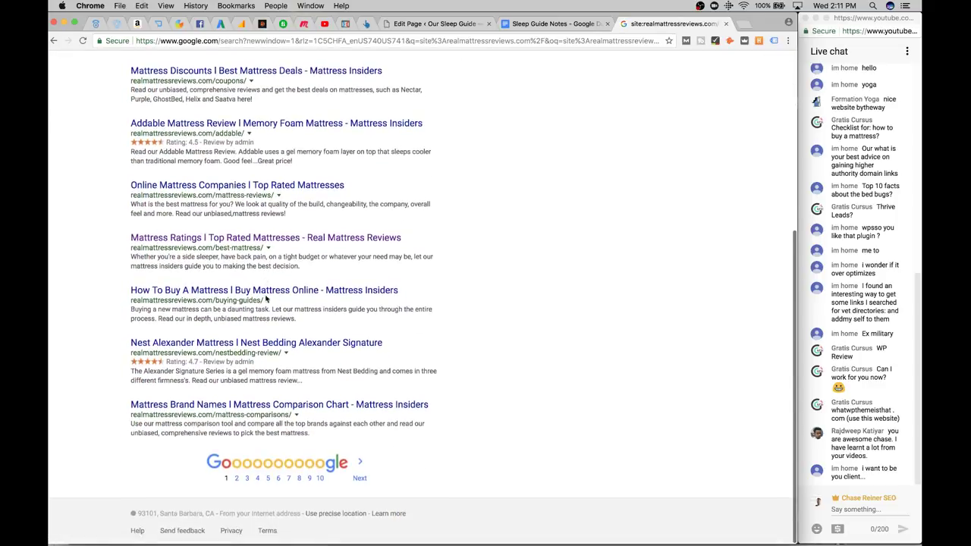
left_click(360, 481)
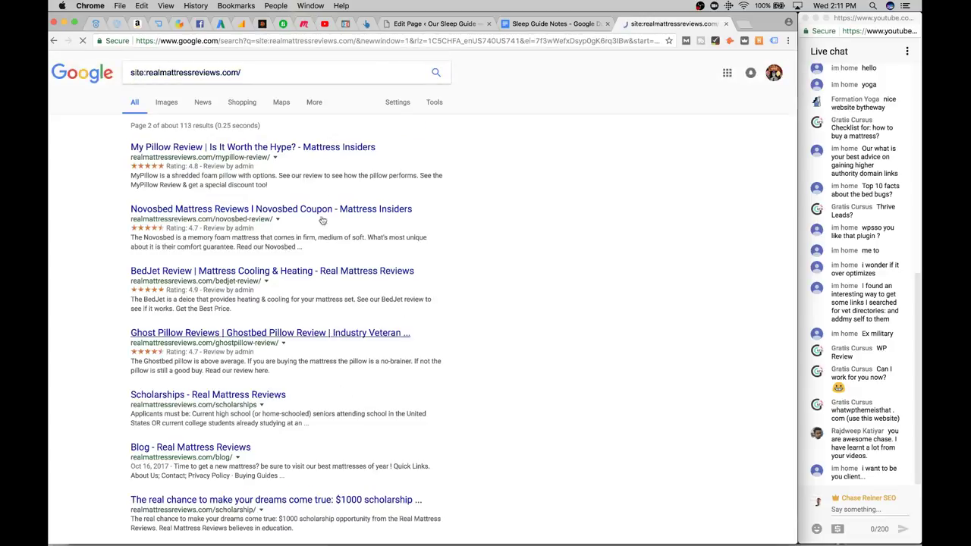
scroll(311, 144, "down", 10)
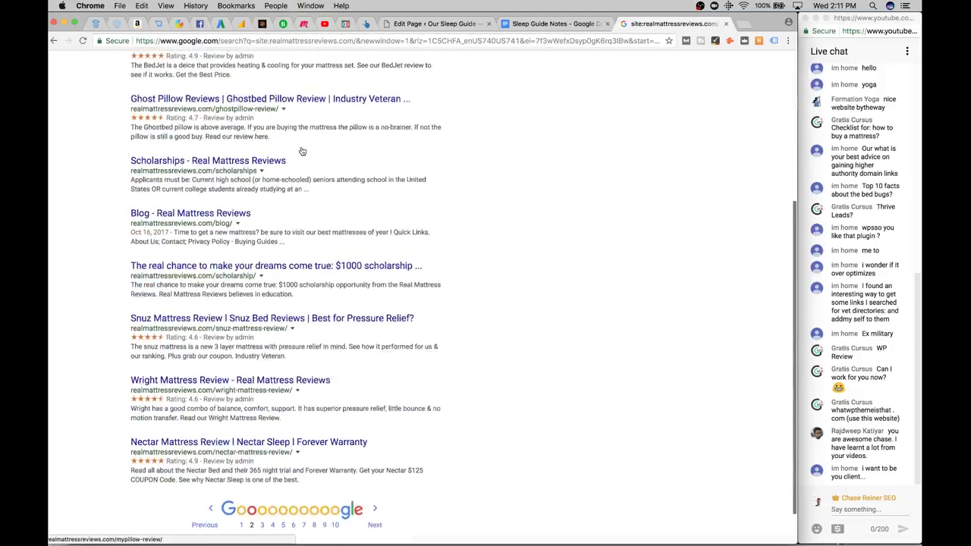
left_click(374, 477)
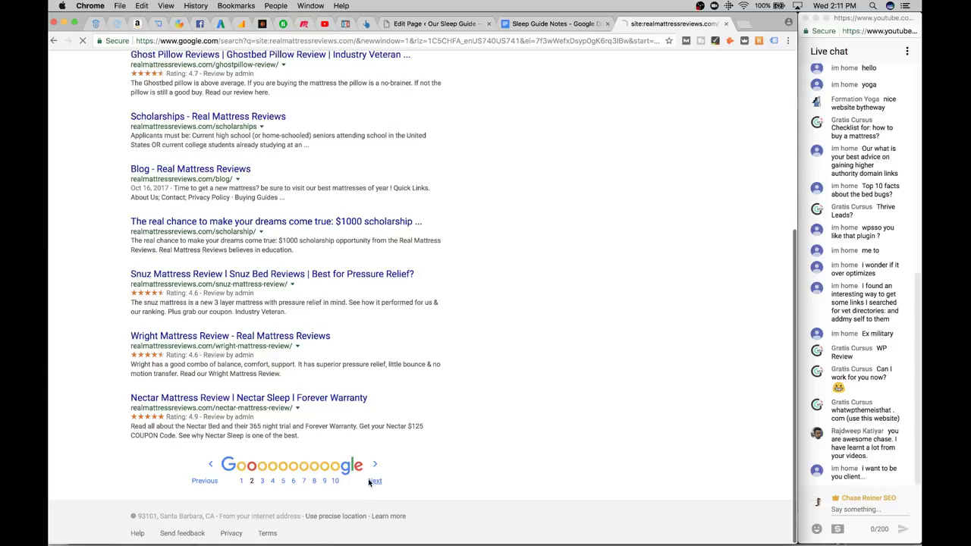
scroll(344, 201, "down", 10)
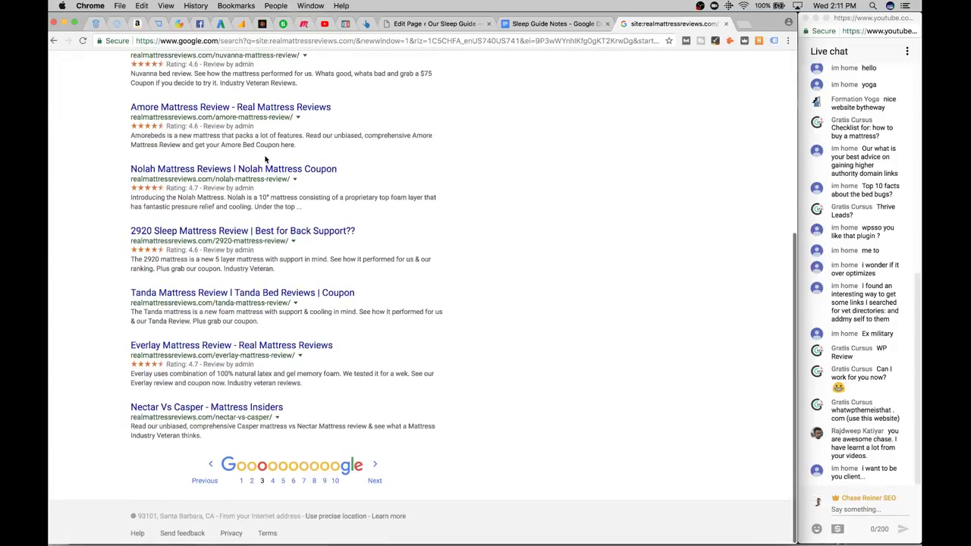
left_click(373, 478)
scroll(339, 248, "down", 8)
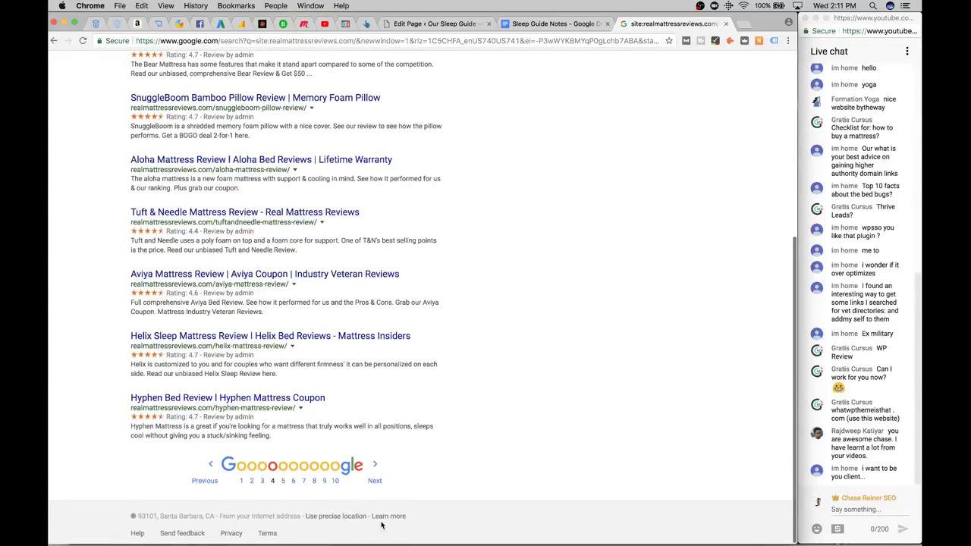
left_click(375, 481)
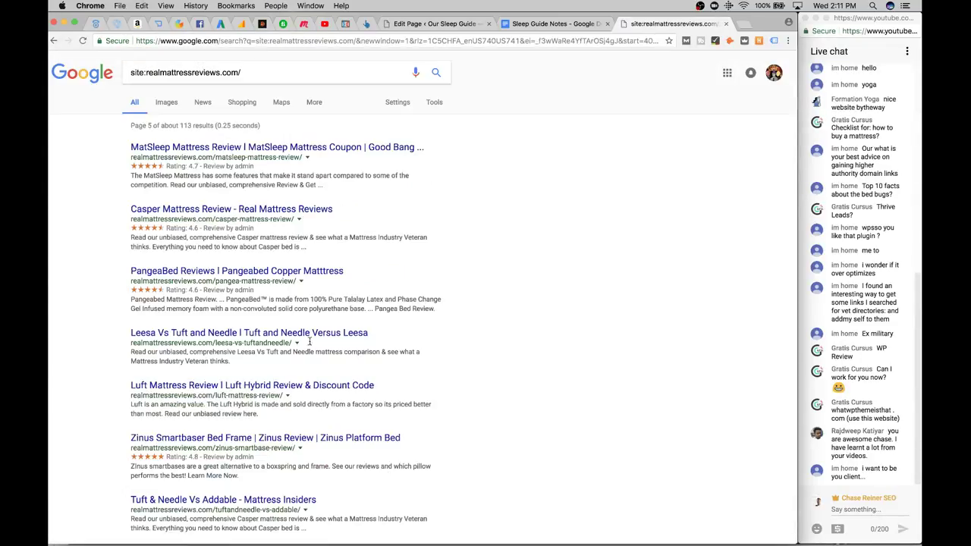
left_click(728, 23)
left_click(437, 23)
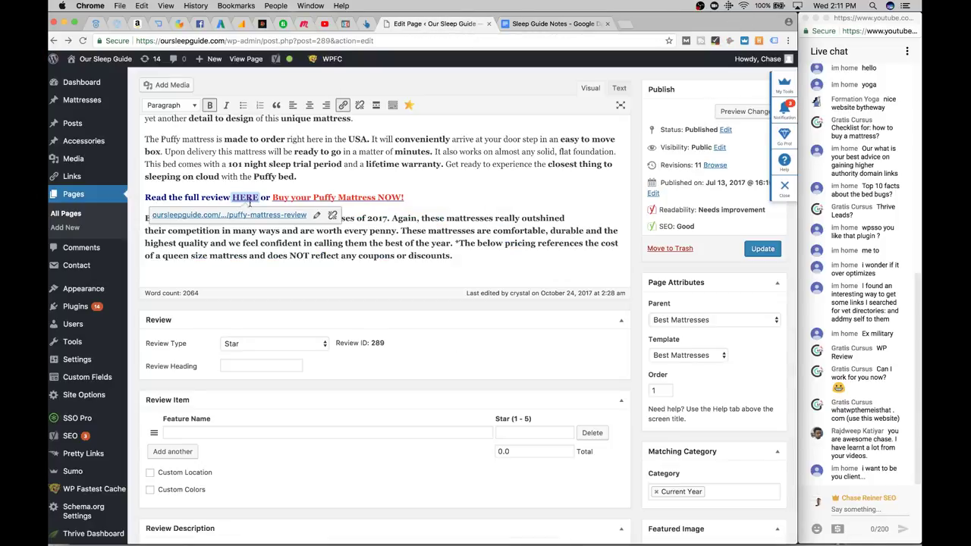
Open the WordPress Pages list of 34 items, briefly checking the Sleep Guide Notes document
scroll(249, 202, "up", 8)
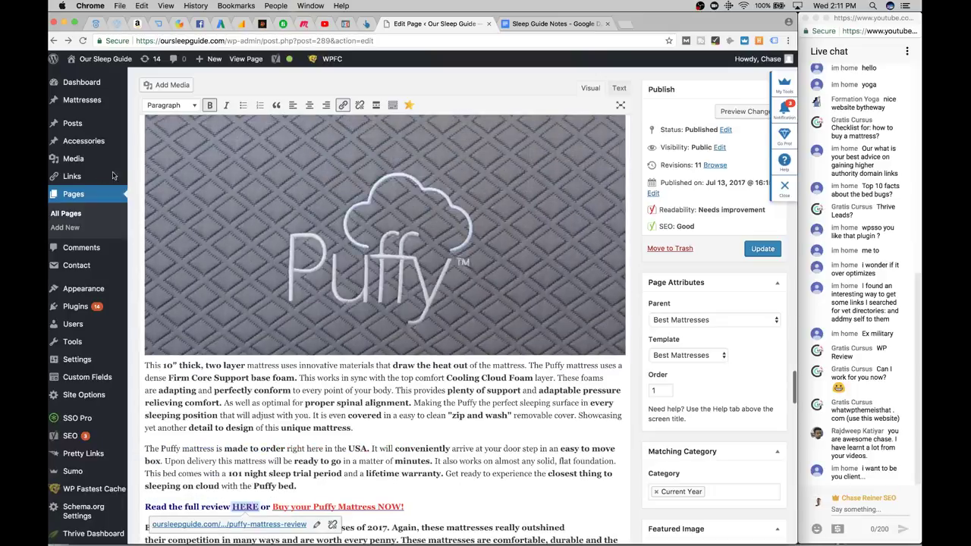
left_click(104, 196)
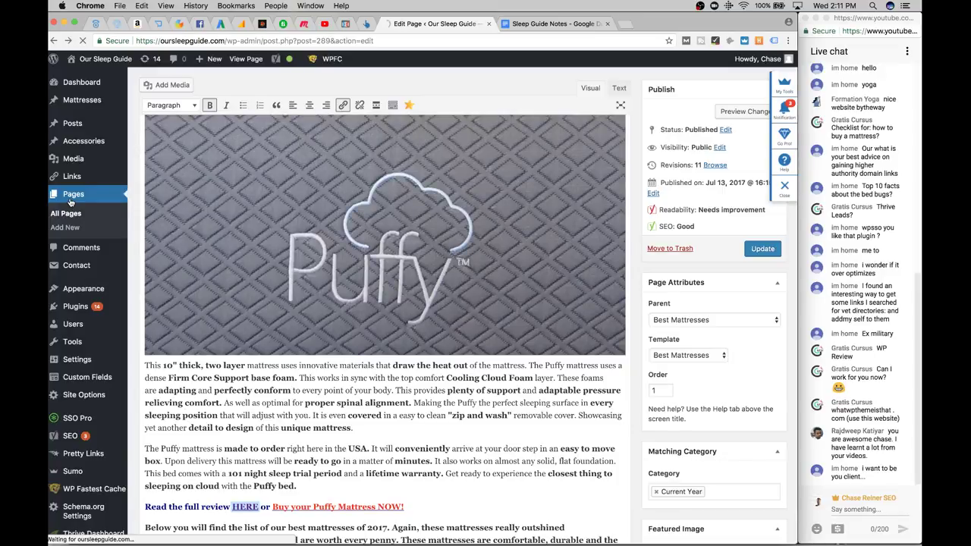
left_click(554, 23)
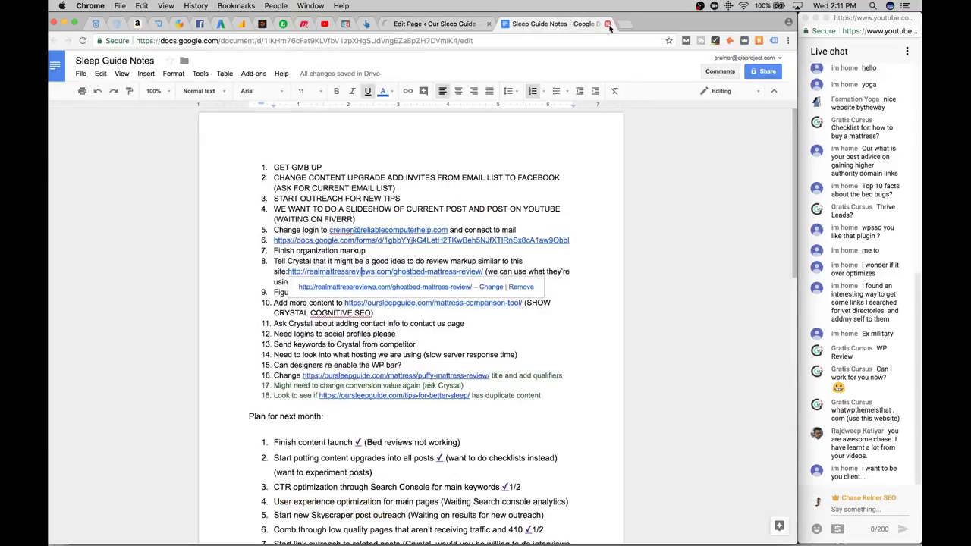
left_click(461, 24)
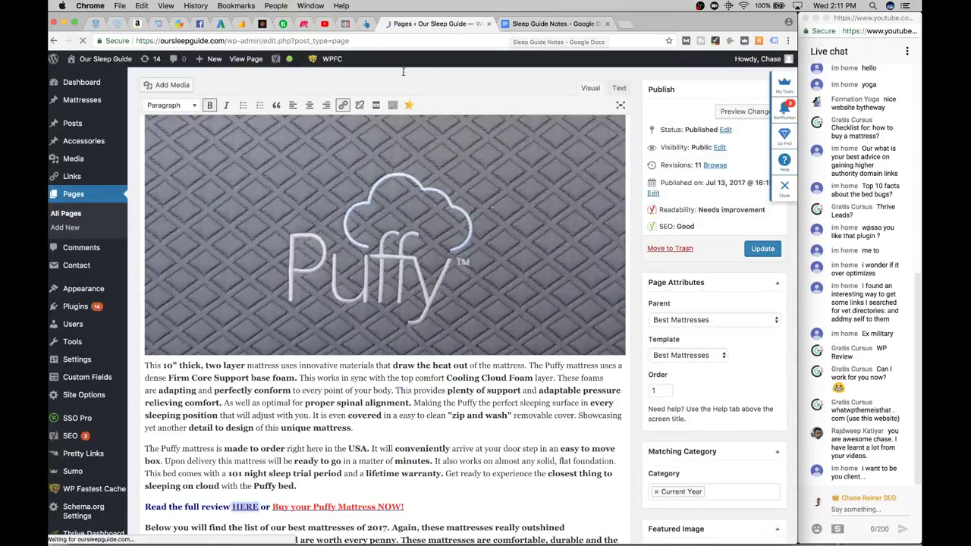
scroll(254, 202, "down", 5)
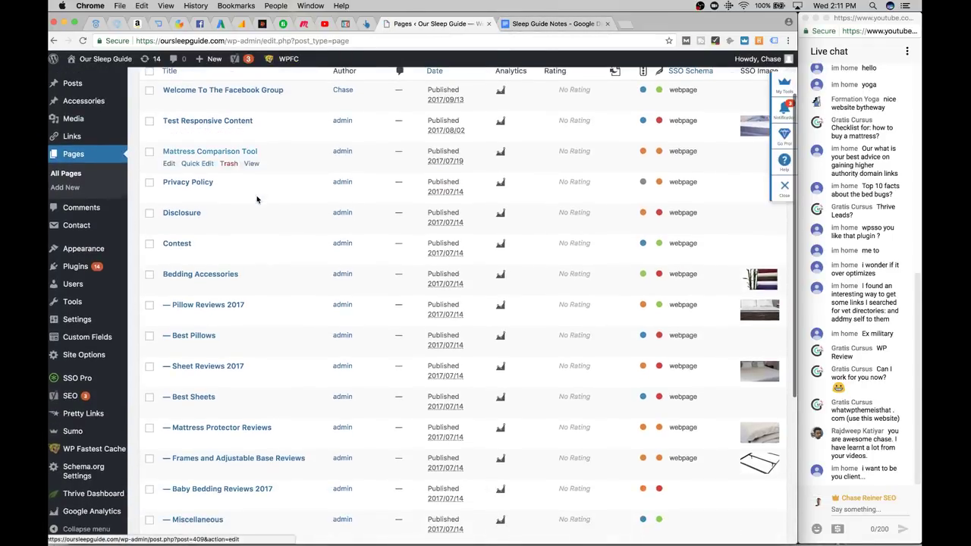
scroll(257, 191, "down", 3)
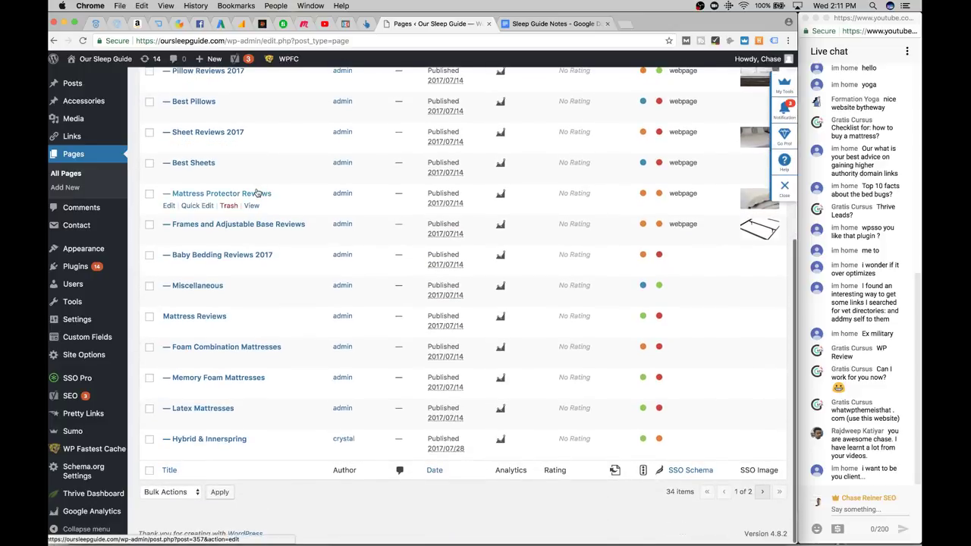
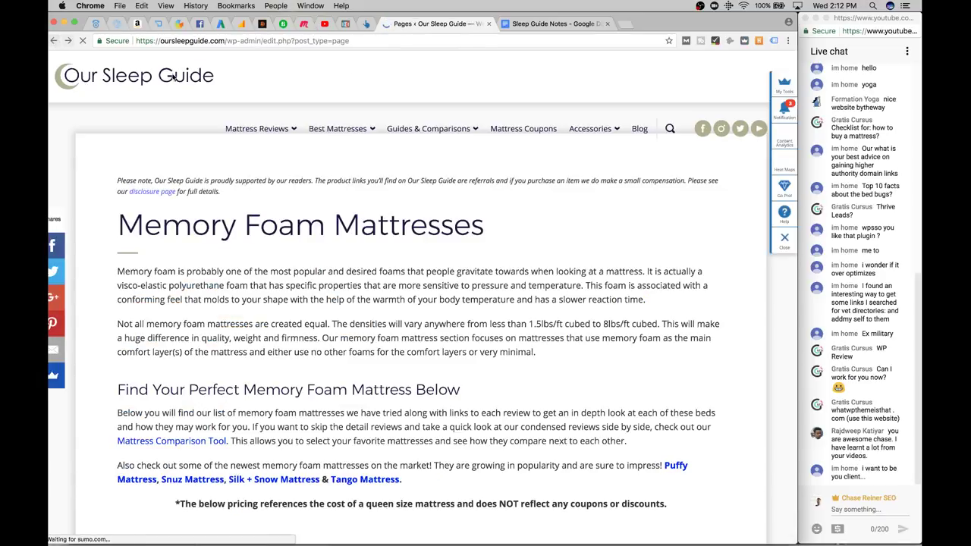
Check the Puffy mattress review's pageviews in the Pages analytics report
left_click(54, 40)
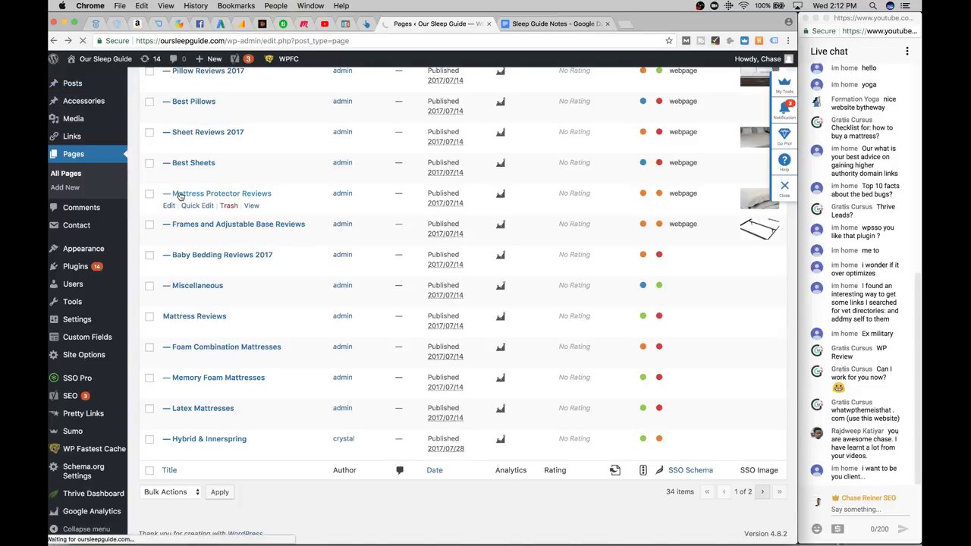
scroll(179, 193, "up", 3)
mouse_move(98, 100)
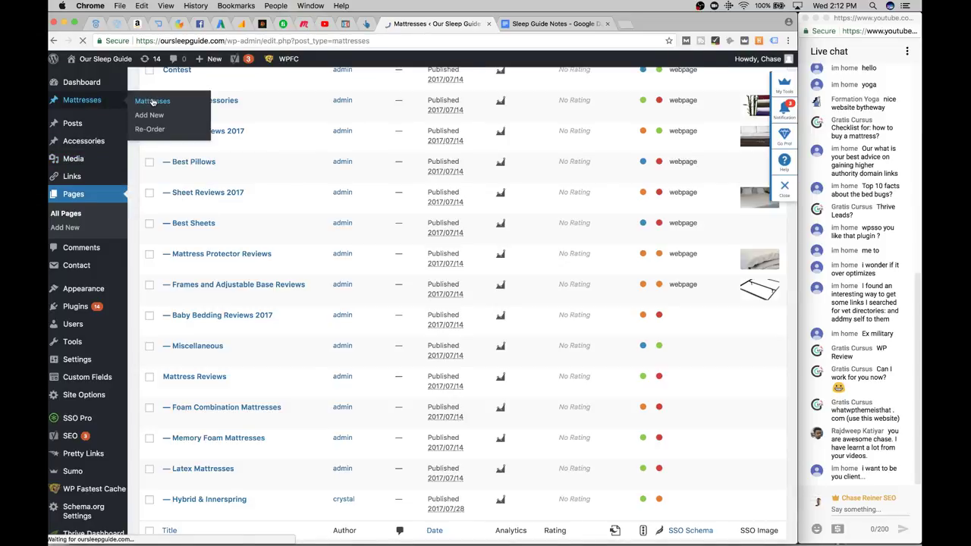
scroll(243, 227, "down", 10)
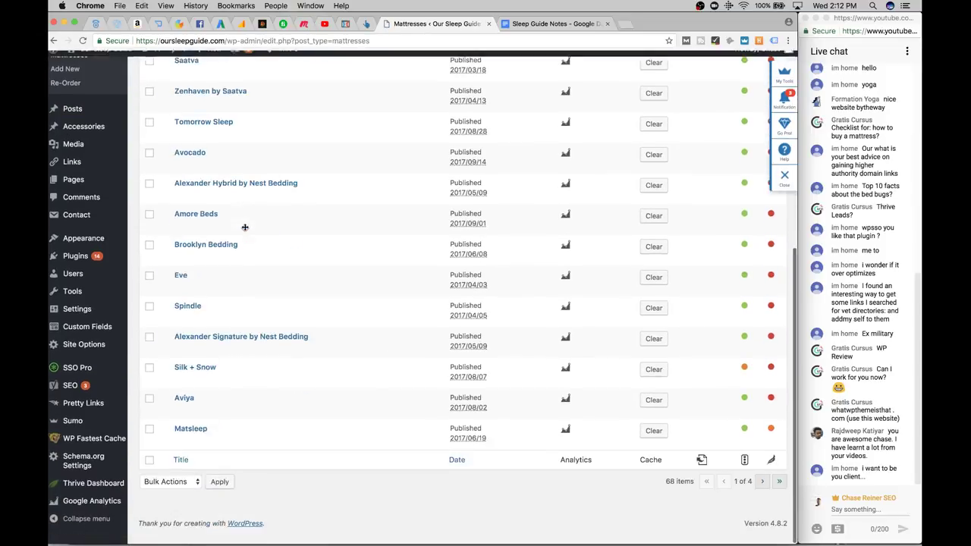
scroll(245, 227, "up", 8)
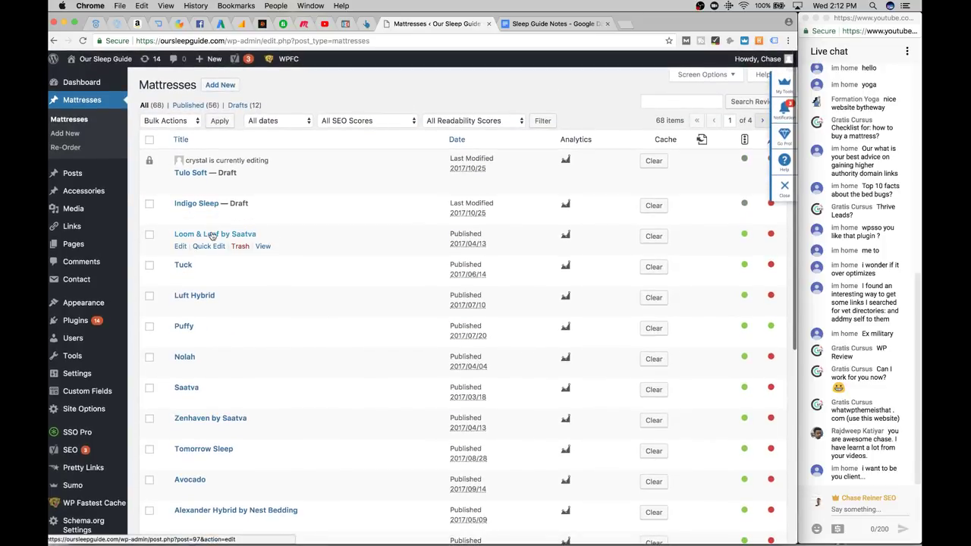
left_click(241, 23)
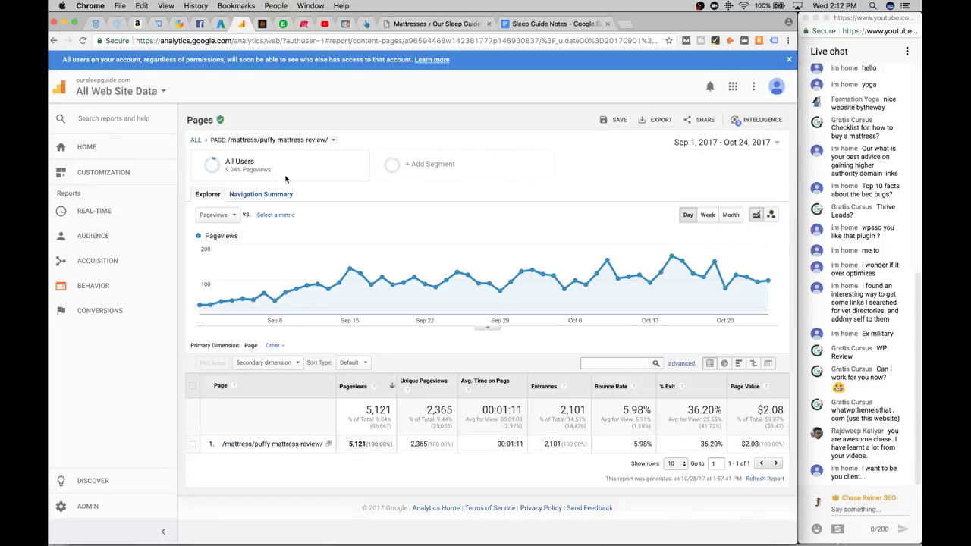
left_click(53, 43)
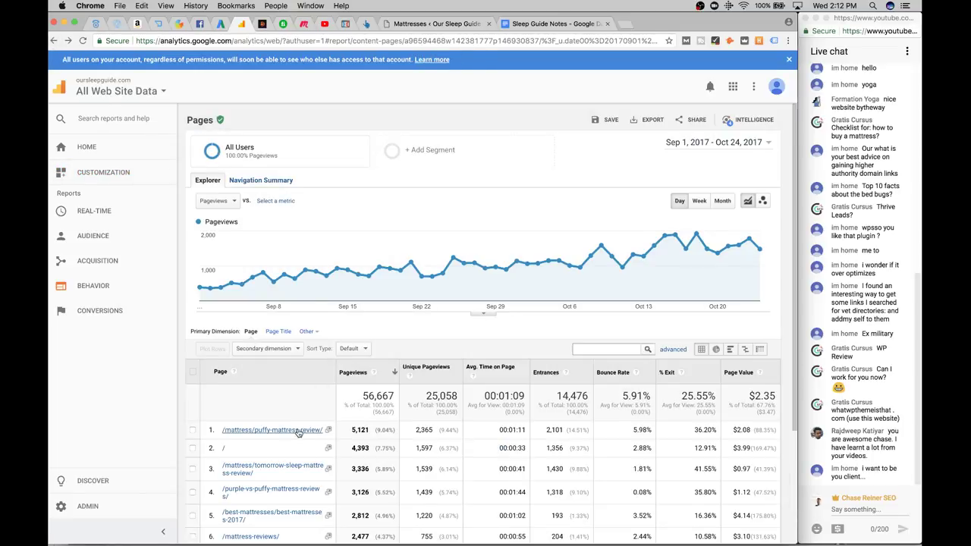
Open the Puffy review for editing from Mattresses, then switch to the SEORadar tab
left_click(427, 27)
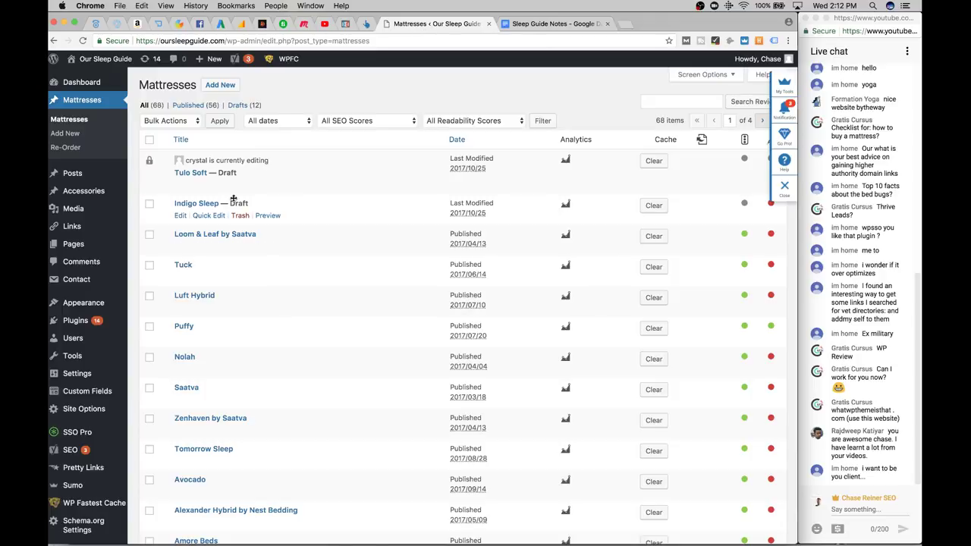
scroll(234, 199, "down", 10)
scroll(215, 272, "up", 3)
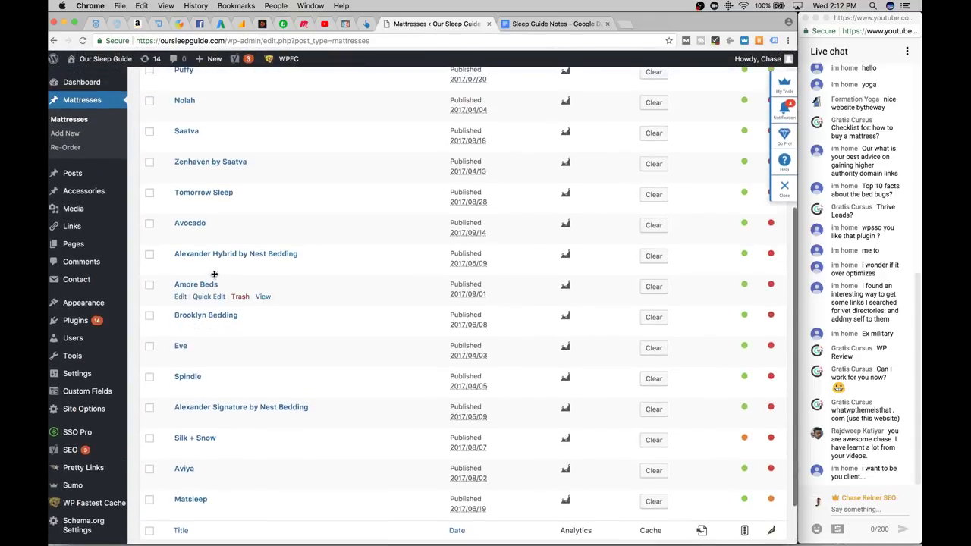
scroll(214, 274, "up", 3)
left_click(185, 163)
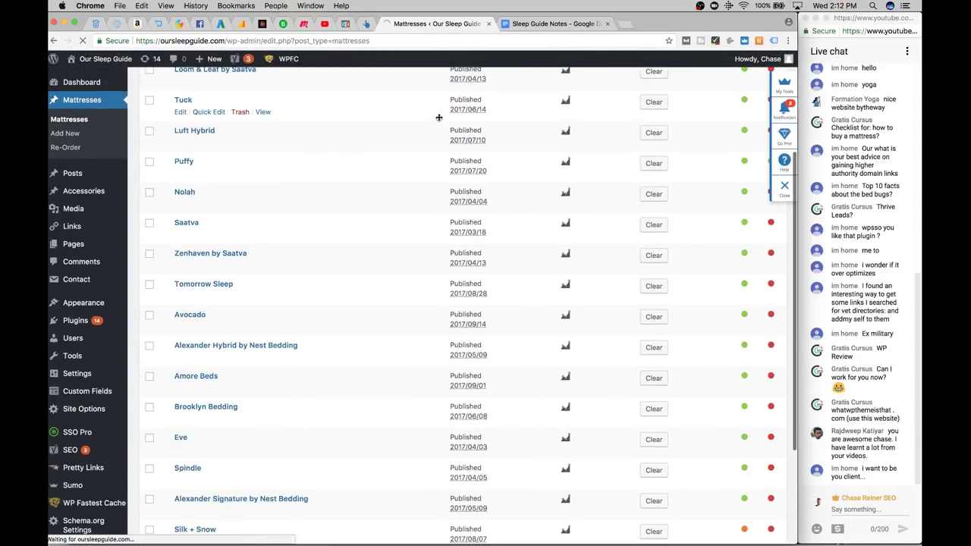
left_click(100, 25)
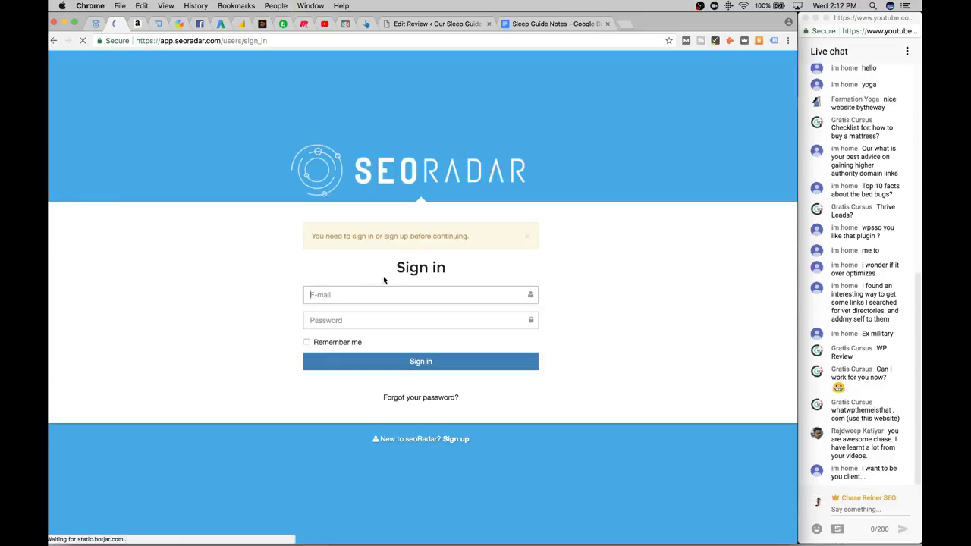
Sign in with the saved e-mail and account password, declining to save the password, and reach Manage > Domains
type("im")
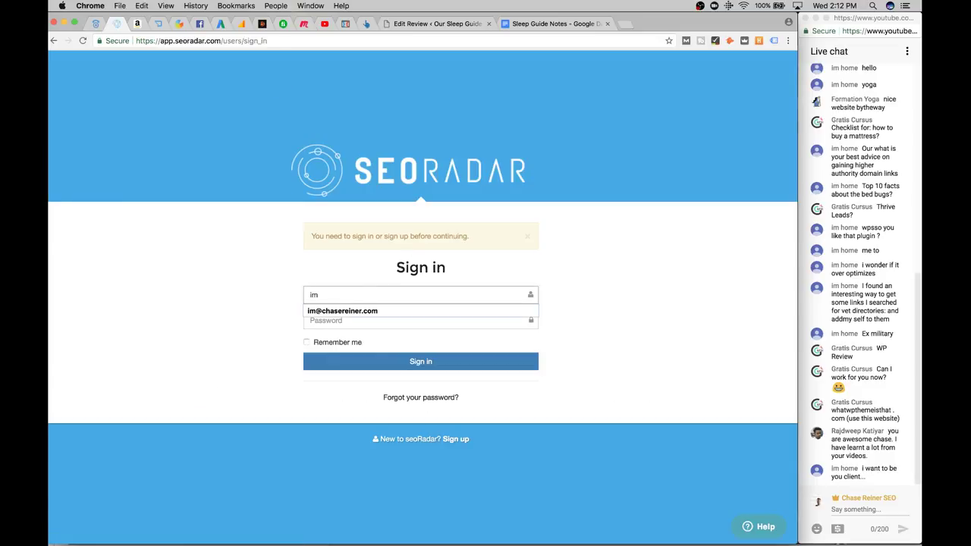
key("Down")
key("Return")
key("Tab")
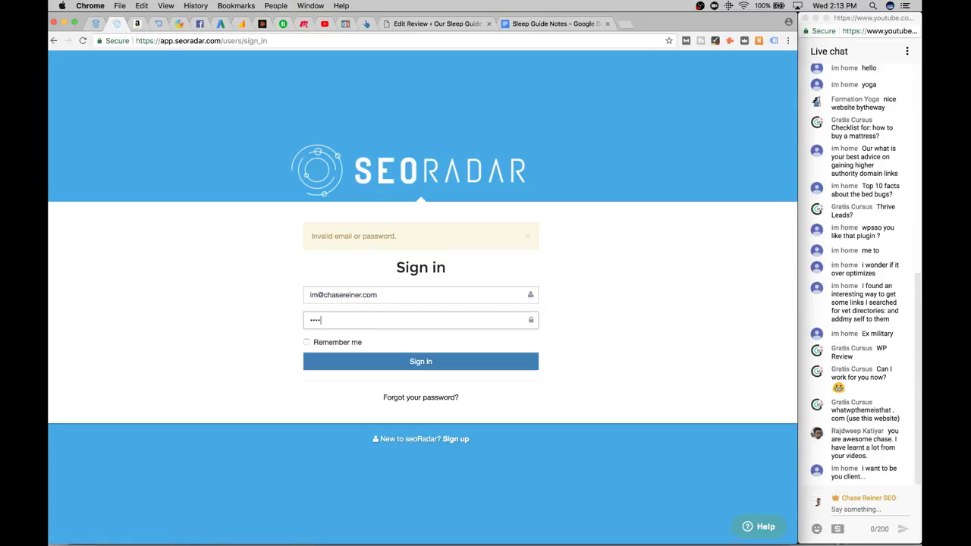
left_click(368, 320)
type("a")
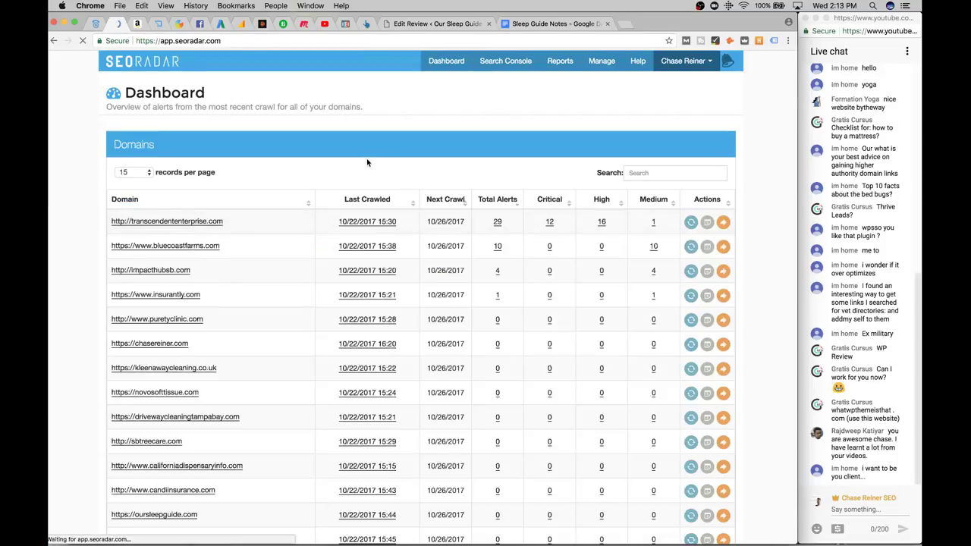
left_click(645, 112)
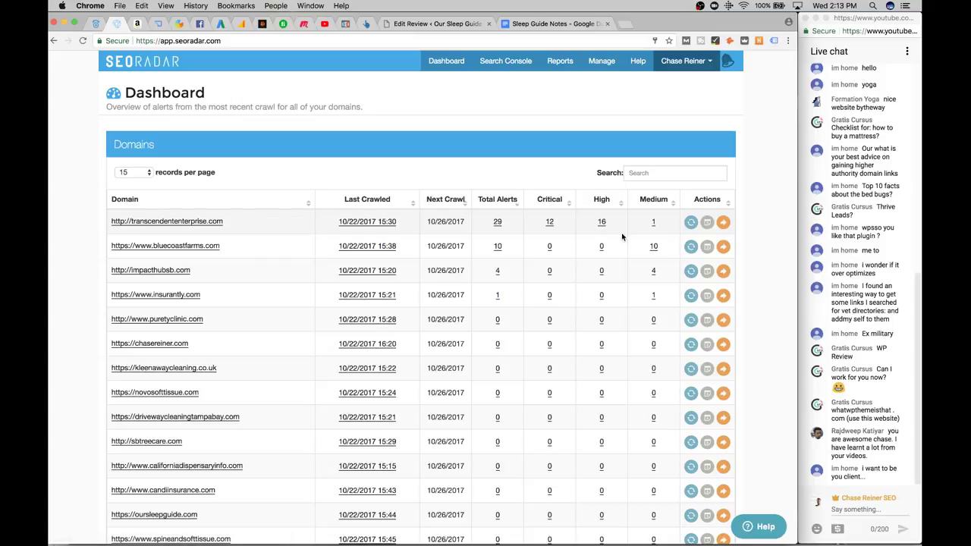
scroll(493, 152, "up", 2)
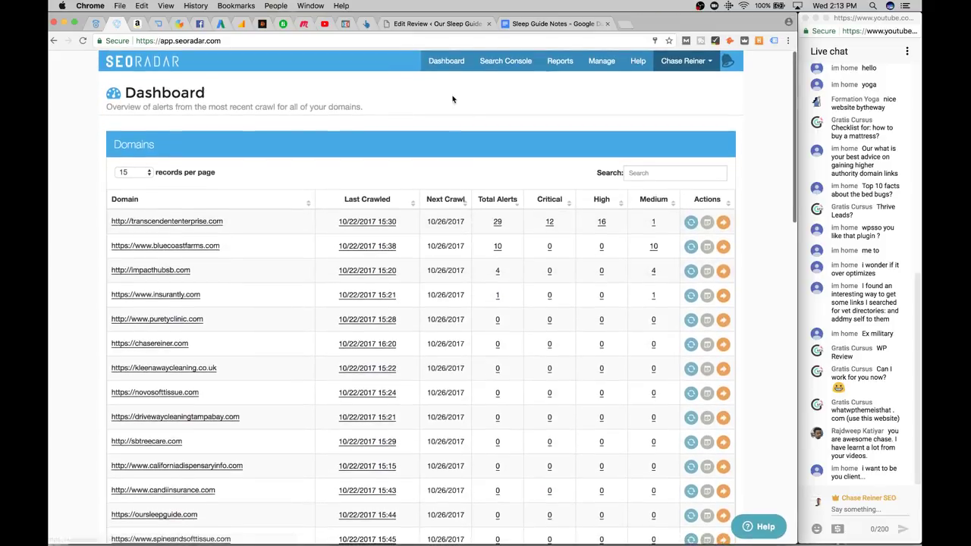
mouse_move(602, 60)
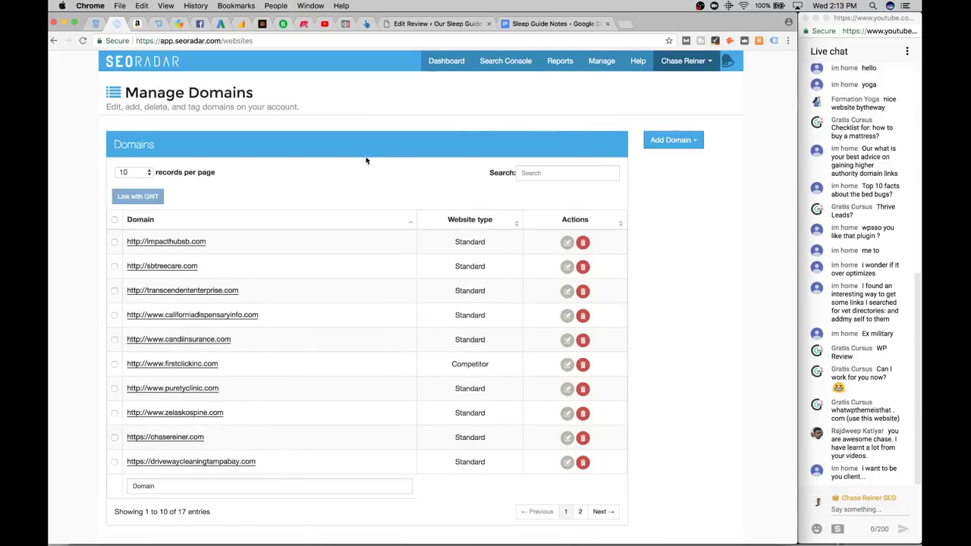
Try bulk-selecting domains other than chasereiner.com, then delete kleenawaycleaning.co.uk
left_click(114, 220)
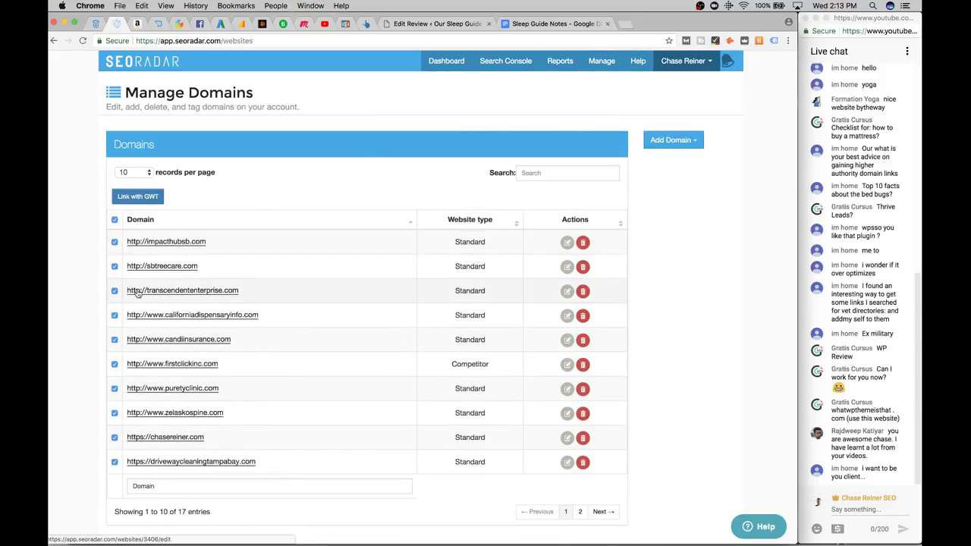
scroll(135, 286, "down", 1)
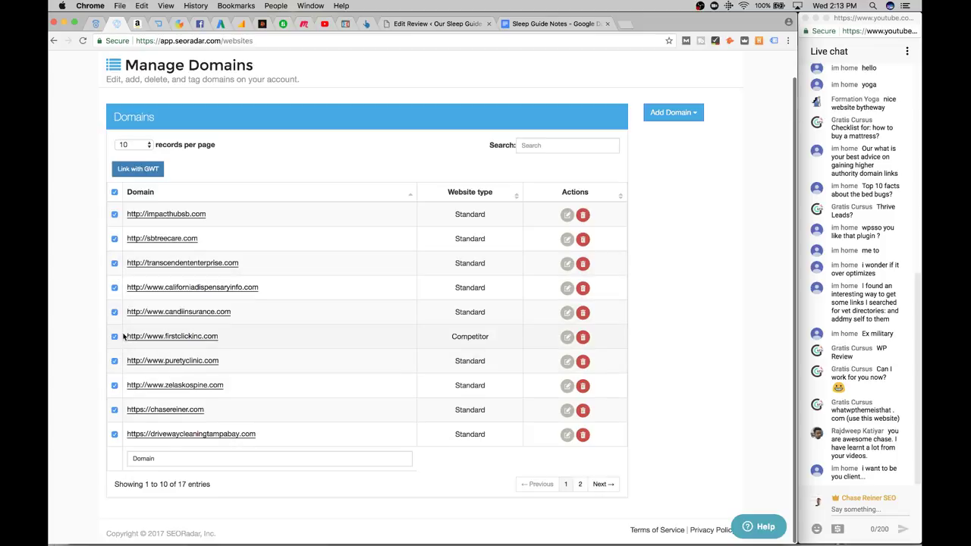
left_click(114, 410)
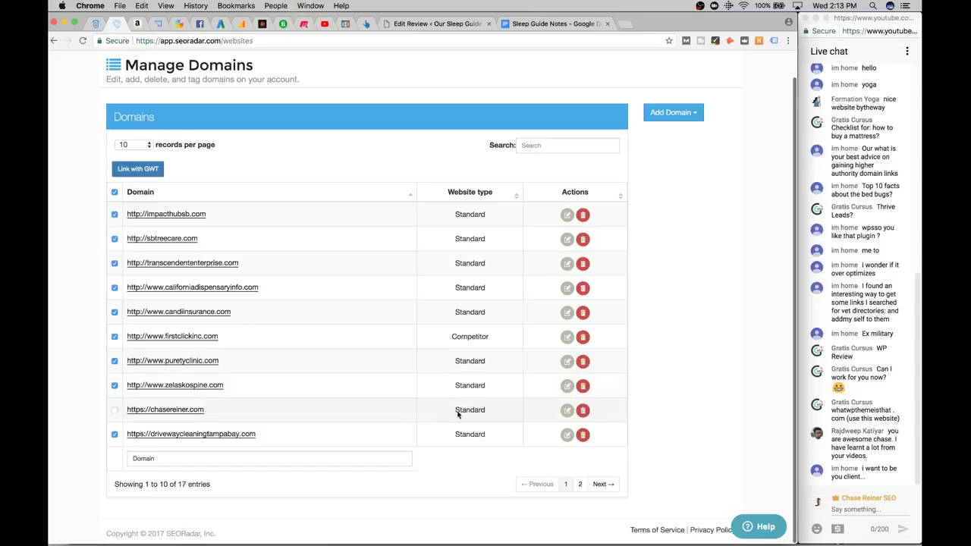
left_click(582, 435)
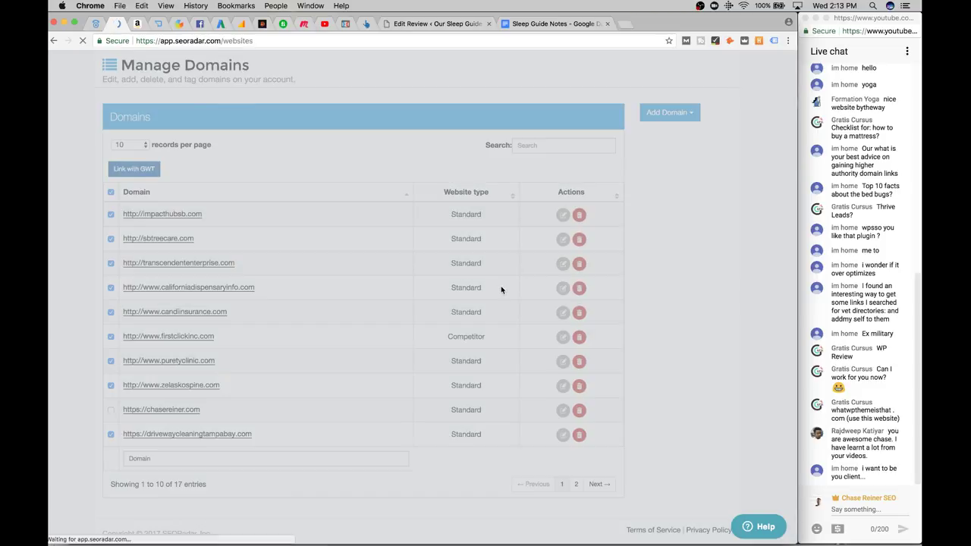
scroll(192, 273, "down", 1)
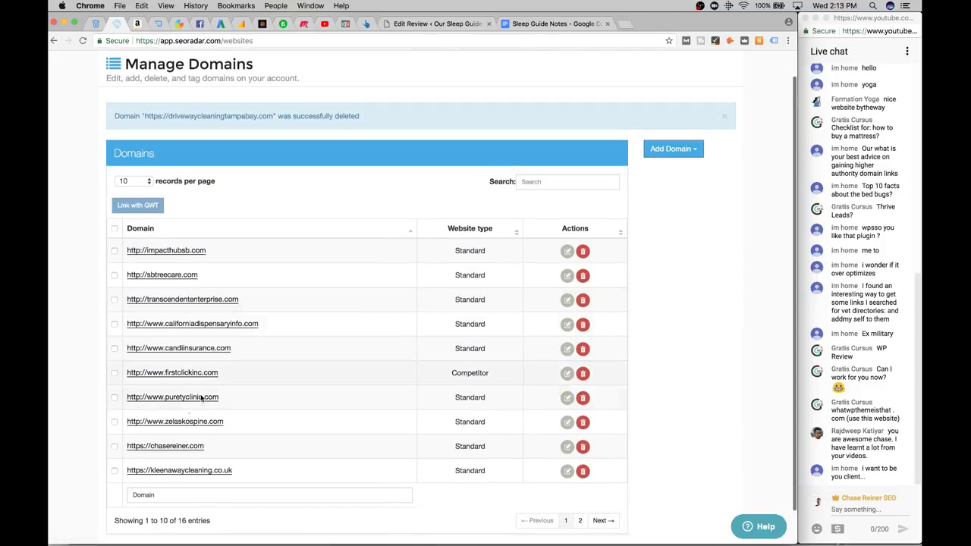
left_click(114, 230)
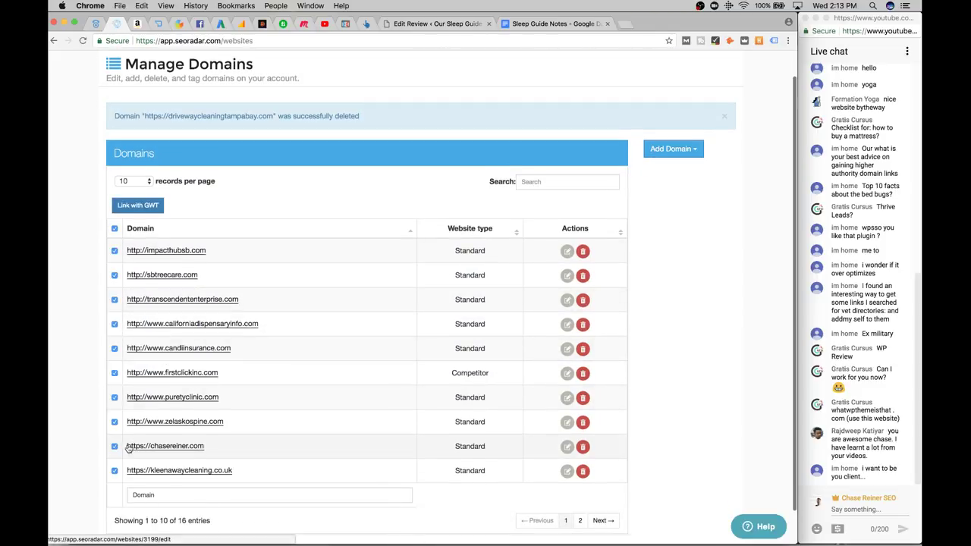
left_click(583, 471)
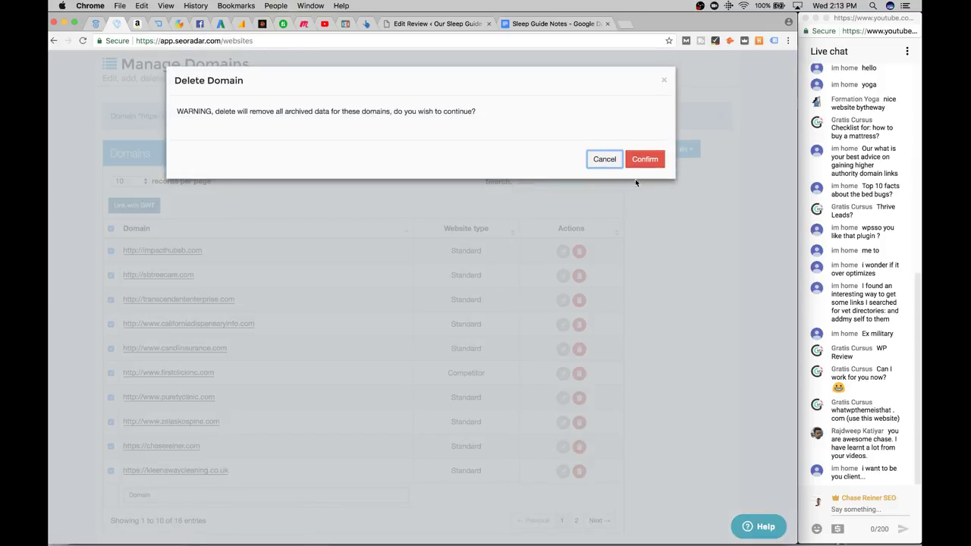
left_click(643, 157)
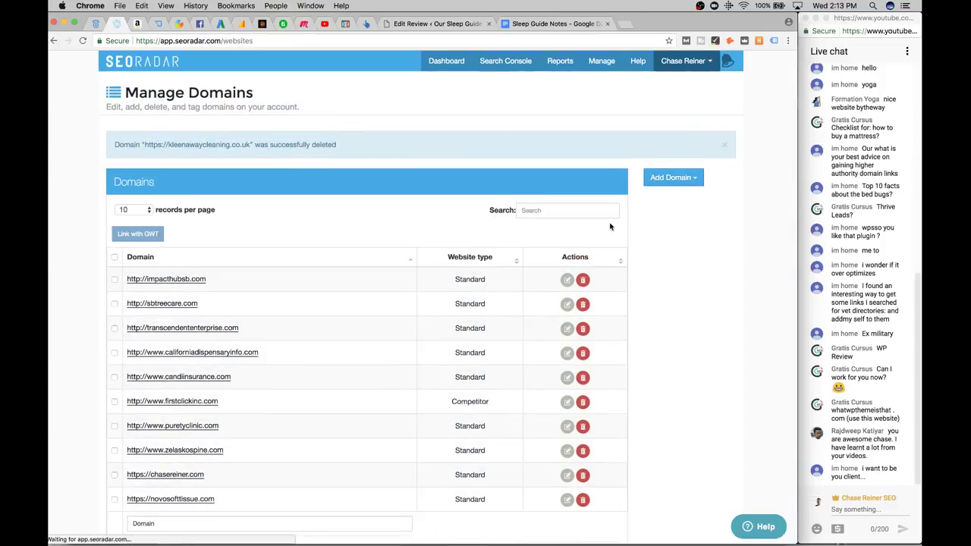
Delete impacthubsb.com, sbtreecare.com and transcendententerprise.com
left_click(583, 280)
left_click(644, 159)
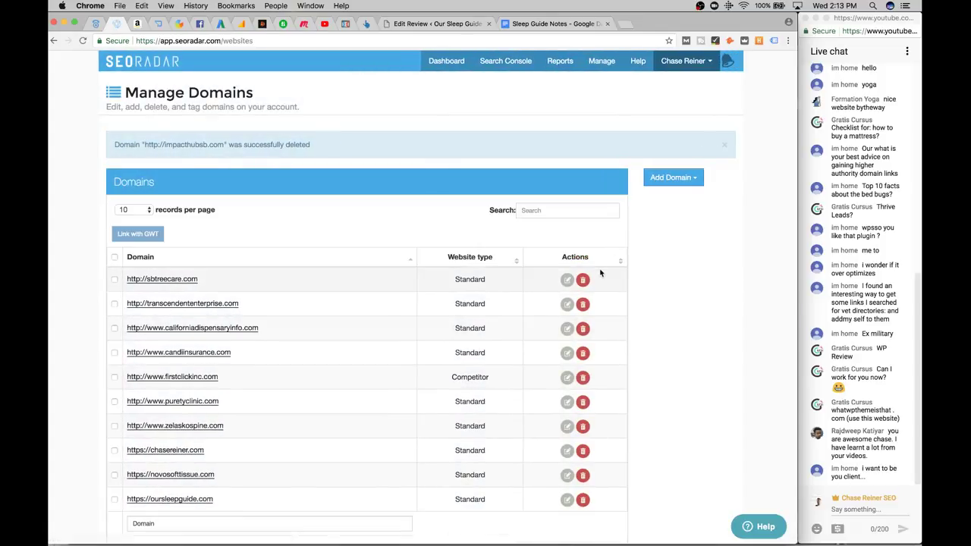
left_click(586, 282)
left_click(644, 157)
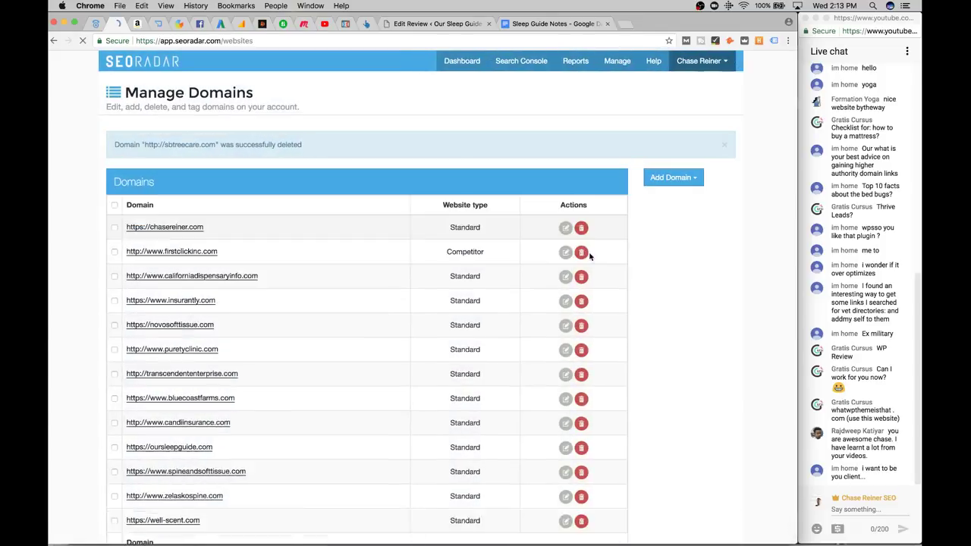
left_click(583, 280)
left_click(646, 158)
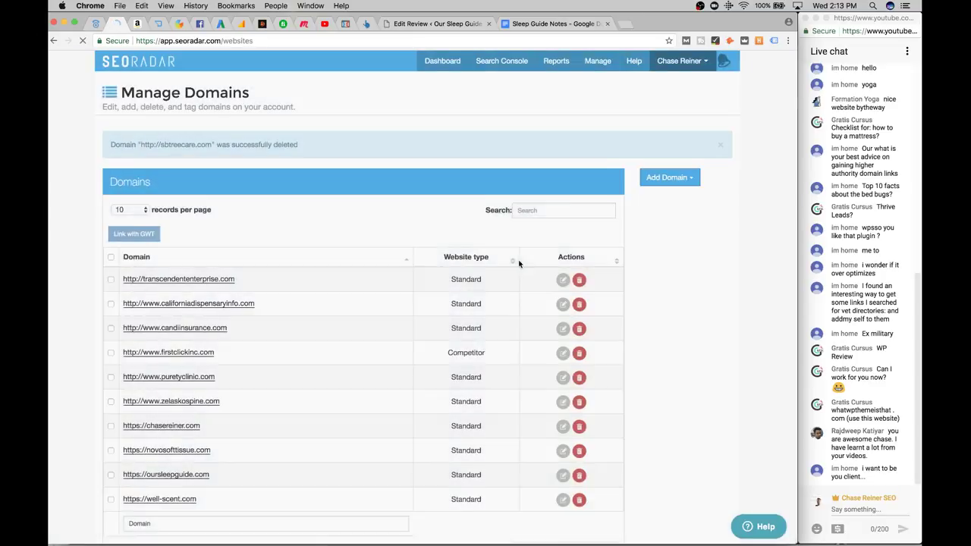
scroll(508, 274, "down", 2)
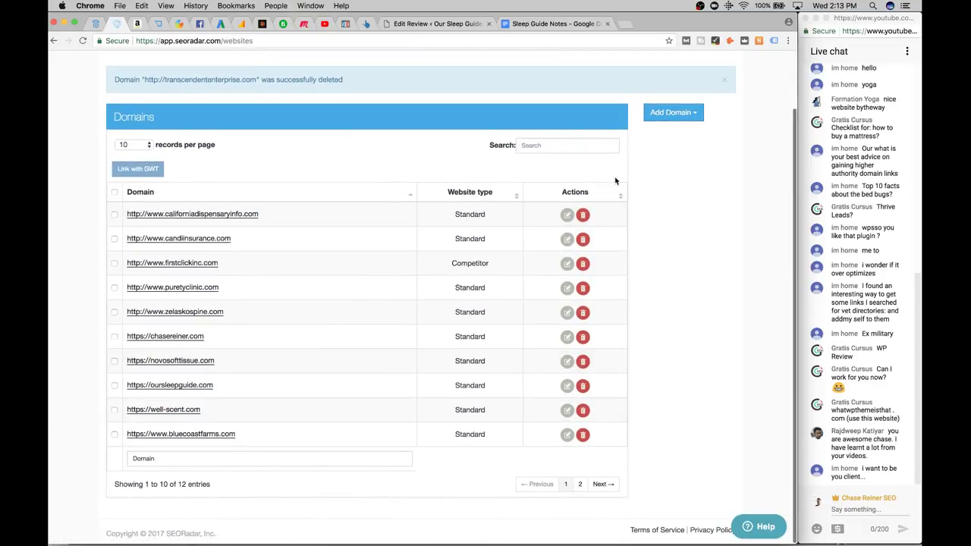
left_click(696, 114)
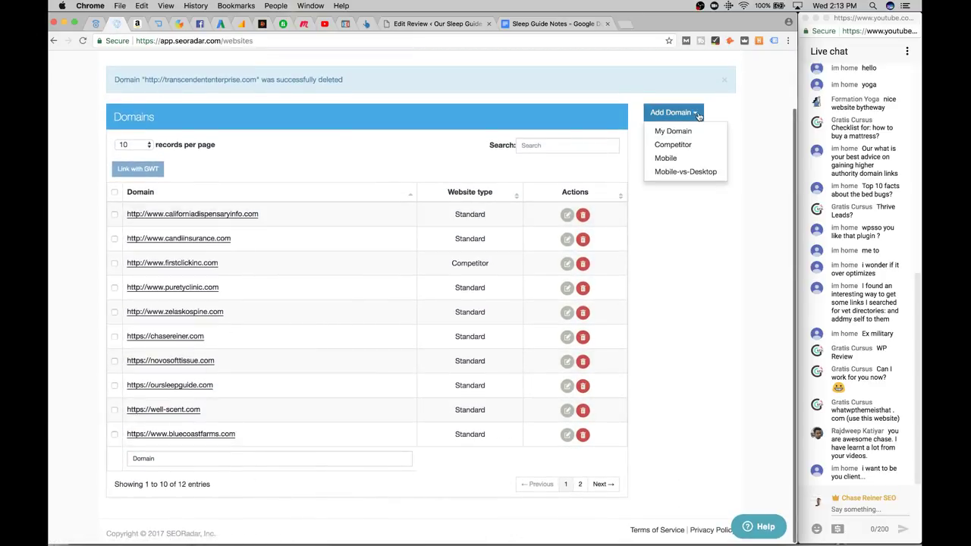
Delete californiadispensaryinfo.com, candiinsurance.com, firstclickinc.com, puretyclinic.com and zelaskospine.com
left_click(582, 216)
left_click(646, 161)
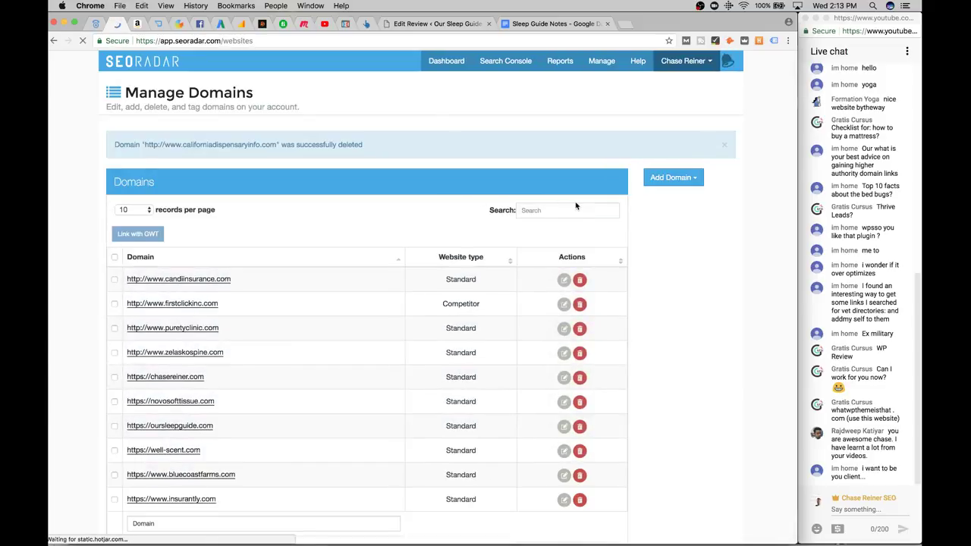
left_click(578, 302)
left_click(645, 159)
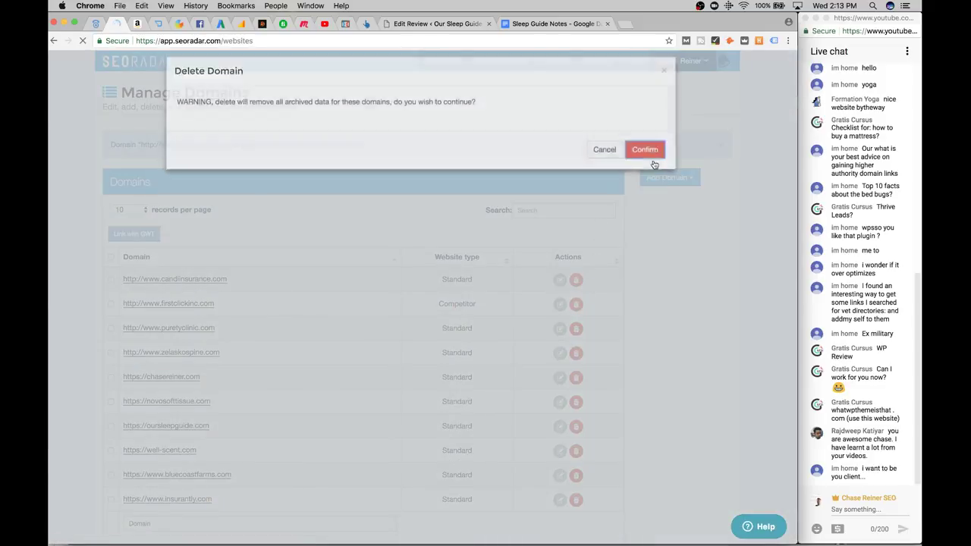
scroll(546, 319, "down", 2)
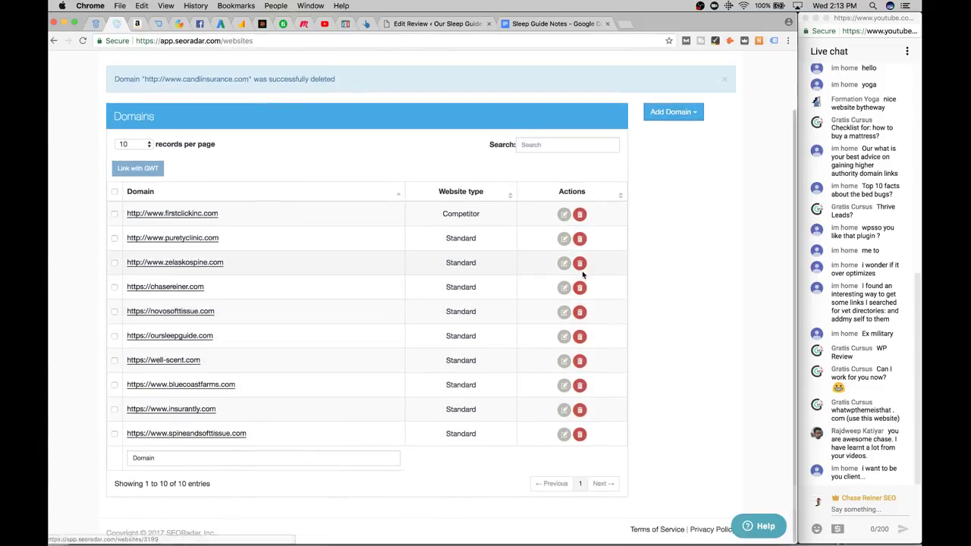
left_click(579, 215)
left_click(645, 159)
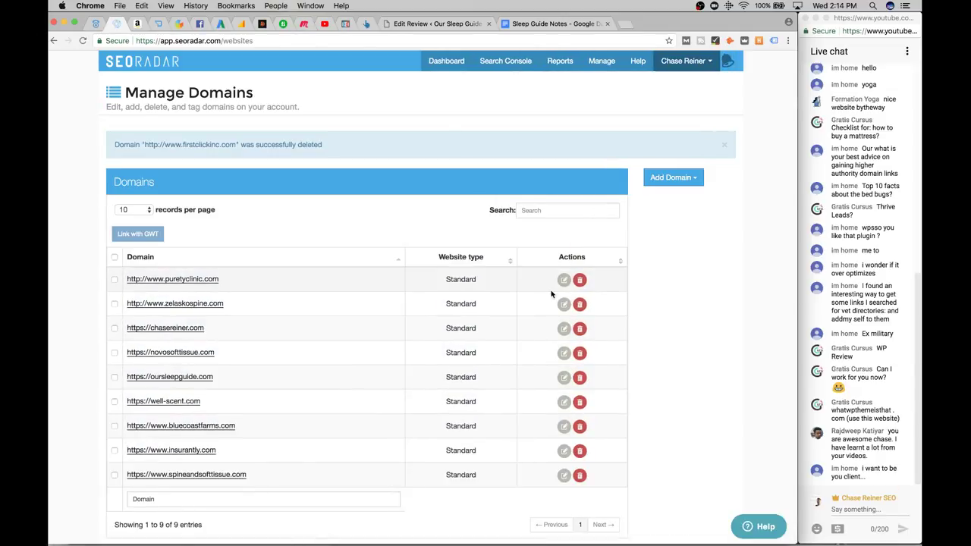
left_click(580, 280)
left_click(644, 159)
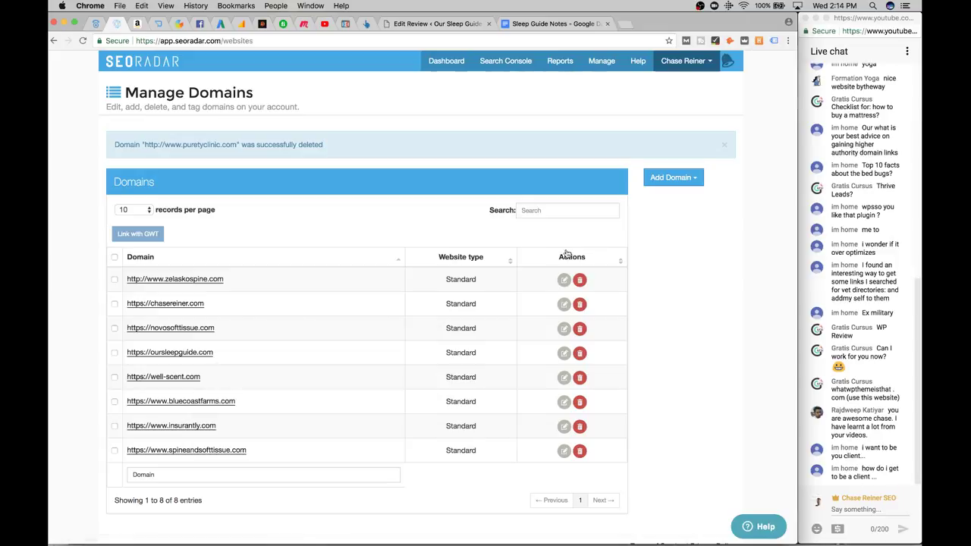
left_click(580, 280)
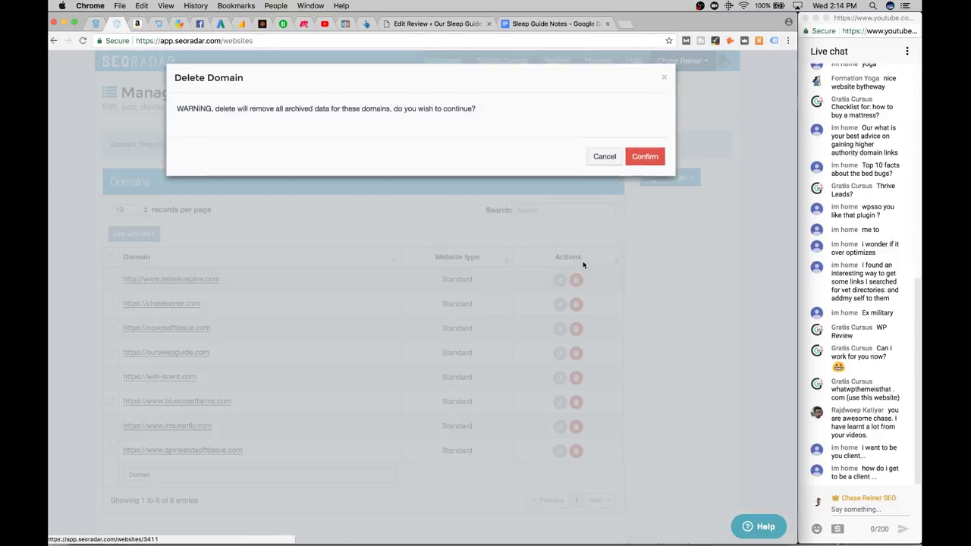
left_click(646, 159)
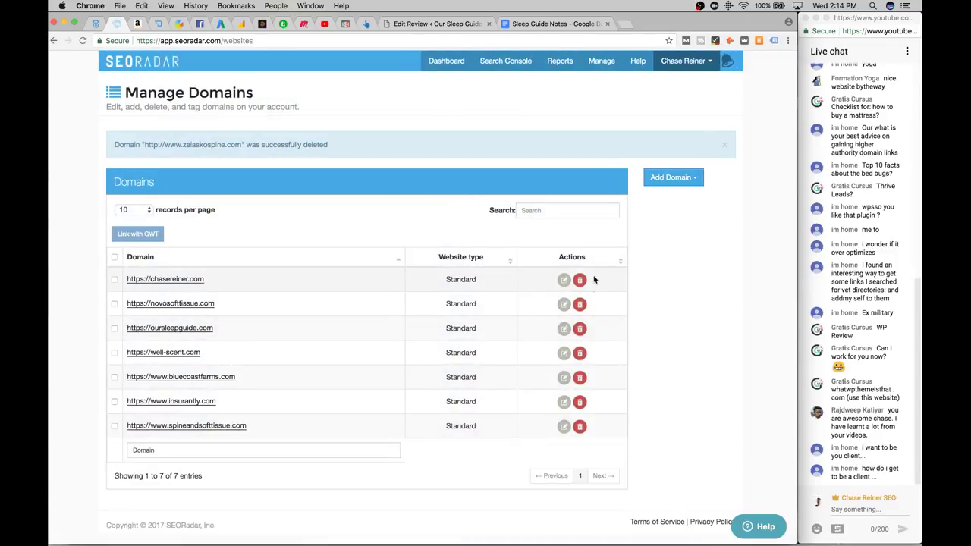
Delete novosofttissue.com, oursleepguide.com, well-scent.com, bluecoastfarms.com, insurantly.com, and start removing spineandsofttissue.com
left_click(579, 304)
left_click(646, 158)
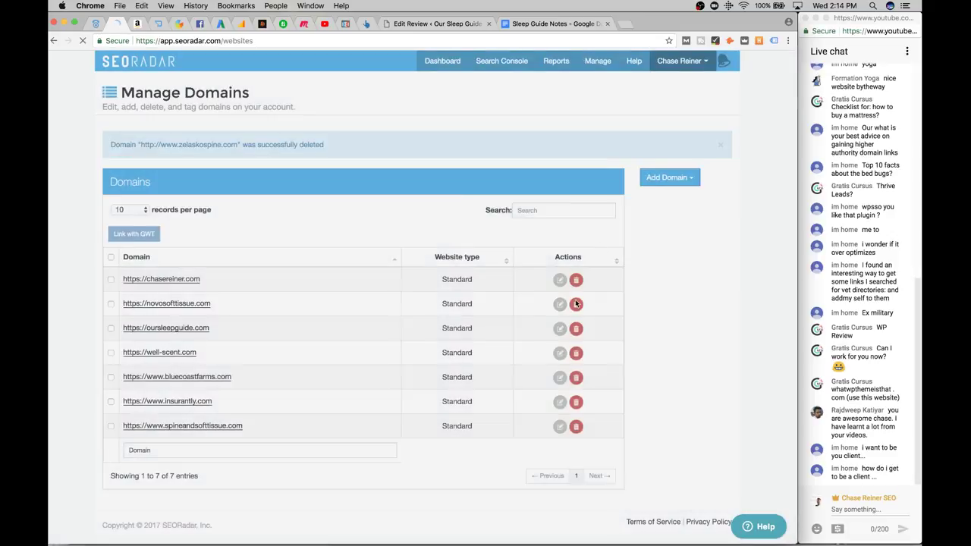
left_click(578, 327)
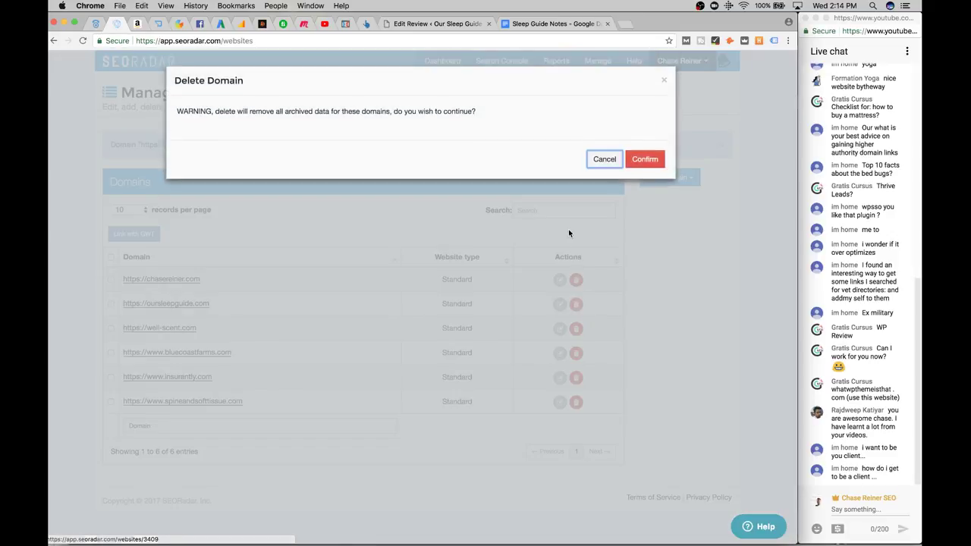
left_click(645, 159)
left_click(579, 303)
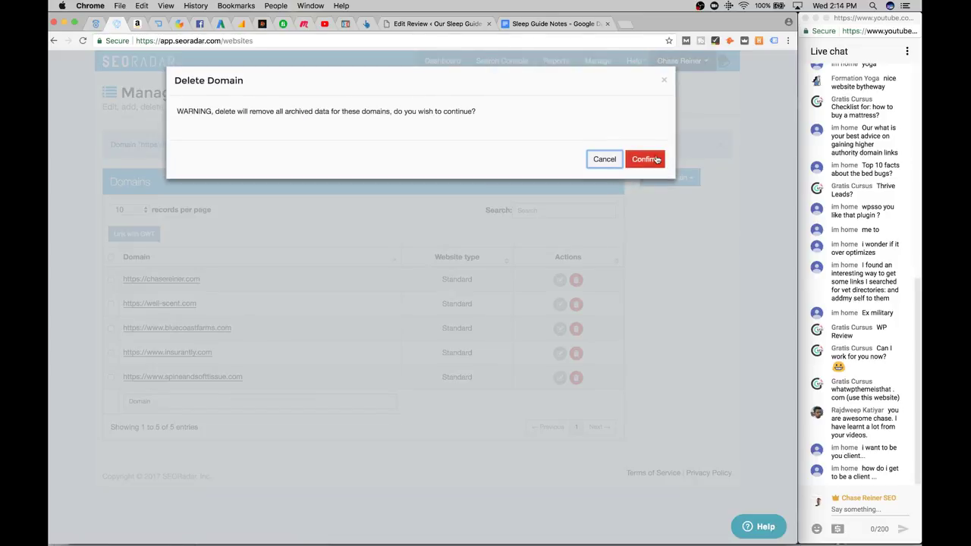
left_click(646, 158)
left_click(578, 304)
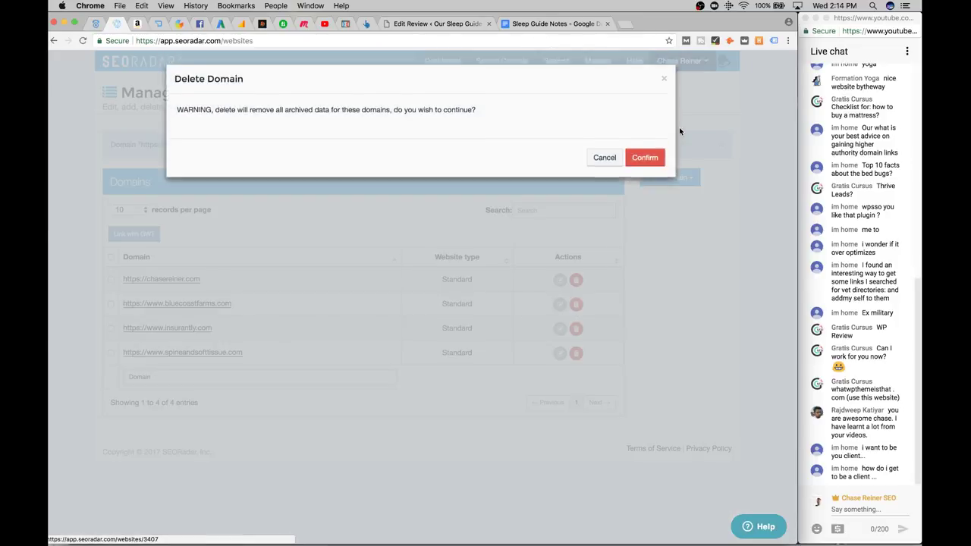
left_click(646, 158)
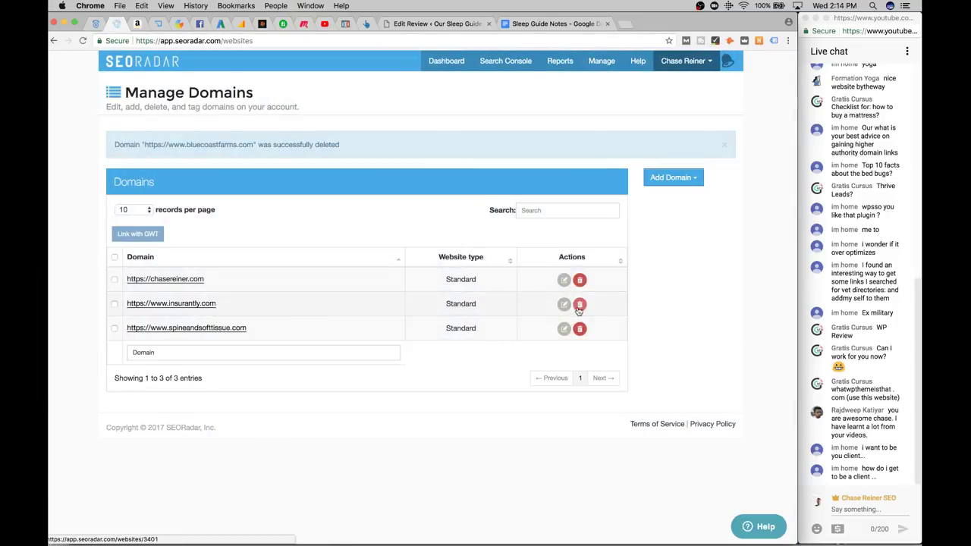
left_click(578, 304)
left_click(653, 159)
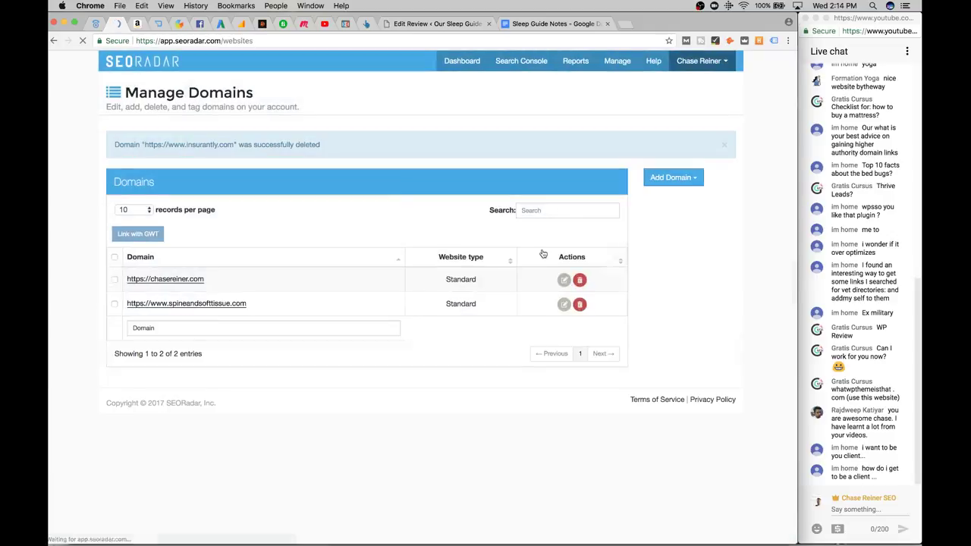
left_click(580, 304)
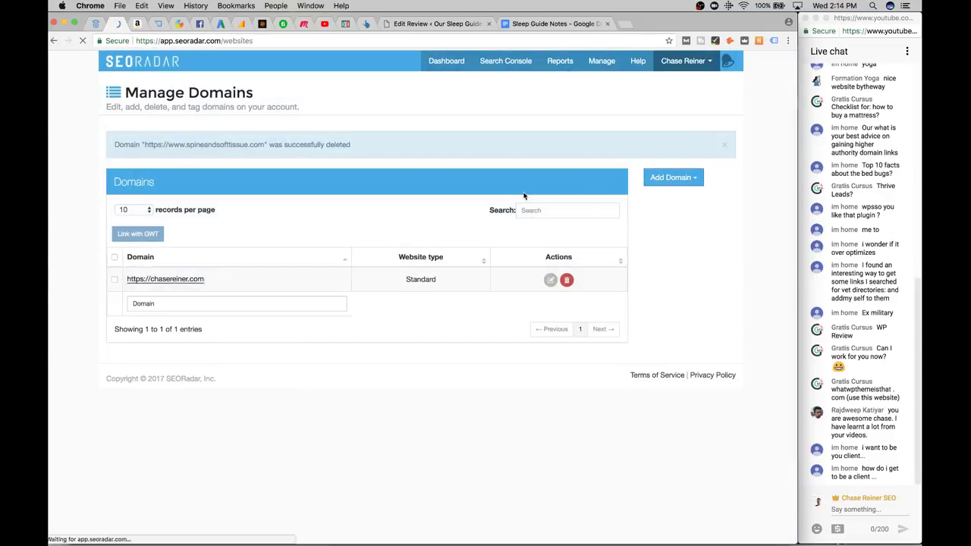
In chasereiner.com's settings, enter an additional Winners & Losers report e-mail and update the domain
left_click(184, 280)
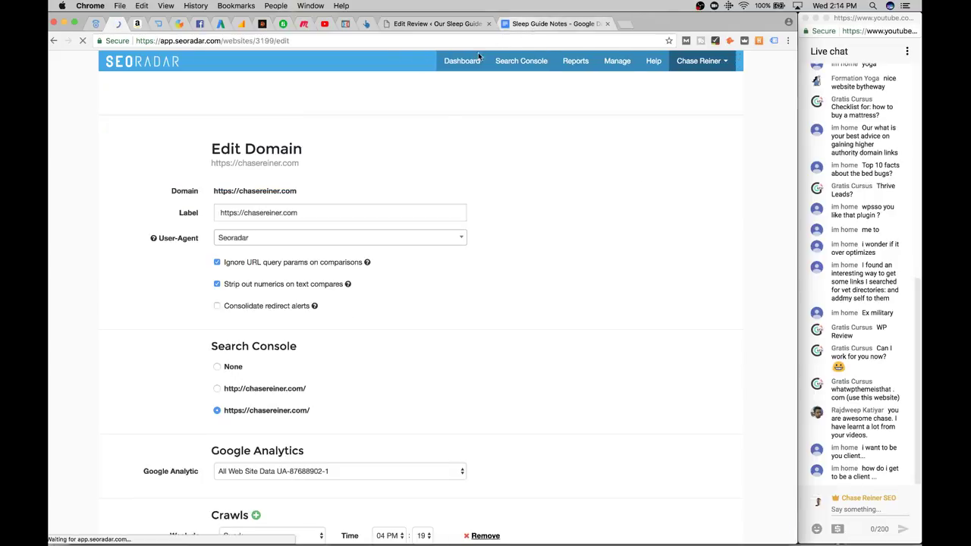
scroll(350, 230, "down", 1)
scroll(350, 229, "down", 7)
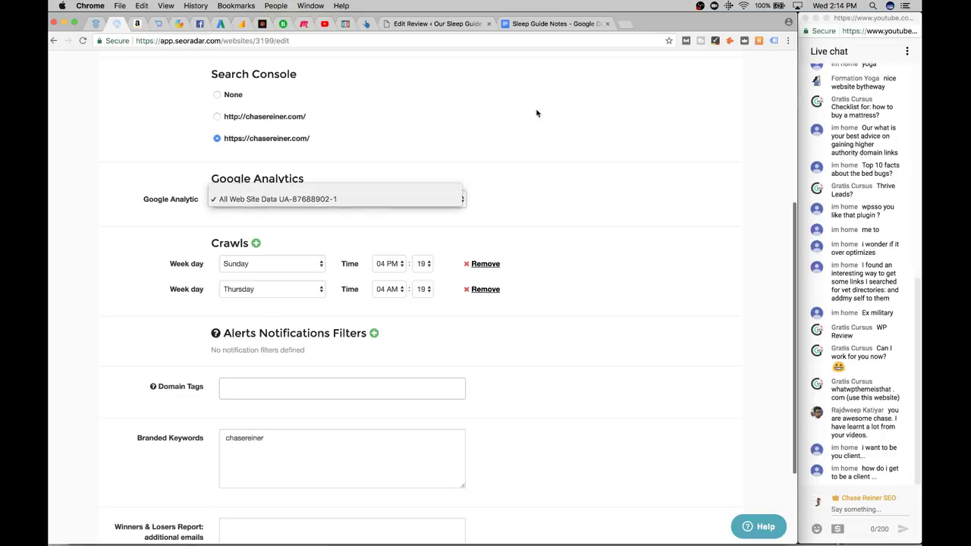
scroll(403, 220, "down", 3)
scroll(379, 228, "up", 1)
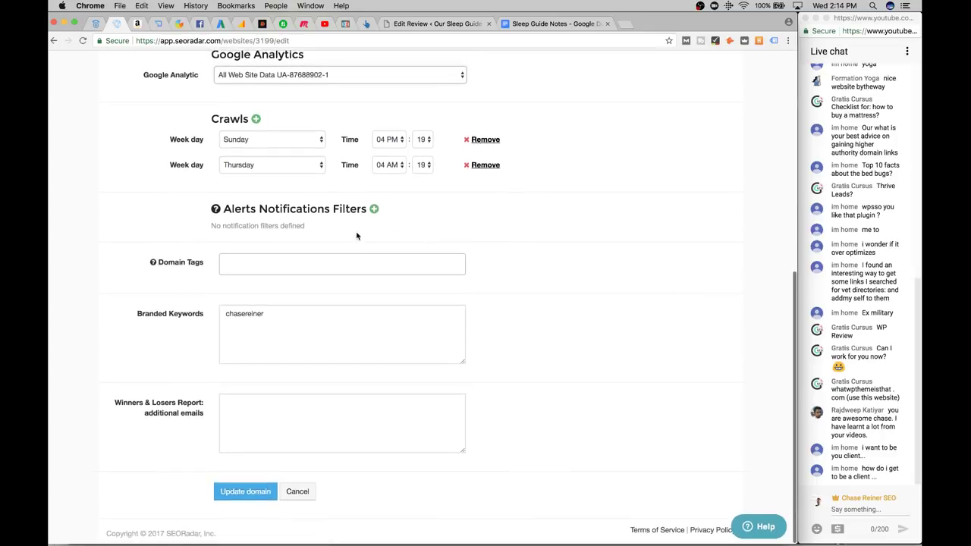
double_click(269, 326)
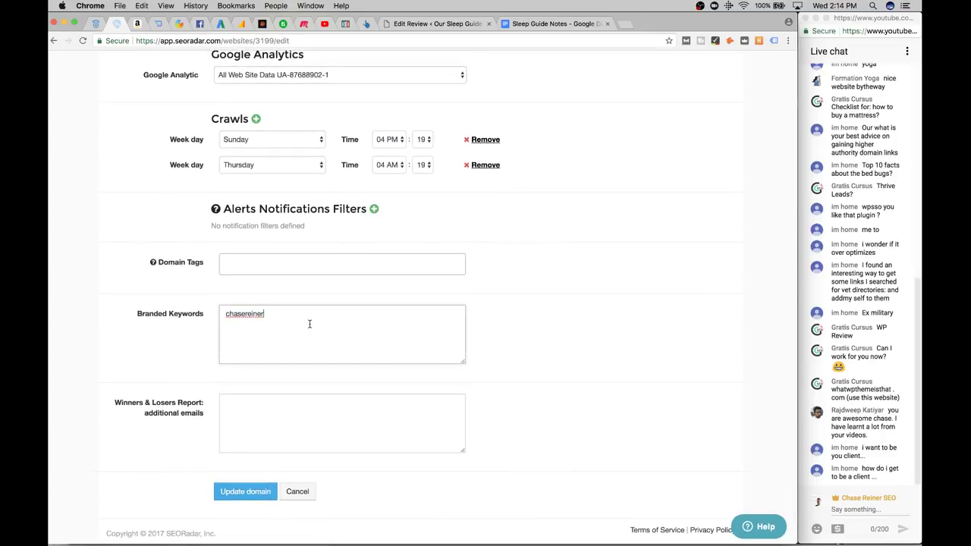
scroll(259, 418, "up", 5)
scroll(238, 390, "down", 5)
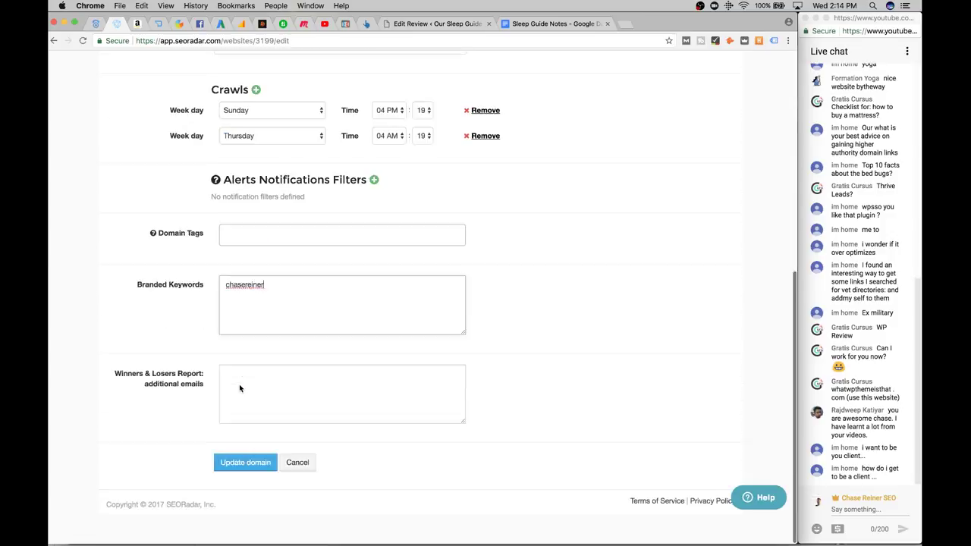
scroll(251, 418, "up", 1)
left_click(251, 420)
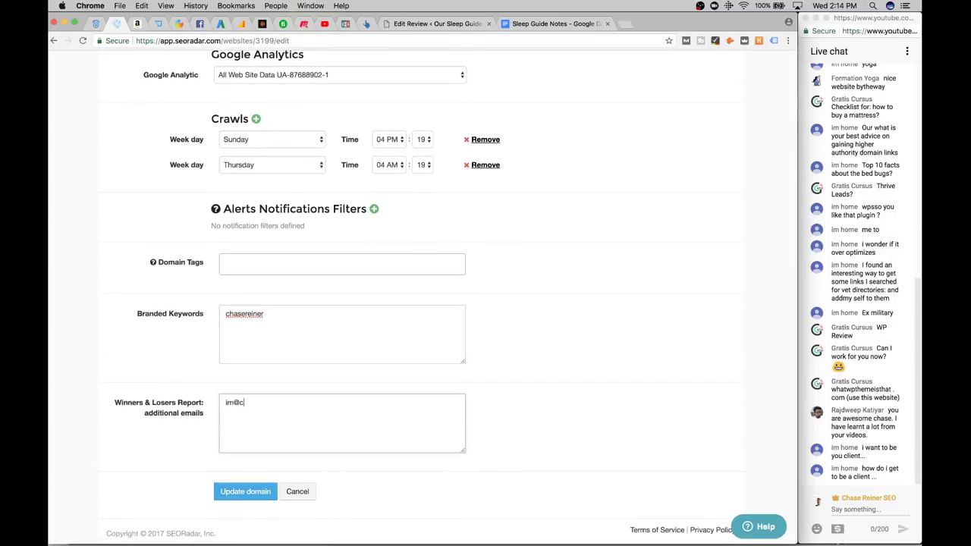
left_click(242, 493)
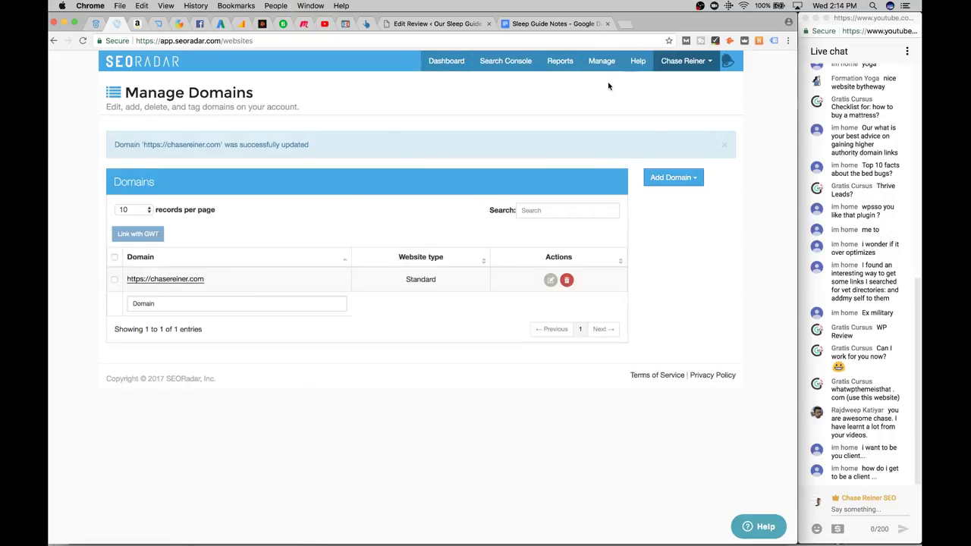
Open the Dashboard and page through Alert History Report pages 2 and 3 for chasereiner.com
left_click(443, 60)
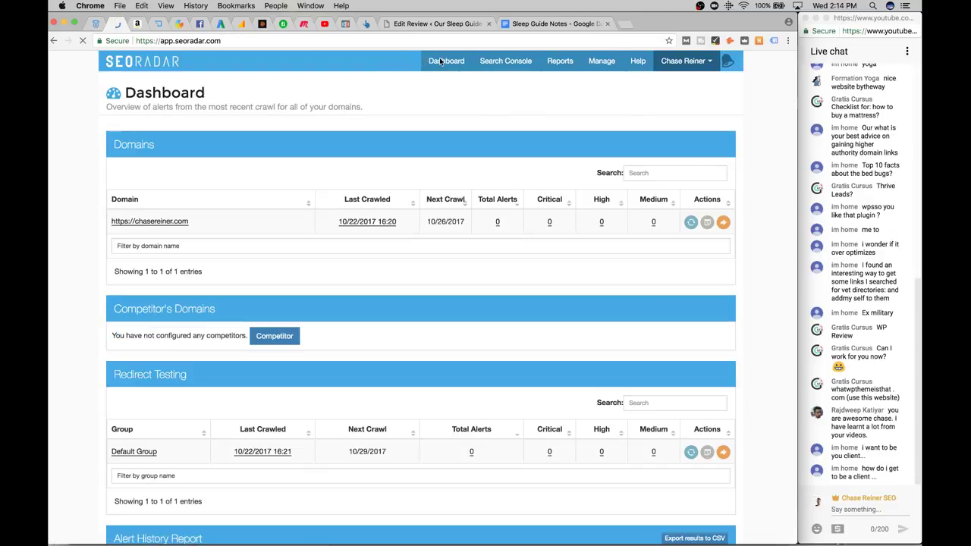
scroll(424, 212, "down", 5)
scroll(424, 213, "up", 5)
scroll(424, 212, "down", 10)
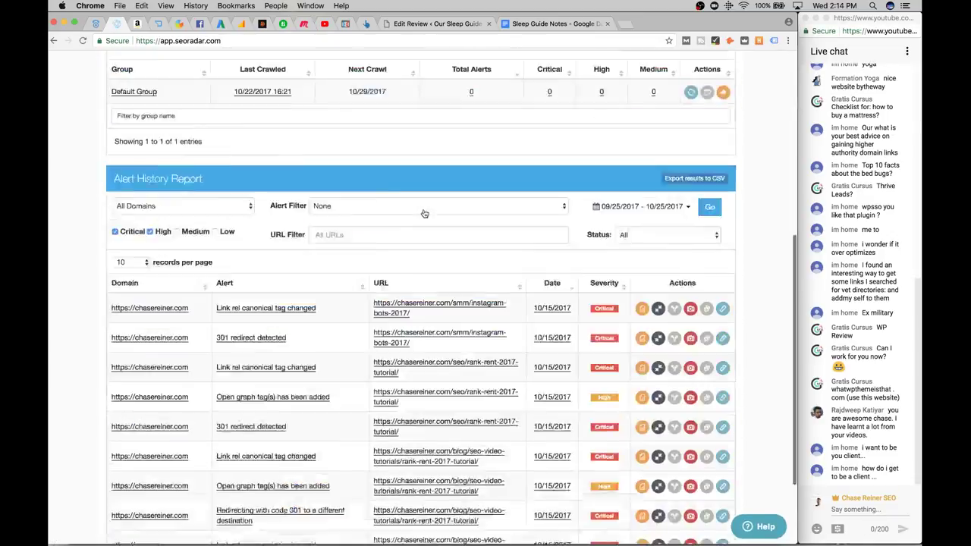
scroll(424, 214, "up", 1)
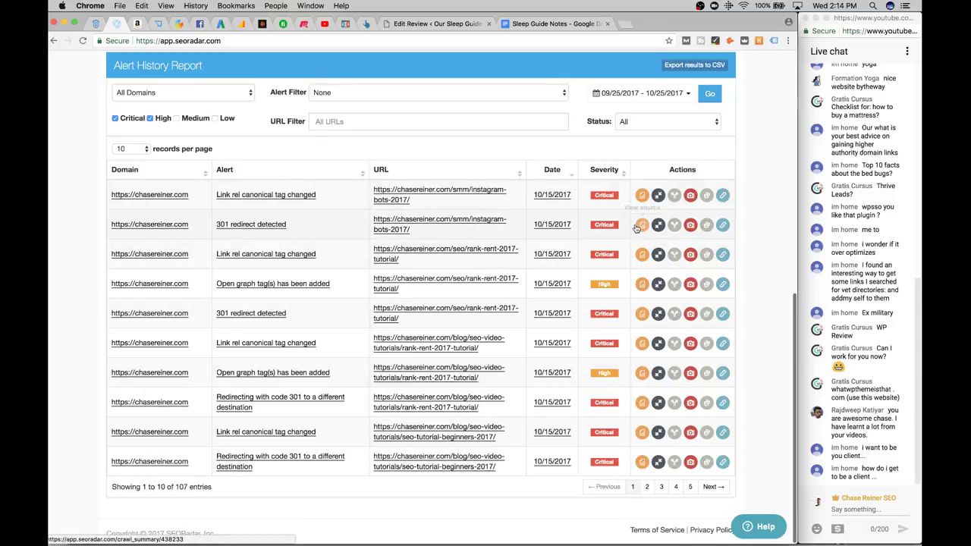
scroll(596, 336, "down", 1)
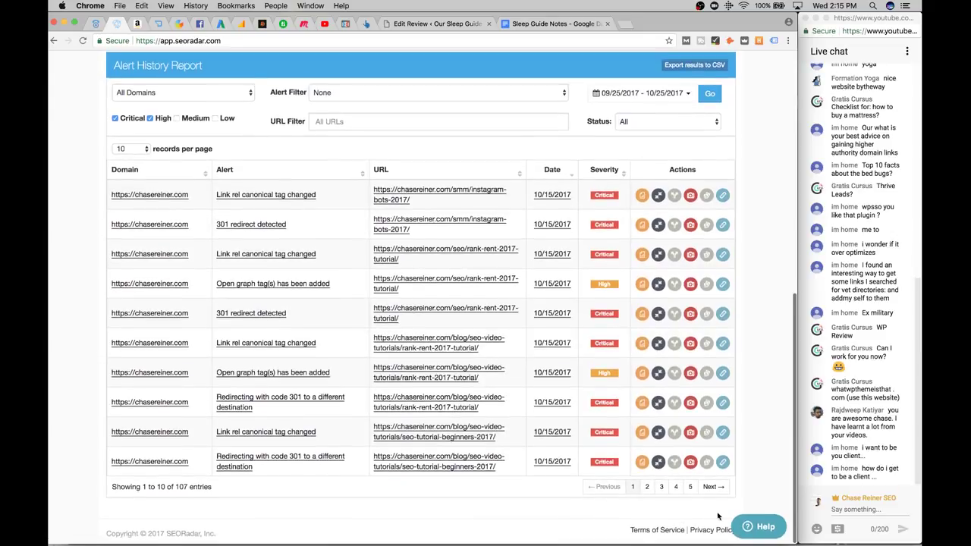
left_click(646, 483)
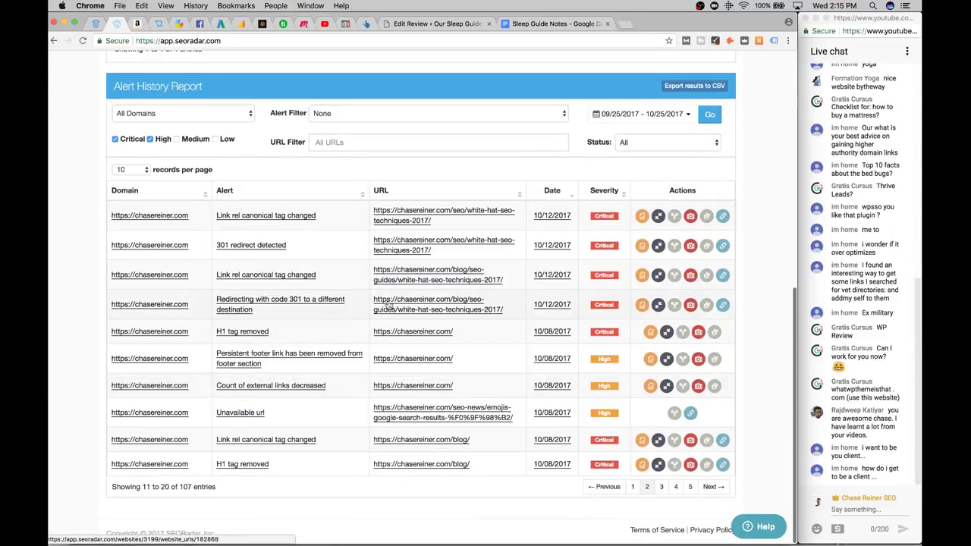
left_click(661, 486)
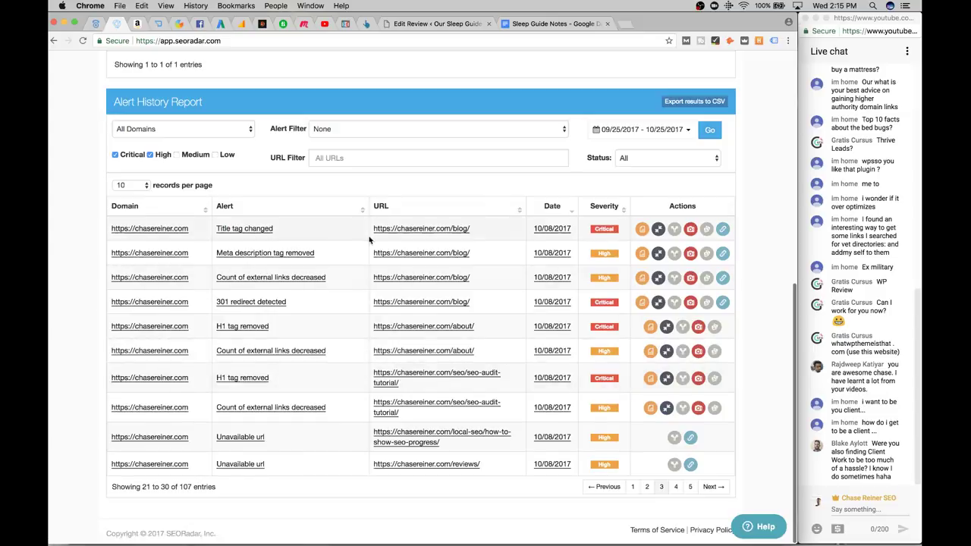
scroll(339, 232, "up", 3)
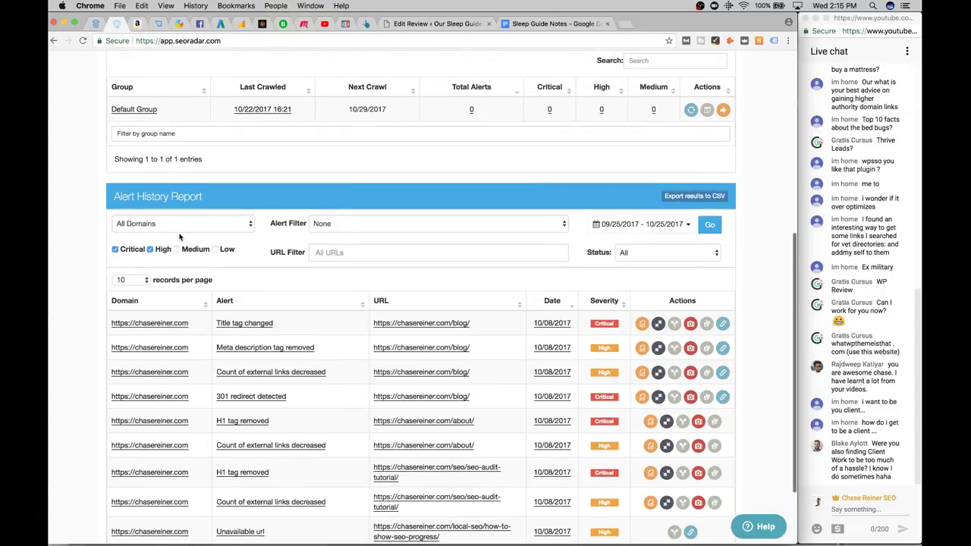
scroll(186, 139, "up", 10)
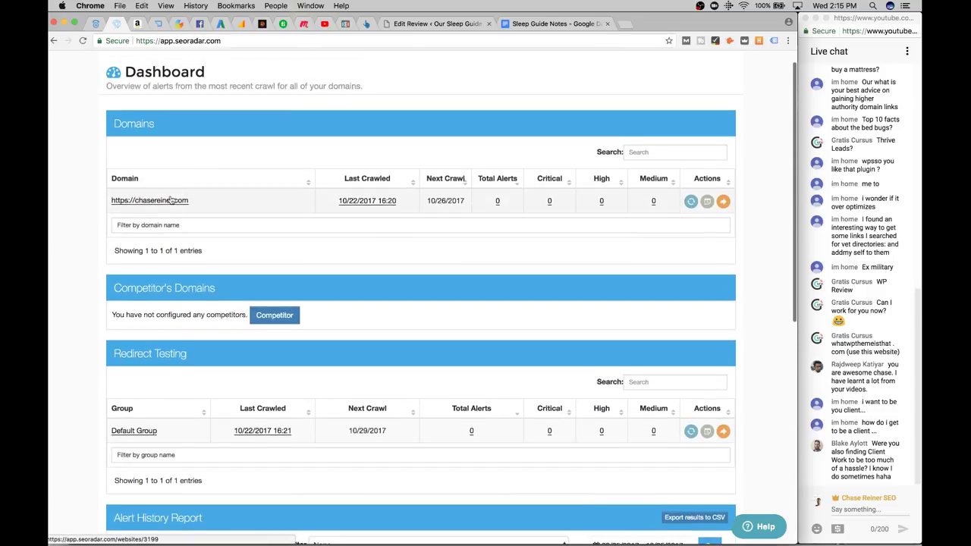
left_click(169, 200)
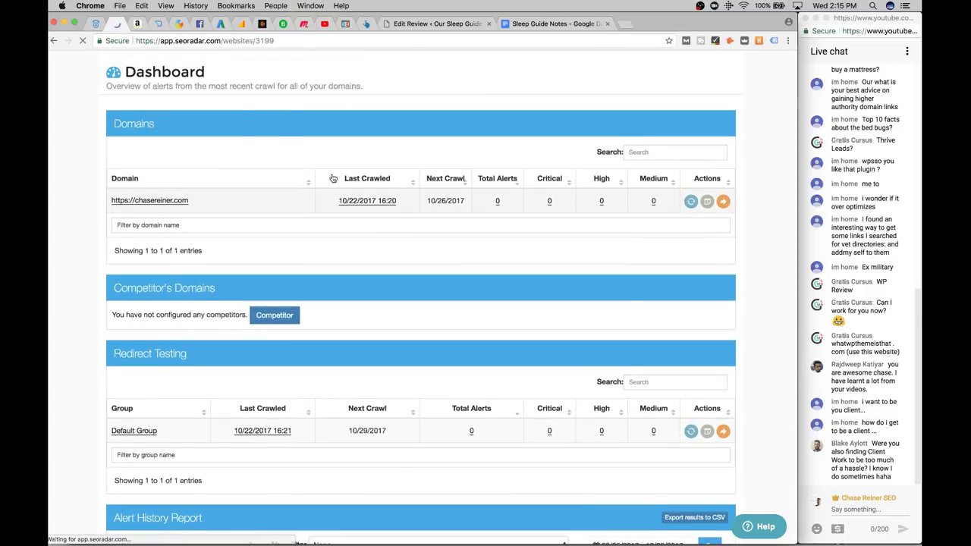
scroll(410, 296, "down", 6)
scroll(410, 296, "up", 6)
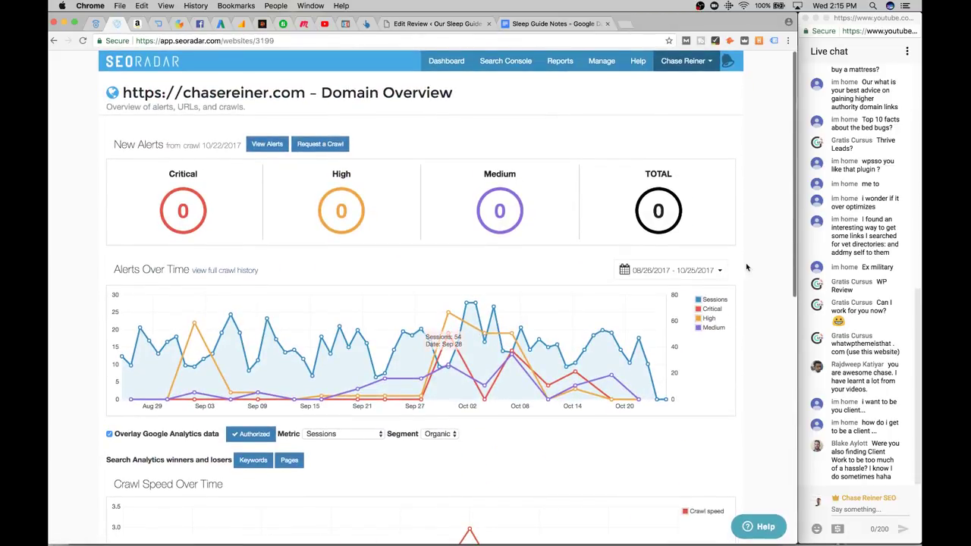
scroll(747, 267, "down", 8)
scroll(580, 294, "up", 7)
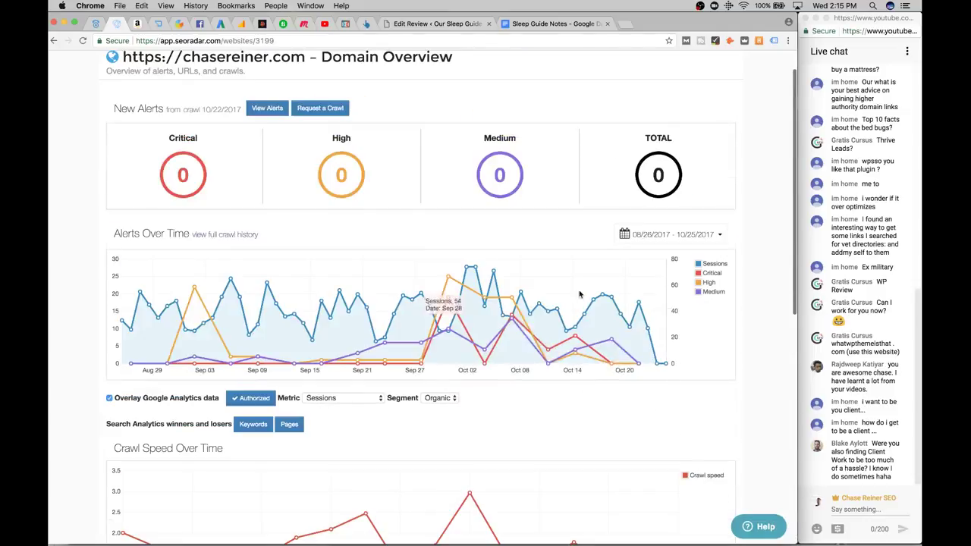
scroll(362, 377, "down", 3)
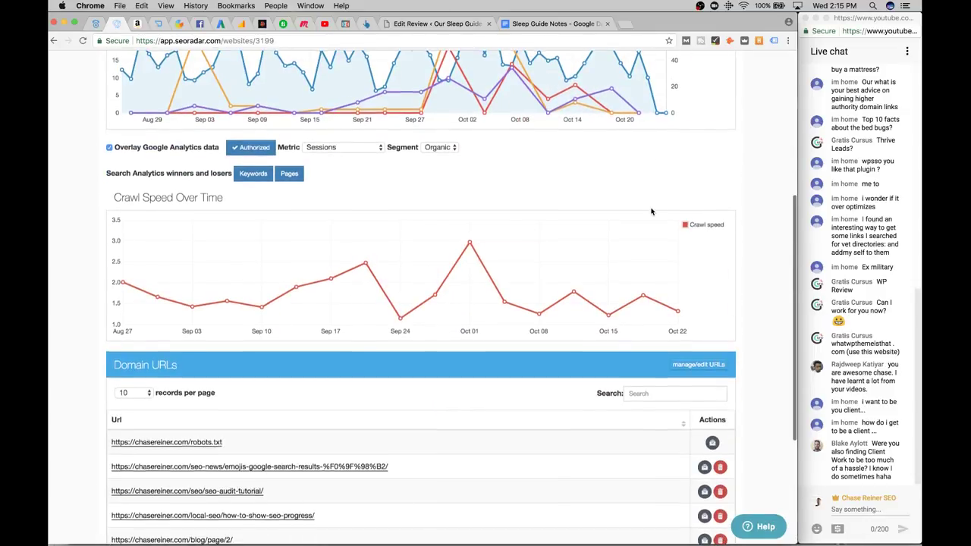
scroll(650, 210, "up", 5)
scroll(666, 283, "down", 2)
scroll(666, 282, "down", 5)
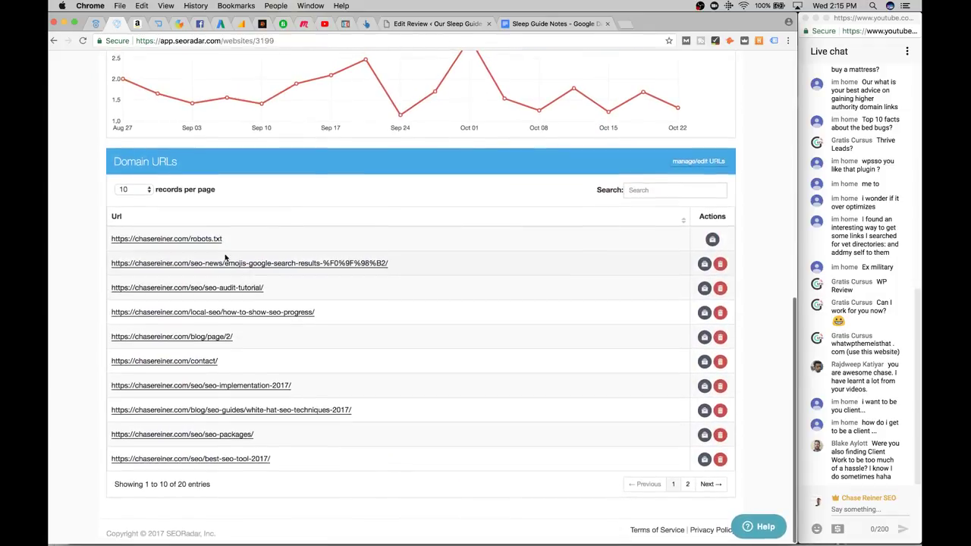
scroll(217, 247, "up", 3)
scroll(216, 248, "down", 3)
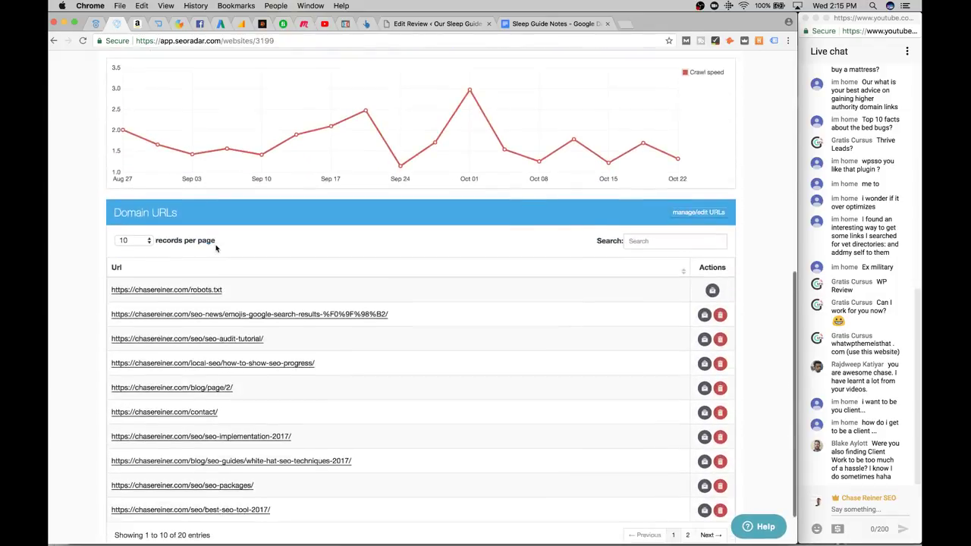
scroll(216, 248, "up", 6)
scroll(216, 248, "down", 1)
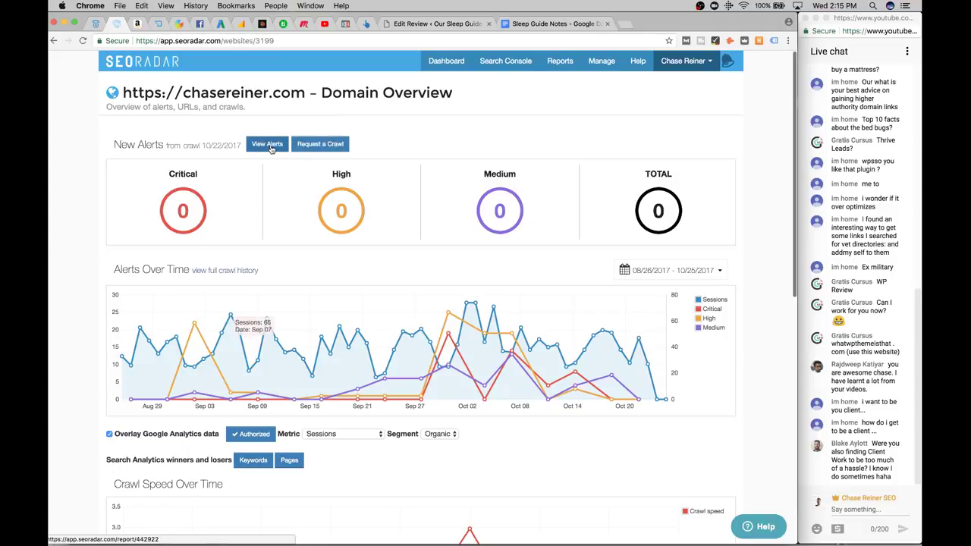
Open the keyword winners and losers report and first try a 10/01–10/31 base range
left_click(257, 465)
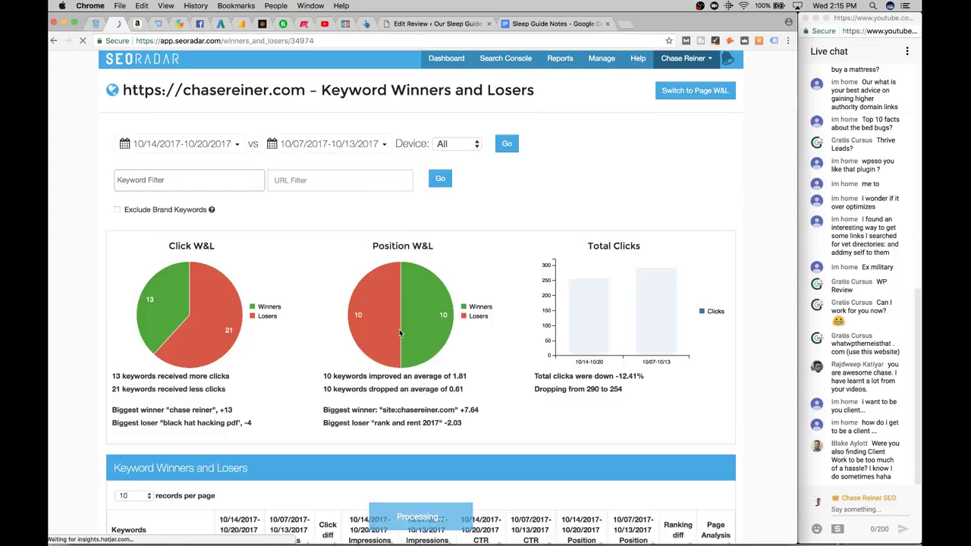
scroll(400, 334, "down", 3)
scroll(374, 201, "up", 3)
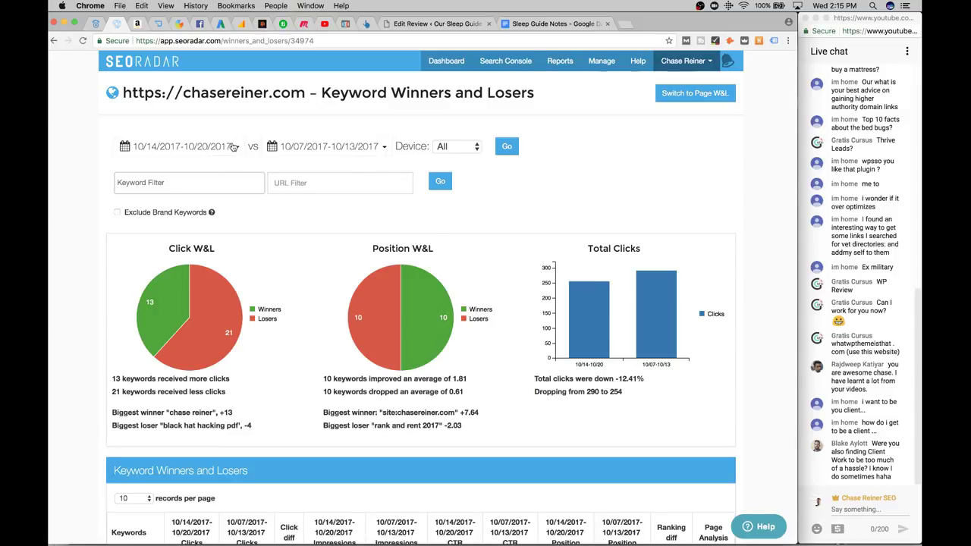
left_click(234, 147)
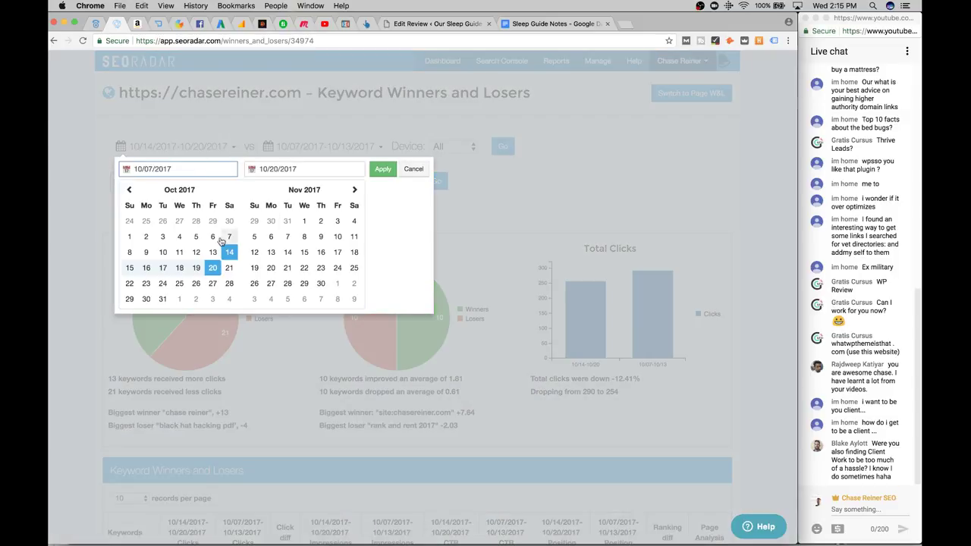
left_click(129, 236)
left_click(162, 299)
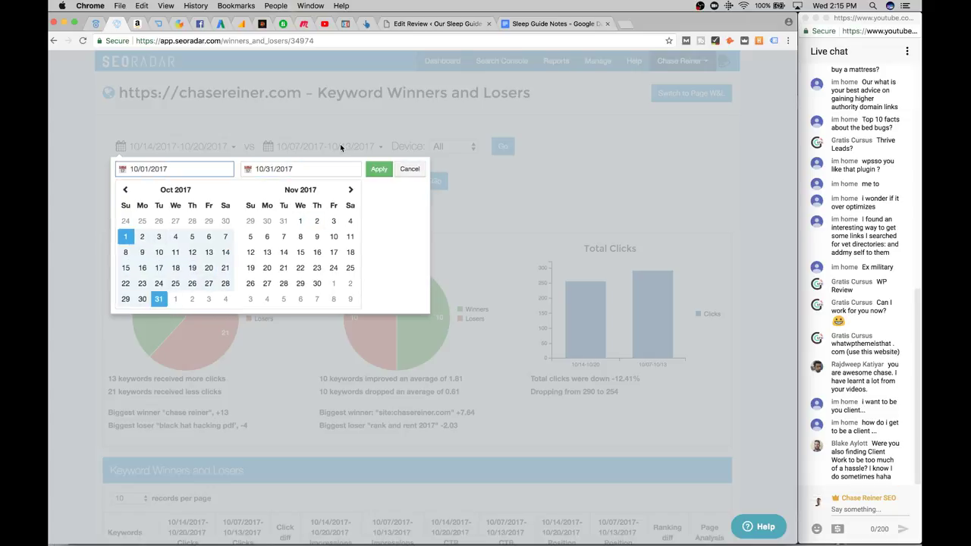
left_click(380, 169)
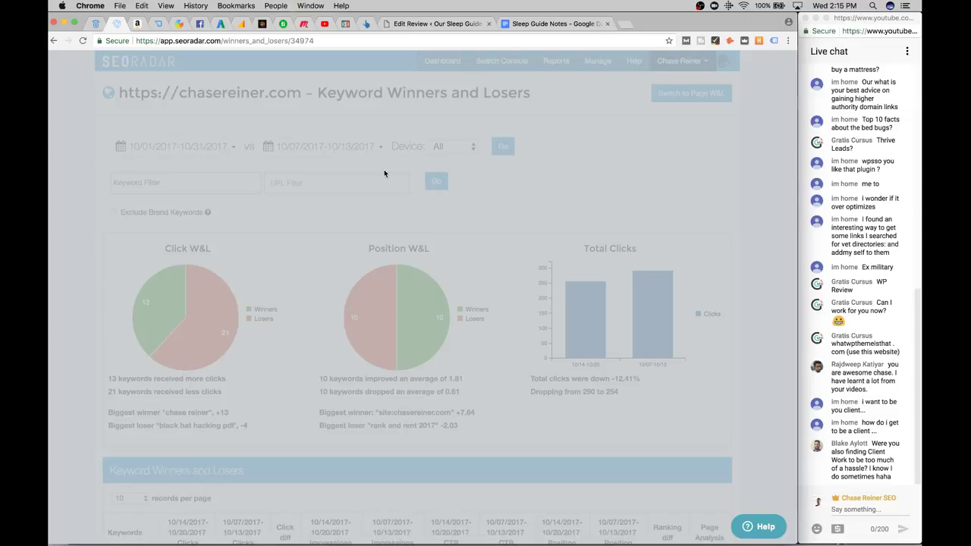
left_click(332, 151)
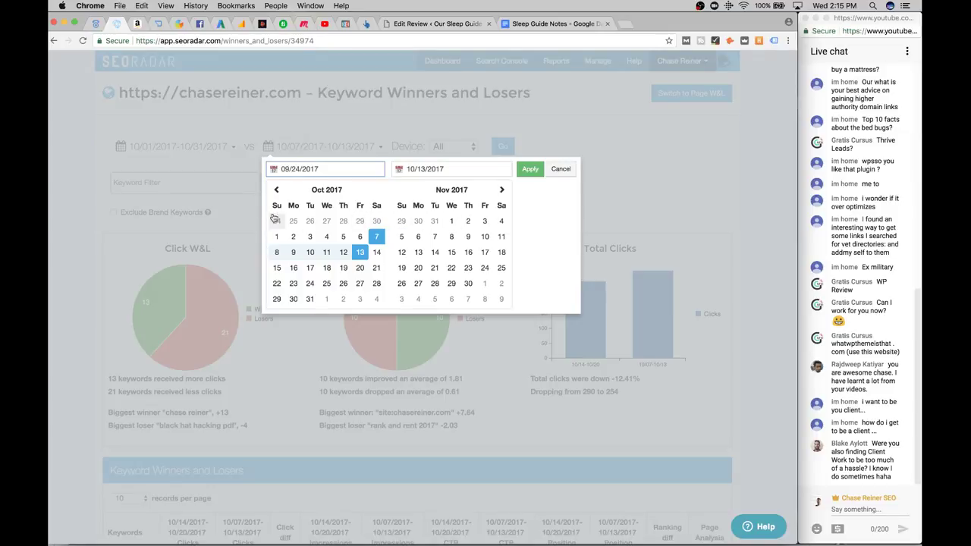
left_click(250, 193)
Set the base date range to 09/01–09/25/2017
left_click(210, 146)
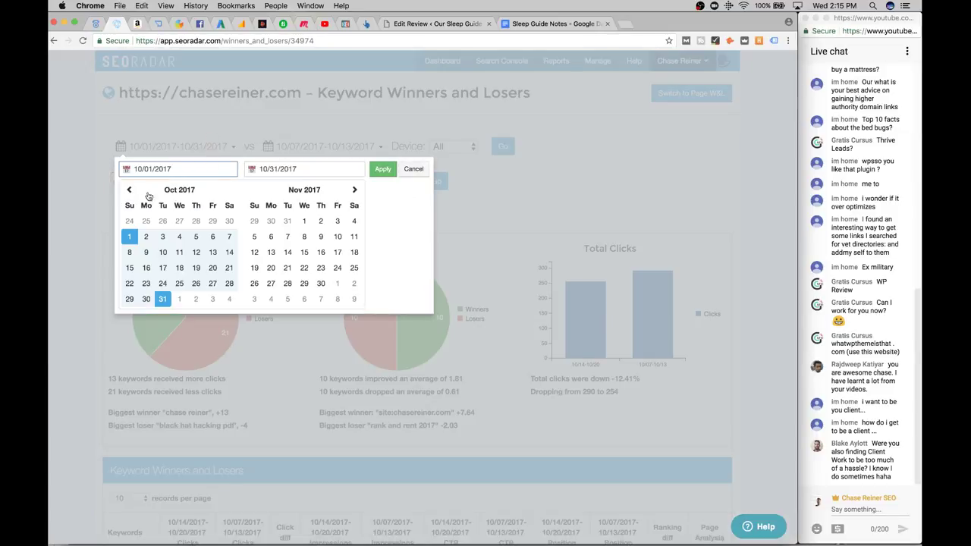
left_click(126, 190)
left_click(208, 221)
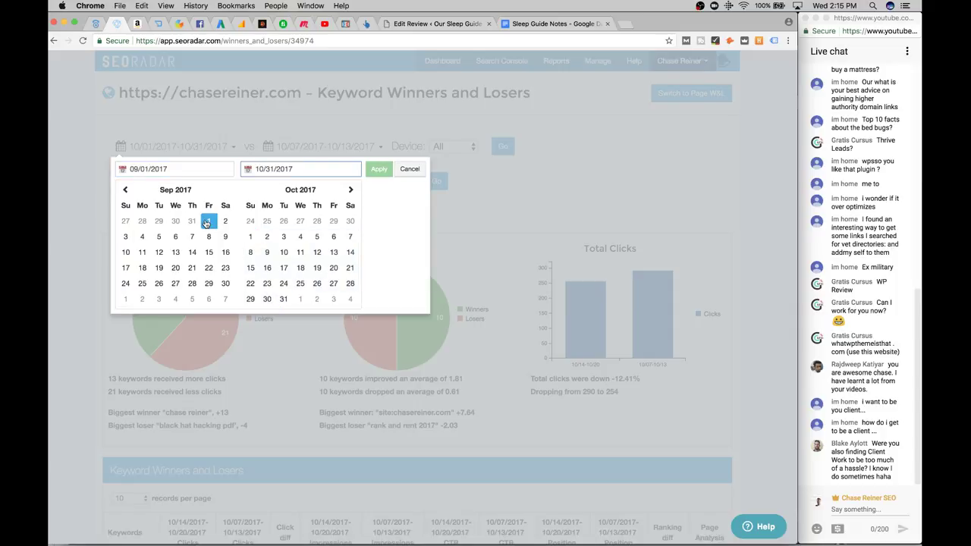
left_click(227, 284)
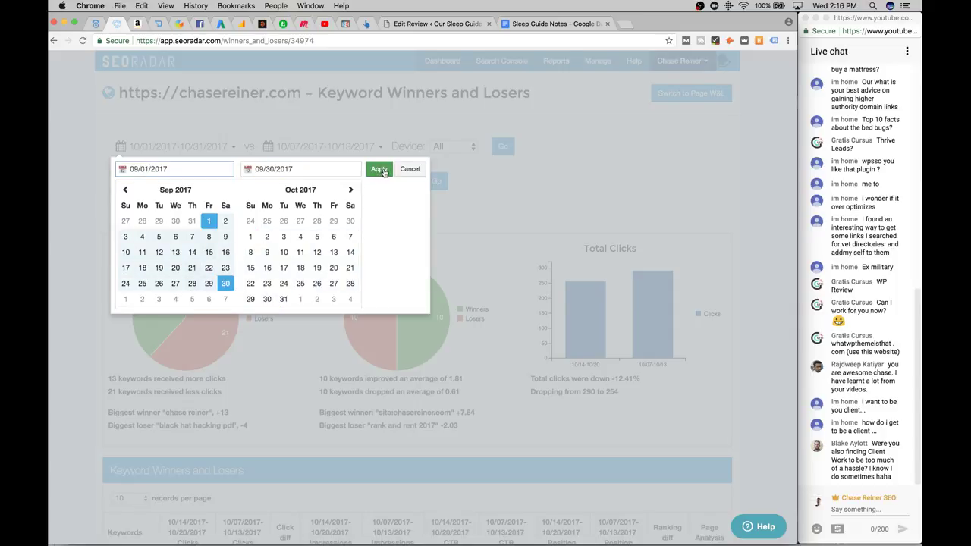
left_click(838, 5)
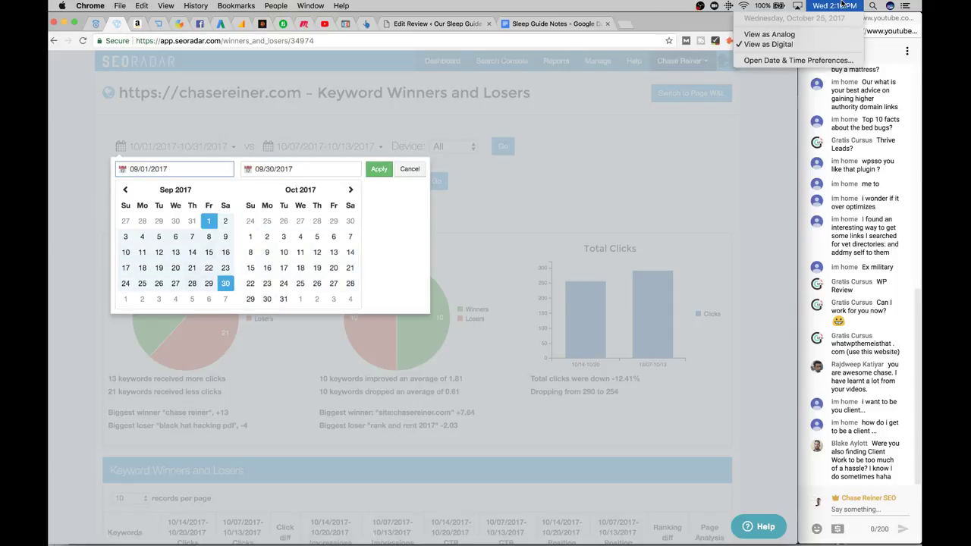
left_click(182, 285)
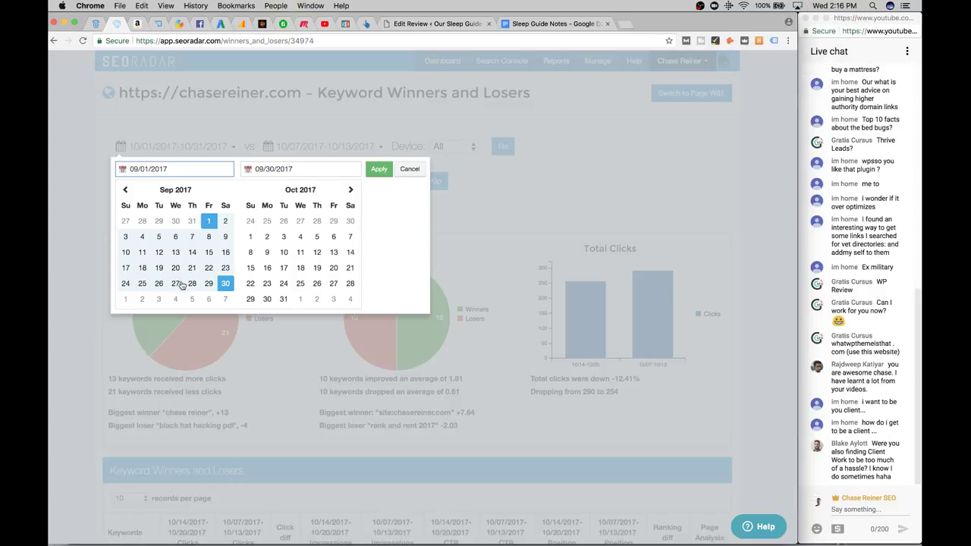
left_click(142, 285)
left_click(209, 221)
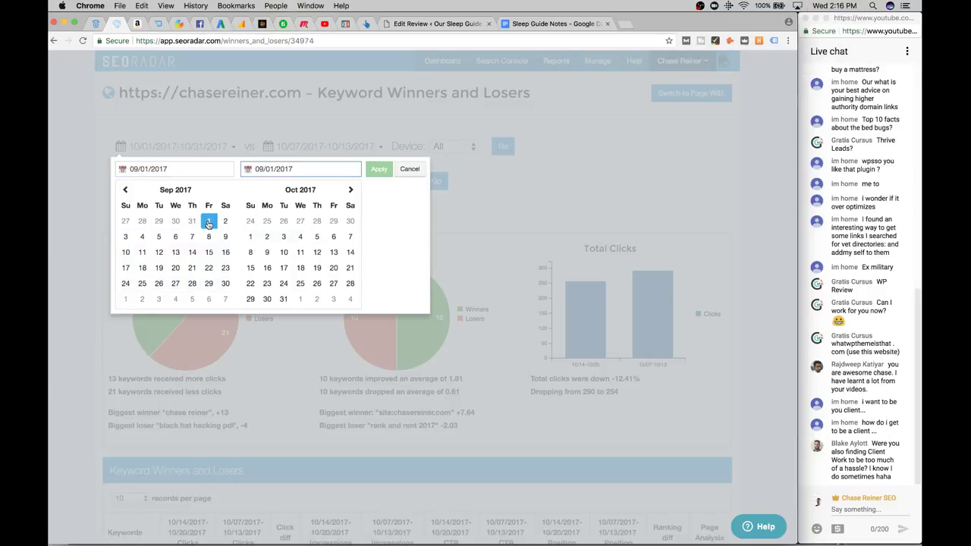
left_click(143, 283)
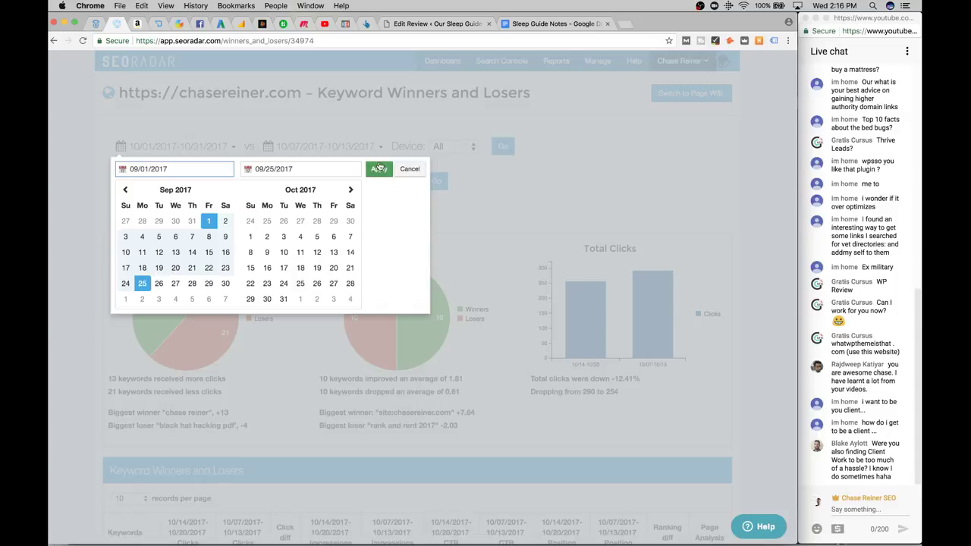
left_click(369, 166)
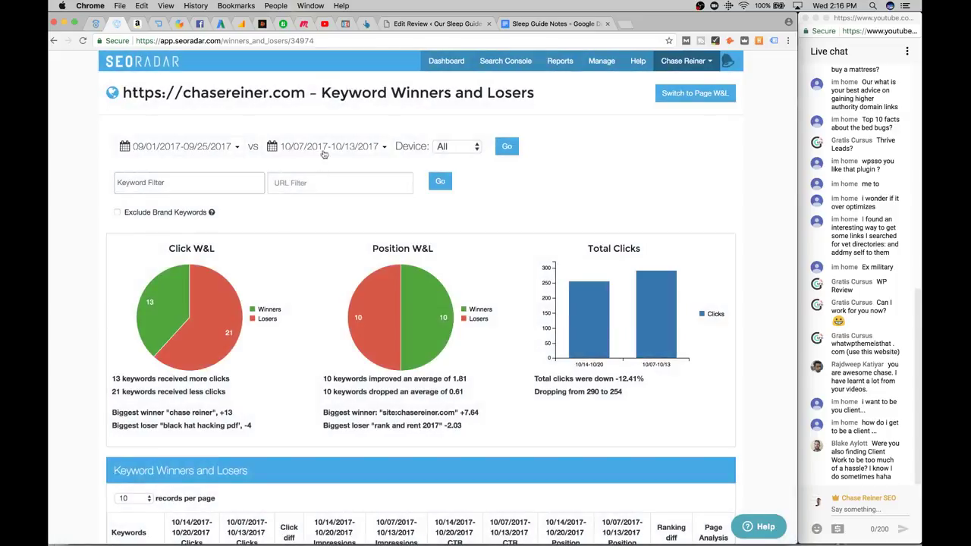
Set the comparison range to 10/01–10/25/2017 and run the report
left_click(336, 148)
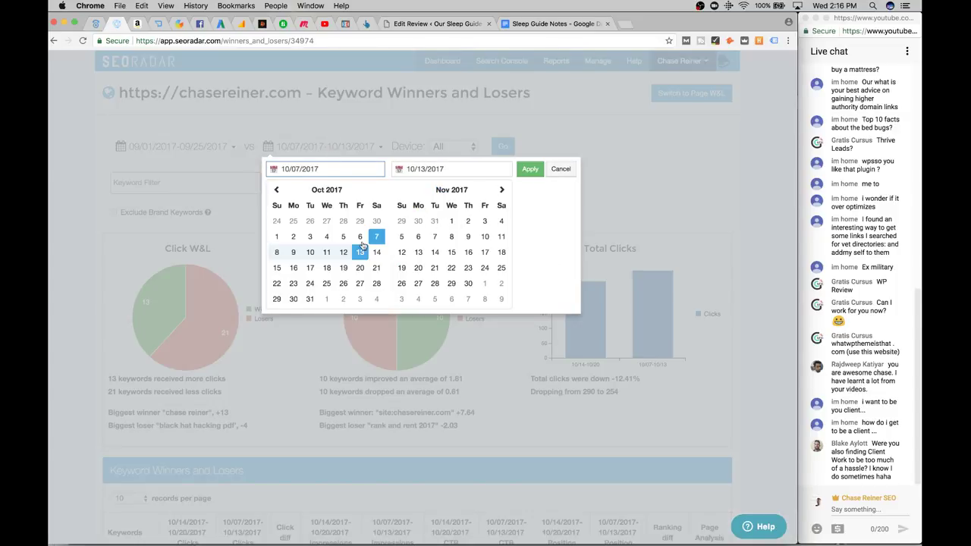
left_click(276, 237)
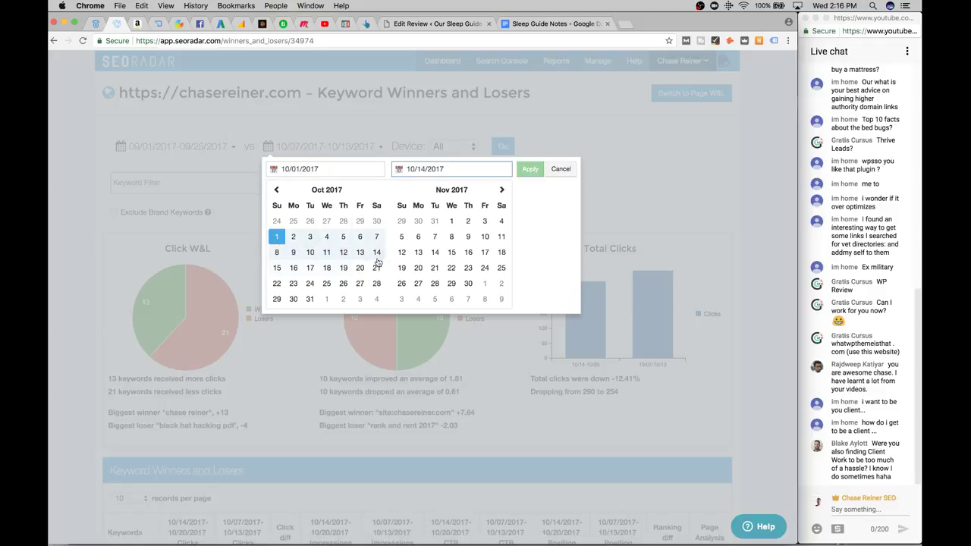
left_click(326, 283)
left_click(529, 168)
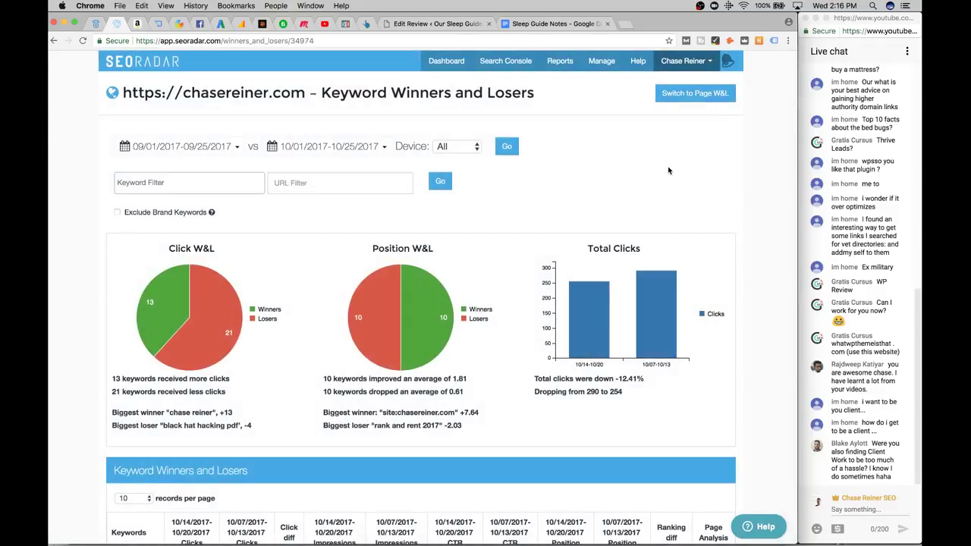
scroll(668, 166, "down", 3)
scroll(668, 166, "up", 3)
left_click(440, 182)
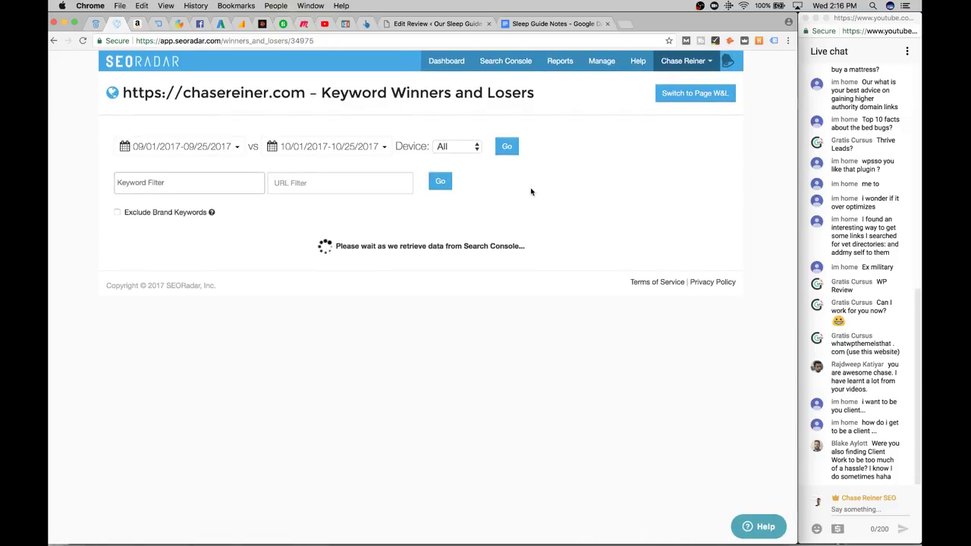
left_click(325, 25)
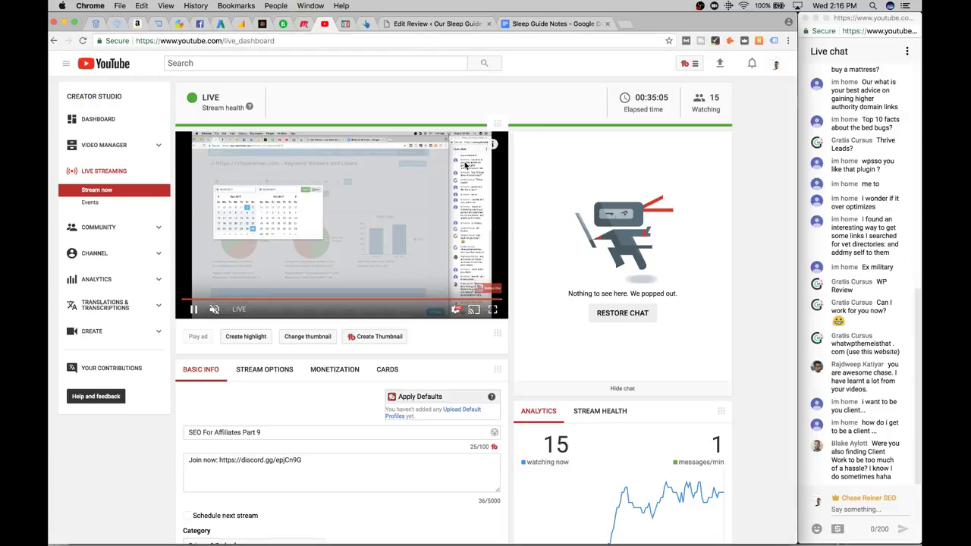
scroll(303, 265, "down", 5)
scroll(281, 277, "up", 4)
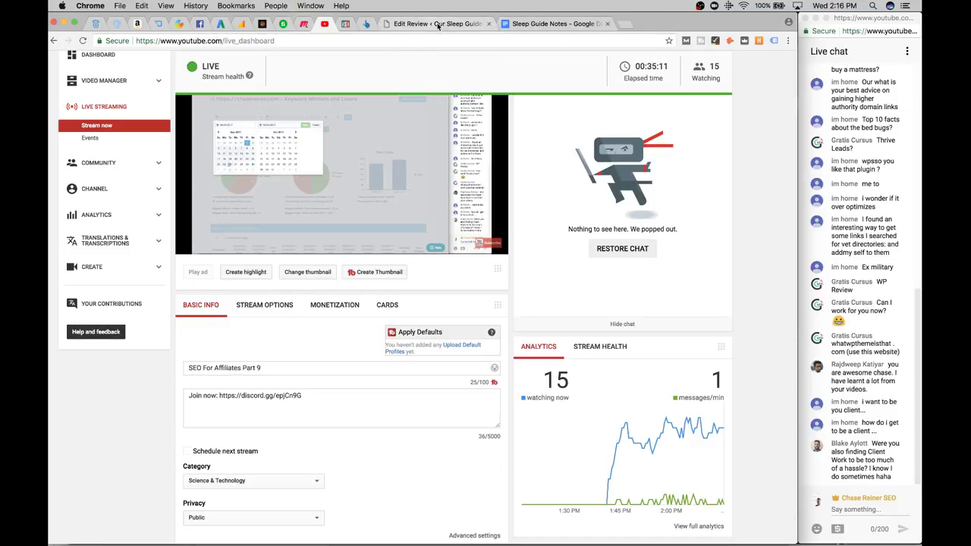
left_click(305, 24)
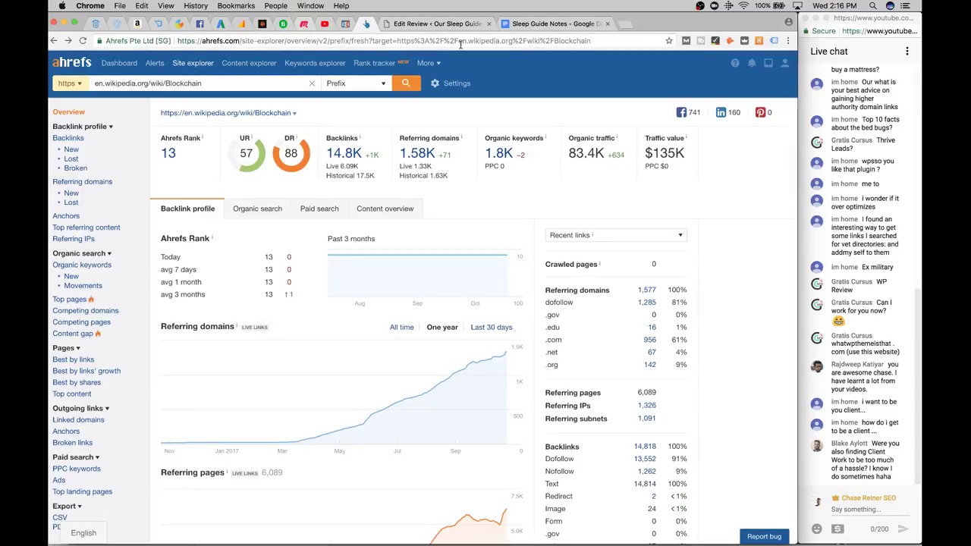
left_click(429, 24)
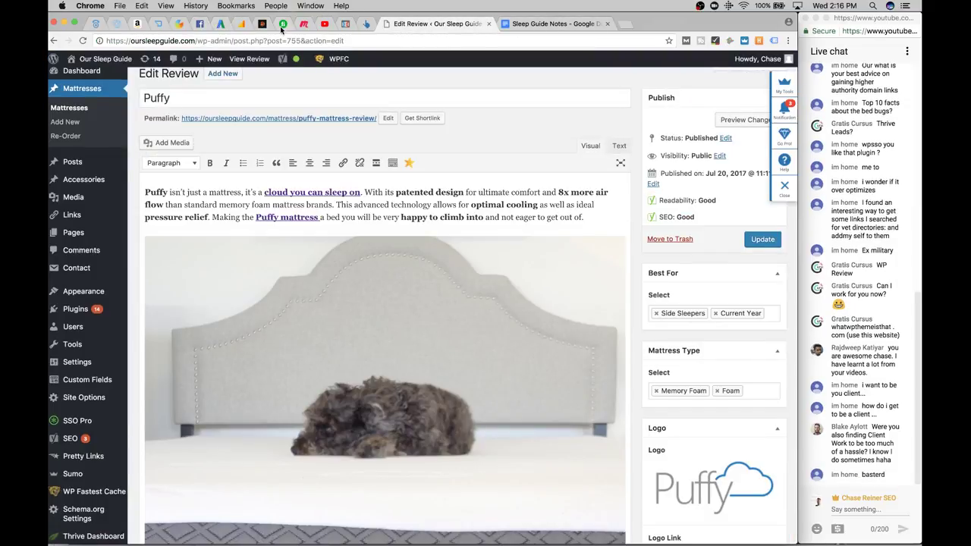
left_click(183, 24)
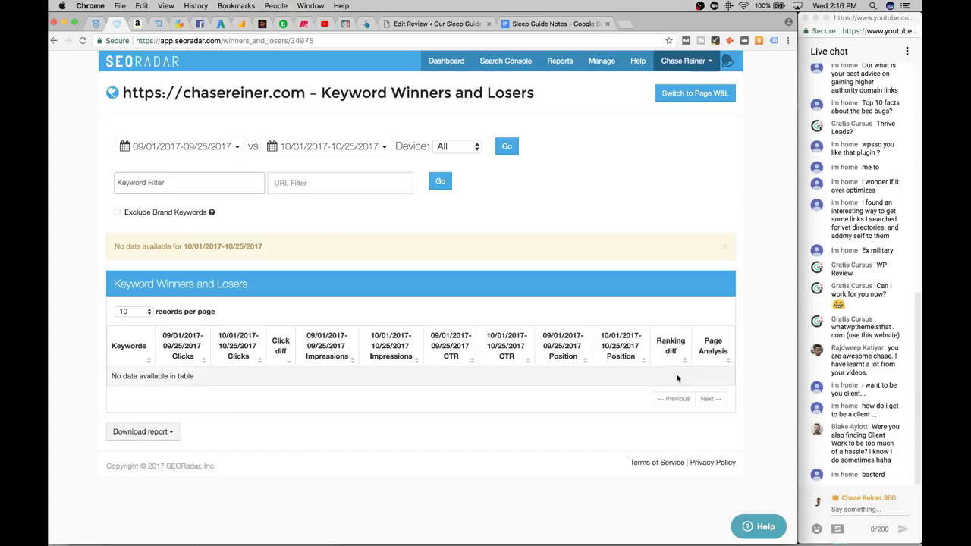
Keep 10 records per page and set a preliminary 08/01–08/25 base range
left_click(219, 157)
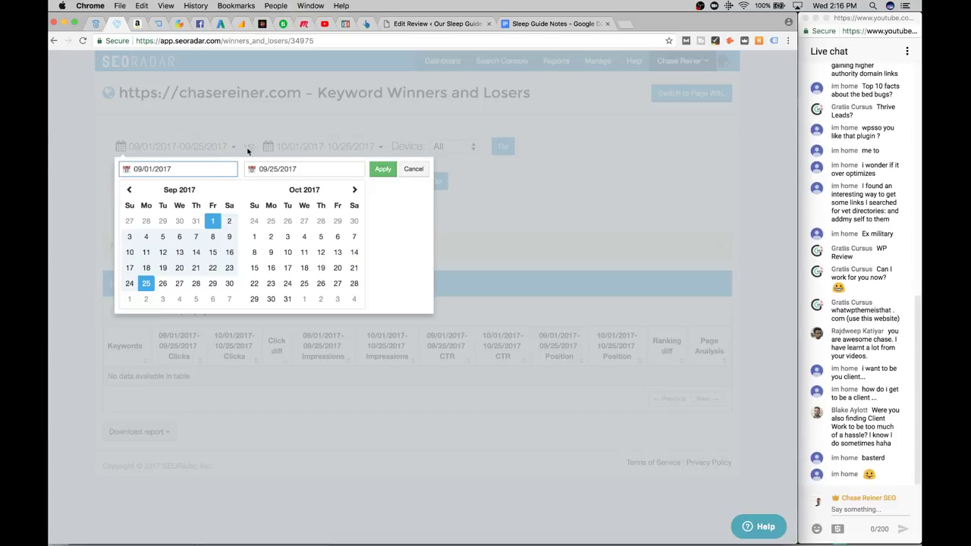
left_click(334, 134)
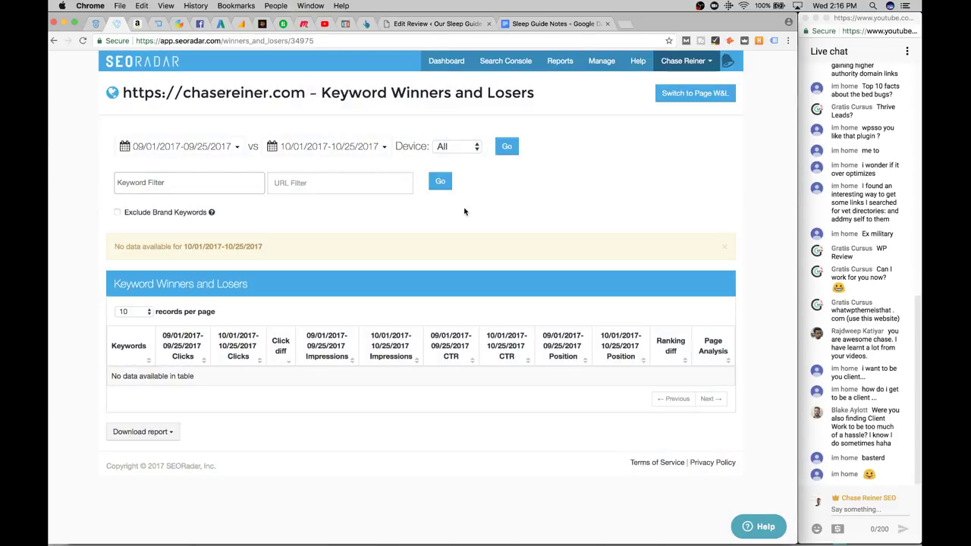
left_click(174, 153)
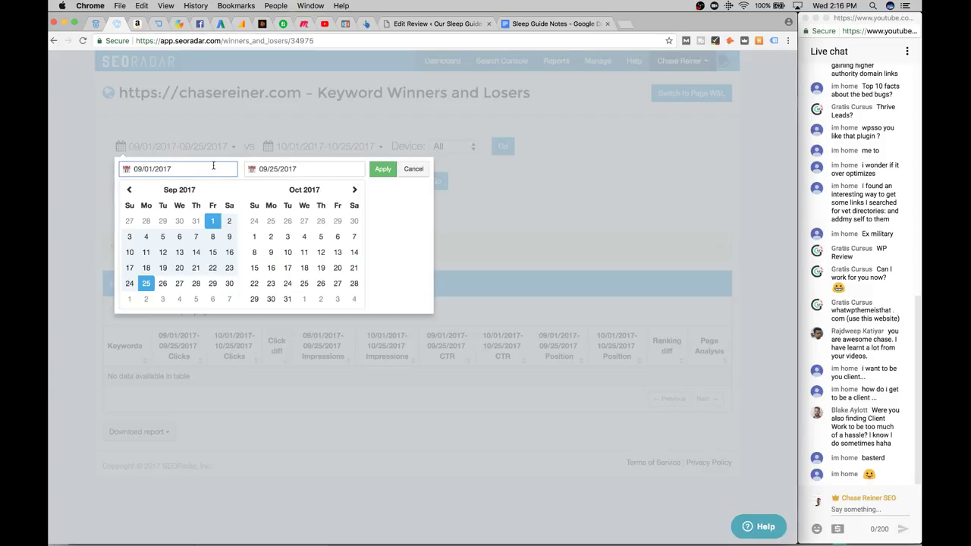
left_click(328, 135)
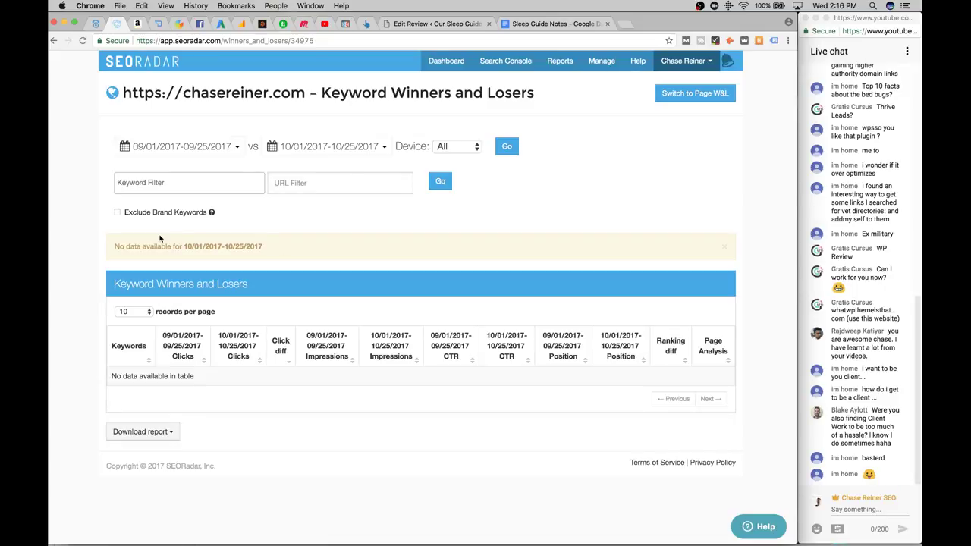
left_click(140, 313)
left_click(361, 215)
left_click(180, 147)
left_click(129, 191)
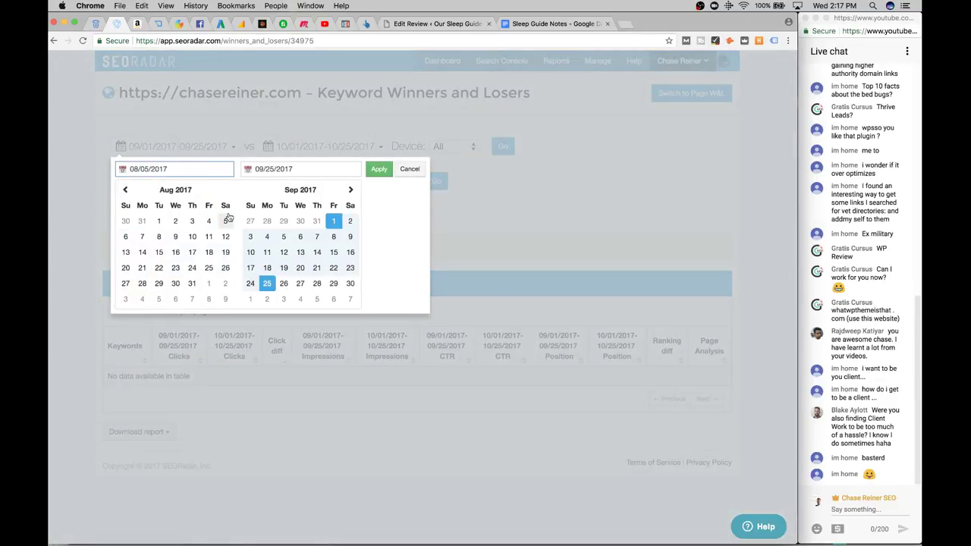
left_click(159, 221)
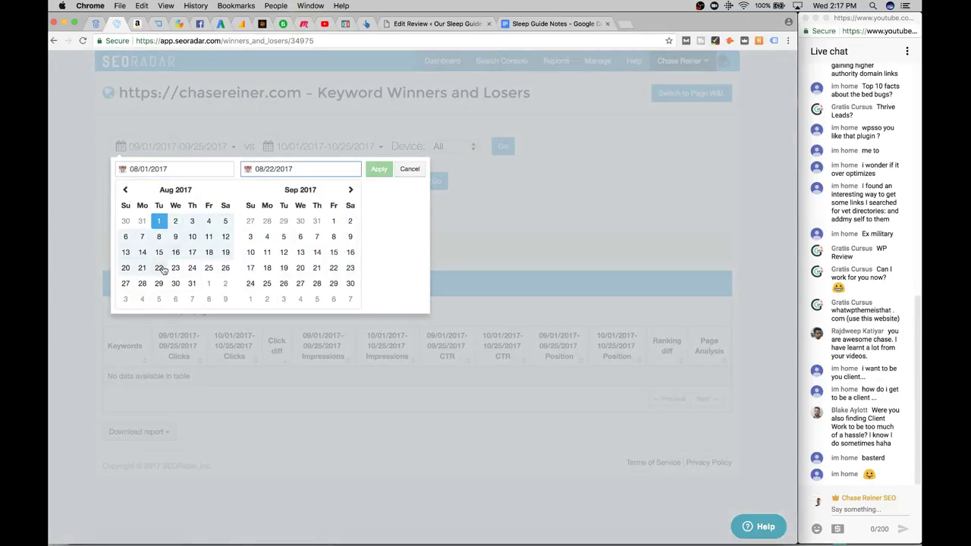
left_click(208, 268)
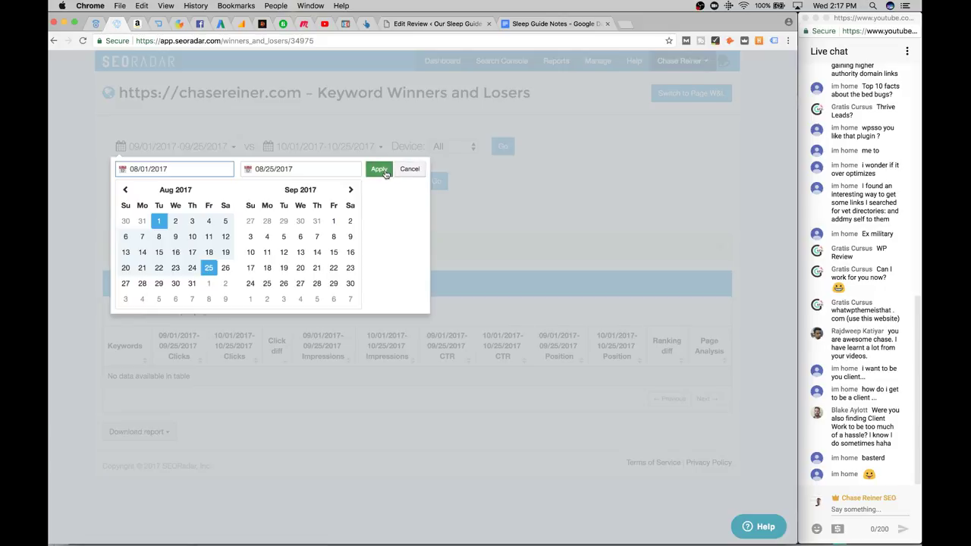
left_click(379, 169)
Set the comparison range to 09/01–09/30/2017
left_click(319, 146)
left_click(278, 190)
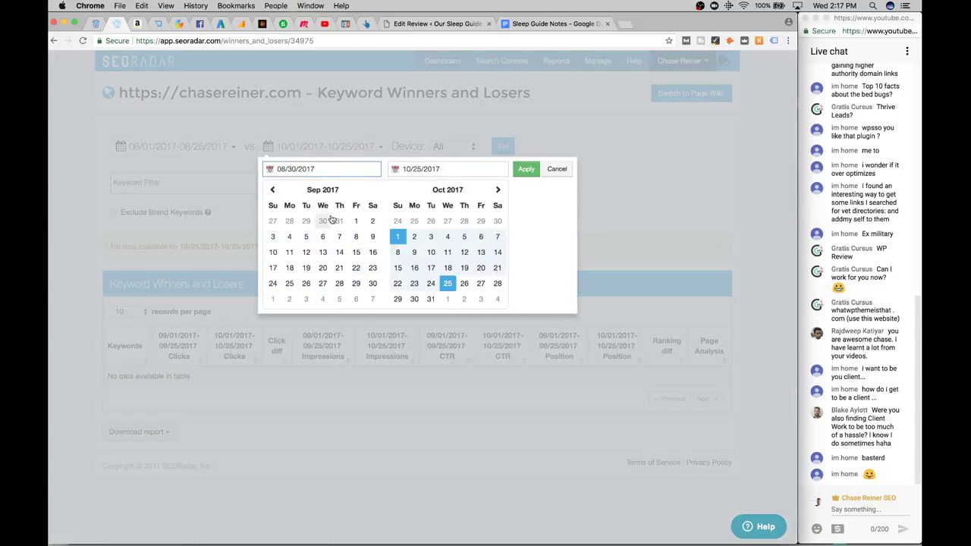
left_click(355, 221)
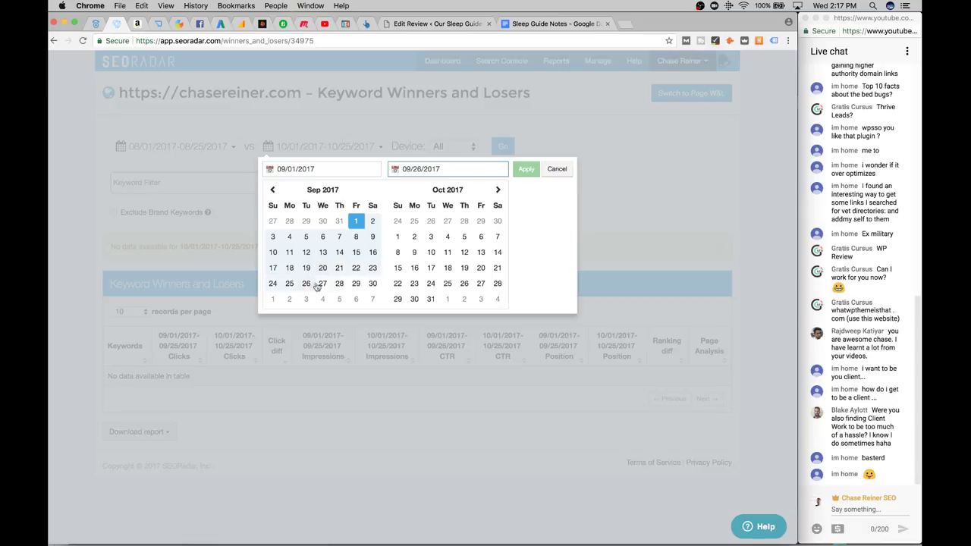
left_click(372, 283)
left_click(526, 169)
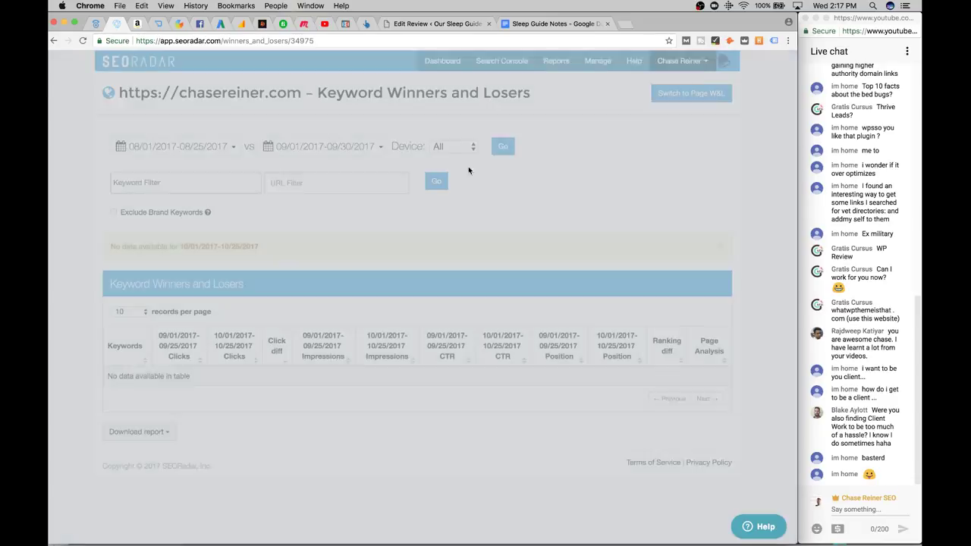
Change the base range to 08/01–08/30/2017 and rerun the report
left_click(201, 147)
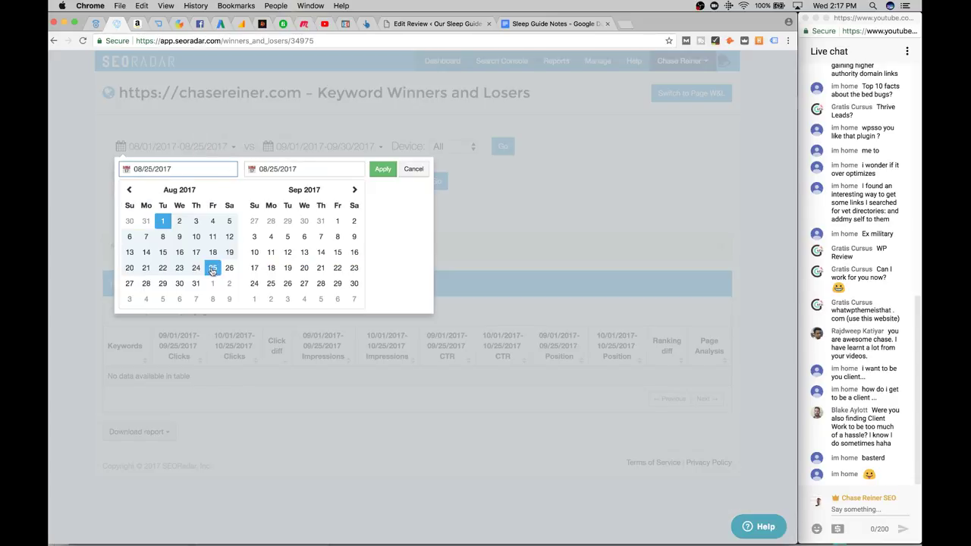
left_click(180, 283)
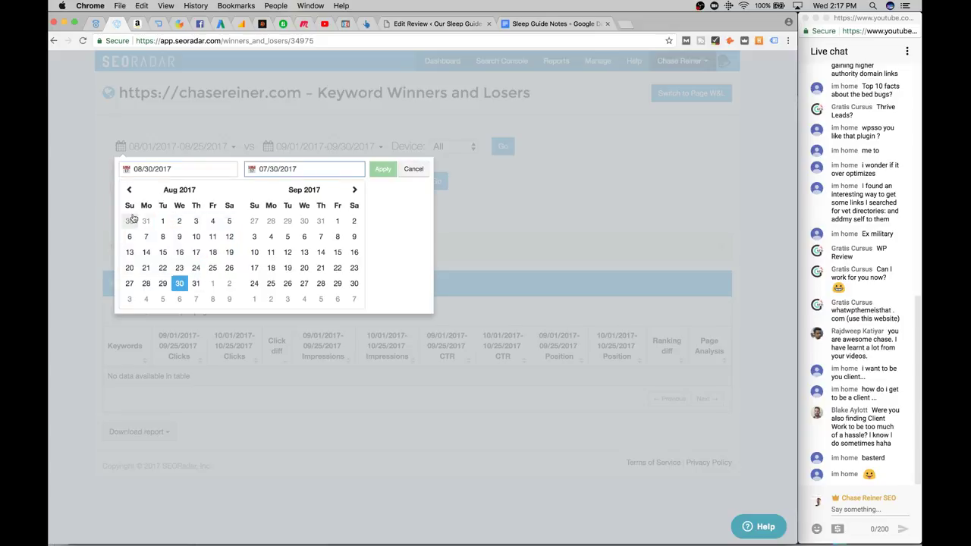
left_click(162, 221)
left_click(179, 283)
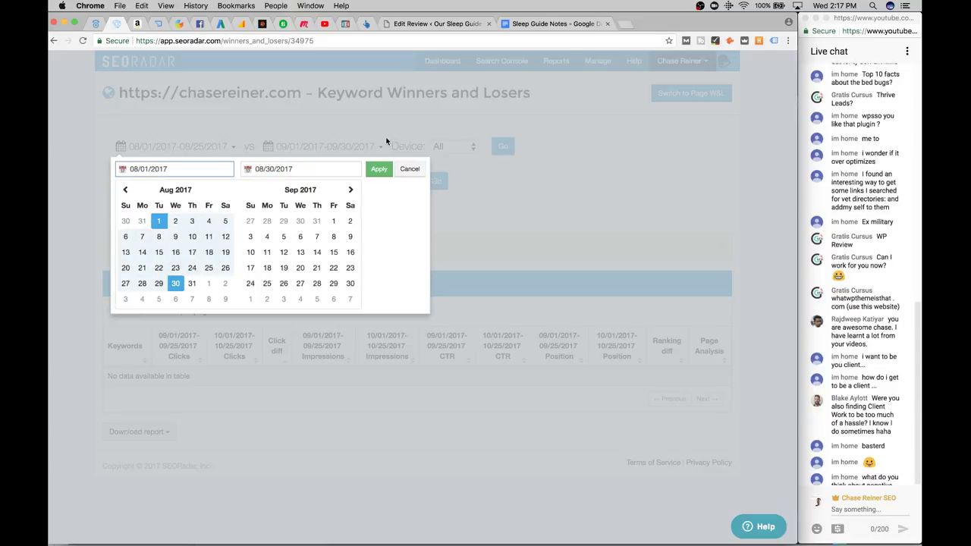
left_click(379, 169)
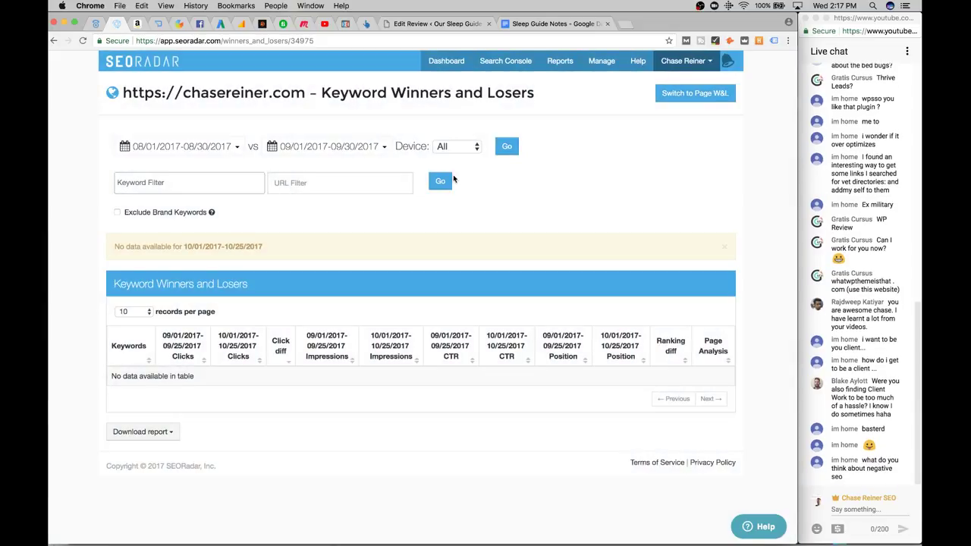
left_click(507, 147)
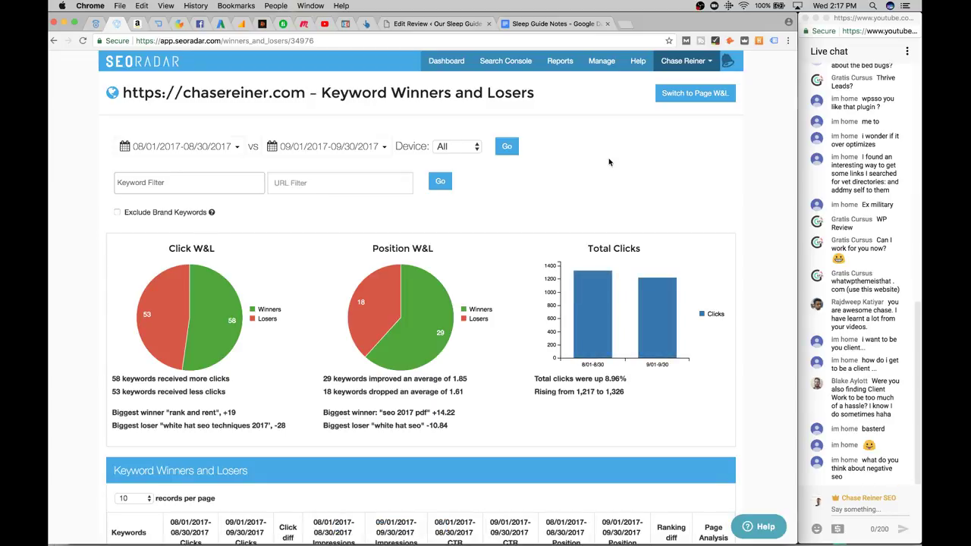
Review rank and rent's +19 clicks and 12.82% CTR, then open its Page Analysis
scroll(608, 162, "down", 5)
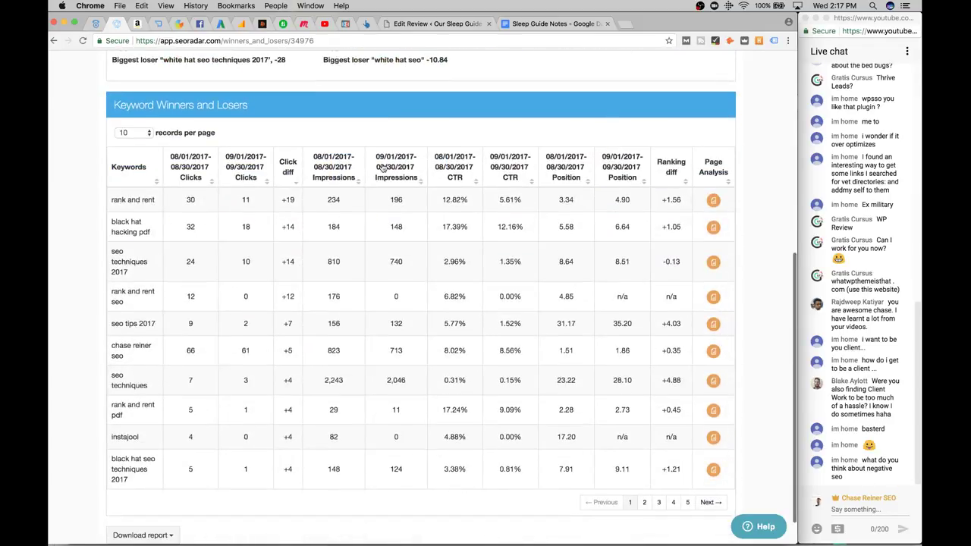
double_click(287, 198)
left_click(287, 217)
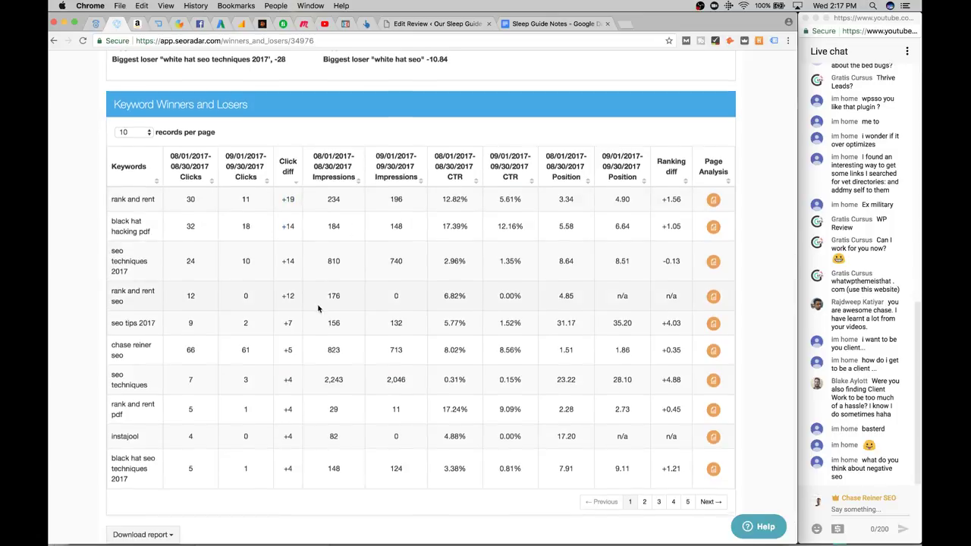
scroll(342, 220, "down", 1)
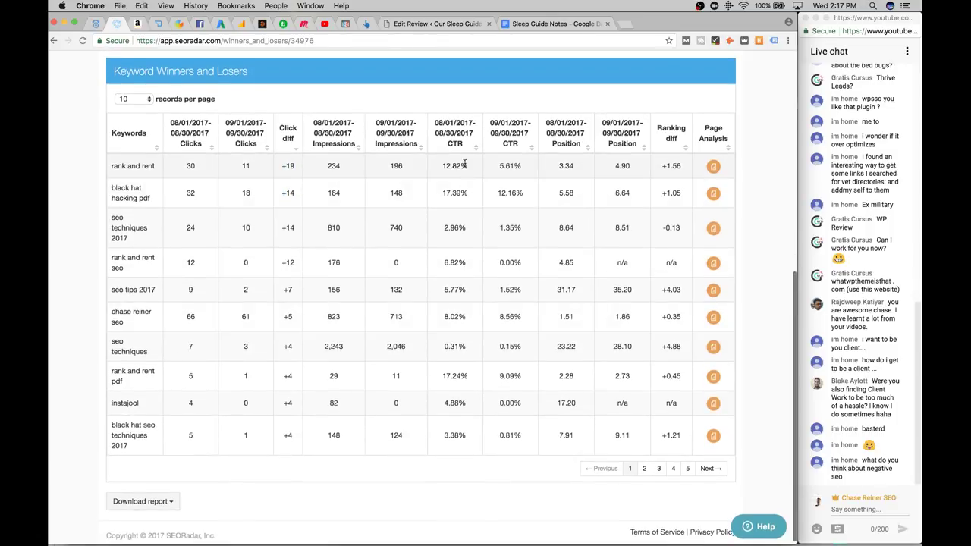
double_click(454, 165)
left_click(472, 210)
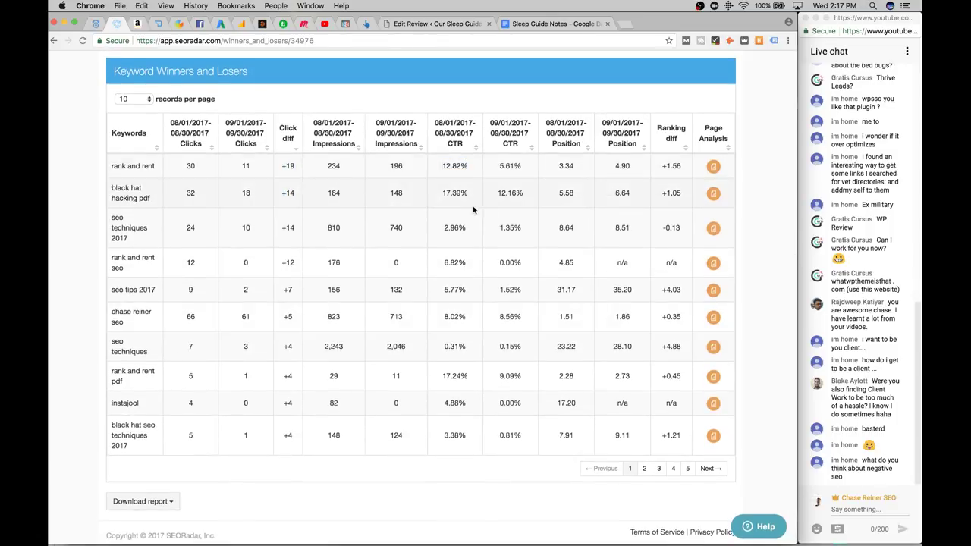
left_click(714, 168)
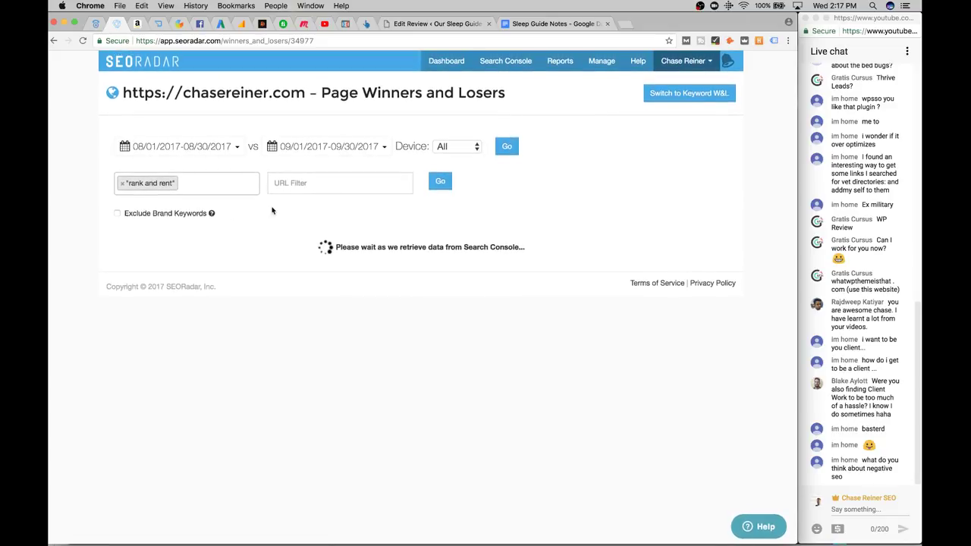
Scroll the Page Winners and Losers table, then go back to the empty September–October keyword report
scroll(435, 325, "down", 5)
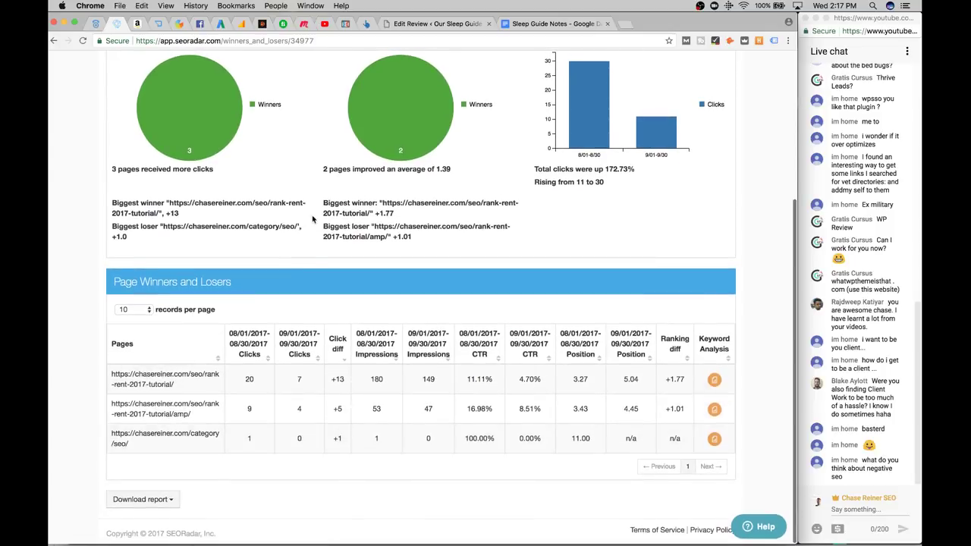
scroll(304, 364, "up", 2)
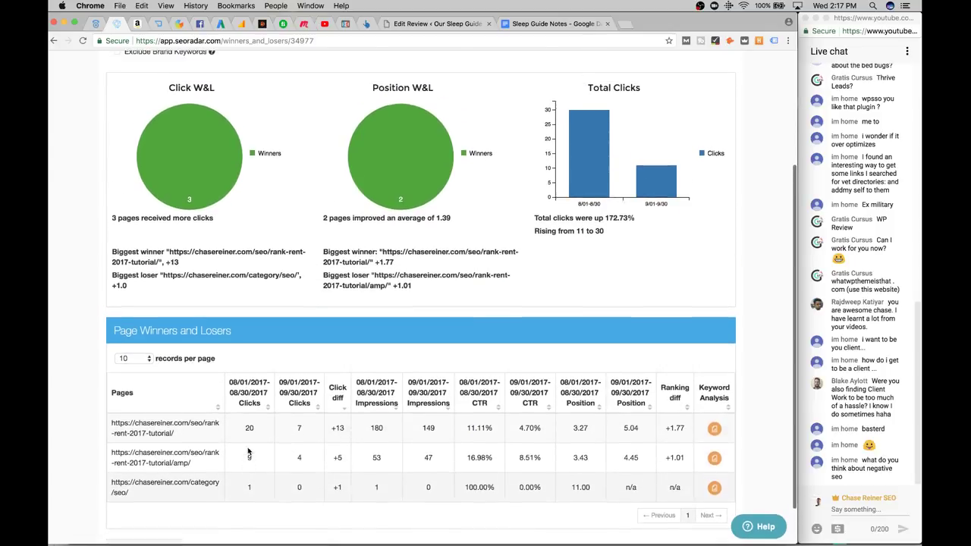
scroll(486, 338, "up", 5)
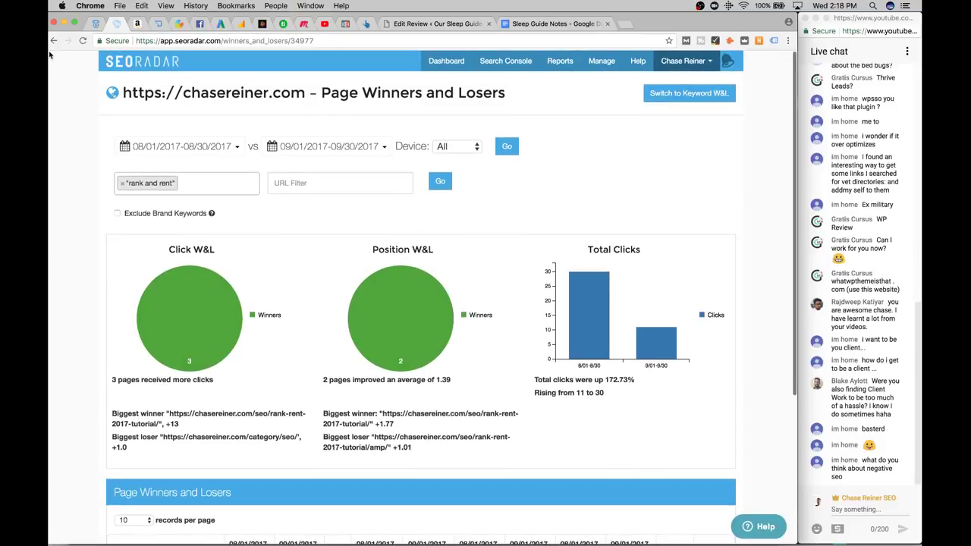
left_click(50, 41)
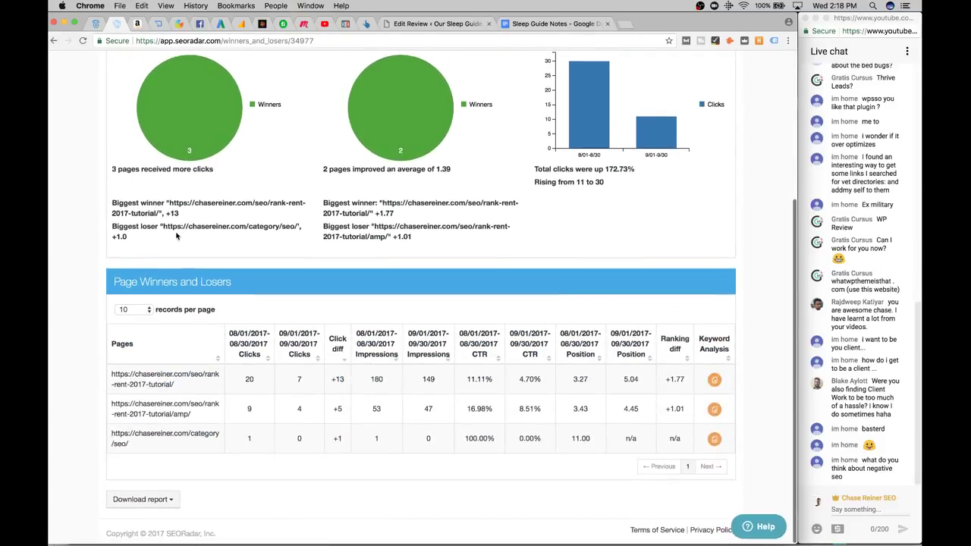
left_click(53, 41)
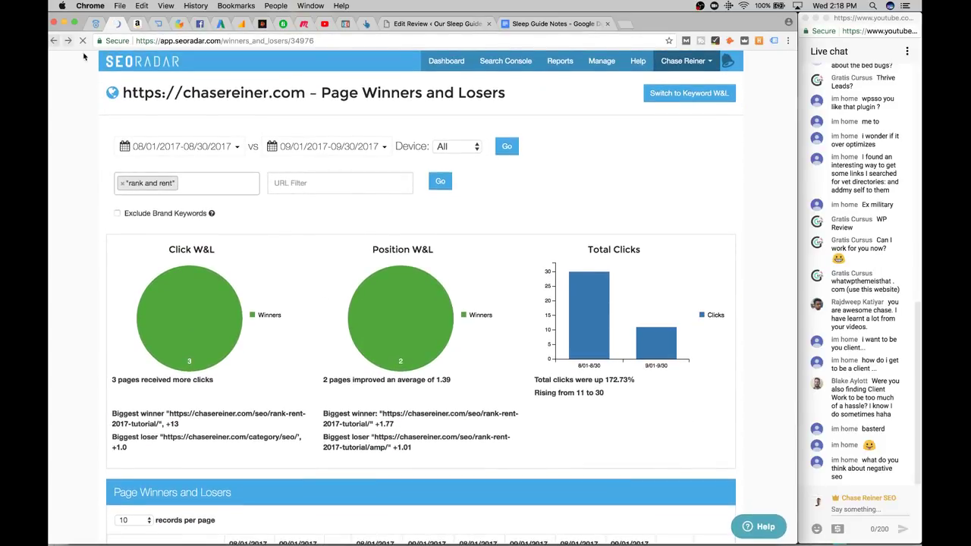
scroll(300, 262, "up", 5)
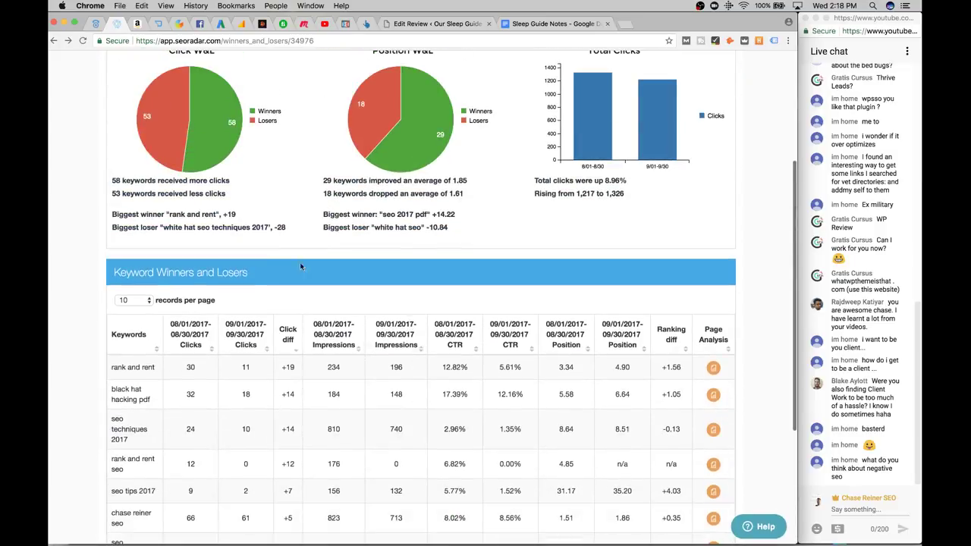
left_click(53, 41)
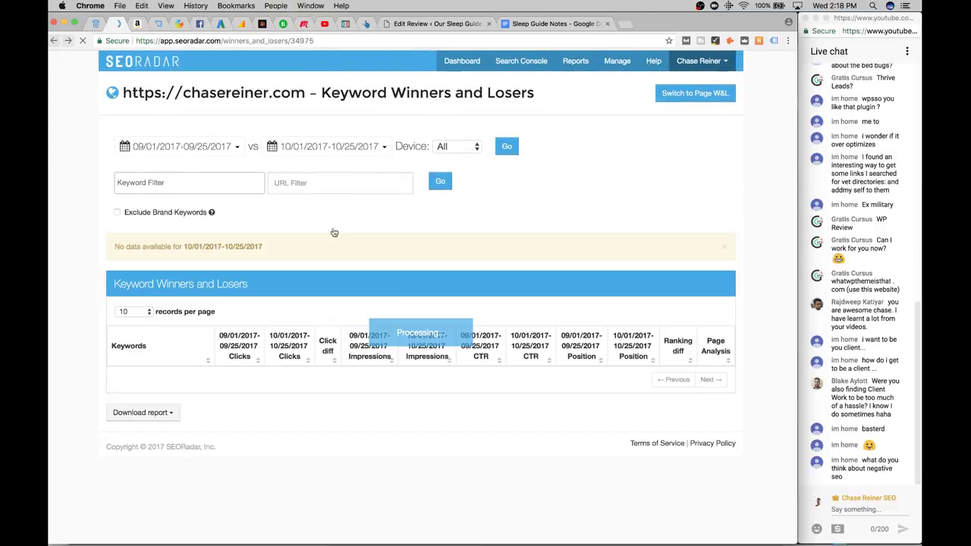
Go back to the October weekly comparison report and scroll through it
left_click(53, 41)
scroll(154, 282, "down", 5)
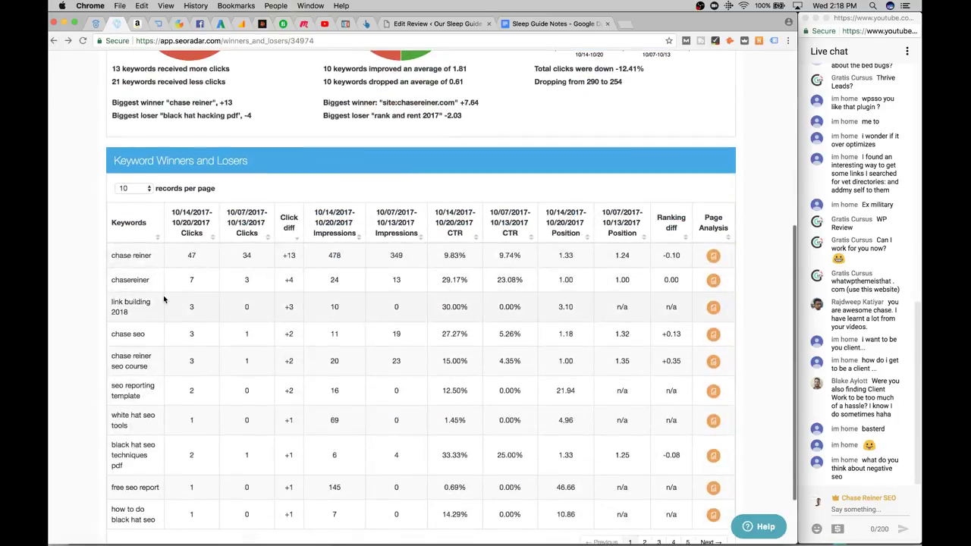
scroll(163, 300, "down", 2)
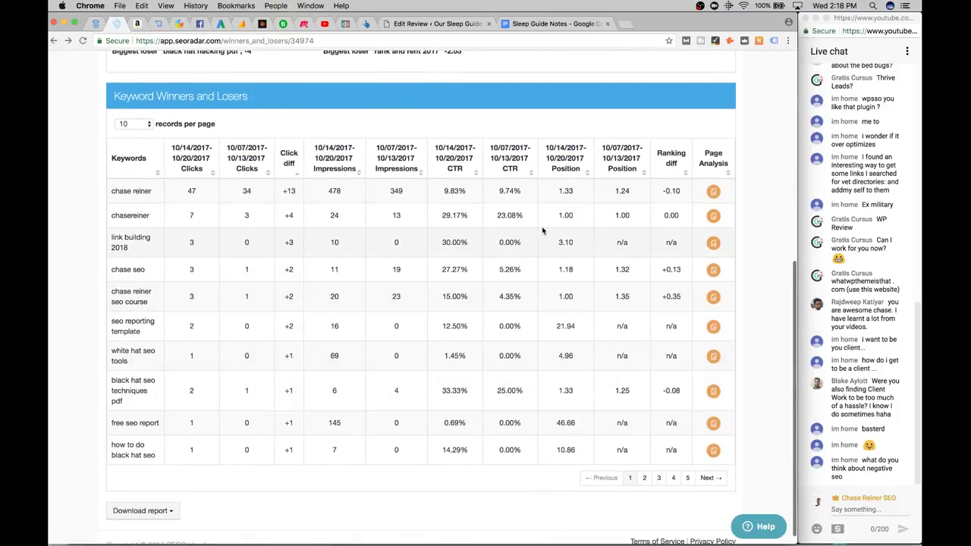
scroll(456, 459, "up", 1)
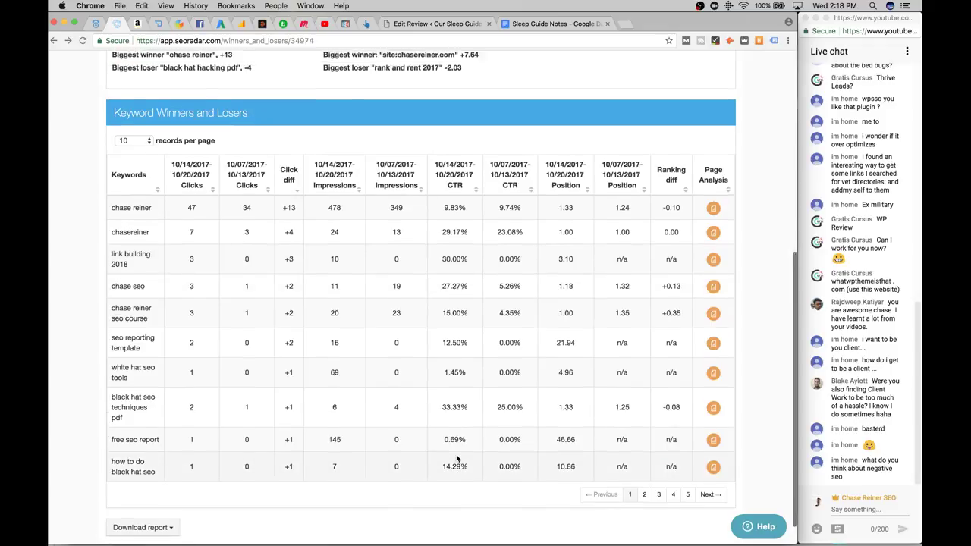
scroll(456, 458, "up", 10)
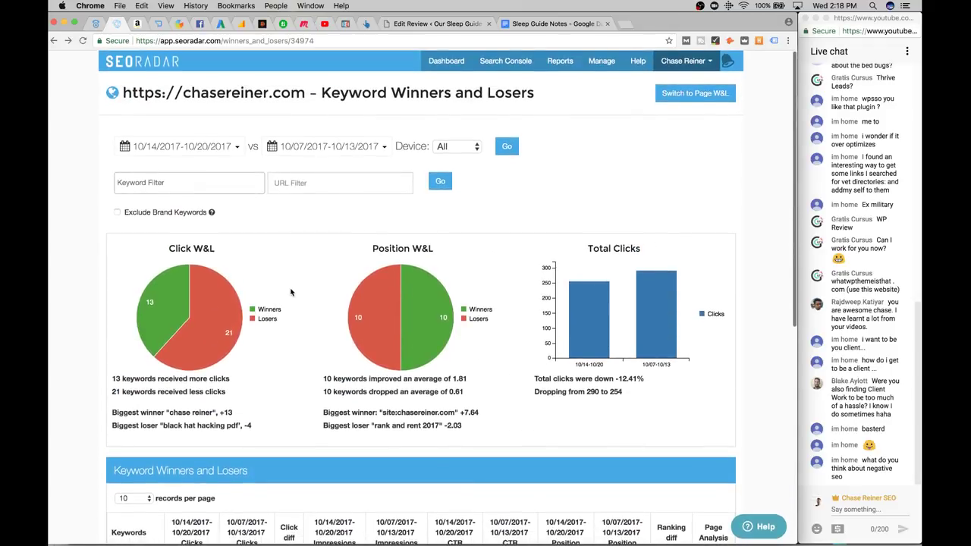
scroll(289, 292, "down", 3)
scroll(253, 313, "up", 3)
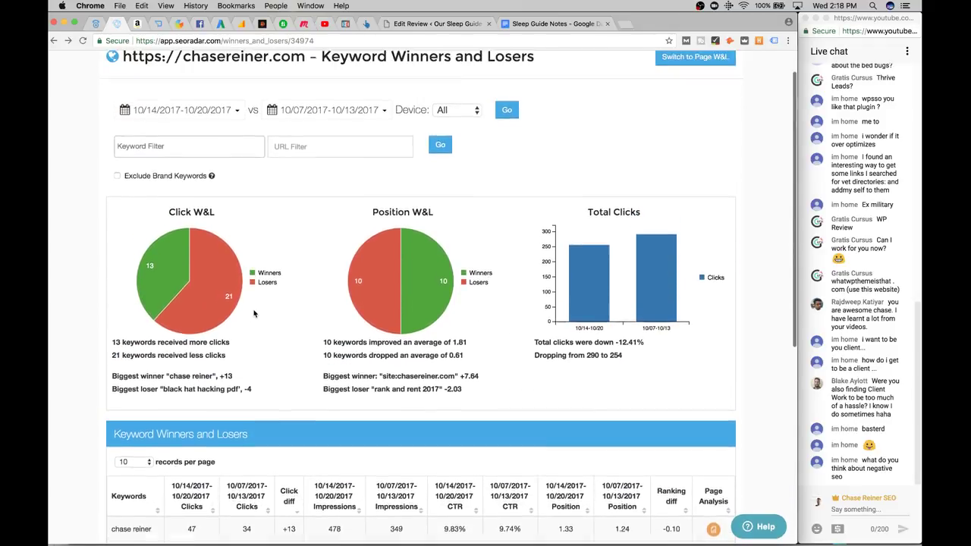
scroll(254, 314, "down", 2)
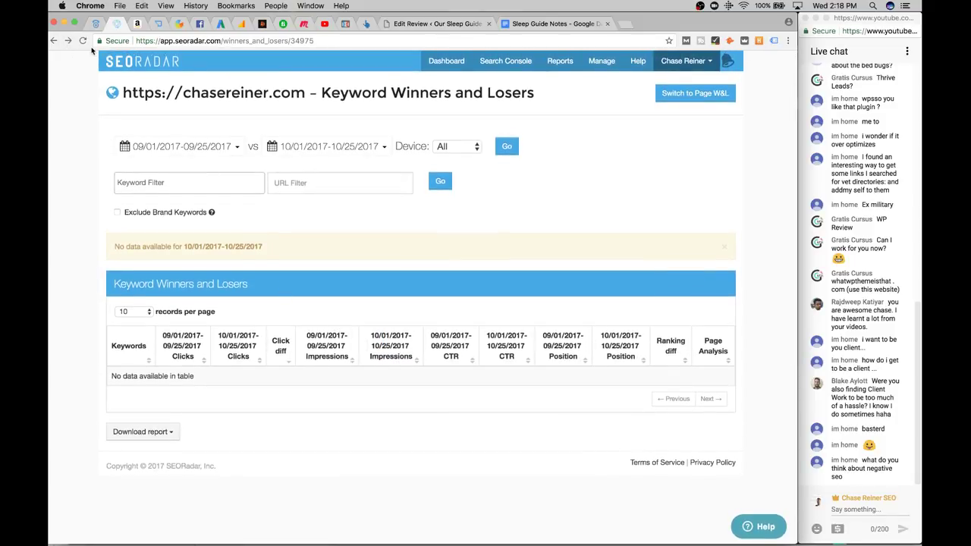
Return to the August vs September 2017 report and review clicks up 8.96%, from 1,217 to 1,326
left_click(69, 41)
scroll(319, 307, "down", 1)
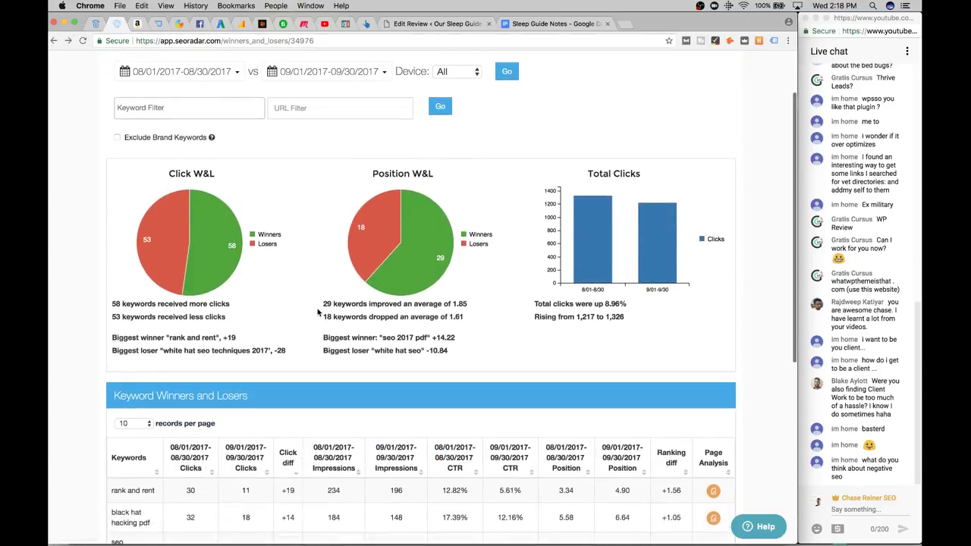
scroll(317, 311, "down", 1)
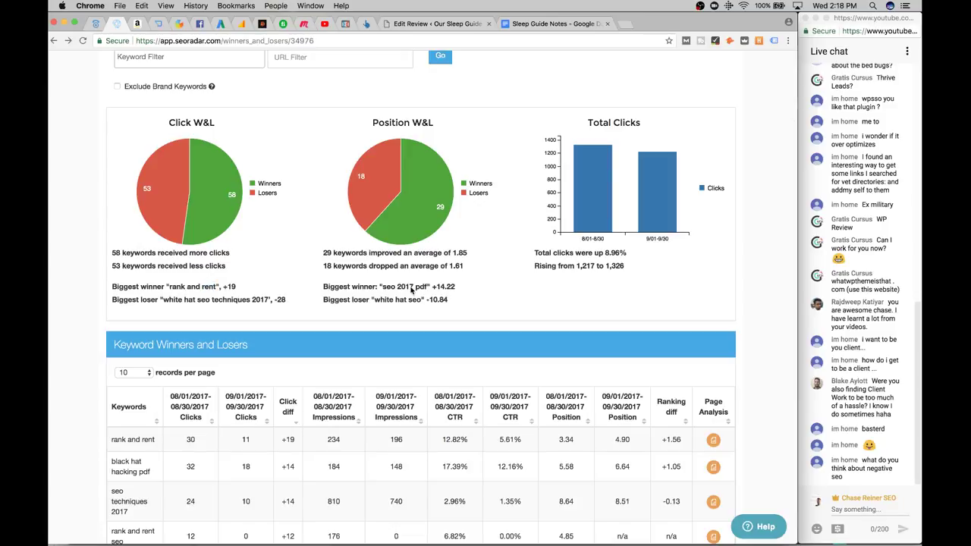
mouse_move(594, 183)
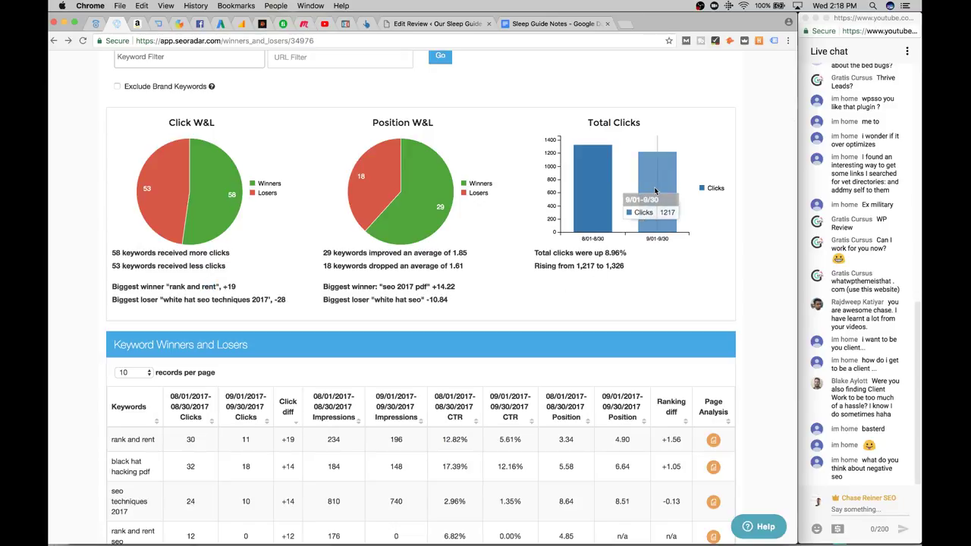
triple_click(616, 259)
left_click(635, 260)
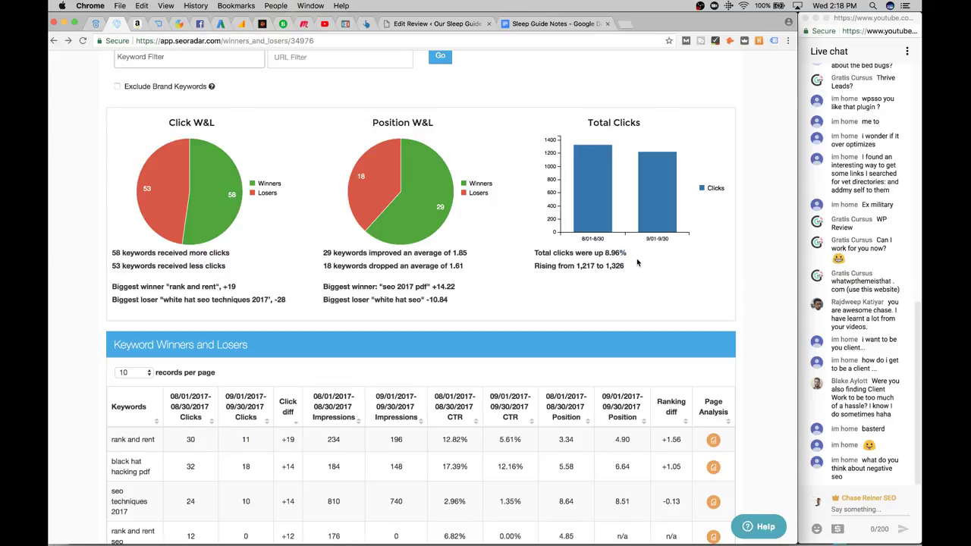
triple_click(616, 267)
left_click(618, 281)
scroll(585, 288, "down", 5)
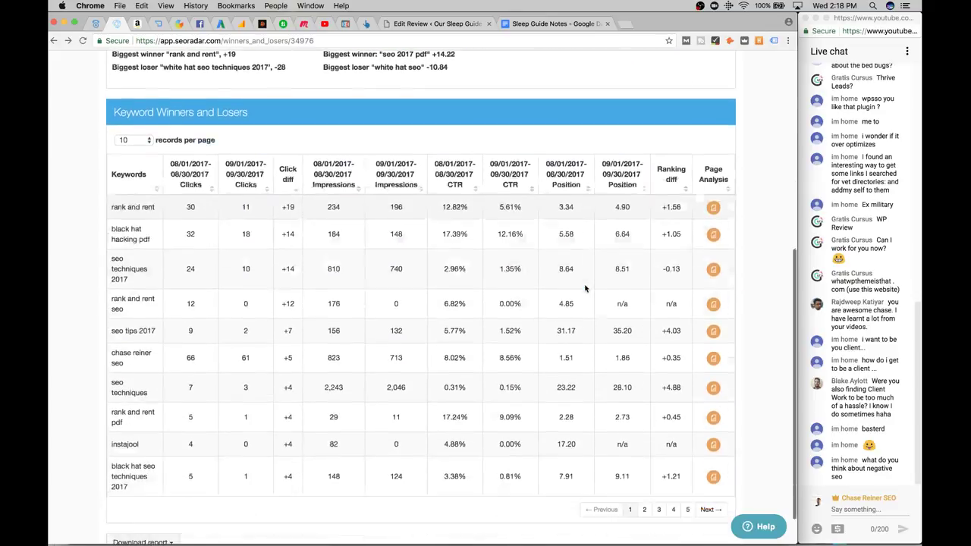
scroll(585, 287, "up", 8)
scroll(648, 121, "down", 1)
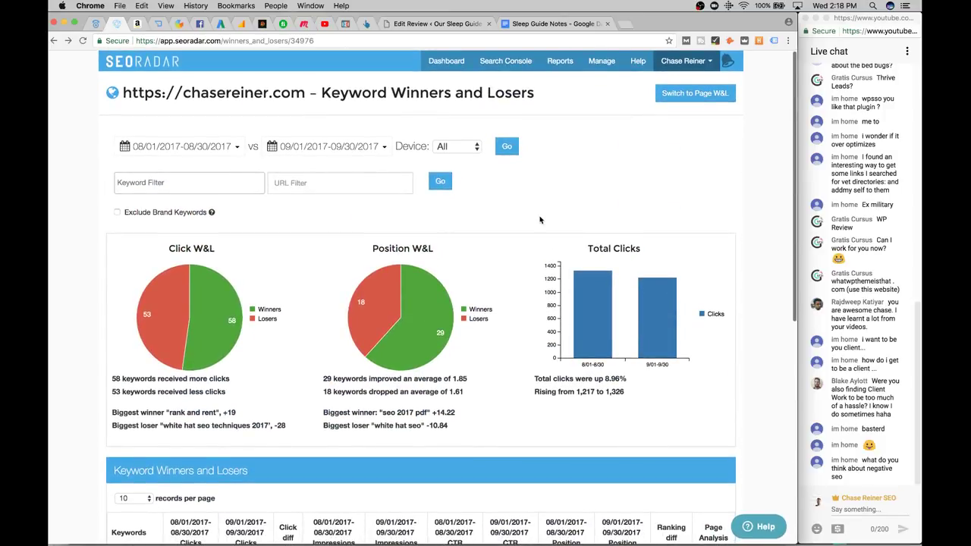
scroll(541, 220, "up", 1)
mouse_move(605, 65)
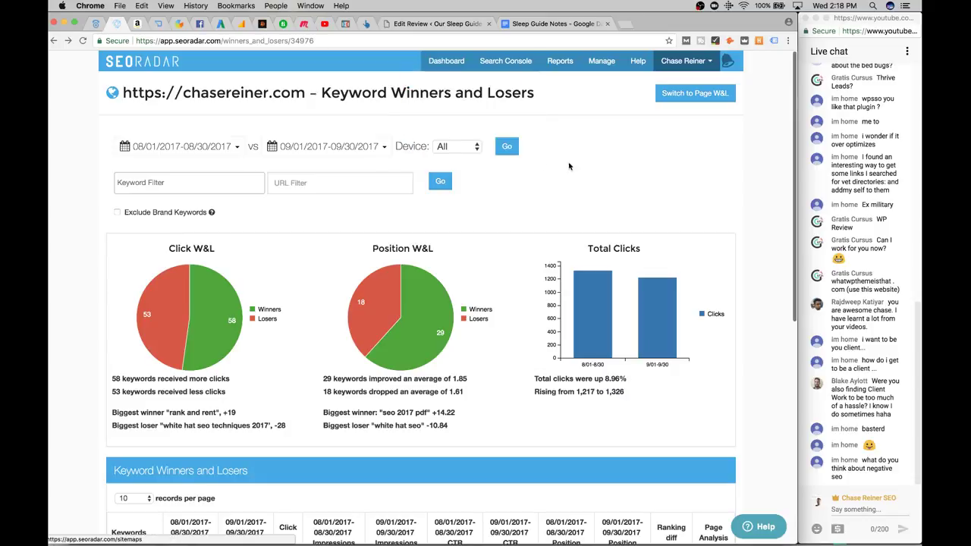
From the Dashboard, open Manage > Domains and start an own-domain form before backing out
left_click(447, 62)
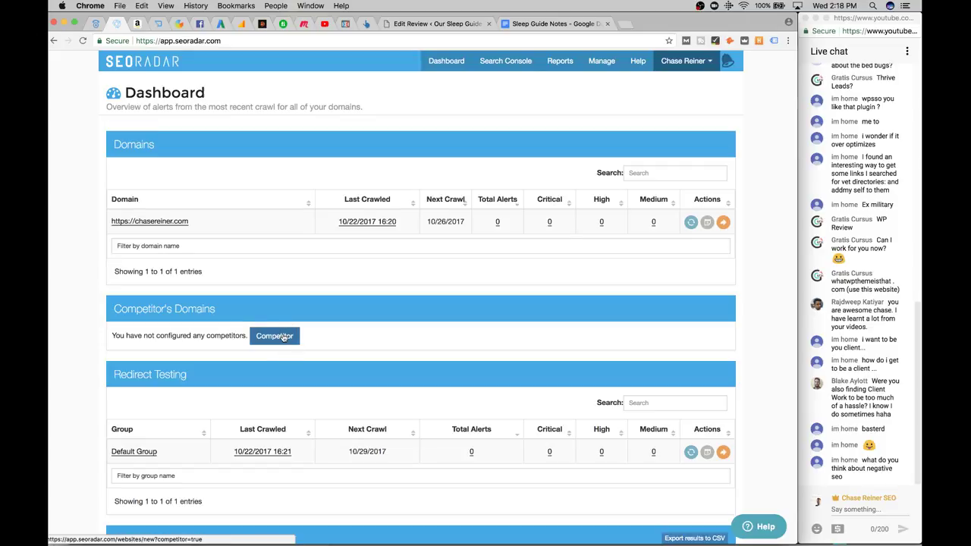
scroll(283, 338, "down", 5)
scroll(283, 339, "up", 5)
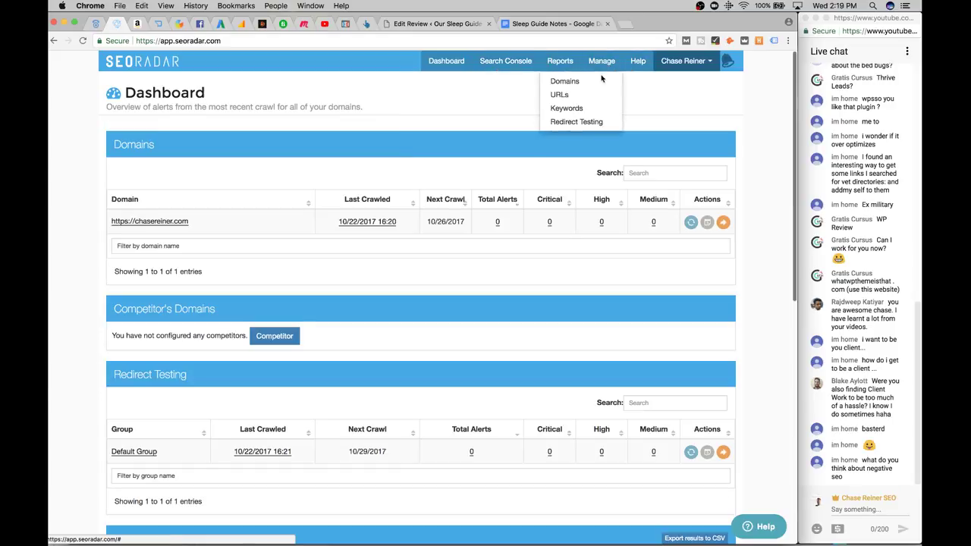
left_click(601, 79)
left_click(673, 140)
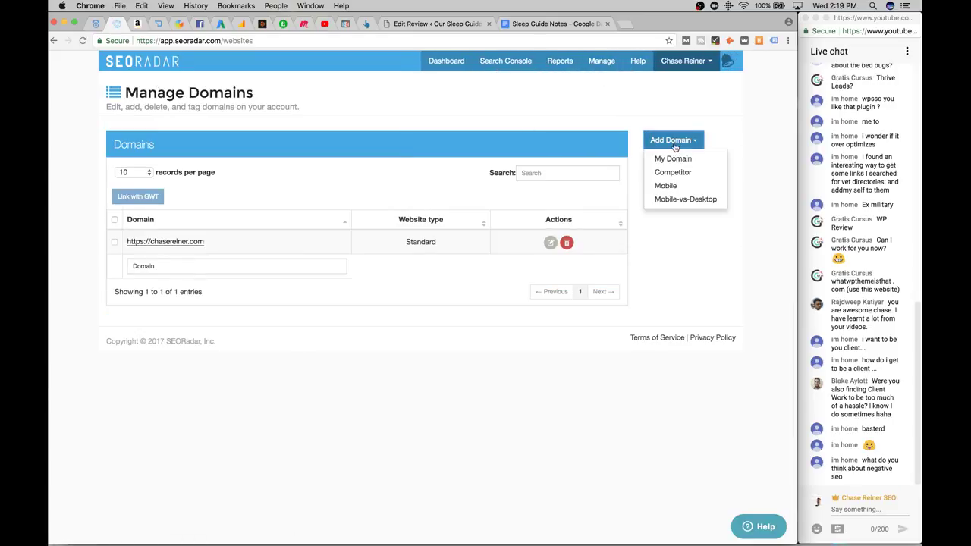
left_click(670, 158)
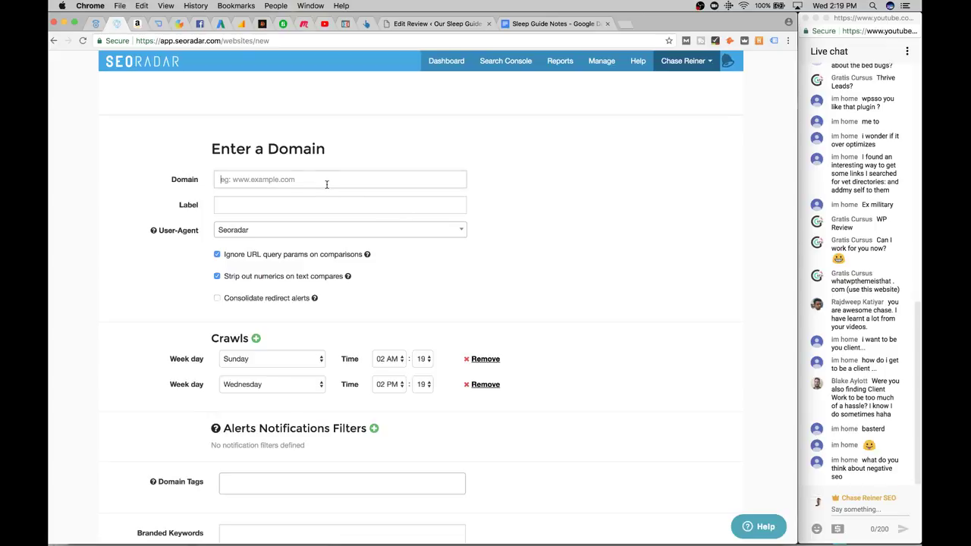
left_click(334, 176)
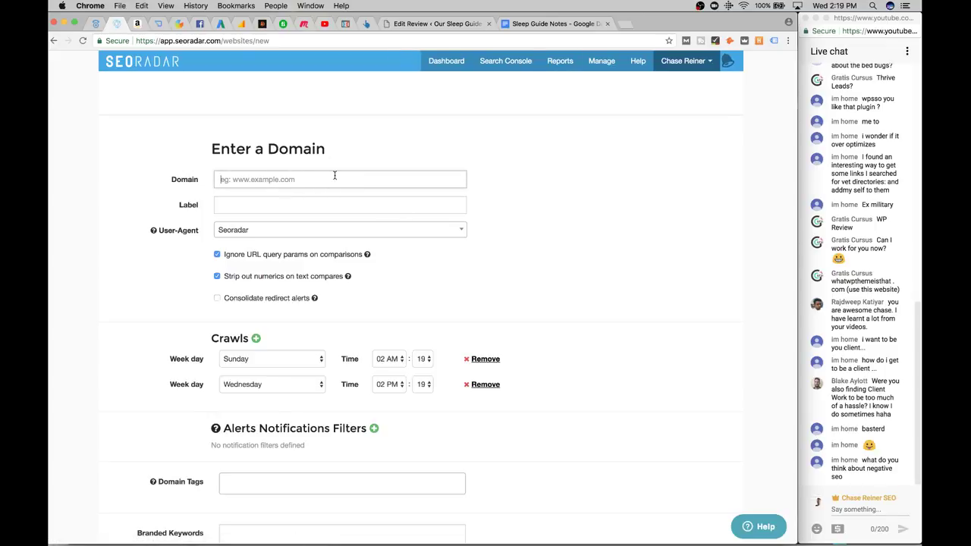
left_click(53, 40)
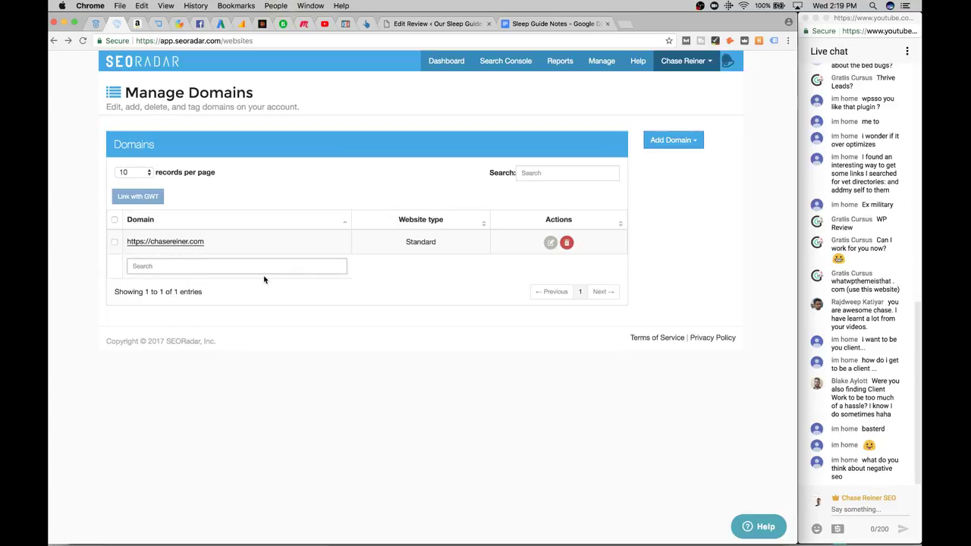
Choose Add Domain > Competitor and place the cursor in the competitor Domain field
type("backlin")
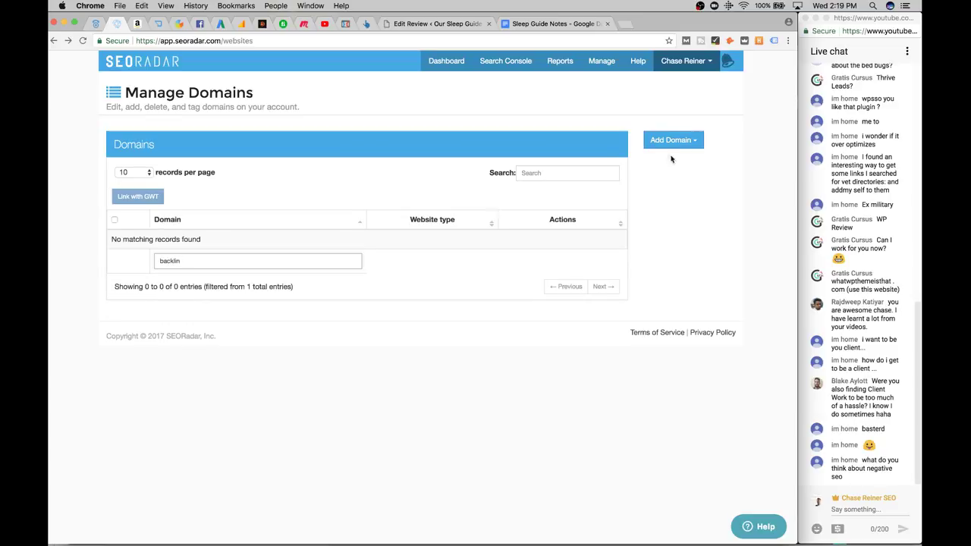
left_click(670, 141)
left_click(679, 171)
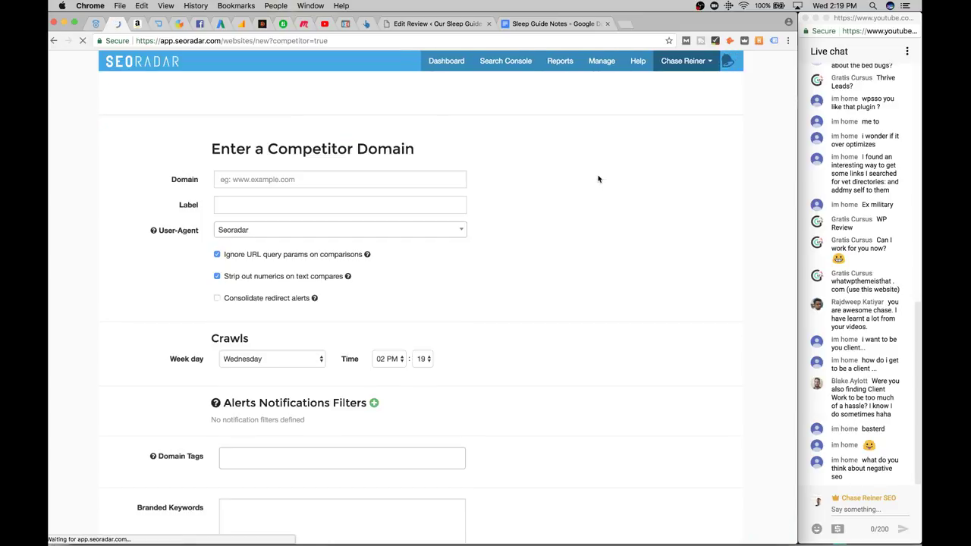
left_click(330, 188)
Load backlinko.com in a new tab, close it, and return to the SEORadar competitor form
type("h")
left_click(625, 23)
type("backlinko.com")
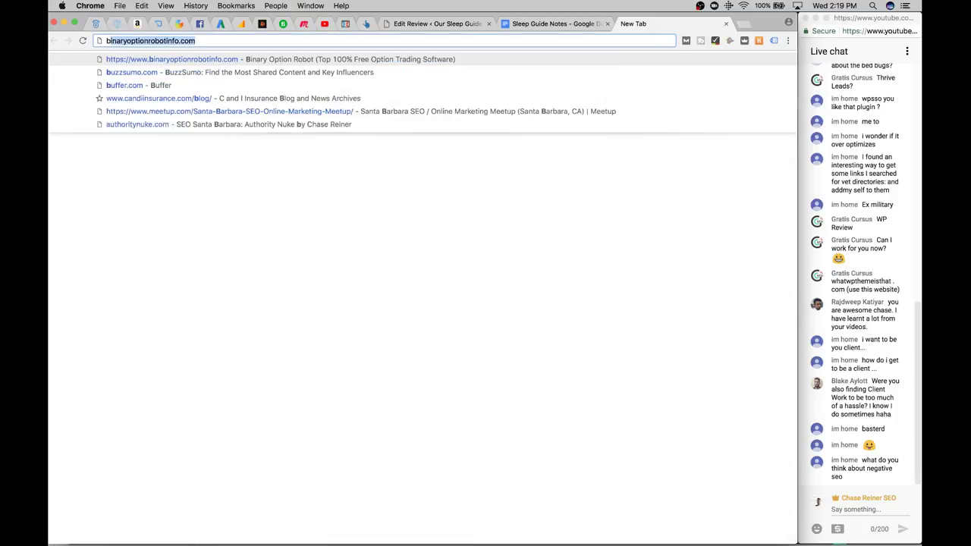
key("Return")
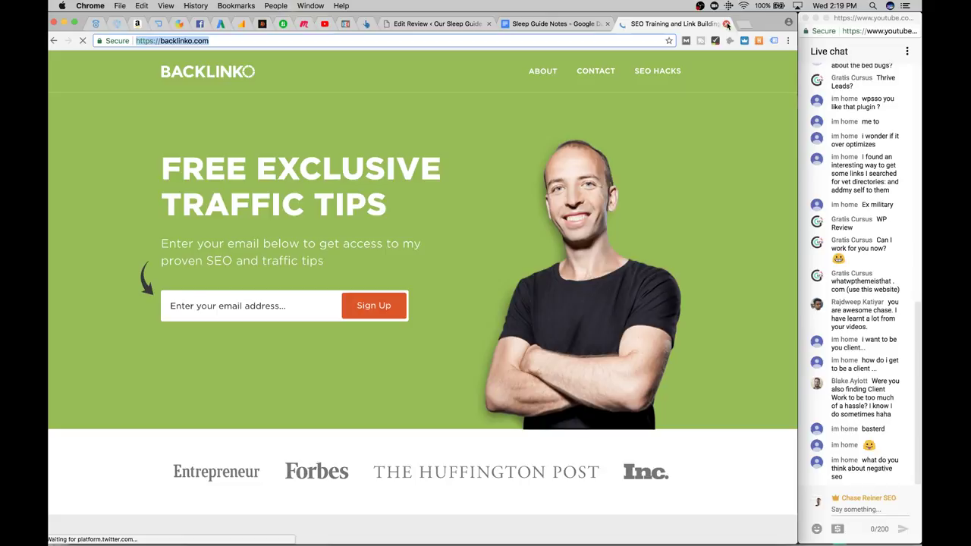
left_click(726, 24)
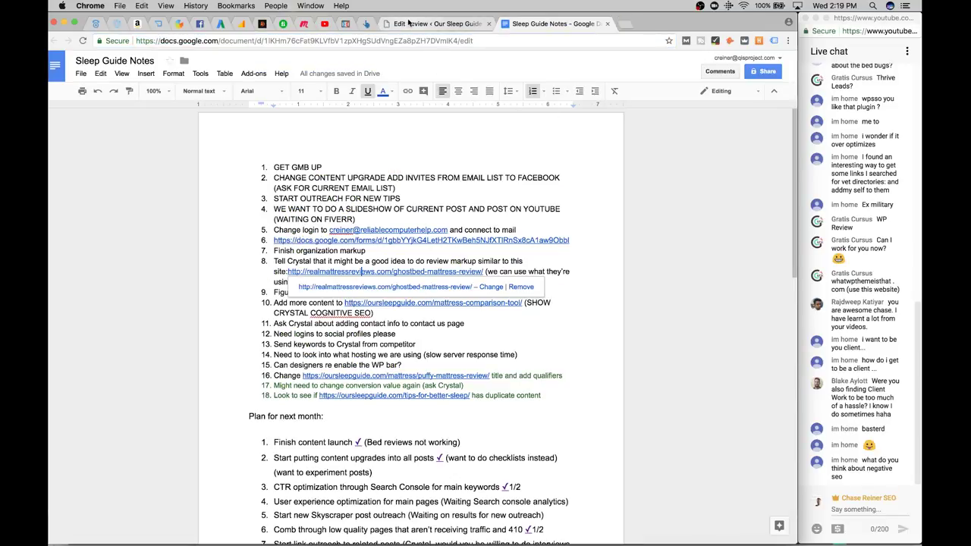
left_click(116, 23)
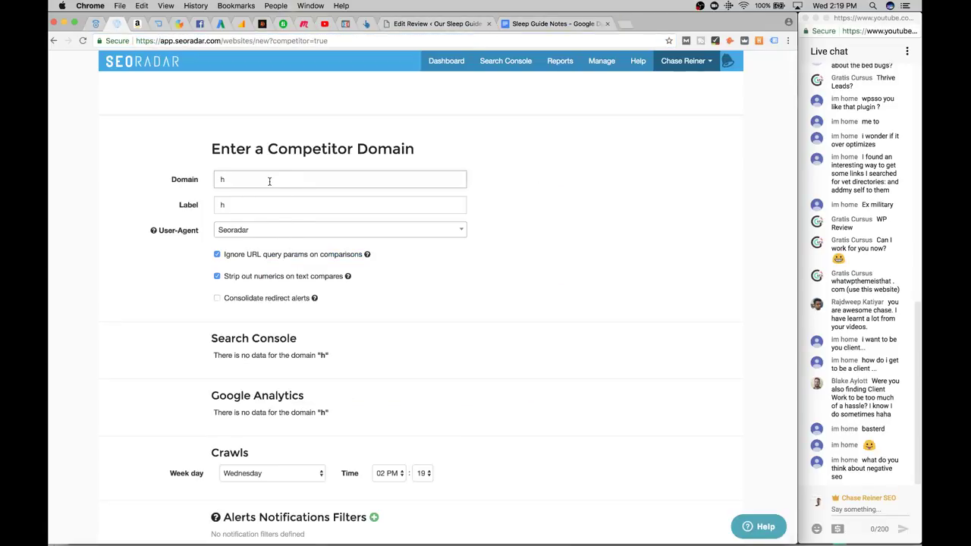
key("super+v")
left_click(287, 217)
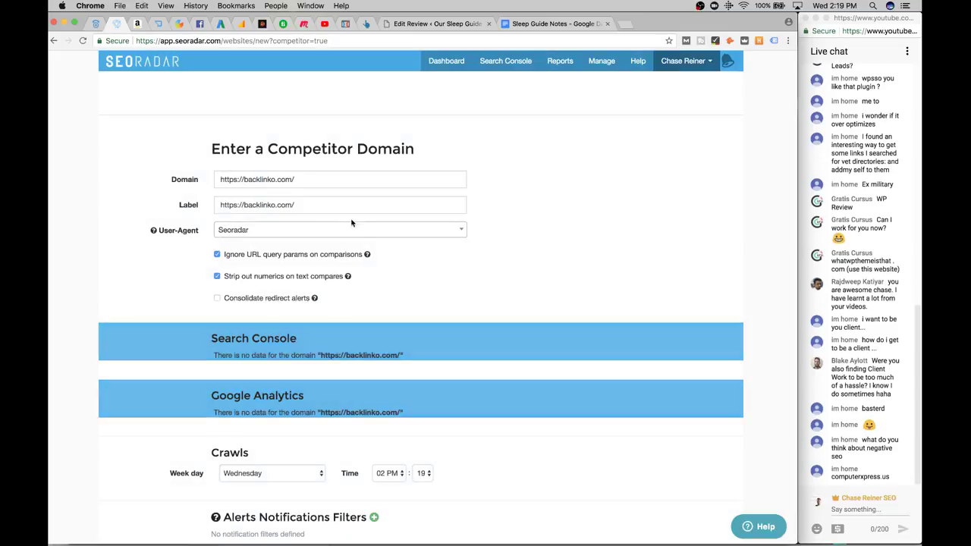
scroll(536, 211, "down", 2)
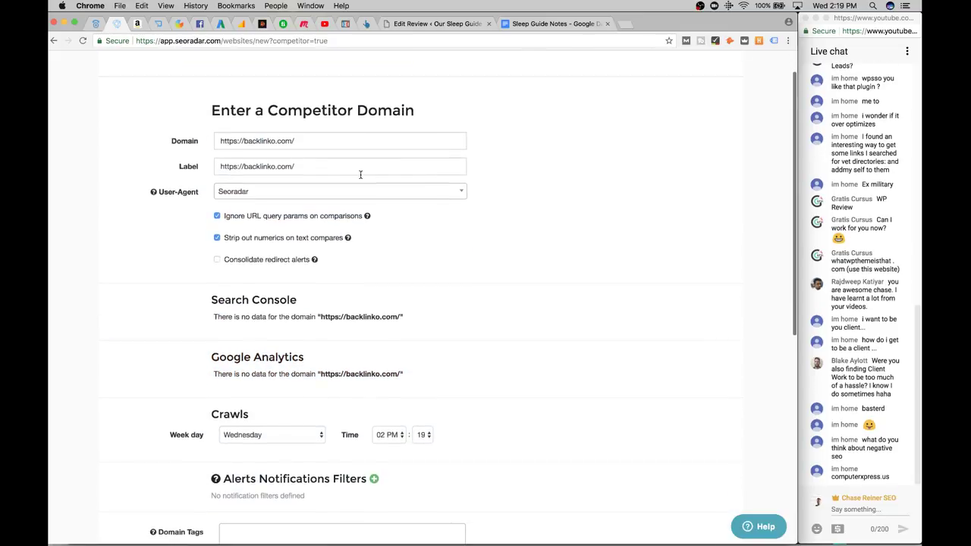
left_click(307, 166)
left_click(436, 132)
scroll(433, 132, "down", 3)
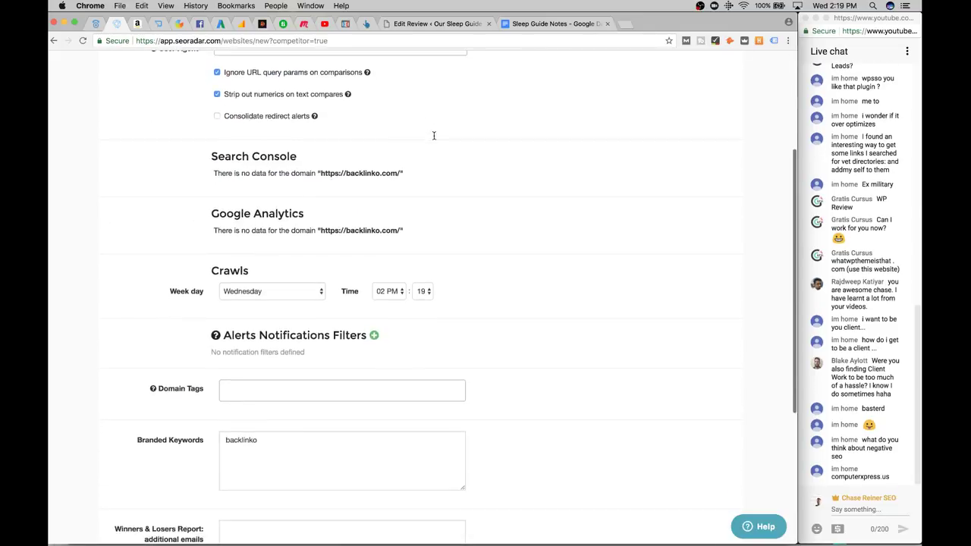
scroll(326, 190, "down", 2)
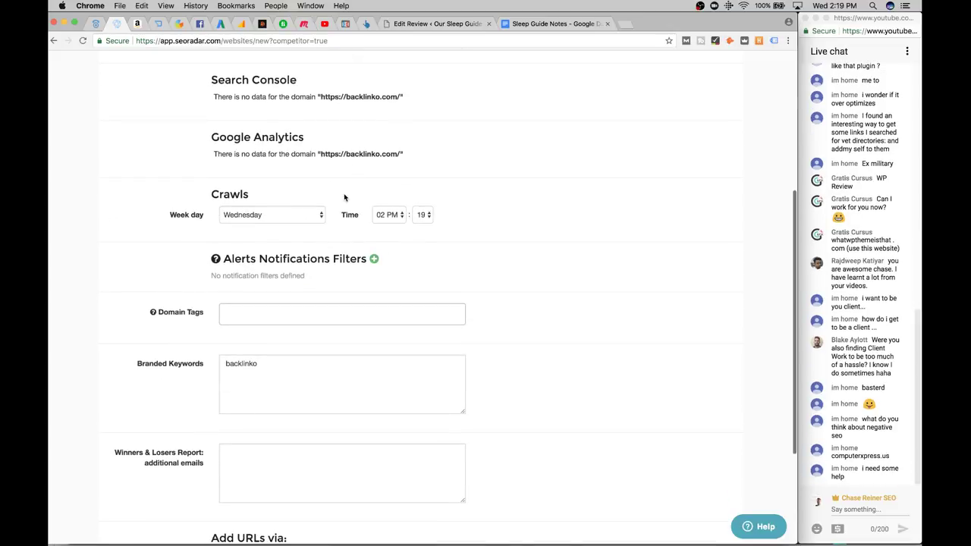
scroll(344, 198, "down", 2)
left_click(334, 250)
scroll(334, 249, "up", 1)
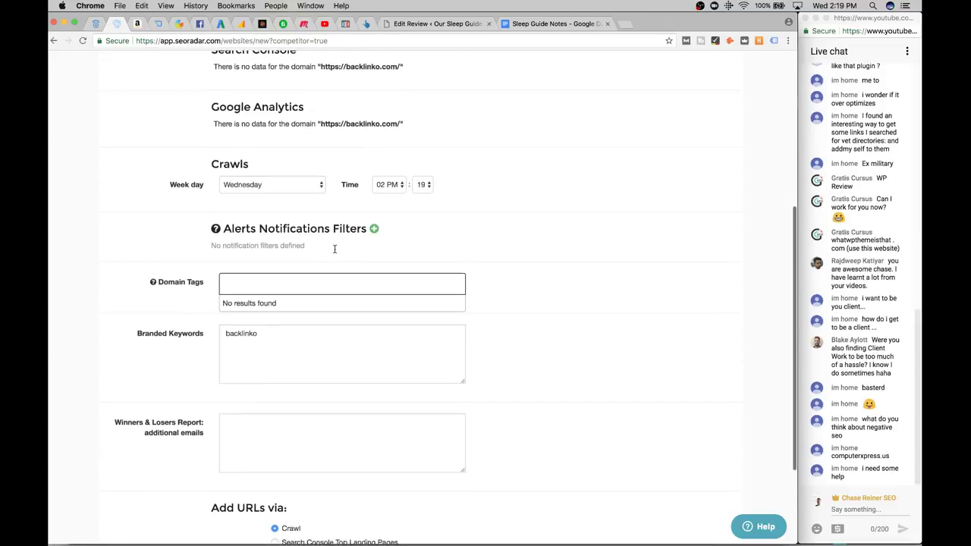
scroll(334, 247, "down", 2)
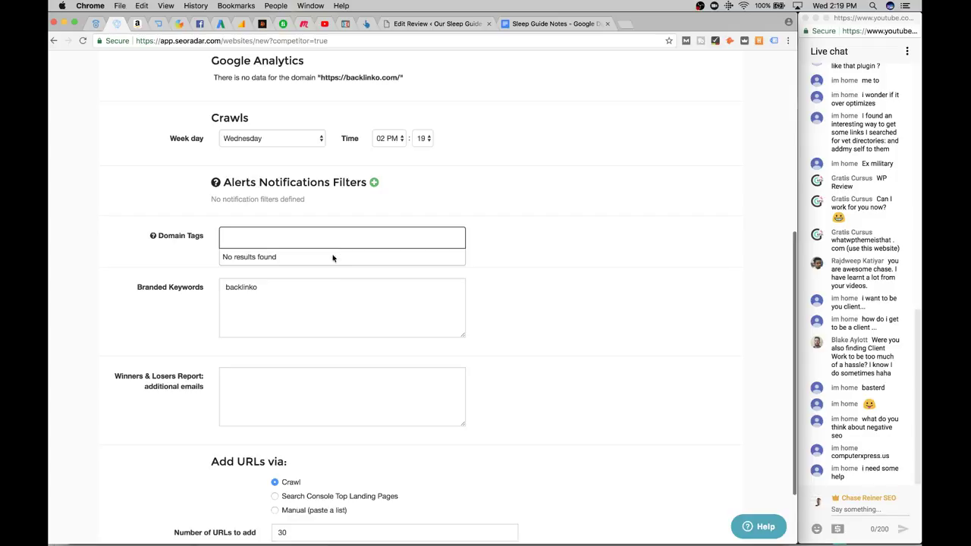
scroll(332, 258, "down", 2)
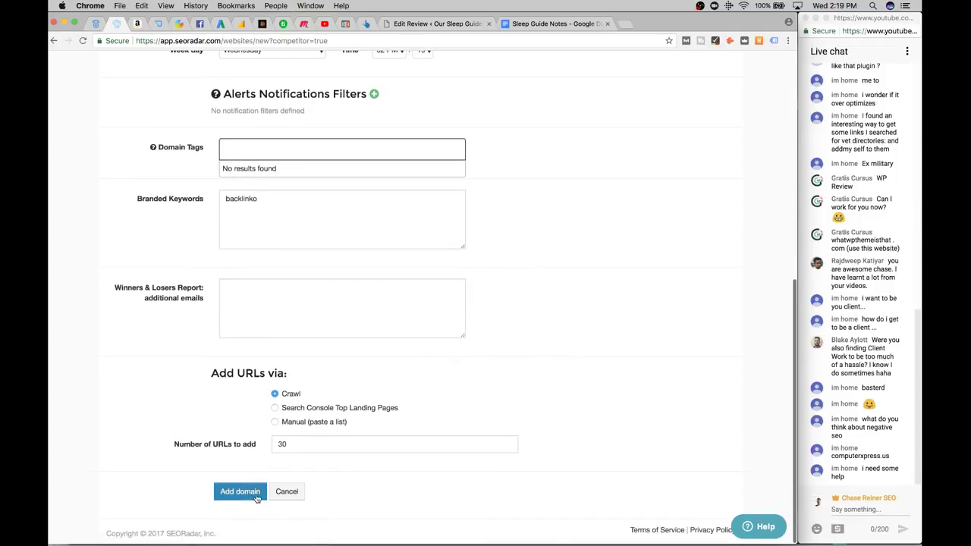
left_click(240, 492)
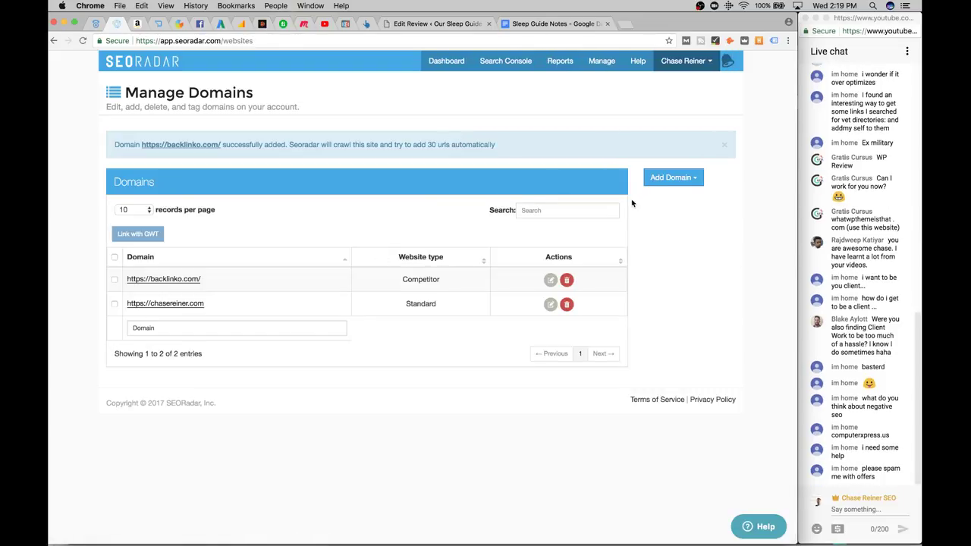
left_click(671, 178)
left_click(677, 194)
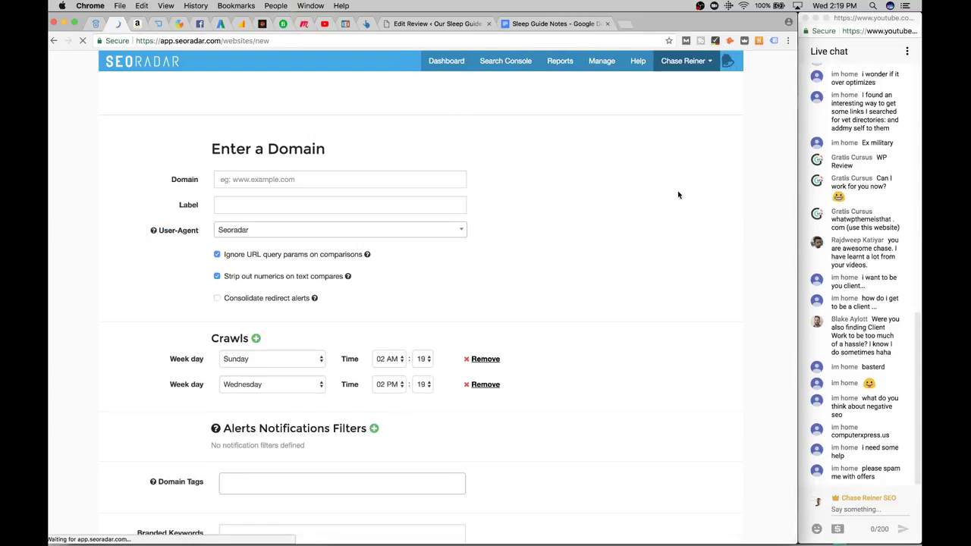
scroll(546, 320, "down", 1)
scroll(514, 253, "up", 1)
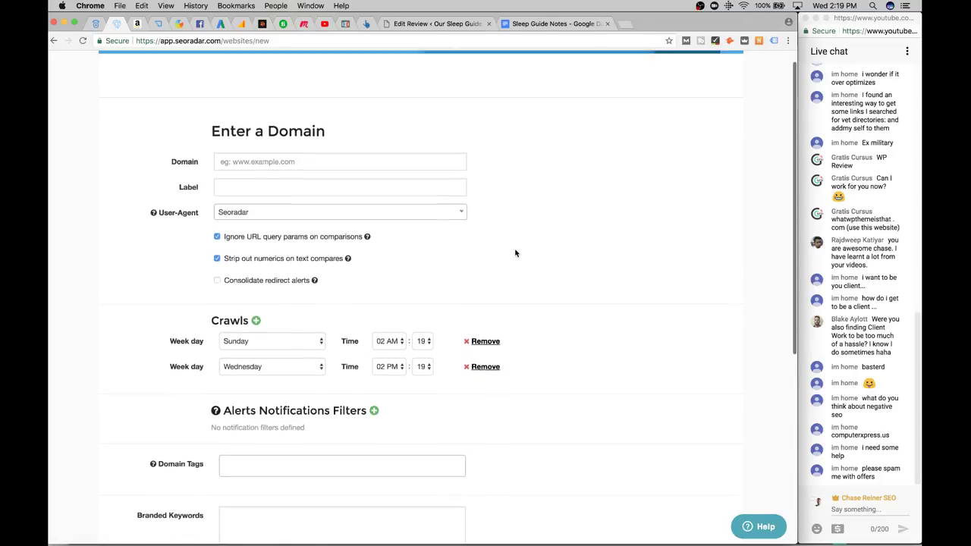
scroll(295, 197, "down", 1)
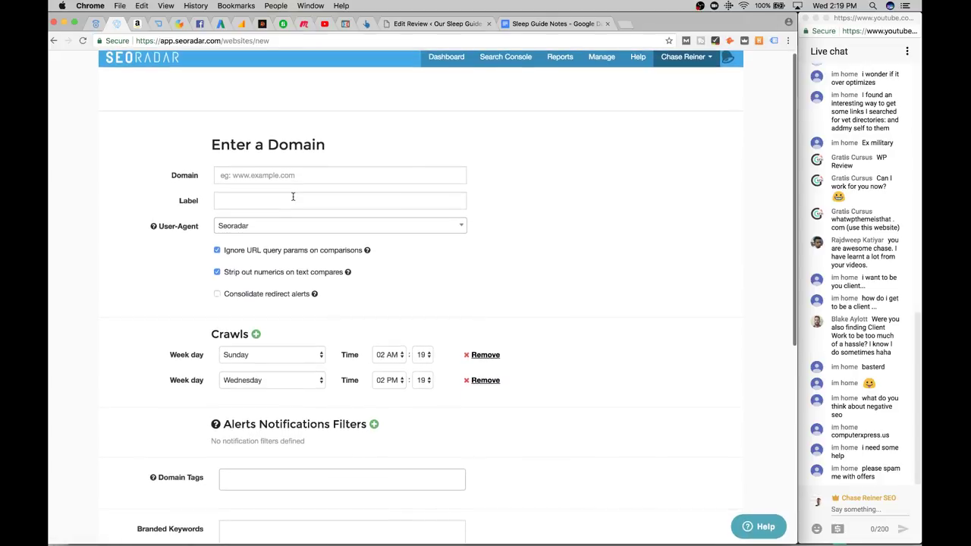
left_click(293, 176)
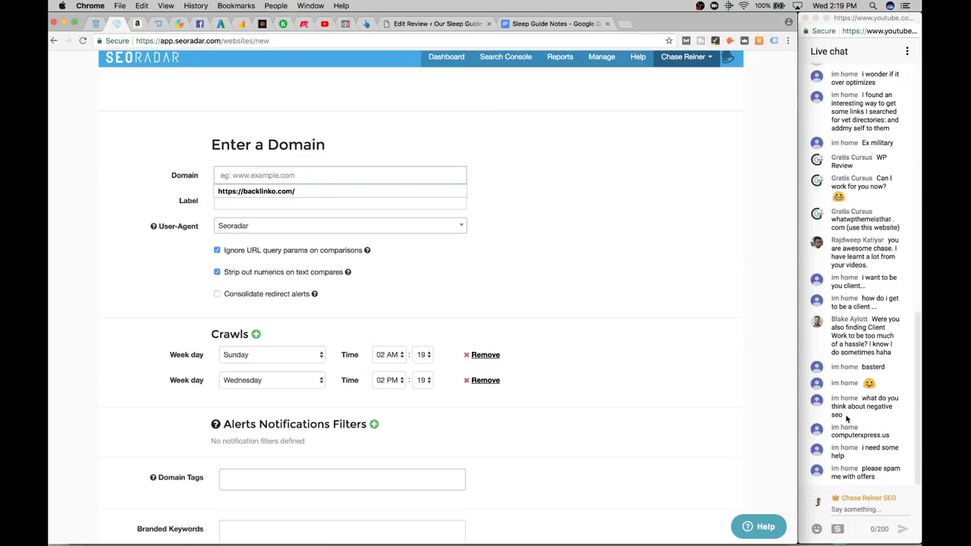
left_click(331, 177)
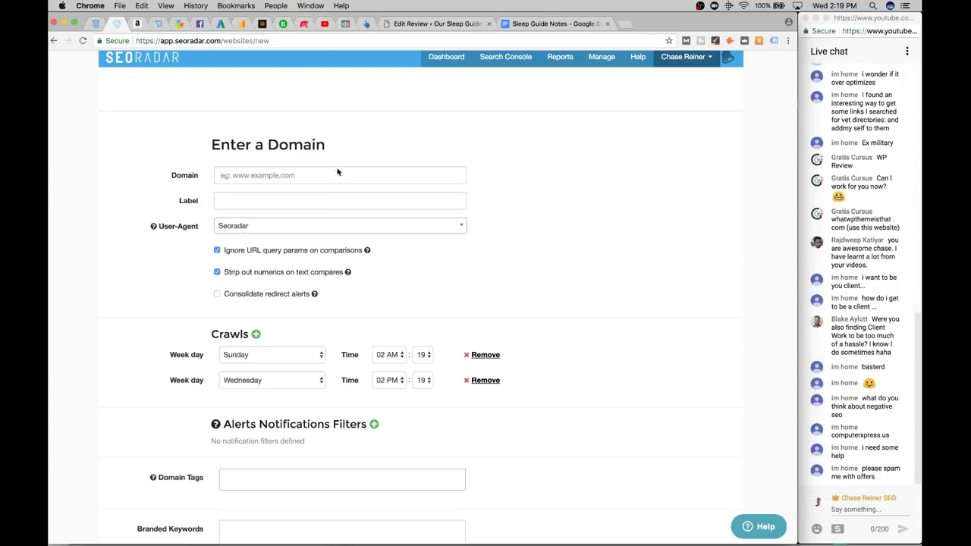
type("https:")
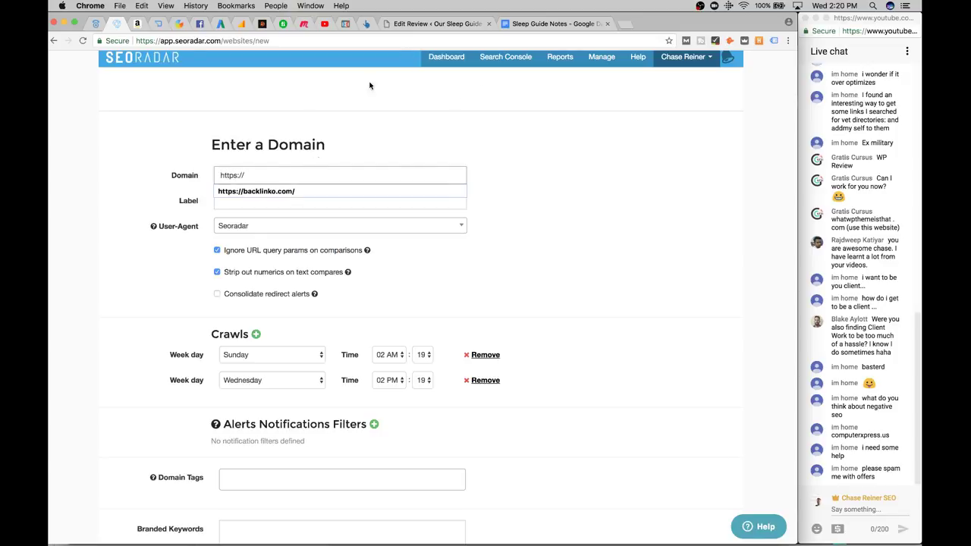
type("//")
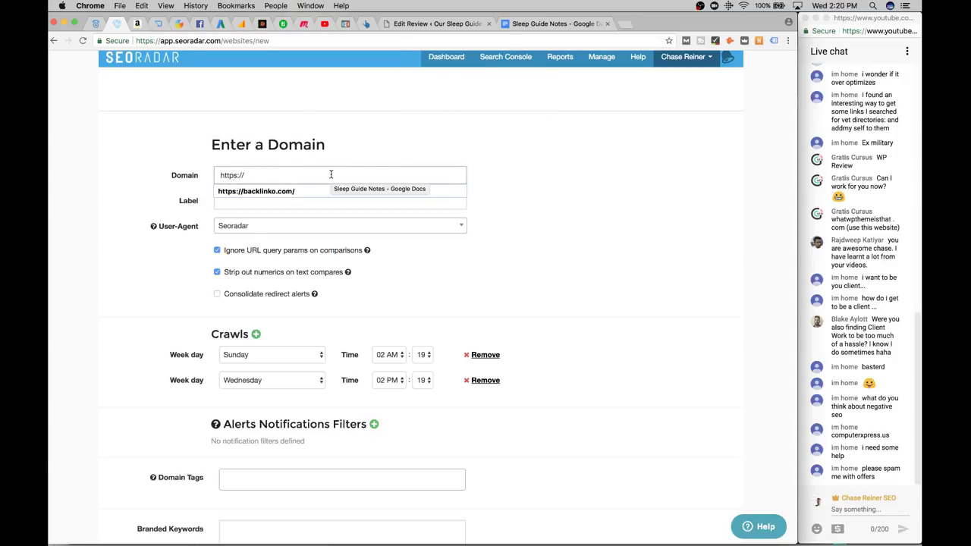
type("ss")
key("BackSpace")
key("BackSpace")
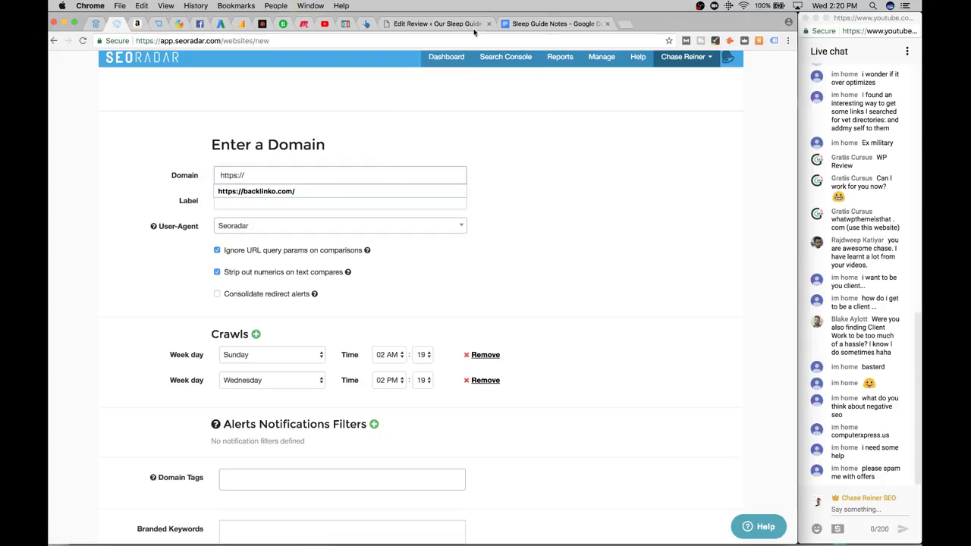
Cycle through the Puffy review, Sleep Guide Notes and YouTube tabs, then return to SEORadar
left_click(448, 24)
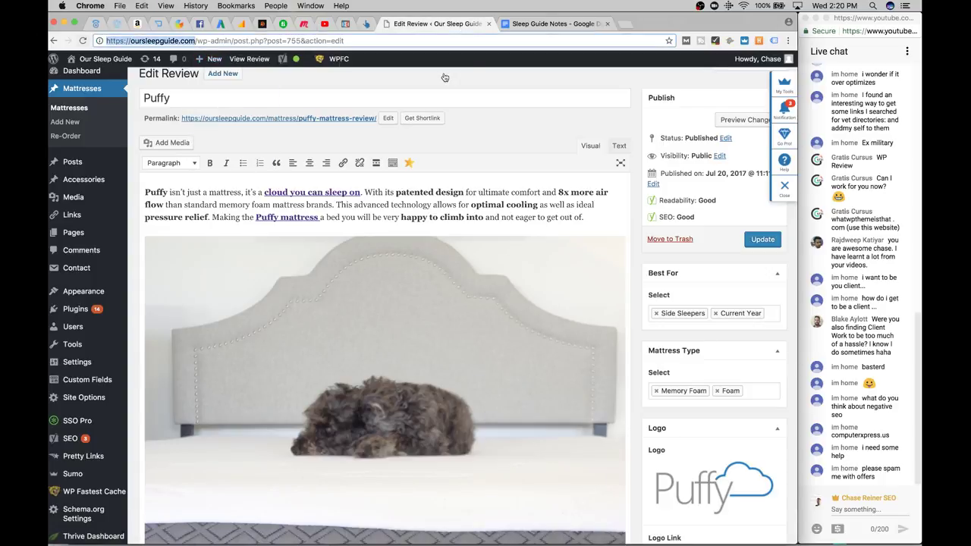
left_click(535, 23)
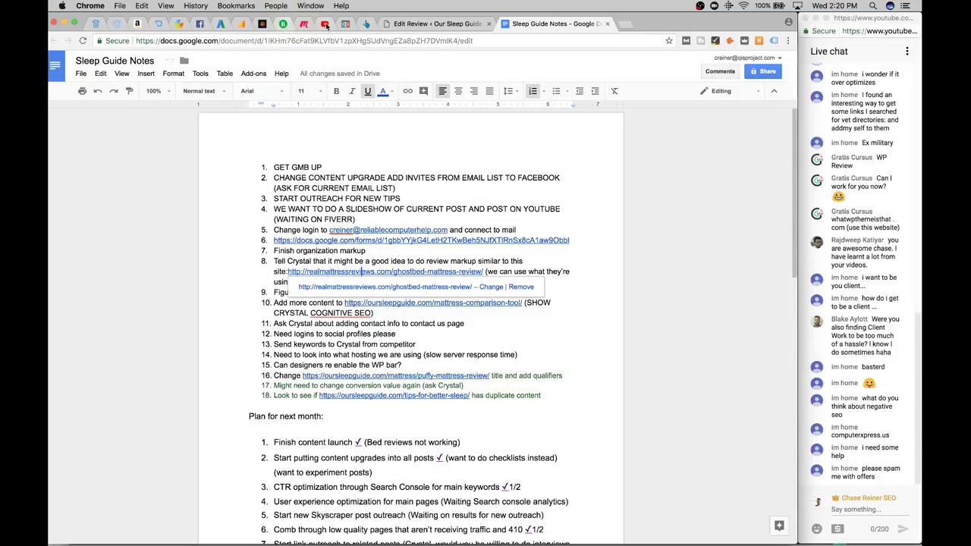
left_click(324, 24)
left_click(344, 24)
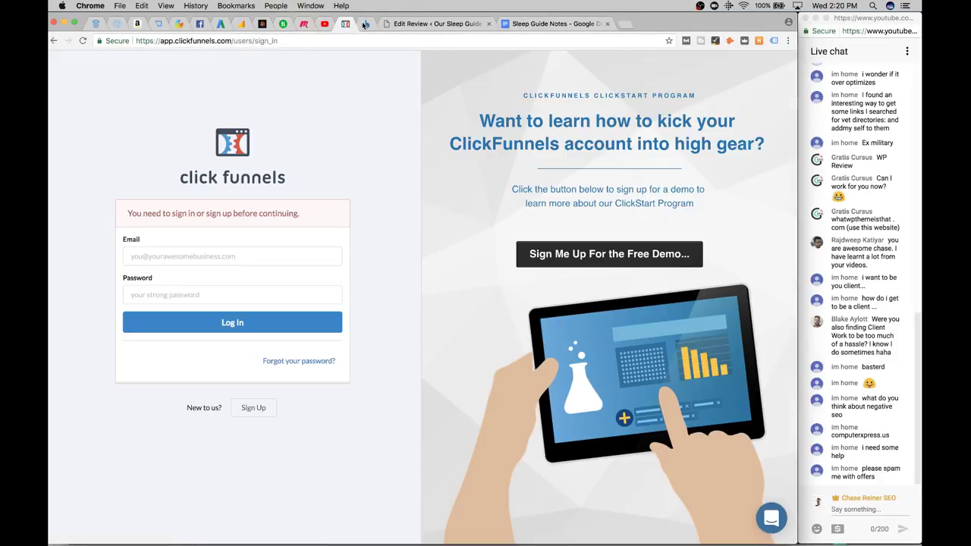
left_click(366, 23)
left_click(116, 24)
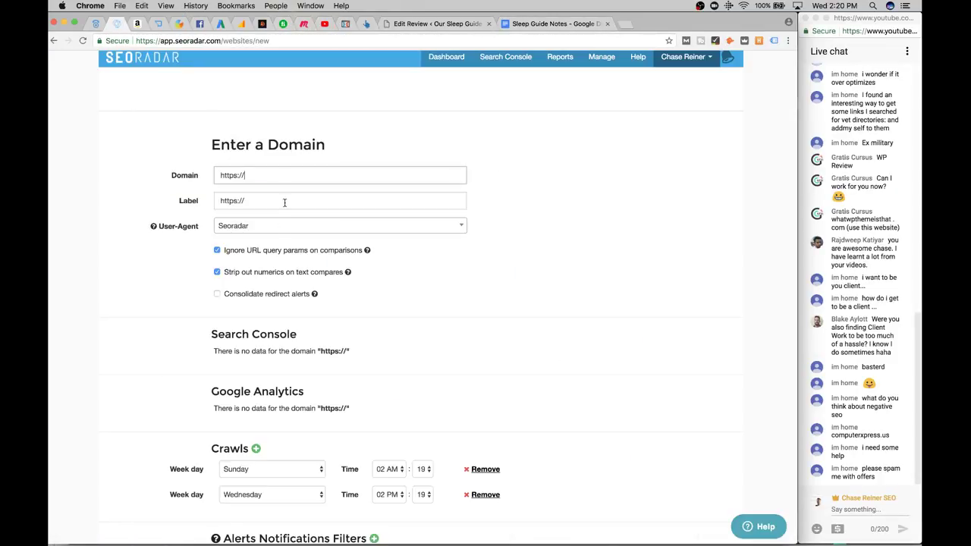
type("https://oursleepguide.com")
left_click(278, 200)
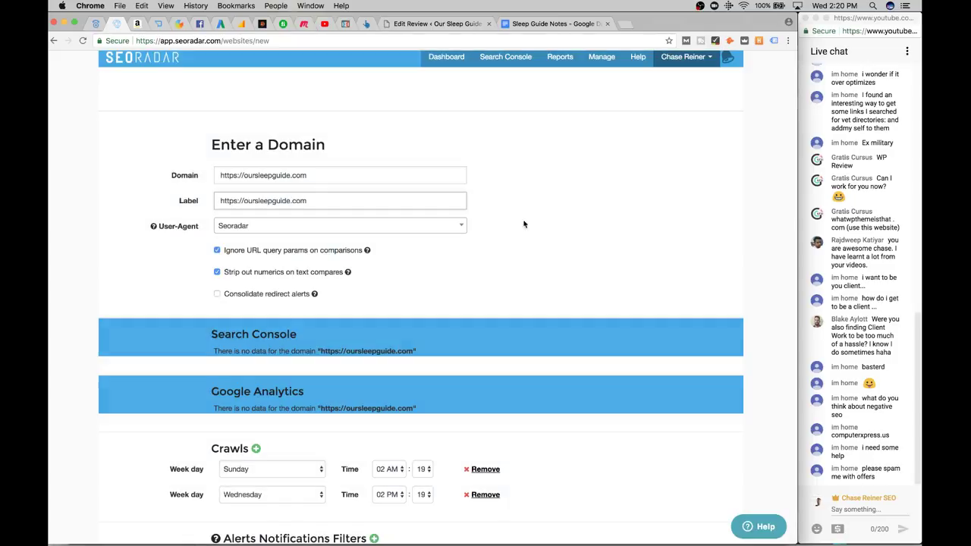
scroll(534, 224, "down", 5)
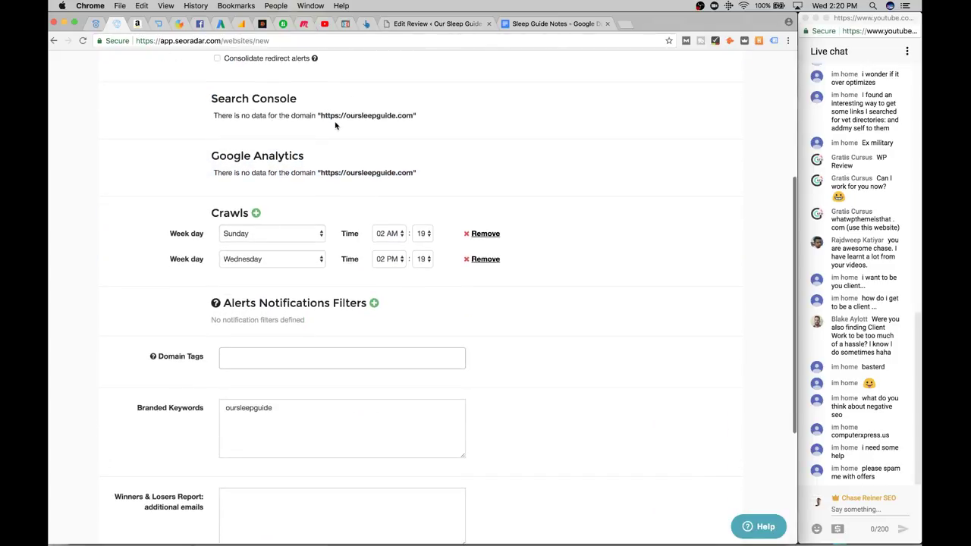
scroll(335, 126, "down", 1)
scroll(303, 227, "down", 2)
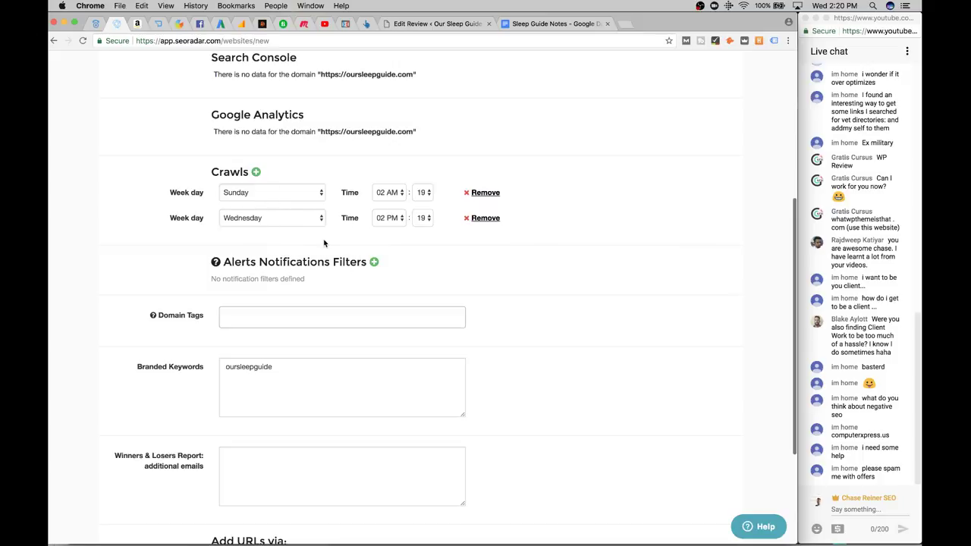
scroll(324, 243, "down", 4)
left_click(293, 194)
left_click(309, 250)
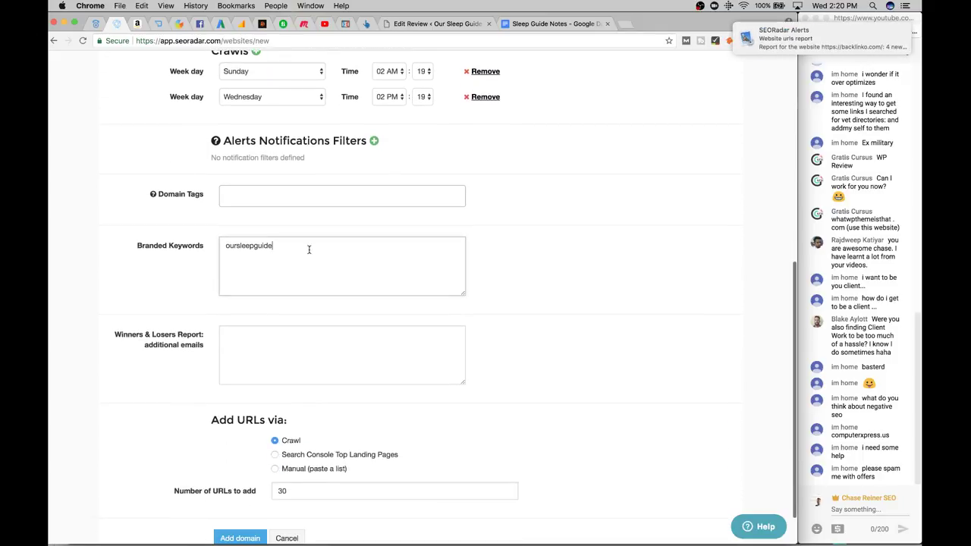
scroll(309, 250, "down", 2)
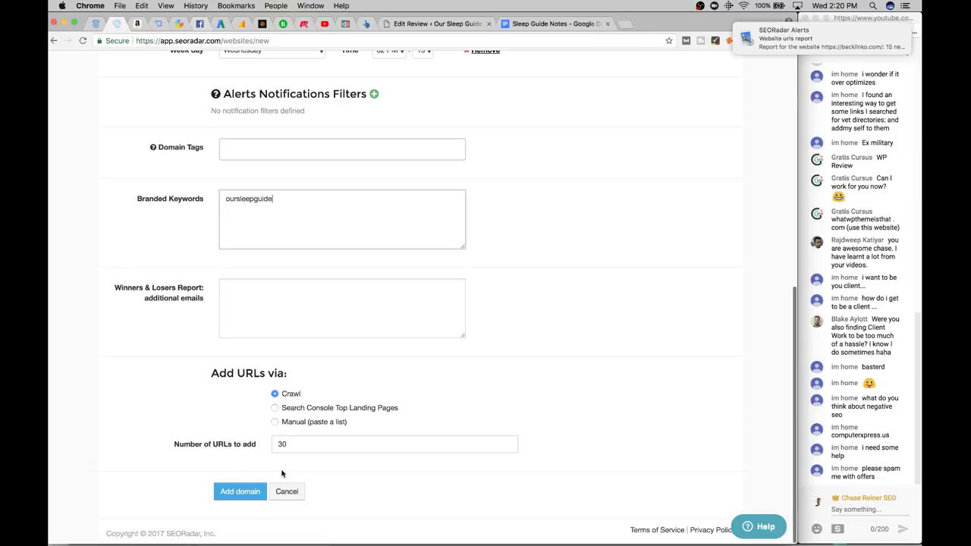
left_click(243, 492)
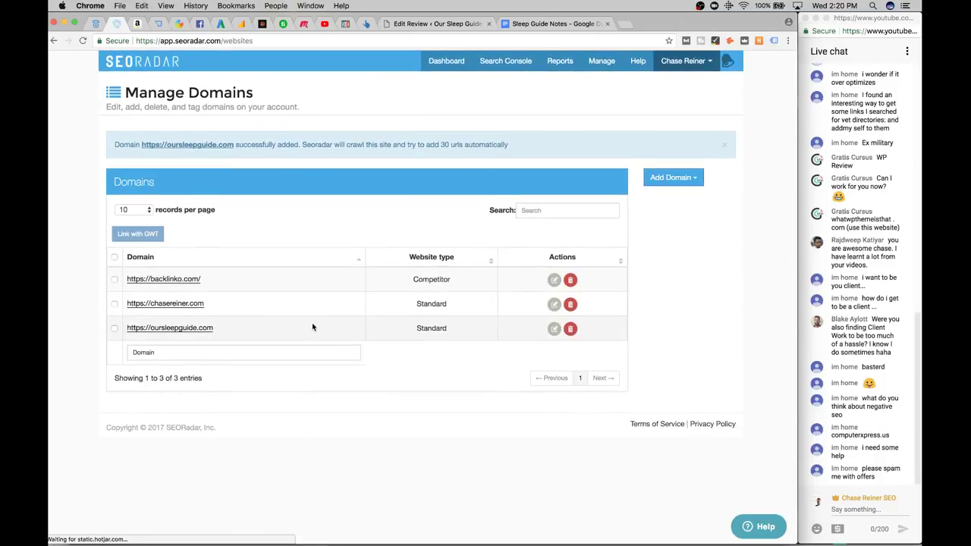
Open the oursleepguide.com domain settings and select its oursleepguide keyword
left_click(553, 329)
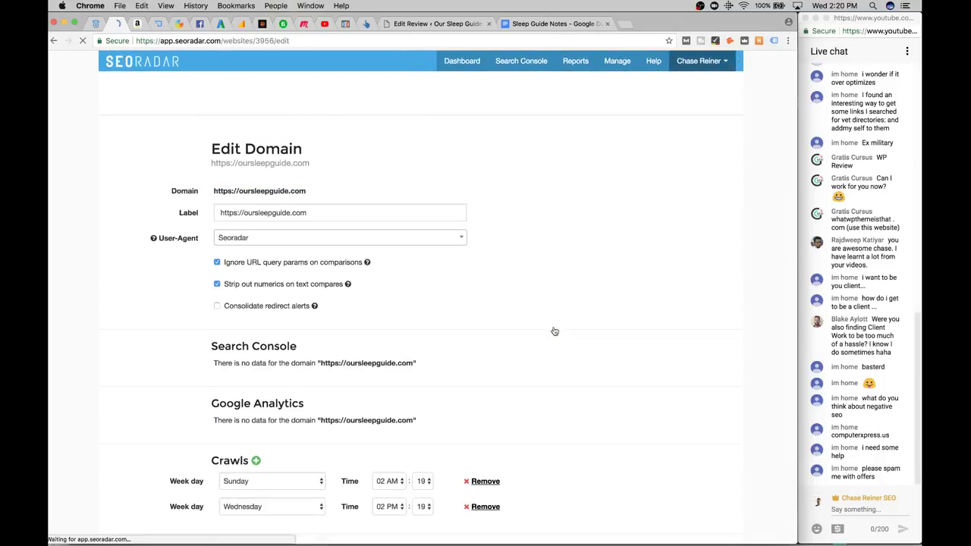
scroll(357, 268, "down", 3)
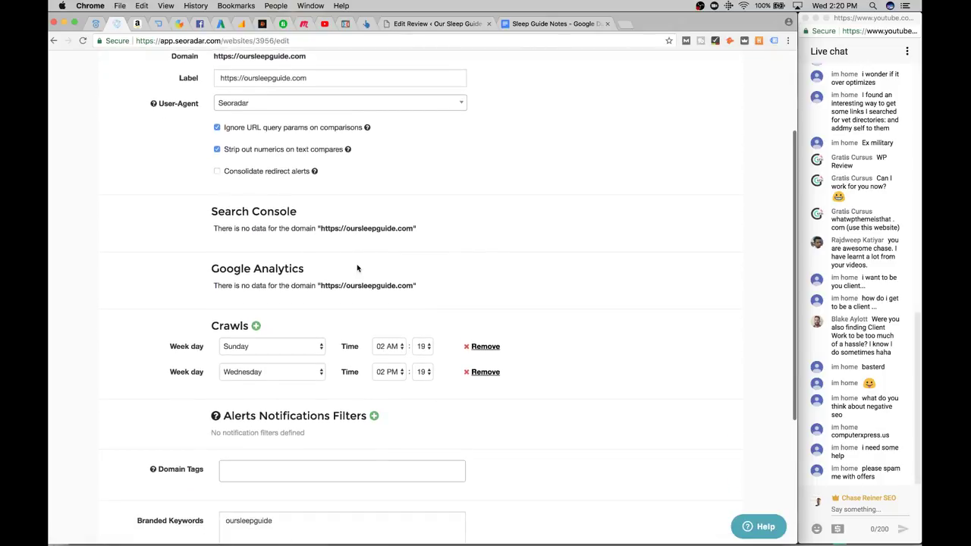
scroll(358, 268, "up", 1)
double_click(351, 339)
scroll(468, 126, "up", 2)
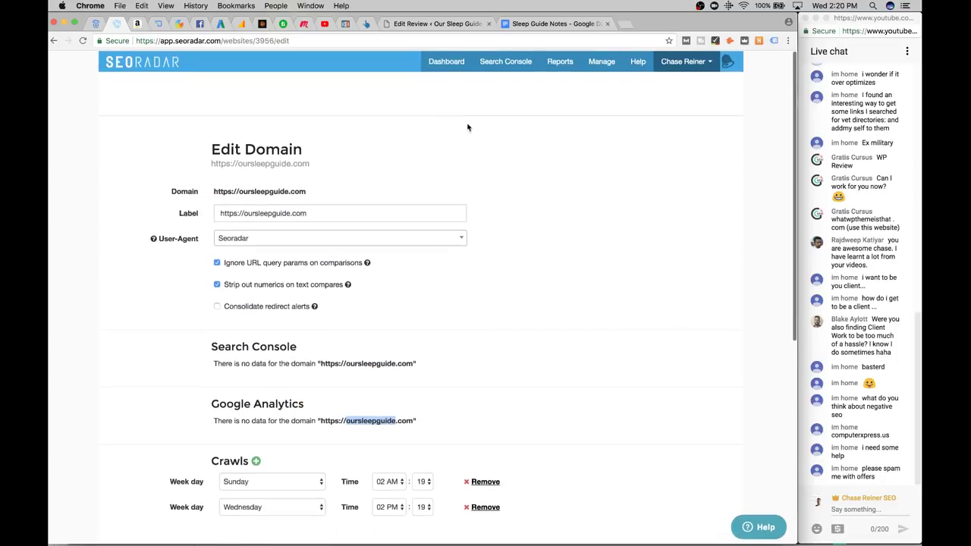
Open oursleepguide.com's overview from the Dashboard, dismiss the crawl notice, and try enabling Analytics
left_click(445, 60)
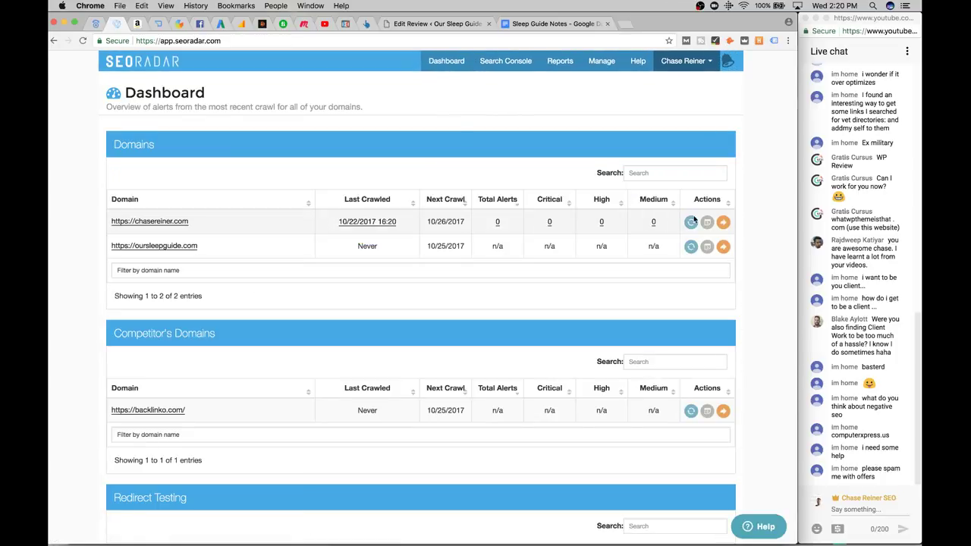
left_click(170, 246)
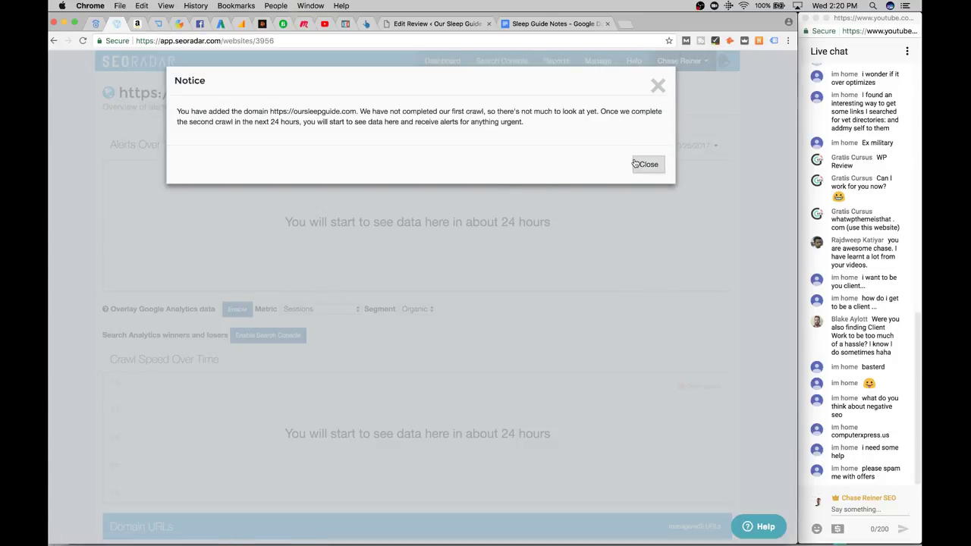
left_click(648, 164)
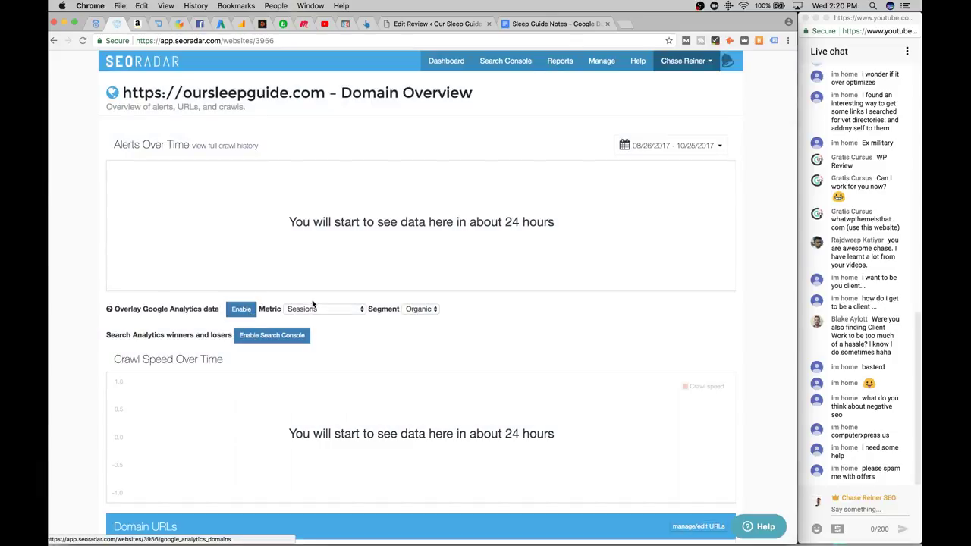
left_click(244, 308)
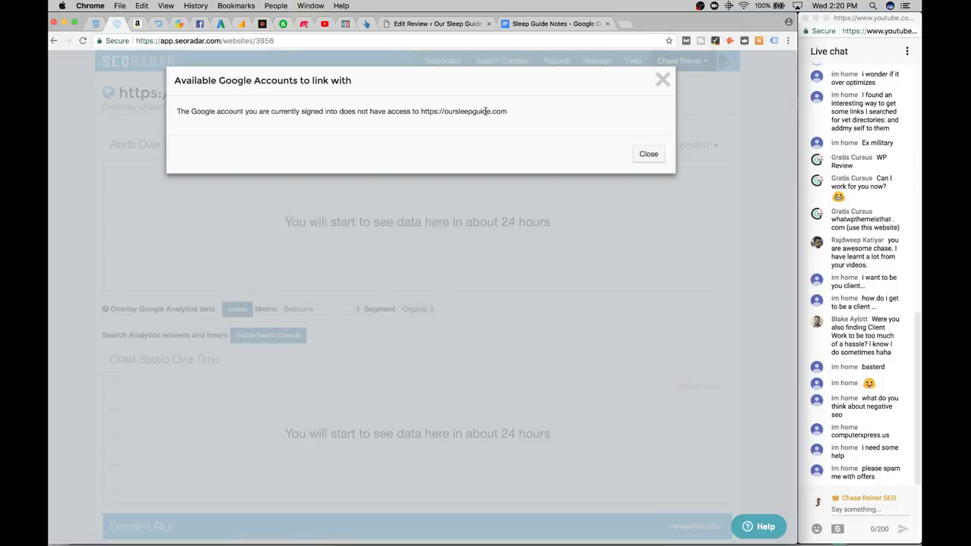
left_click(647, 154)
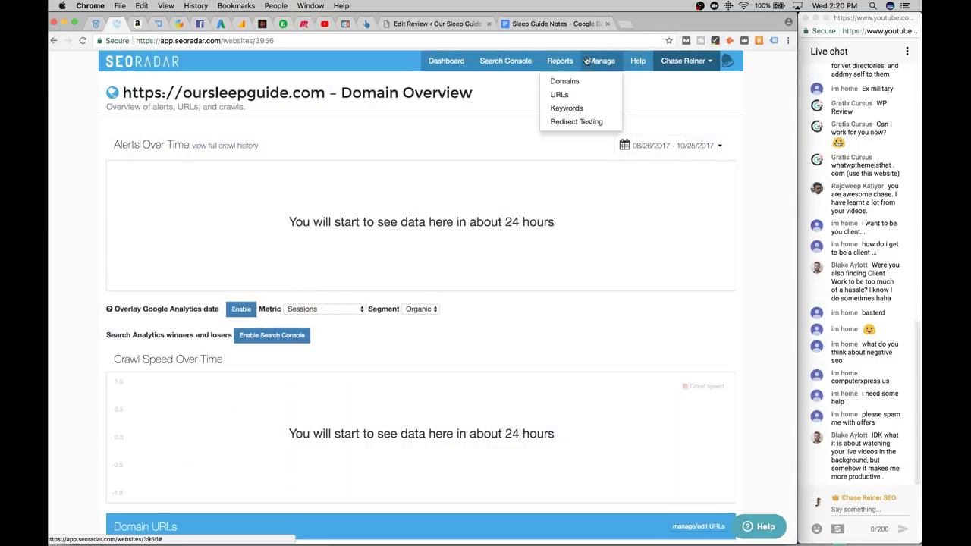
mouse_move(683, 62)
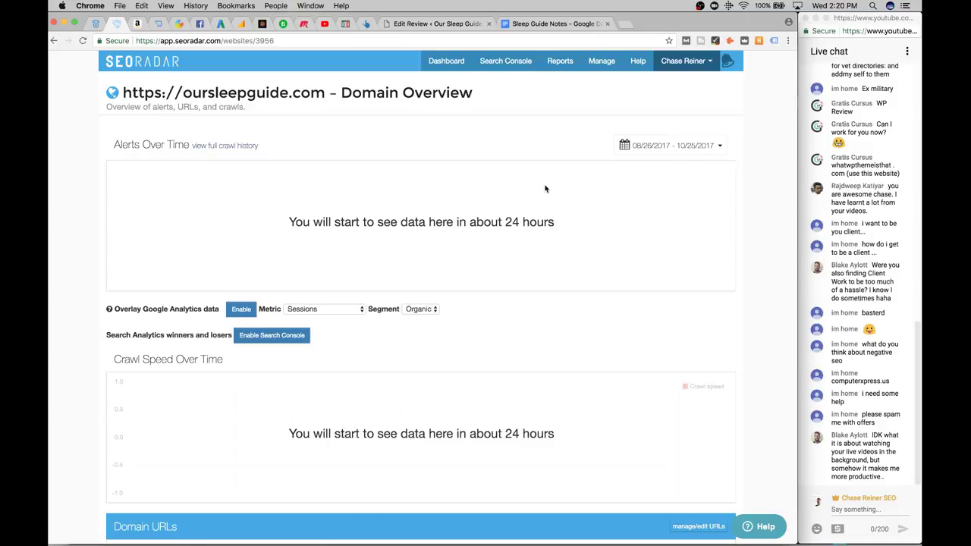
scroll(544, 189, "down", 5)
scroll(545, 188, "up", 5)
left_click(625, 24)
In Sleep Guide Notes, add a task after task 10 about adding sleep guide analytics and search console to SEO Radar
left_click(726, 24)
left_click(554, 24)
scroll(346, 318, "down", 5)
scroll(342, 343, "down", 5)
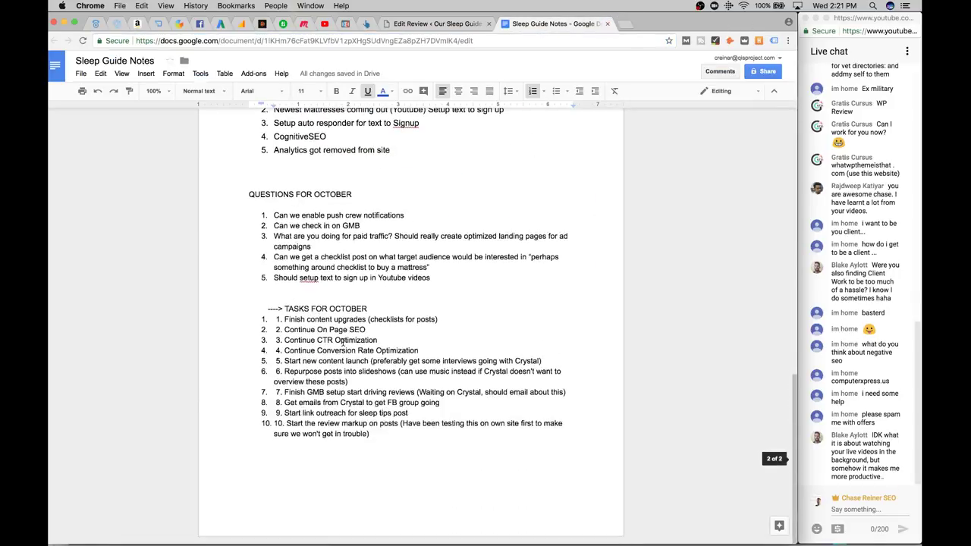
left_click(408, 429)
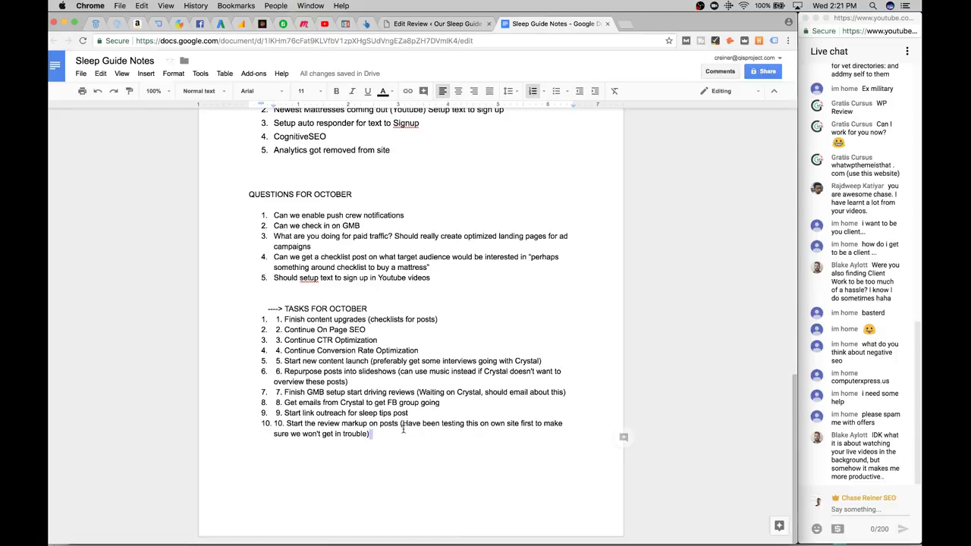
key("Return")
type("Add sle")
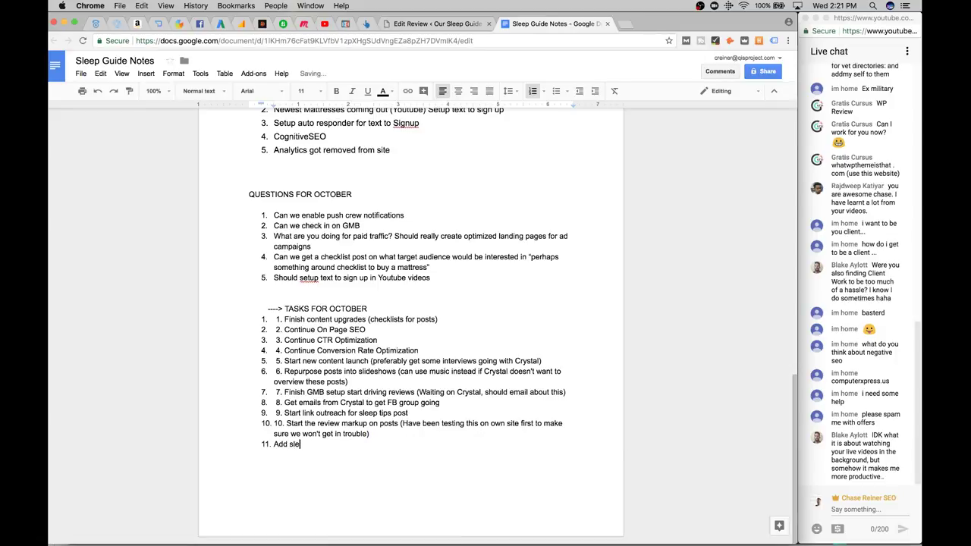
type("ep guide analytics and search conso")
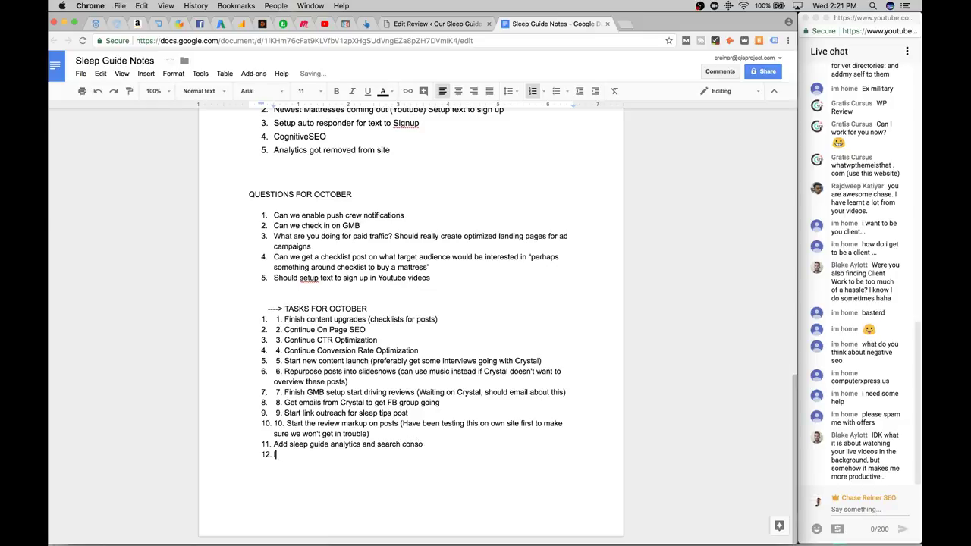
type("le to SEO radar")
Remove the automatic list numbering from tasks 1–10 and the new analytics task
left_click_drag(274, 423, 272, 434)
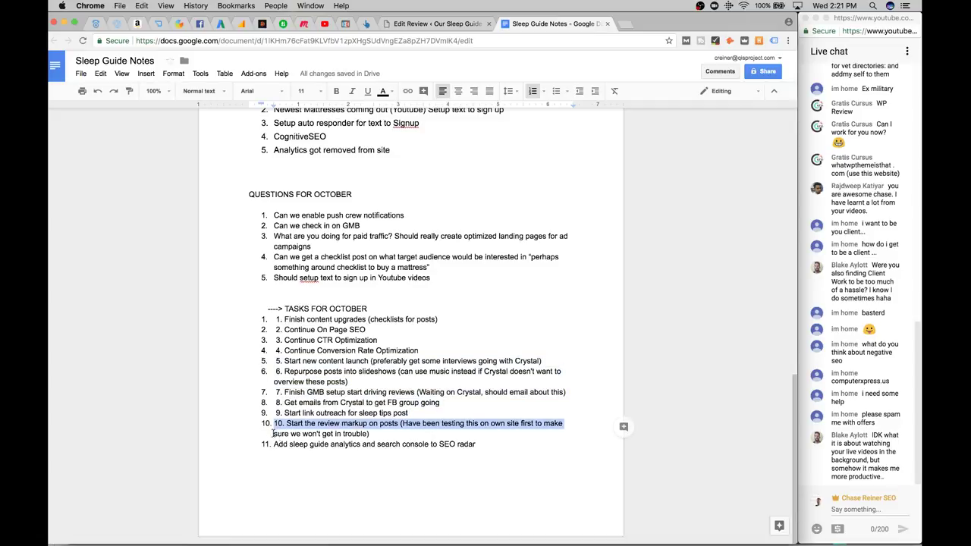
left_click(265, 424)
key("BackSpace")
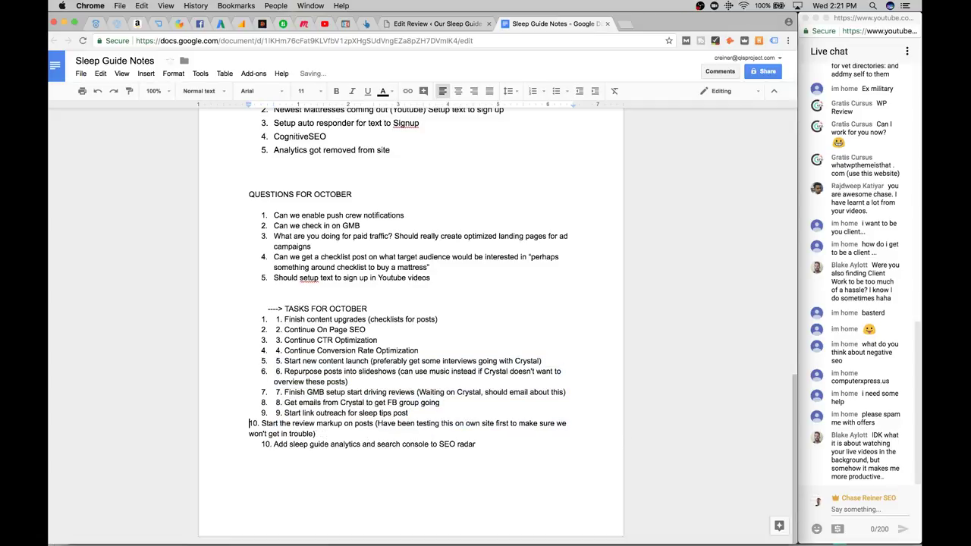
left_click(274, 413)
key("BackSpace")
left_click(274, 403)
key("BackSpace")
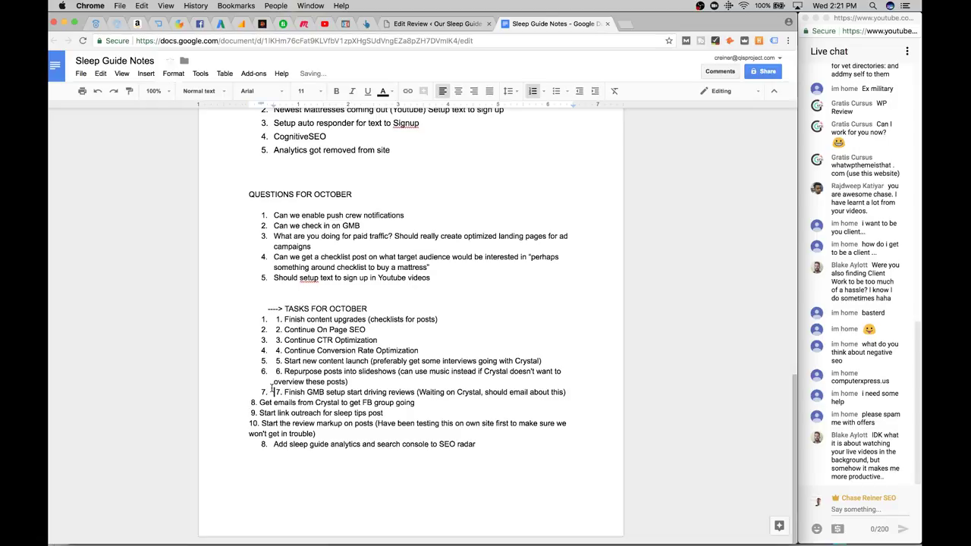
left_click(271, 392)
key("BackSpace")
left_click(270, 372)
key("BackSpace")
left_click(271, 362)
key("BackSpace")
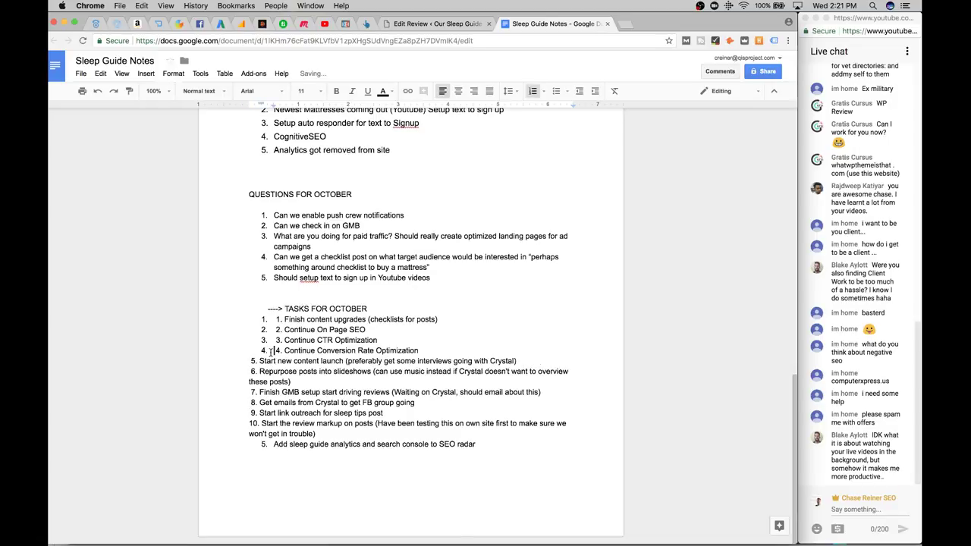
left_click(271, 350)
key("BackSpace")
left_click(270, 341)
key("BackSpace")
left_click(272, 331)
key("BackSpace")
left_click(273, 320)
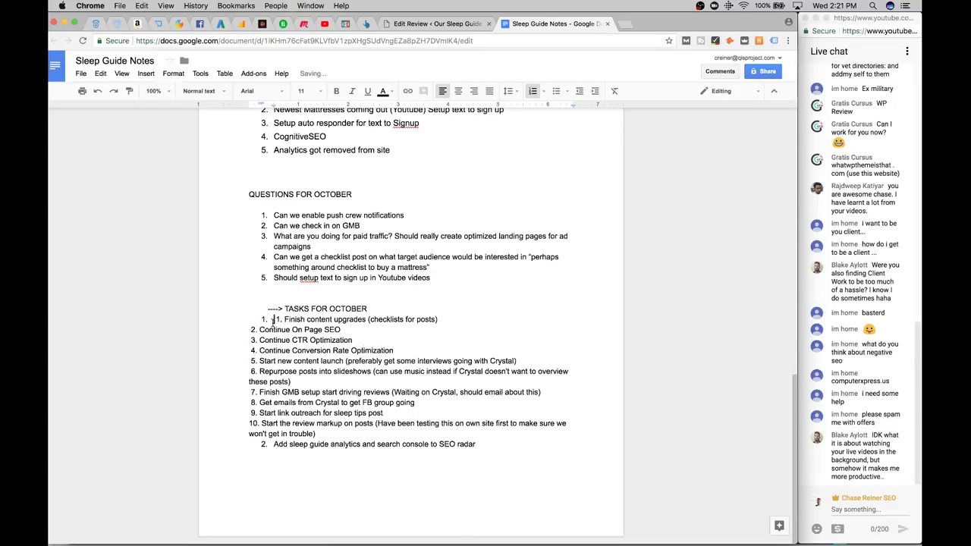
key("BackSpace")
left_click(275, 444)
key("BackSpace")
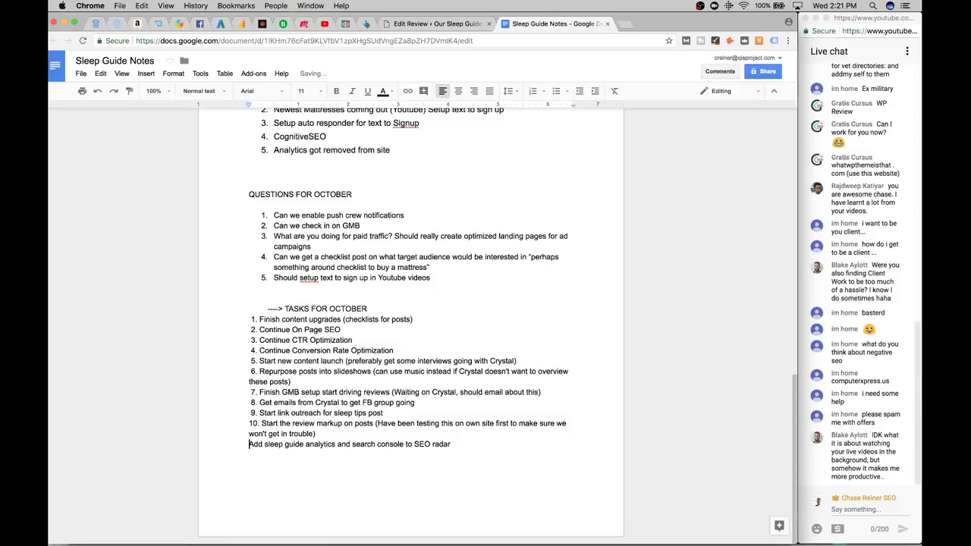
Number the analytics task '11.' and add task 12 about getting the video up from the slideshow
key("Return")
key("BackSpace")
type("11.")
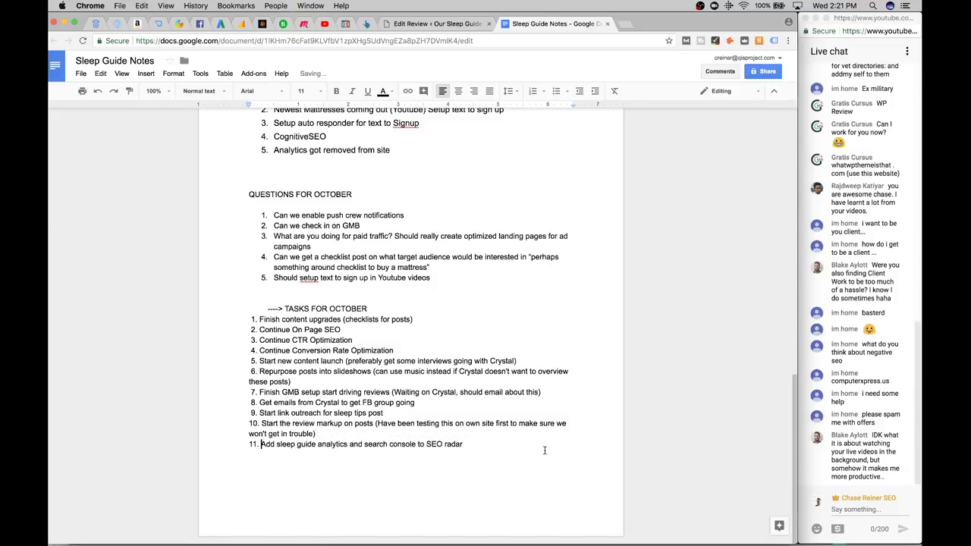
left_click(545, 448)
key("Return")
type("12. Get the video u")
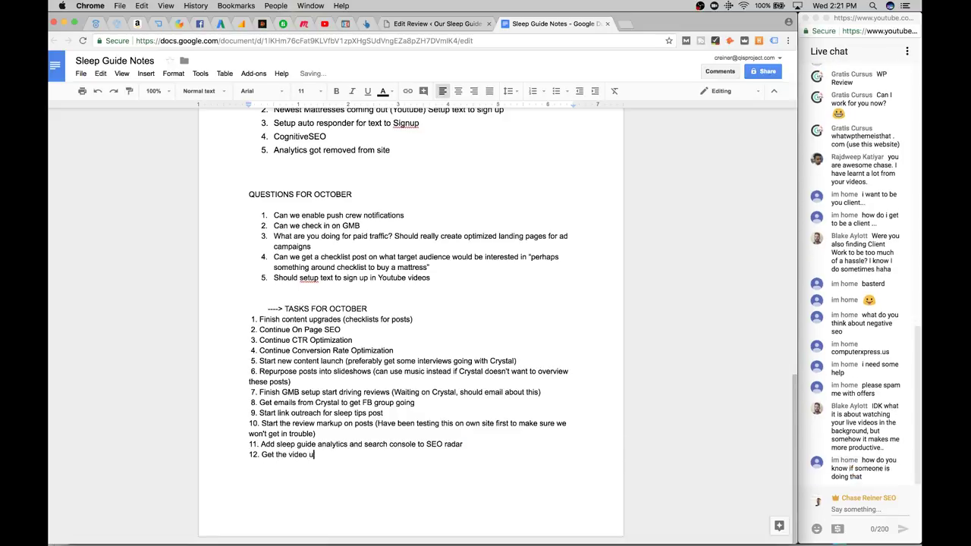
type("p from transcript")
key("BackSpace")
key("BackSpace")
key("BackSpace")
key("BackSpace")
key("BackSpace")
key("BackSpace")
key("BackSpace")
key("BackSpace")
key("BackSpace")
key("BackSpace")
key("BackSpace")
key("BackSpace")
key("BackSpace")
key("BackSpace")
type("slideshow made off fiver")
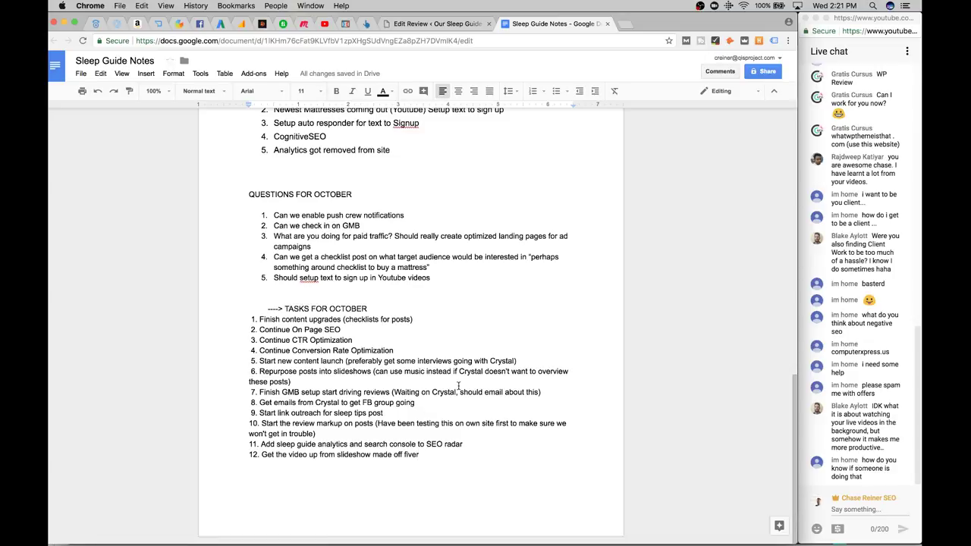
Start a new empty item '13.' below task 12
key("Return")
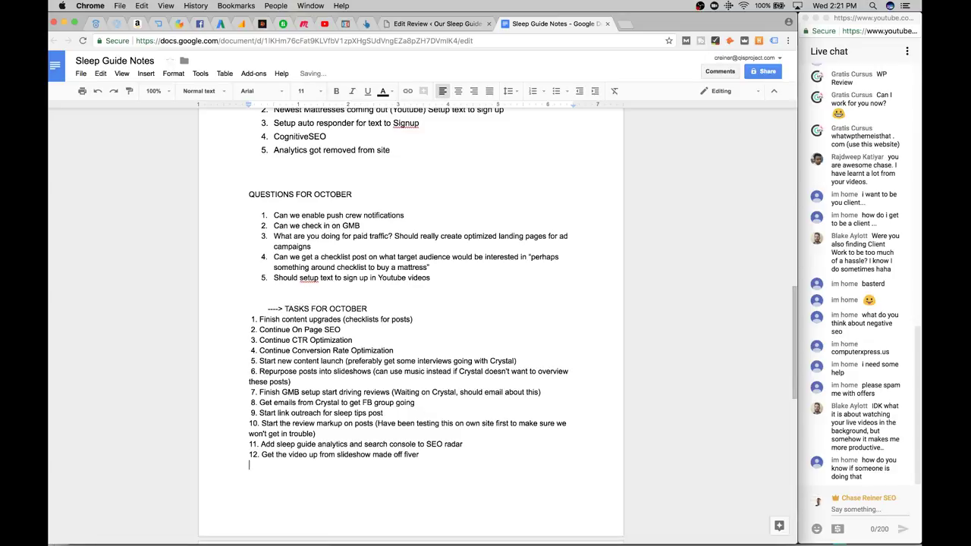
key("BackSpace")
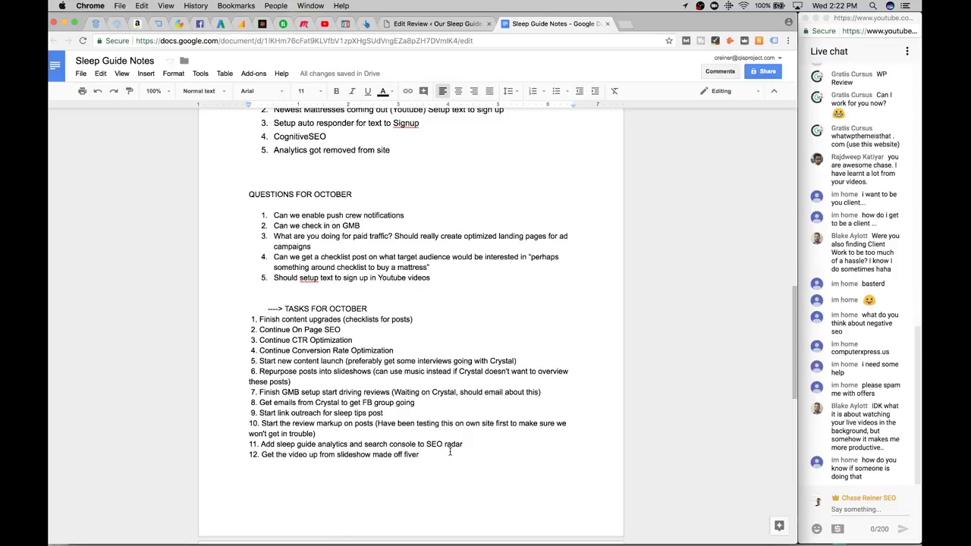
key("Return")
type("Qe.")
key("BackSpace")
key("BackSpace")
type("13.")
Switch to the Puffy review editor after briefly checking the Ahrefs, chasereiner.com and Sleep Guide Notes tabs
left_click(413, 23)
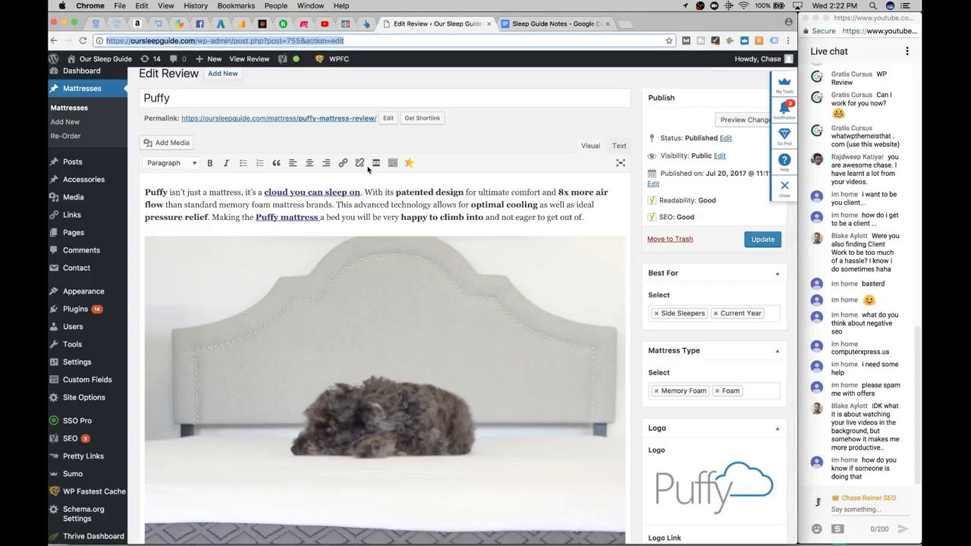
scroll(356, 151, "down", 1)
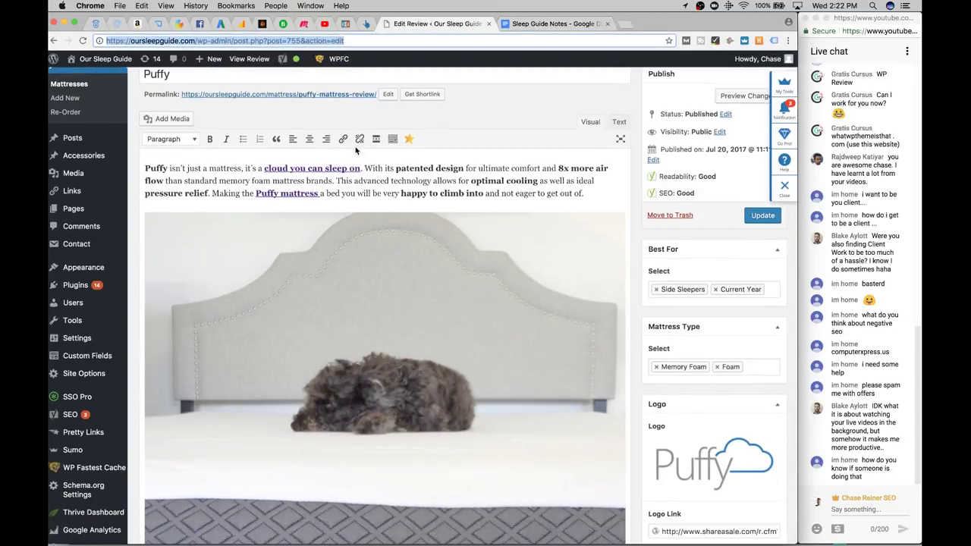
left_click(367, 25)
left_click(436, 23)
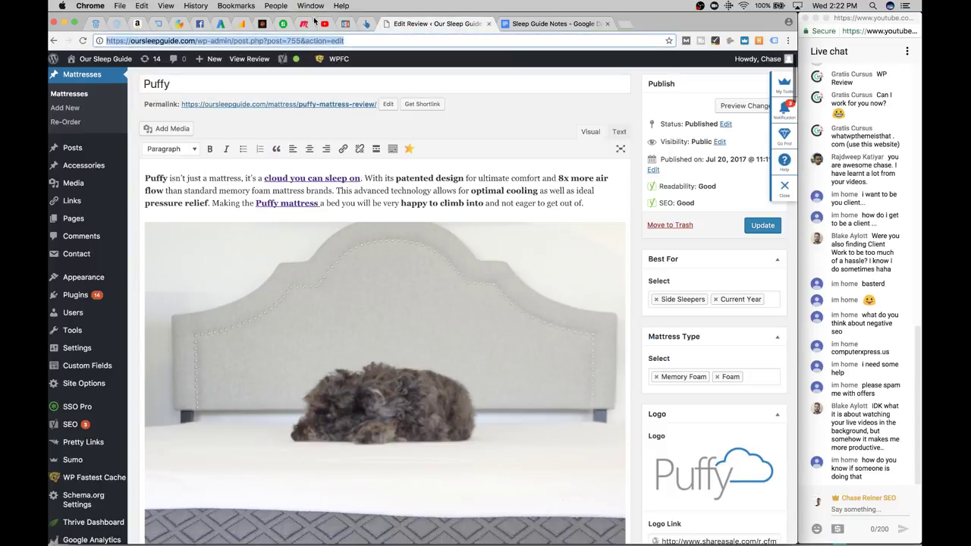
left_click(262, 24)
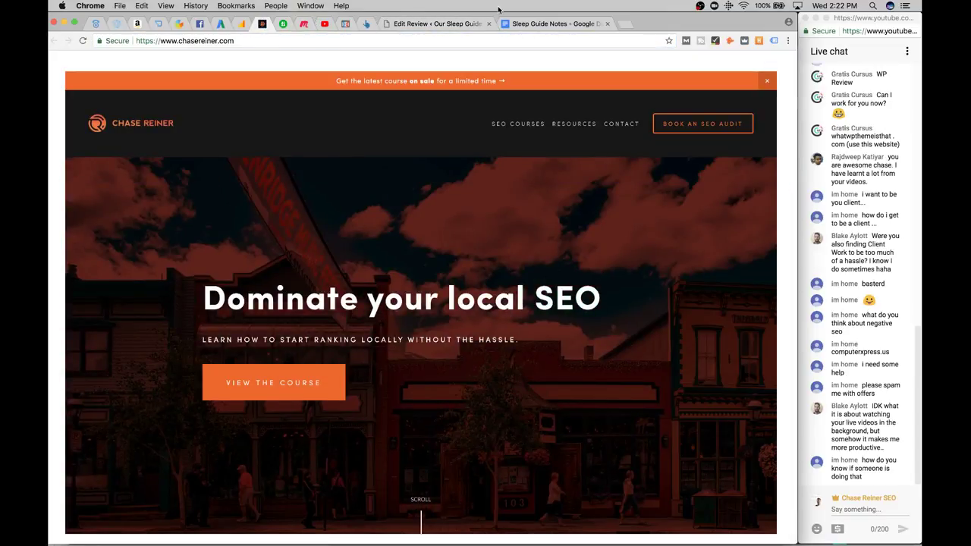
left_click(554, 23)
left_click(437, 23)
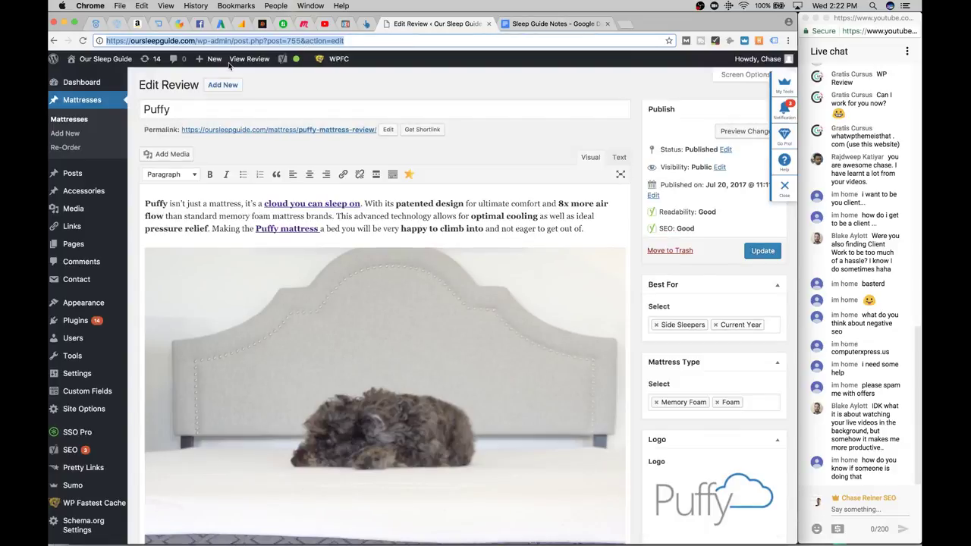
Scroll the Puffy review's post content past Yoast SEO down to Mattress Review Settings
scroll(287, 218, "down", 3)
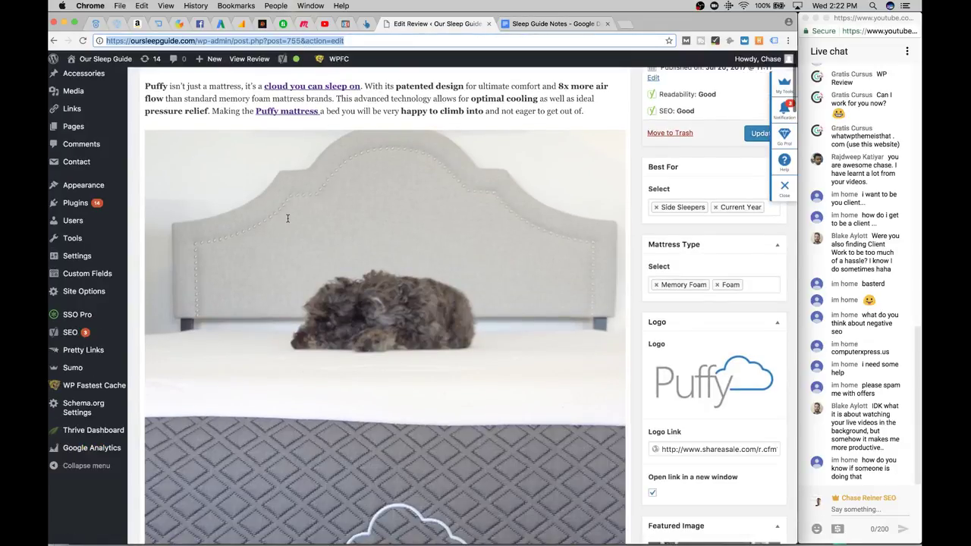
scroll(288, 218, "down", 1)
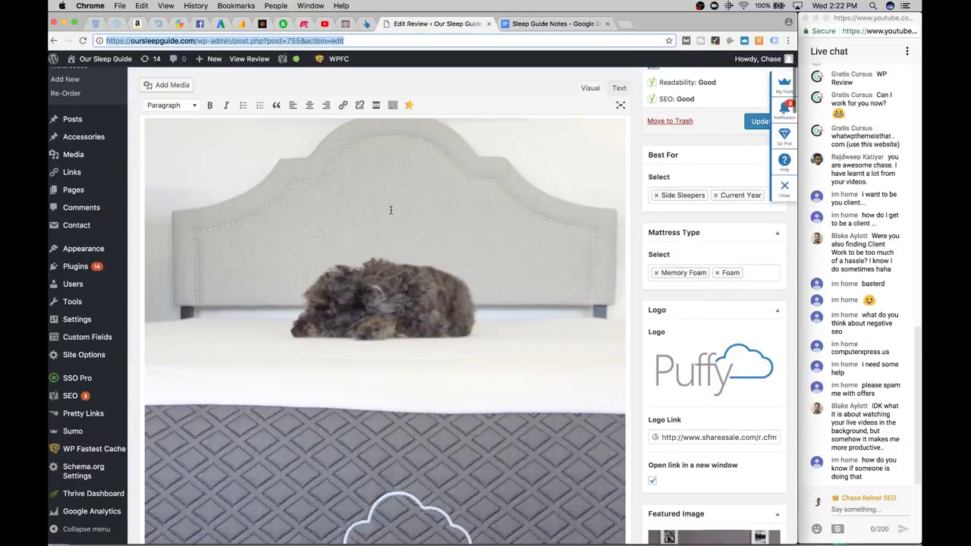
scroll(390, 211, "down", 2)
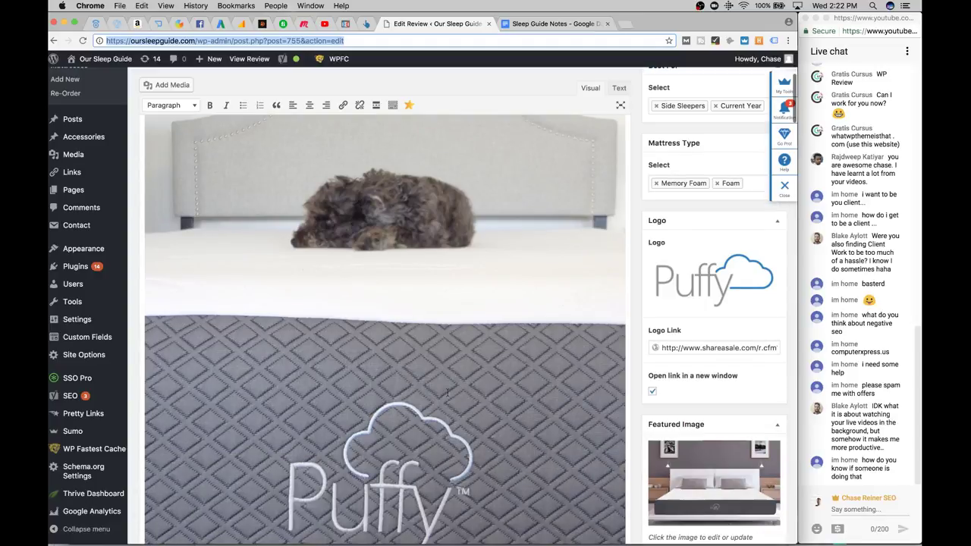
scroll(447, 392, "down", 2)
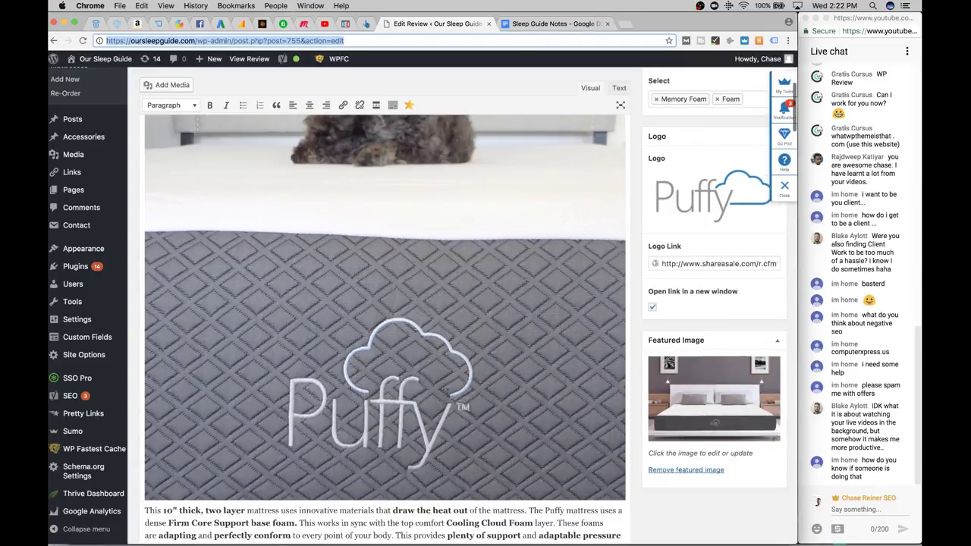
scroll(707, 386, "up", 1)
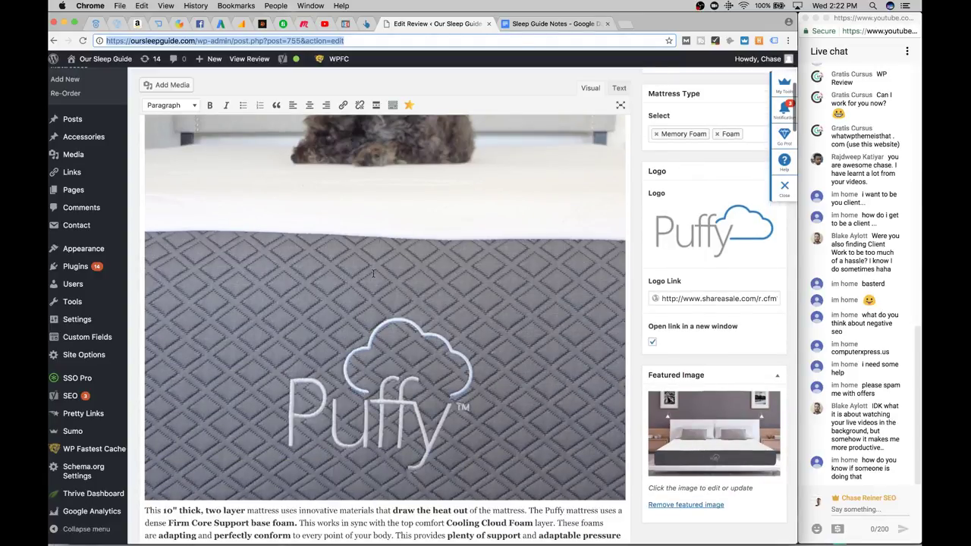
scroll(373, 275, "down", 3)
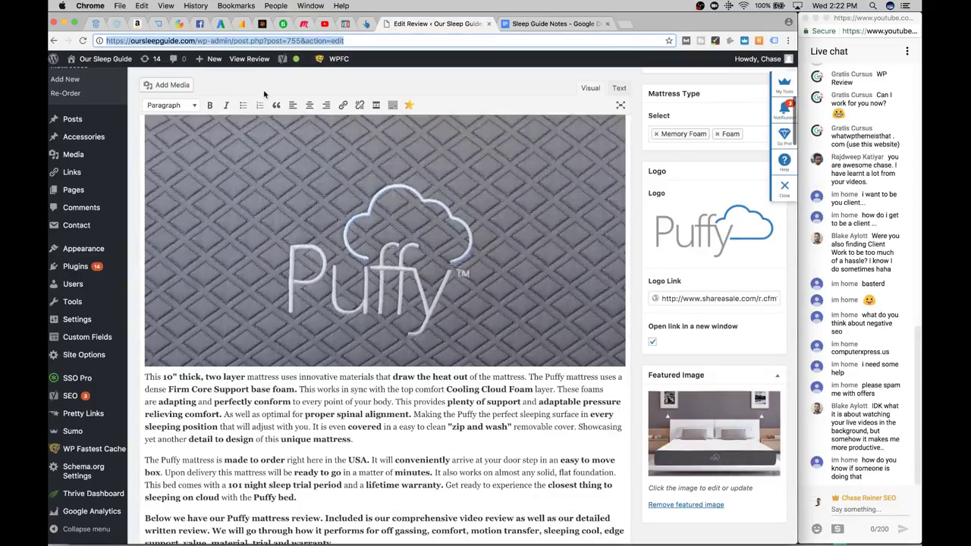
scroll(418, 519, "down", 4)
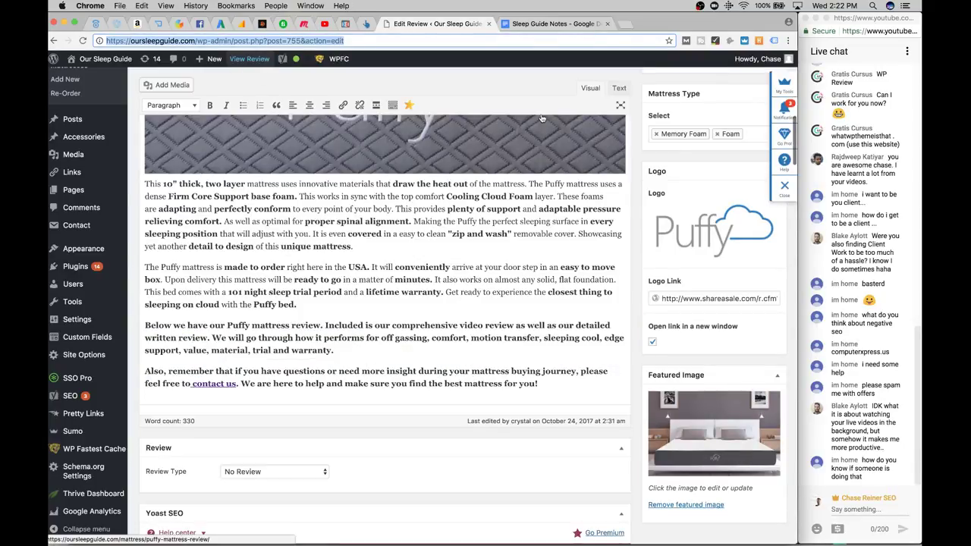
scroll(432, 227, "down", 1)
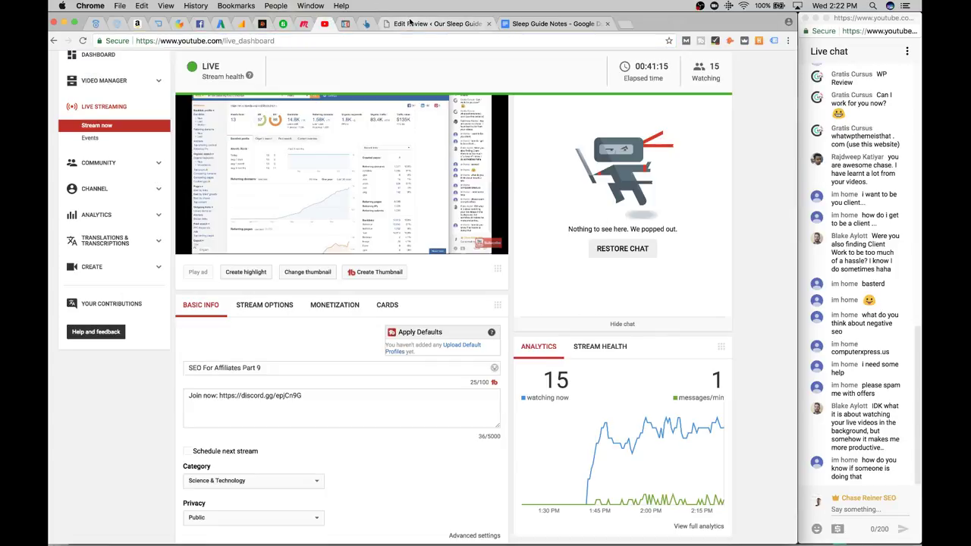
scroll(793, 134, "down", 3)
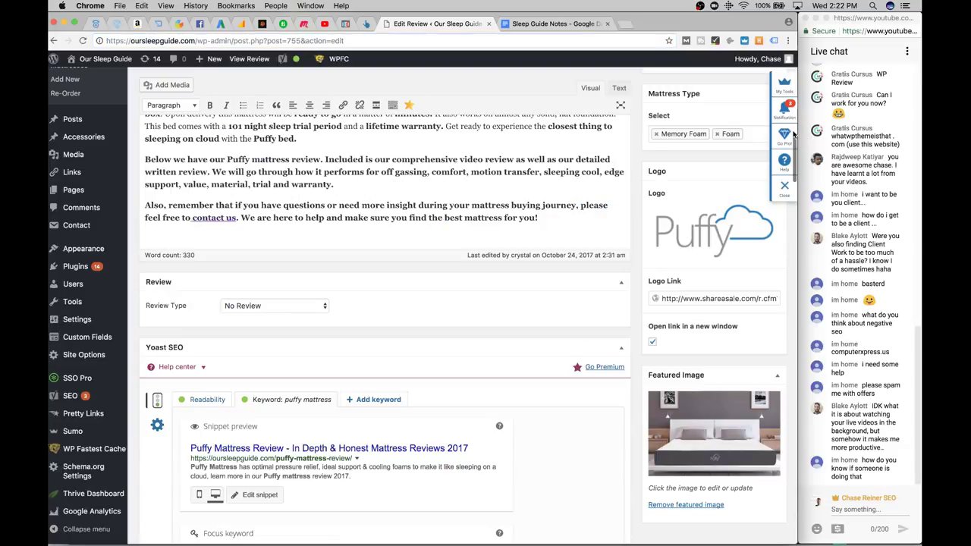
left_click_drag(795, 150, 795, 163)
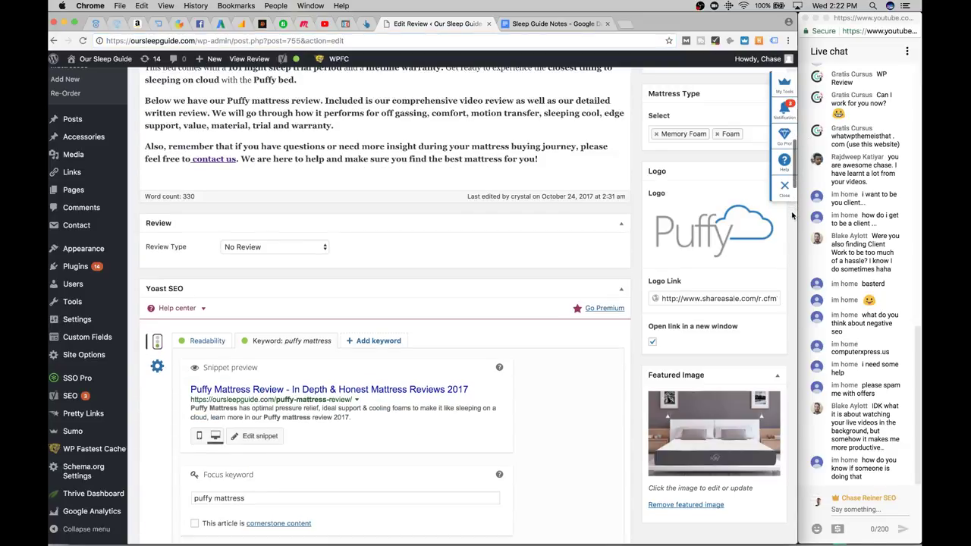
scroll(793, 216, "down", 5)
scroll(472, 267, "down", 2)
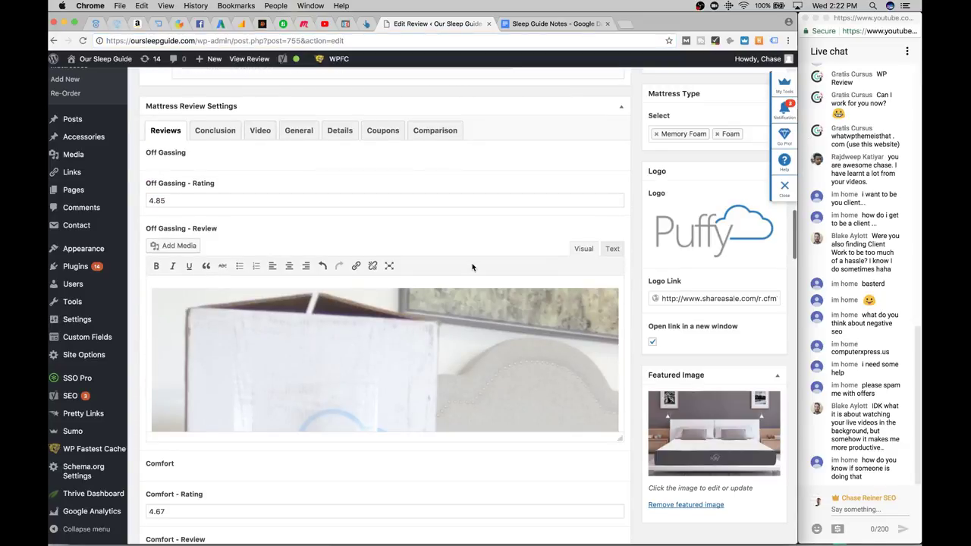
Review the Puffy ratings down to Social and Search Optimization, then go back to Sleep Guide Notes
scroll(321, 208, "down", 1)
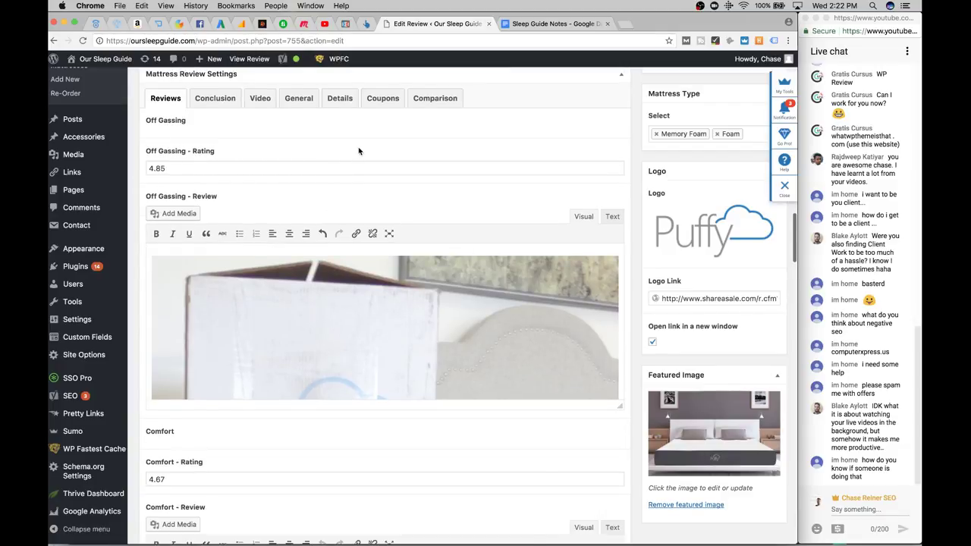
scroll(360, 151, "down", 3)
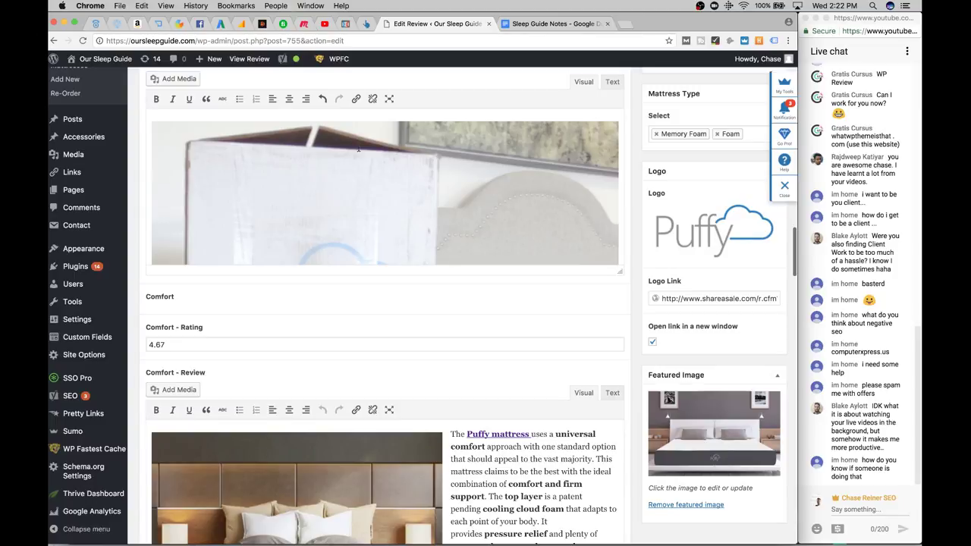
scroll(428, 292, "down", 8)
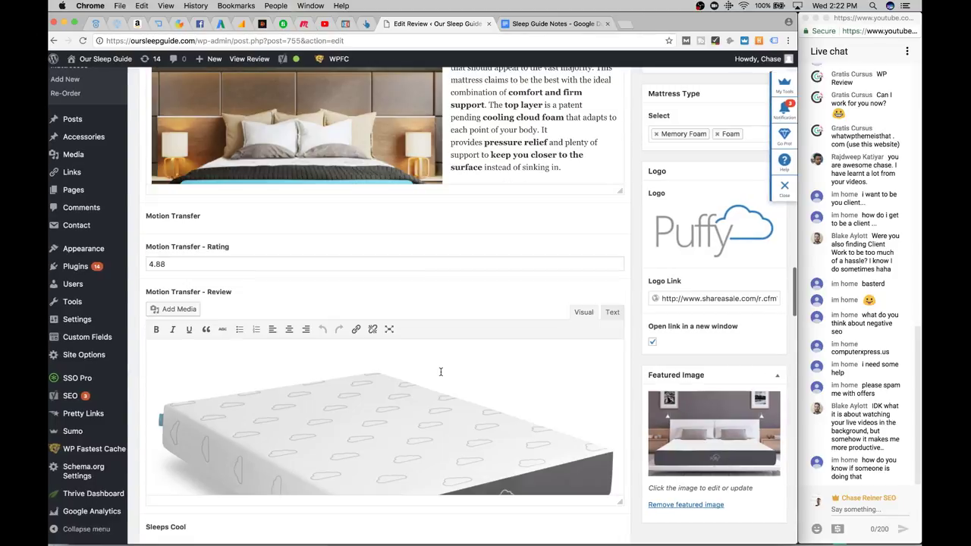
scroll(452, 189, "down", 6)
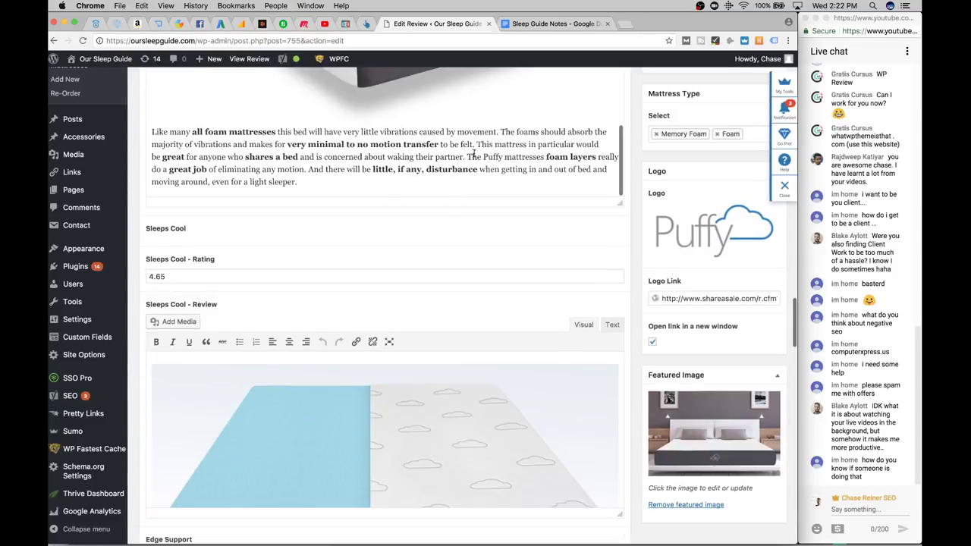
scroll(537, 239, "down", 17)
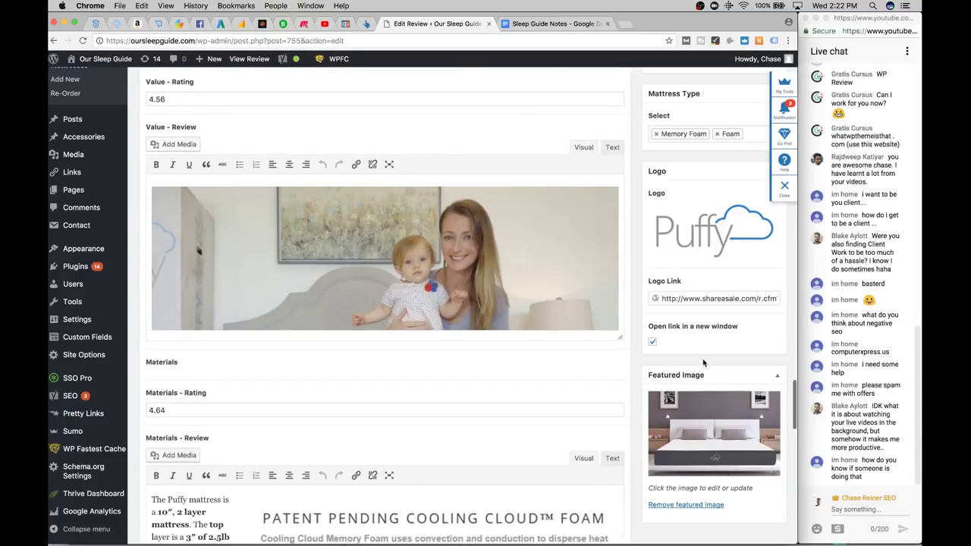
scroll(702, 355, "down", 12)
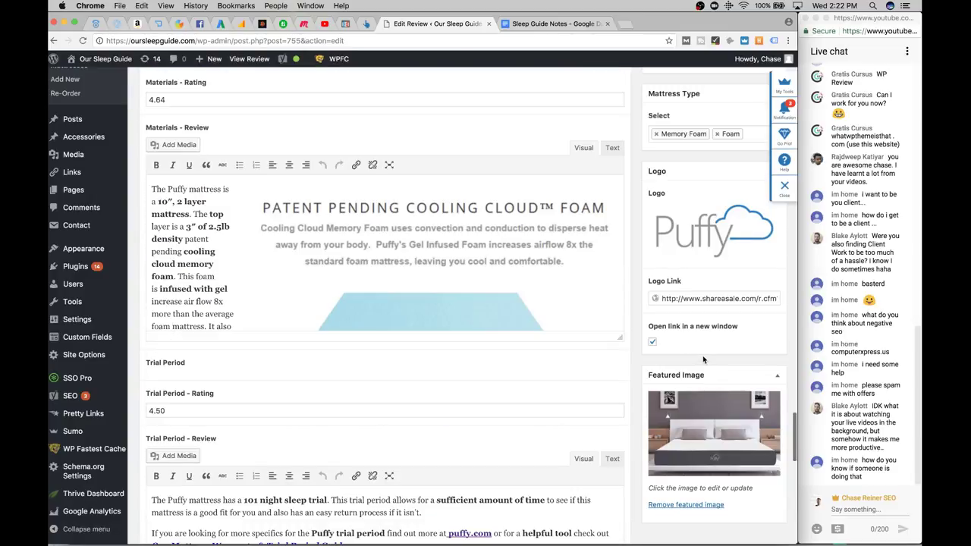
scroll(703, 355, "down", 4)
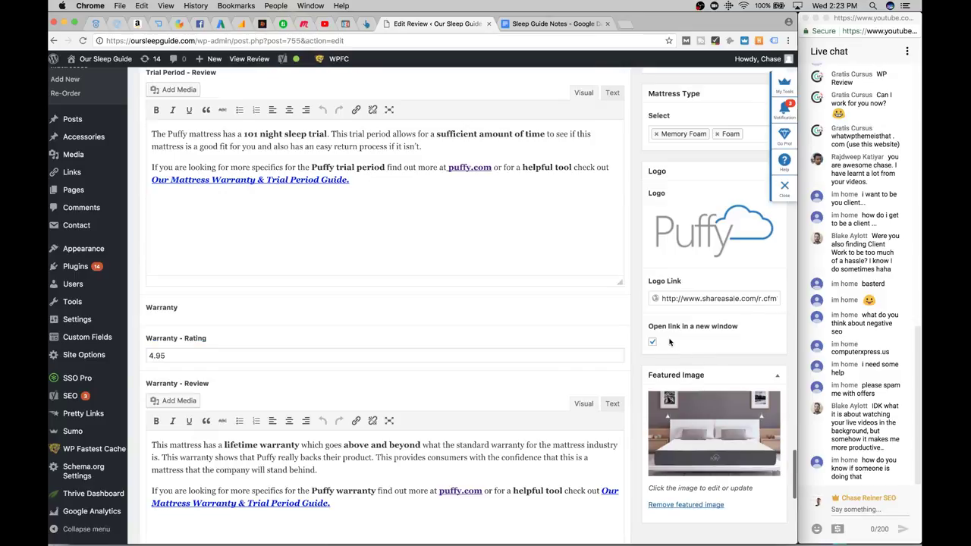
scroll(670, 343, "down", 4)
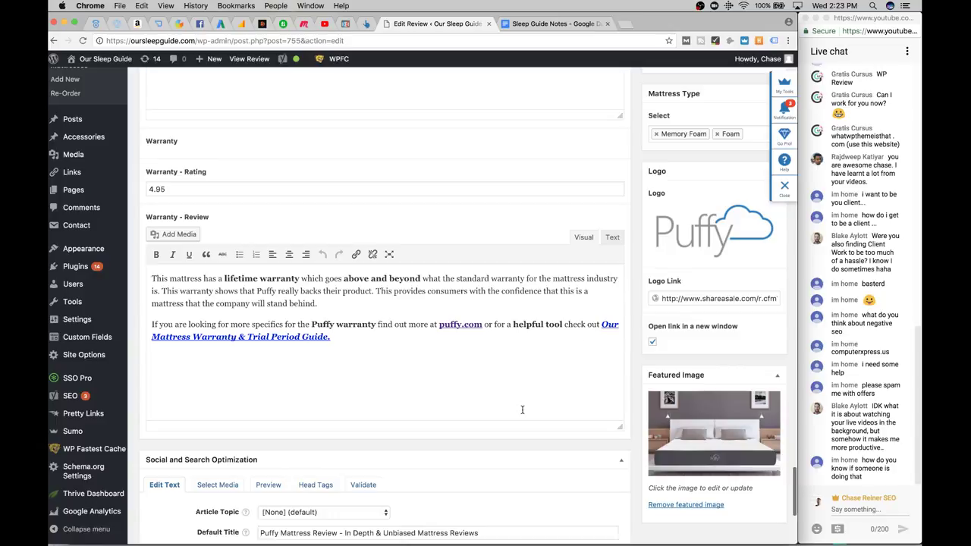
scroll(454, 123, "down", 2)
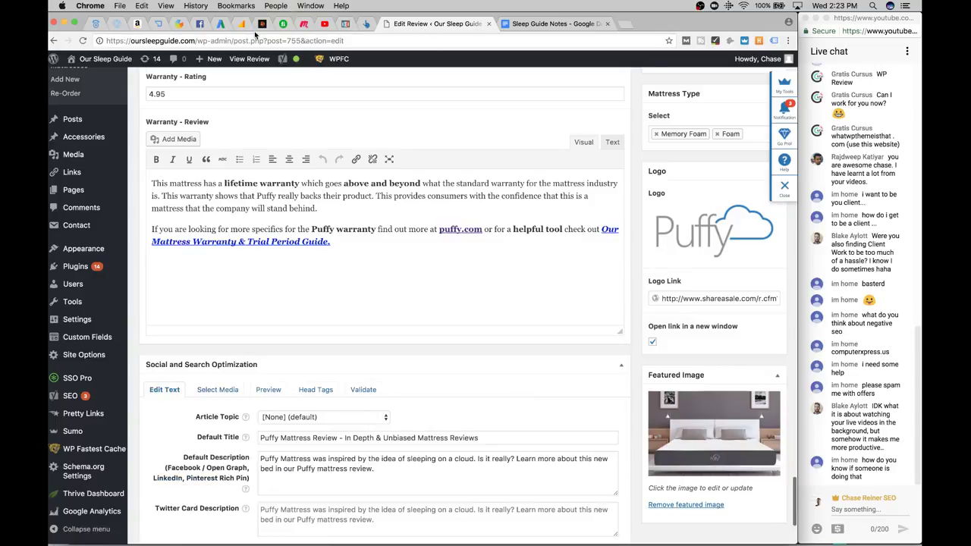
scroll(425, 30, "down", 3)
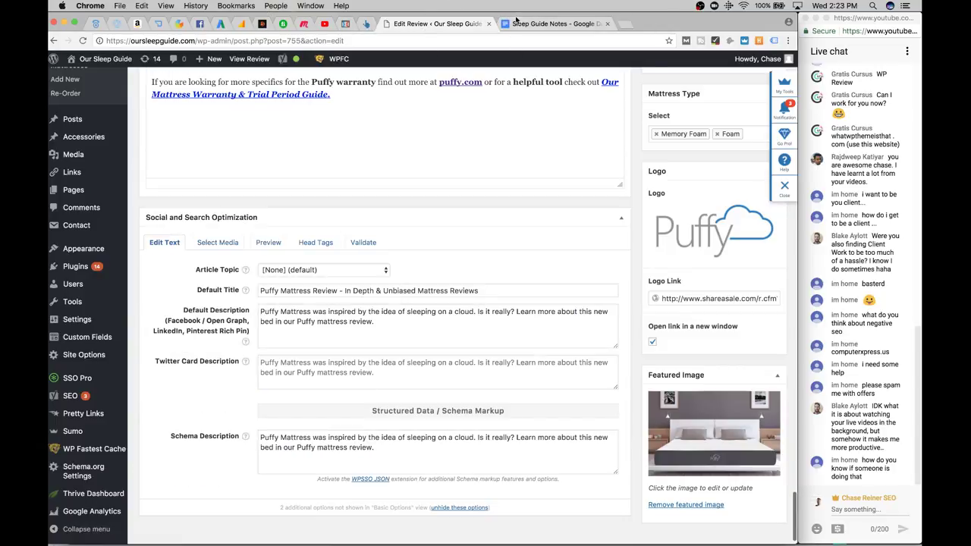
left_click(516, 23)
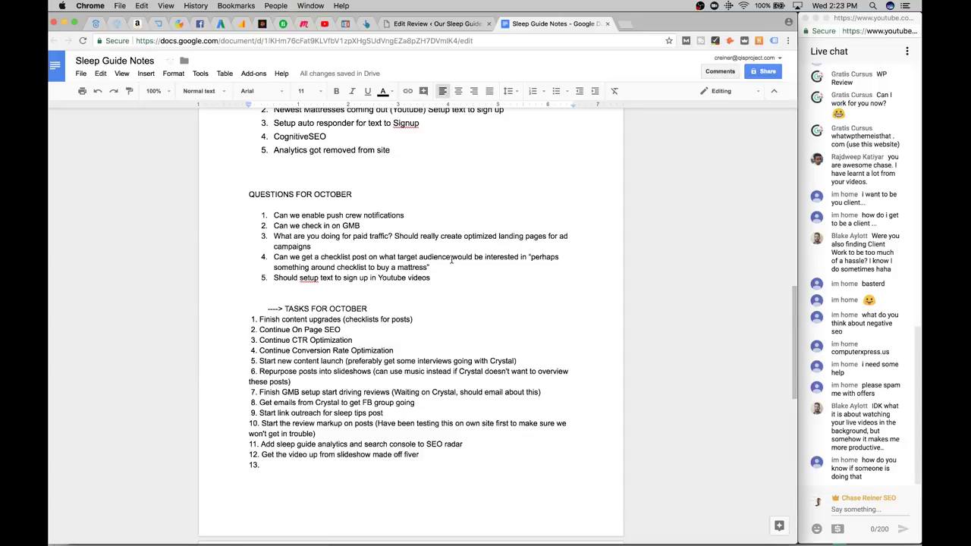
Add a sixth October question about teaching a colleague review markup, and delete the empty item 13
left_click(620, 277)
key("Return")
type("Show cr")
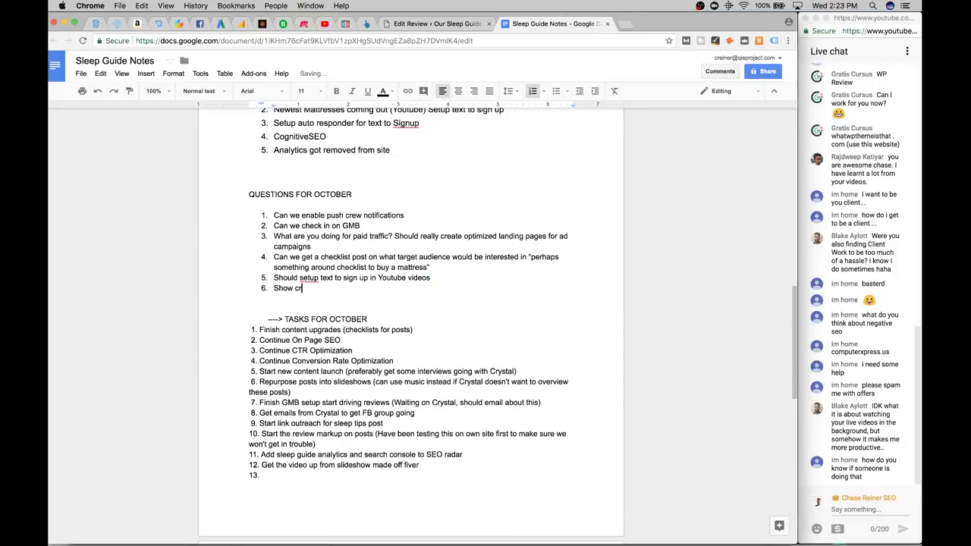
type(" Crystal how to use review markup")
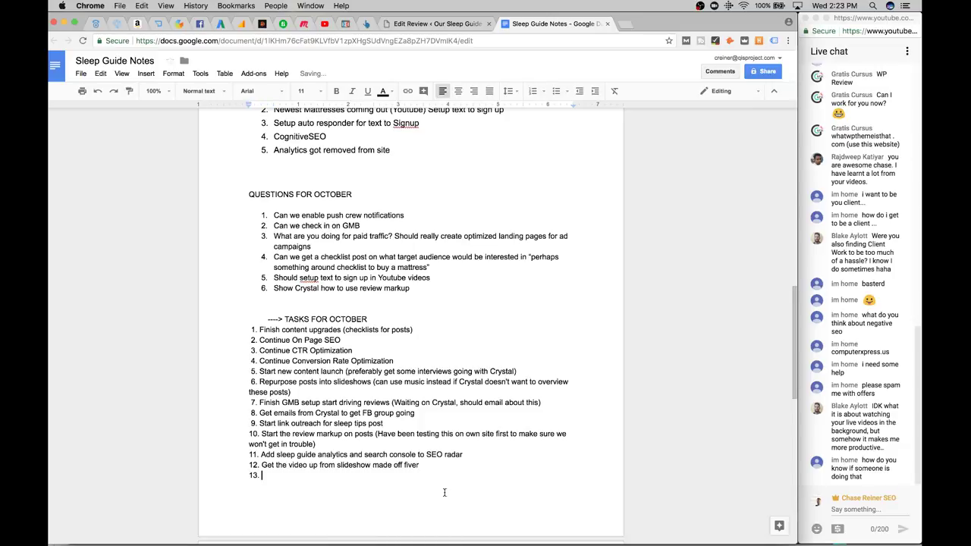
left_click_drag(262, 476, 238, 476)
key("BackSpace")
Load fiverr.com in a new browser tab
left_click(627, 24)
type("fiverr")
key("Return")
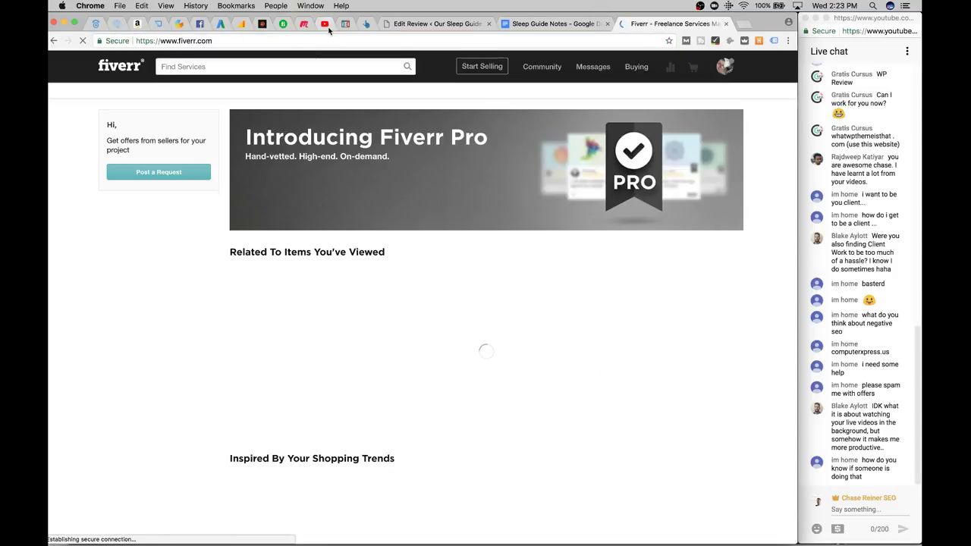
From the Fiverr profile and dashboard, reach Manage Orders showing seven orders awaiting review
left_click(325, 24)
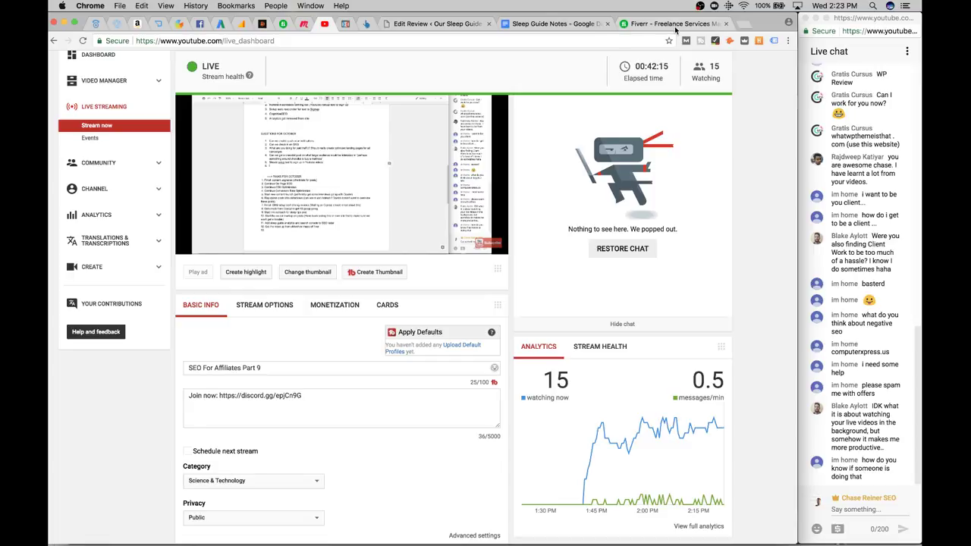
left_click(638, 23)
left_click(721, 67)
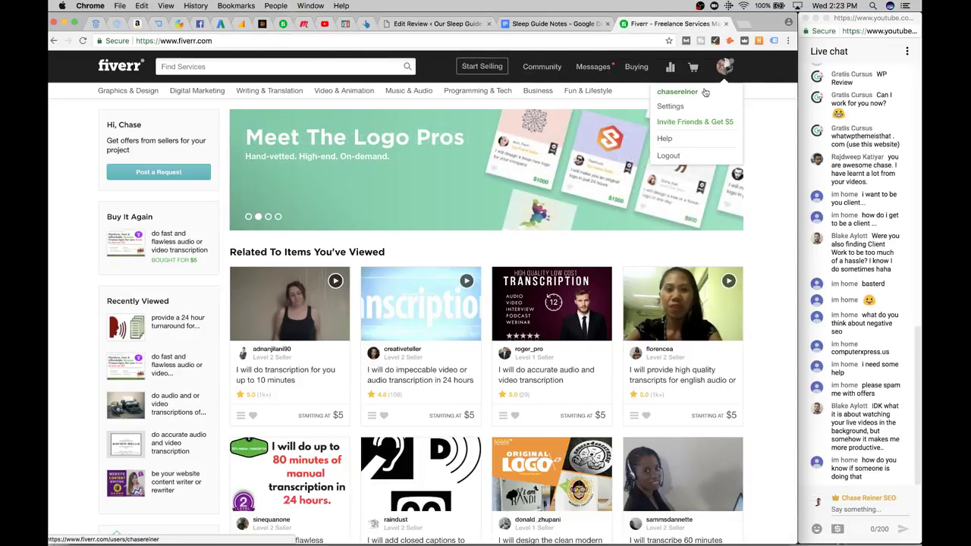
left_click(691, 91)
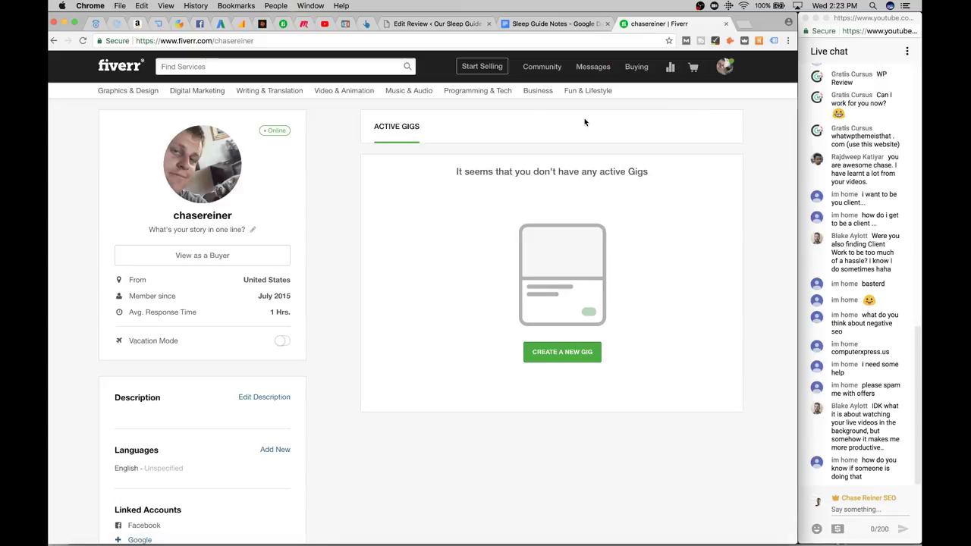
left_click(679, 67)
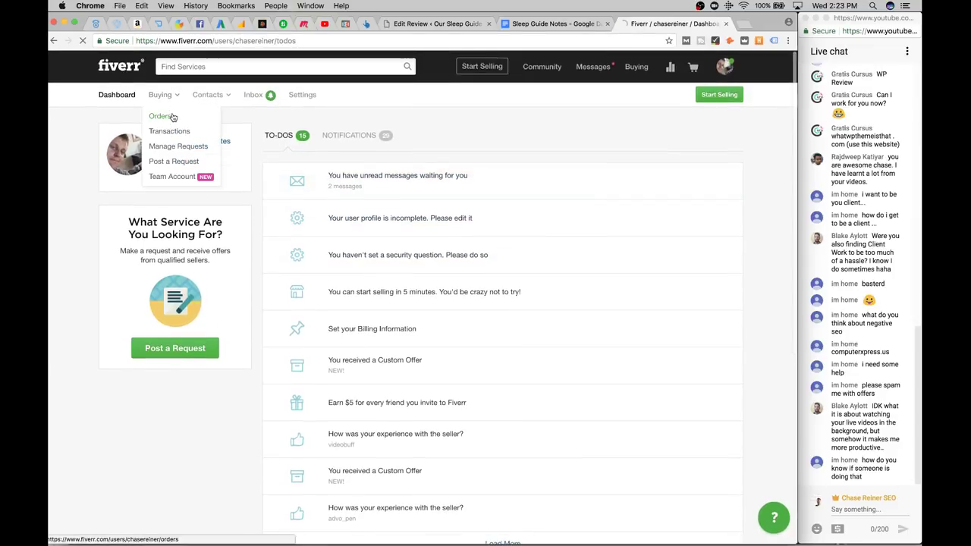
left_click(174, 117)
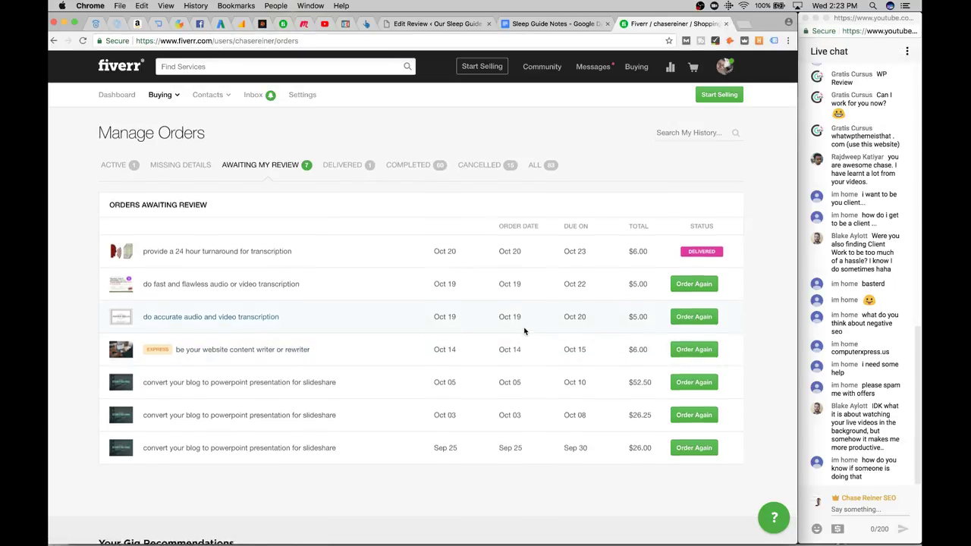
scroll(524, 333, "down", 1)
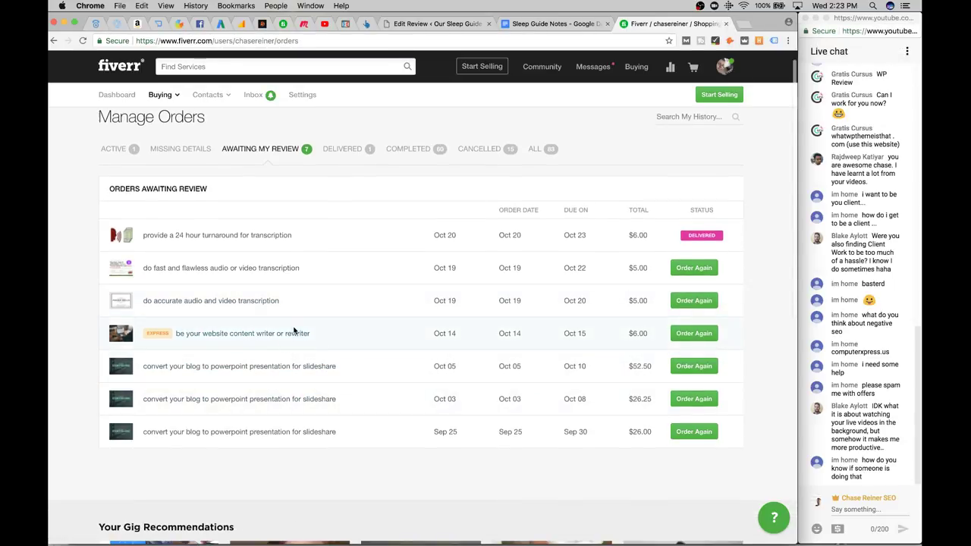
Open the Sep 25 slideshow order, download oursleepguide.pdf and look through its slides
left_click(275, 431)
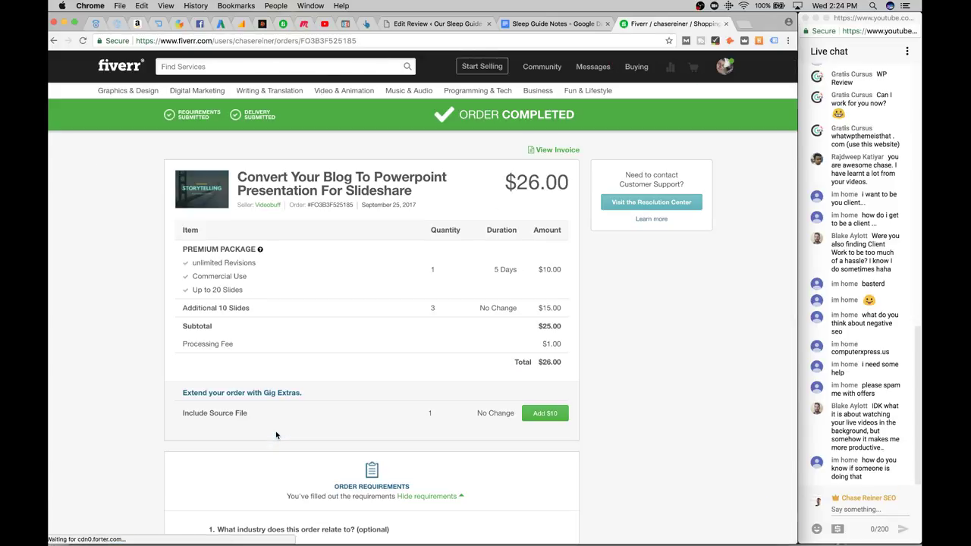
scroll(314, 410, "down", 10)
scroll(342, 341, "down", 5)
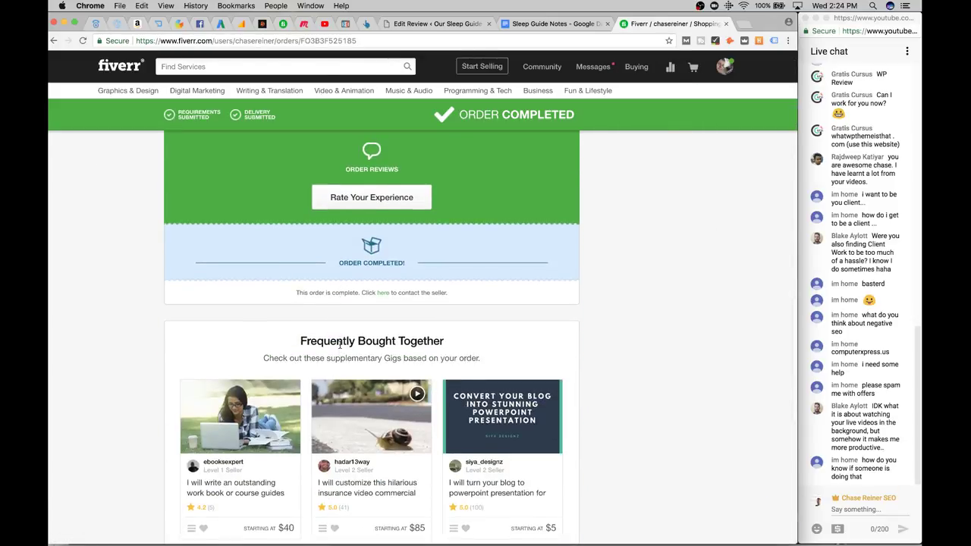
right_click(342, 343)
left_click(252, 318)
scroll(251, 321, "up", 5)
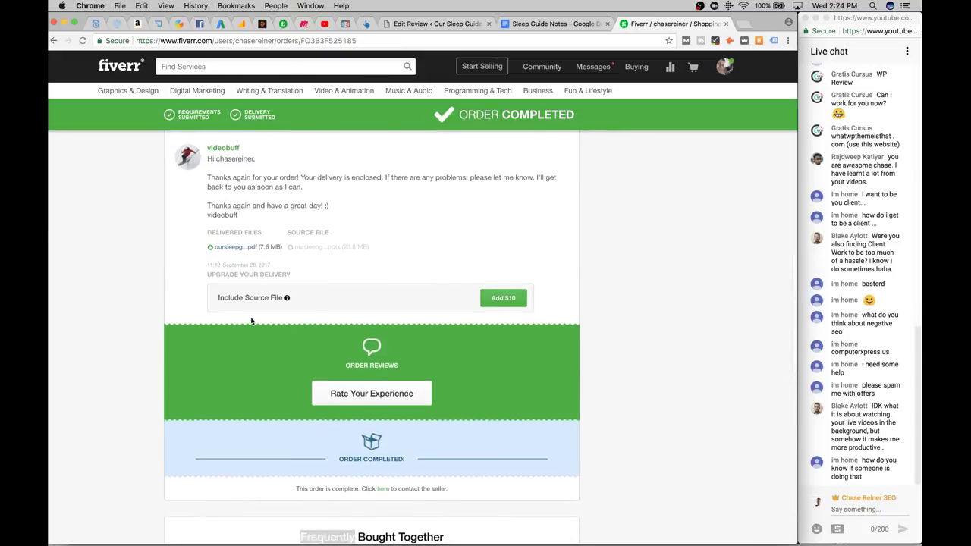
left_click(242, 264)
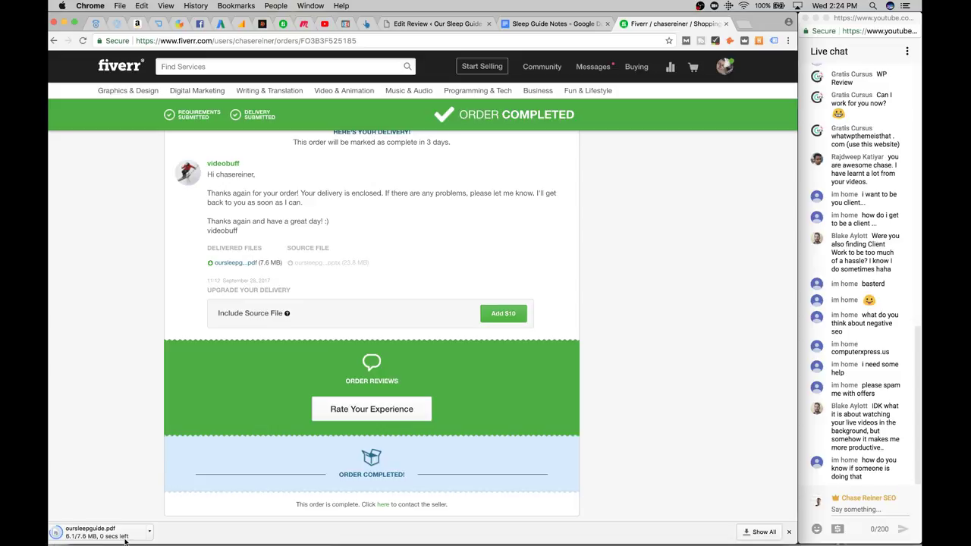
left_click(122, 534)
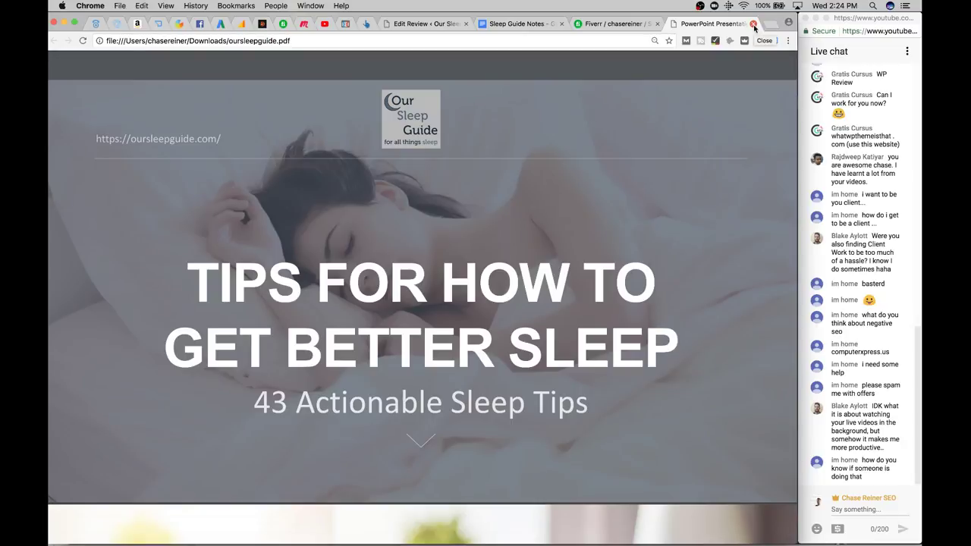
left_click(753, 25)
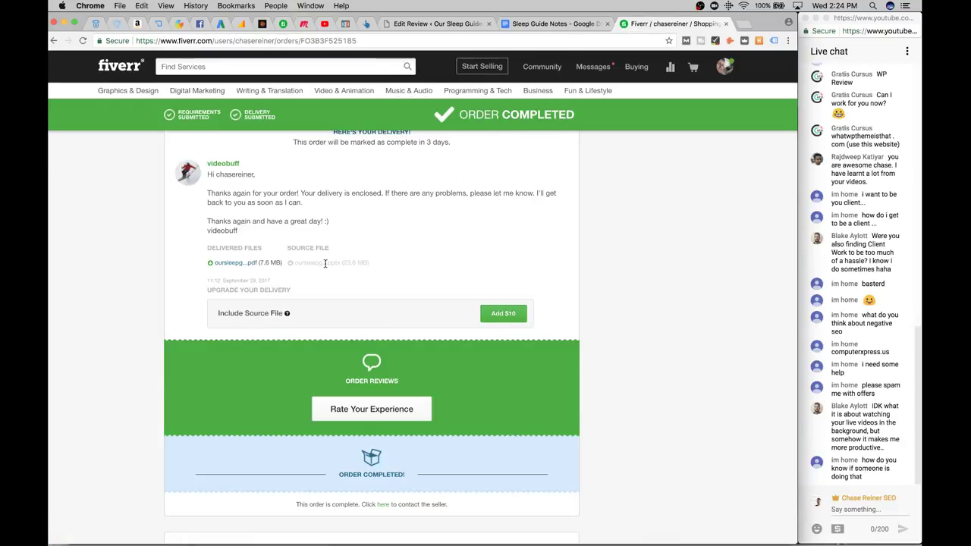
Check the delivered PDF link's context menu options without choosing any
right_click(249, 264)
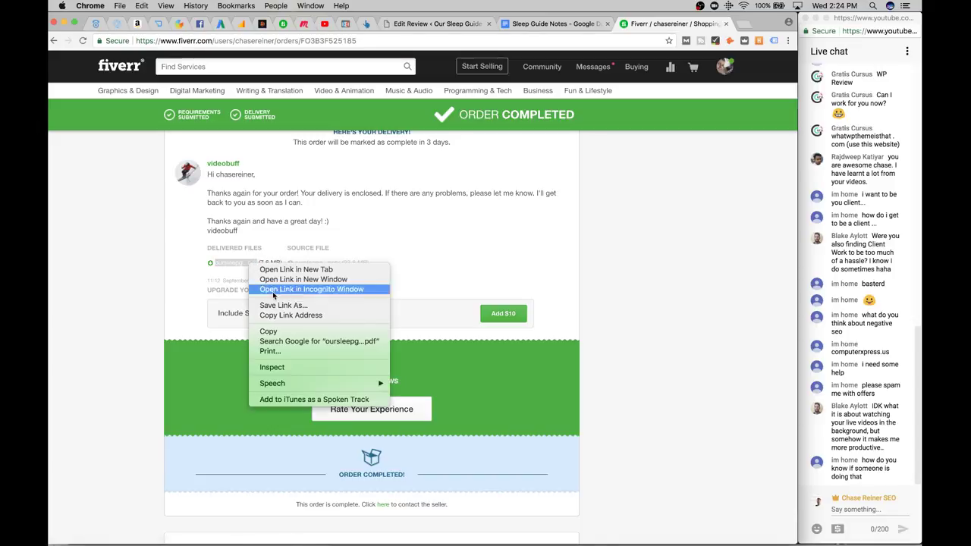
left_click(447, 246)
right_click(247, 263)
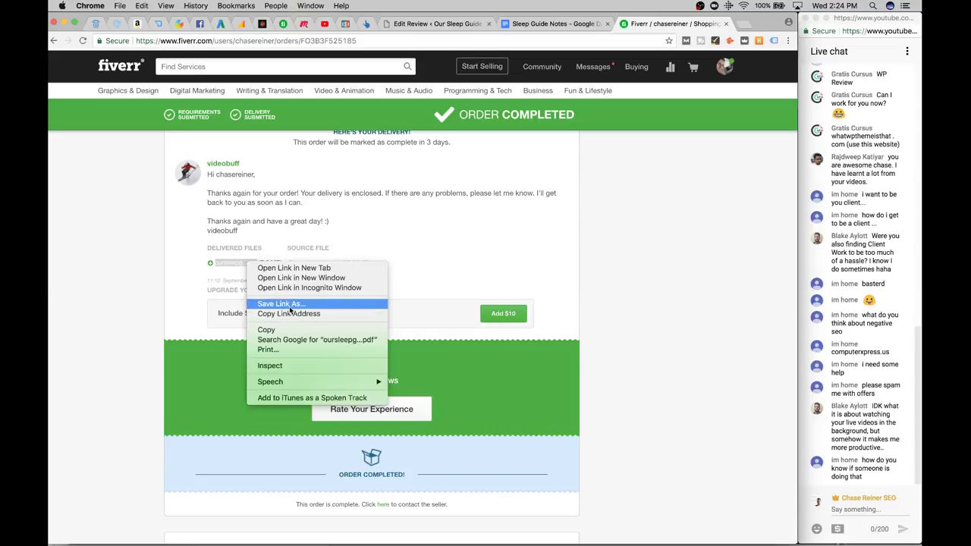
left_click(236, 266)
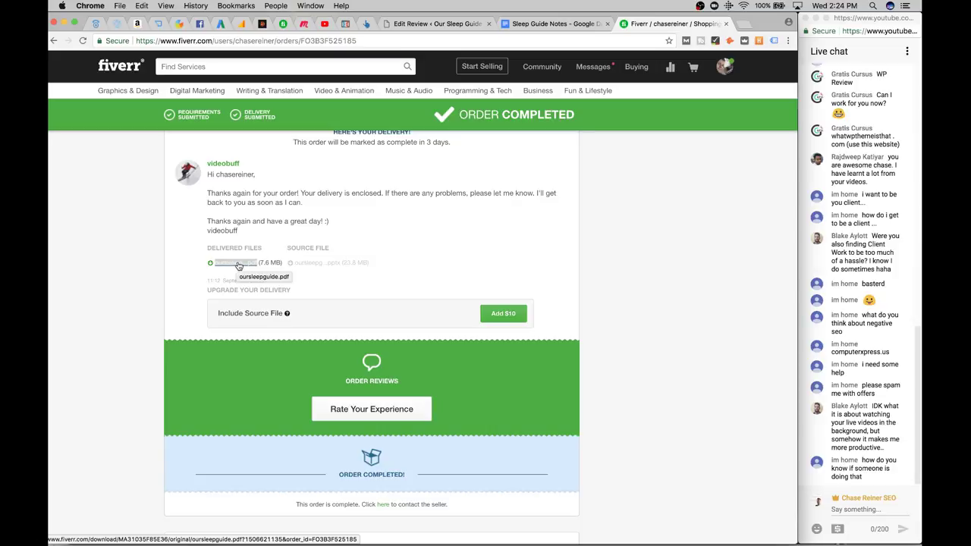
right_click(239, 265)
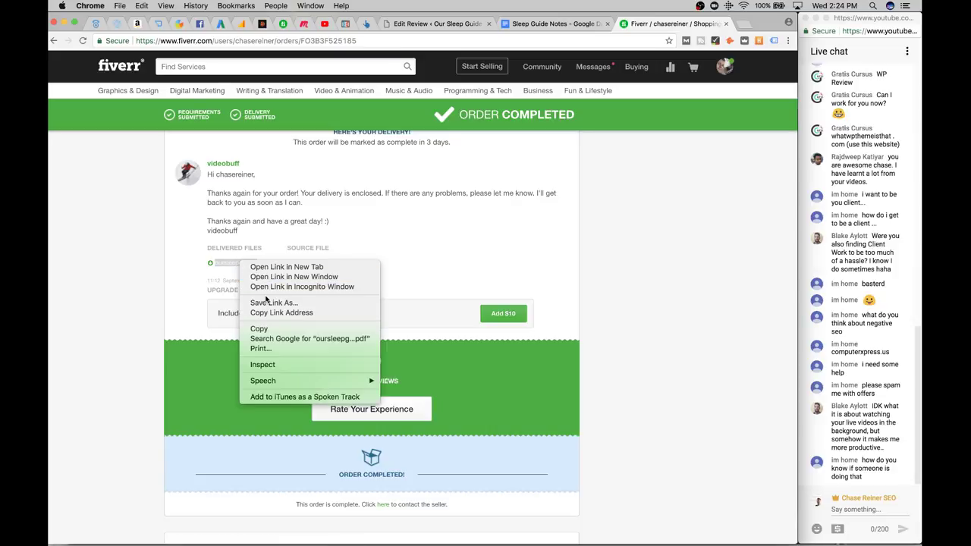
left_click(219, 268)
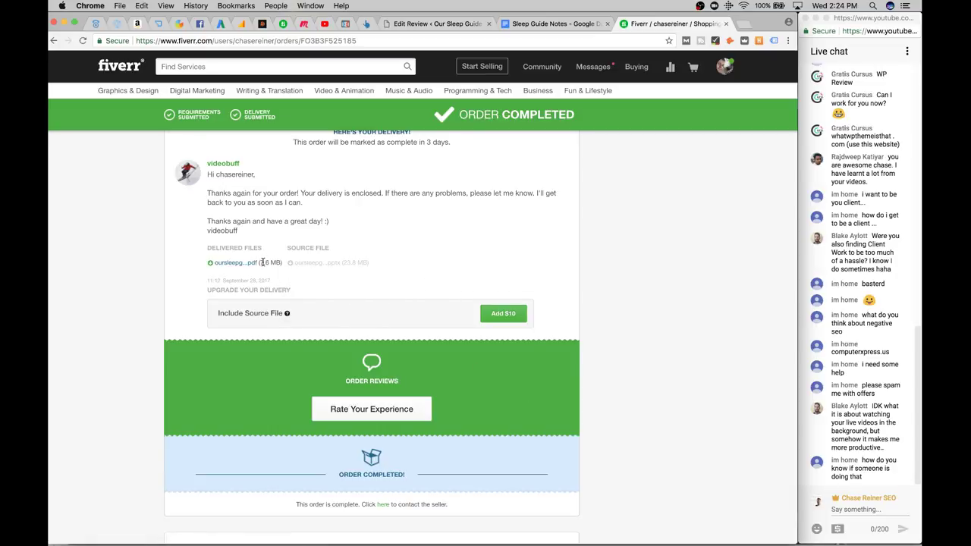
Download the delivered PDF again as oursleepguide (2).pdf and bring up Spotlight search
scroll(251, 267, "up", 1)
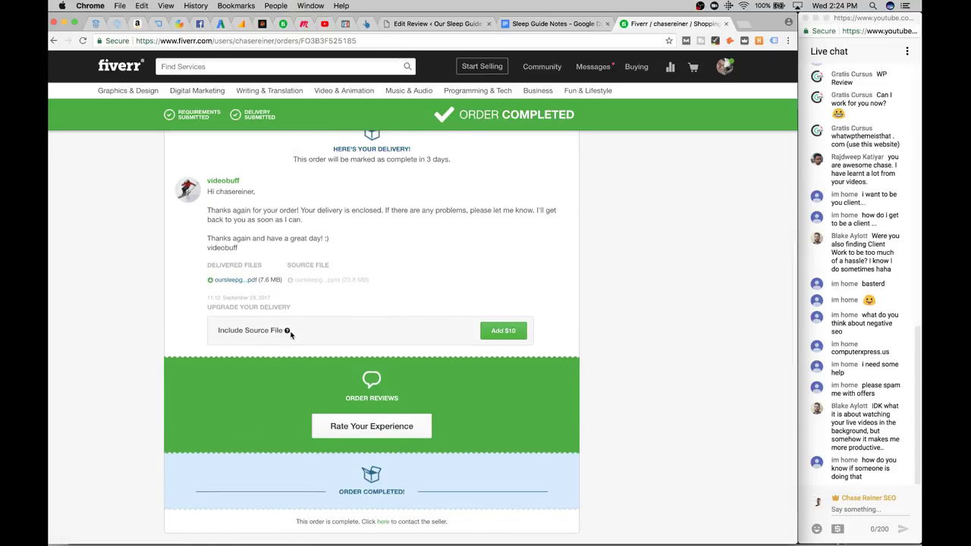
mouse_move(287, 332)
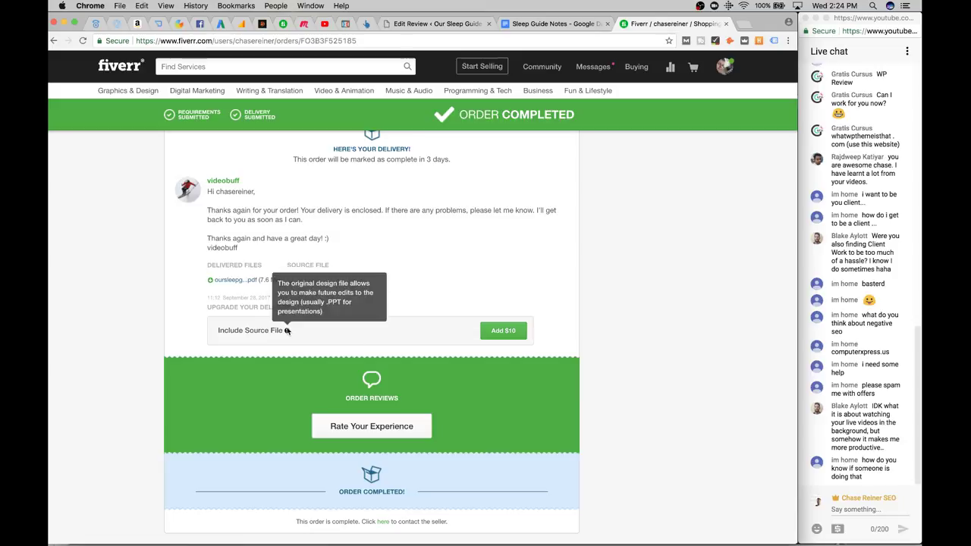
left_click(247, 280)
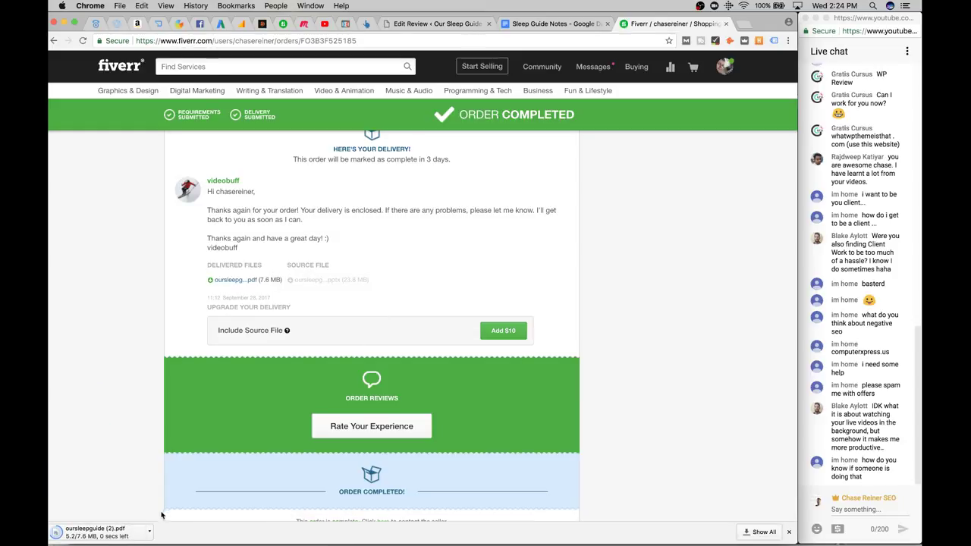
left_click(151, 532)
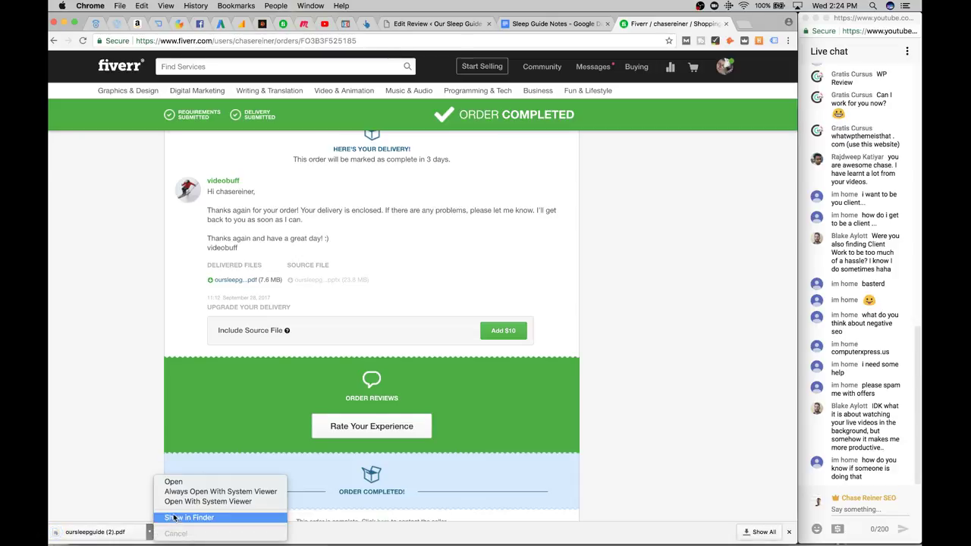
key("super+space")
Launch iMovie, create a new movie project and add the sleep-guide PDF to its timeline
type("imov")
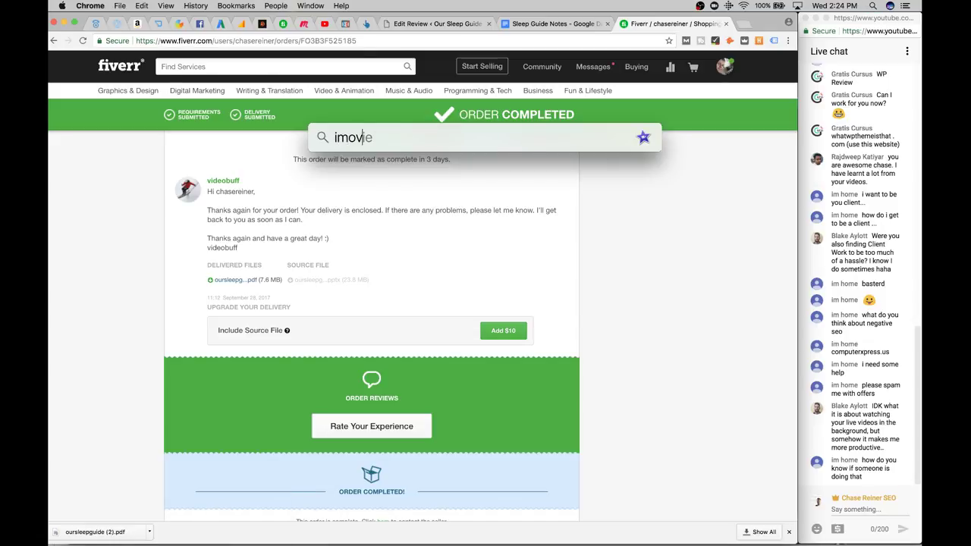
key("Return")
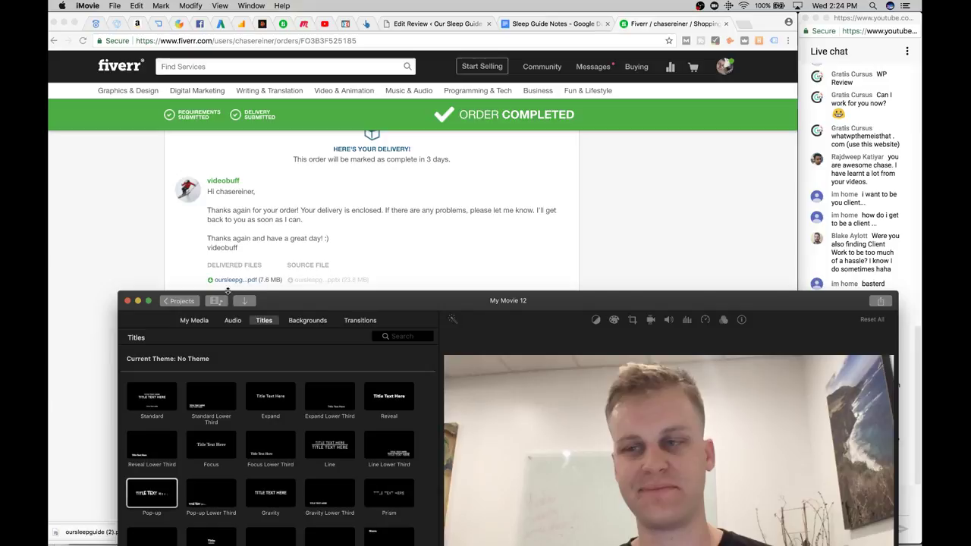
left_click(189, 305)
left_click(591, 350)
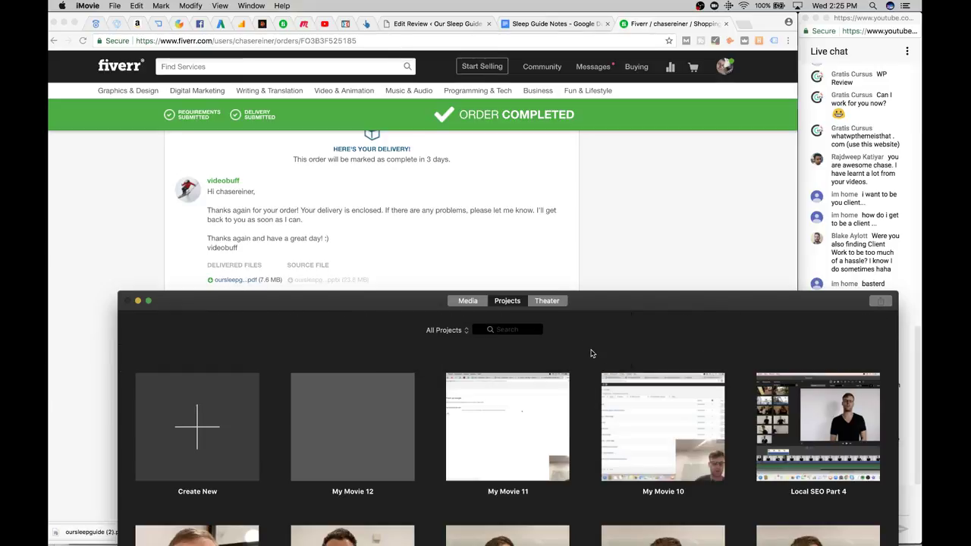
left_click(214, 429)
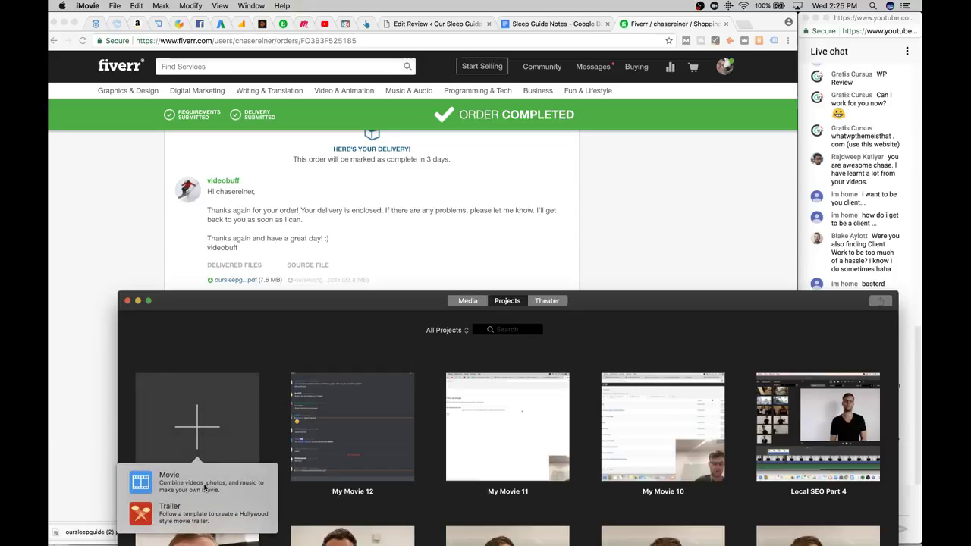
left_click(205, 488)
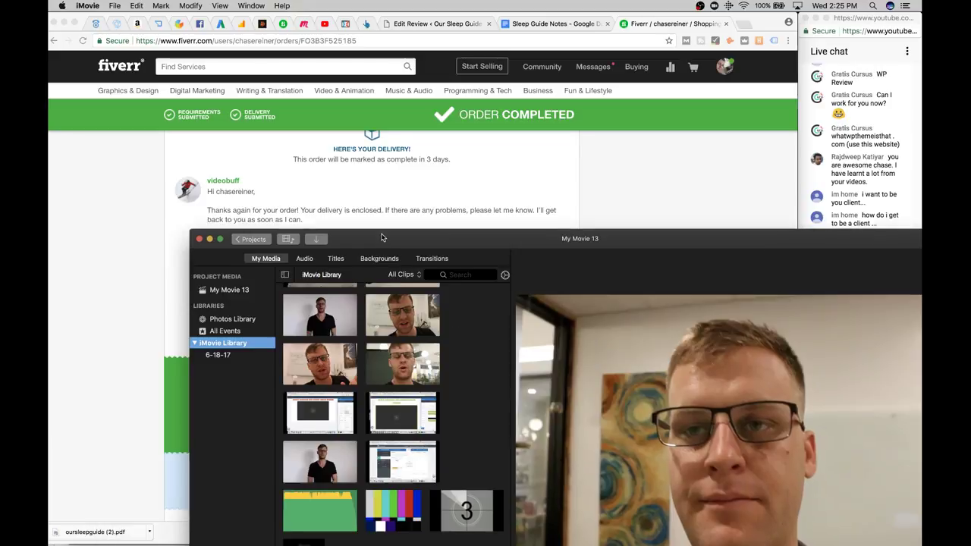
left_click_drag(382, 238, 426, 49)
left_click_drag(72, 536, 273, 468)
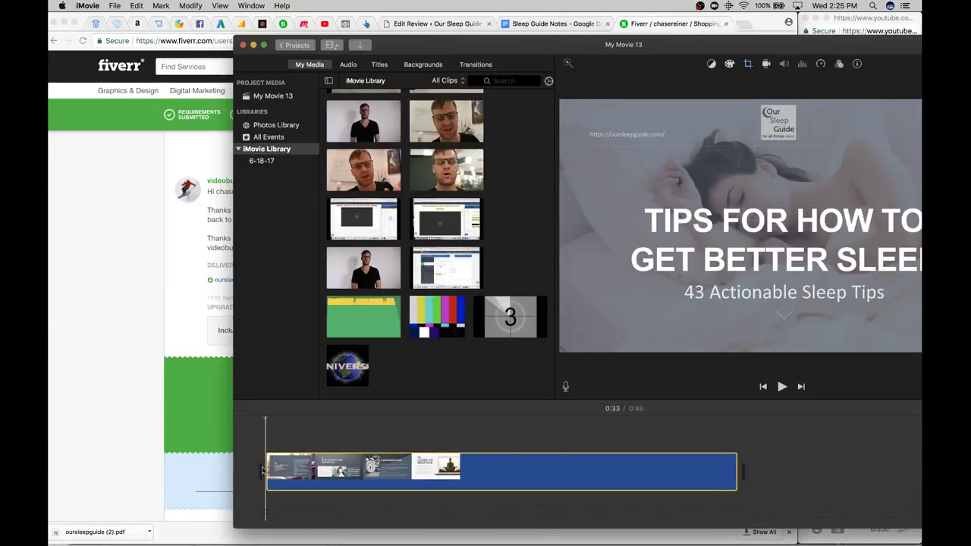
Preview the slideshow, then drag the clip's end so the movie runs 1:18 instead of 0:48
left_click_drag(548, 51, 474, 48)
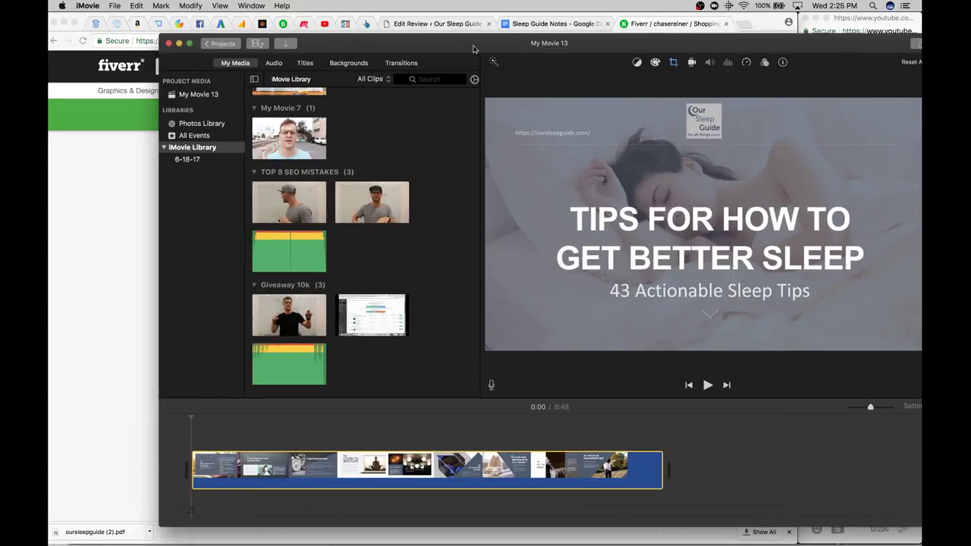
key("space")
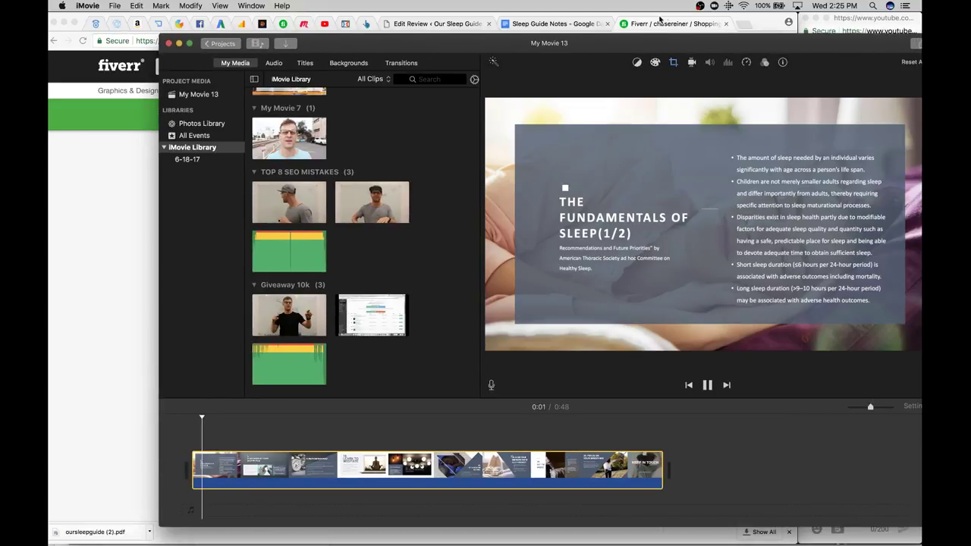
left_click_drag(628, 50, 554, 56)
key("space")
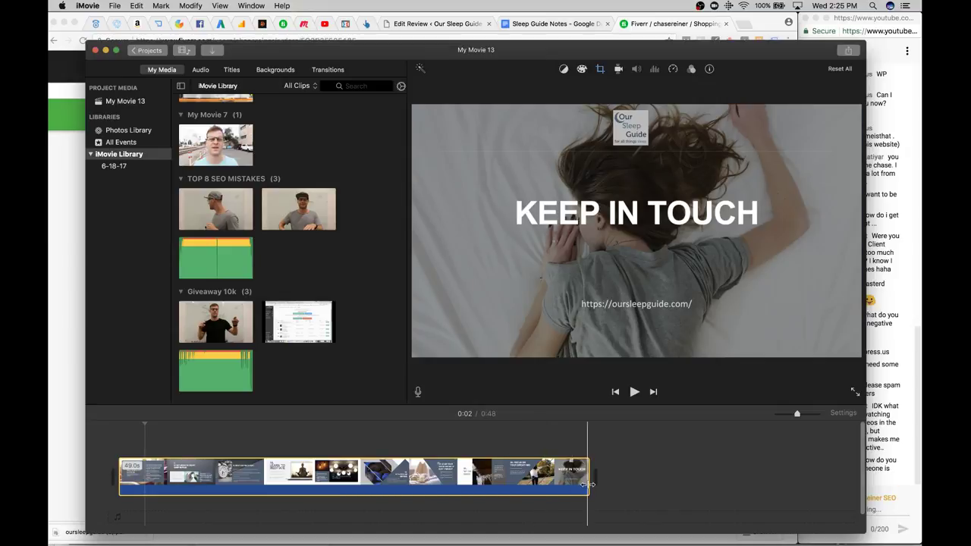
left_click(640, 482)
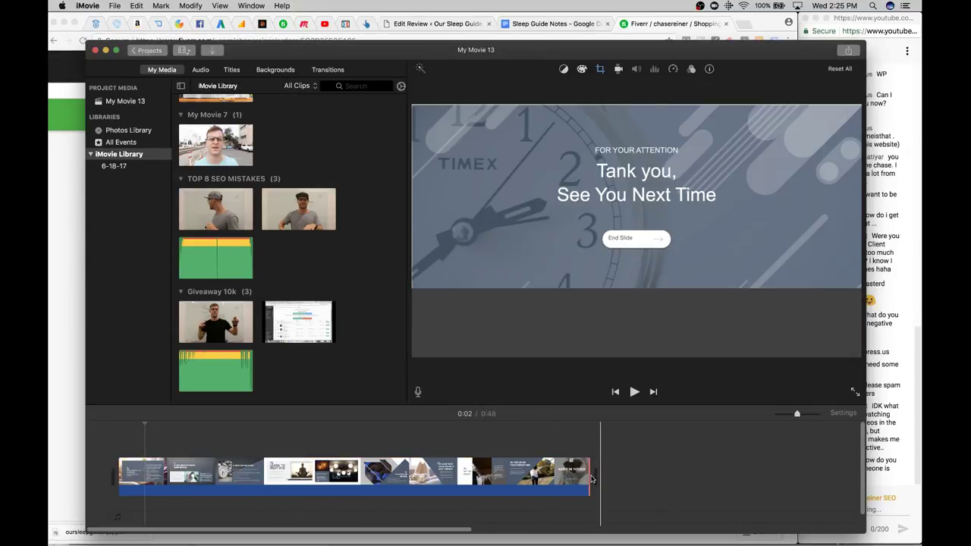
left_click(588, 478)
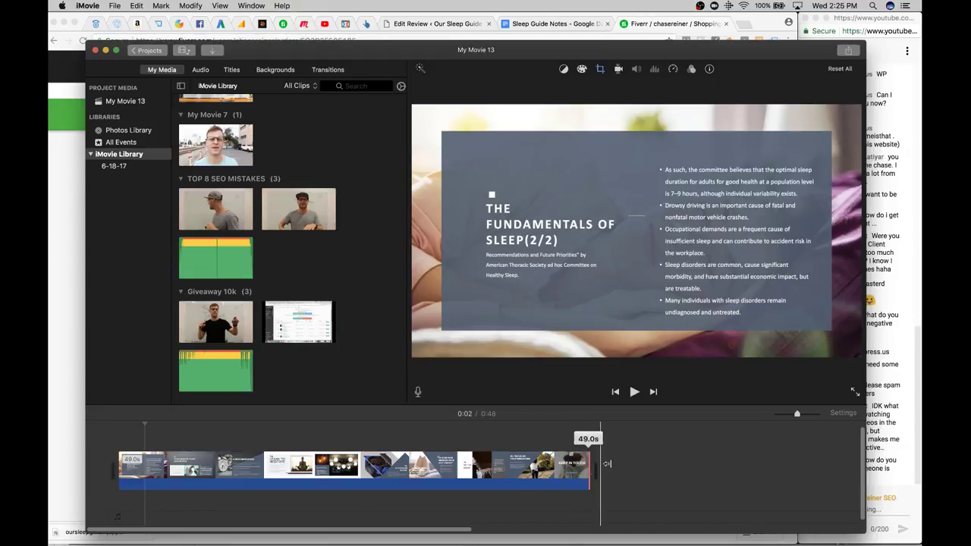
right_click(516, 472)
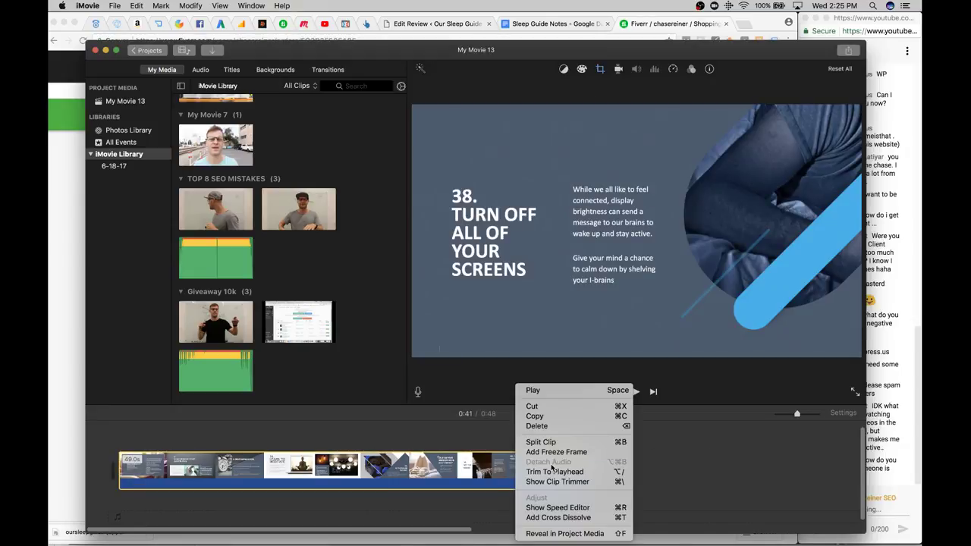
left_click(464, 474)
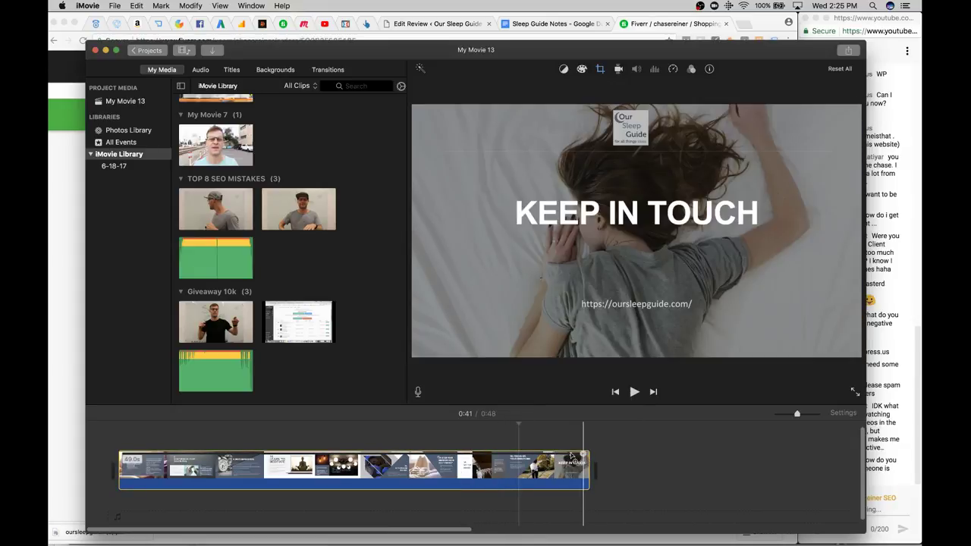
left_click_drag(588, 464, 883, 435)
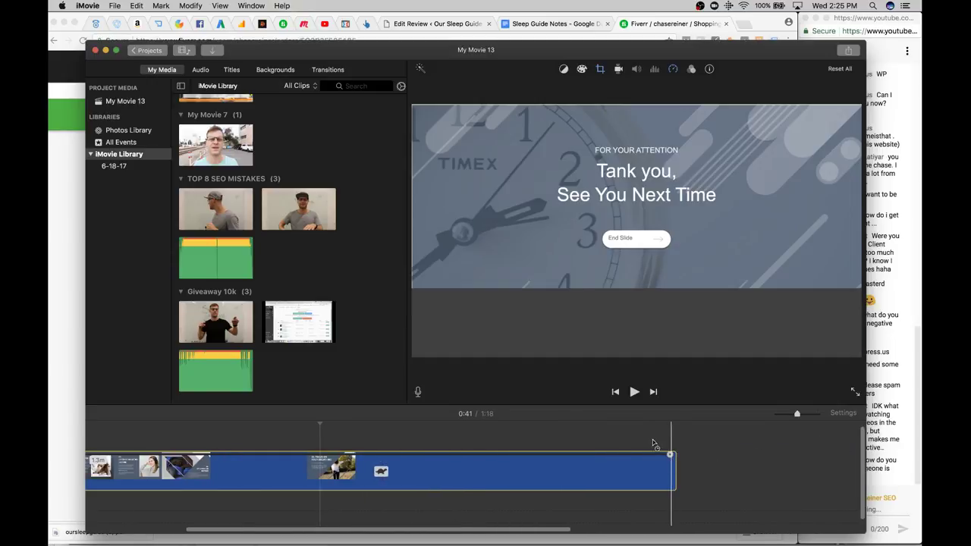
Stretch the movie to 1:41, preview from the title slide, and show the opening clip's 48% speed
left_click_drag(670, 455, 683, 460)
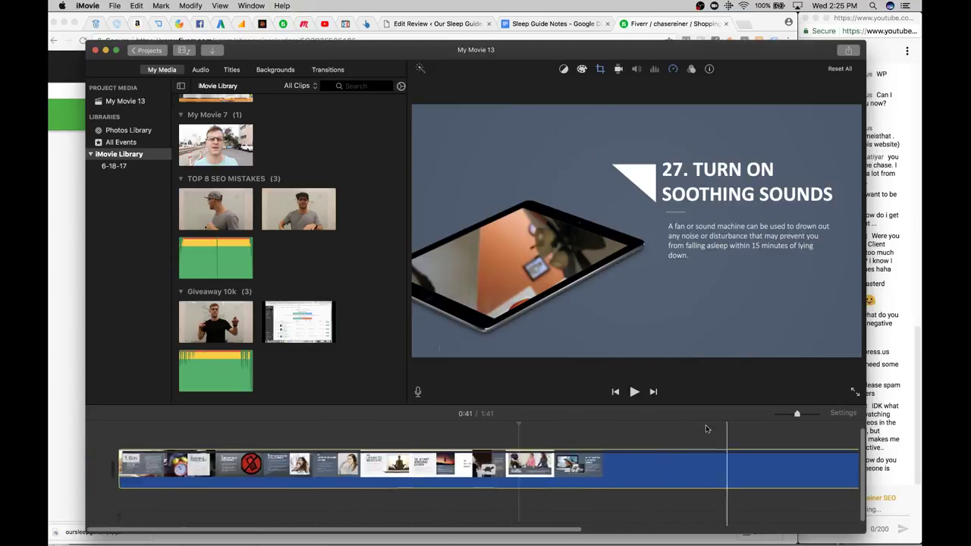
left_click(102, 464)
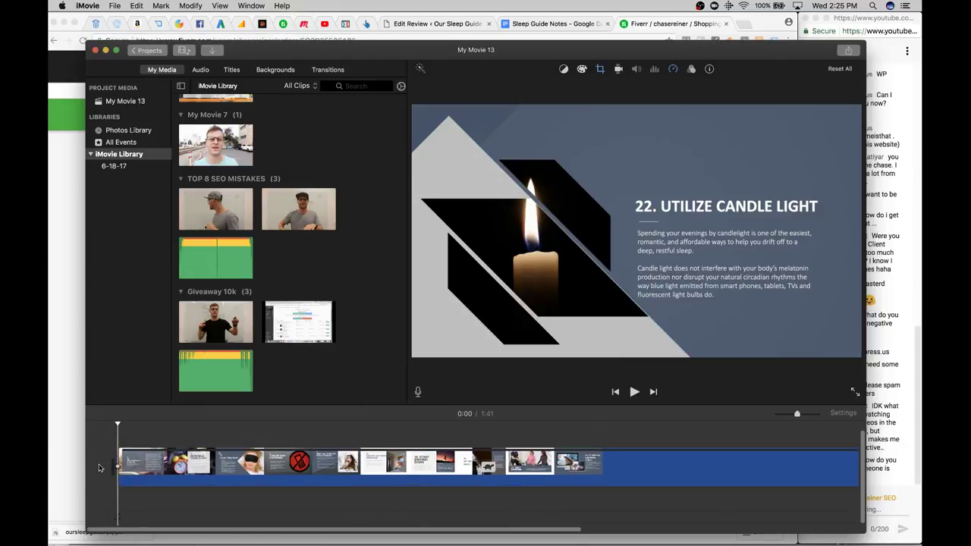
key("space")
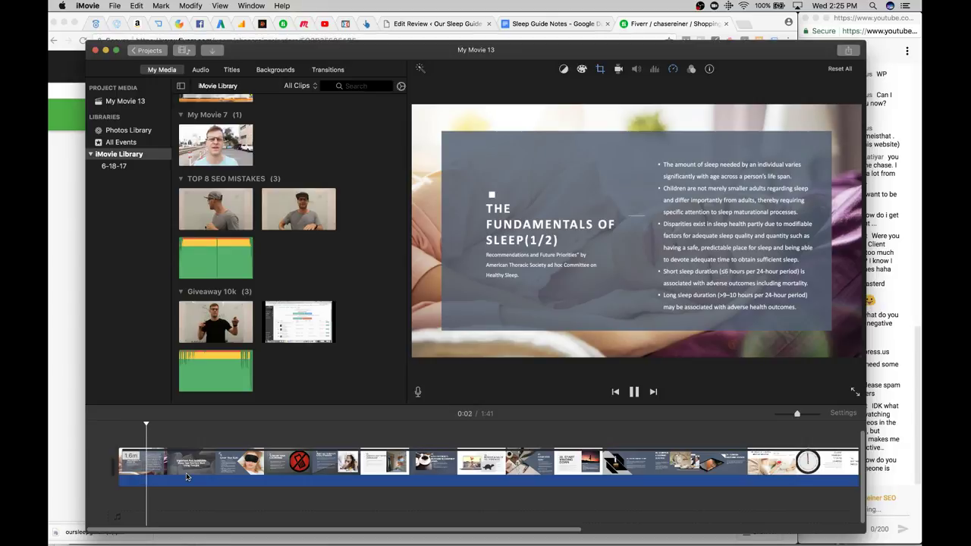
key("space")
left_click(127, 474)
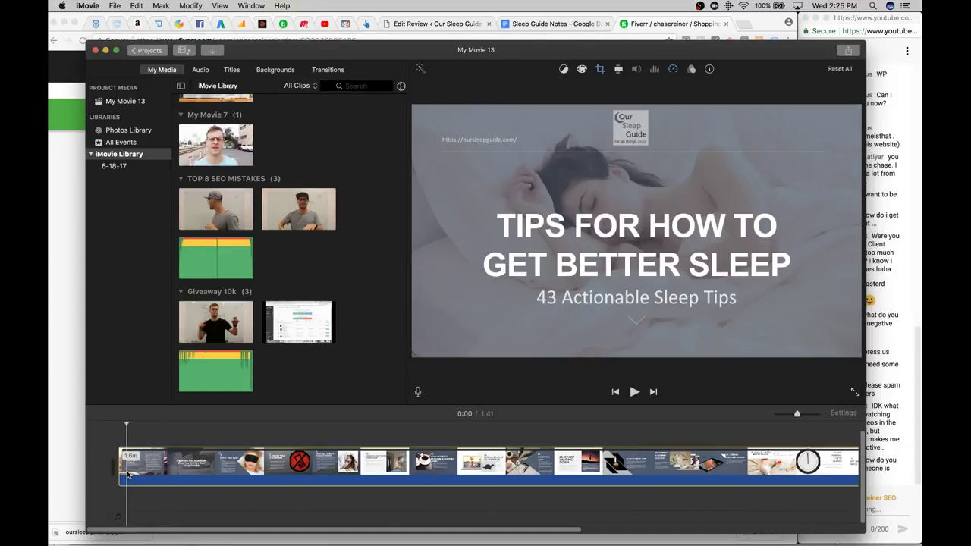
key("space")
key("space")
key("space")
left_click(122, 475)
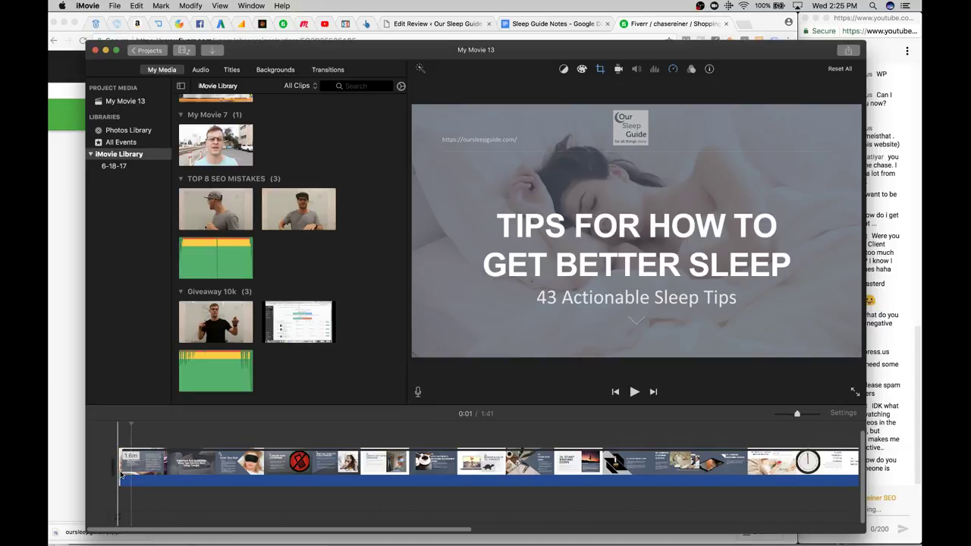
key("space")
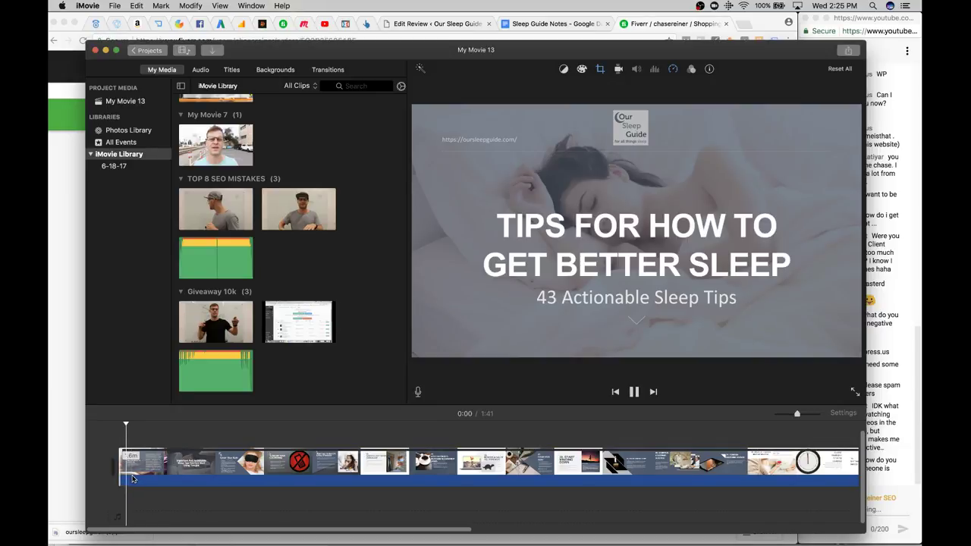
key("space")
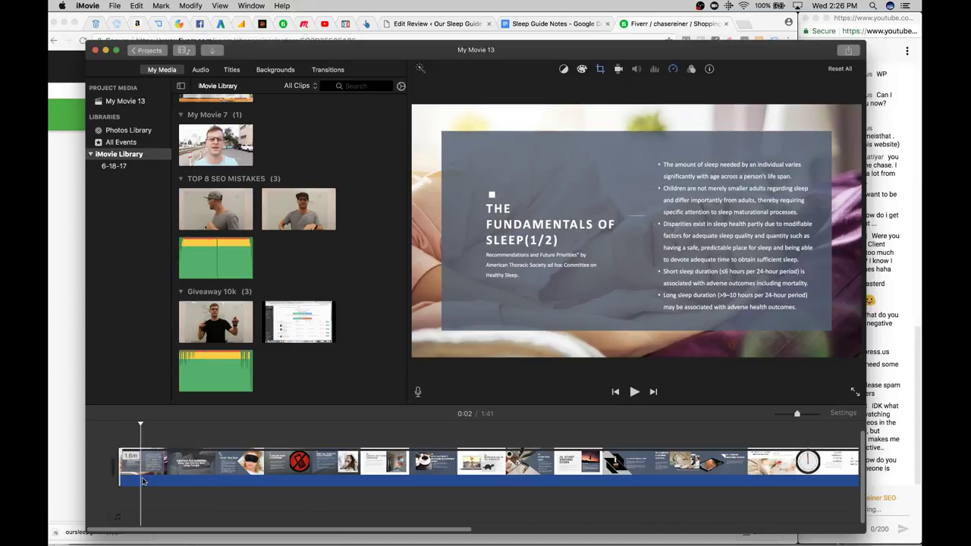
left_click(140, 480)
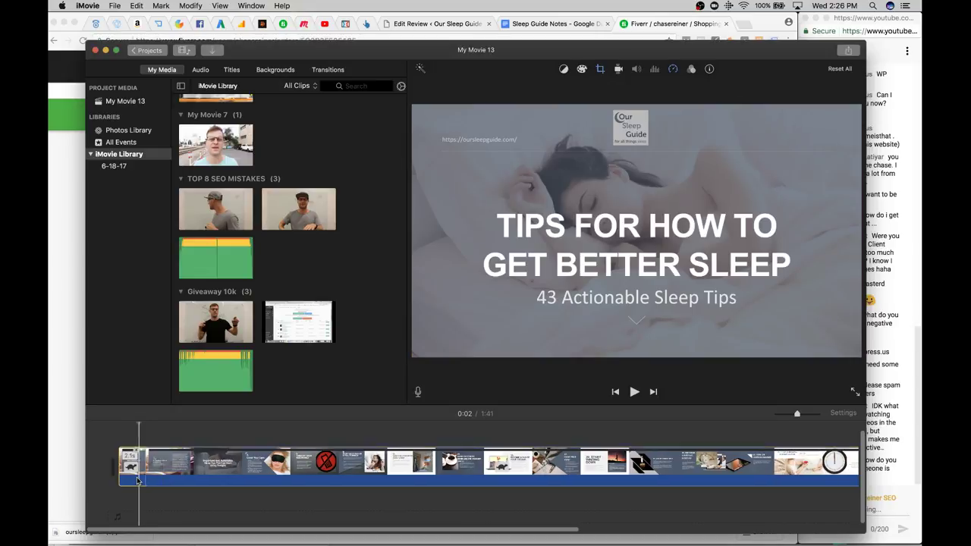
left_click(137, 464)
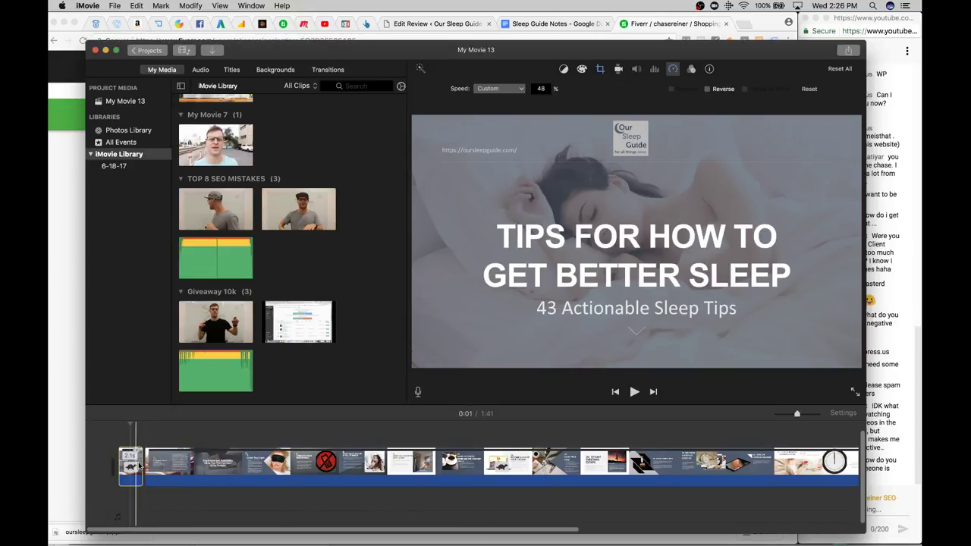
Play the movie preview, then cycle through open apps, leaving the browser in front
key("space")
key("super+Tab")
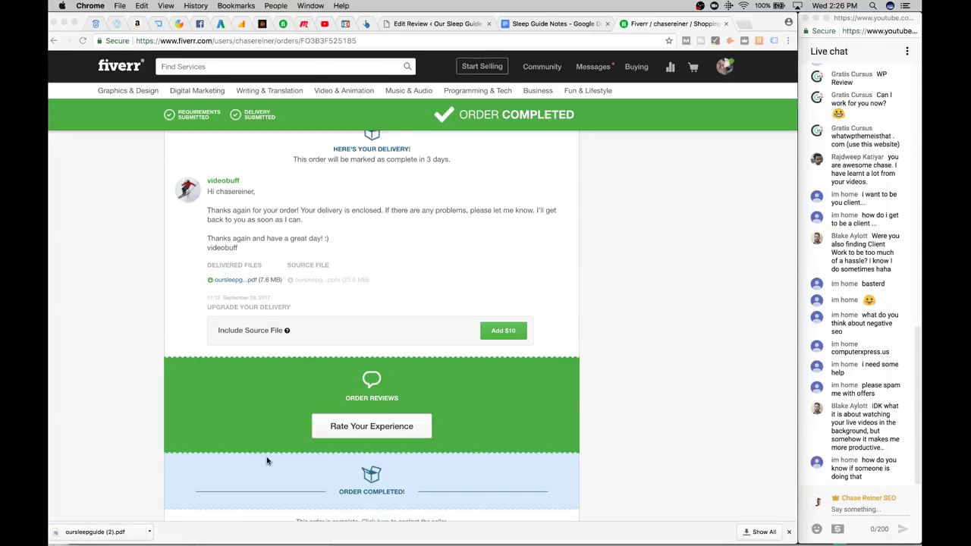
key("super+Tab")
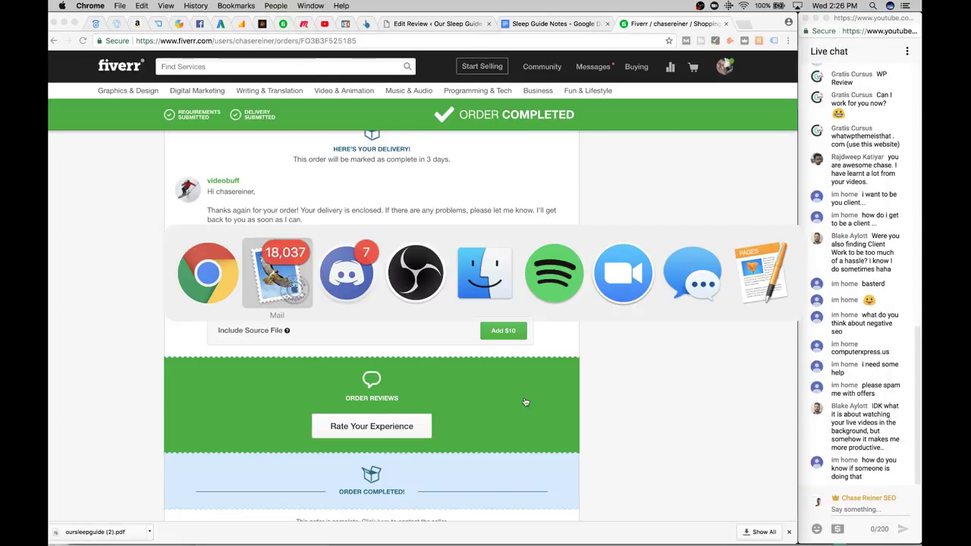
key("Escape")
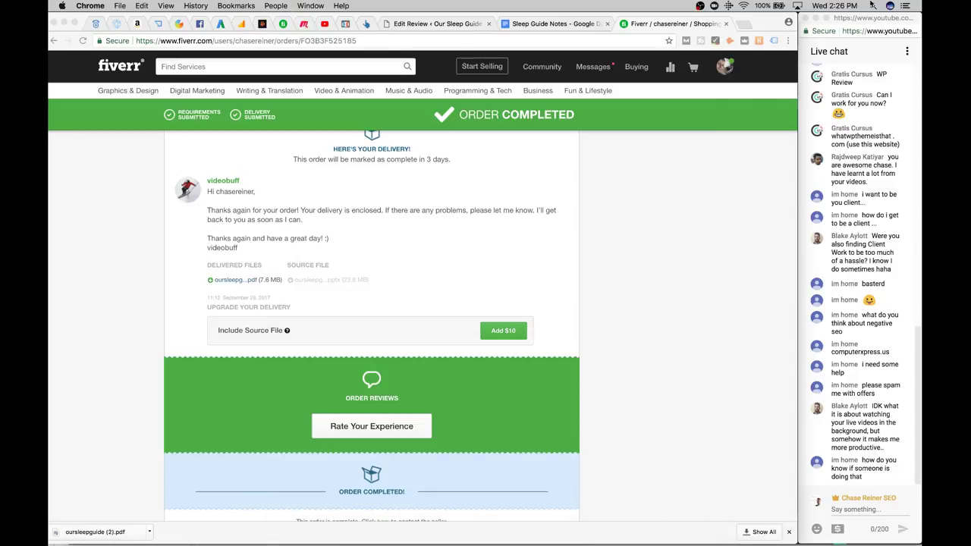
Launch iMovie from Spotlight search, correcting the misspelled 'imvoie'
key("super+space")
type("imvoie")
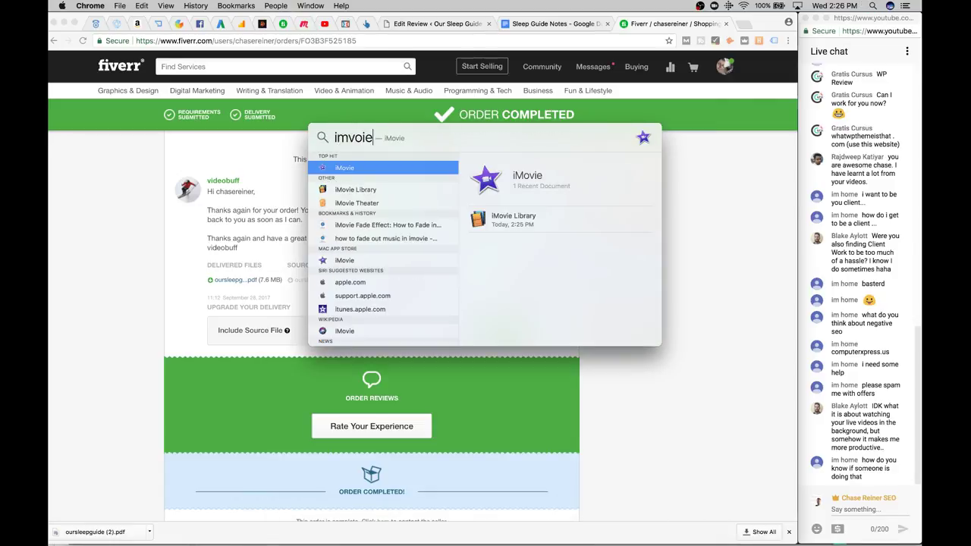
key("BackSpace")
key("BackSpace")
key("BackSpace")
key("BackSpace")
type("ovie")
key("Return")
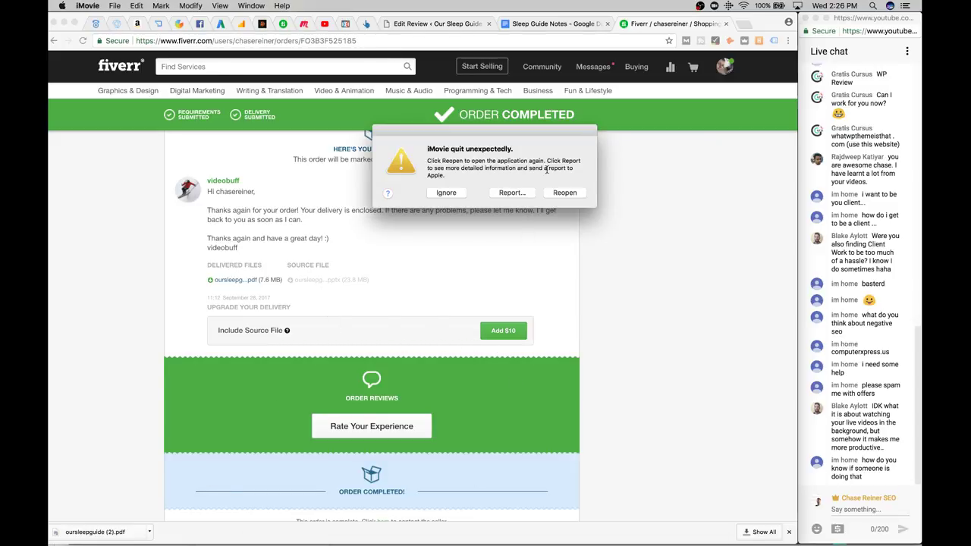
Reopen iMovie after its crash and show the projects list with My Movie 13
left_click(565, 191)
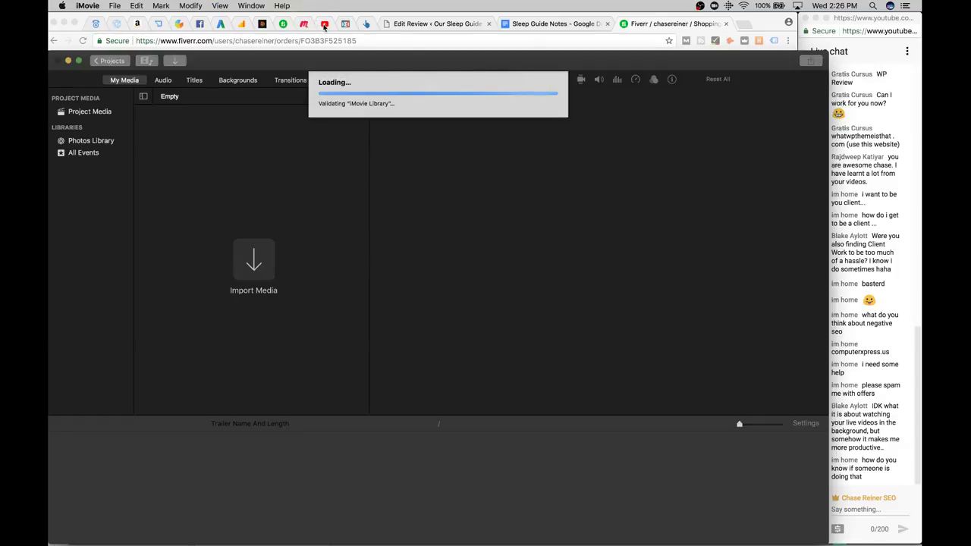
left_click(325, 25)
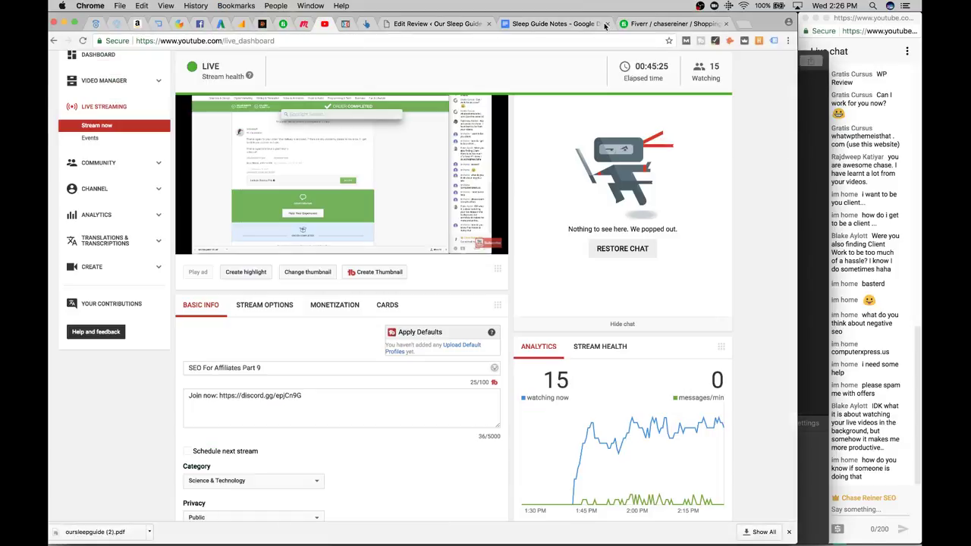
left_click(672, 23)
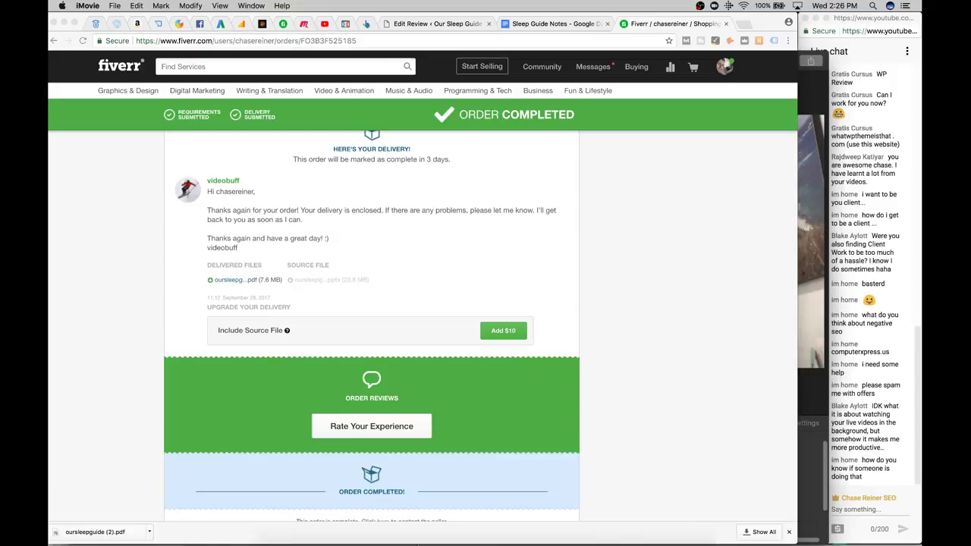
left_click(570, 527)
left_click(114, 64)
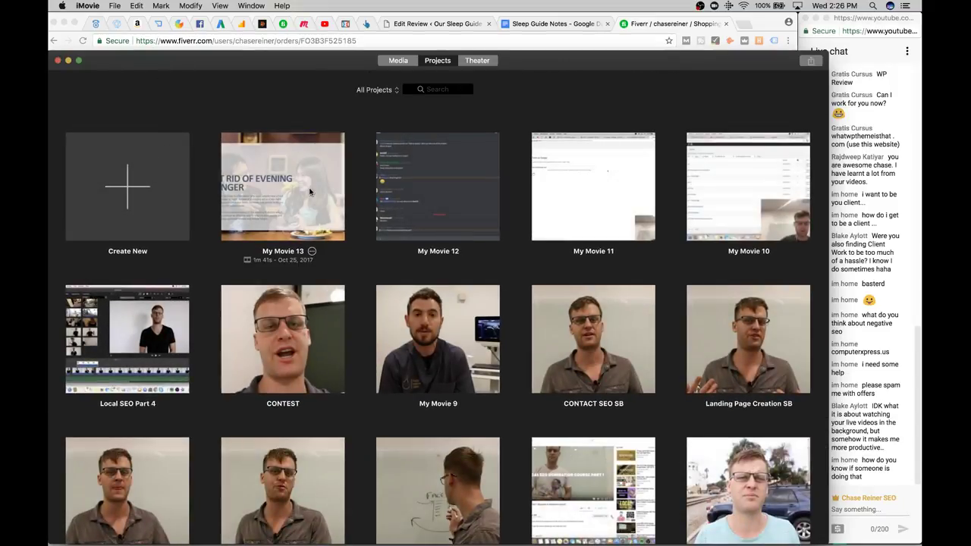
Open My Movie 13, stretch the slideshow clip to a 6:24 total, and preview it
left_click(309, 192)
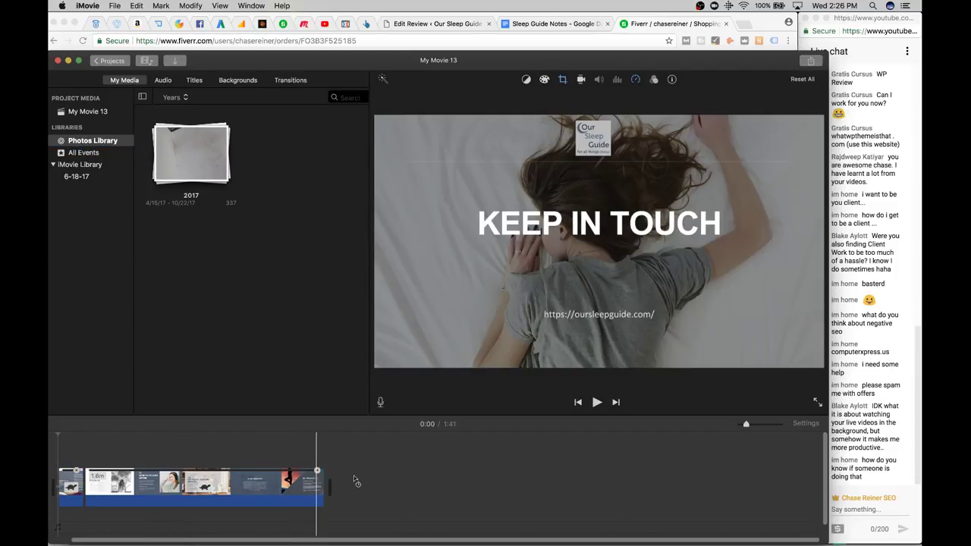
left_click_drag(320, 479, 401, 479)
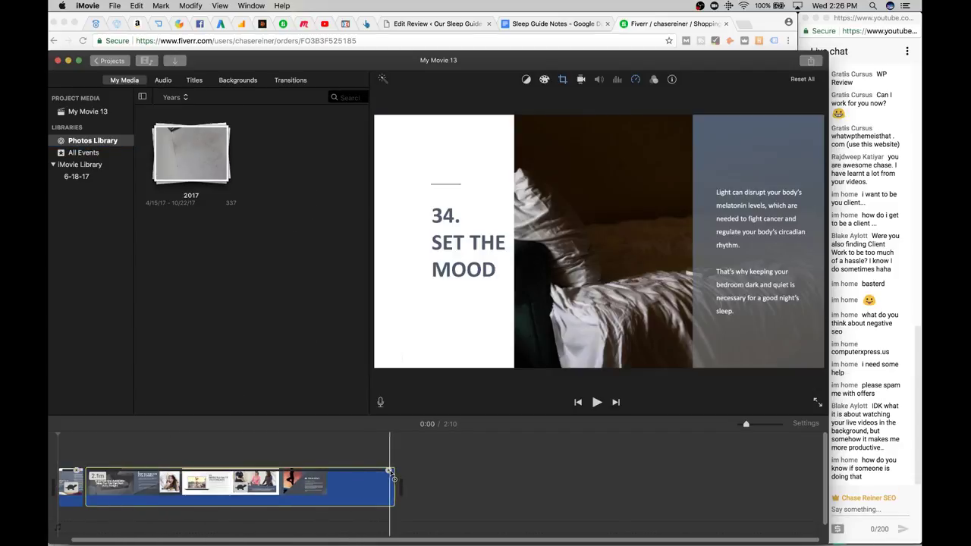
left_click_drag(677, 466, 568, 479)
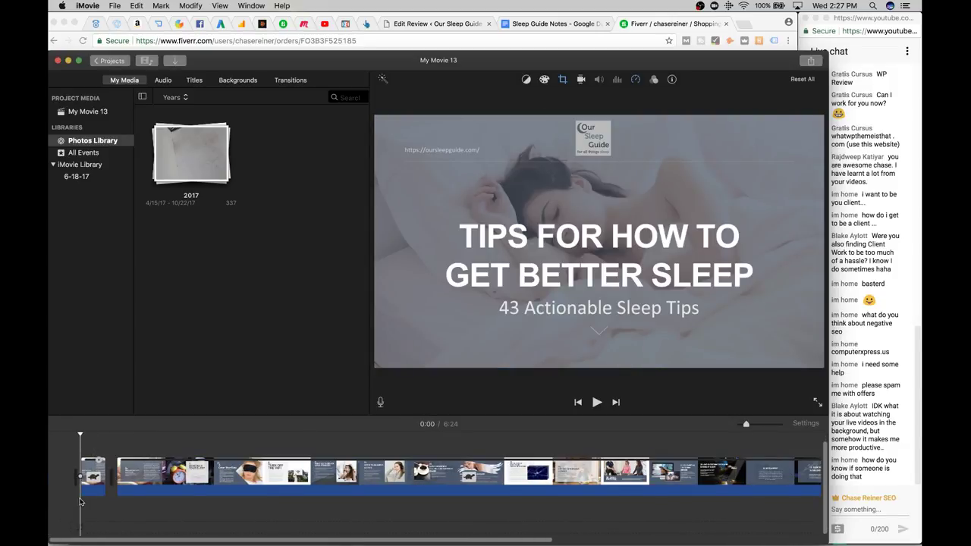
key("space")
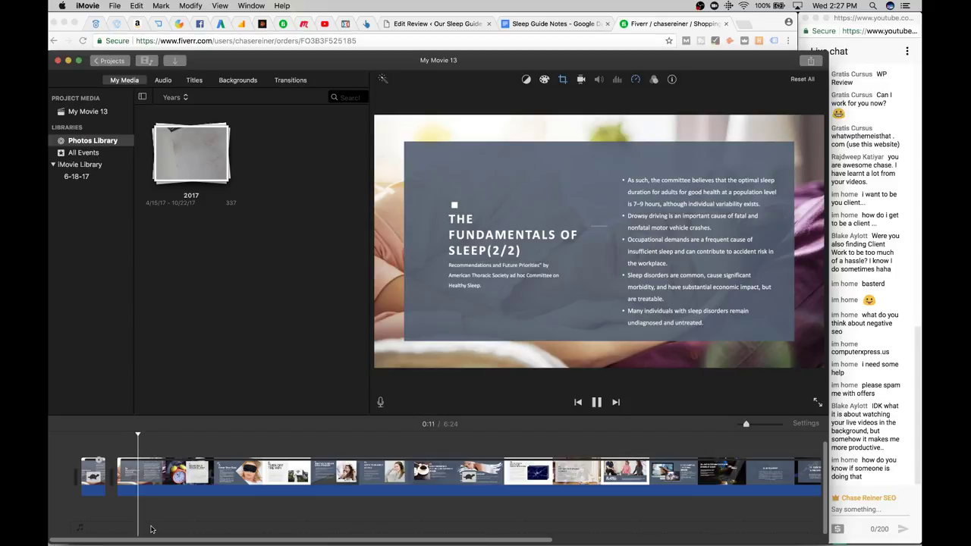
left_click(148, 494)
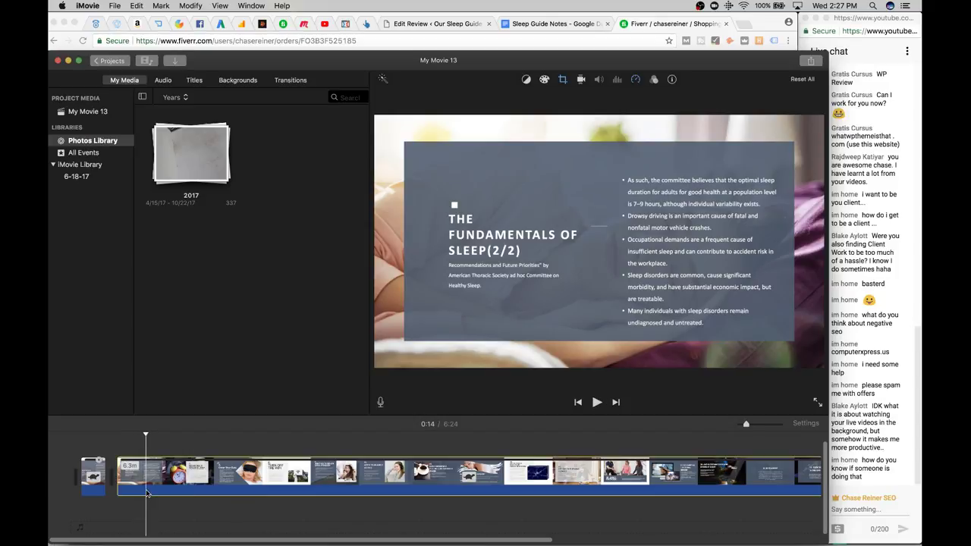